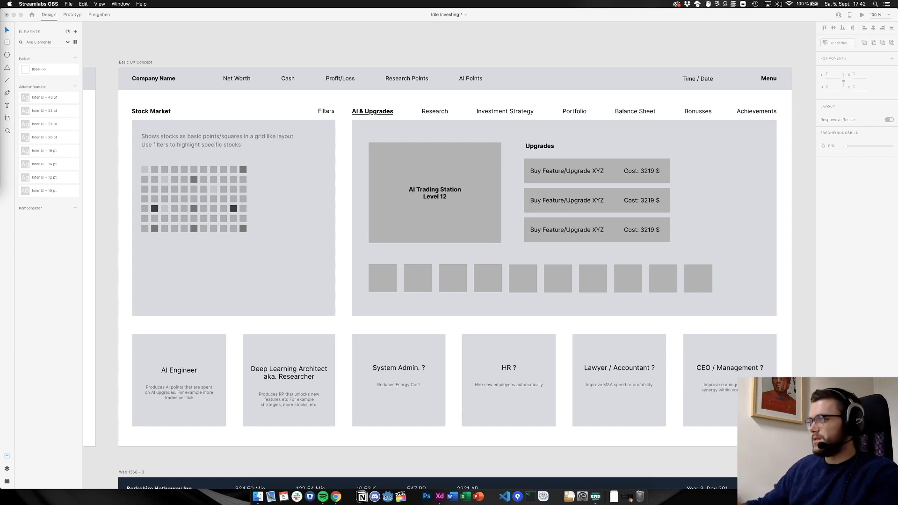
# Examine the two Basic UX Concept wireframe artboards, comparing their Stock Market, upgrades and employee card layouts
pyautogui.click(132, 54)
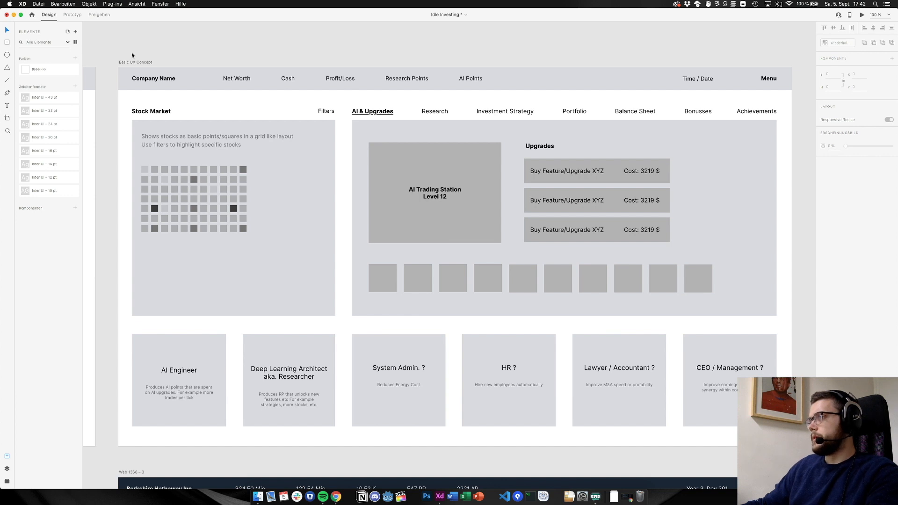
pyautogui.hscroll(-2, 132, 55)
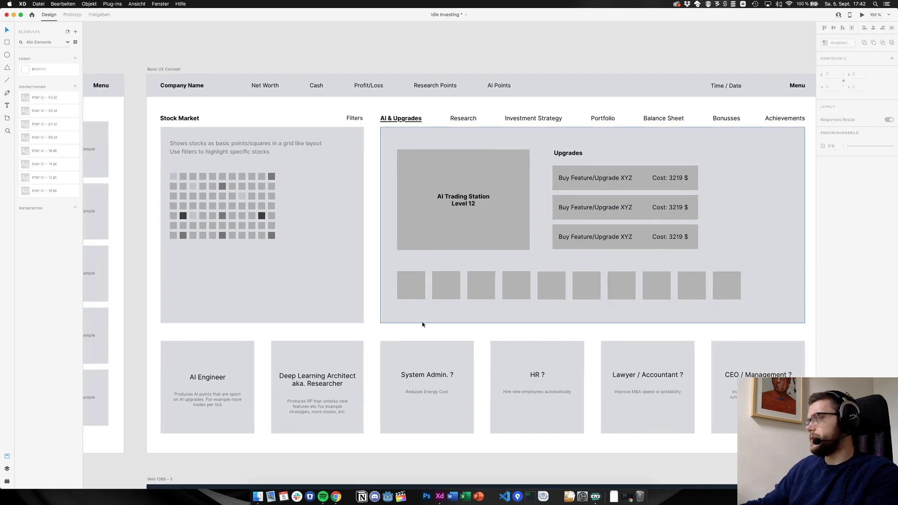
pyautogui.hscroll(-6, 376, 216)
pyautogui.hscroll(-20, 376, 216)
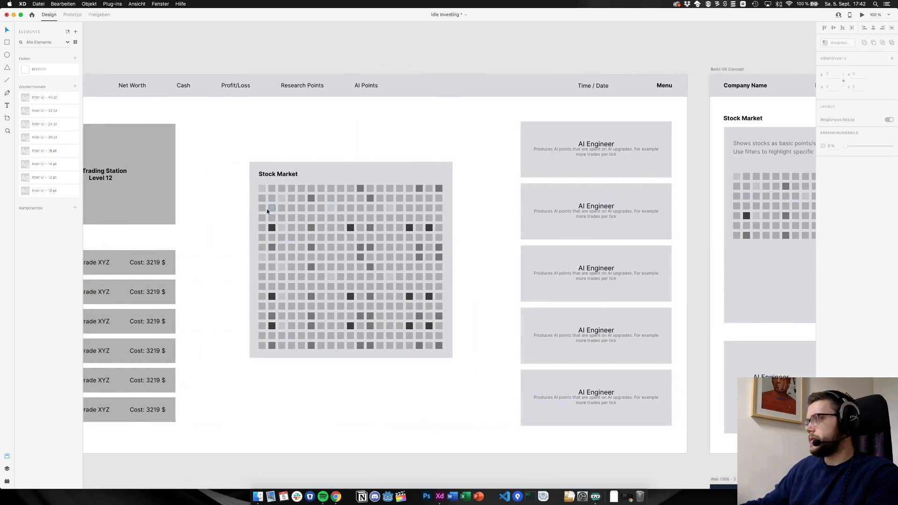
pyautogui.hscroll(-1, 492, 266)
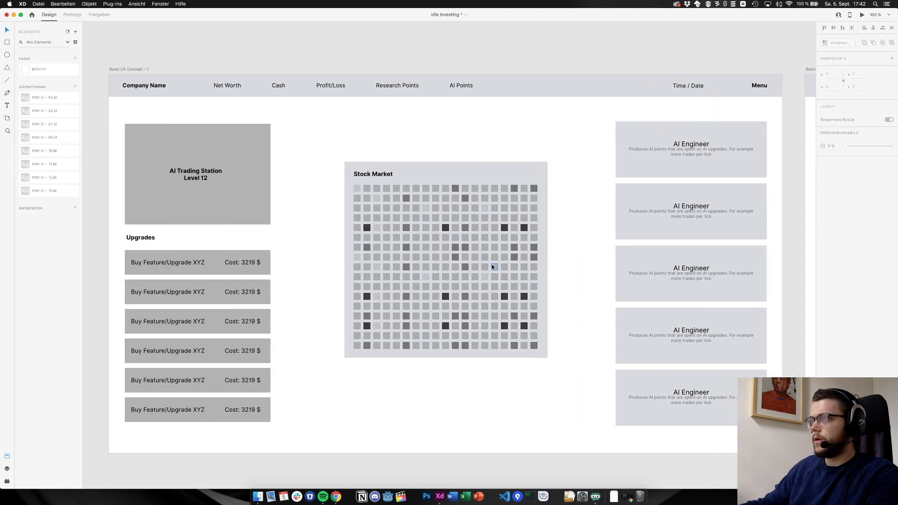
pyautogui.hscroll(5, 489, 264)
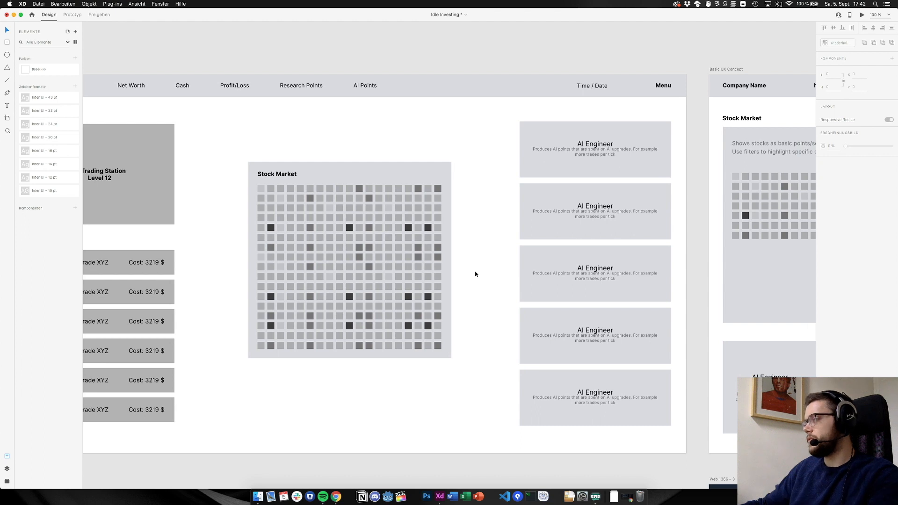
pyautogui.hscroll(-2, 475, 273)
pyautogui.hscroll(-3, 475, 273)
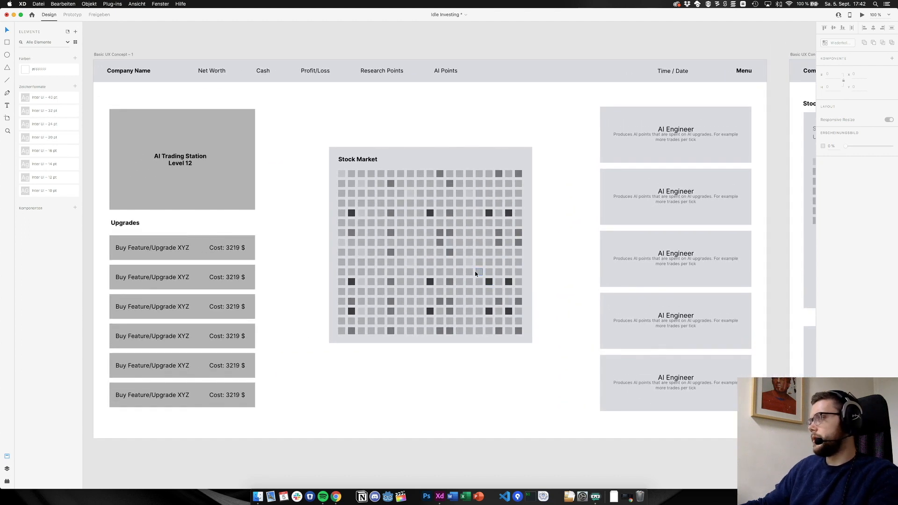
pyautogui.scroll(-5, 475, 271)
pyautogui.hscroll(8, 475, 270)
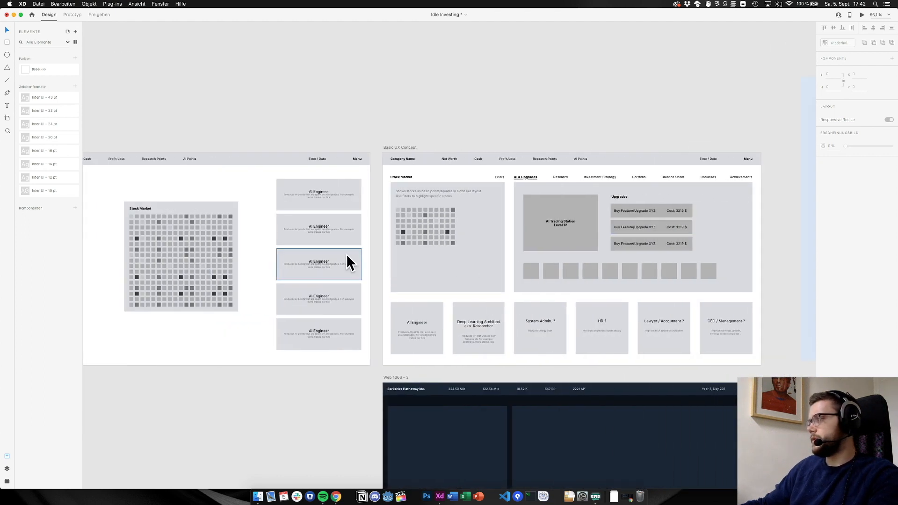
pyautogui.hscroll(-3, 347, 255)
pyautogui.scroll(-2, 347, 255)
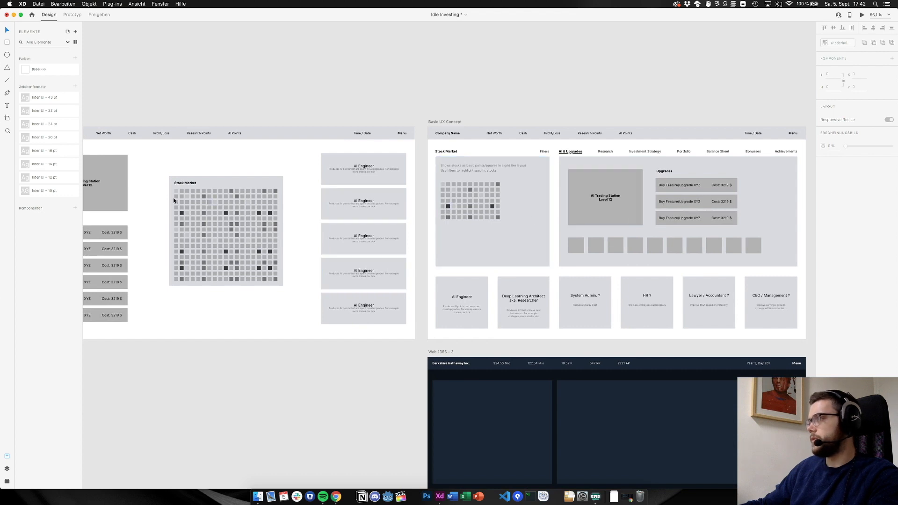
# Hide the document assets panel to give the canvas more room around the wireframe artboards
pyautogui.click(6, 456)
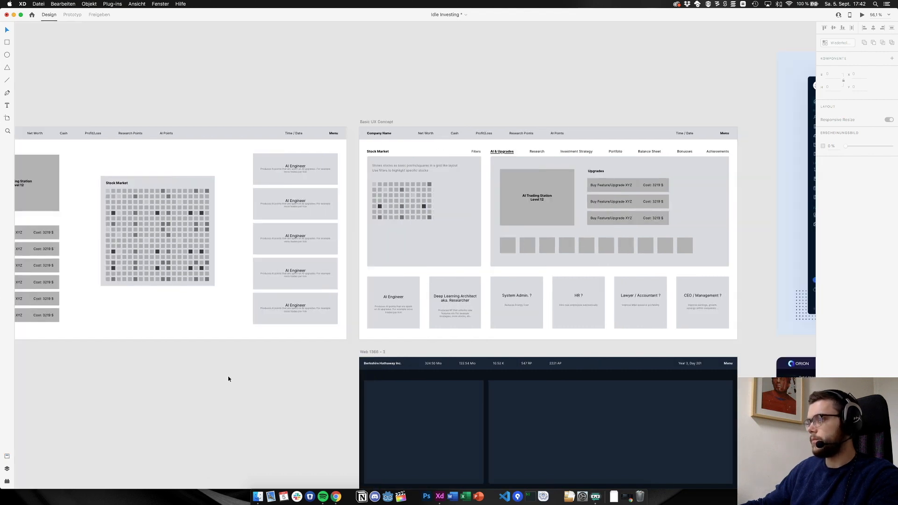
pyautogui.hscroll(-3, 224, 376)
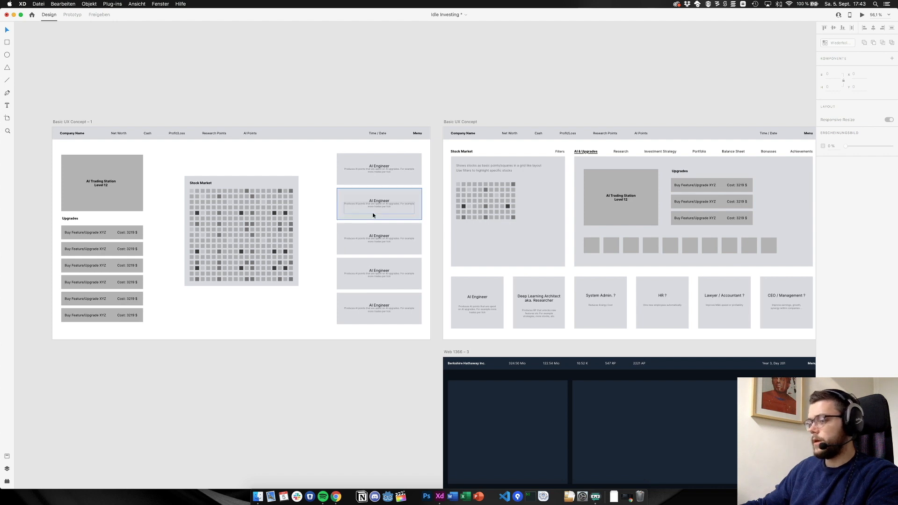
pyautogui.moveTo(327, 167); pyautogui.dragTo(380, 324)
pyautogui.click(256, 307)
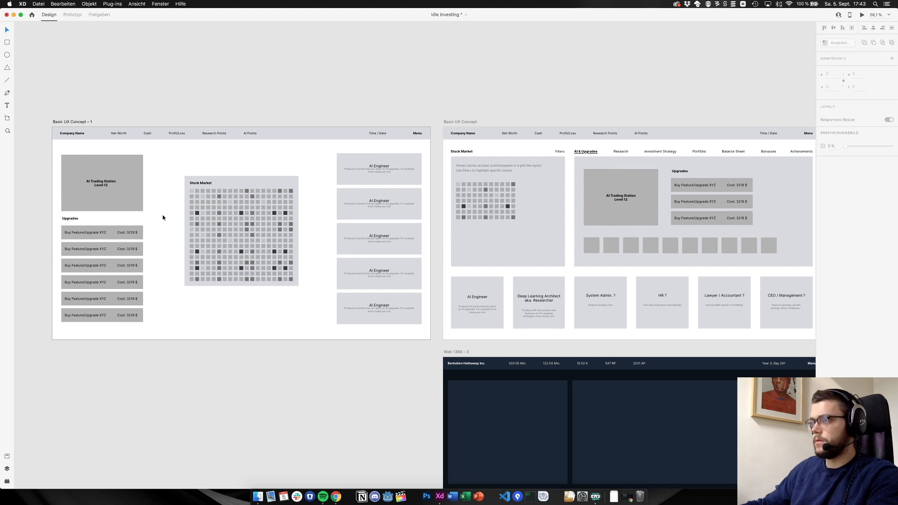
pyautogui.scroll(5, 166, 220)
pyautogui.hscroll(-1, 170, 223)
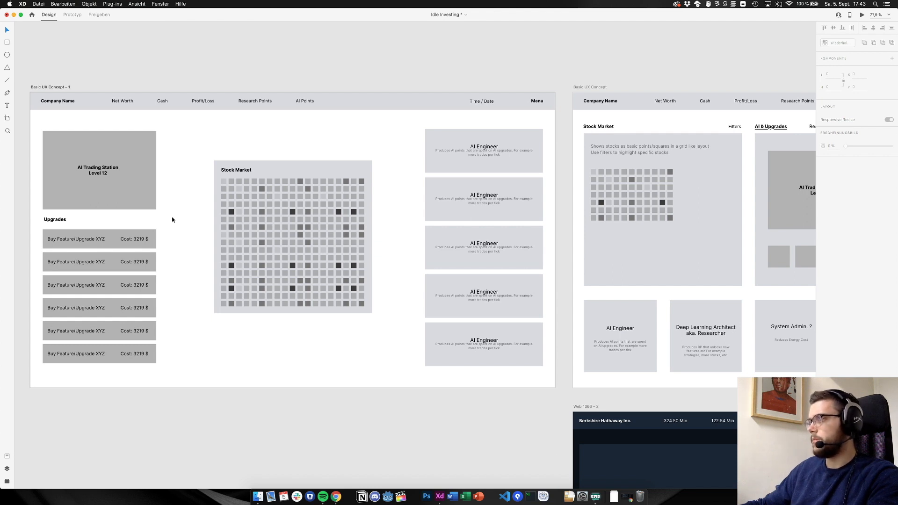
pyautogui.click(91, 154)
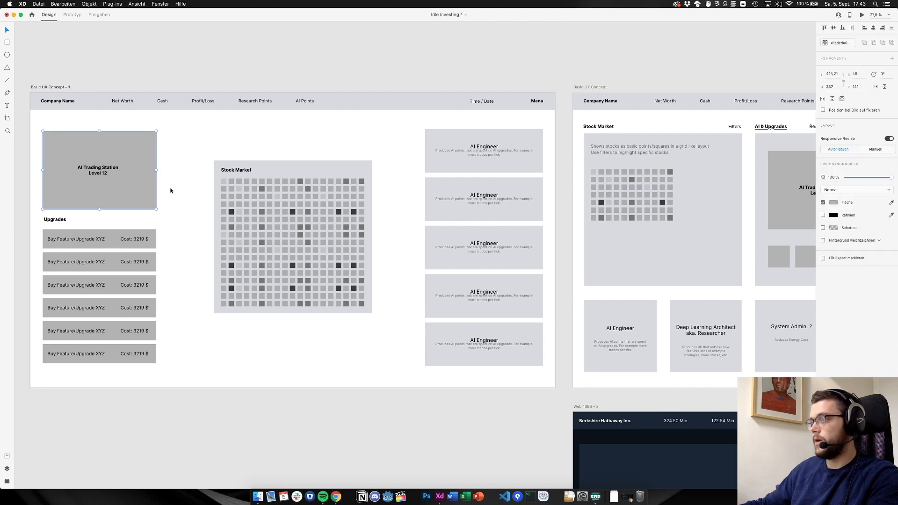
pyautogui.click(195, 151)
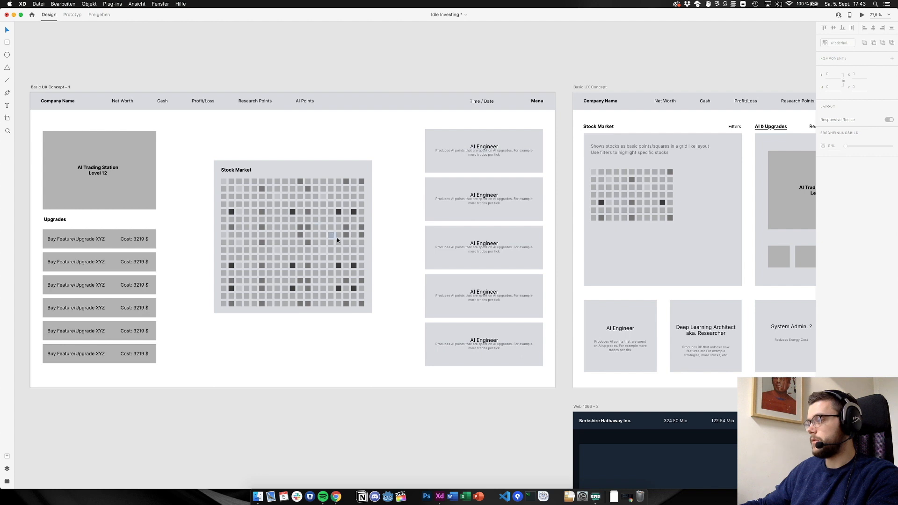
pyautogui.click(236, 171)
pyautogui.click(201, 152)
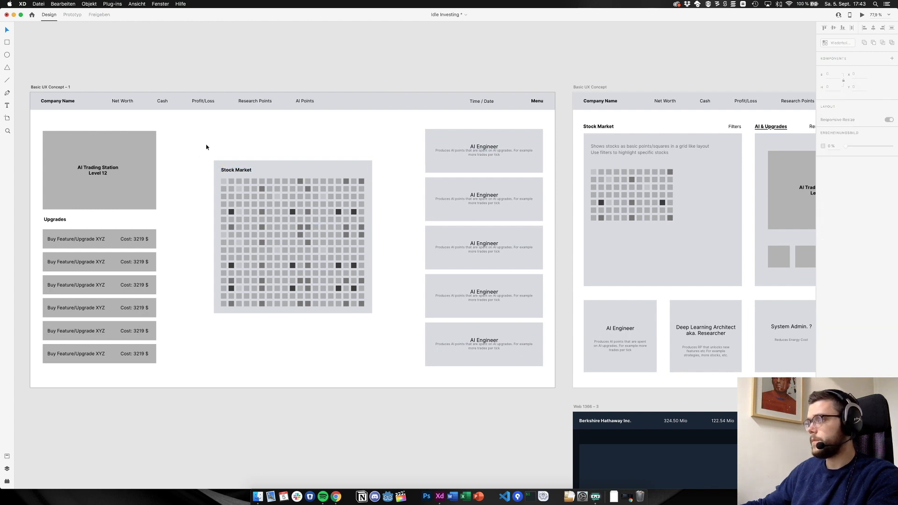
# Move the whole Stock Market block in Basic UX Concept – 1 to X 656, Y 141, level with the top of the AI Trading Station box
pyautogui.moveTo(200, 146); pyautogui.dragTo(369, 324)
pyautogui.moveTo(278, 263); pyautogui.dragTo(279, 225)
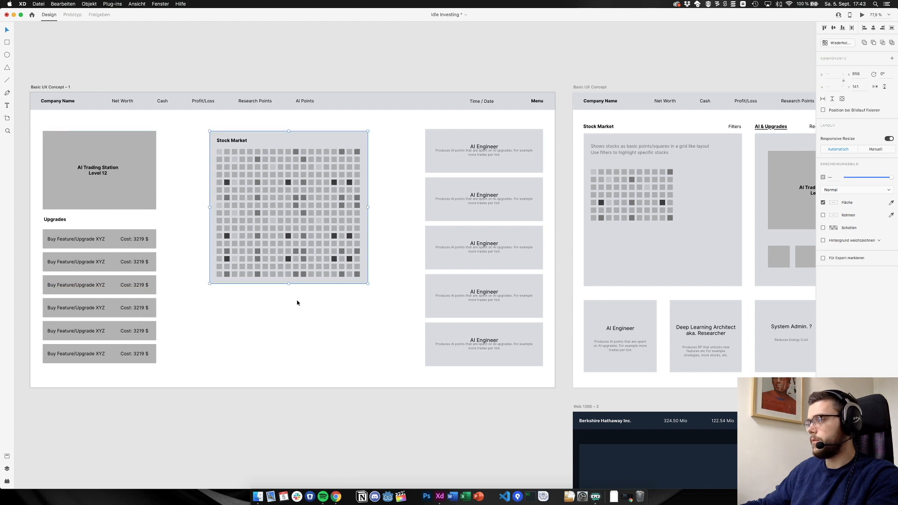
pyautogui.click(296, 309)
# Survey the second wireframe, the dark mockup below it and the collected dashboard and game interface references
pyautogui.scroll(-2, 318, 259)
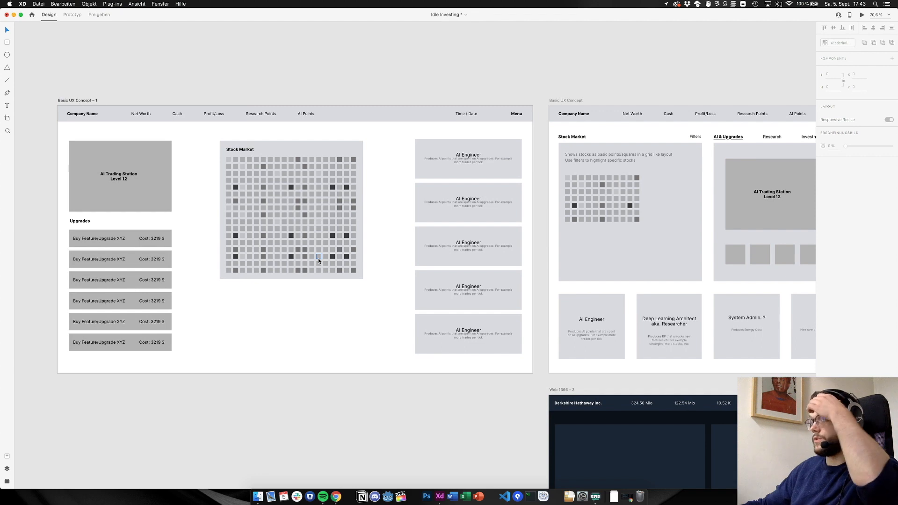
pyautogui.hscroll(15, 318, 260)
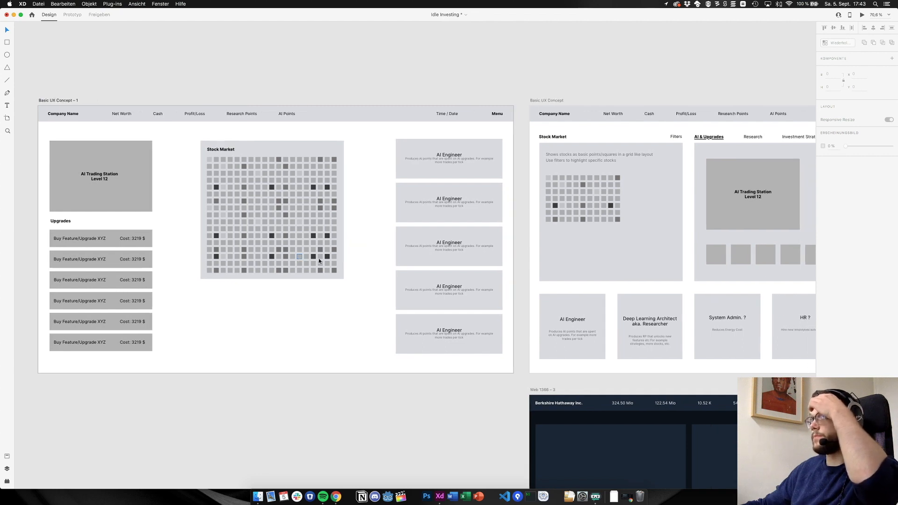
pyautogui.scroll(-2, 318, 261)
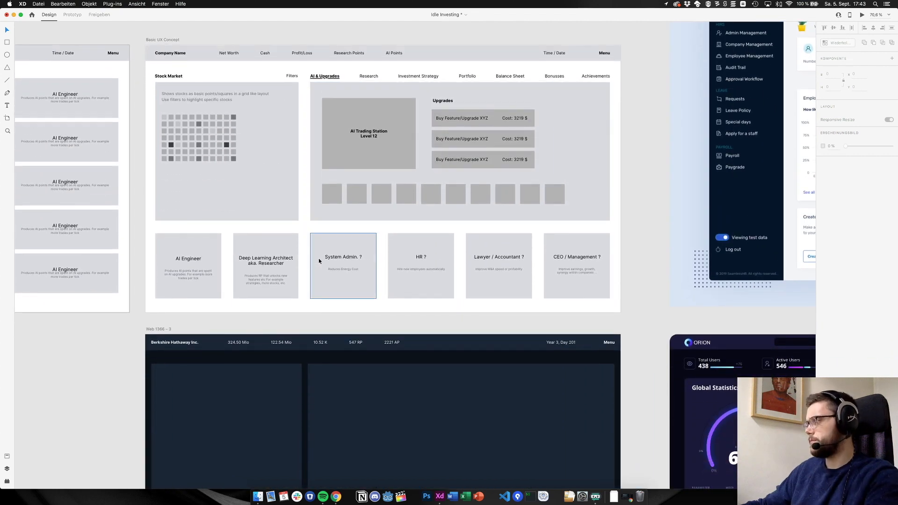
pyautogui.scroll(-3, 319, 260)
pyautogui.hscroll(9, 318, 258)
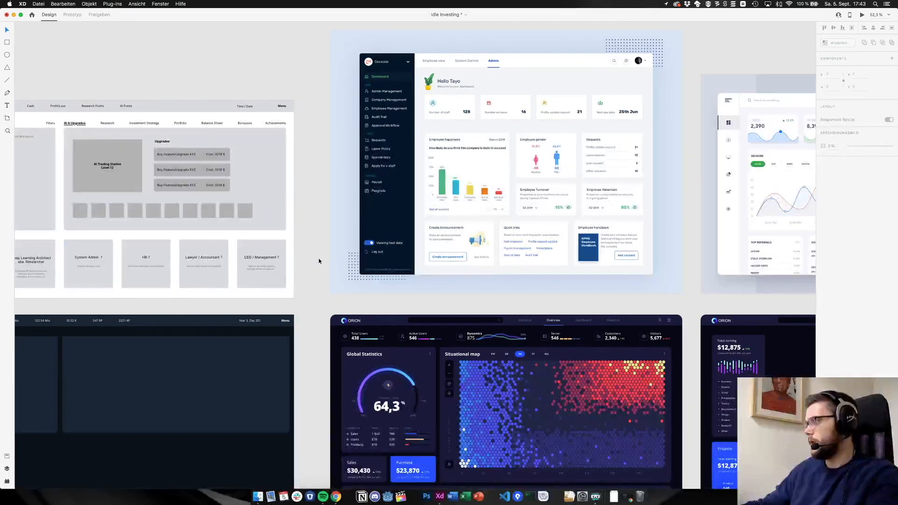
pyautogui.scroll(-3, 318, 258)
pyautogui.hscroll(3, 319, 258)
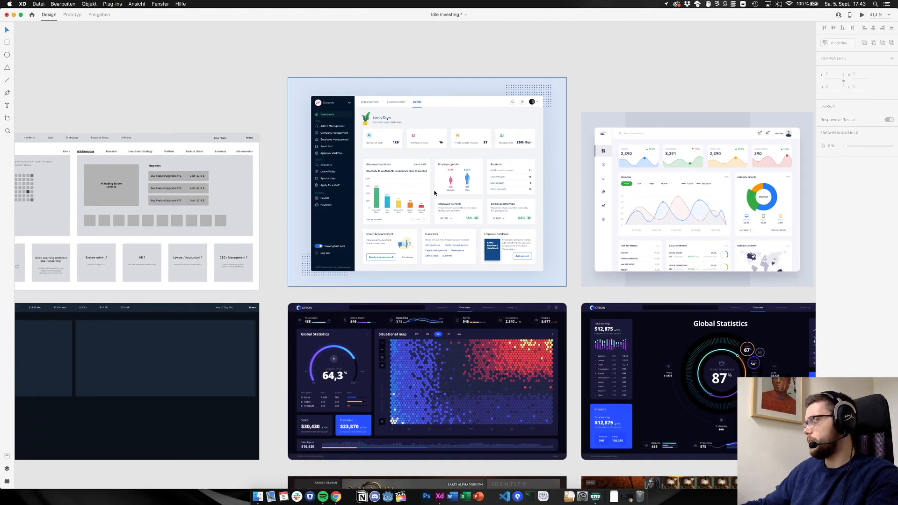
pyautogui.scroll(-5, 434, 190)
pyautogui.scroll(-5, 433, 190)
pyautogui.scroll(10, 434, 178)
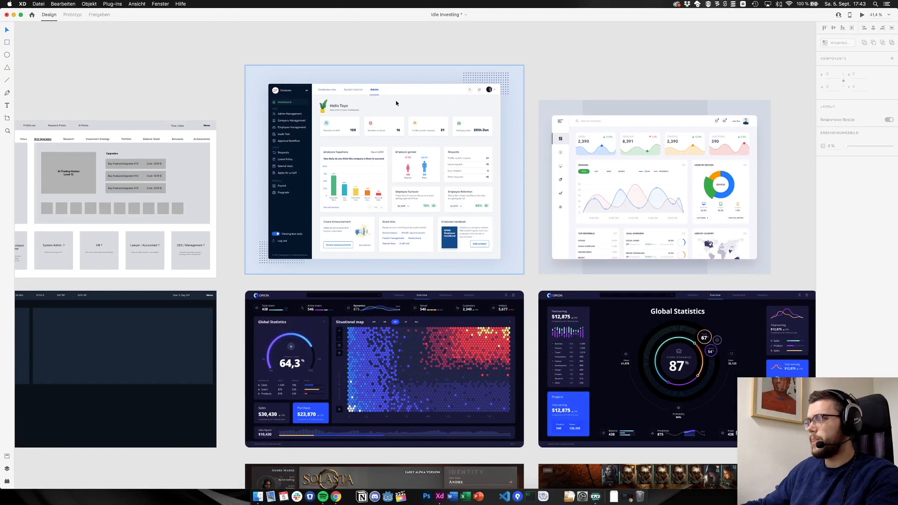
# Examine the employee admin dashboard reference up close, along with the analytics and Orion dashboards around it
pyautogui.scroll(5, 291, 87)
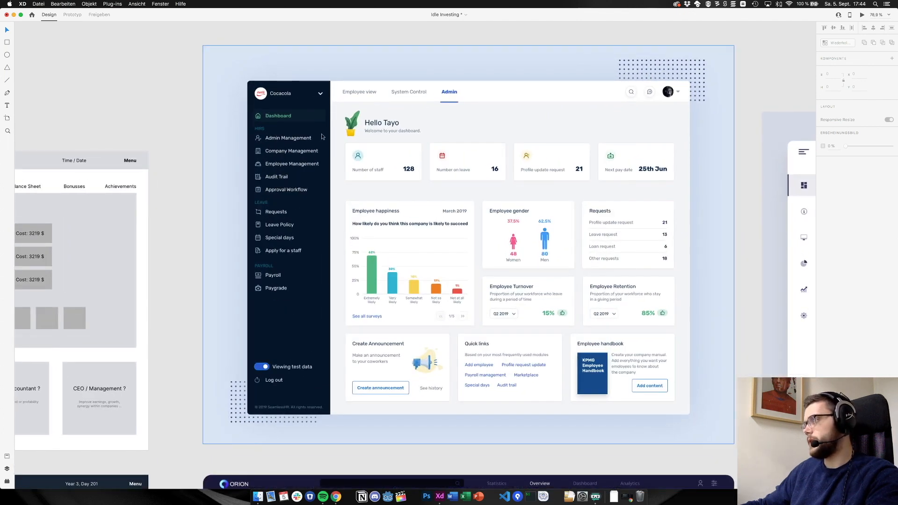
pyautogui.scroll(-3, 378, 173)
pyautogui.hscroll(7, 378, 173)
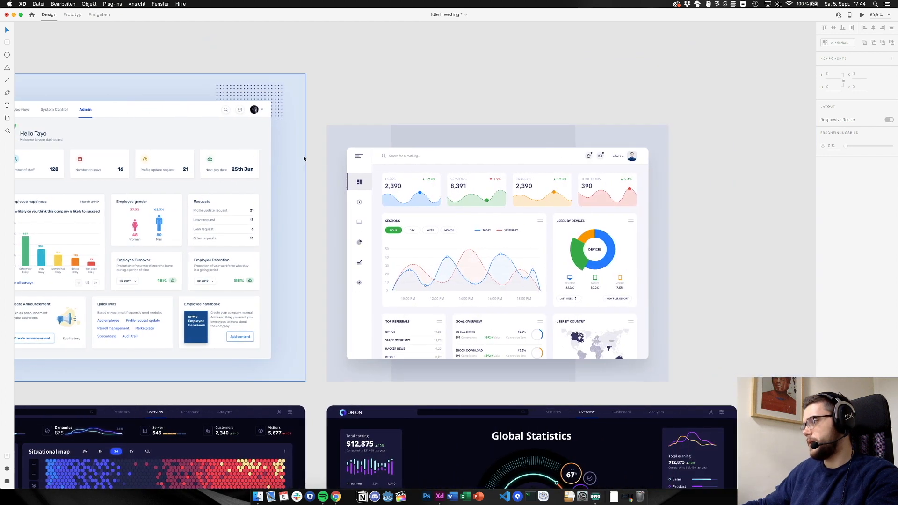
pyautogui.hscroll(-3, 360, 242)
pyautogui.scroll(-5, 303, 159)
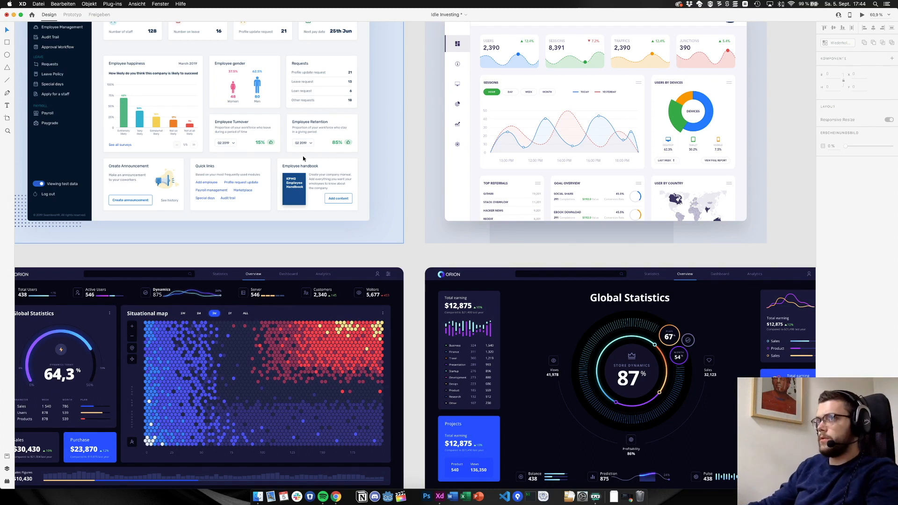
pyautogui.scroll(6, 311, 142)
pyautogui.hscroll(-3, 311, 142)
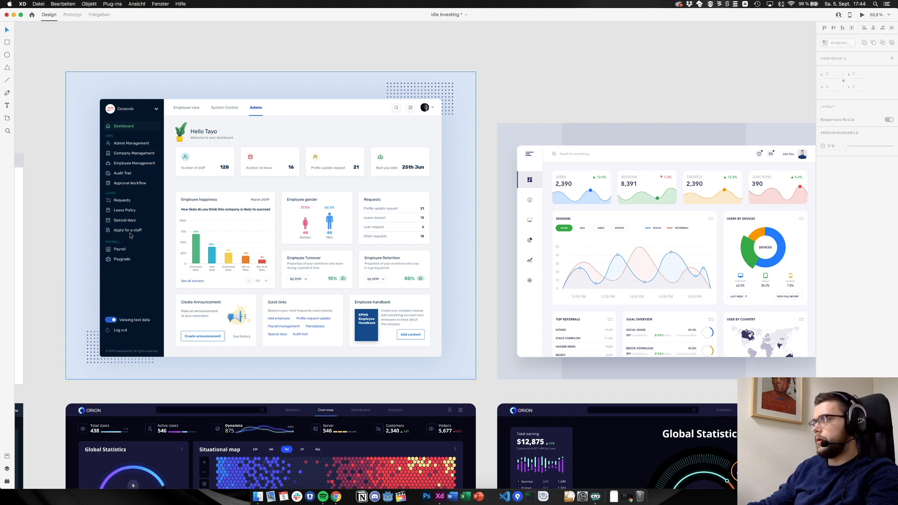
# Compare the wireframes' horizontal tab navigation with the sidebar menu of the employee admin dashboard reference, ending at Basic UX Concept – 1
pyautogui.hscroll(-15, 131, 235)
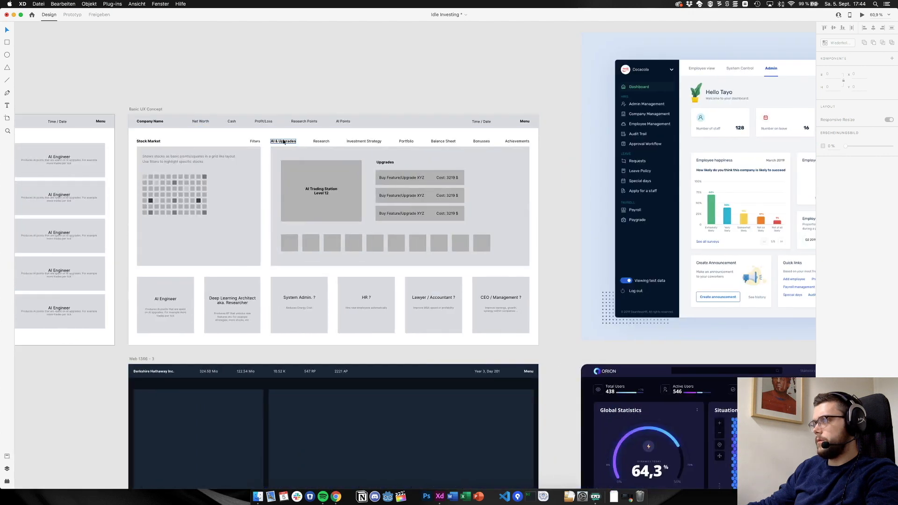
pyautogui.hscroll(5, 286, 141)
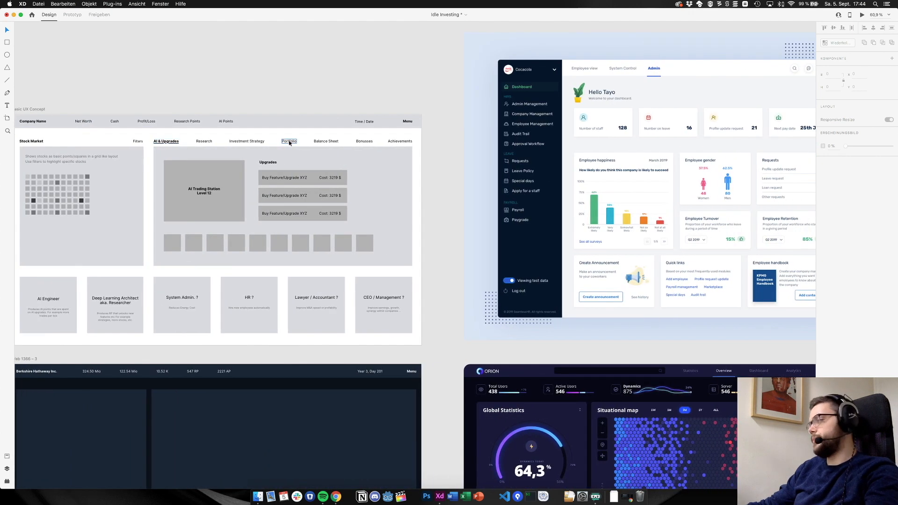
pyautogui.hscroll(9, 286, 145)
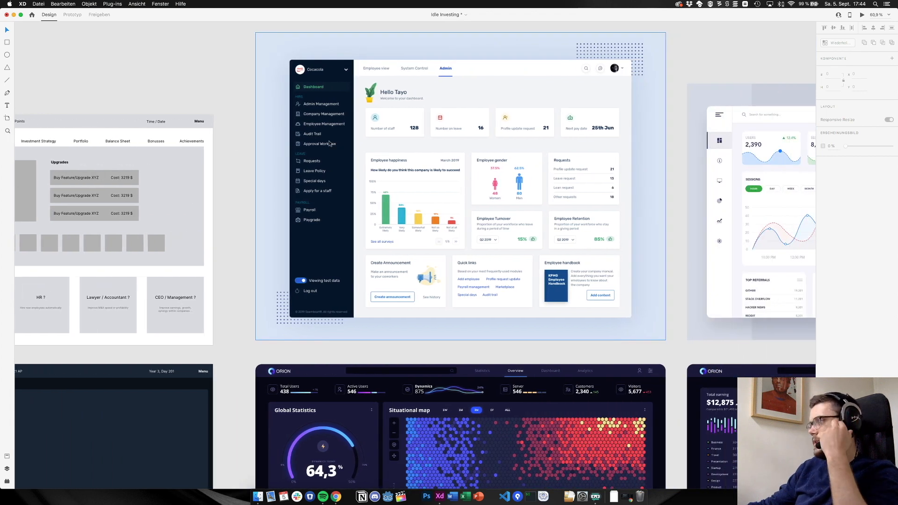
pyautogui.scroll(-5, 323, 199)
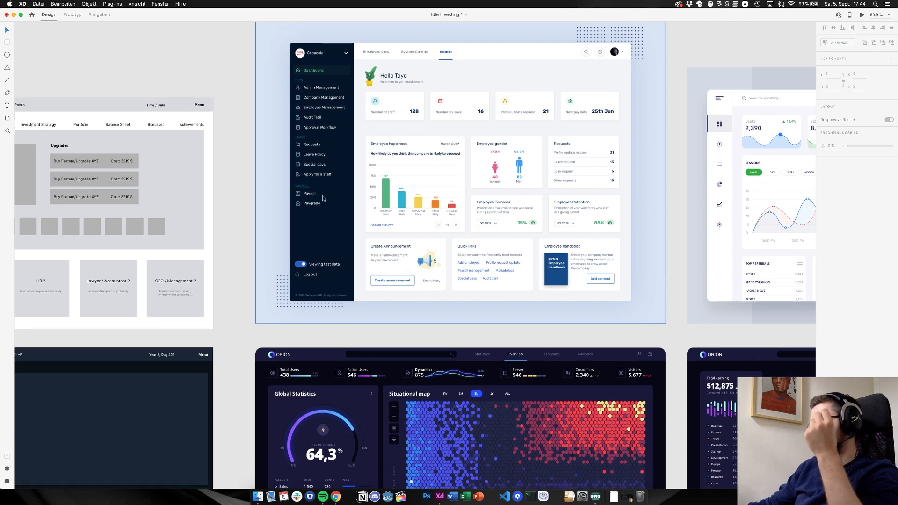
pyautogui.scroll(7, 323, 199)
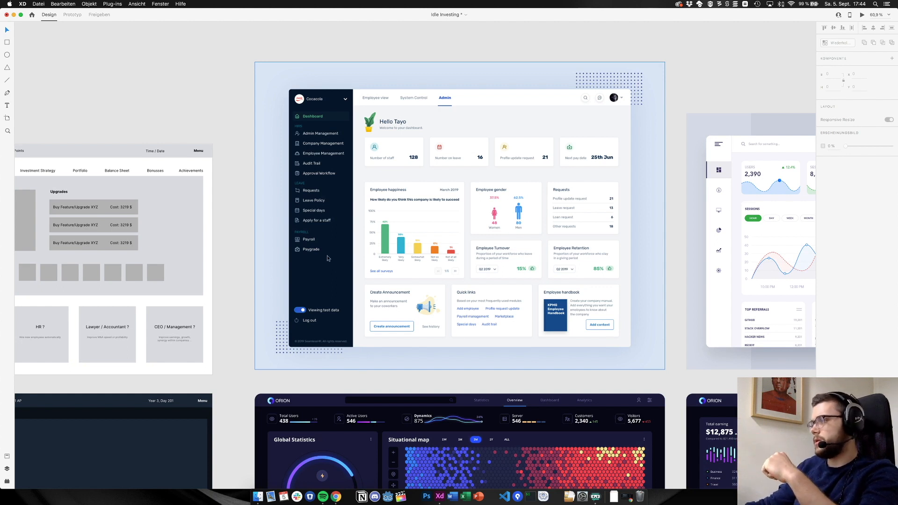
pyautogui.hscroll(5, 329, 197)
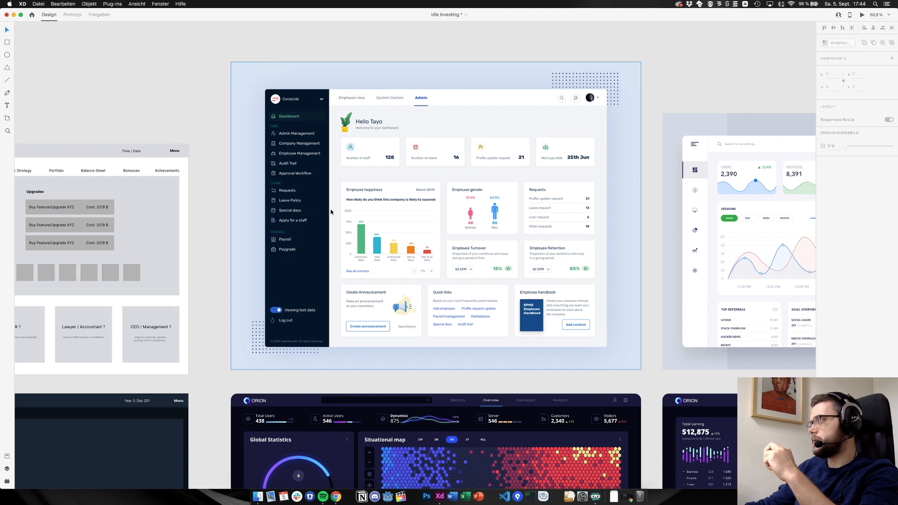
pyautogui.hscroll(-3, 329, 210)
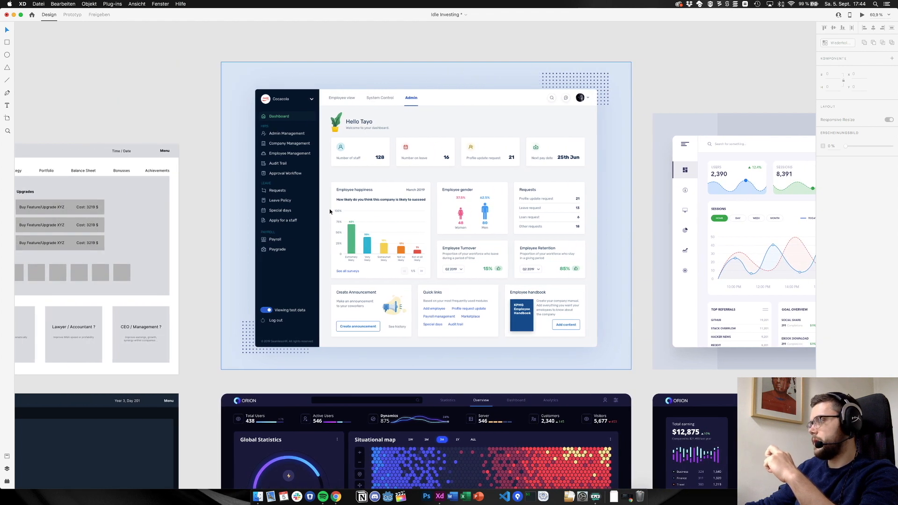
pyautogui.hscroll(-15, 329, 209)
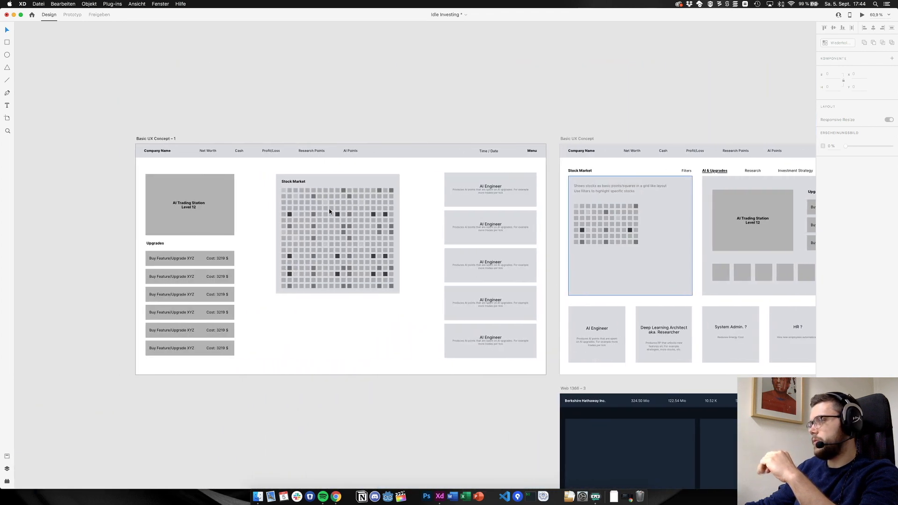
pyautogui.hscroll(-1, 329, 208)
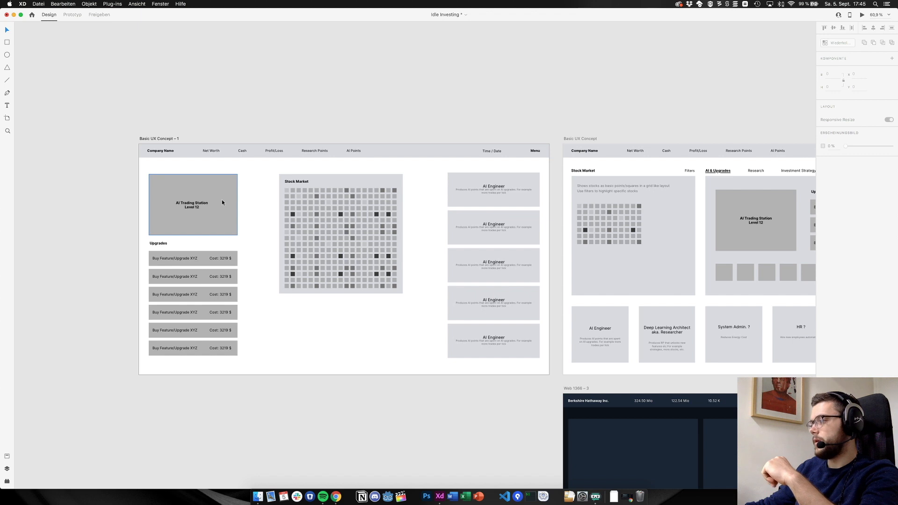
# Switch to Chrome and enlarge a gameplay screenshot on the SPACEPLAN Steam page to study the game's interface layout
pyautogui.press('super+Tab')
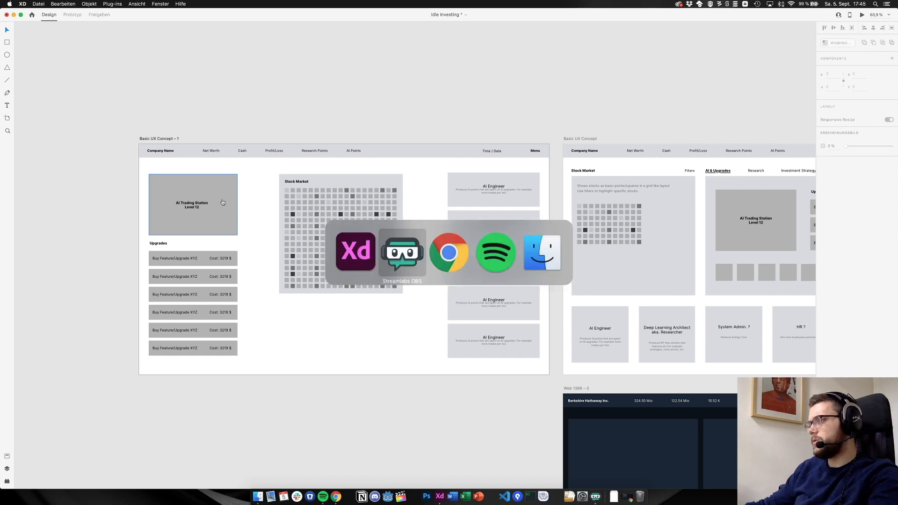
pyautogui.press('super+Tab')
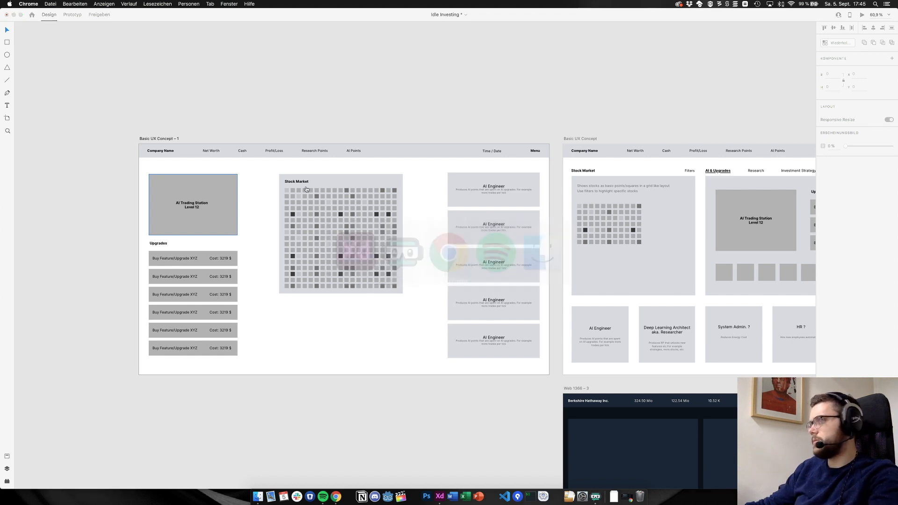
pyautogui.press('super+Tab')
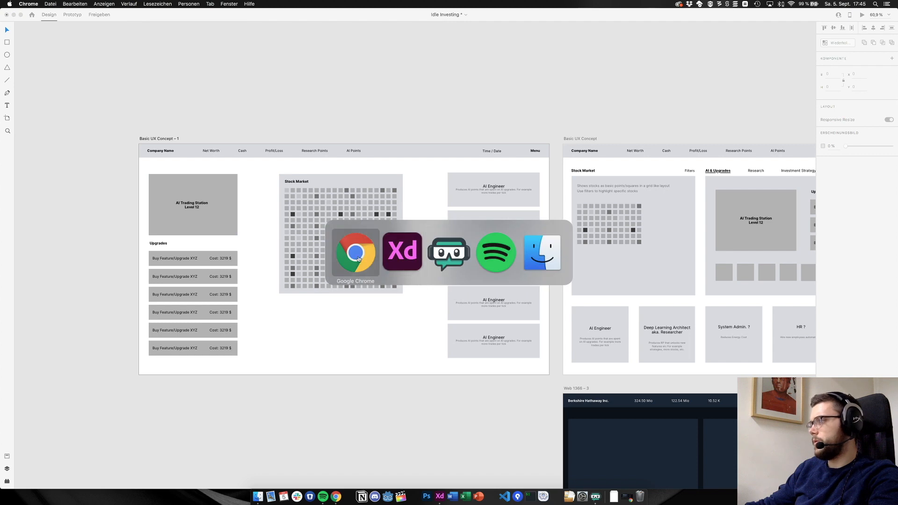
pyautogui.click(327, 468)
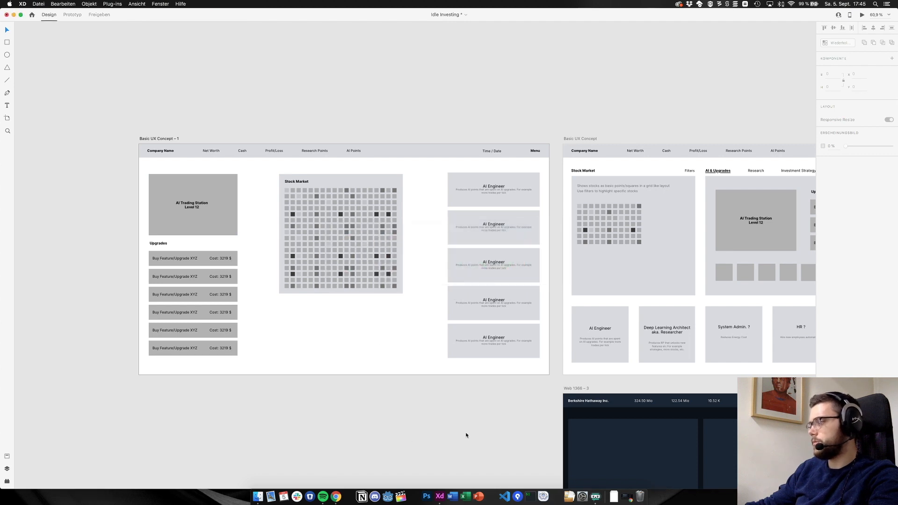
pyautogui.click(626, 496)
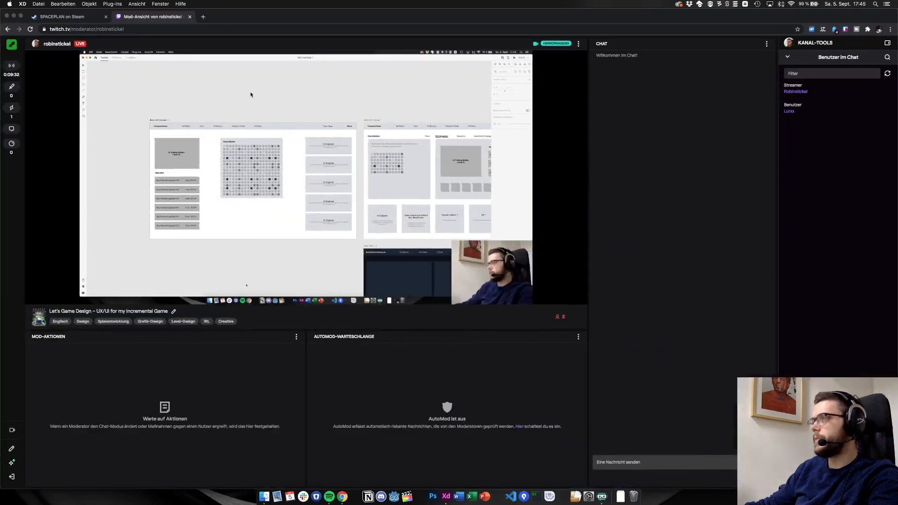
pyautogui.click(62, 17)
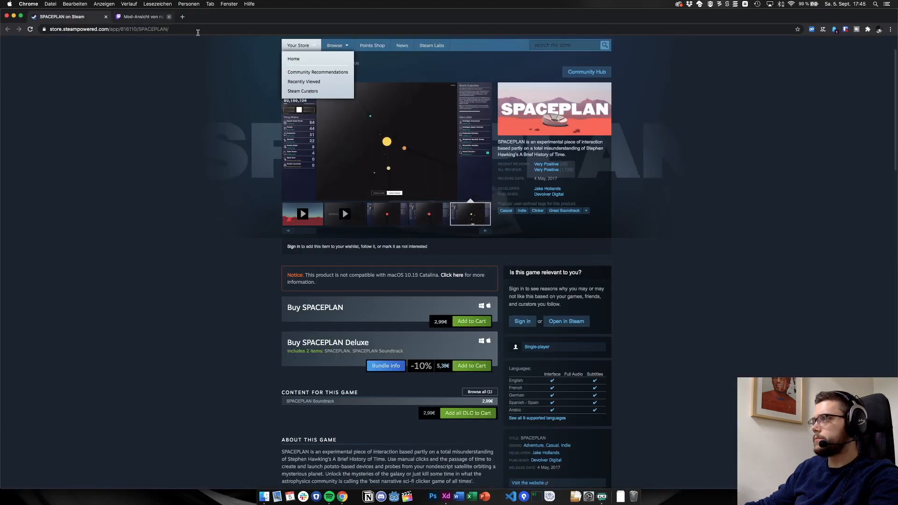
pyautogui.scroll(2, 204, 142)
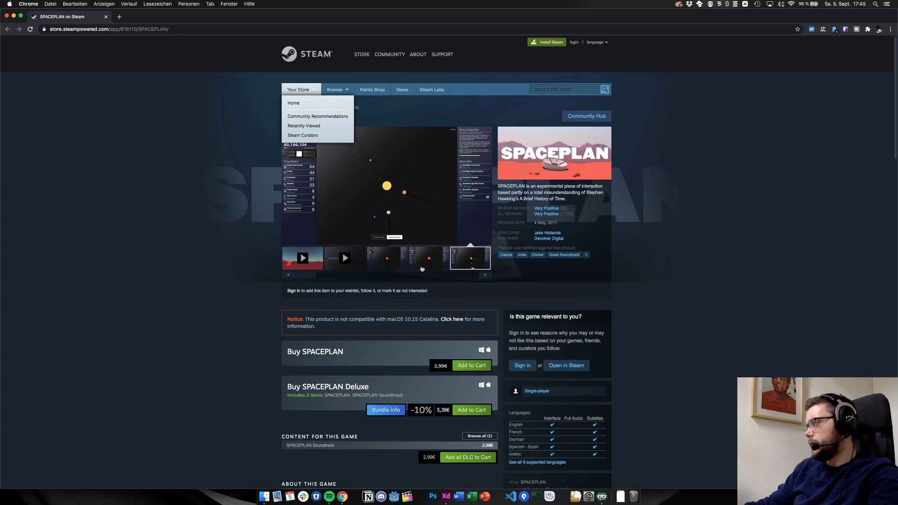
pyautogui.click(427, 262)
pyautogui.click(466, 216)
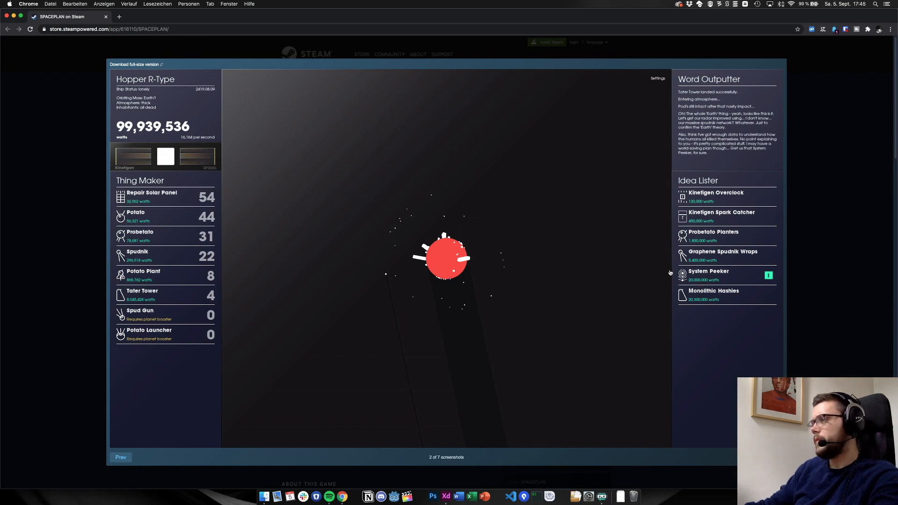
# Return to Adobe XD and examine the AI Trading Station box, Upgrades list and AI Engineer cards in Basic UX Concept – 1
pyautogui.press('super+Tab')
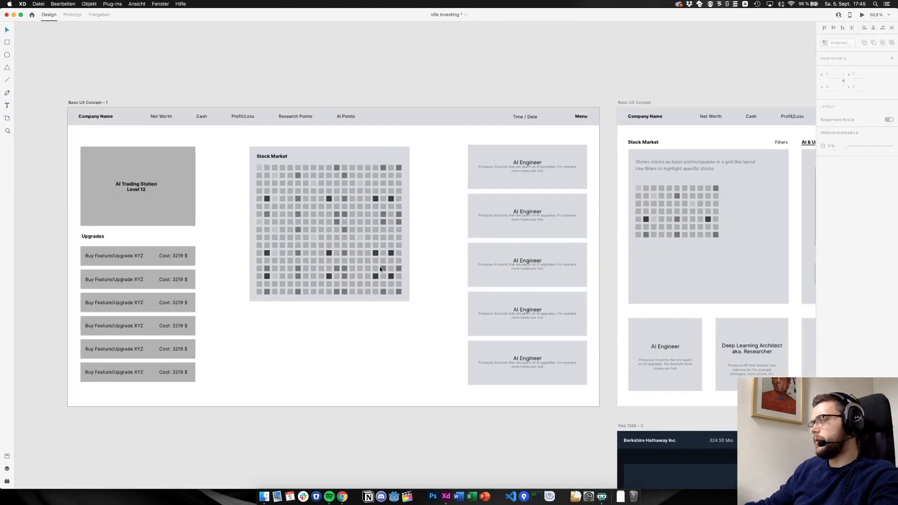
pyautogui.scroll(3, 379, 269)
pyautogui.hscroll(-3, 418, 263)
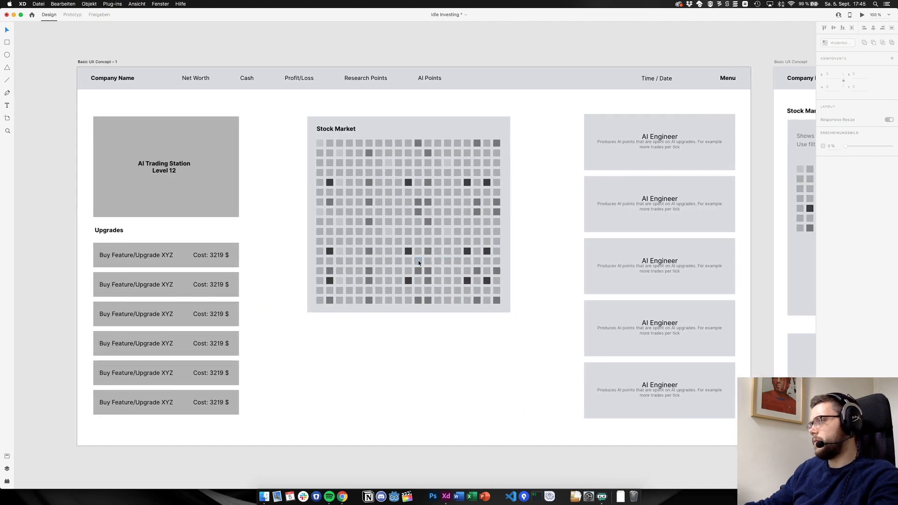
pyautogui.click(153, 166)
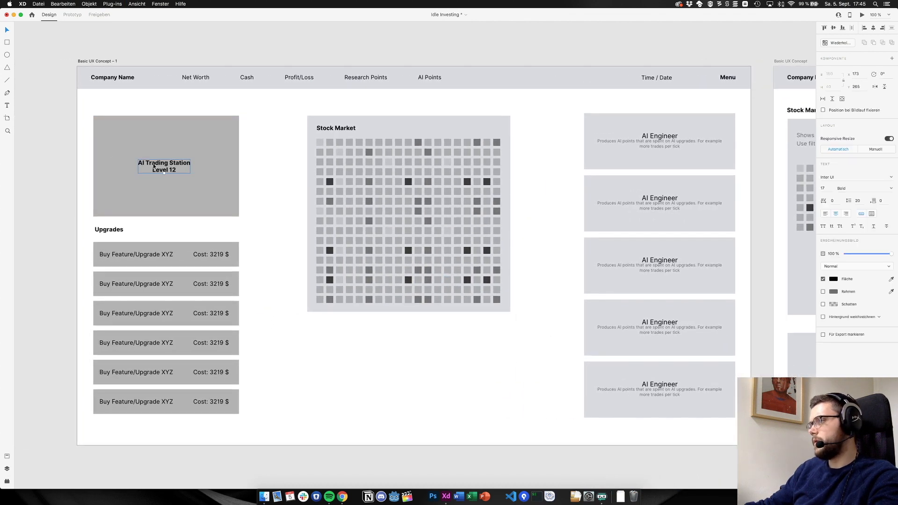
pyautogui.scroll(1, 145, 163)
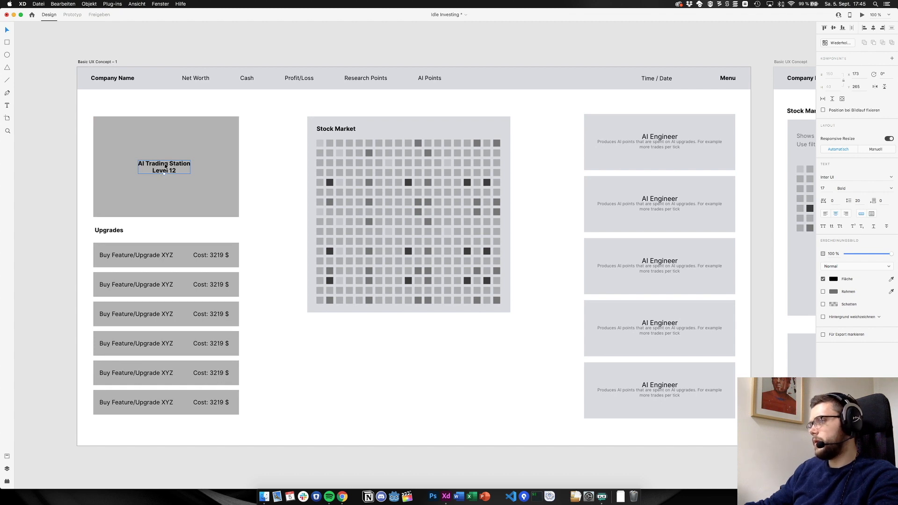
pyautogui.click(218, 256)
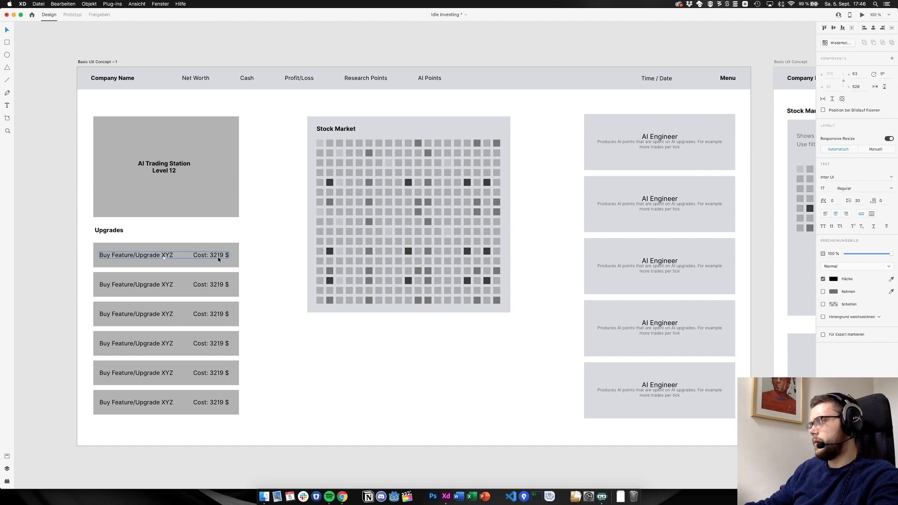
pyautogui.click(680, 145)
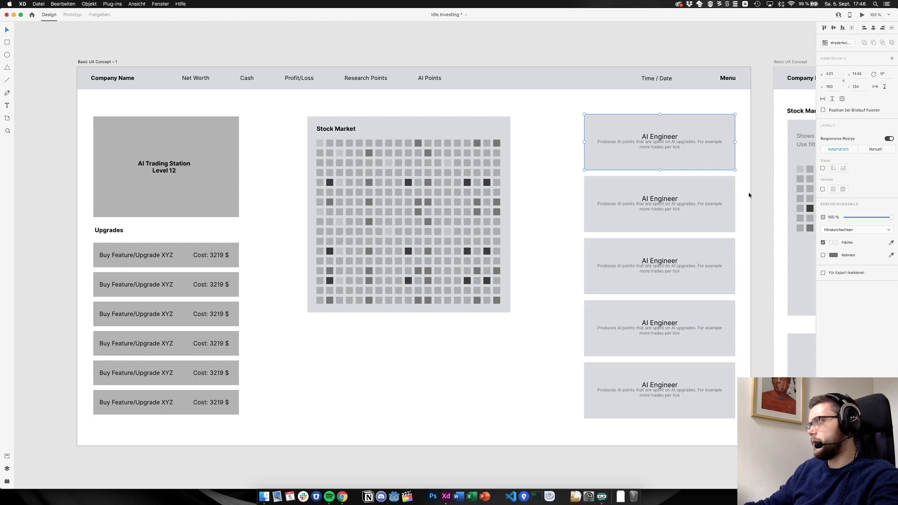
pyautogui.click(667, 202)
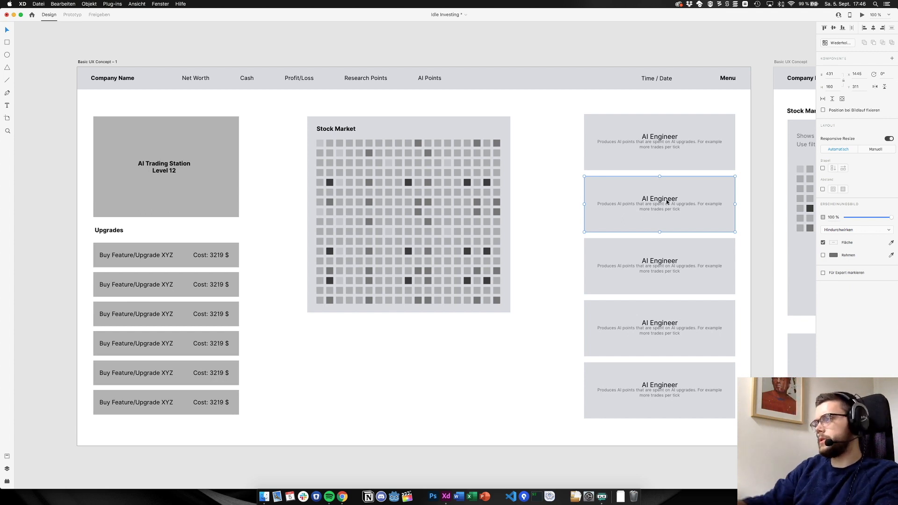
pyautogui.click(126, 163)
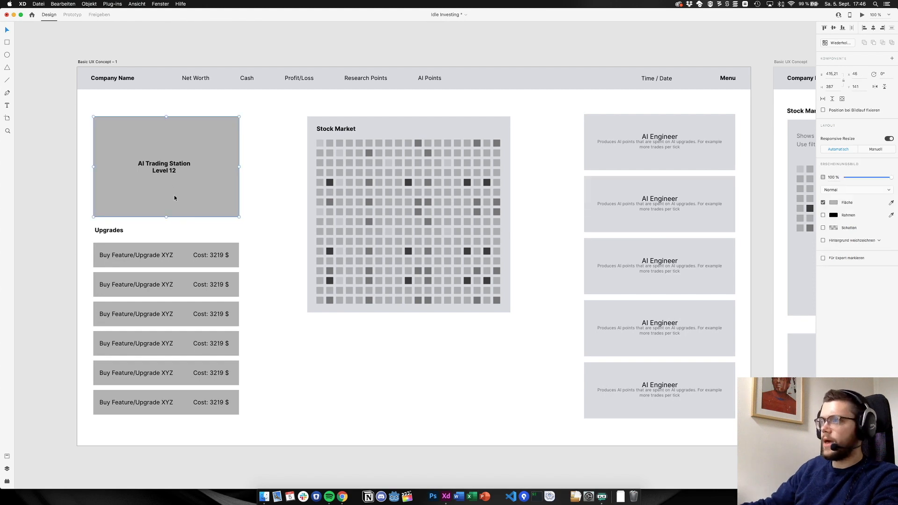
pyautogui.click(171, 171)
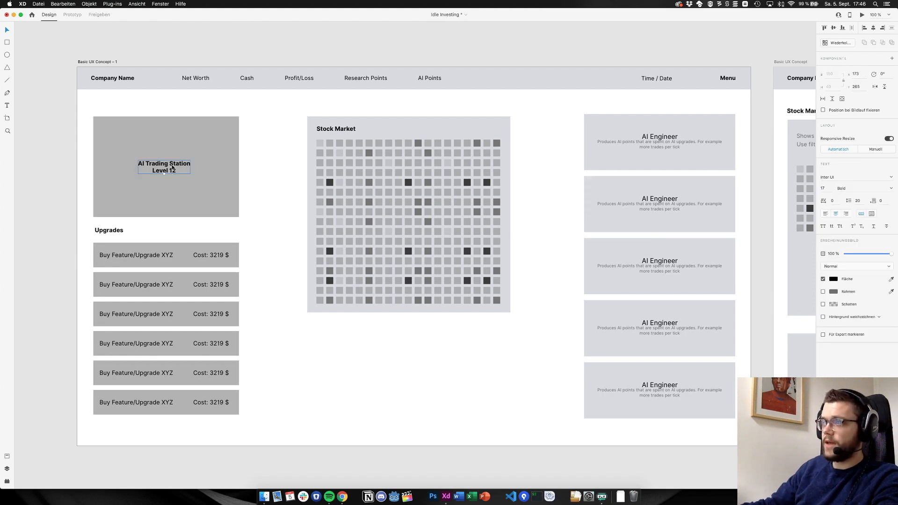
pyautogui.click(274, 177)
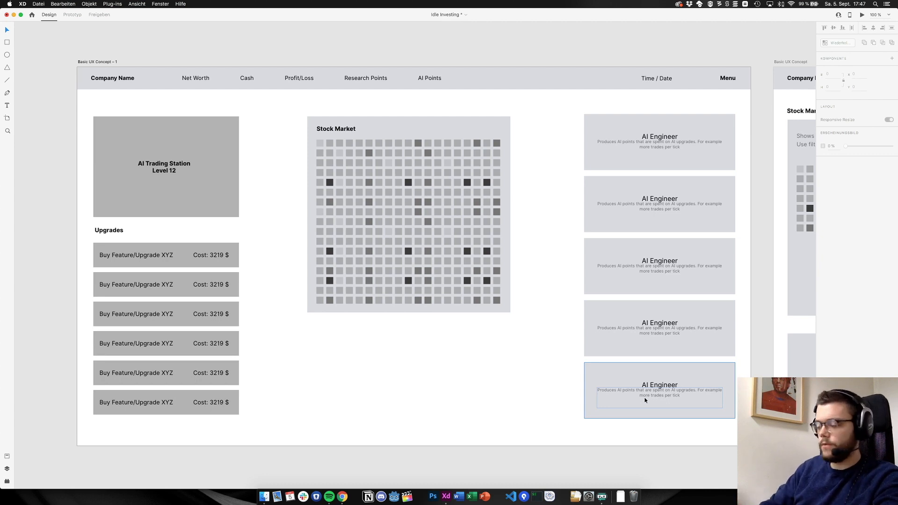
# Review the employee cards in Basic UX Concept, from Deep Learning Architect to Lawyer / Accountant, ending at Basic UX Concept – 1
pyautogui.hscroll(10, 569, 395)
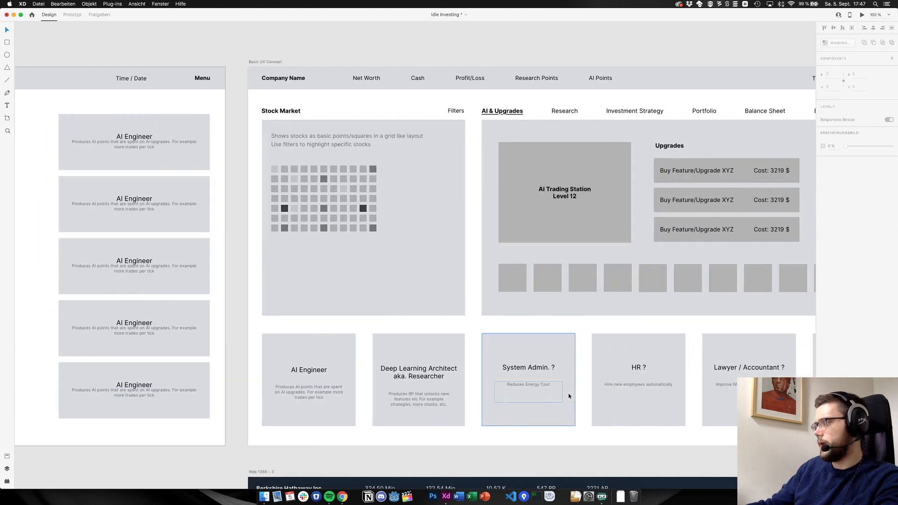
pyautogui.click(395, 376)
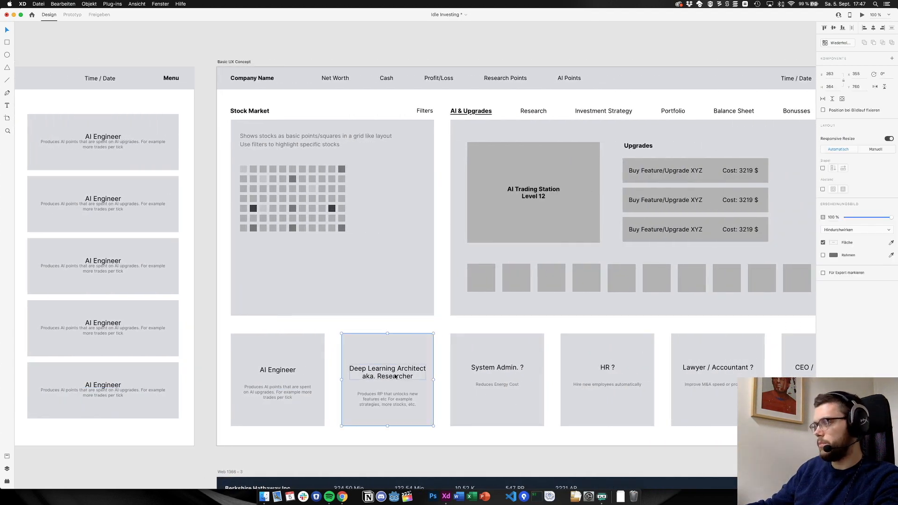
pyautogui.click(497, 368)
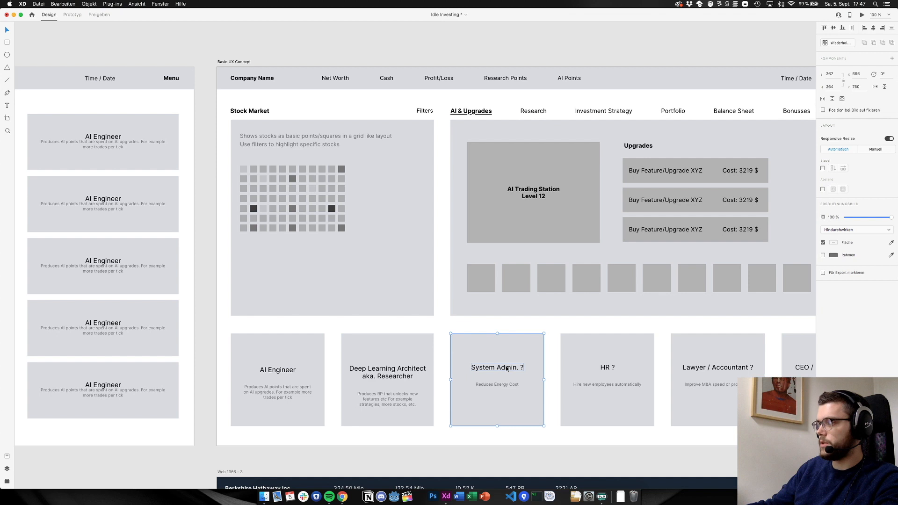
pyautogui.click(607, 369)
pyautogui.click(723, 369)
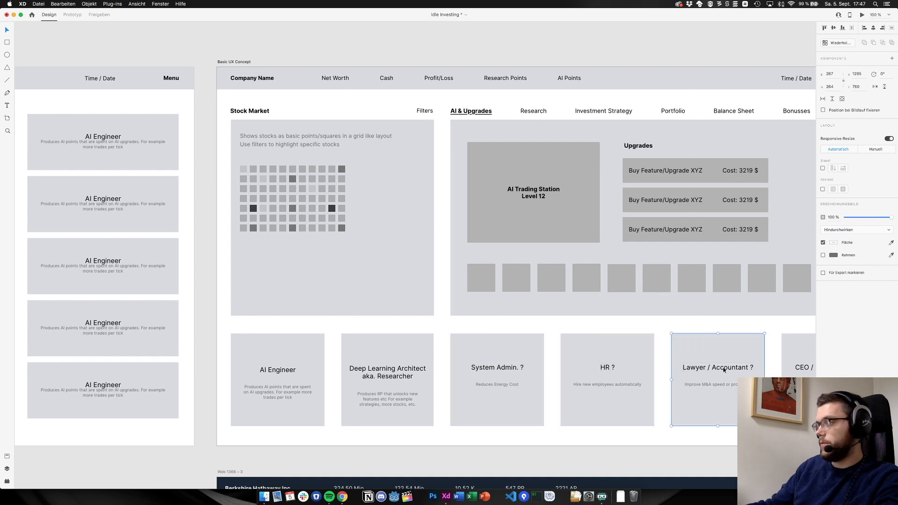
pyautogui.hscroll(-10, 720, 369)
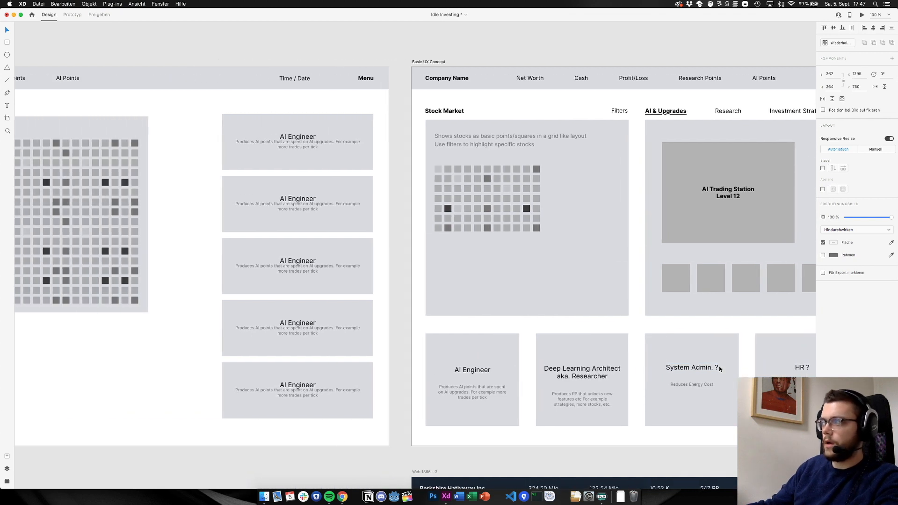
pyautogui.hscroll(-14, 706, 363)
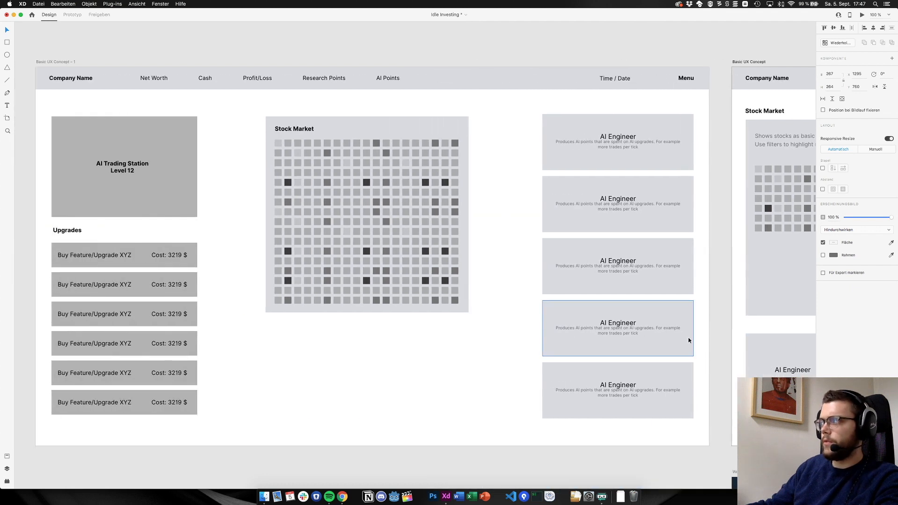
# Compare the AI Trading Station box and the first upgrade's cost label with the AI Engineer cards in Basic UX Concept – 1
pyautogui.click(144, 208)
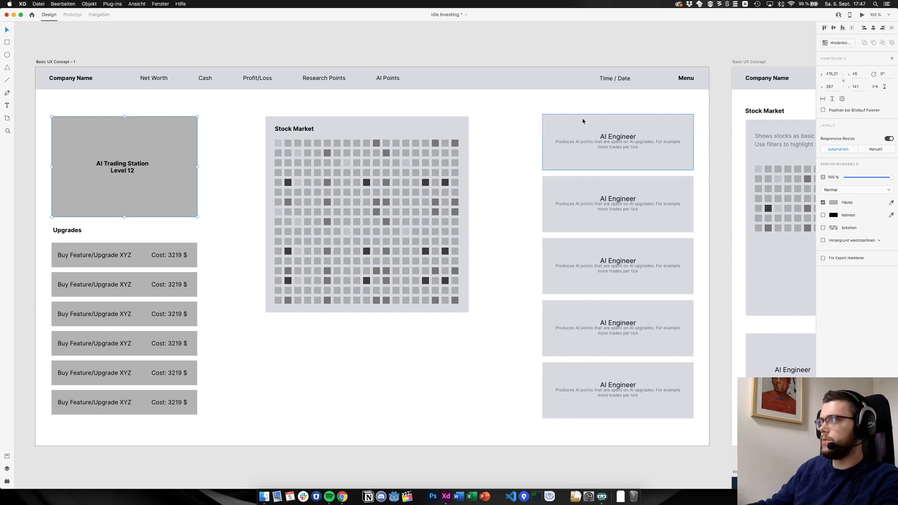
pyautogui.click(579, 167)
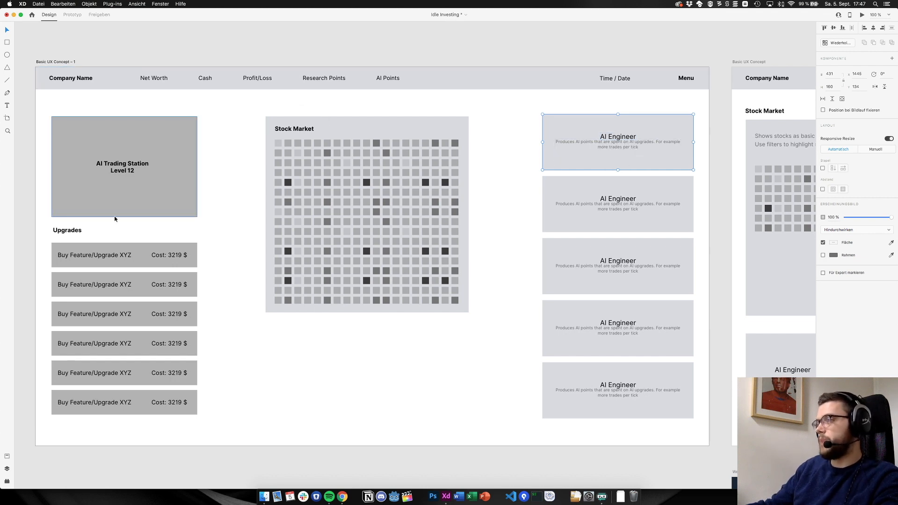
pyautogui.click(176, 257)
pyautogui.doubleClick(175, 257)
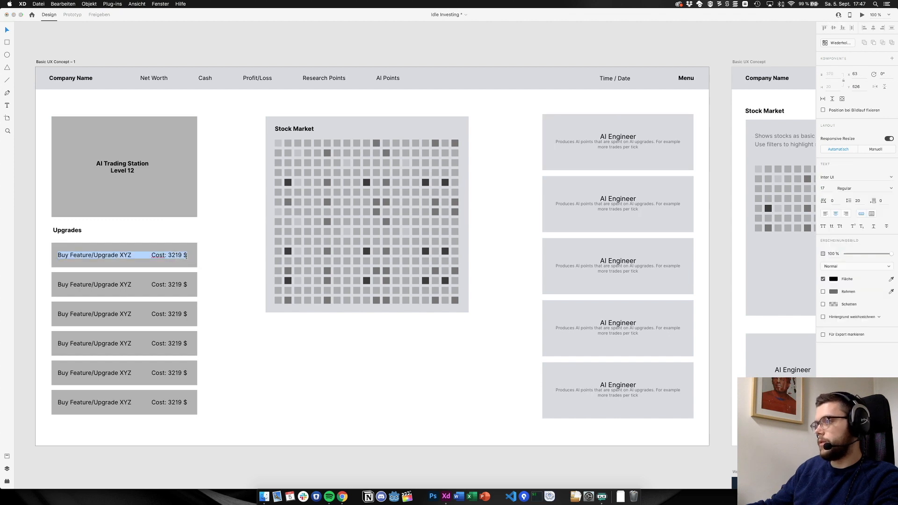
pyautogui.press('Escape')
pyautogui.click(575, 156)
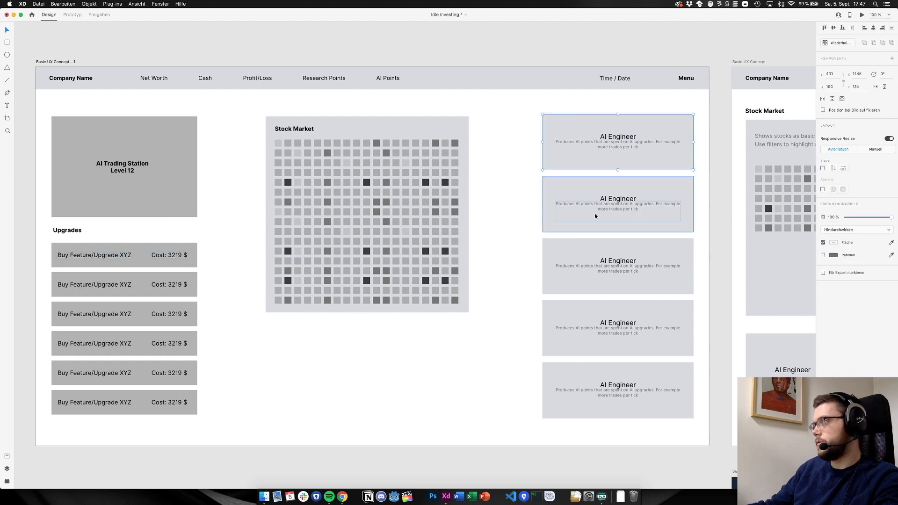
pyautogui.click(601, 282)
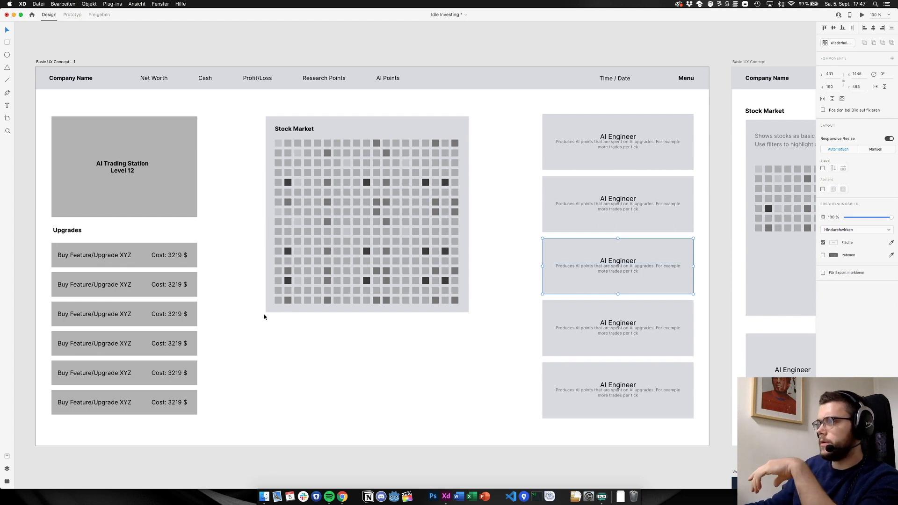
# Change the cost unit to EP in the first Upgrades row and to AP in the second row of Basic UX Concept – 1
pyautogui.doubleClick(181, 254)
pyautogui.click(180, 255)
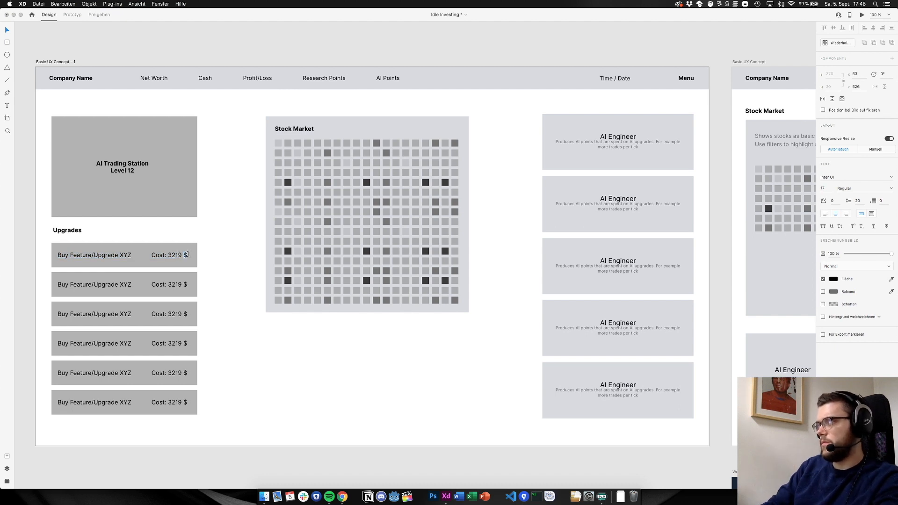
pyautogui.press('BackSpace')
pyautogui.write('EP')
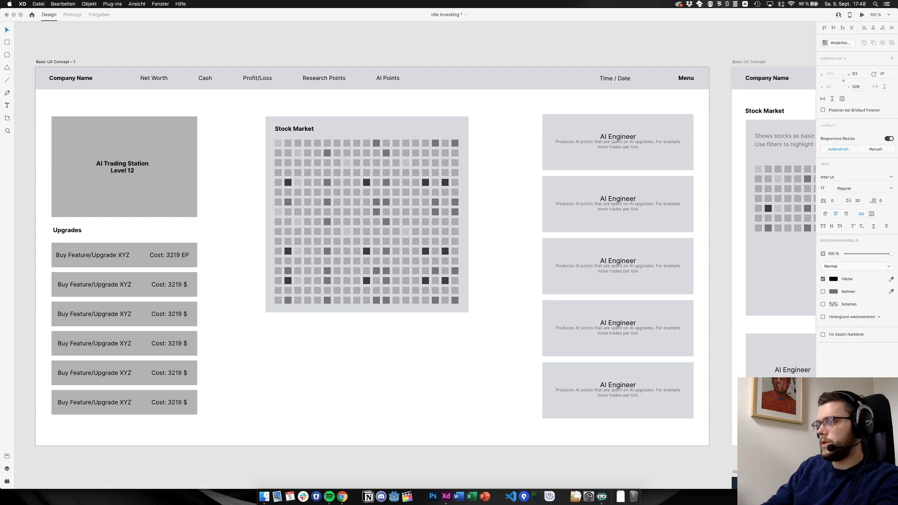
pyautogui.doubleClick(183, 284)
pyautogui.moveTo(183, 284); pyautogui.dragTo(196, 284)
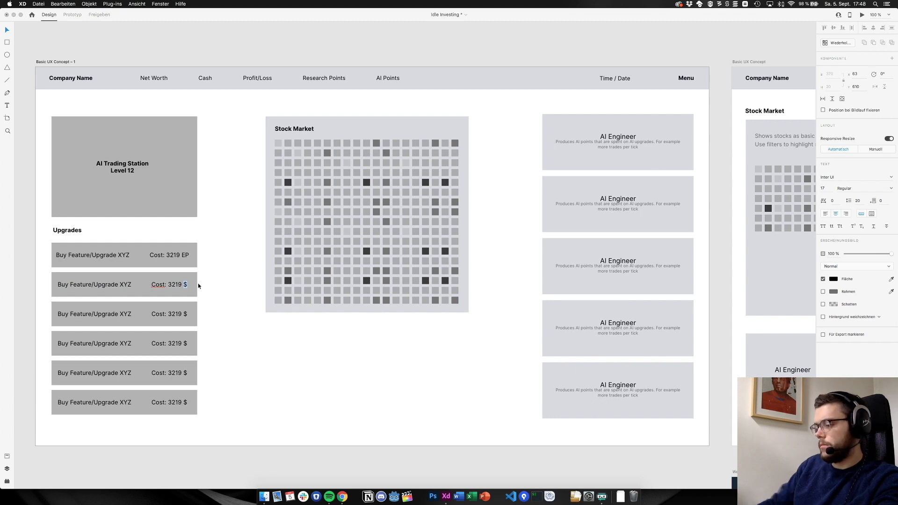
pyautogui.write('AP')
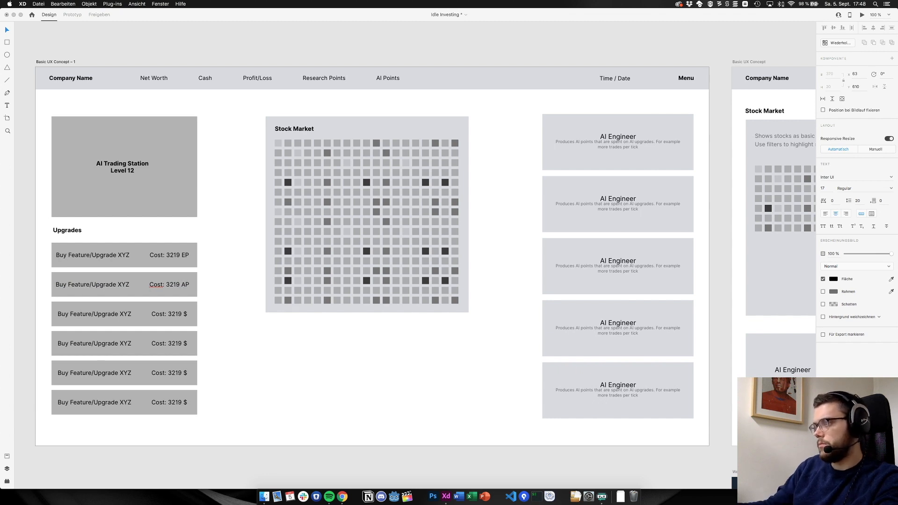
pyautogui.press('Escape')
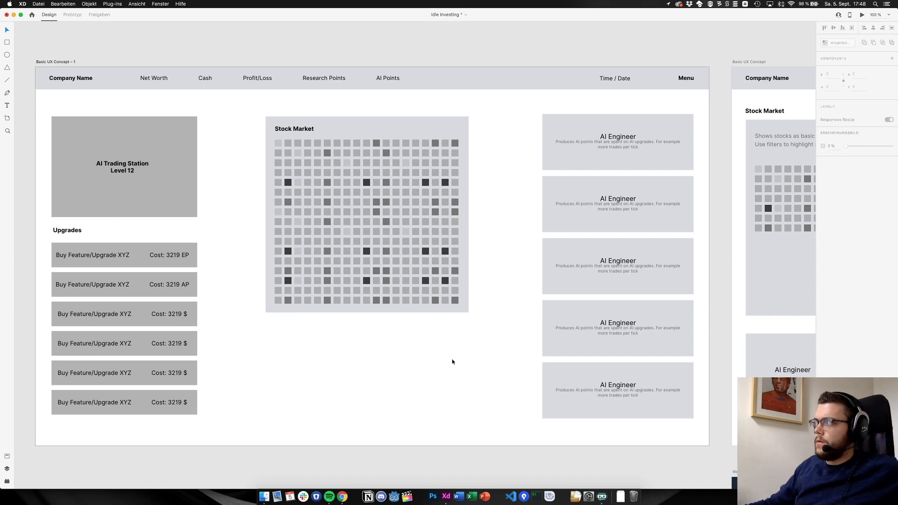
# Review the section labels in Basic UX Concept, including Research, Investment Strategy, Portfolio, Balance Sheet and Achievements
pyautogui.hscroll(10, 452, 362)
pyautogui.hscroll(6, 452, 358)
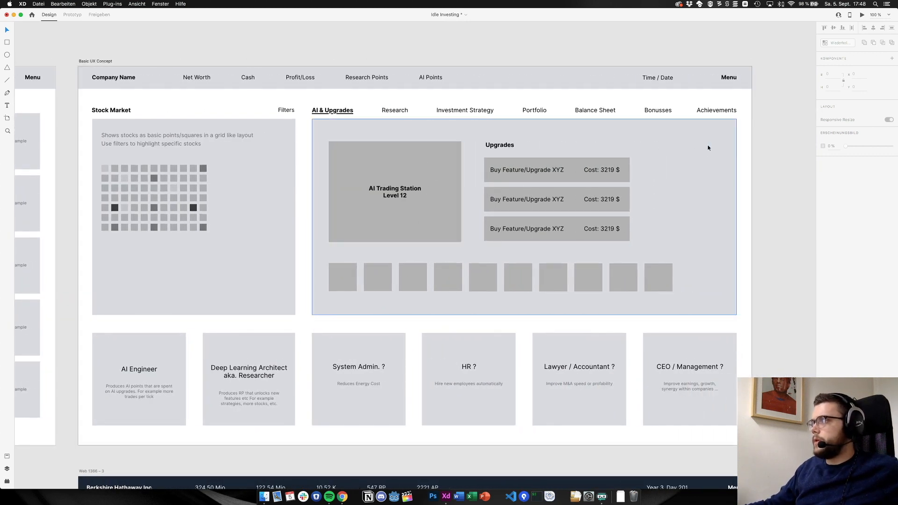
pyautogui.moveTo(386, 100); pyautogui.dragTo(730, 118)
pyautogui.click(711, 104)
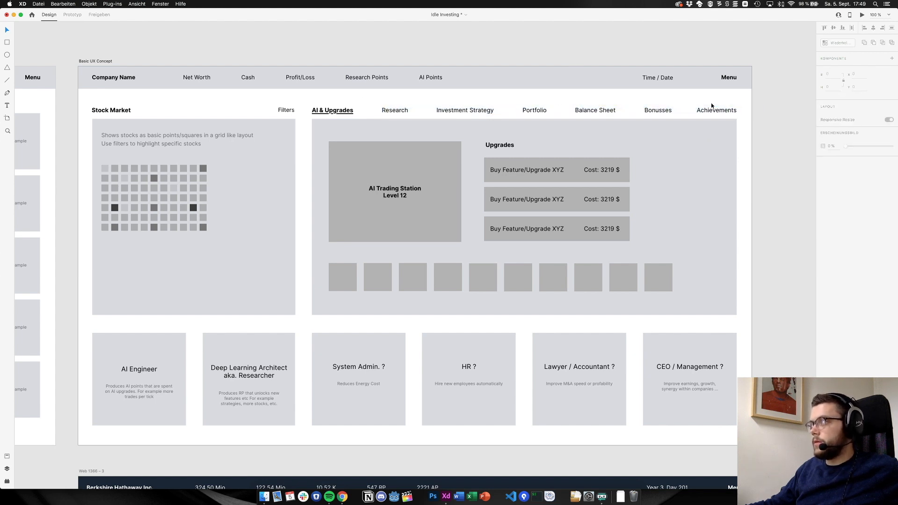
pyautogui.click(397, 111)
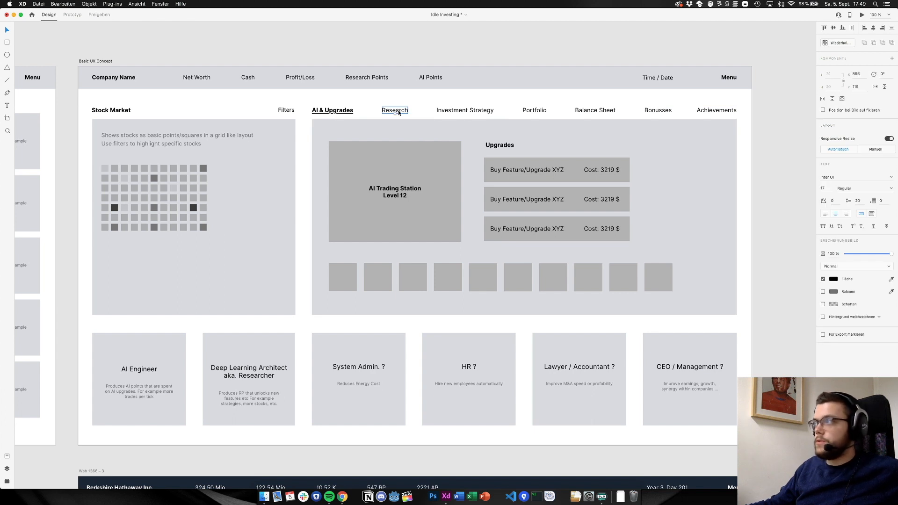
pyautogui.click(541, 114)
pyautogui.click(592, 113)
pyautogui.click(537, 112)
pyautogui.click(565, 112)
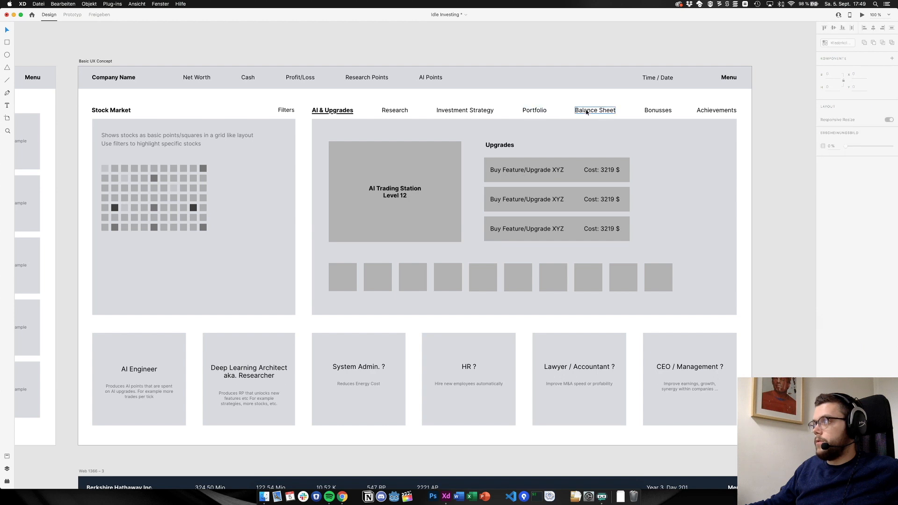
pyautogui.click(586, 112)
pyautogui.click(534, 111)
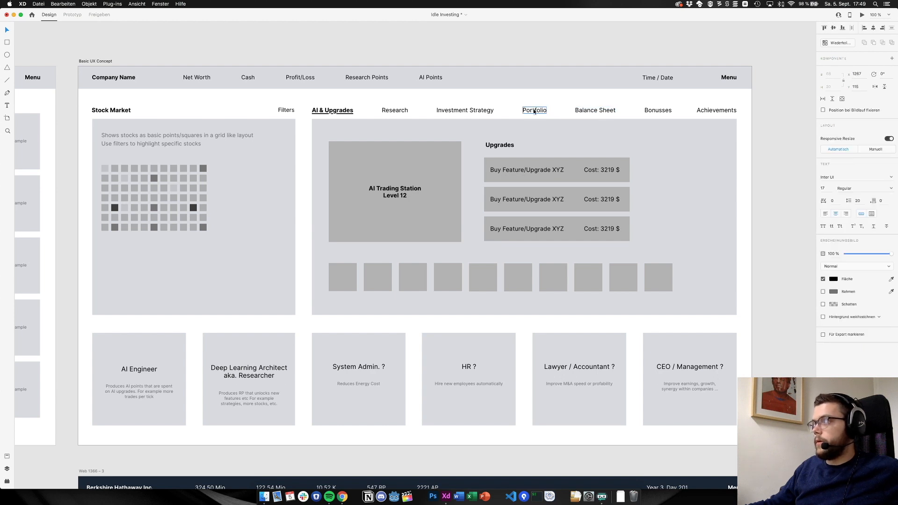
pyautogui.click(472, 112)
# Compare both UX concept wireframes with the HR and analytics dashboard references, ending at Basic UX Concept – 1
pyautogui.hscroll(-8, 389, 158)
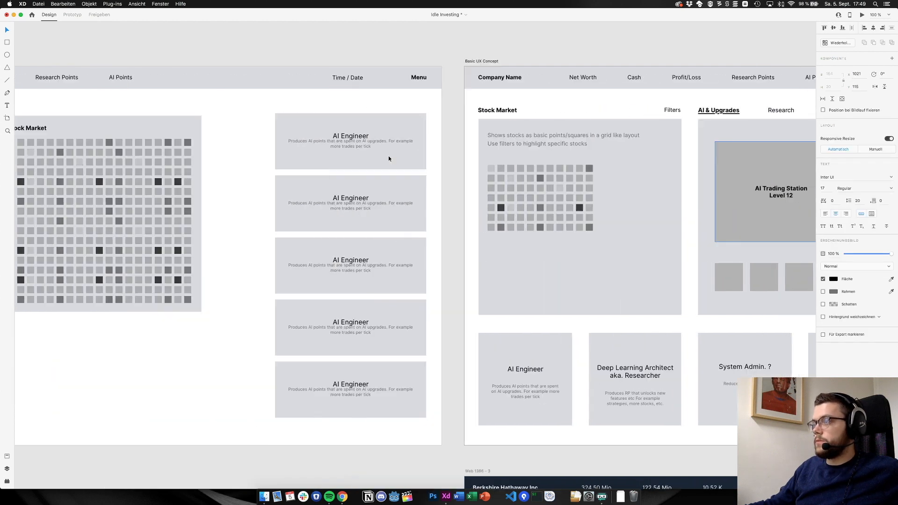
pyautogui.hscroll(-5, 389, 157)
pyautogui.hscroll(9, 388, 157)
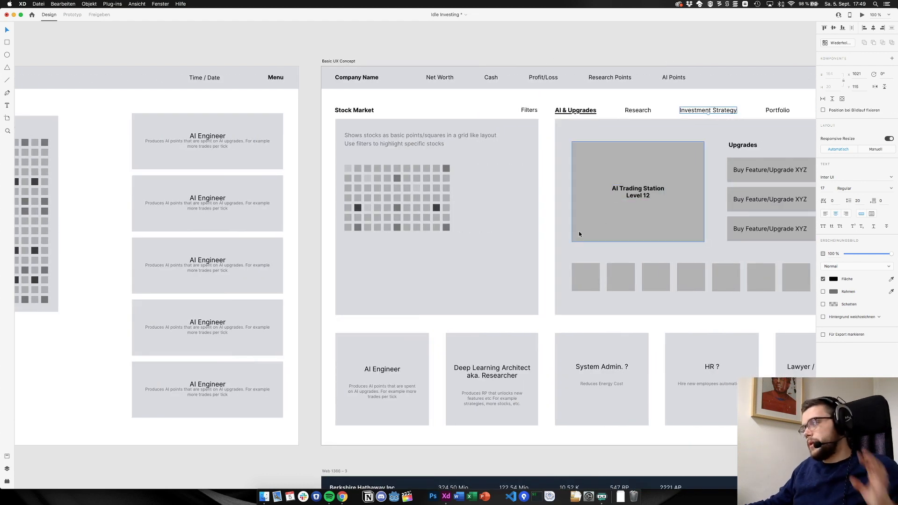
pyautogui.hscroll(20, 579, 231)
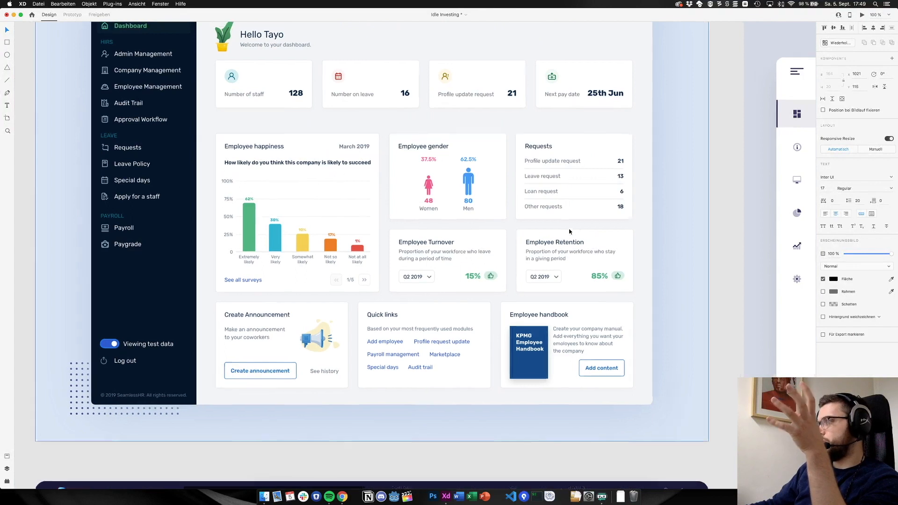
pyautogui.scroll(-5, 569, 231)
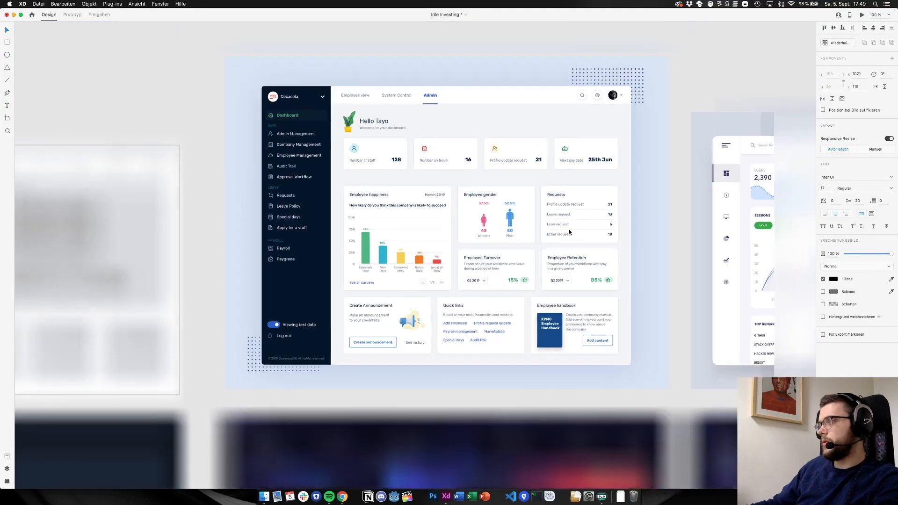
pyautogui.scroll(-5, 568, 230)
pyautogui.hscroll(-20, 564, 227)
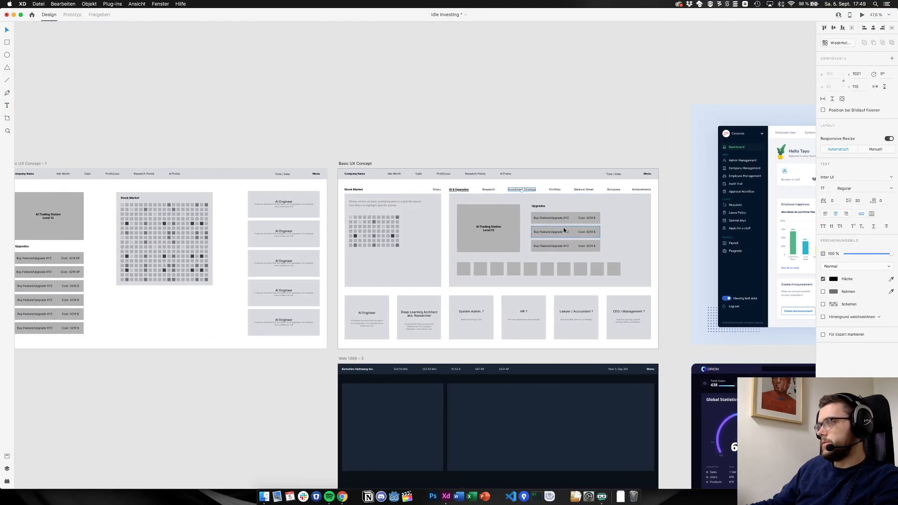
pyautogui.hscroll(-5, 563, 230)
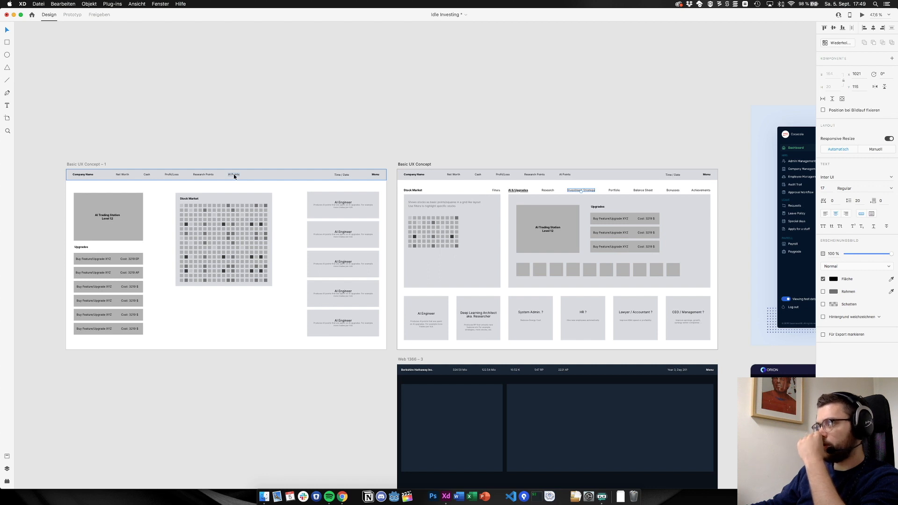
pyautogui.hscroll(10, 234, 176)
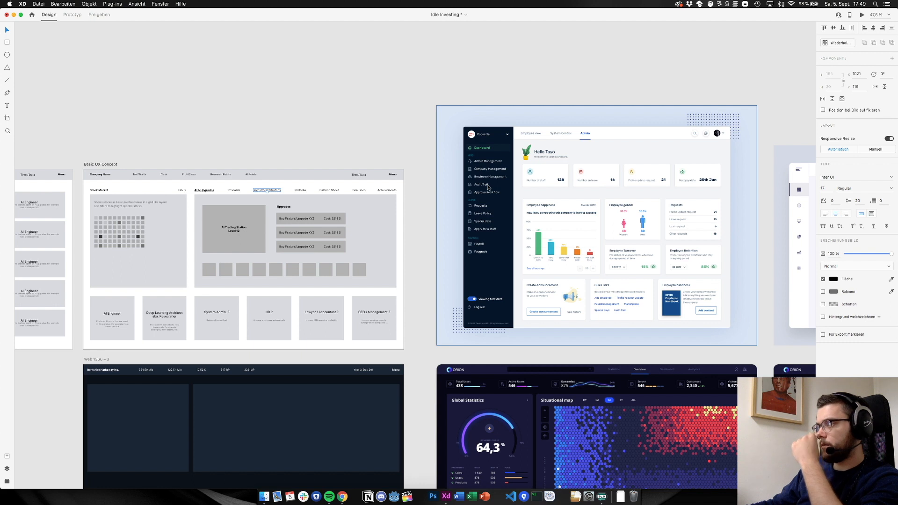
pyautogui.hscroll(10, 489, 187)
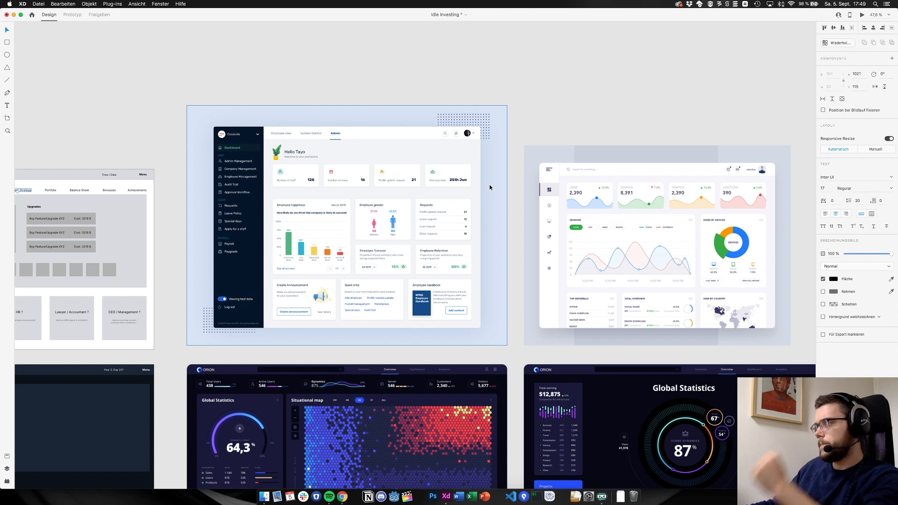
pyautogui.hscroll(-15, 489, 189)
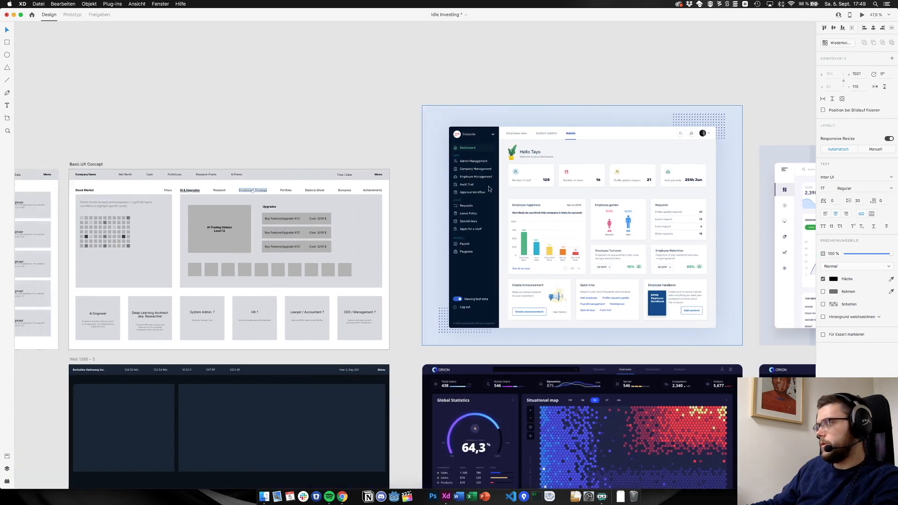
pyautogui.hscroll(-9, 488, 188)
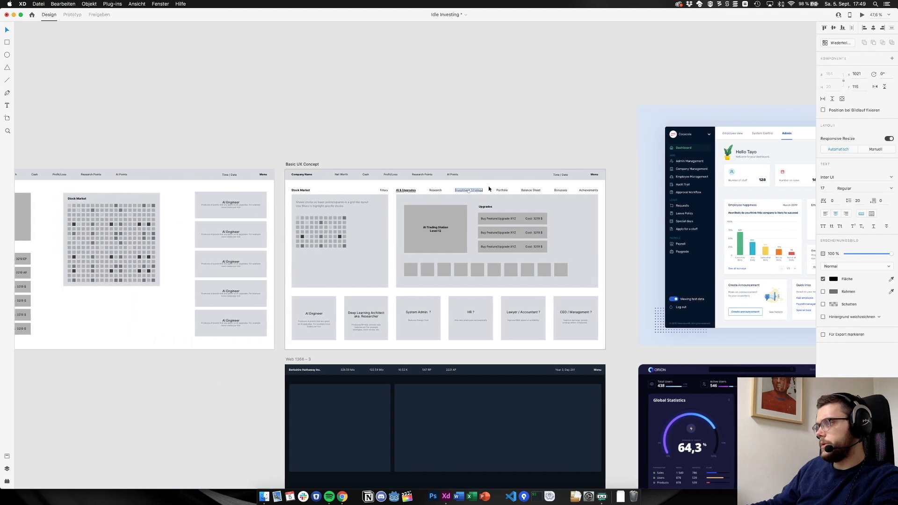
pyautogui.scroll(5, 327, 223)
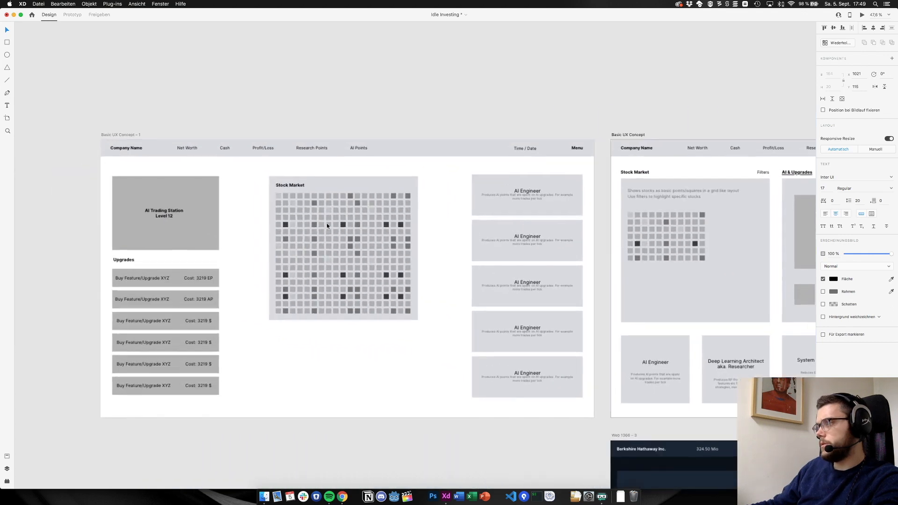
pyautogui.scroll(5, 326, 223)
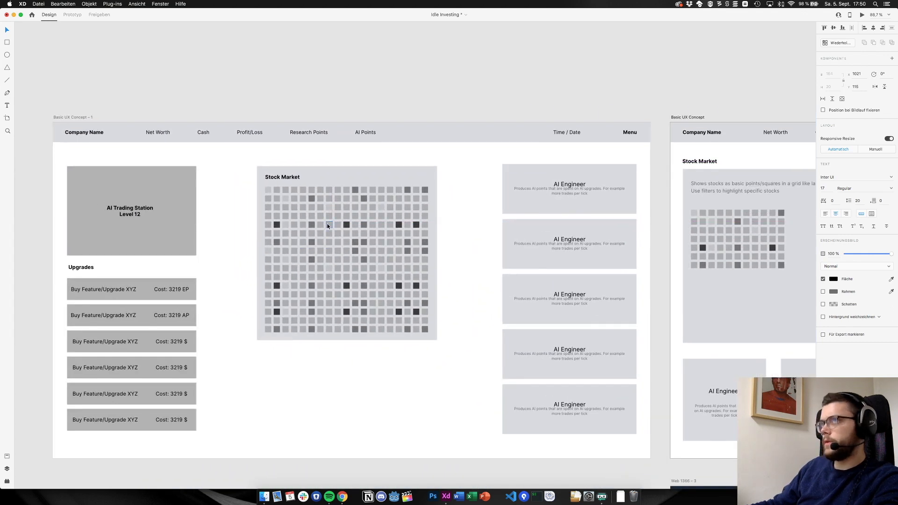
# Move the whole Stock Market panel down in Basic UX Concept – 1, aligning its lower edge with the last AI Engineer card
pyautogui.click(435, 347)
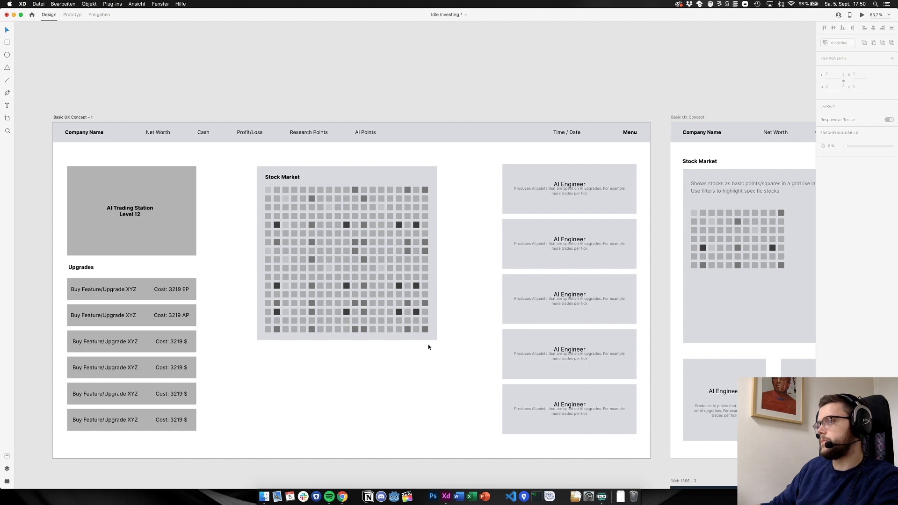
pyautogui.moveTo(428, 346); pyautogui.dragTo(272, 174)
pyautogui.moveTo(335, 181); pyautogui.dragTo(342, 276)
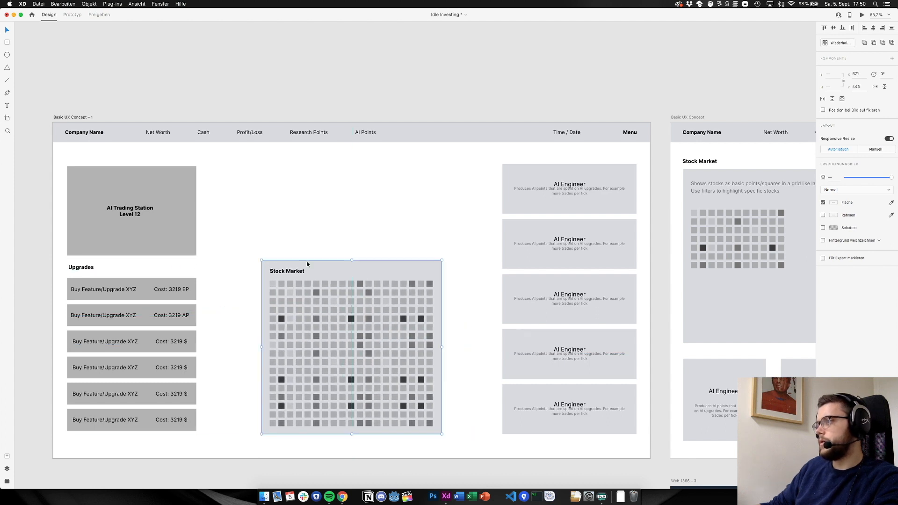
pyautogui.click(234, 241)
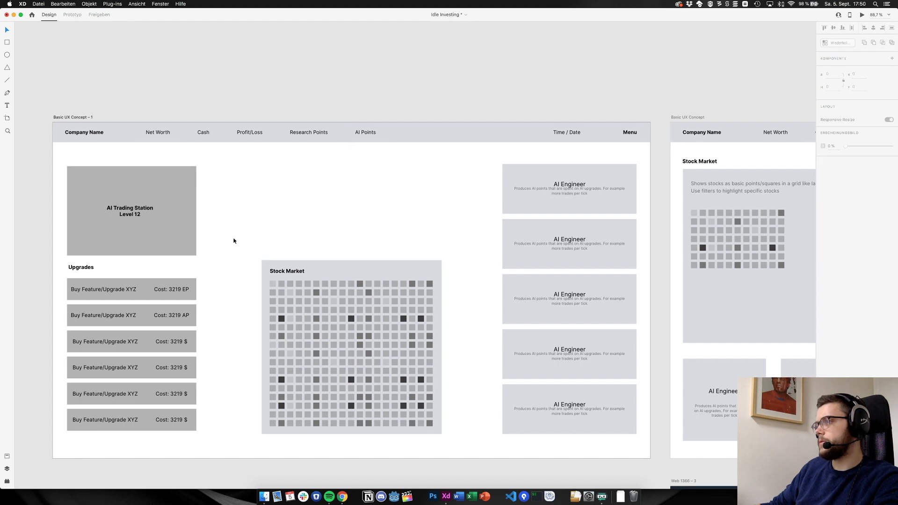
# Reduce the AI Trading Station box to about the height of an AI Engineer card and center its label inside it
pyautogui.click(166, 204)
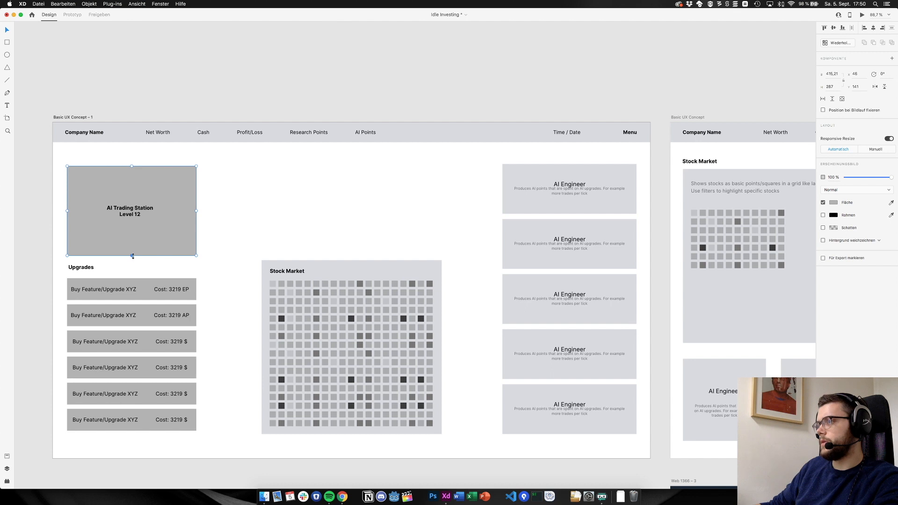
pyautogui.moveTo(131, 256); pyautogui.dragTo(133, 230)
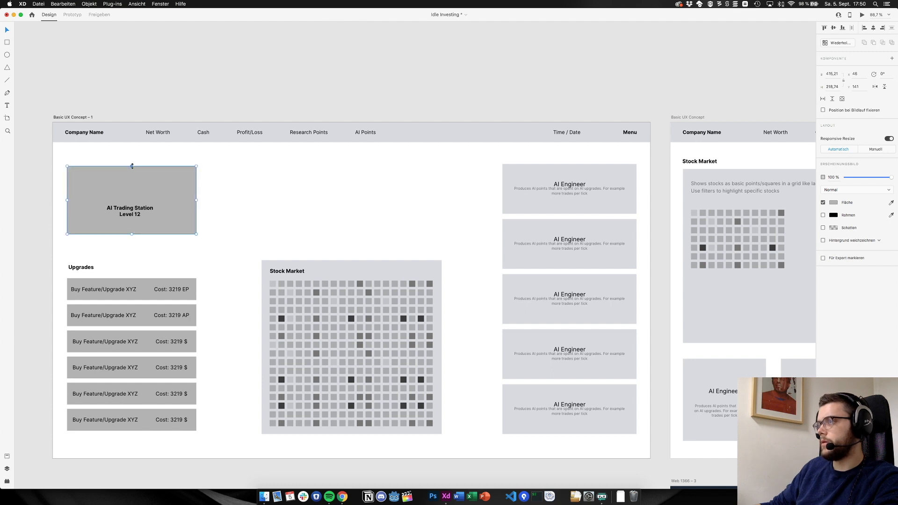
pyautogui.moveTo(132, 166); pyautogui.dragTo(131, 184)
pyautogui.keyDown('shift'); pyautogui.click(148, 212); pyautogui.keyUp('shift')
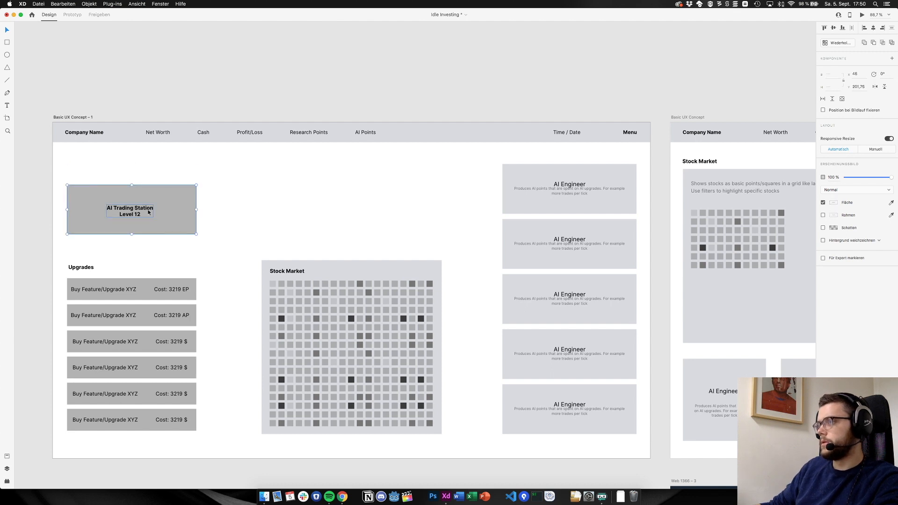
pyautogui.click(873, 28)
pyautogui.click(833, 28)
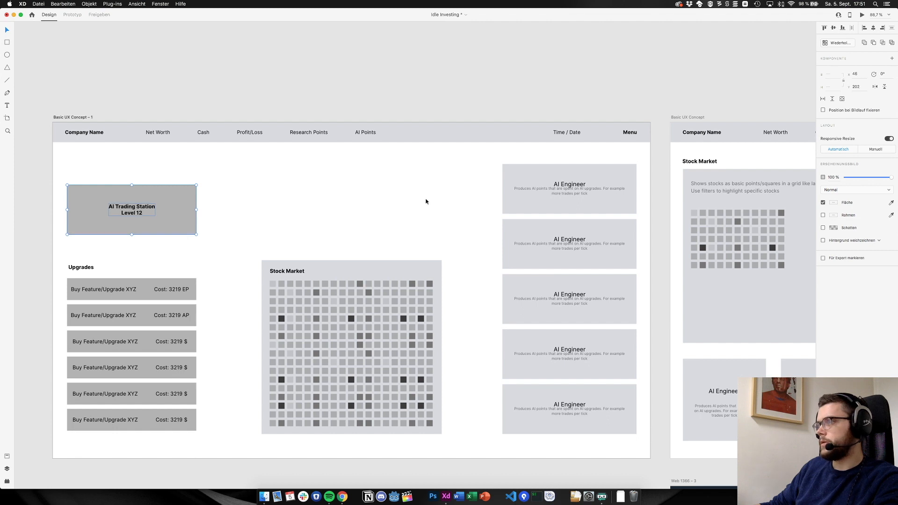
# Move the AI Trading Station box up level with the first AI Engineer card and the Upgrades list up beneath it
pyautogui.moveTo(177, 230); pyautogui.dragTo(178, 209)
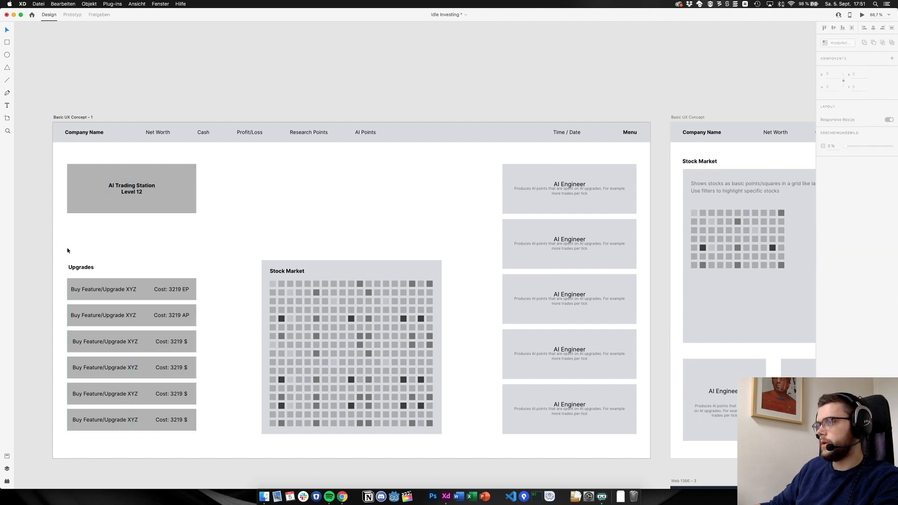
pyautogui.moveTo(67, 248); pyautogui.dragTo(170, 385)
pyautogui.press('super+z')
pyautogui.moveTo(179, 438); pyautogui.dragTo(85, 256)
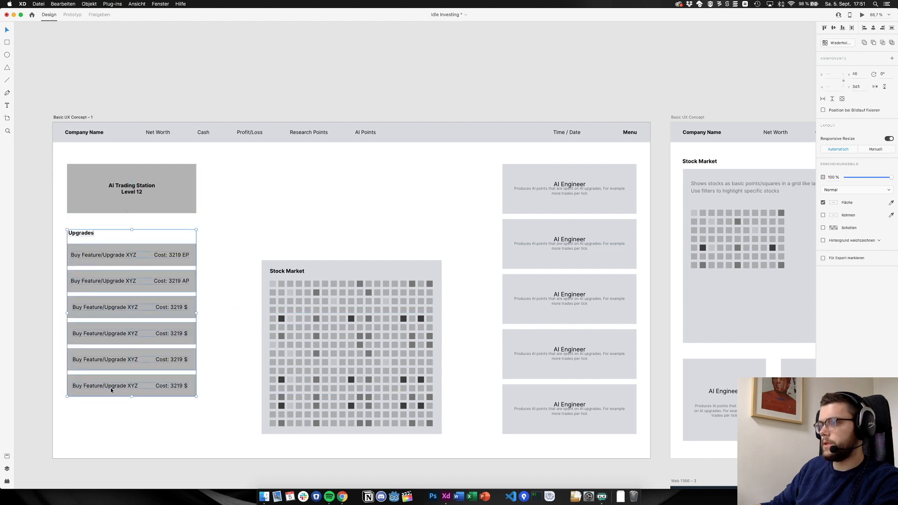
pyautogui.click(127, 405)
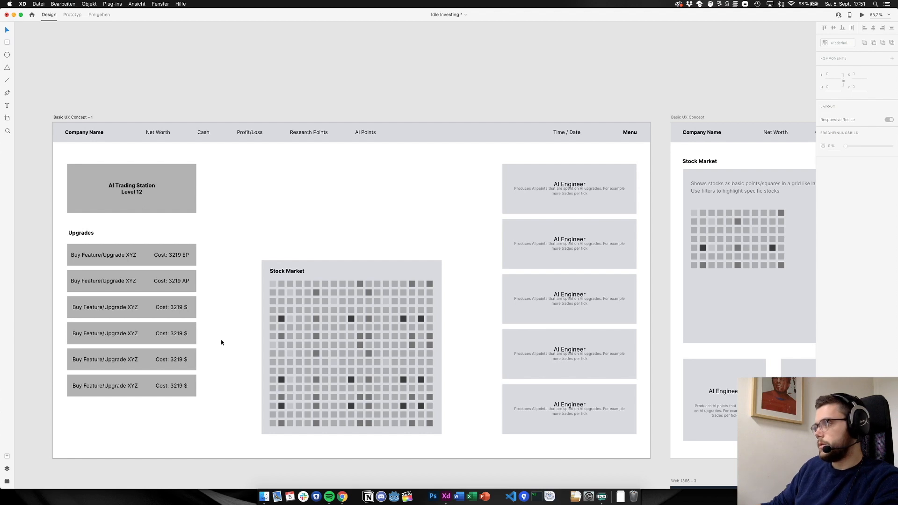
pyautogui.click(172, 132)
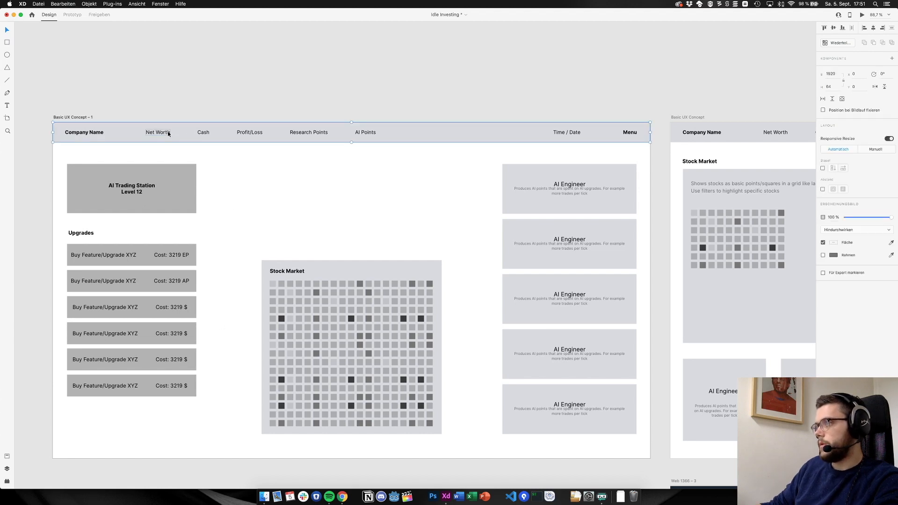
pyautogui.moveTo(190, 137); pyautogui.dragTo(187, 150)
pyautogui.press('super+z')
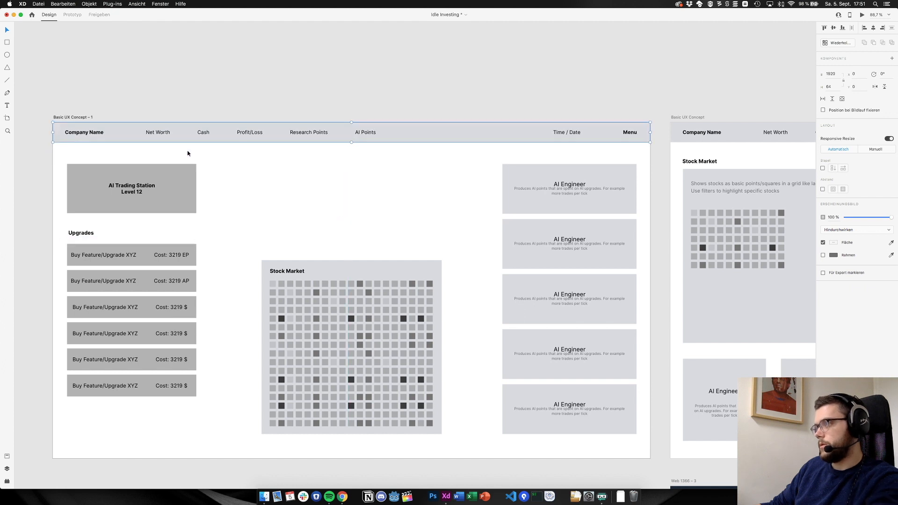
# Move the Net Worth, Cash, Profit/Loss, Research Points and AI Points labels from the header to the space above the Stock Market panel
pyautogui.doubleClick(166, 134)
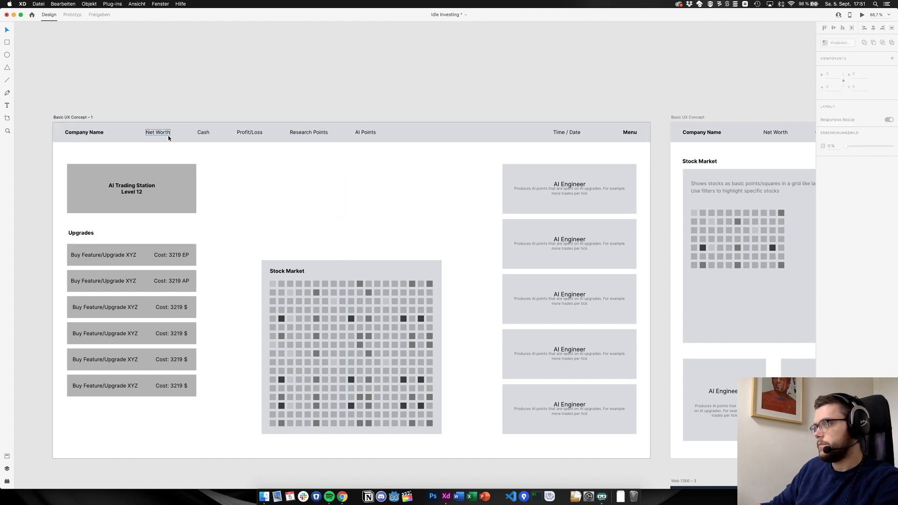
pyautogui.keyDown('shift'); pyautogui.click(202, 133); pyautogui.keyUp('shift')
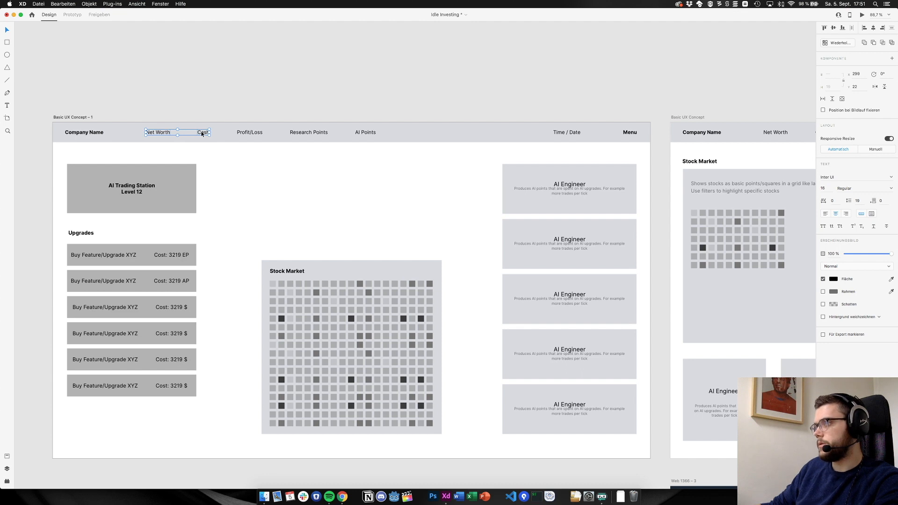
pyautogui.keyDown('shift'); pyautogui.click(249, 132); pyautogui.keyUp('shift')
pyautogui.keyDown('shift'); pyautogui.click(309, 132); pyautogui.keyUp('shift')
pyautogui.keyDown('shift'); pyautogui.click(359, 132); pyautogui.keyUp('shift')
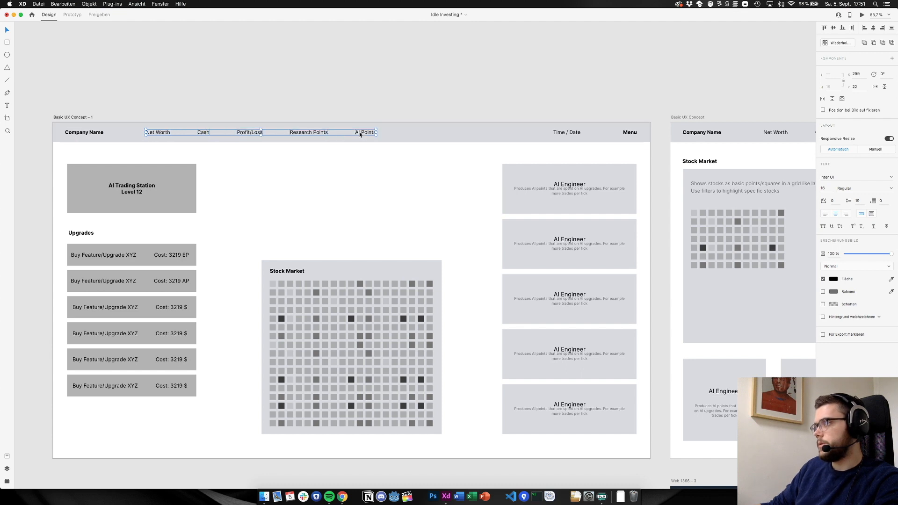
pyautogui.moveTo(359, 132); pyautogui.dragTo(447, 221)
pyautogui.click(275, 185)
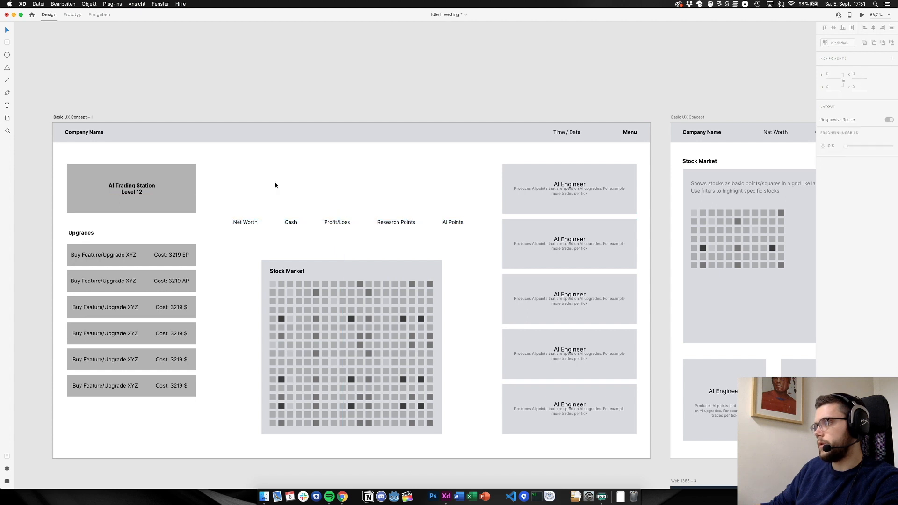
# Move the Net Worth, Cash and Profit/Loss labels up into a row level with the upper edge of the AI Trading Station box
pyautogui.moveTo(252, 225); pyautogui.dragTo(270, 198)
pyautogui.moveTo(274, 172); pyautogui.dragTo(273, 169)
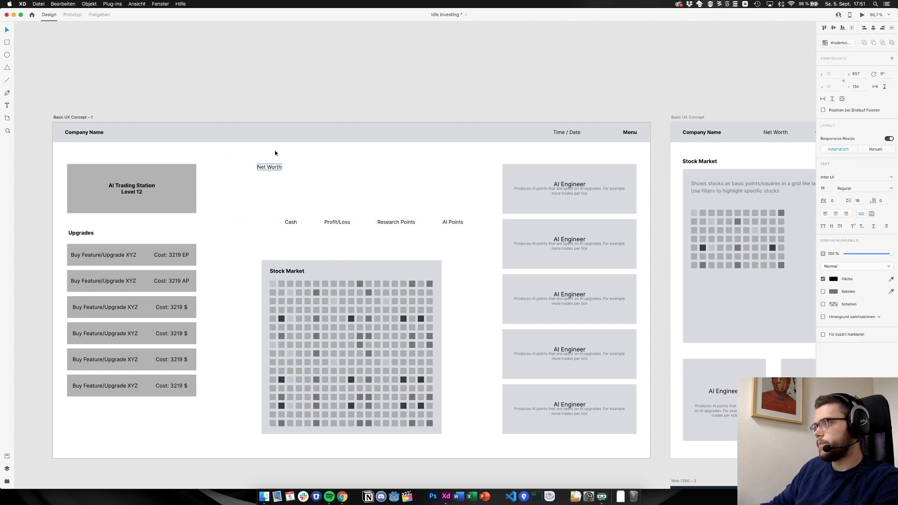
pyautogui.moveTo(291, 223); pyautogui.dragTo(349, 169)
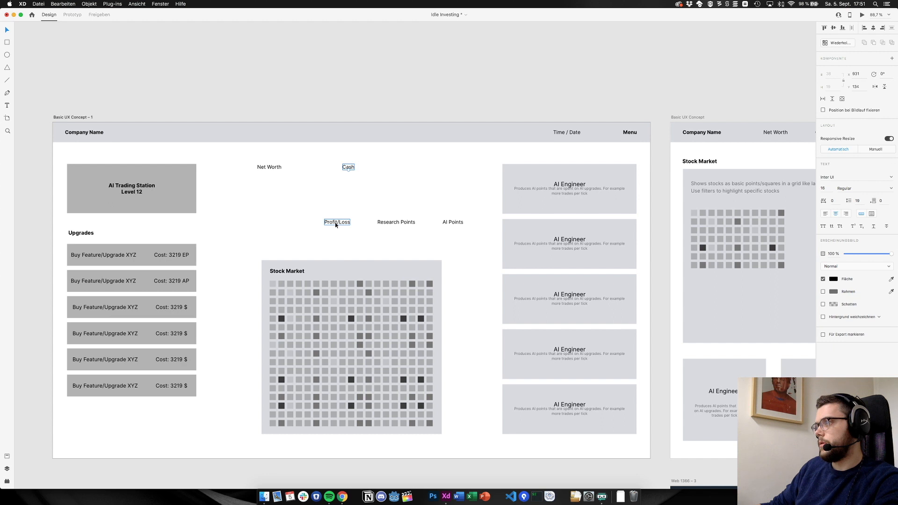
pyautogui.moveTo(334, 222); pyautogui.dragTo(267, 167)
pyautogui.click(278, 193)
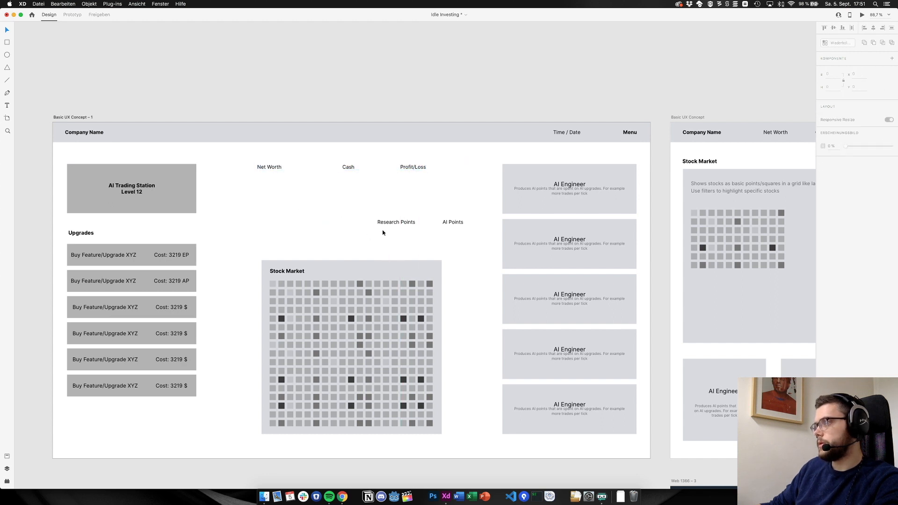
# Move the Research Points and AI Points labels into a second row beneath Net Worth
pyautogui.click(384, 224)
pyautogui.keyDown('shift'); pyautogui.click(452, 222); pyautogui.keyUp('shift')
pyautogui.moveTo(453, 223); pyautogui.dragTo(331, 196)
pyautogui.click(309, 196)
pyautogui.click(335, 195)
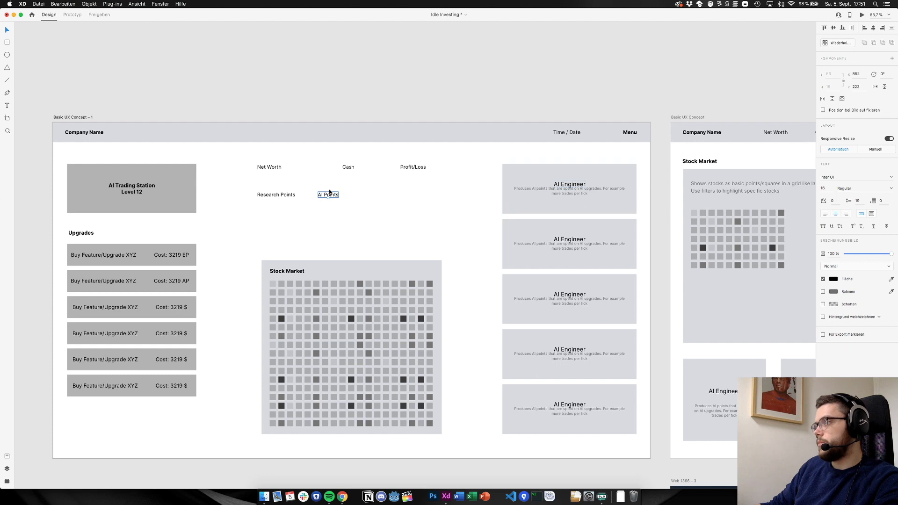
# Rename the AI Points label to EP Points
pyautogui.doubleClick(321, 196)
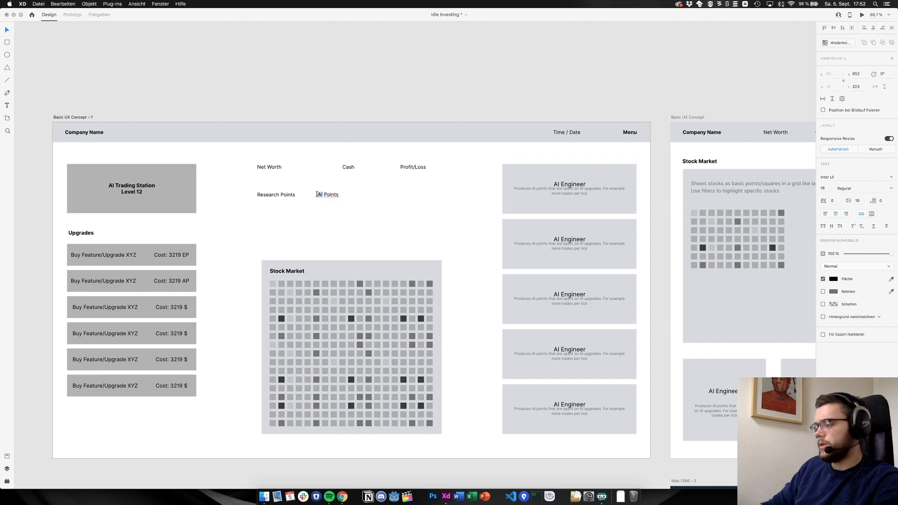
pyautogui.write('EP')
pyautogui.press('Escape')
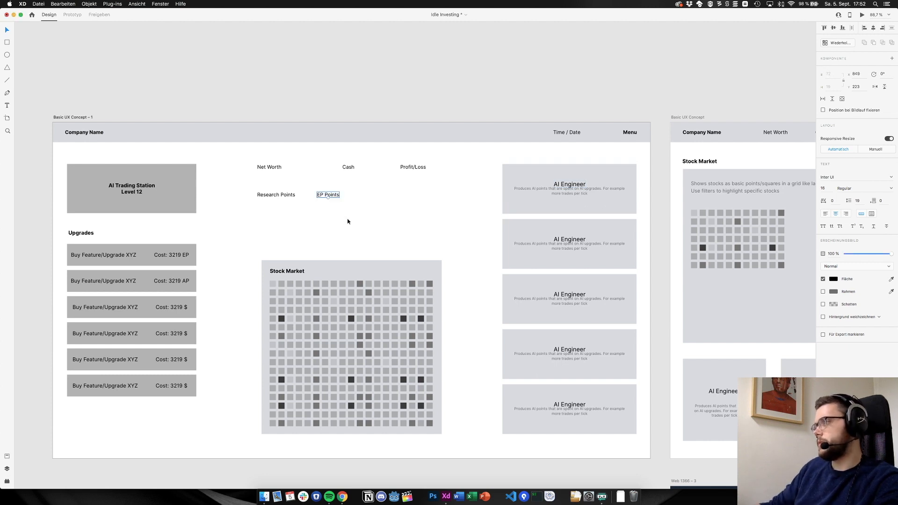
pyautogui.click(367, 218)
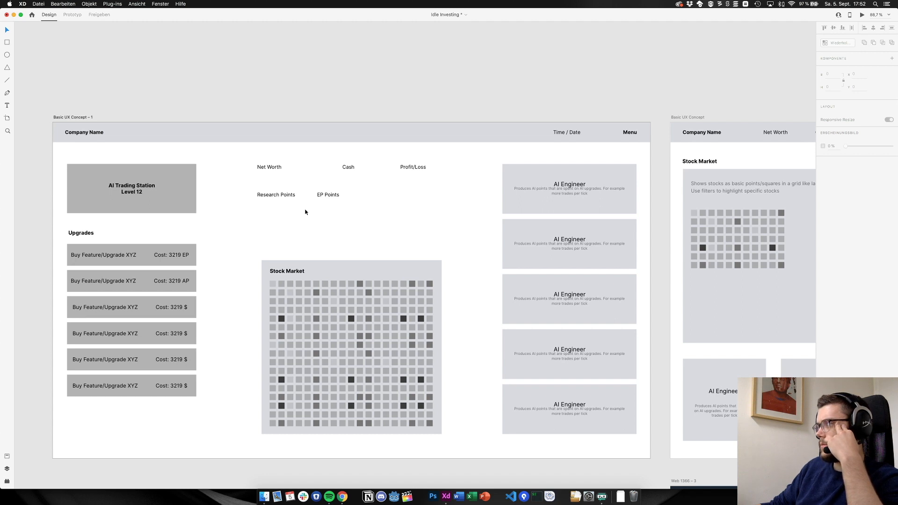
# Compare the header and panel layout of the Basic UX Concept artboard with the revised wireframe
pyautogui.hscroll(10, 305, 212)
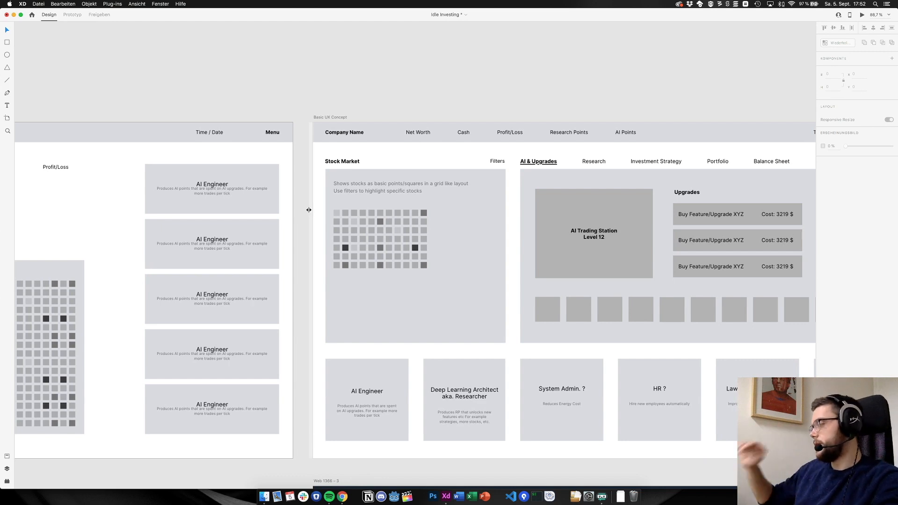
pyautogui.hscroll(4, 425, 209)
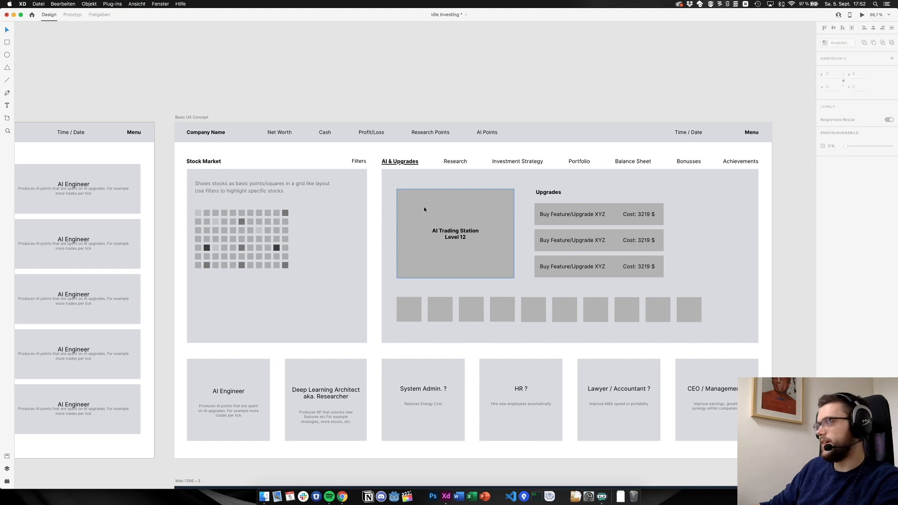
pyautogui.scroll(-1, 425, 209)
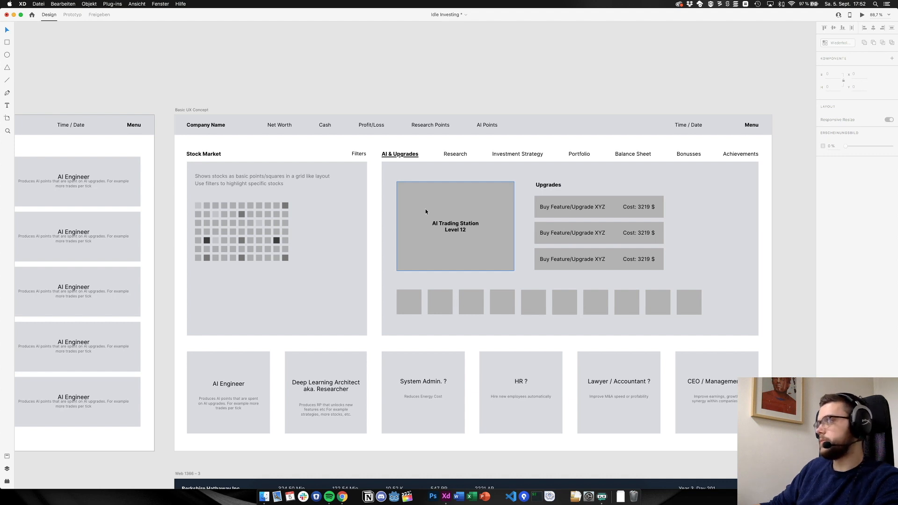
pyautogui.hscroll(-3, 425, 209)
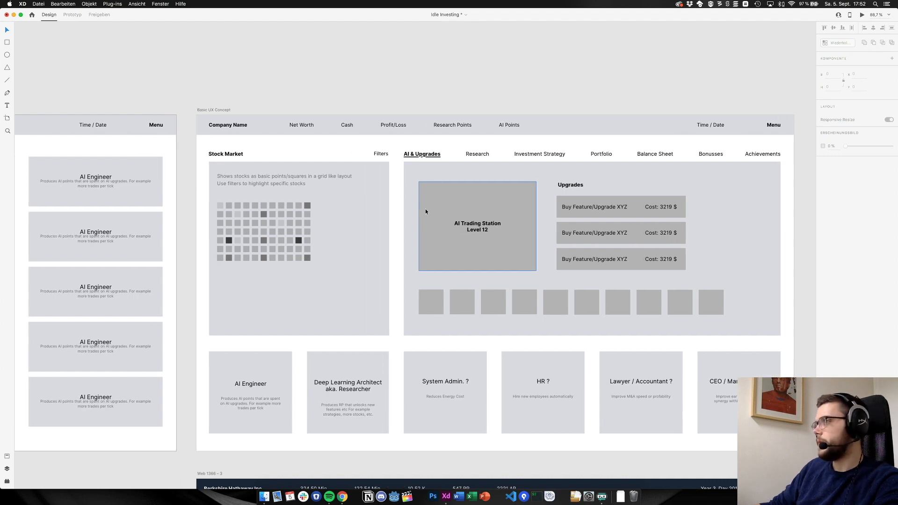
pyautogui.click(154, 125)
pyautogui.click(99, 126)
pyautogui.hscroll(20, 339, 155)
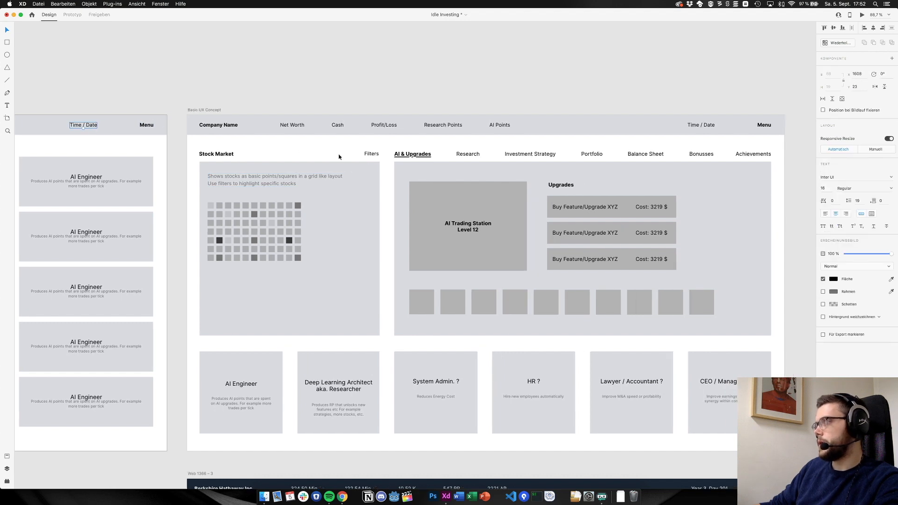
# Examine how the reference dashboards, especially Orion, arrange key figures, statistics panels and the situational map
pyautogui.hscroll(5, 339, 157)
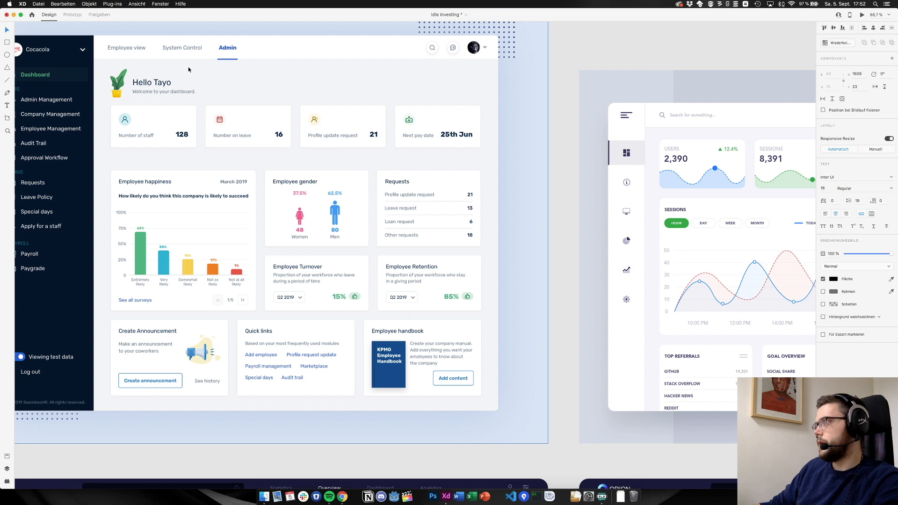
pyautogui.hscroll(10, 430, 256)
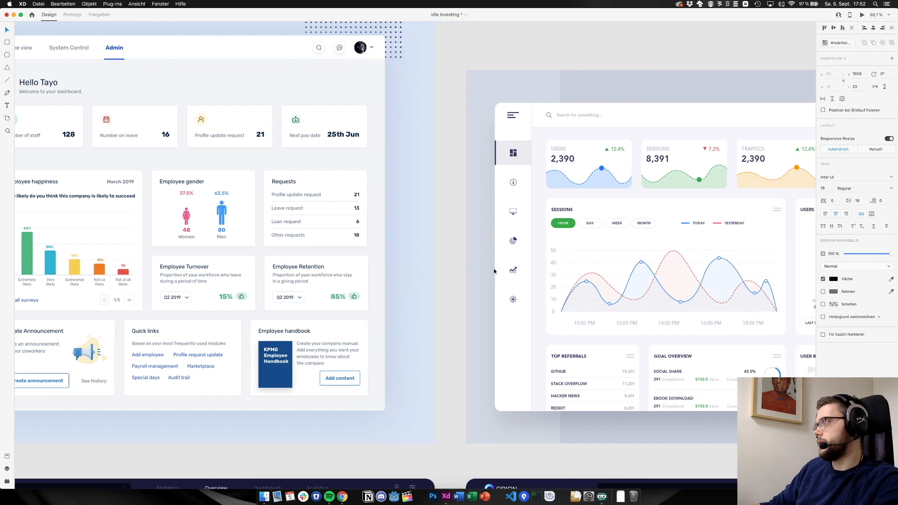
pyautogui.scroll(-8, 486, 268)
pyautogui.scroll(-4, 486, 271)
pyautogui.hscroll(-3, 486, 270)
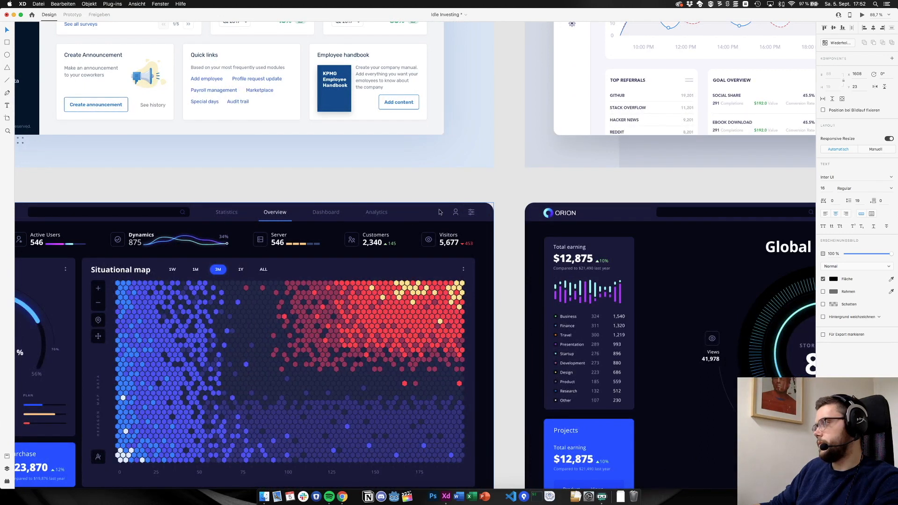
pyautogui.hscroll(-7, 440, 213)
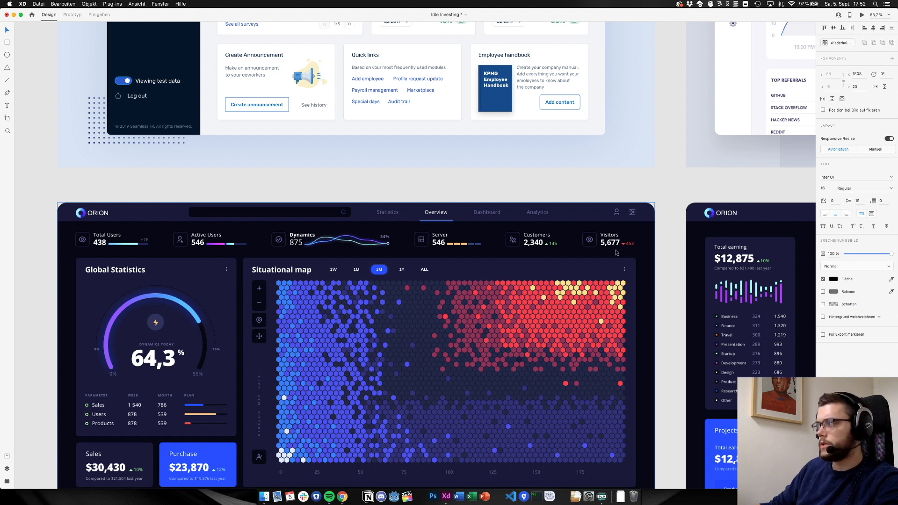
pyautogui.scroll(-5, 351, 278)
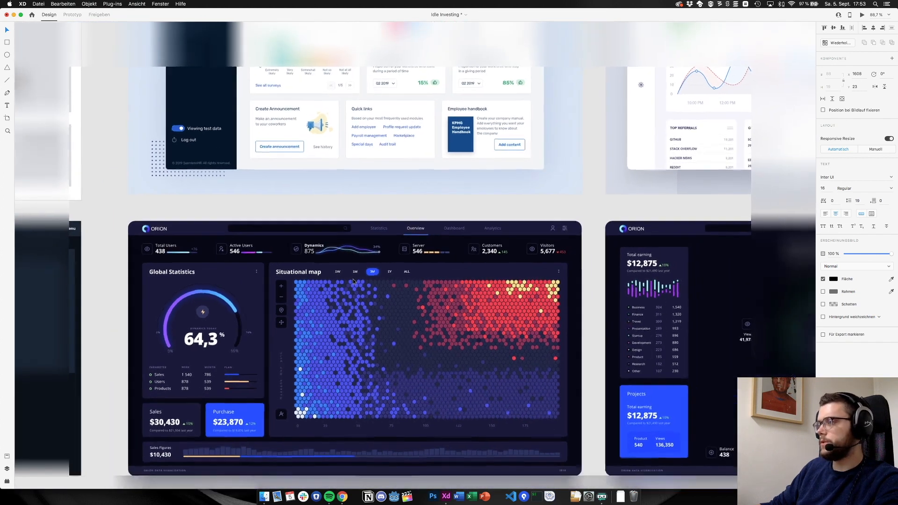
pyautogui.hscroll(-10, 155, 260)
pyautogui.scroll(5, 155, 260)
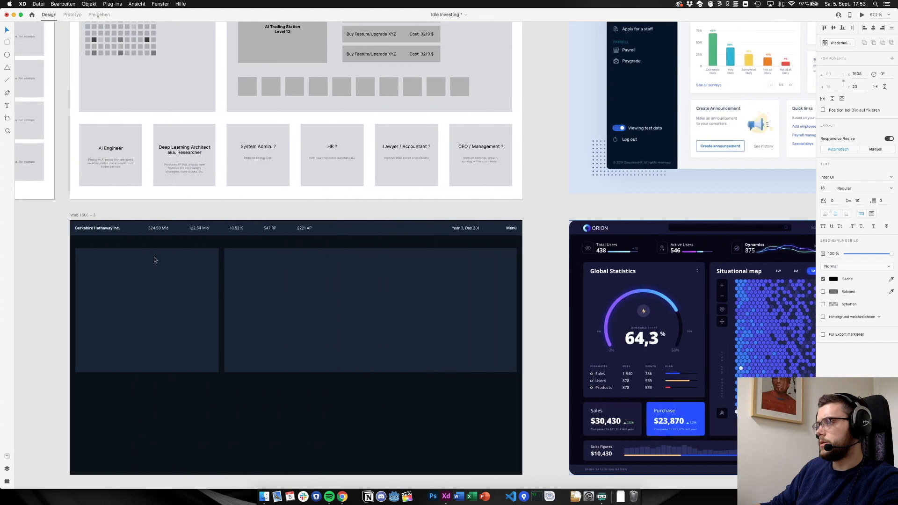
pyautogui.hscroll(-10, 155, 259)
pyautogui.scroll(-2, 154, 260)
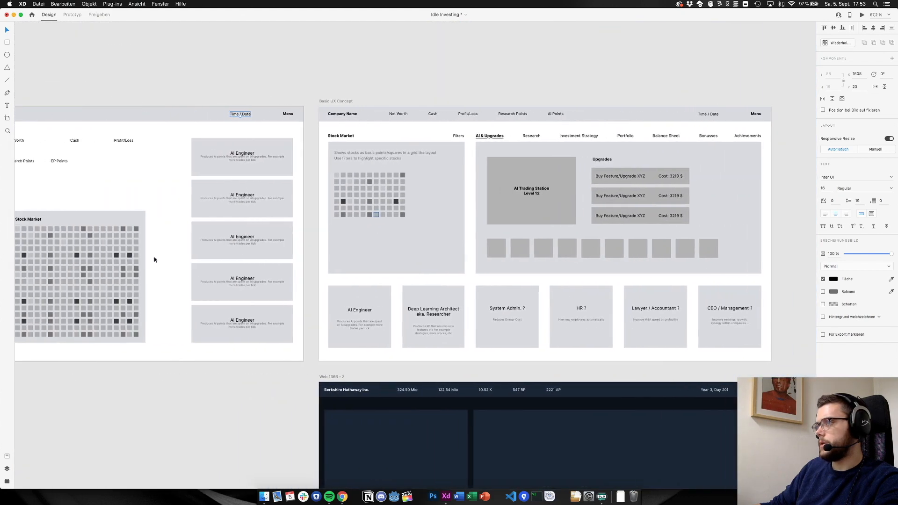
pyautogui.scroll(-5, 154, 258)
pyautogui.hscroll(10, 154, 259)
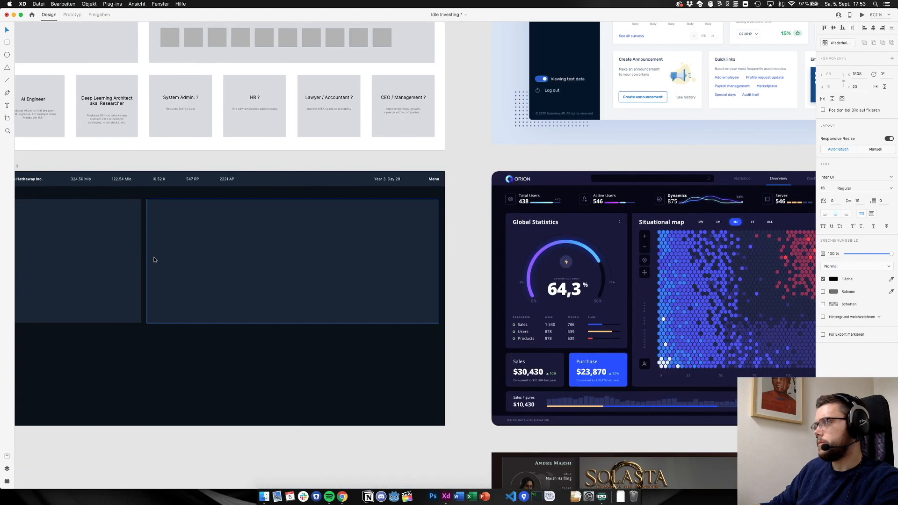
# Move the Orion dashboard reference image directly beneath the Basic UX Concept – 1 artboard
pyautogui.click(606, 252)
pyautogui.moveTo(605, 253); pyautogui.dragTo(23, 245)
pyautogui.hscroll(-10, 212, 270)
pyautogui.moveTo(354, 258); pyautogui.dragTo(19, 261)
pyautogui.moveTo(153, 240); pyautogui.dragTo(212, 257)
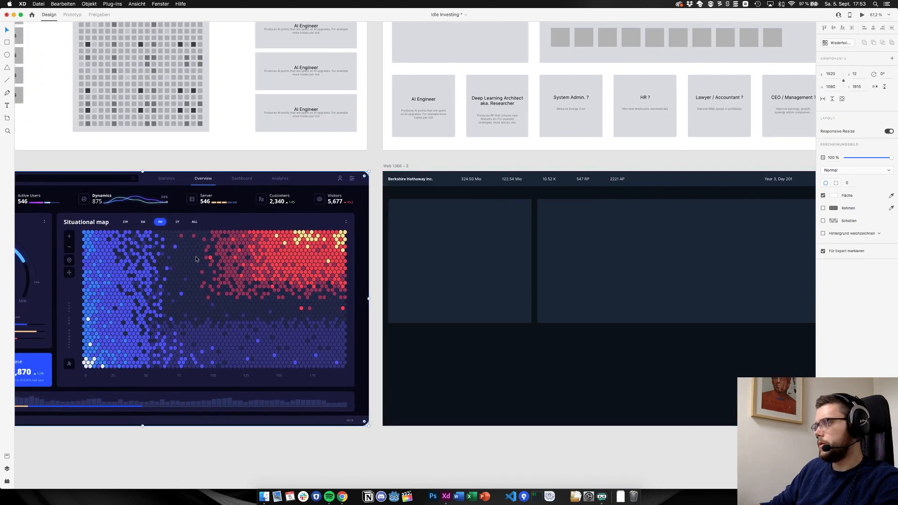
pyautogui.hscroll(-7, 184, 258)
pyautogui.scroll(2, 184, 258)
pyautogui.scroll(1, 184, 259)
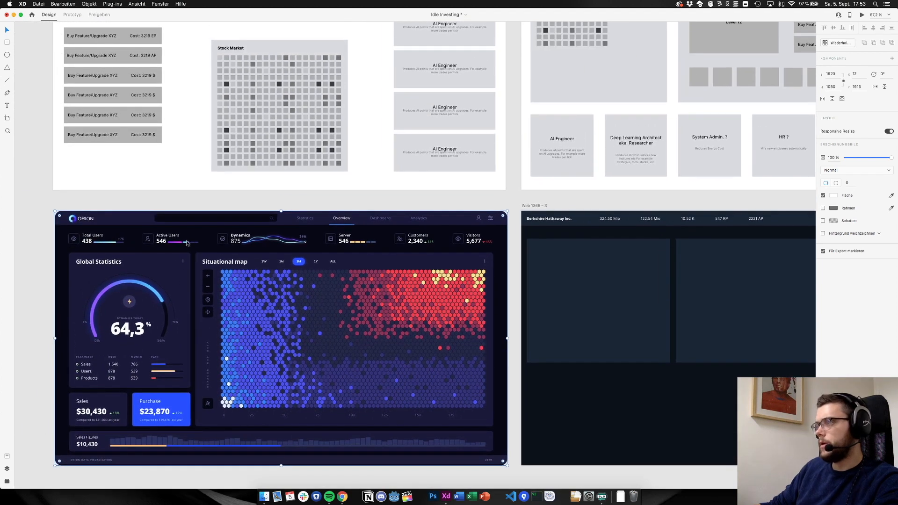
pyautogui.click(188, 201)
# Move the AI Trading Station box and the whole Upgrades list down together to Y 202 in Basic UX Concept – 1
pyautogui.scroll(4, 187, 200)
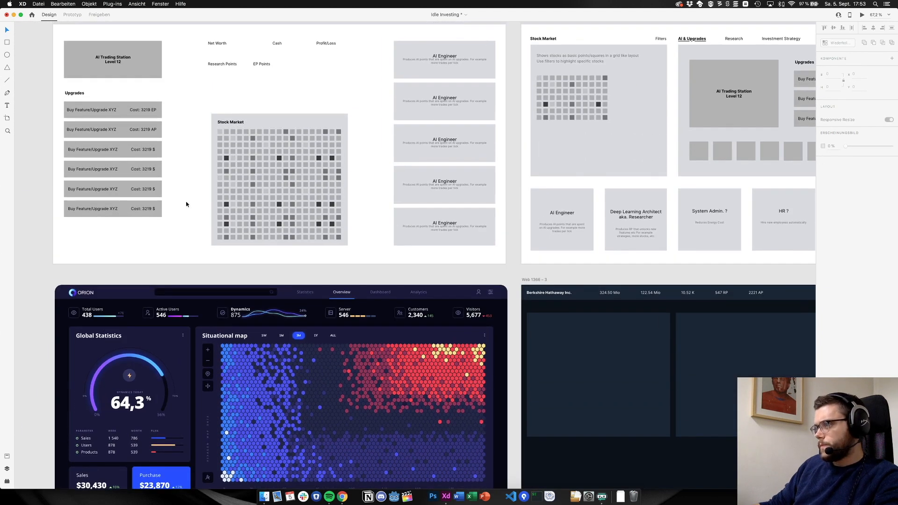
pyautogui.scroll(3, 186, 201)
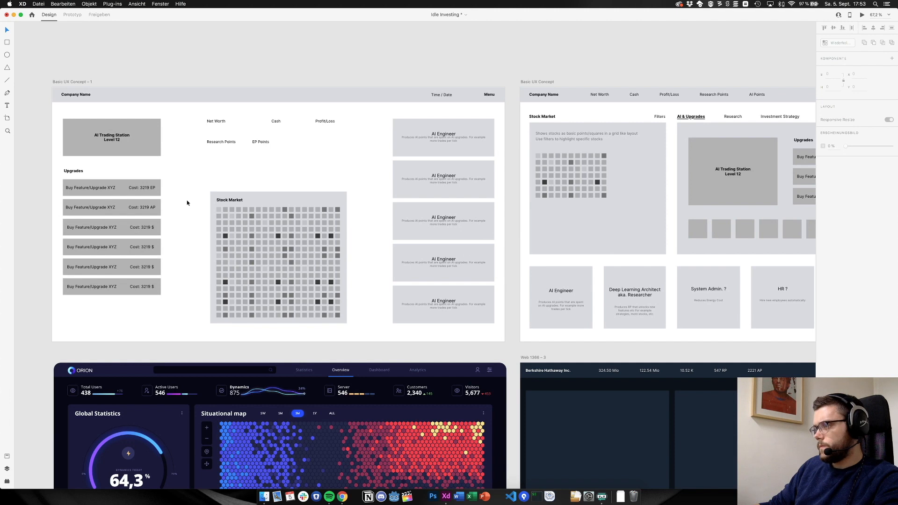
pyautogui.scroll(-1, 187, 203)
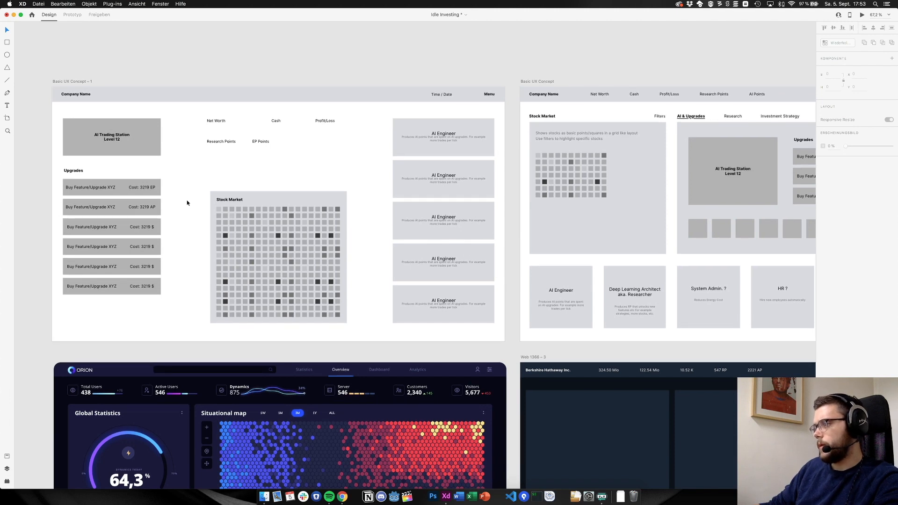
pyautogui.scroll(1, 187, 202)
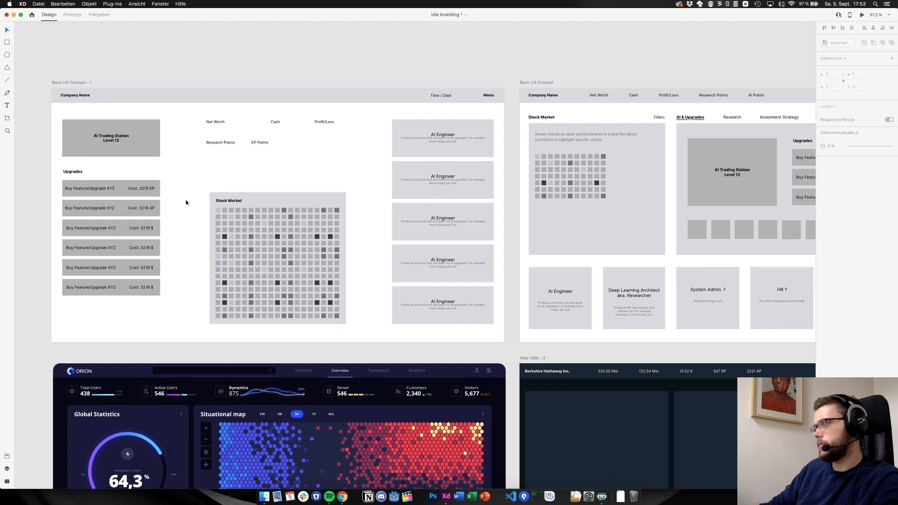
pyautogui.scroll(-1, 190, 197)
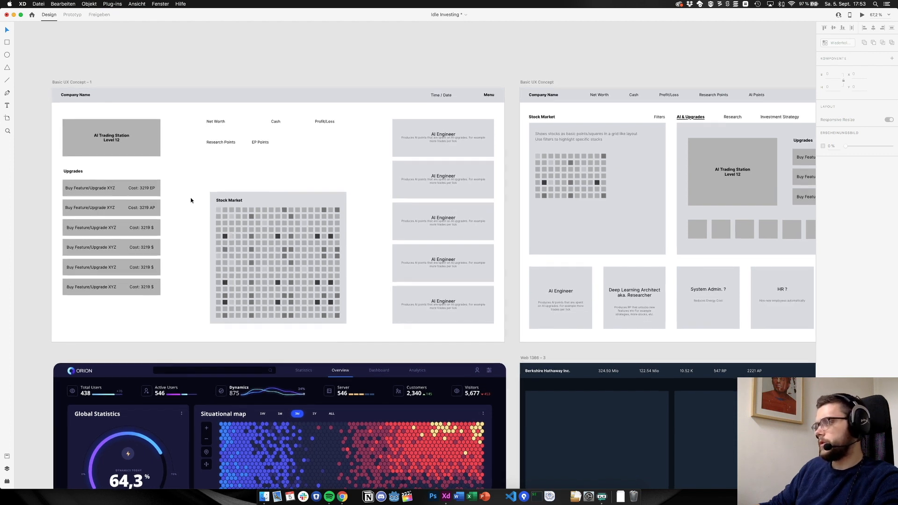
pyautogui.scroll(-5, 208, 175)
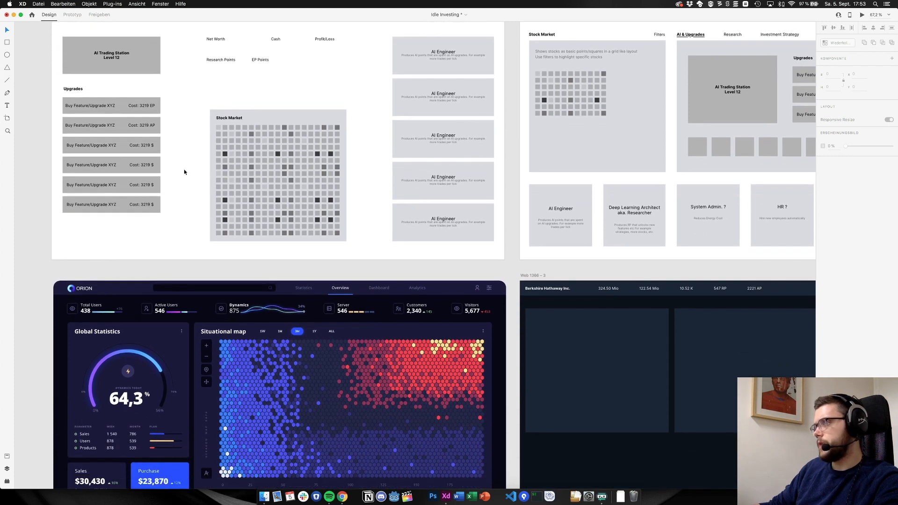
pyautogui.moveTo(161, 237); pyautogui.dragTo(62, 38)
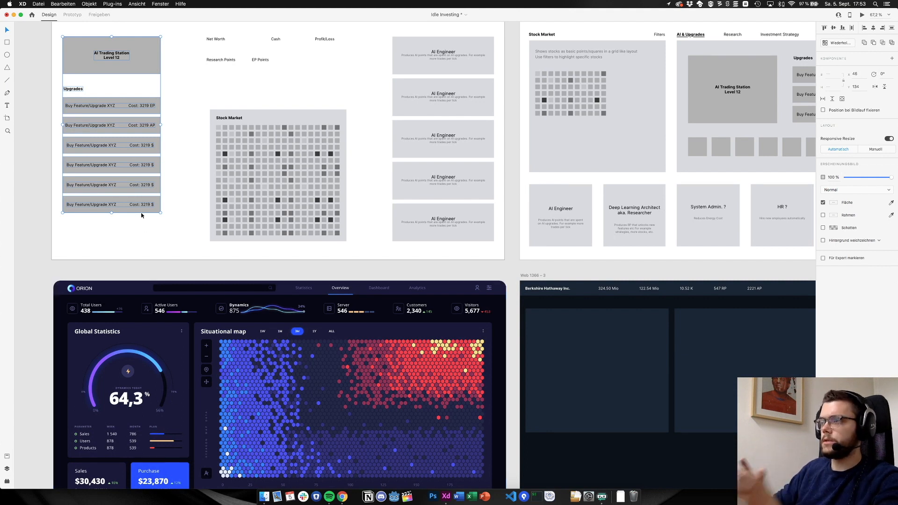
pyautogui.click(142, 239)
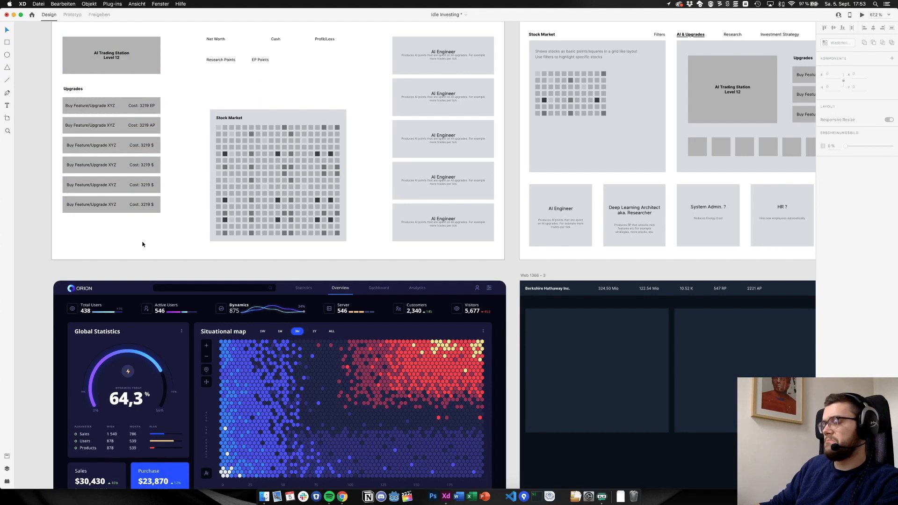
pyautogui.scroll(3, 143, 244)
pyautogui.moveTo(167, 251); pyautogui.dragTo(99, 119)
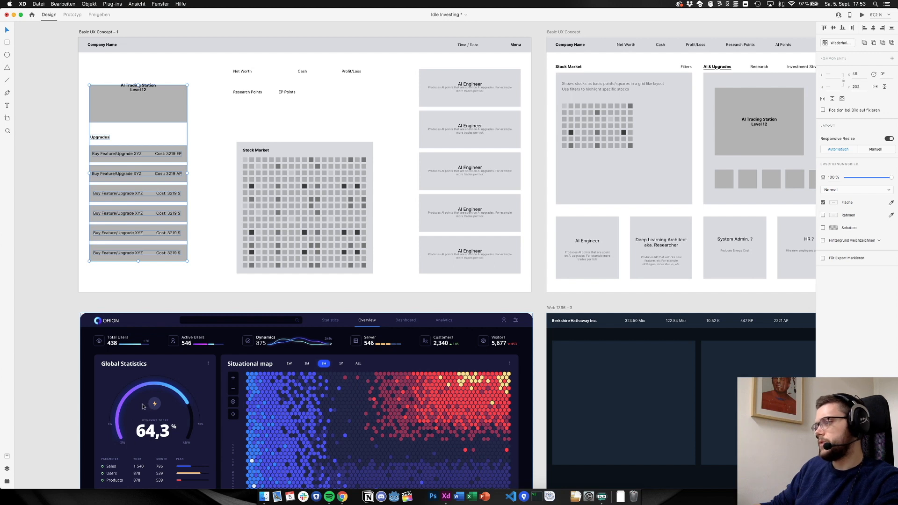
# Center the AI Trading Station Level 12 label inside its grey box
pyautogui.scroll(-5, 138, 407)
pyautogui.scroll(-3, 139, 406)
pyautogui.scroll(5, 142, 327)
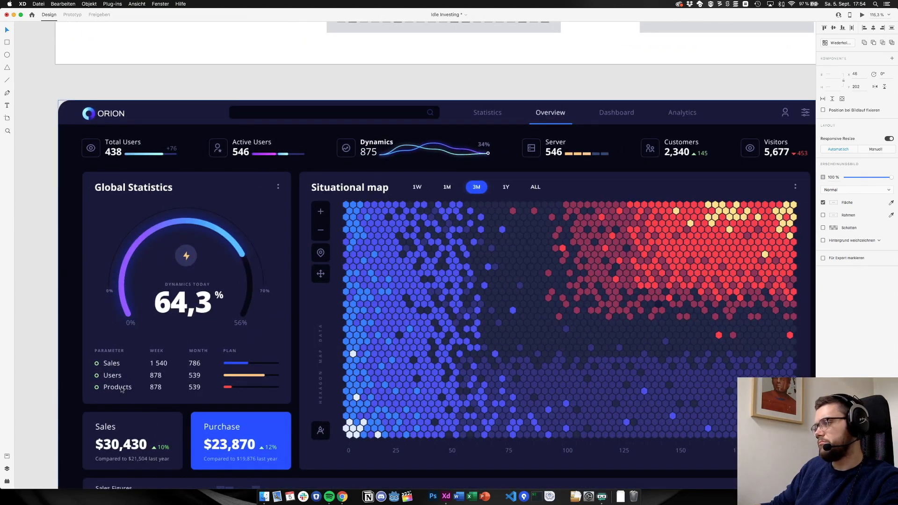
pyautogui.scroll(-5, 237, 313)
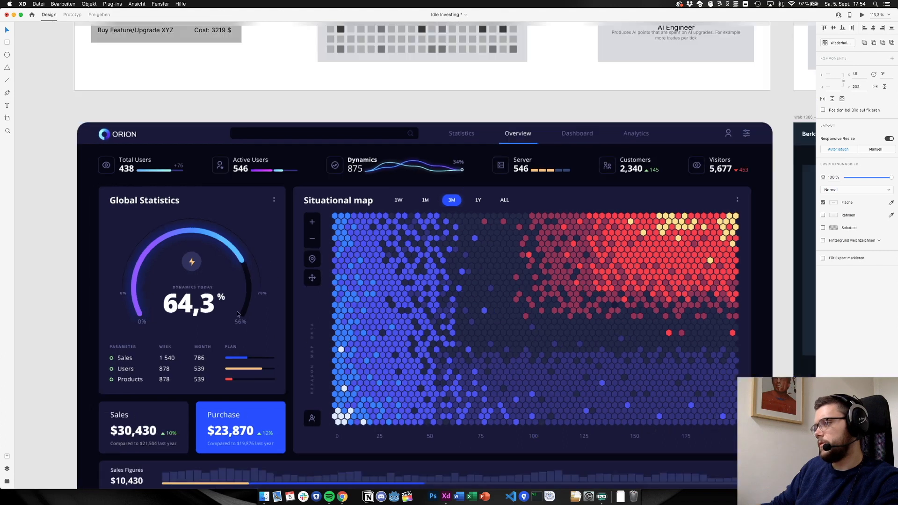
pyautogui.scroll(2, 237, 310)
pyautogui.scroll(4, 220, 161)
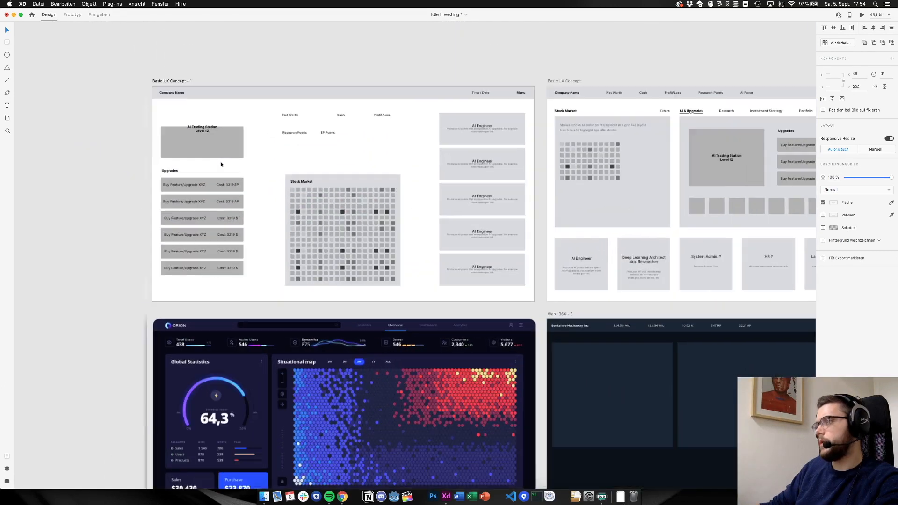
pyautogui.moveTo(202, 119); pyautogui.dragTo(200, 137)
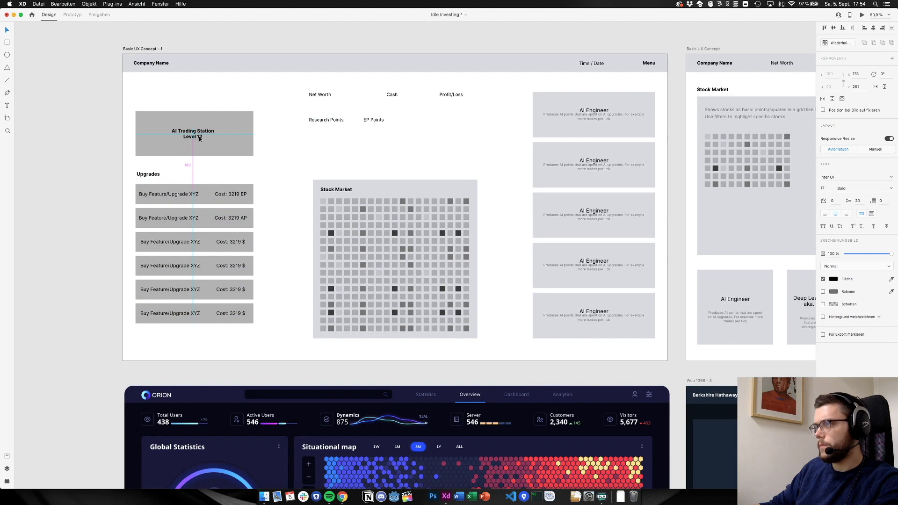
# Lower the AI Trading Station, the Upgrades list and the Stock Market panel in Basic UX Concept – 1, placing the panel closer to the Upgrades
pyautogui.moveTo(136, 99); pyautogui.dragTo(246, 337)
pyautogui.moveTo(290, 181); pyautogui.dragTo(296, 159)
pyautogui.press('super+z')
pyautogui.click(263, 173)
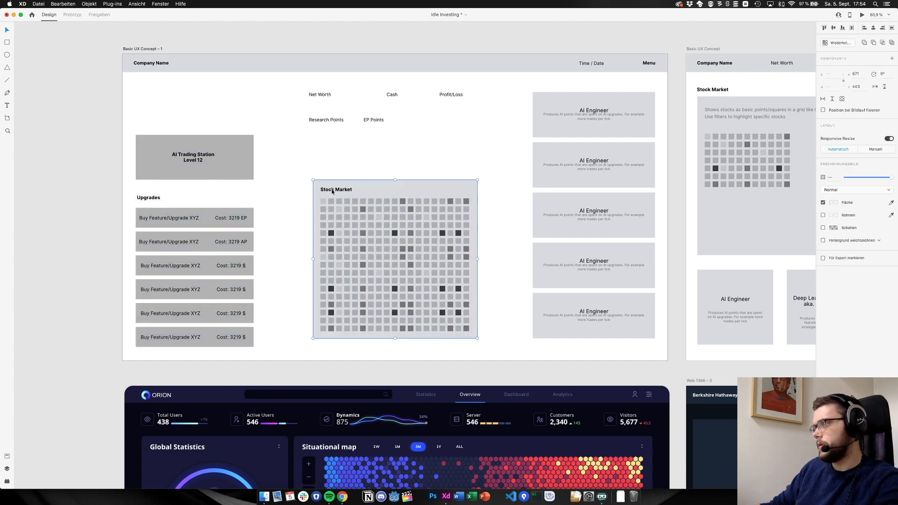
pyautogui.moveTo(331, 190); pyautogui.dragTo(302, 200)
pyautogui.moveTo(324, 121); pyautogui.dragTo(318, 122)
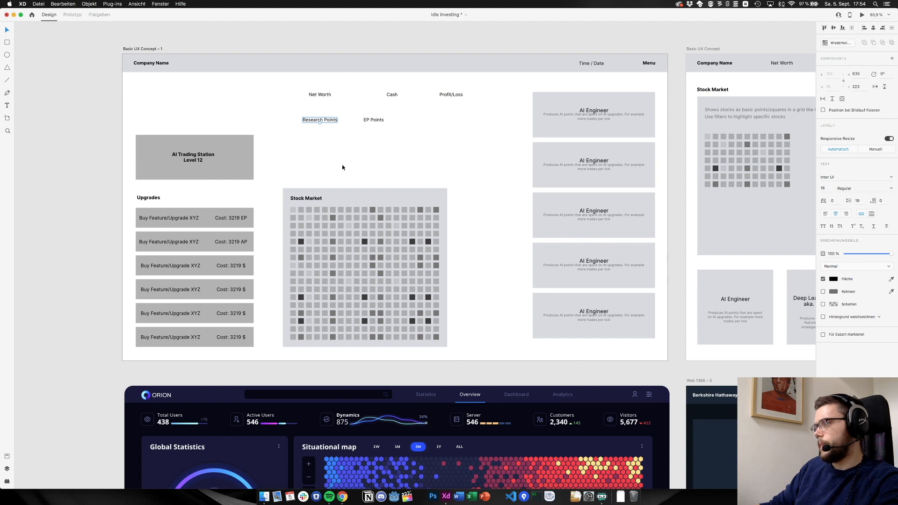
# Compare the Basic UX Concept – 1 layout with the Orion dashboard placed beneath it
pyautogui.hscroll(3, 341, 167)
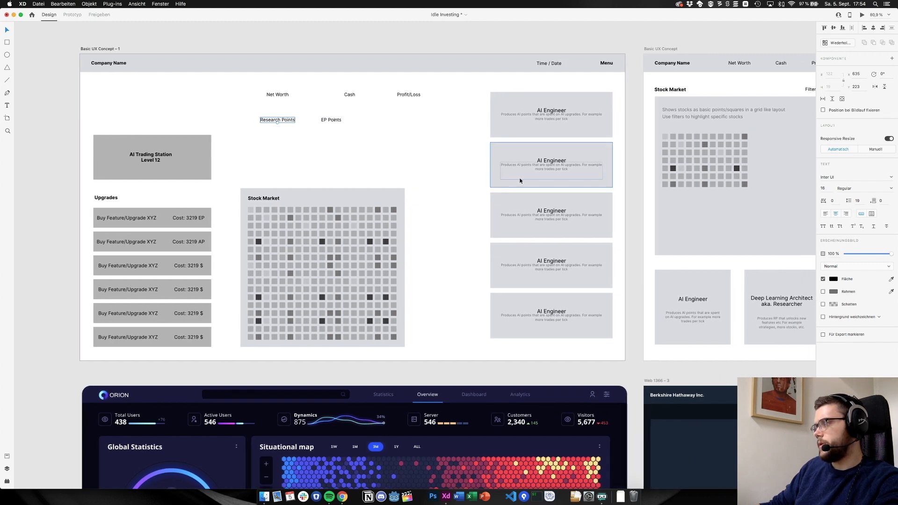
pyautogui.scroll(-8, 442, 233)
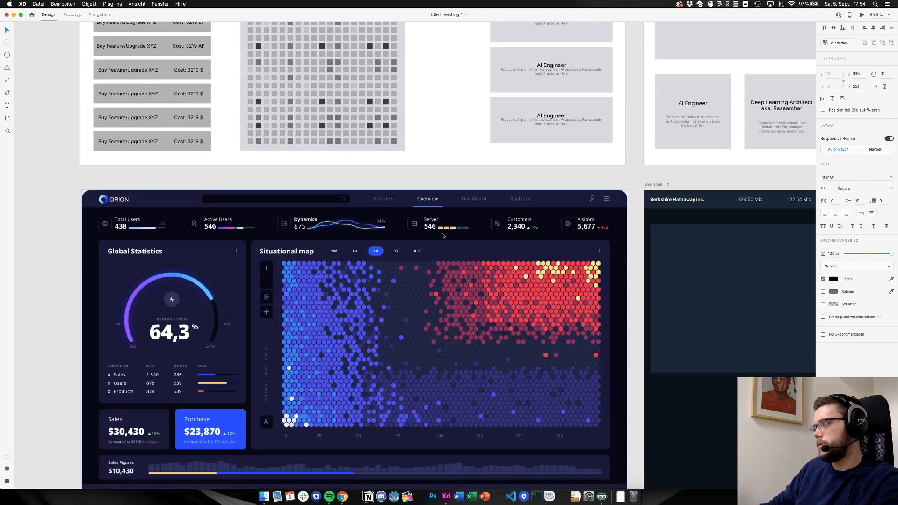
pyautogui.scroll(-1, 442, 235)
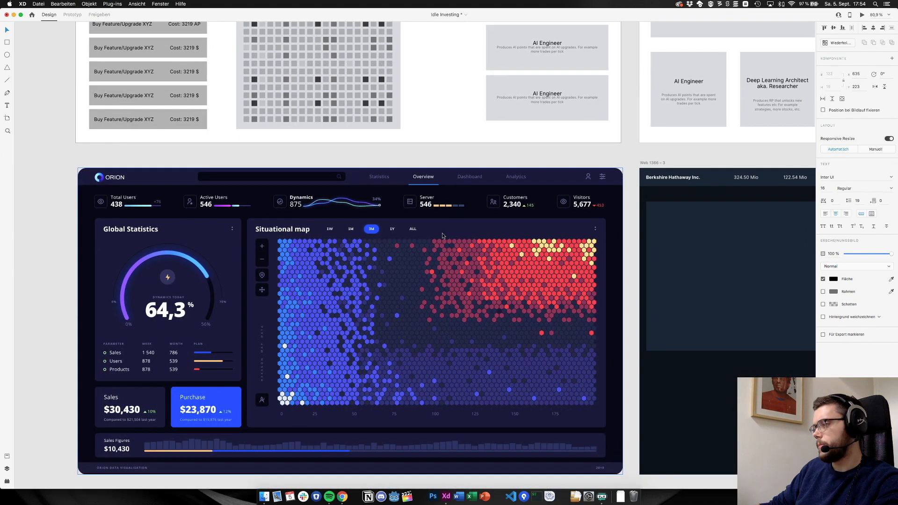
pyautogui.scroll(6, 442, 235)
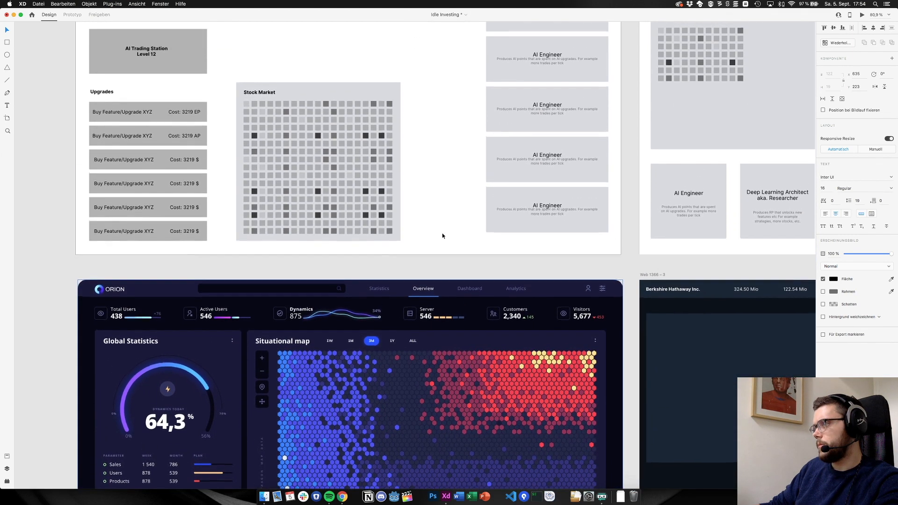
pyautogui.scroll(4, 442, 235)
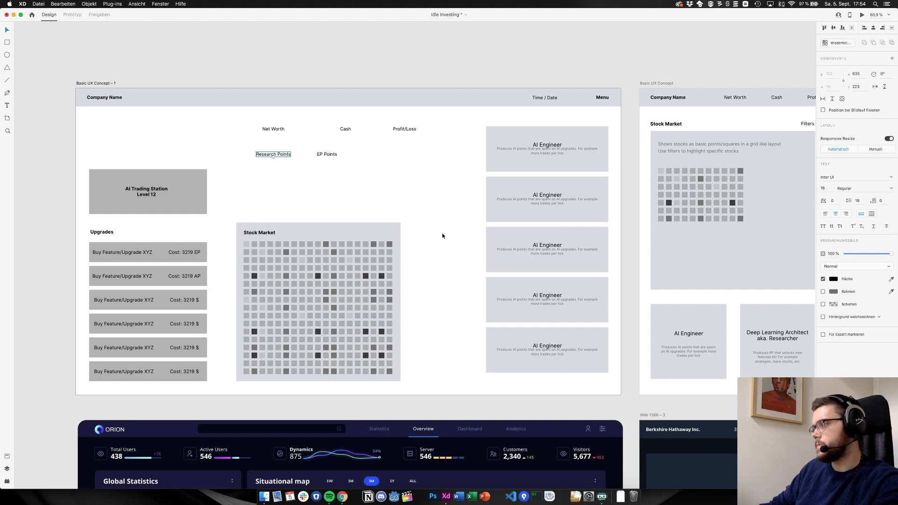
pyautogui.scroll(-5, 442, 236)
pyautogui.hscroll(4, 441, 236)
pyautogui.scroll(-2, 442, 236)
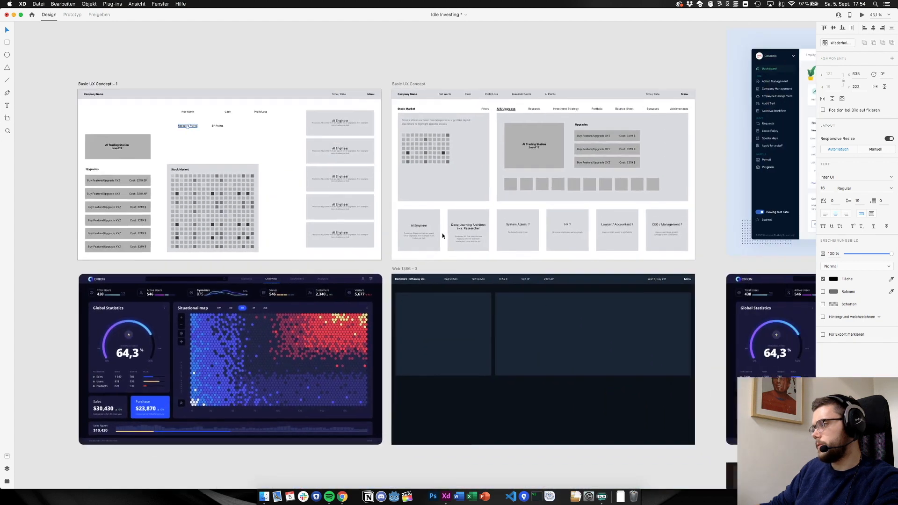
# Look through the reference dashboards, game interfaces and both moodboards for layout ideas
pyautogui.hscroll(12, 442, 235)
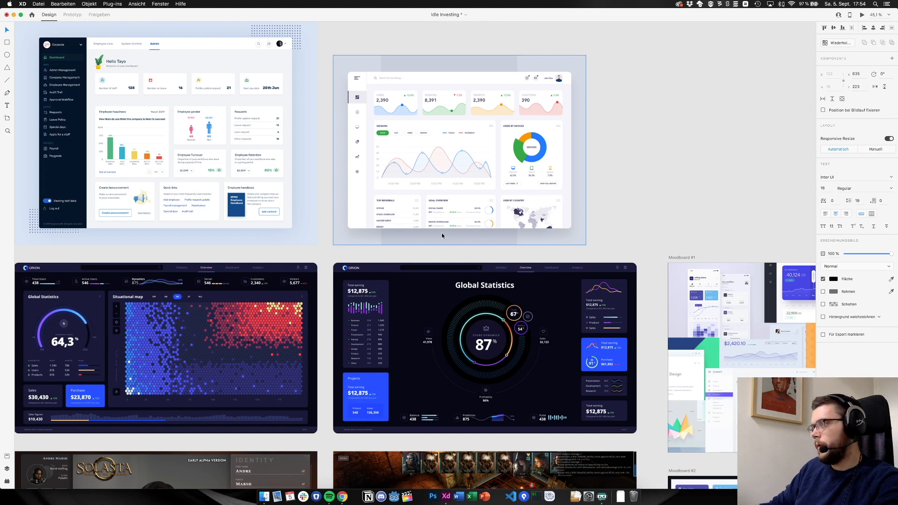
pyautogui.scroll(-2, 442, 233)
pyautogui.hscroll(3, 442, 233)
pyautogui.hscroll(5, 442, 235)
pyautogui.scroll(-3, 442, 235)
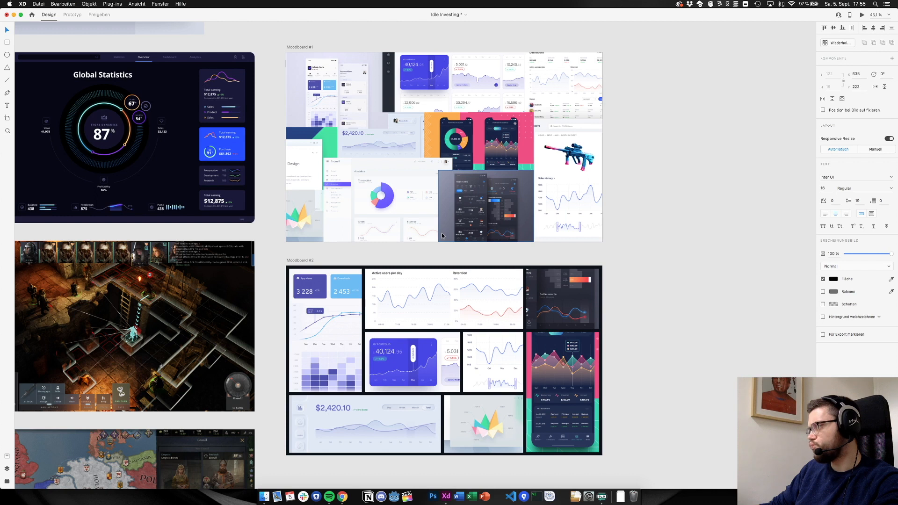
pyautogui.scroll(-1, 441, 233)
pyautogui.scroll(5, 442, 233)
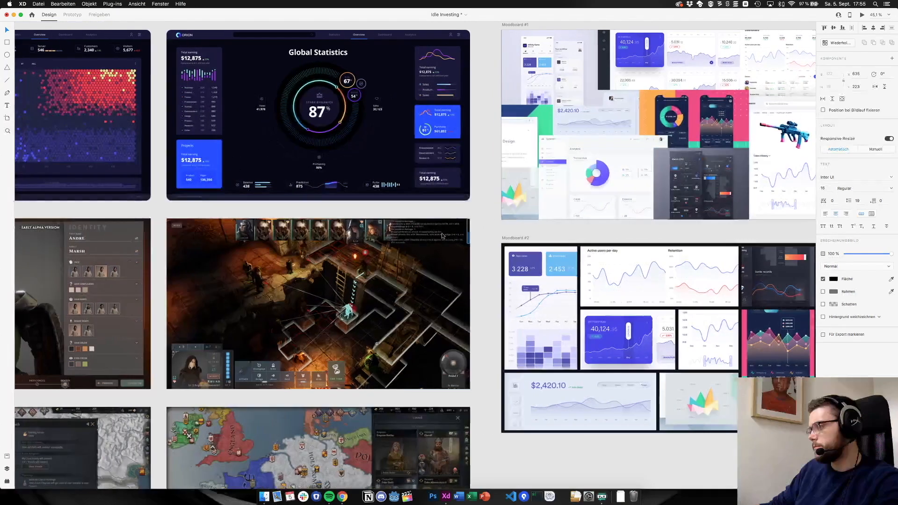
pyautogui.scroll(-1, 442, 236)
pyautogui.scroll(5, 442, 236)
pyautogui.hscroll(-8, 442, 236)
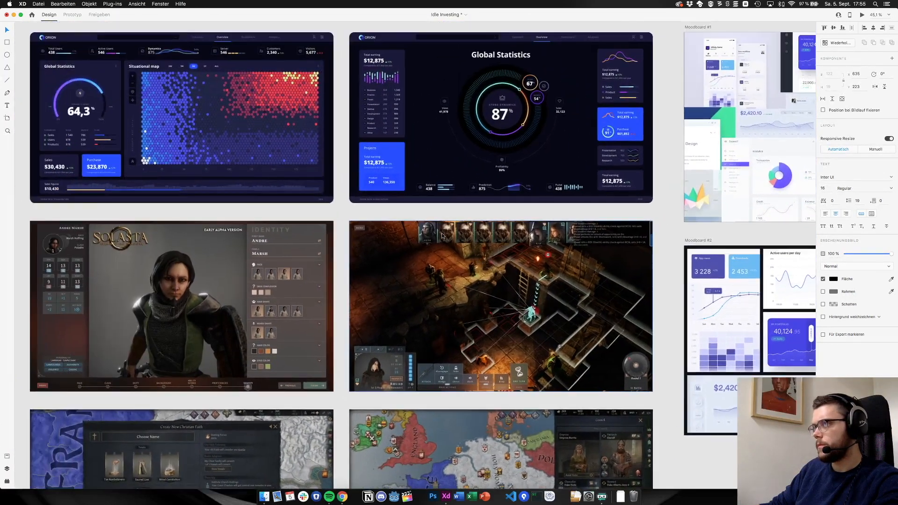
pyautogui.scroll(5, 442, 233)
pyautogui.hscroll(-7, 441, 233)
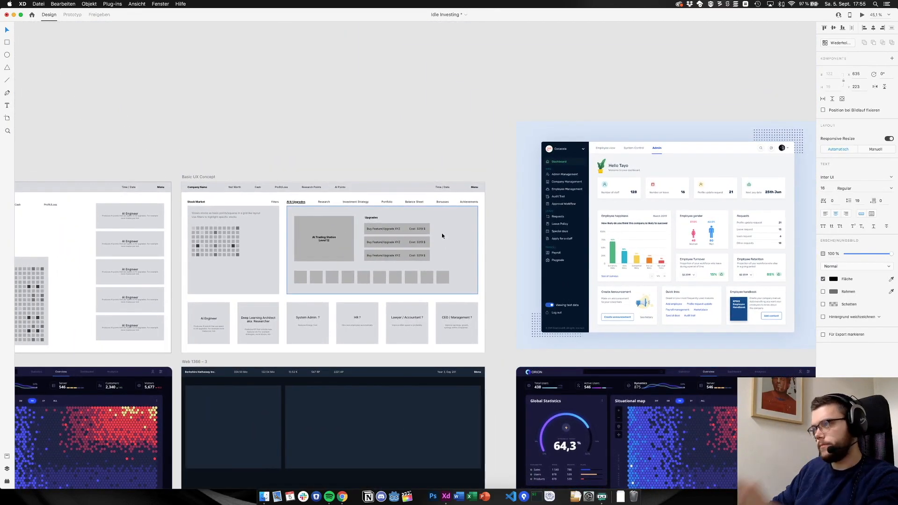
pyautogui.hscroll(-5, 415, 237)
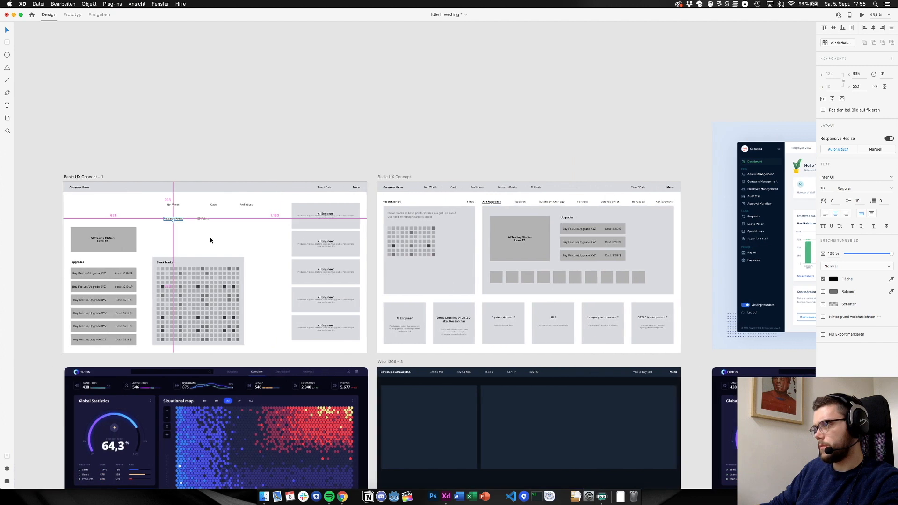
pyautogui.scroll(5, 211, 241)
pyautogui.scroll(-5, 290, 240)
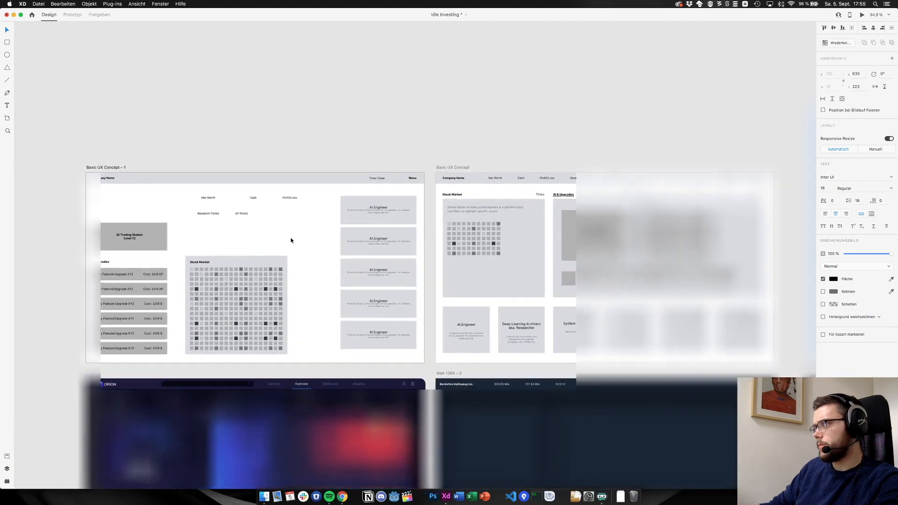
pyautogui.hscroll(-3, 290, 240)
pyautogui.scroll(2, 60, 361)
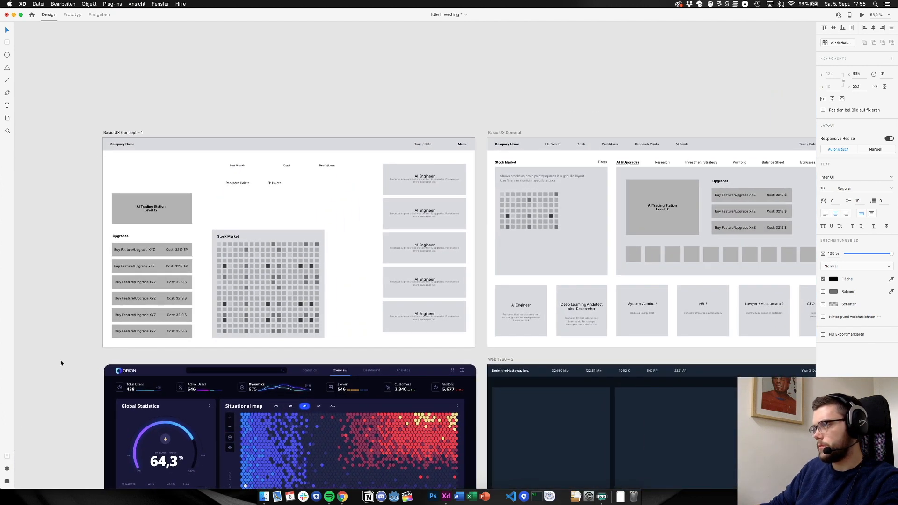
pyautogui.scroll(2, 127, 226)
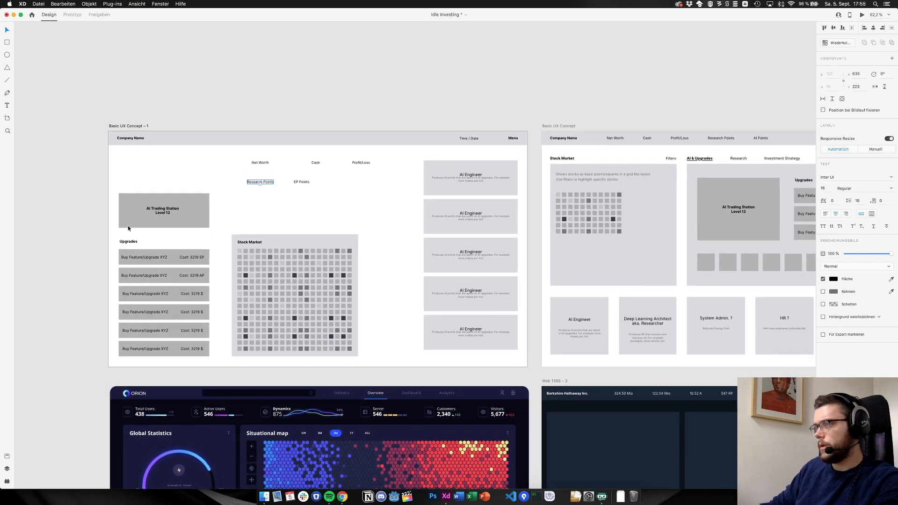
pyautogui.moveTo(126, 221); pyautogui.dragTo(164, 172)
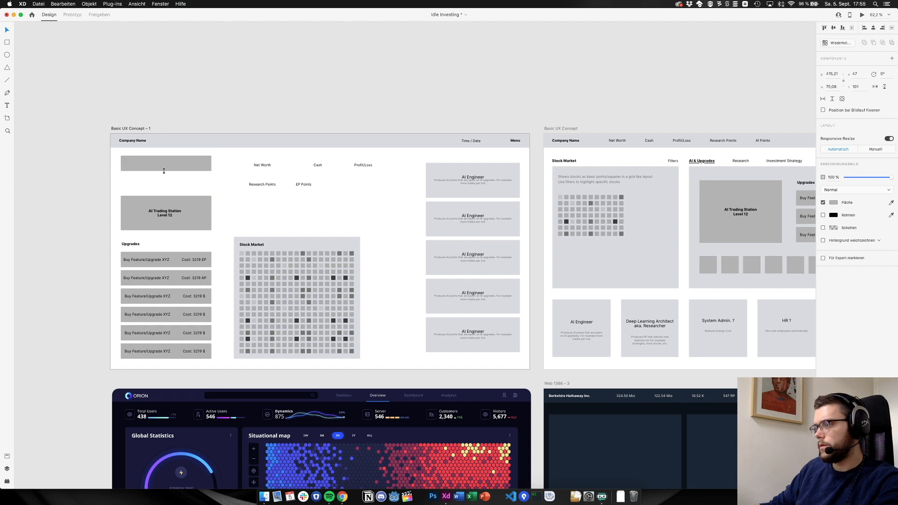
pyautogui.press('Delete')
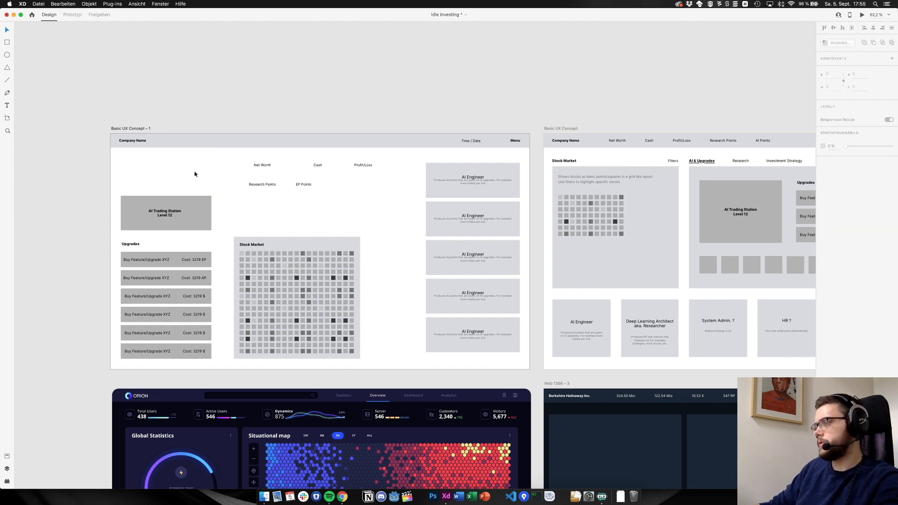
# Arrange Net Worth, Cash, Profit/Loss, Research Points and EP Points in a row beneath the header of Basic UX Concept – 1, starting at X 47
pyautogui.moveTo(251, 167); pyautogui.dragTo(128, 163)
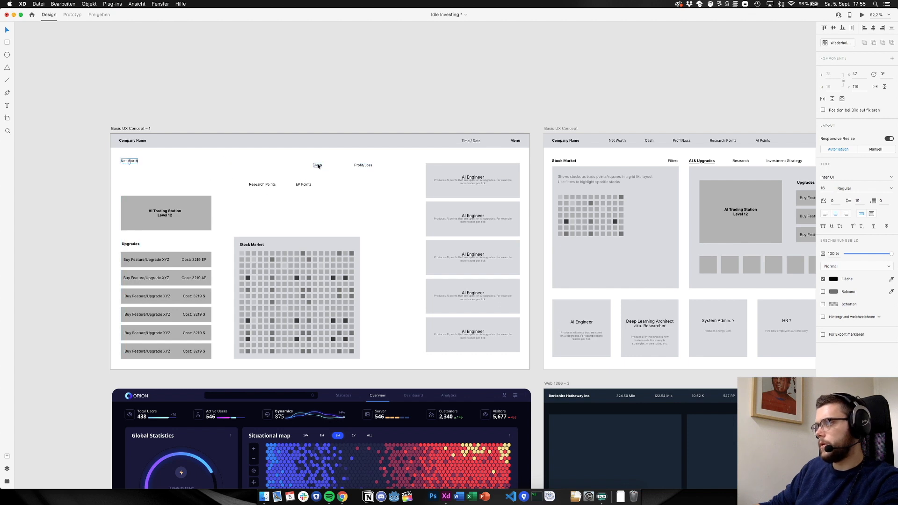
pyautogui.moveTo(314, 166); pyautogui.dragTo(169, 160)
pyautogui.moveTo(355, 166); pyautogui.dragTo(210, 164)
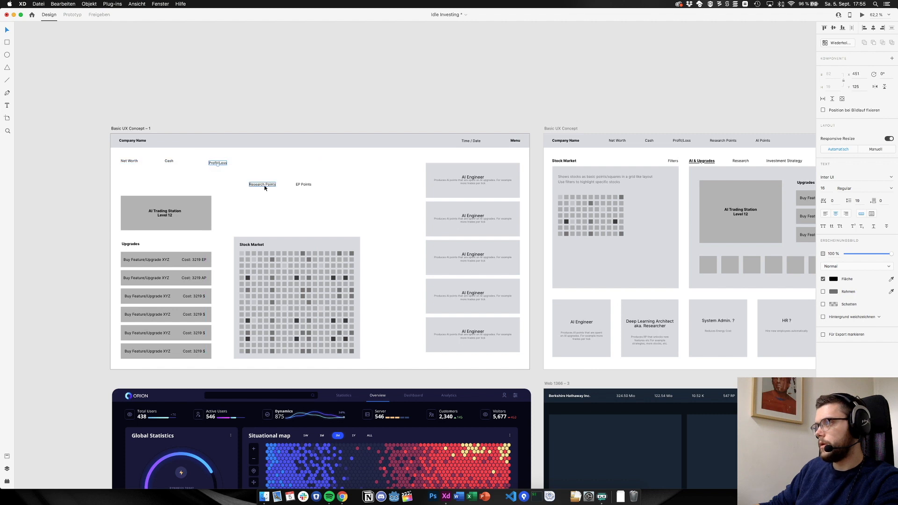
pyautogui.moveTo(264, 187); pyautogui.dragTo(350, 162)
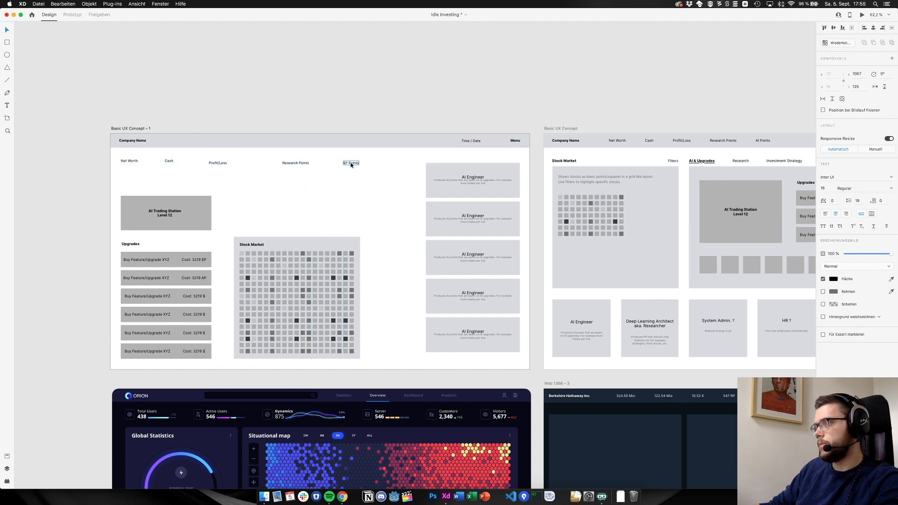
pyautogui.click(361, 191)
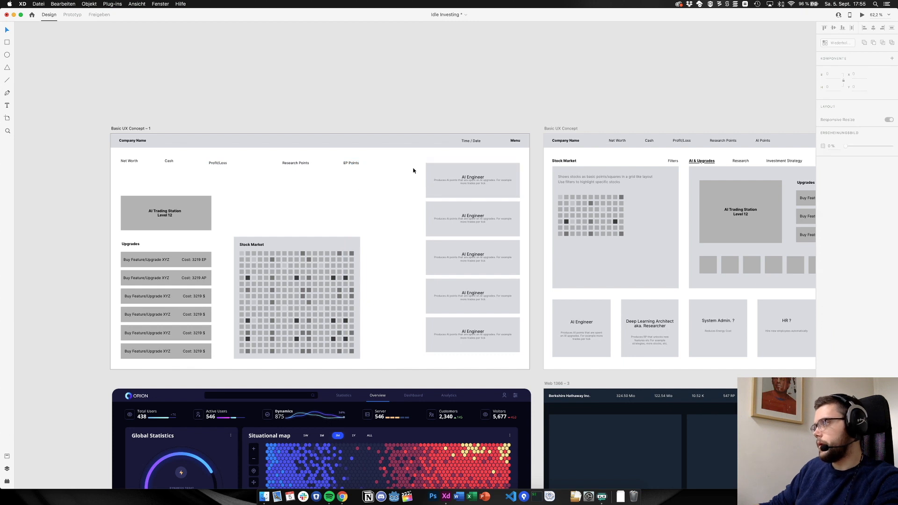
# Delete the topmost AI Engineer card from Basic UX Concept – 1
pyautogui.click(486, 188)
pyautogui.press('Delete')
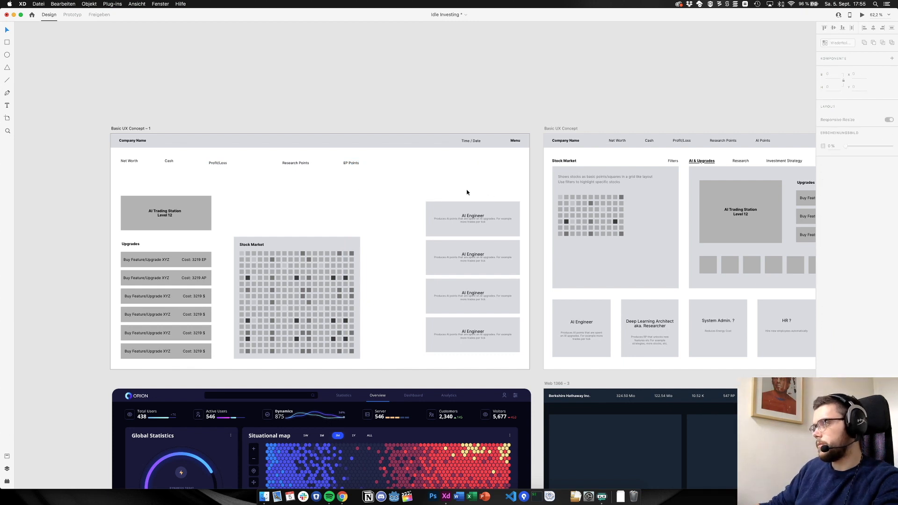
# Shift the Time / Date label nearer to Menu and place a copy of it beside Company Name in the header
pyautogui.press('super+1')
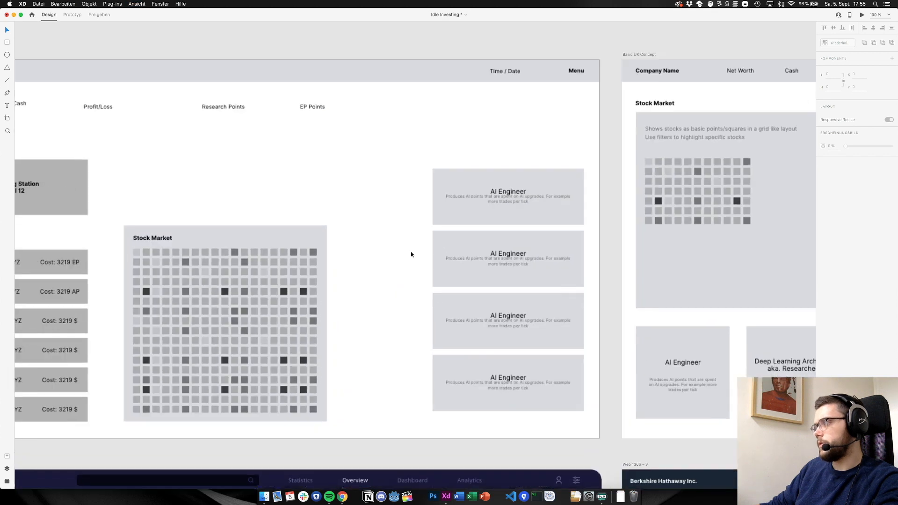
pyautogui.hscroll(-3, 387, 193)
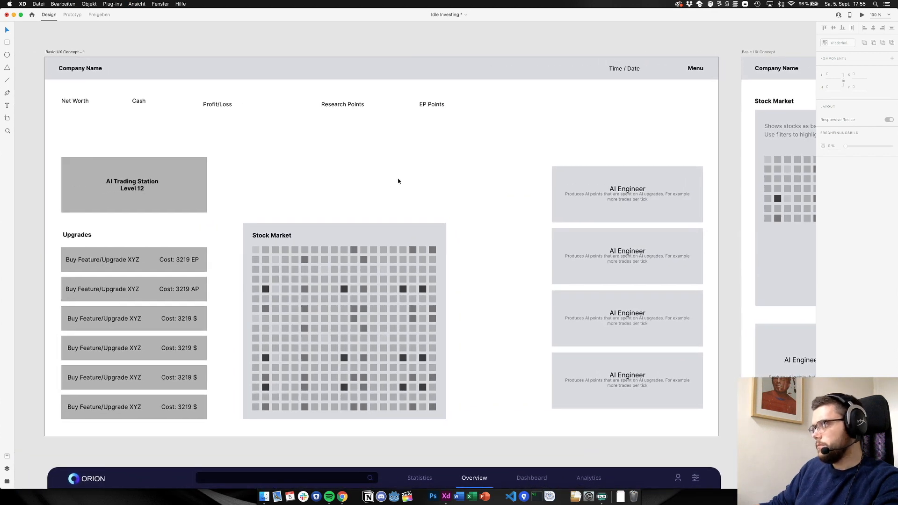
pyautogui.hscroll(-2, 396, 180)
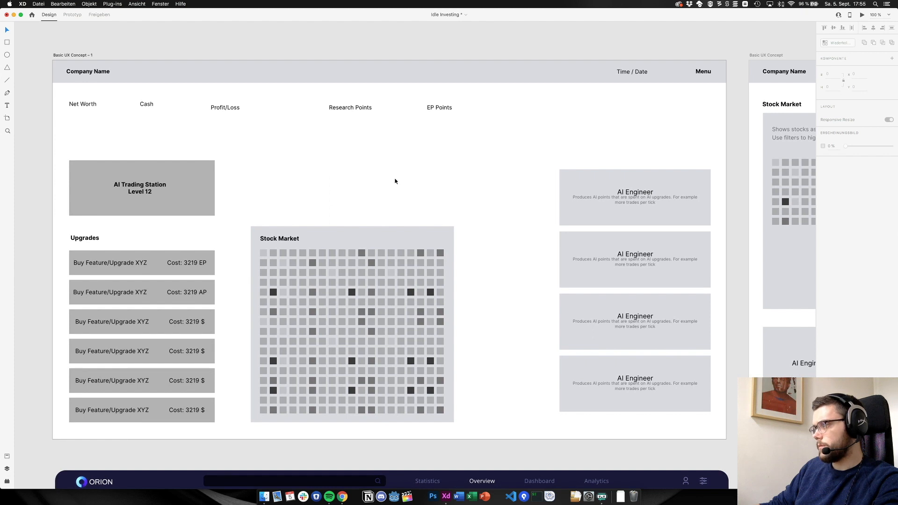
pyautogui.scroll(-4, 395, 180)
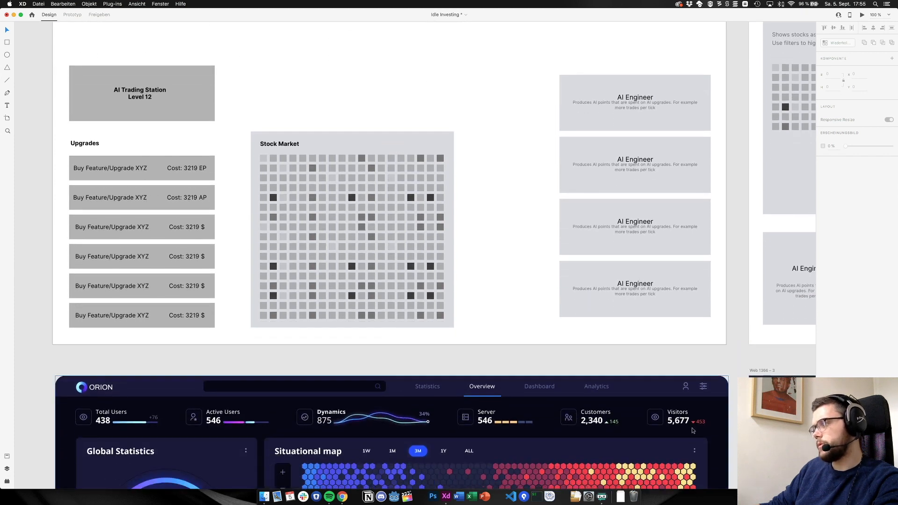
pyautogui.scroll(4, 690, 421)
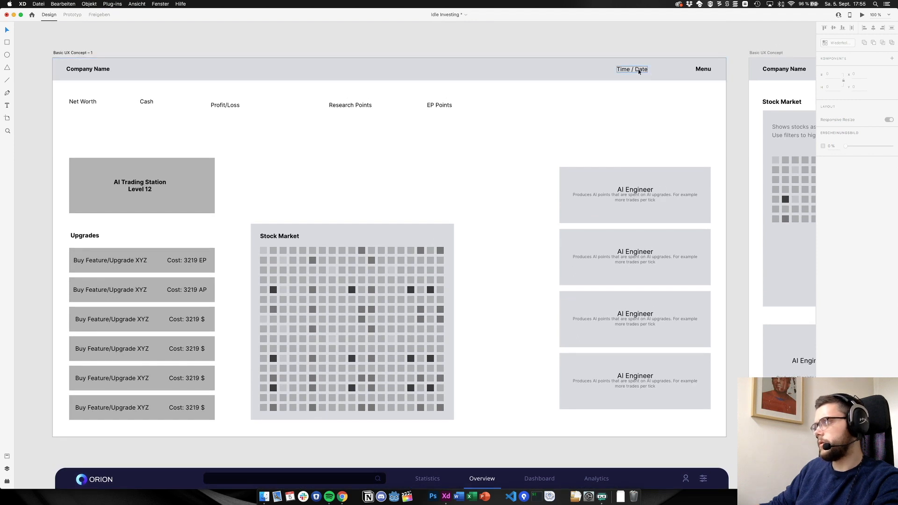
pyautogui.click(637, 69)
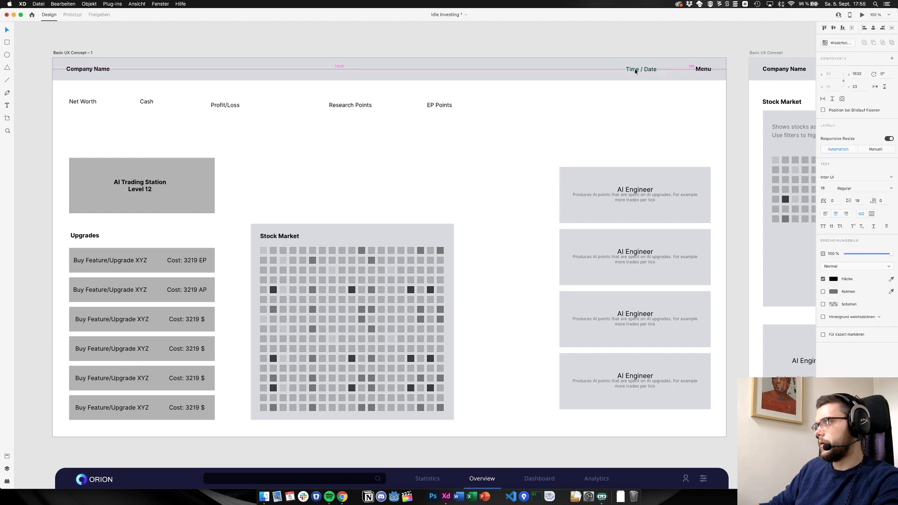
pyautogui.moveTo(636, 69); pyautogui.dragTo(181, 71)
# Change the text of the copied header label beside Company Name to Dashboard
pyautogui.doubleClick(177, 70)
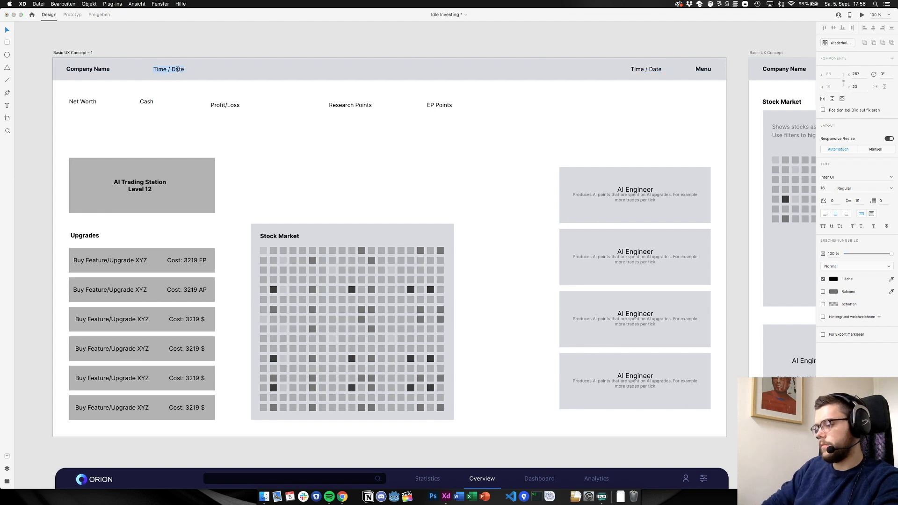
pyautogui.write('Dashboar')
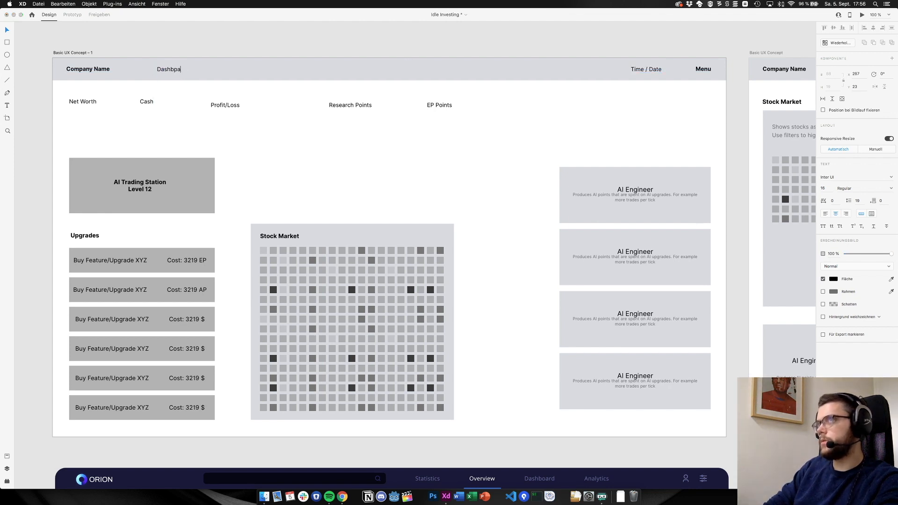
pyautogui.press('BackSpace')
pyautogui.press('BackSpace')
pyautogui.press('BackSpace')
pyautogui.write('oard')
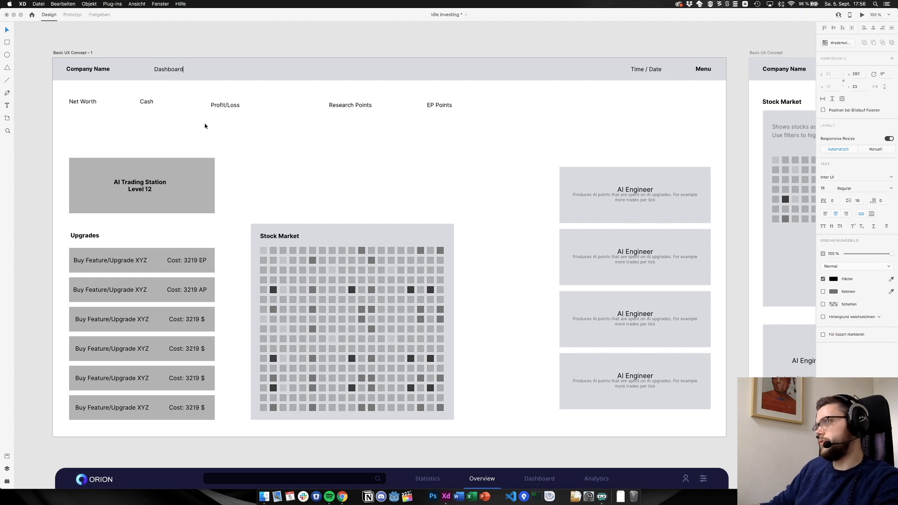
pyautogui.press('Escape')
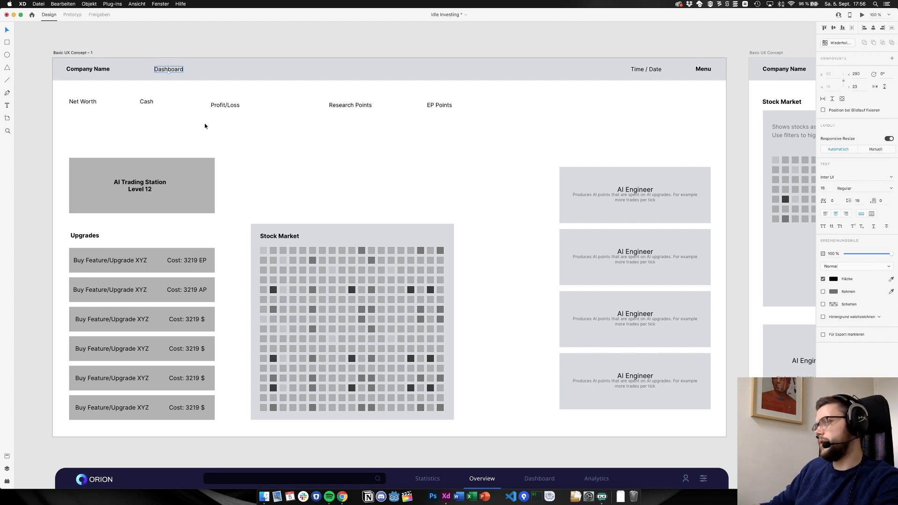
# Place a copy of the Dashboard header label beside it in Basic UX Concept – 1 and change its text to Research
pyautogui.keyDown('alt'); pyautogui.moveTo(184, 70); pyautogui.dragTo(241, 69); pyautogui.keyUp('alt')
pyautogui.hscroll(10, 333, 128)
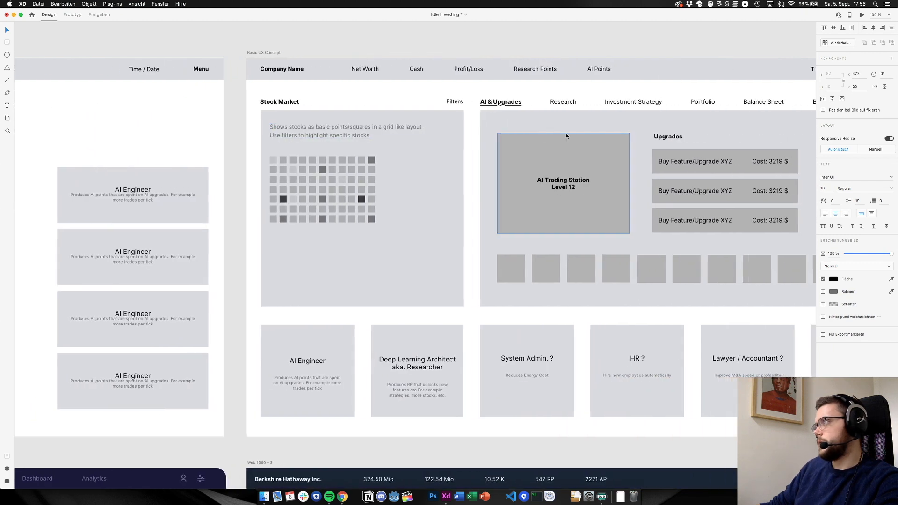
pyautogui.hscroll(-10, 558, 104)
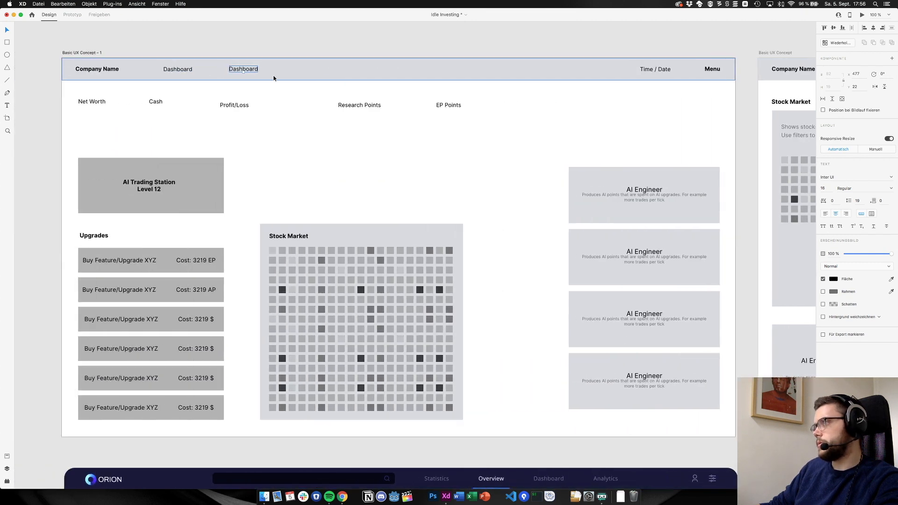
pyautogui.doubleClick(252, 70)
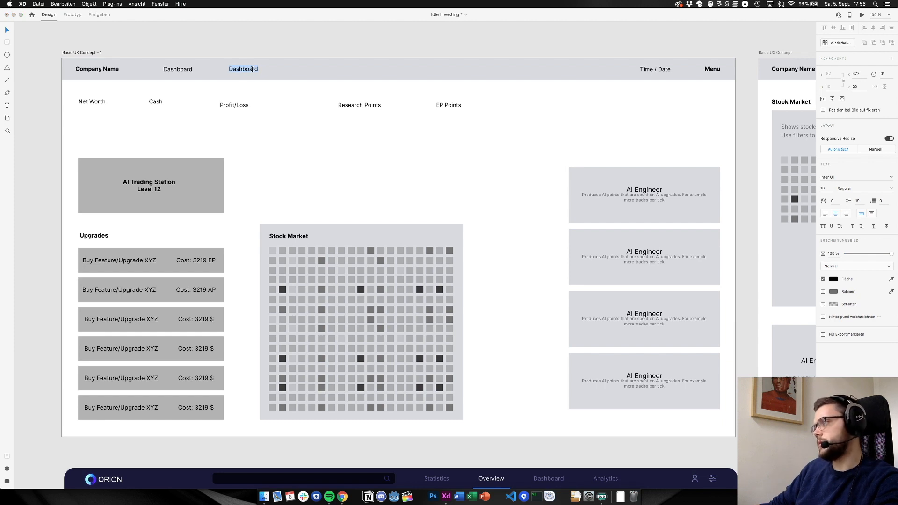
pyautogui.write('Res')
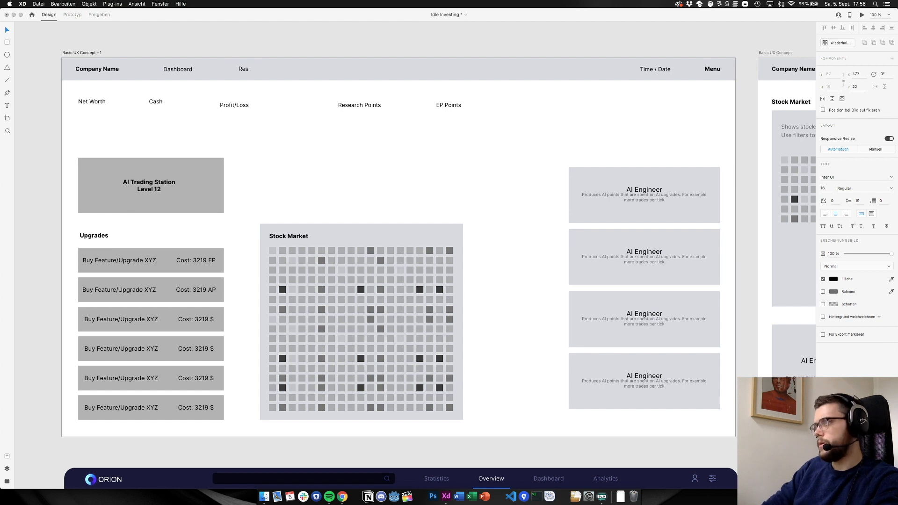
pyautogui.write('earch')
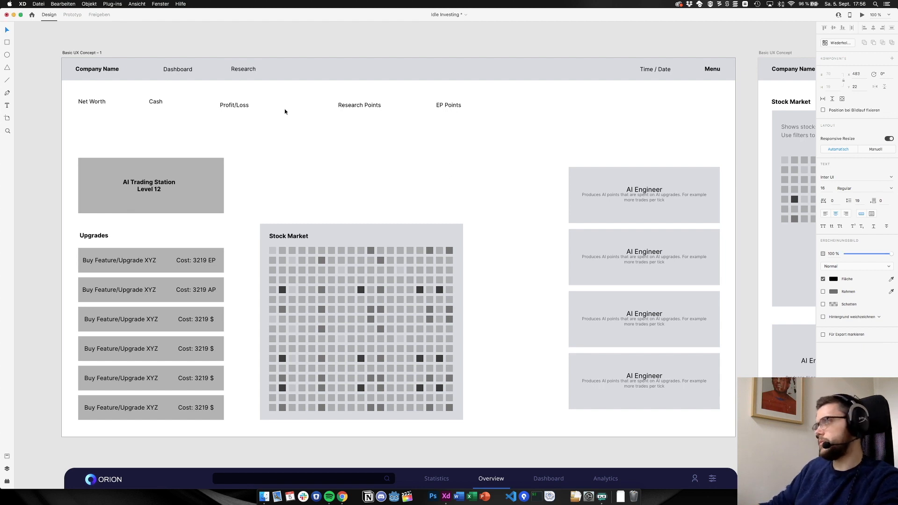
# Examine the tab row of Basic UX Concept and the Orion dashboard's header navigation and key-figure row
pyautogui.hscroll(7, 284, 109)
pyautogui.hscroll(6, 286, 111)
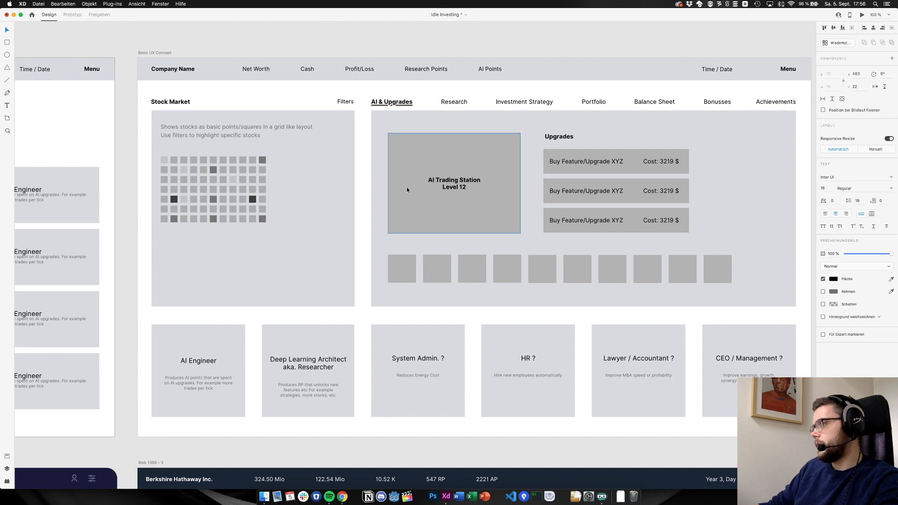
pyautogui.hscroll(-10, 403, 187)
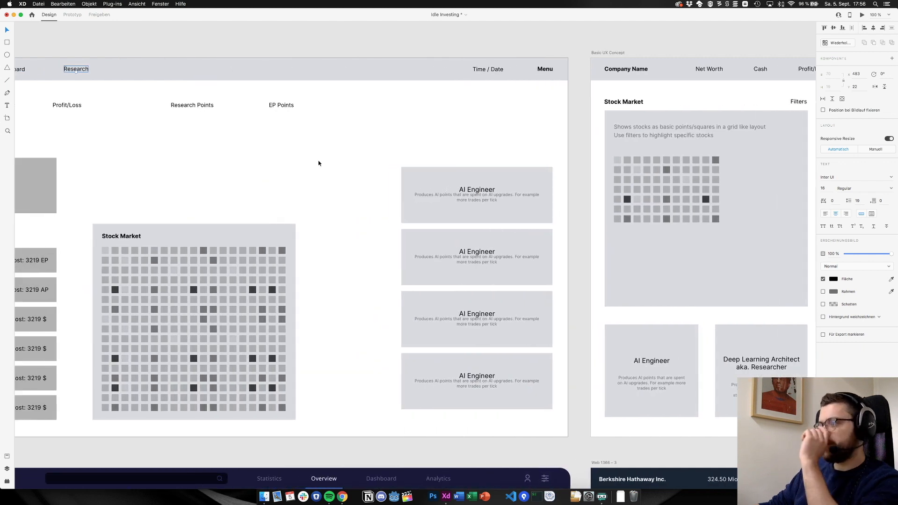
pyautogui.scroll(-6, 319, 163)
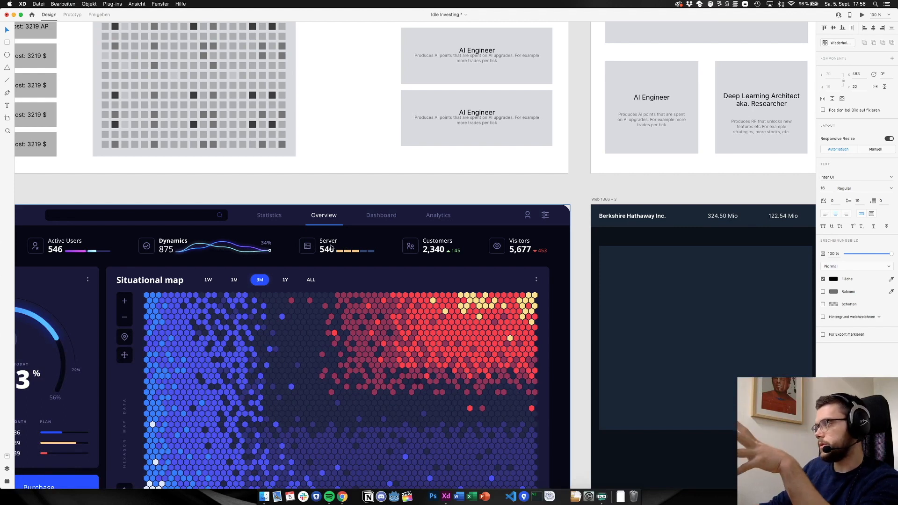
pyautogui.scroll(1, 331, 248)
pyautogui.scroll(-1, 352, 246)
pyautogui.hscroll(-1, 351, 246)
pyautogui.hscroll(1, 358, 244)
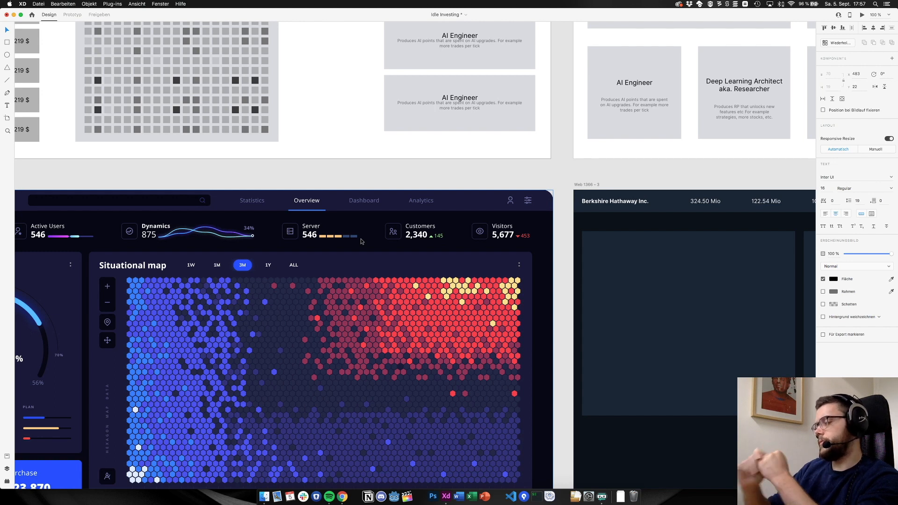
pyautogui.hscroll(-5, 296, 207)
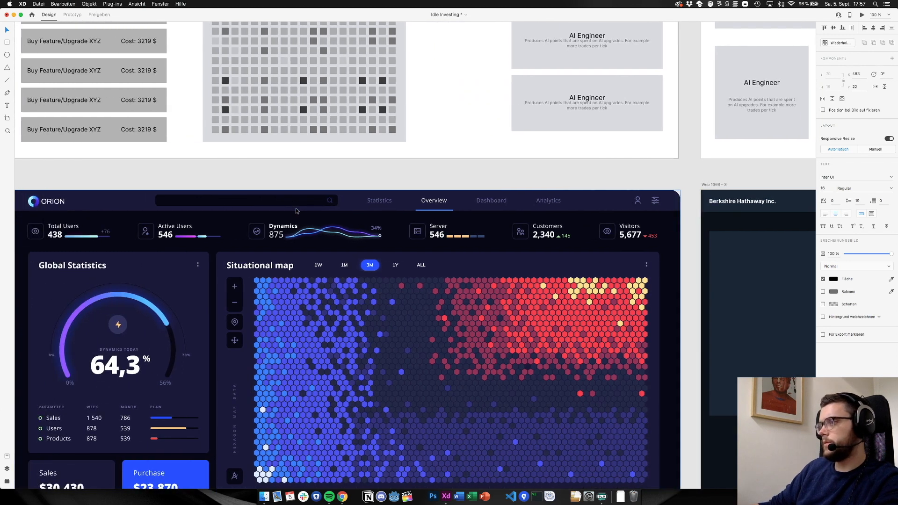
# Compare the header and key-figure row of Basic UX Concept – 1 with those of the Orion dashboard
pyautogui.scroll(10, 295, 210)
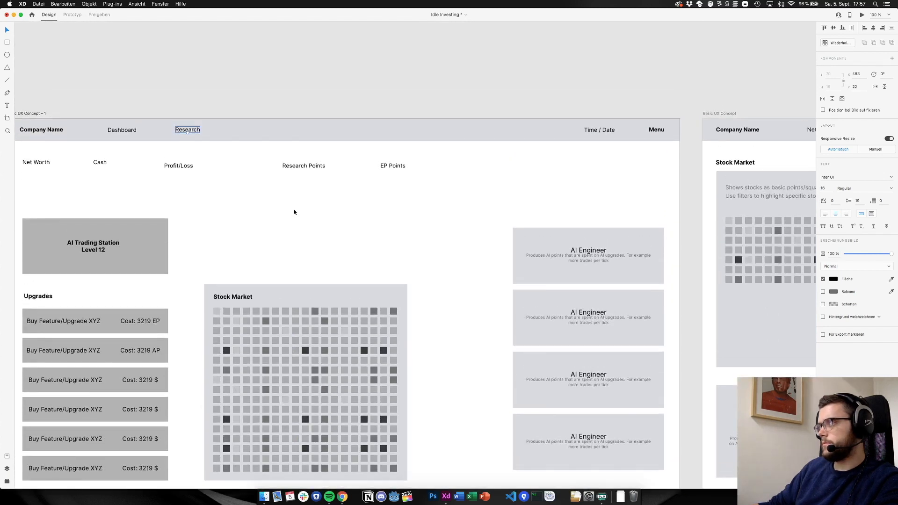
pyautogui.hscroll(10, 292, 212)
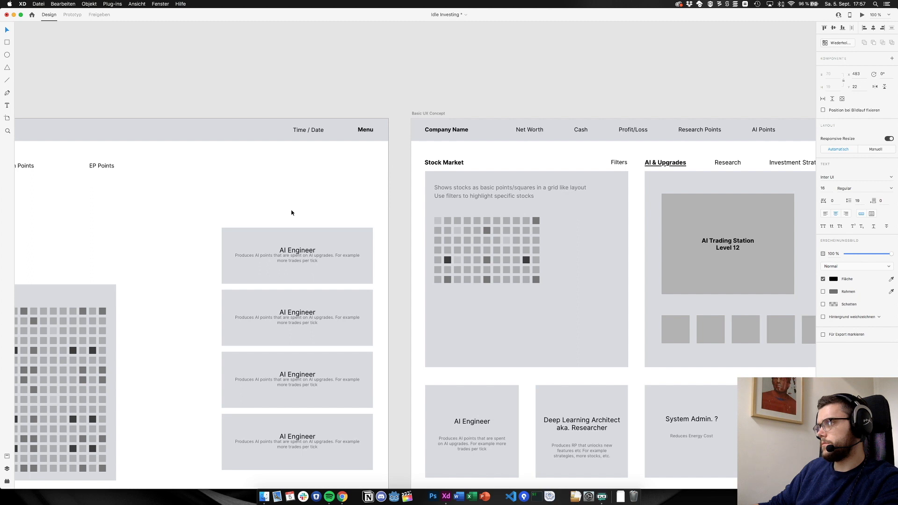
pyautogui.hscroll(3, 291, 213)
pyautogui.hscroll(-13, 290, 212)
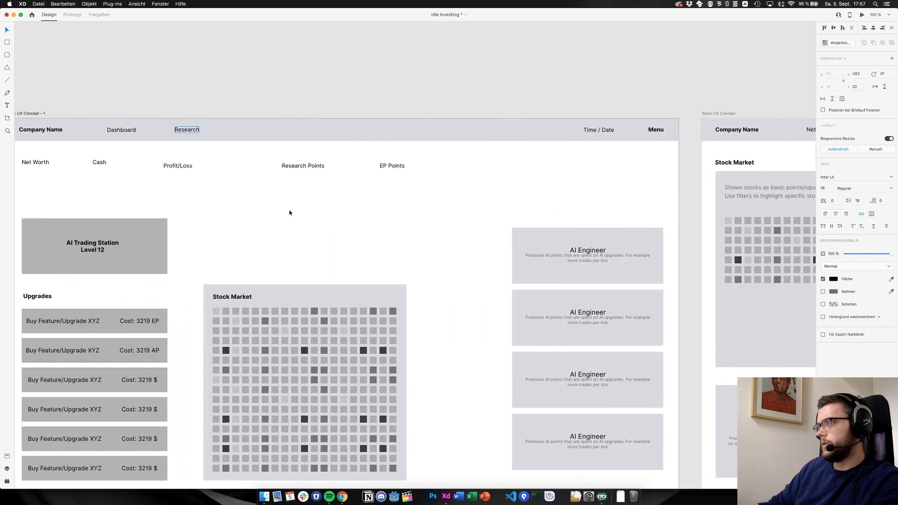
pyautogui.scroll(-8, 279, 245)
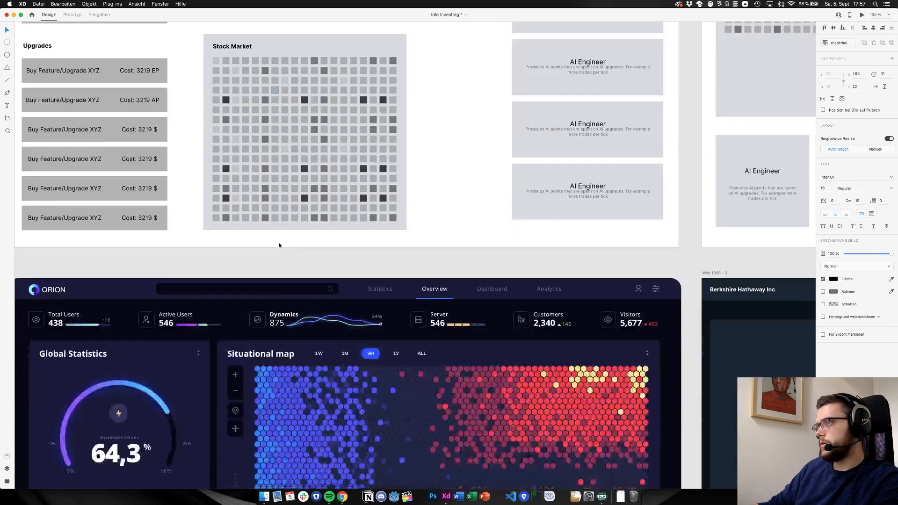
pyautogui.scroll(-4, 278, 245)
pyautogui.scroll(5, 278, 245)
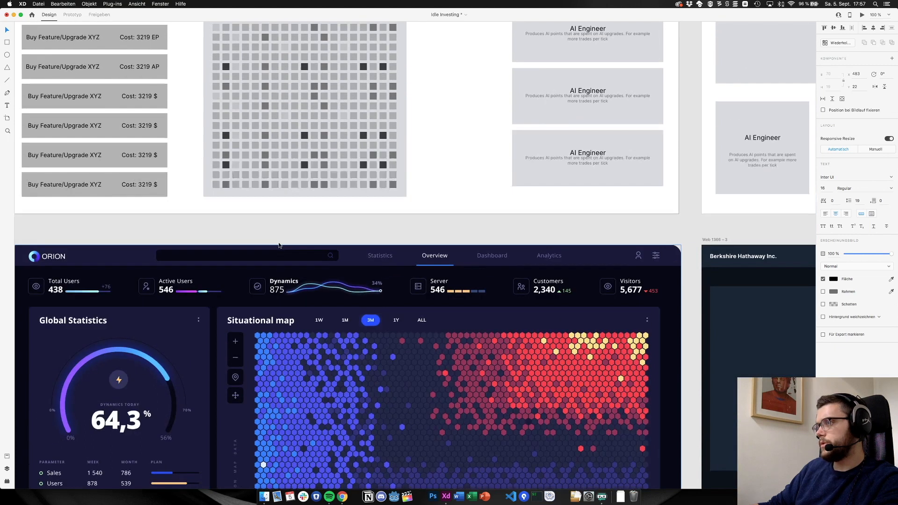
pyautogui.hscroll(-1, 278, 245)
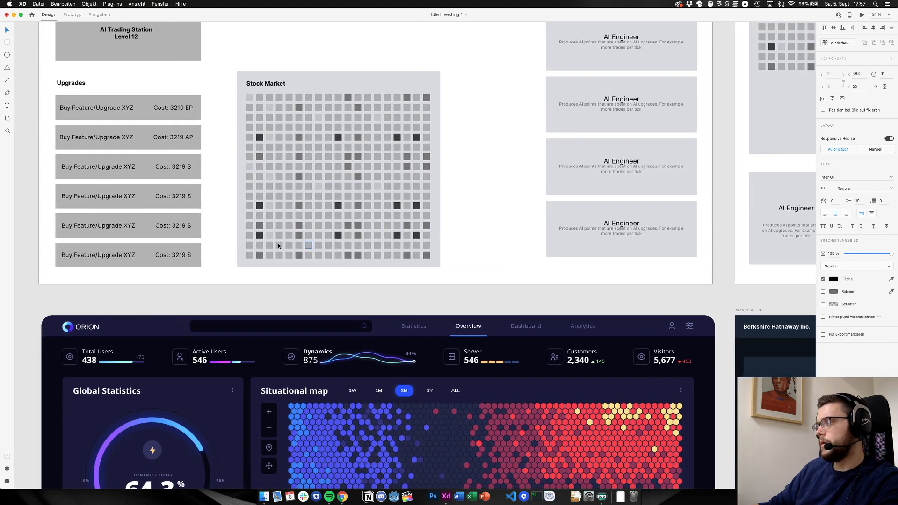
pyautogui.scroll(7, 277, 243)
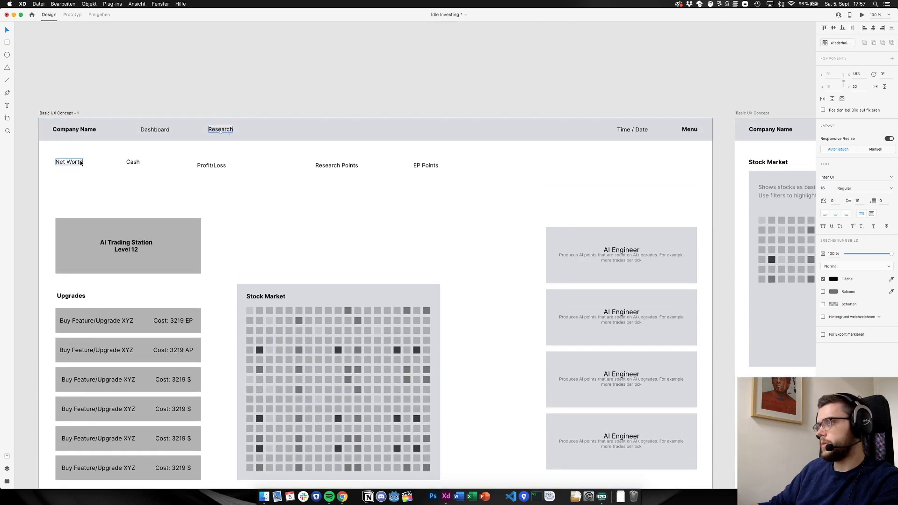
# Review the tab entries of Basic UX Concept as candidates for the header navigation, checking against the Orion dashboard
pyautogui.hscroll(15, 362, 235)
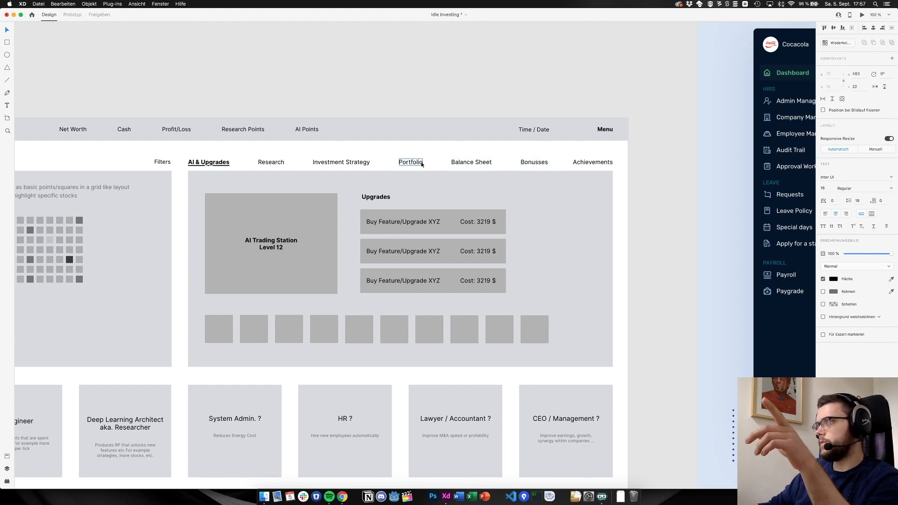
pyautogui.hscroll(-10, 421, 163)
pyautogui.hscroll(4, 410, 162)
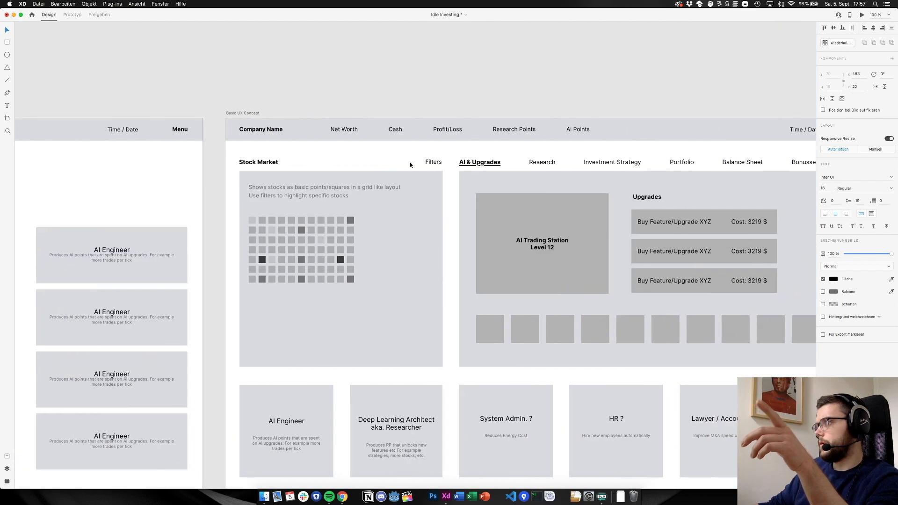
pyautogui.hscroll(-7, 494, 183)
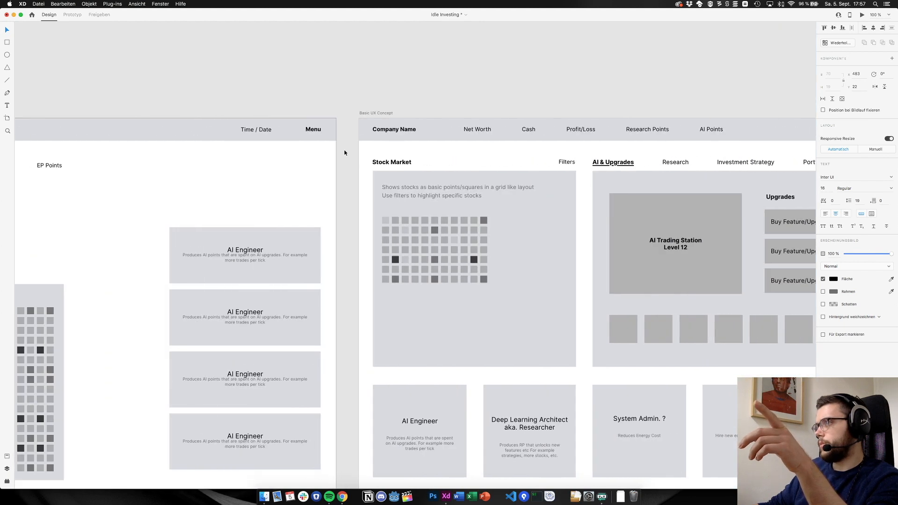
pyautogui.hscroll(7, 494, 184)
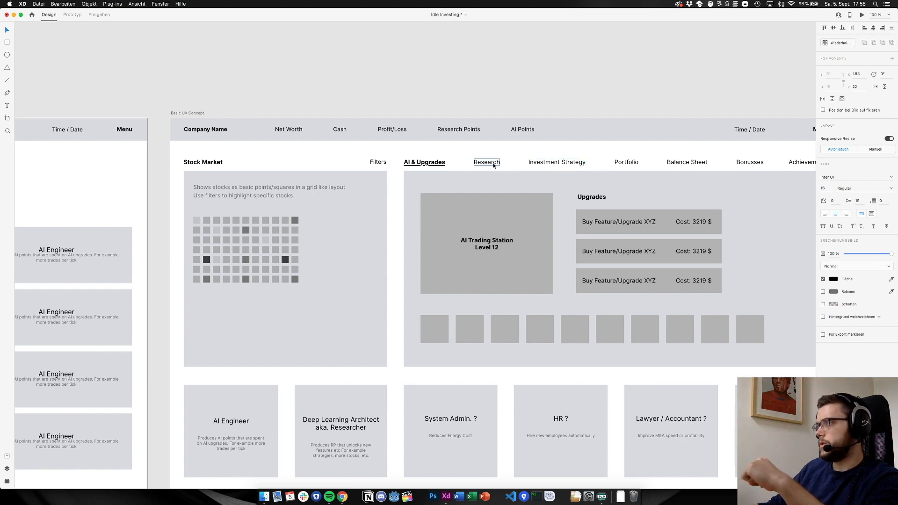
pyautogui.hscroll(-10, 493, 165)
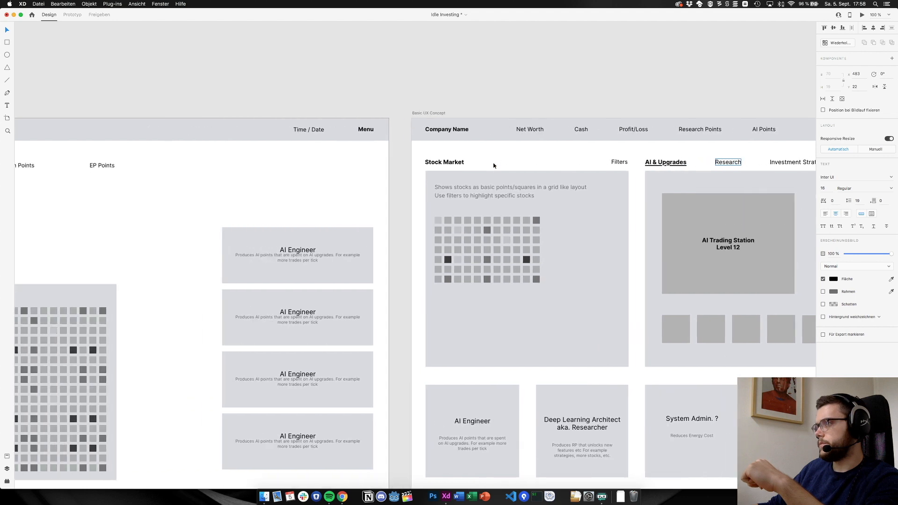
pyautogui.scroll(-10, 493, 165)
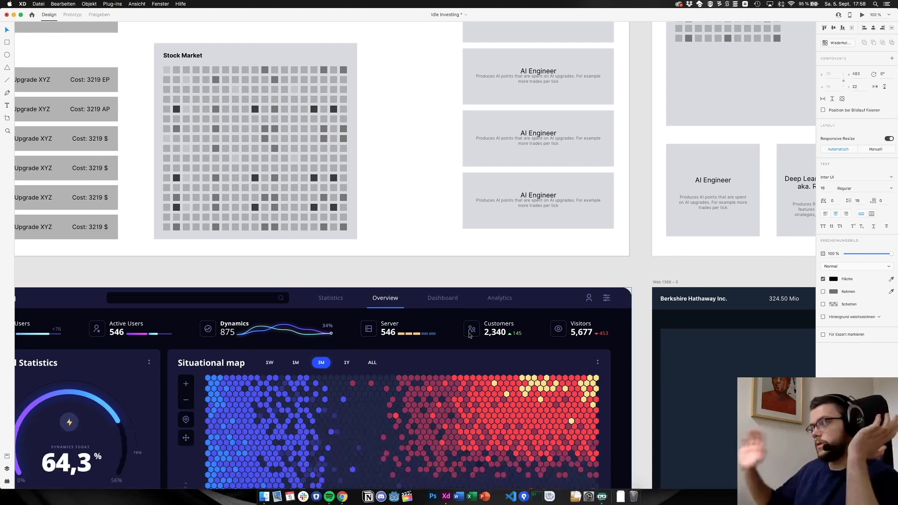
pyautogui.scroll(5, 428, 335)
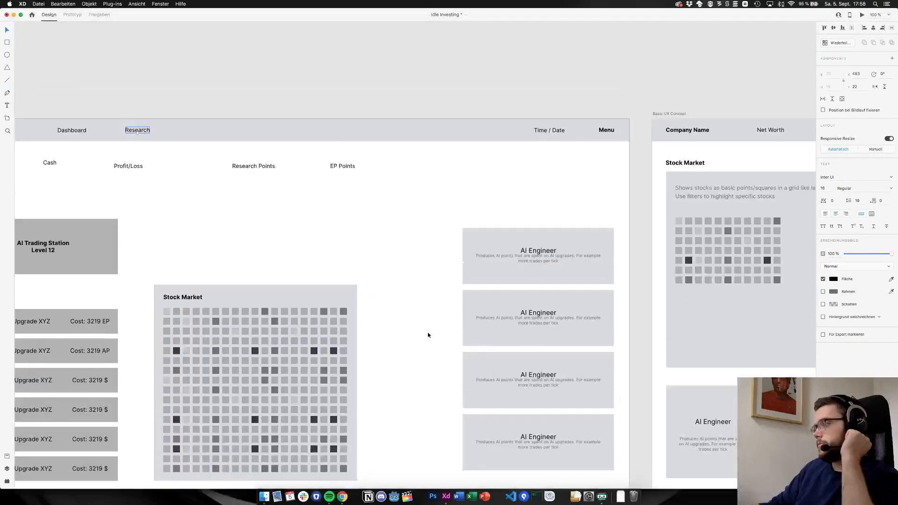
pyautogui.hscroll(15, 428, 335)
pyautogui.hscroll(-3, 428, 335)
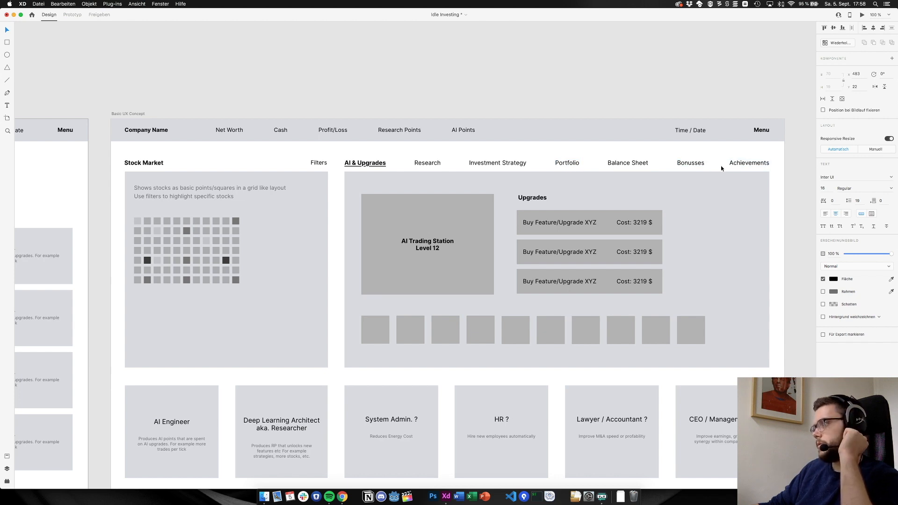
pyautogui.hscroll(-15, 722, 169)
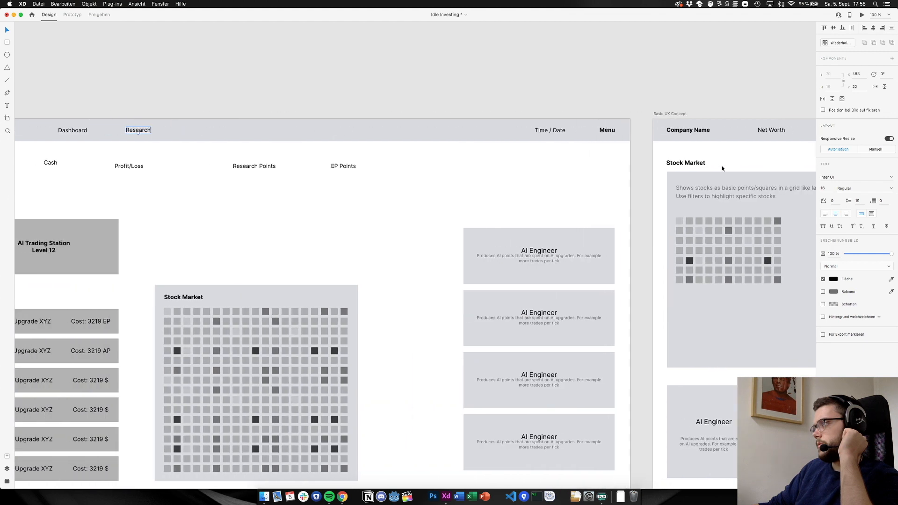
# Change the Research header label in Basic UX Concept – 1 to Achievements
pyautogui.hscroll(-5, 700, 167)
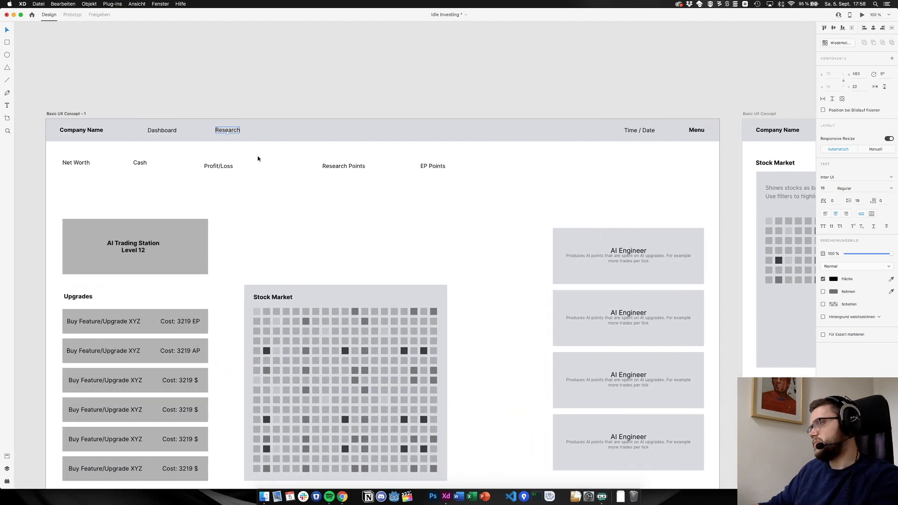
pyautogui.doubleClick(225, 133)
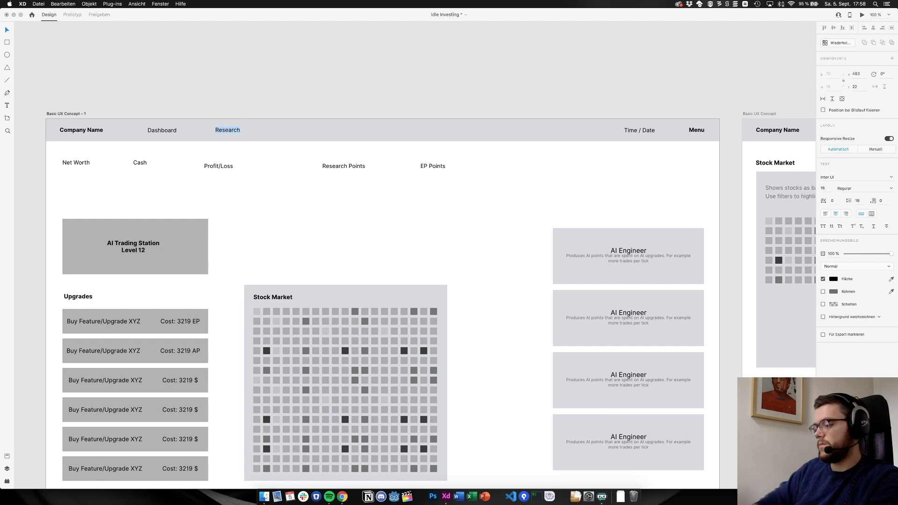
pyautogui.write('Ah')
pyautogui.press('BackSpace')
pyautogui.write('chie')
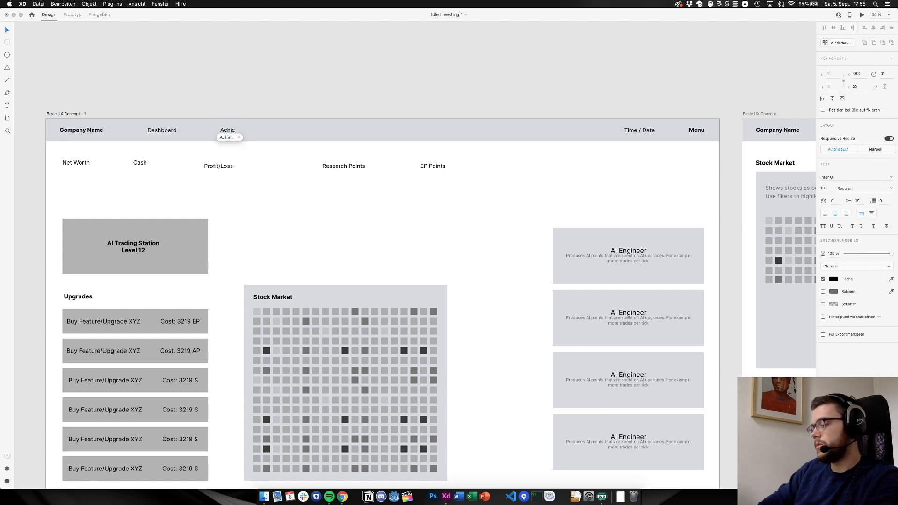
pyautogui.write('vements')
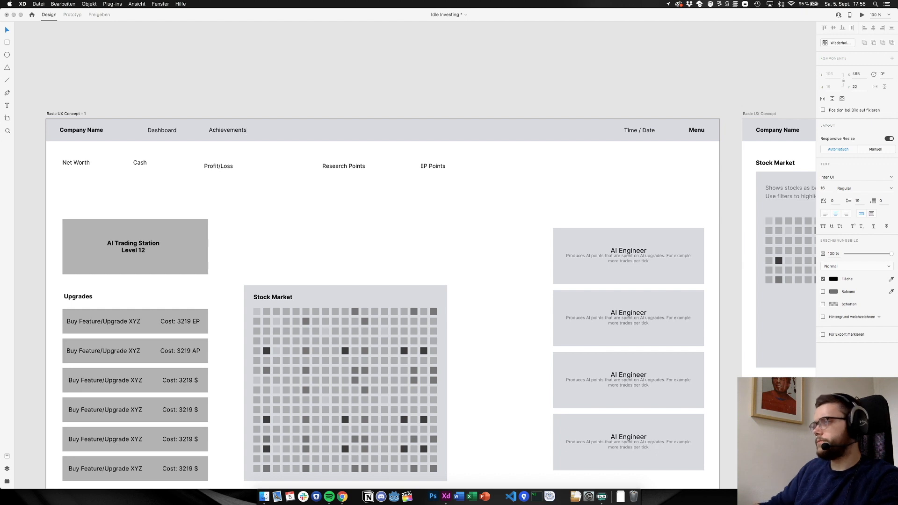
pyautogui.press('Escape')
pyautogui.click(221, 231)
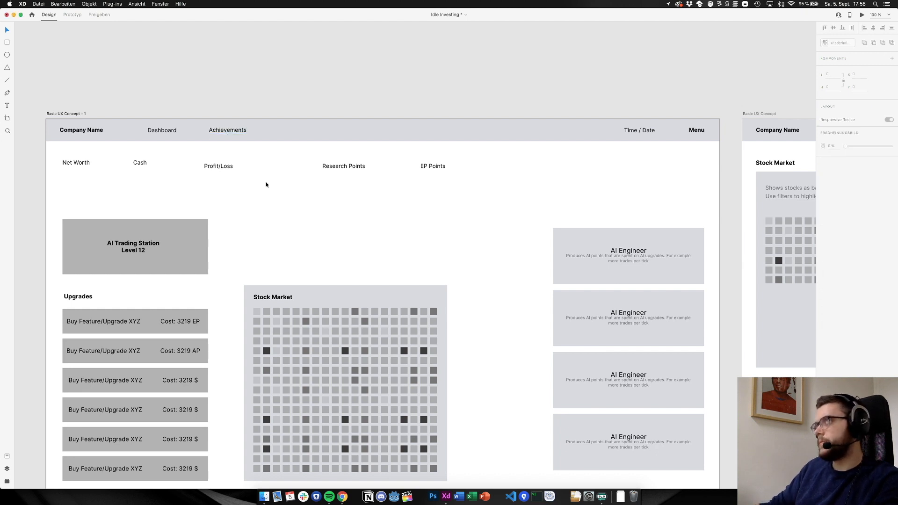
pyautogui.click(161, 130)
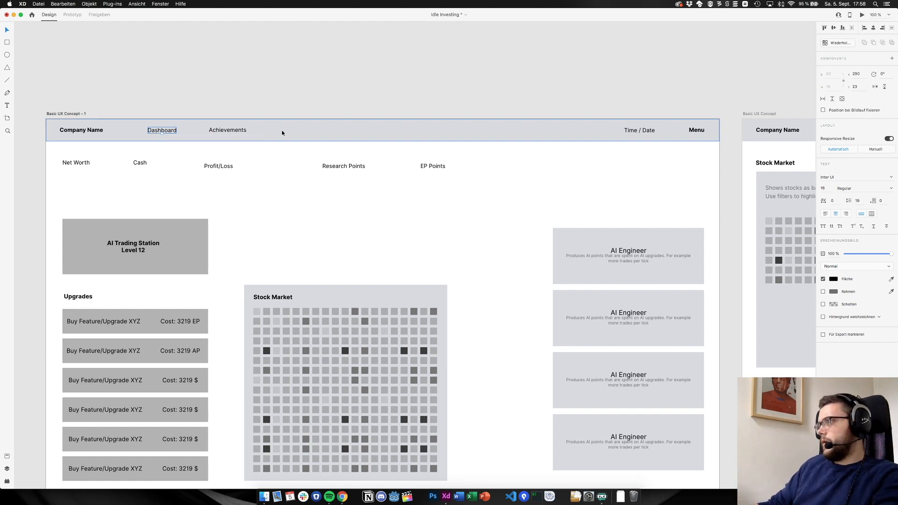
pyautogui.click(281, 155)
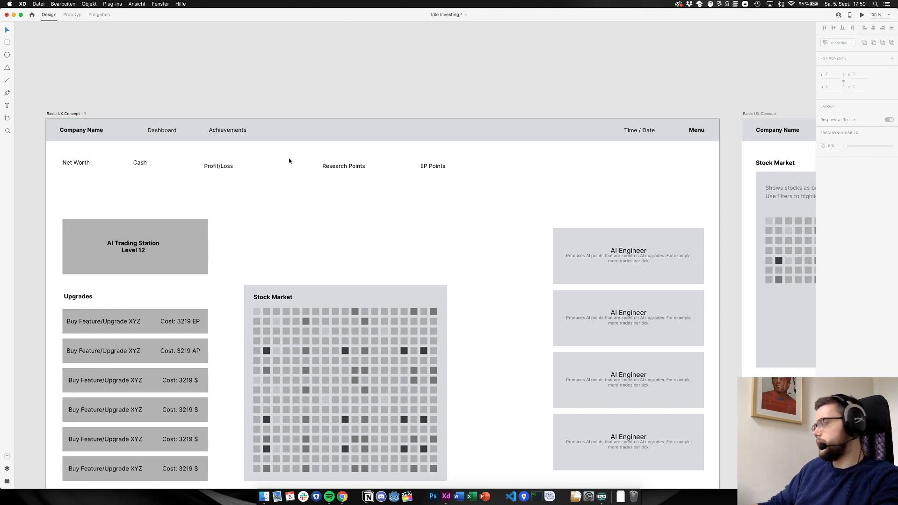
pyautogui.hscroll(15, 289, 160)
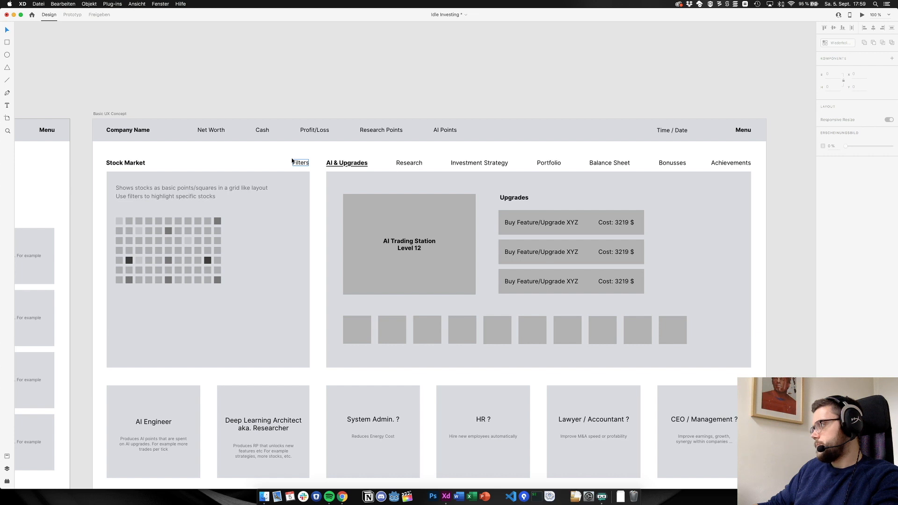
pyautogui.hscroll(-1, 292, 158)
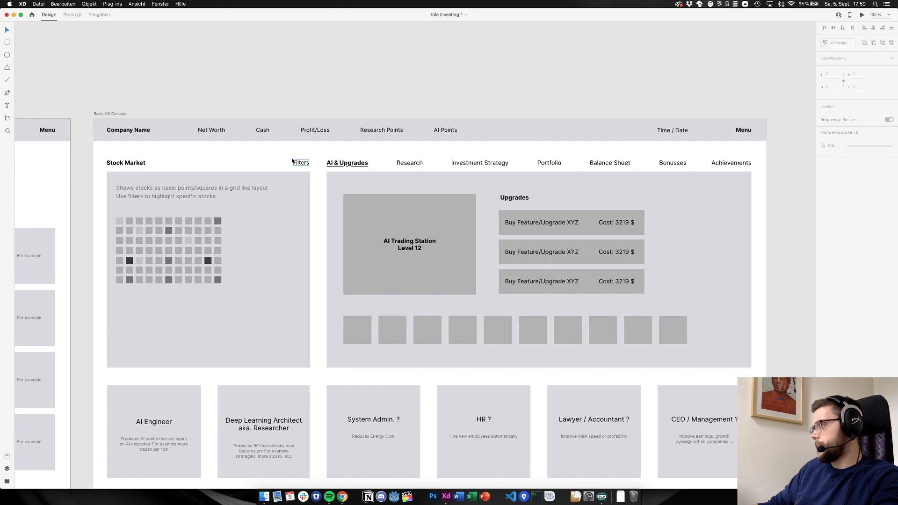
# Align Cash, Profit/Loss, Research Points and EP Points of Basic UX Concept – 1 in one row beside Net Worth, closing up the gaps
pyautogui.hscroll(-15, 292, 161)
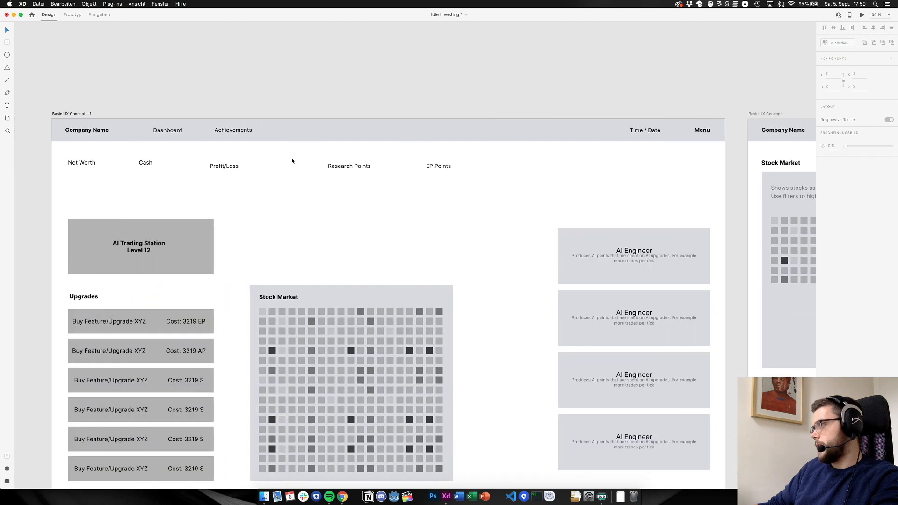
pyautogui.moveTo(146, 163); pyautogui.dragTo(156, 162)
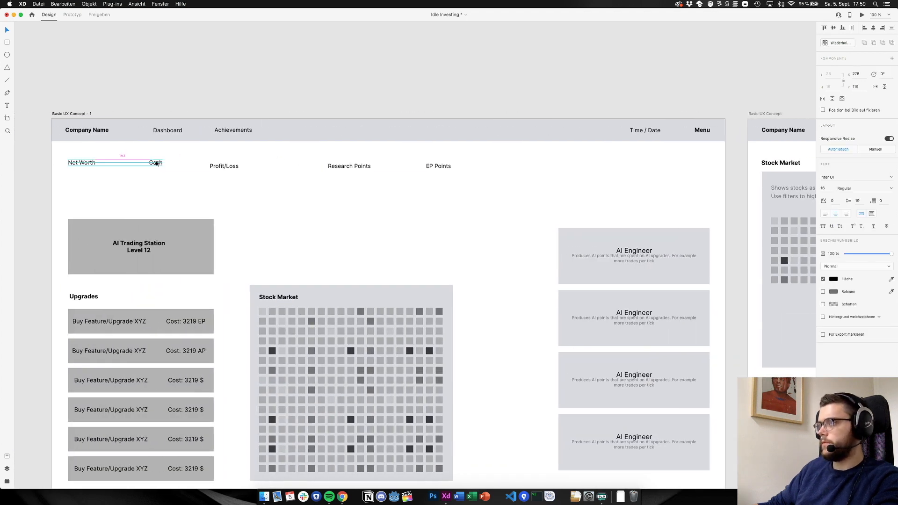
pyautogui.moveTo(225, 166); pyautogui.dragTo(229, 162)
pyautogui.moveTo(346, 166); pyautogui.dragTo(313, 163)
pyautogui.click(437, 167)
pyautogui.moveTo(436, 168); pyautogui.dragTo(411, 164)
pyautogui.click(440, 194)
# Enlarge the Stock Market panel upward to the AI Trading Station's top edge and widen it towards the AI Engineer cards
pyautogui.scroll(-3, 471, 220)
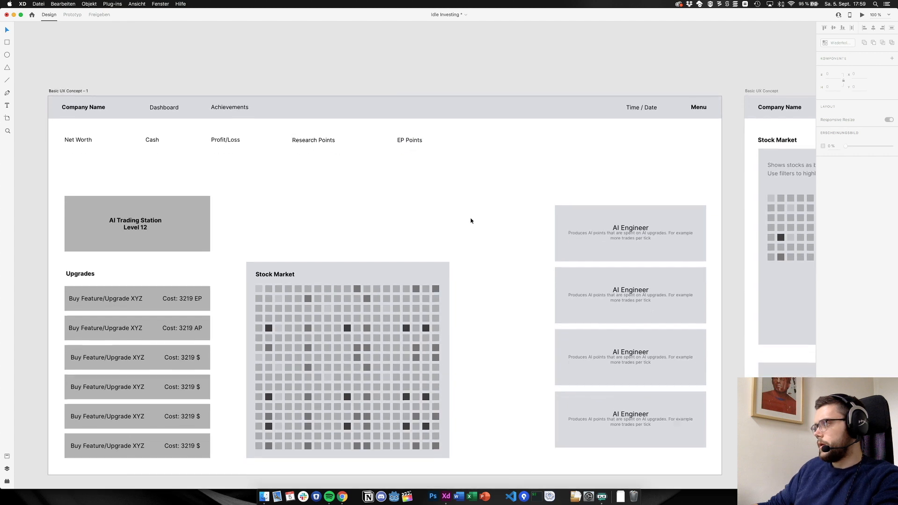
pyautogui.click(298, 263)
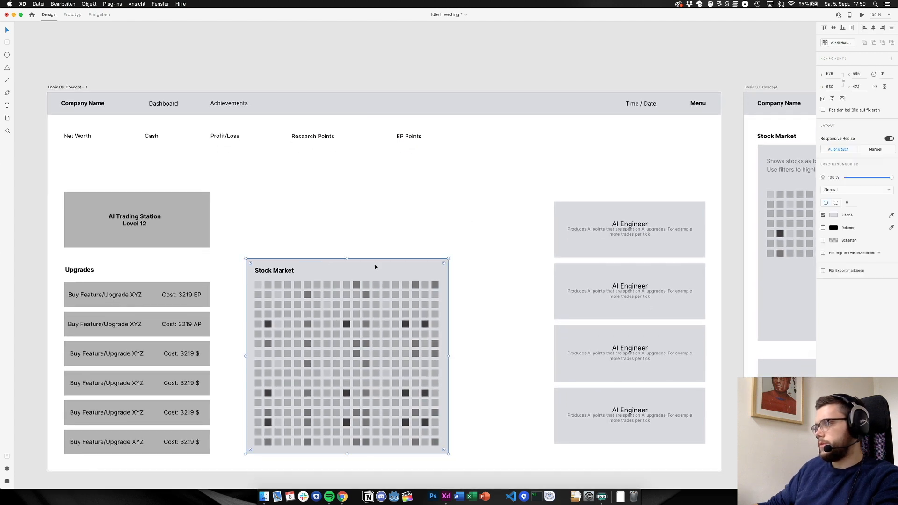
pyautogui.moveTo(450, 258); pyautogui.dragTo(613, 444)
# Raise the top of the AI Engineer card column to the Stock Market panel's top edge and space the four cards evenly
pyautogui.click(543, 208)
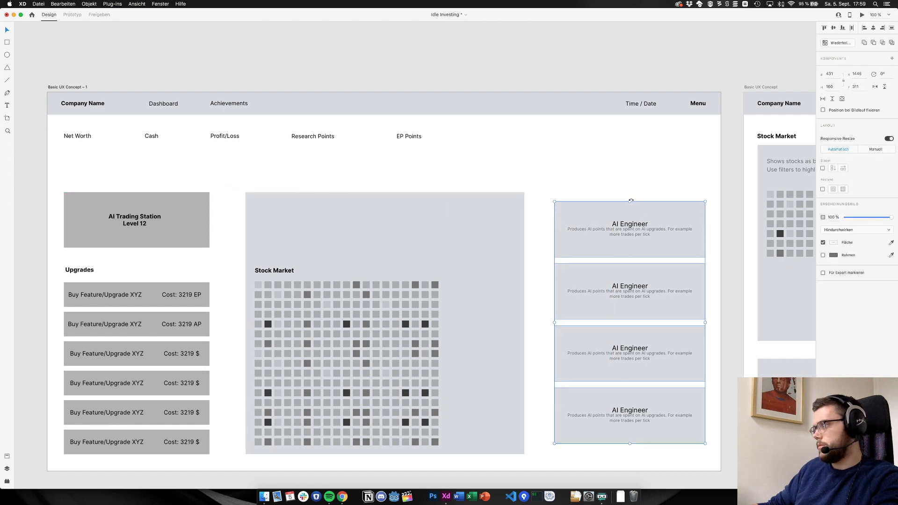
pyautogui.moveTo(630, 200); pyautogui.dragTo(631, 192)
pyautogui.click(514, 175)
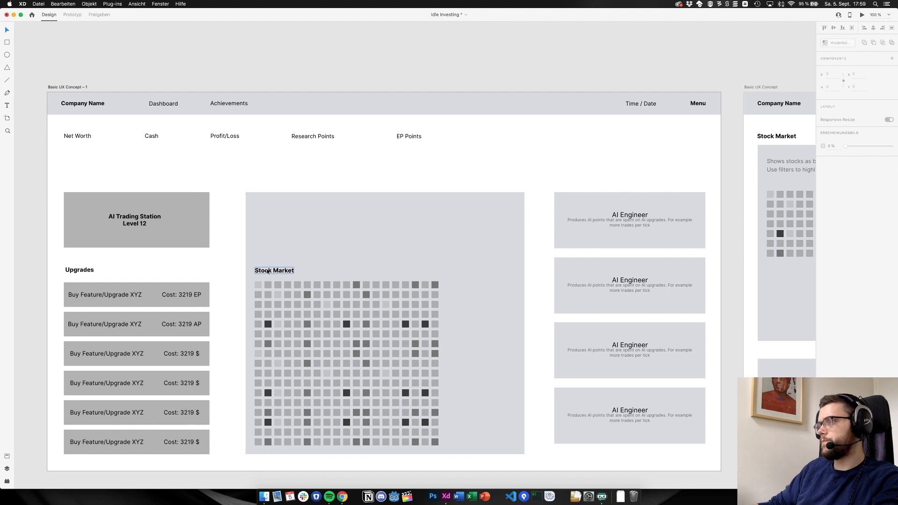
# Move the Stock Market heading near the panel's top and fill the space below it with five copied rows of stock squares
pyautogui.moveTo(267, 270); pyautogui.dragTo(267, 210)
pyautogui.click(230, 247)
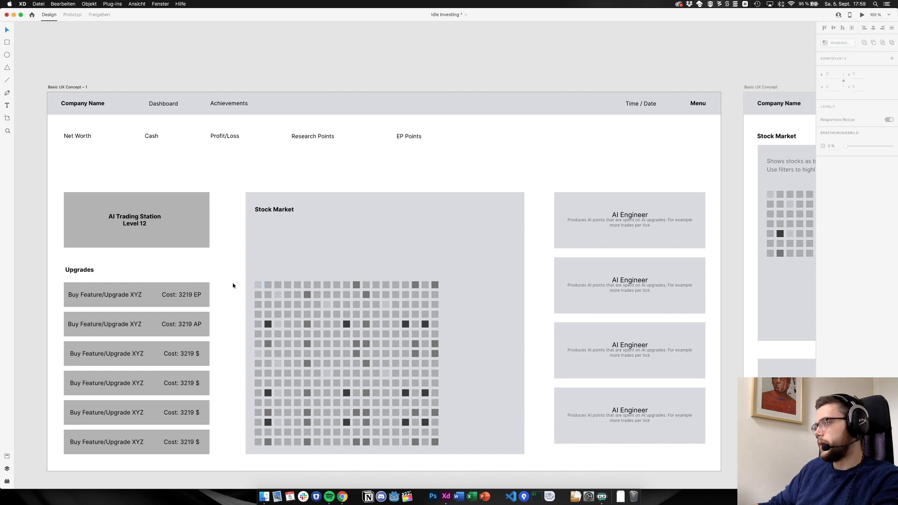
pyautogui.moveTo(233, 285); pyautogui.dragTo(422, 277)
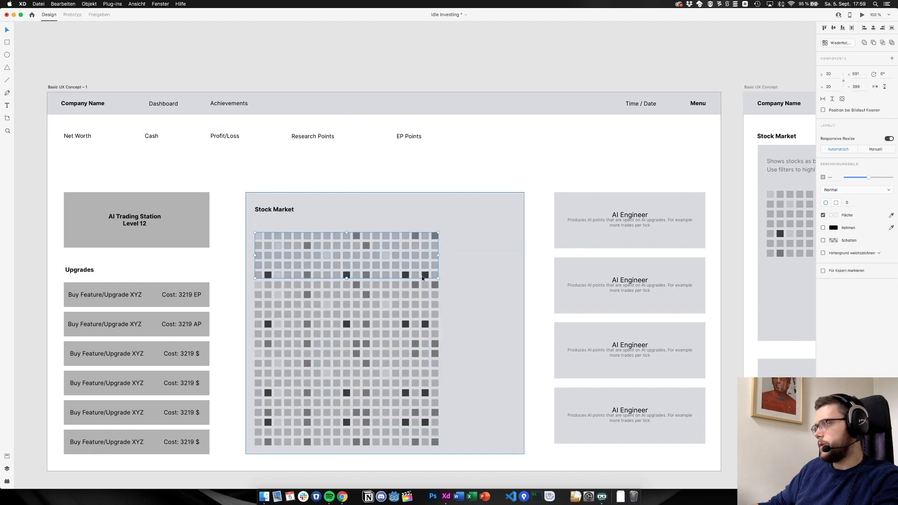
# Duplicate the last five columns of stock squares and place the copy directly beside the grid
pyautogui.moveTo(395, 182); pyautogui.dragTo(434, 451)
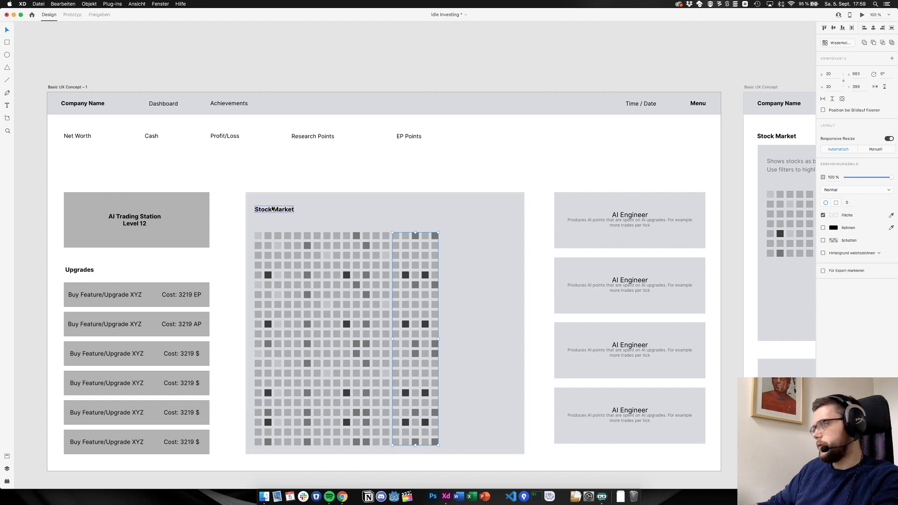
pyautogui.moveTo(404, 336); pyautogui.dragTo(453, 335)
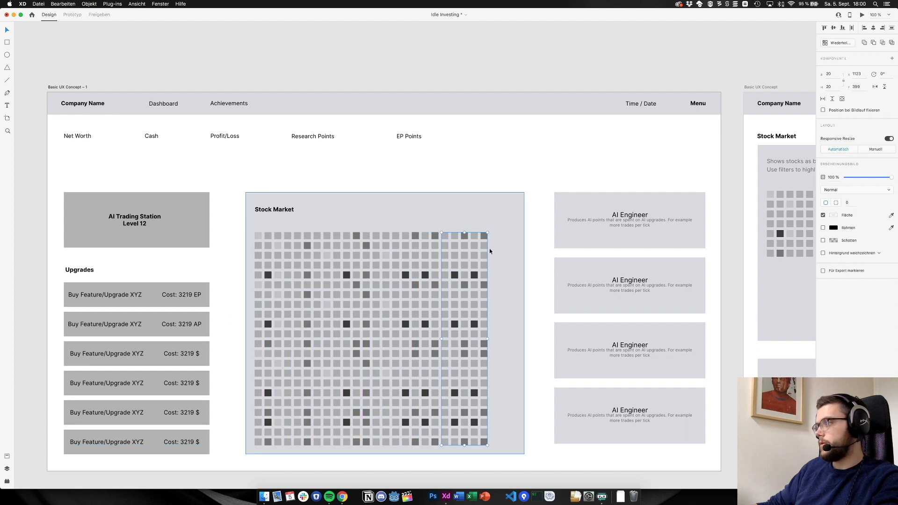
pyautogui.click(472, 172)
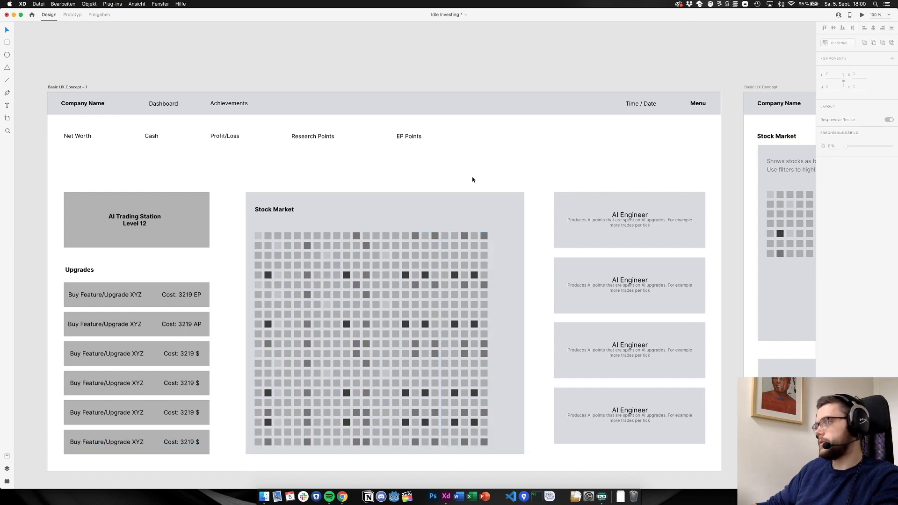
pyautogui.moveTo(472, 179); pyautogui.dragTo(486, 463)
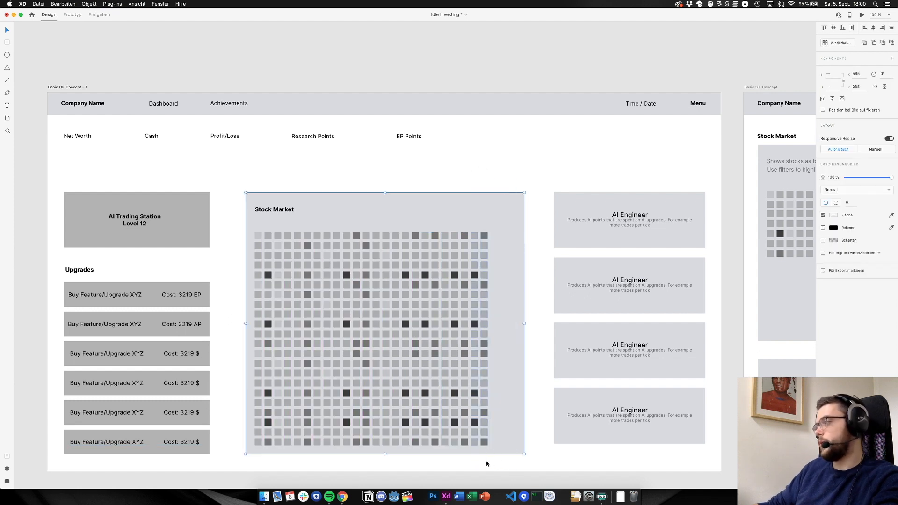
pyautogui.click(486, 463)
pyautogui.scroll(-5, 457, 250)
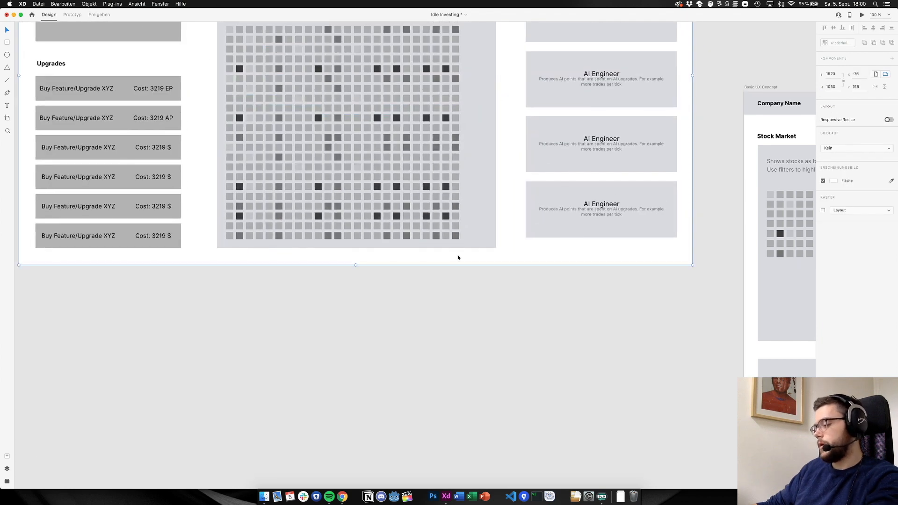
pyautogui.press('super+z')
pyautogui.click(486, 462)
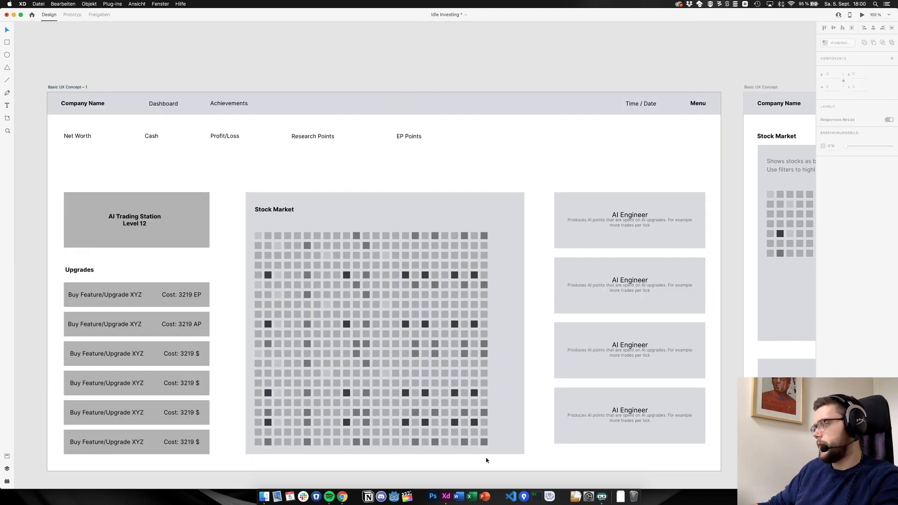
# Add three more copied columns of stock squares so the grid fills the Stock Market panel's width
pyautogui.moveTo(486, 460); pyautogui.dragTo(495, 237)
pyautogui.click(452, 170)
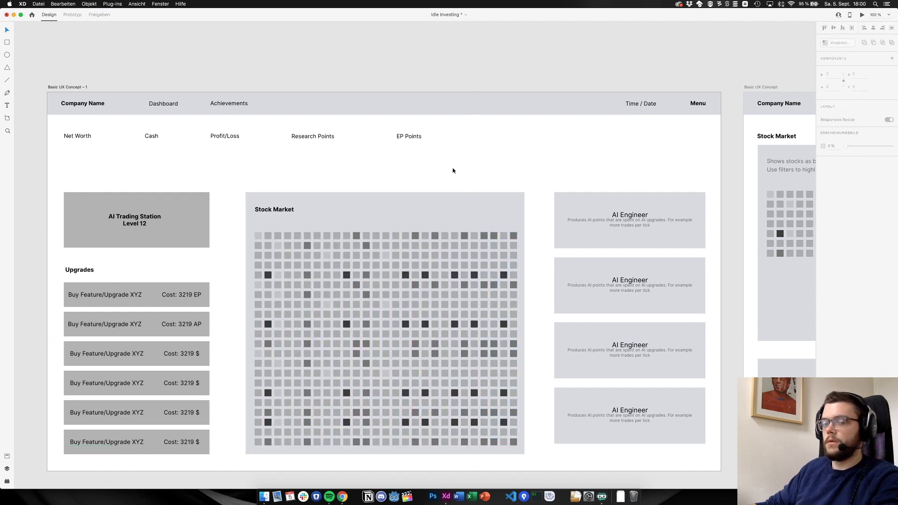
# Count the columns and rows of squares in the Stock Market grid
pyautogui.doubleClick(261, 234)
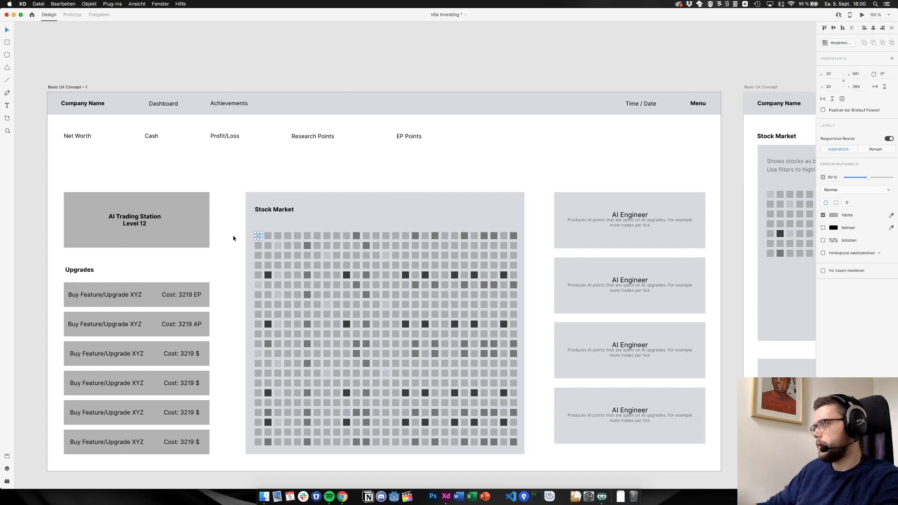
pyautogui.moveTo(232, 235); pyautogui.dragTo(513, 236)
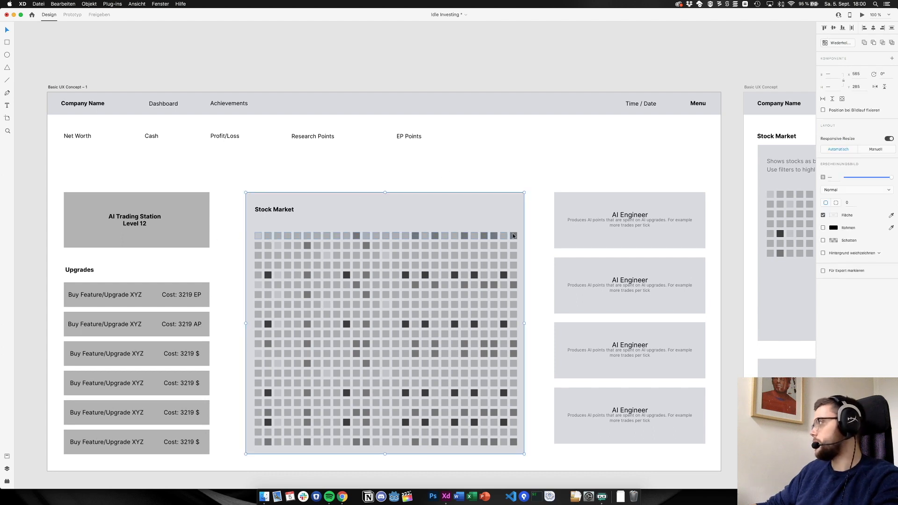
pyautogui.click(241, 250)
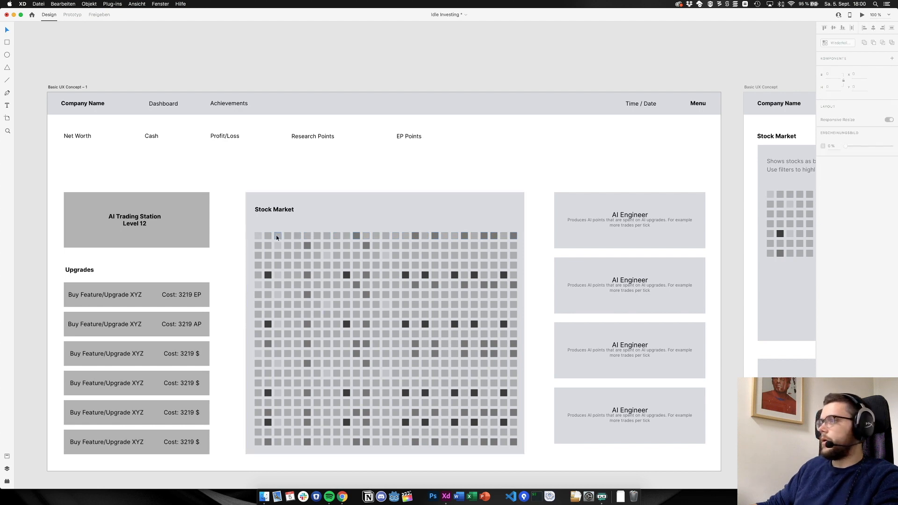
pyautogui.scroll(2, 276, 235)
pyautogui.scroll(3, 276, 235)
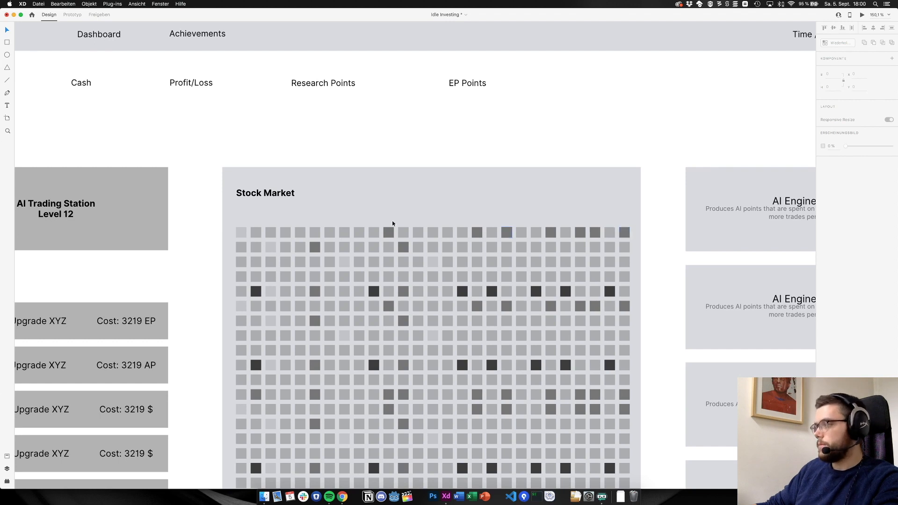
pyautogui.scroll(-5, 390, 226)
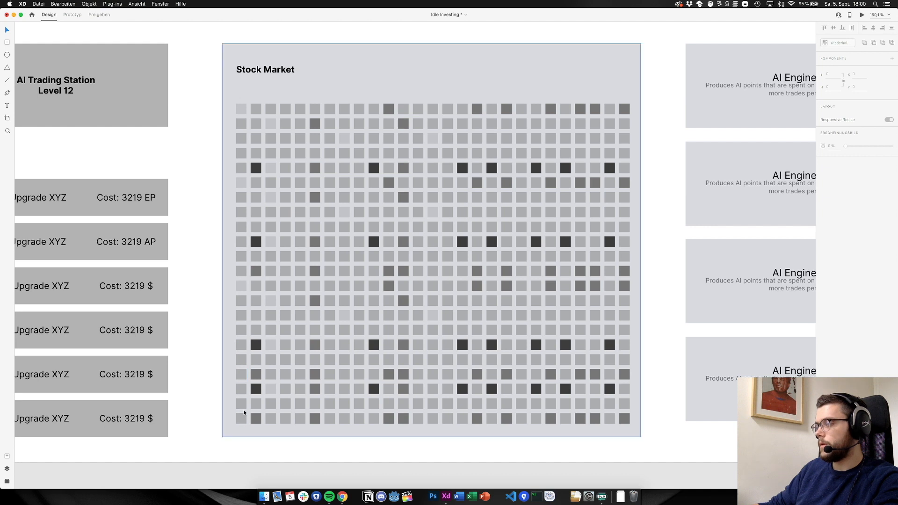
pyautogui.scroll(-3, 449, 220)
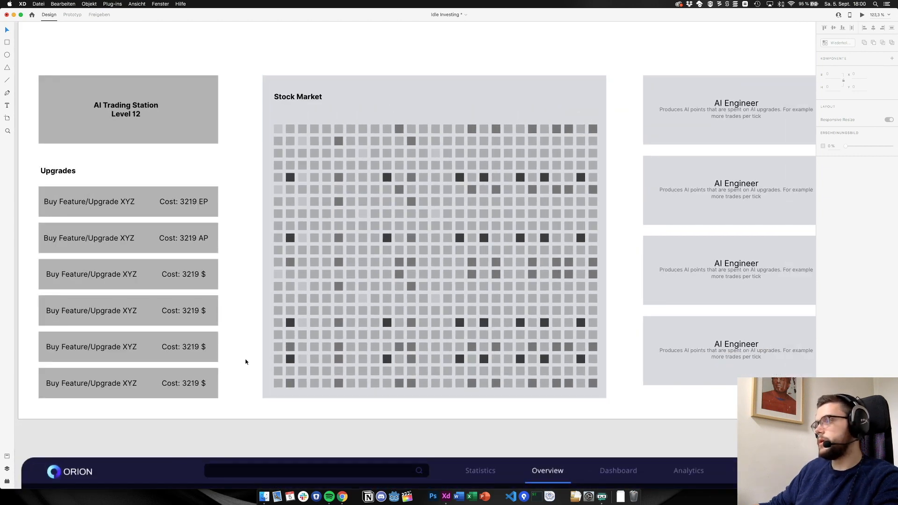
# Calculate 27*22 in Spotlight as the total number of stock squares, and close the search
pyautogui.press('super+space')
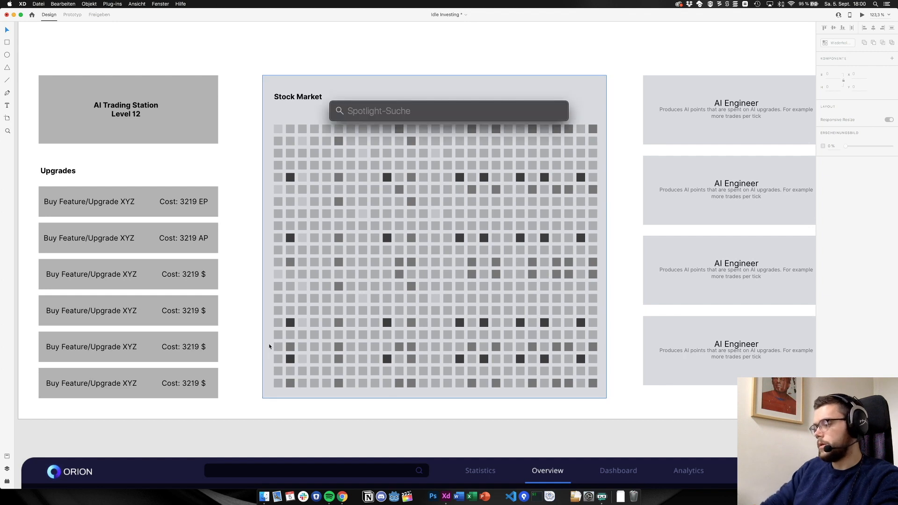
pyautogui.write('27*22')
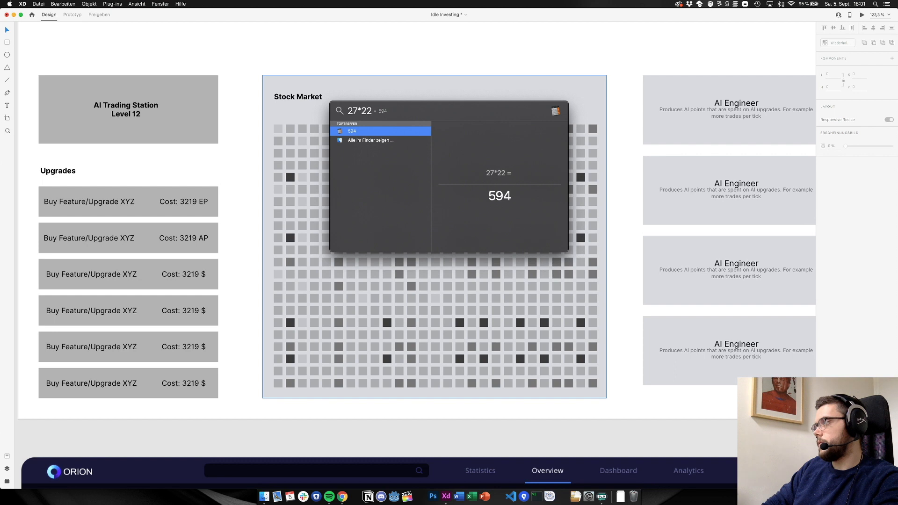
pyautogui.press('super+a')
pyautogui.press('BackSpace')
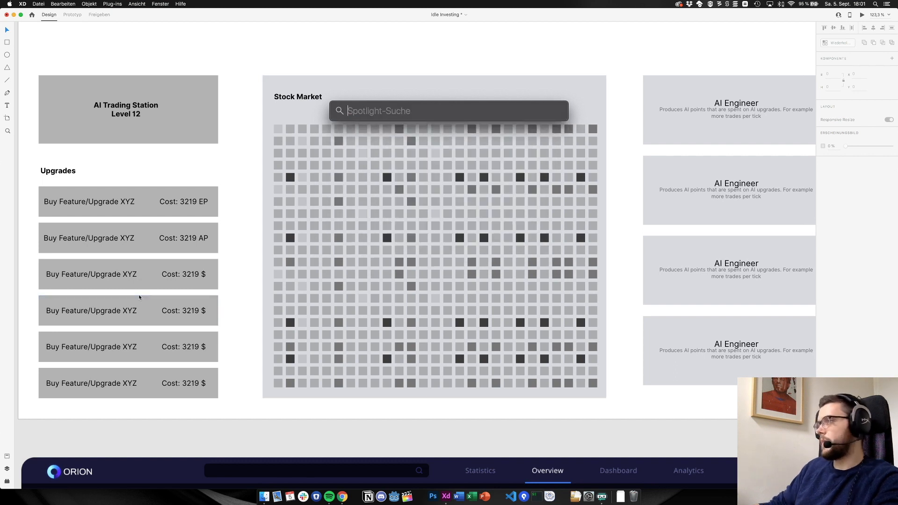
pyautogui.click(231, 160)
# Compare the rearranged Basic UX Concept – 1 wireframe with the Orion dashboard and the dark Web 1366 – 3 design
pyautogui.scroll(-1, 231, 162)
pyautogui.scroll(-3, 231, 162)
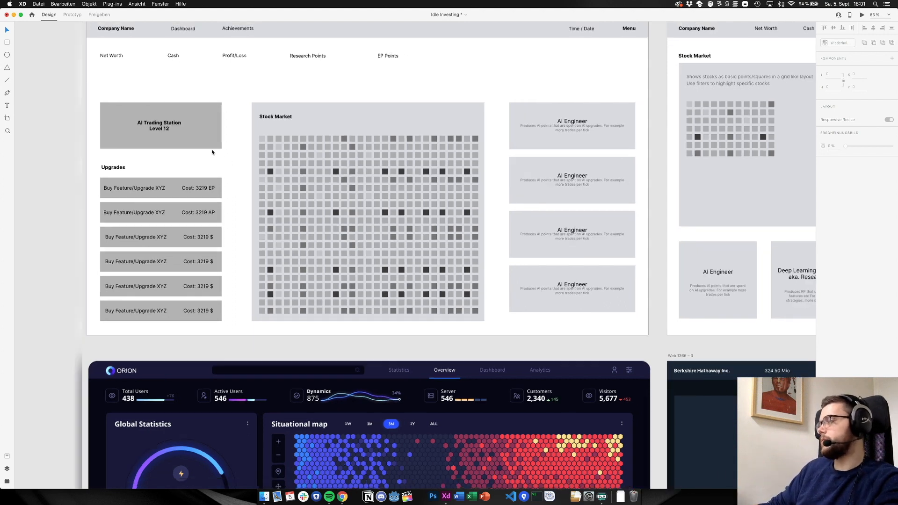
pyautogui.scroll(-3, 212, 152)
pyautogui.press('super+1')
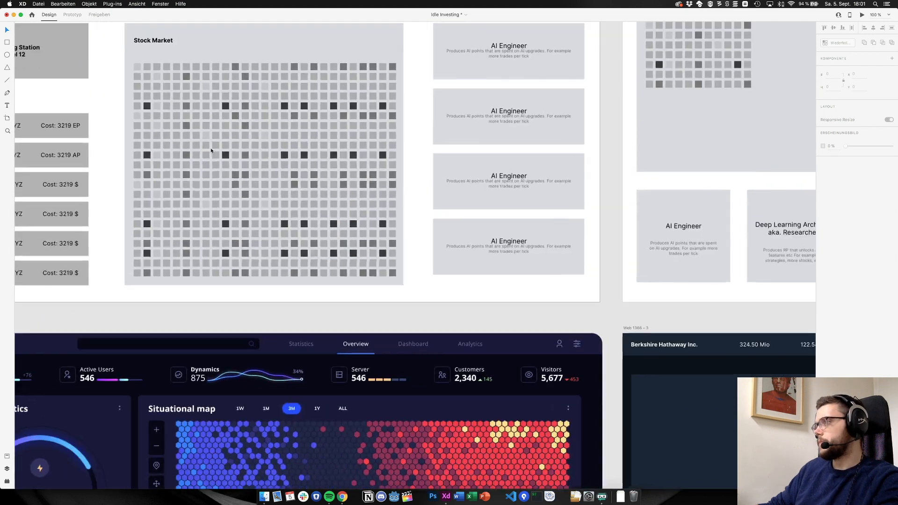
pyautogui.scroll(3, 211, 151)
pyautogui.hscroll(-2, 211, 151)
pyautogui.scroll(1, 242, 197)
pyautogui.hscroll(-1, 242, 196)
pyautogui.hscroll(1, 241, 196)
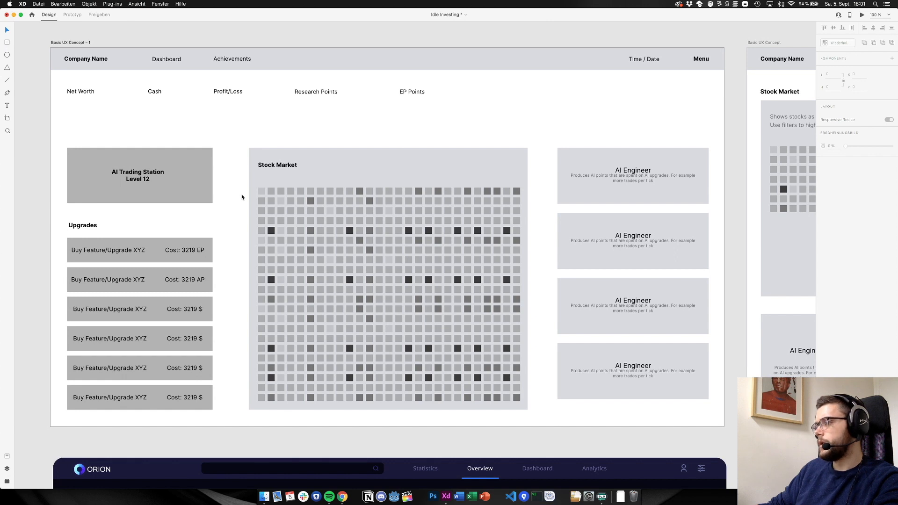
pyautogui.scroll(-10, 242, 197)
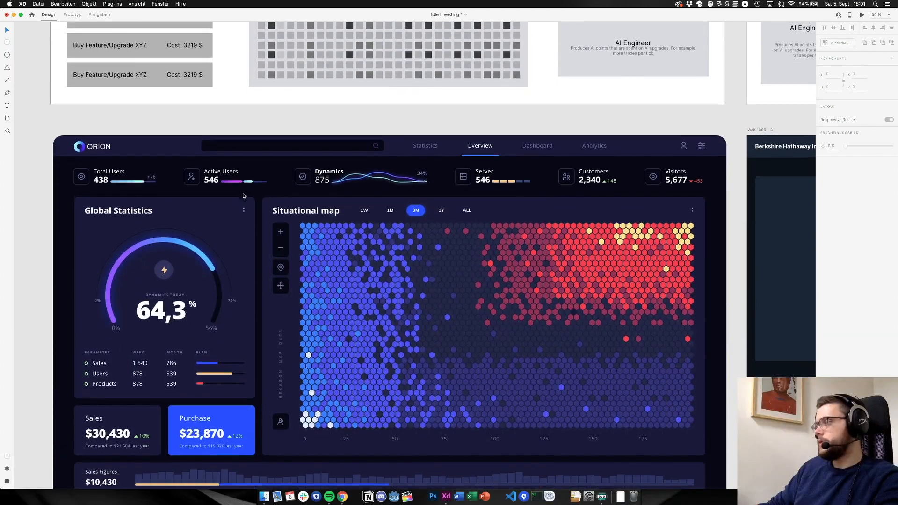
pyautogui.scroll(10, 208, 184)
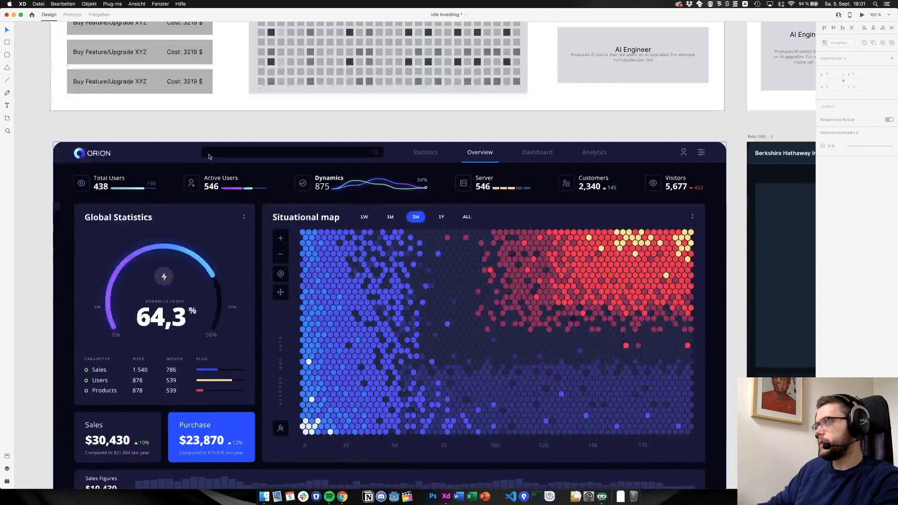
pyautogui.scroll(-9, 230, 286)
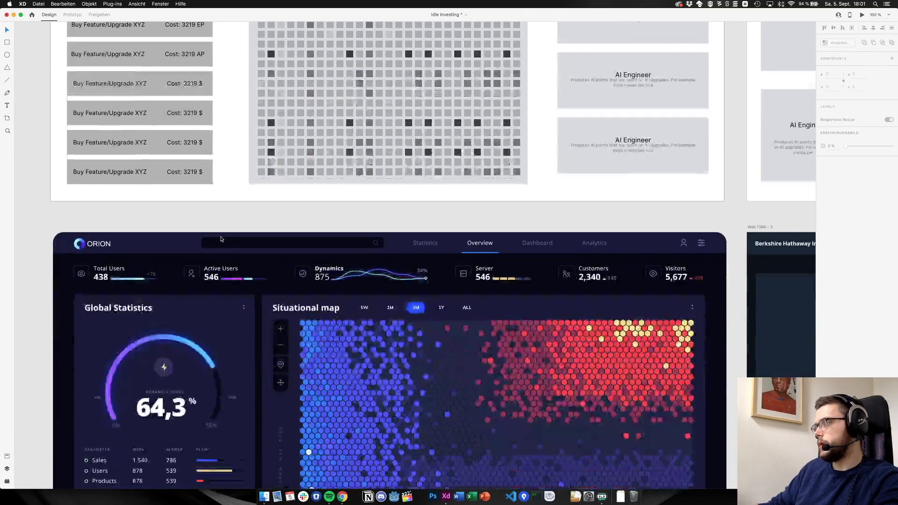
pyautogui.hscroll(15, 286, 334)
pyautogui.hscroll(-9, 283, 334)
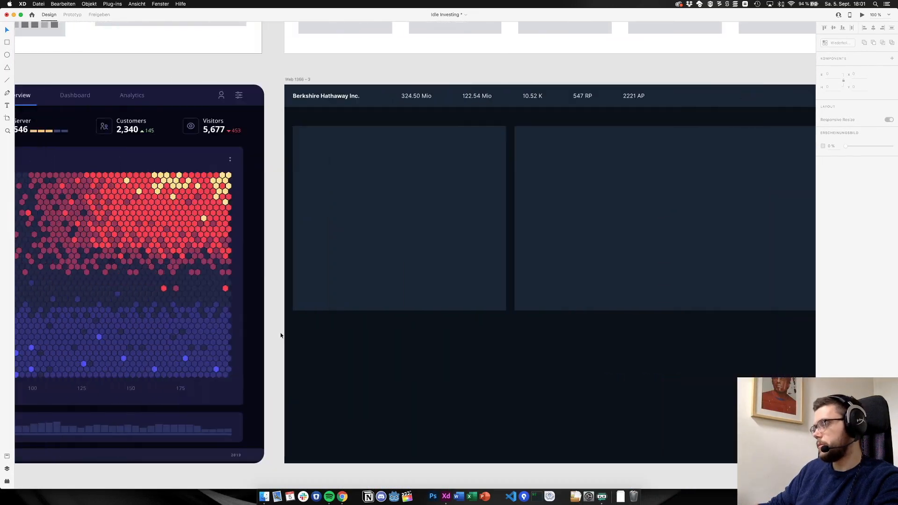
# Move the smaller empty panel of Web 1366 – 3 to about X 54, Y 277 and show the layout grids of the artboards
pyautogui.hscroll(10, 279, 333)
pyautogui.hscroll(2, 280, 333)
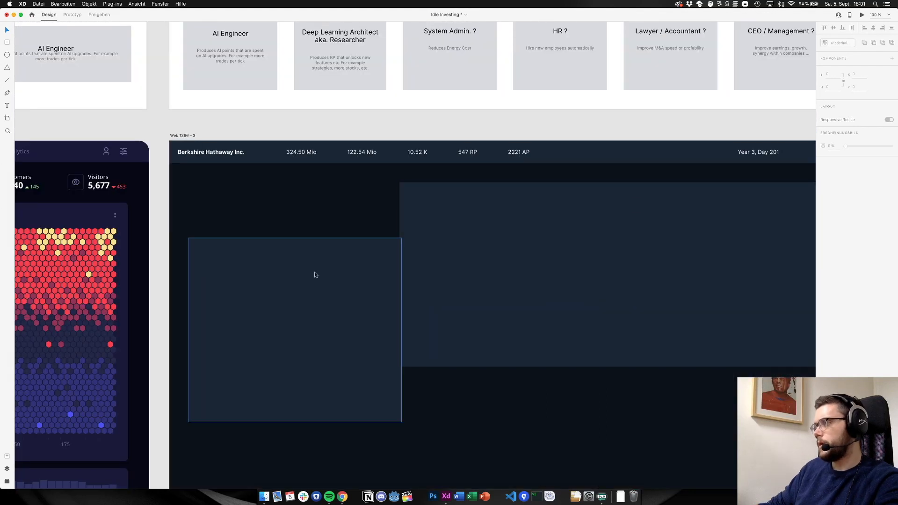
pyautogui.click(315, 273)
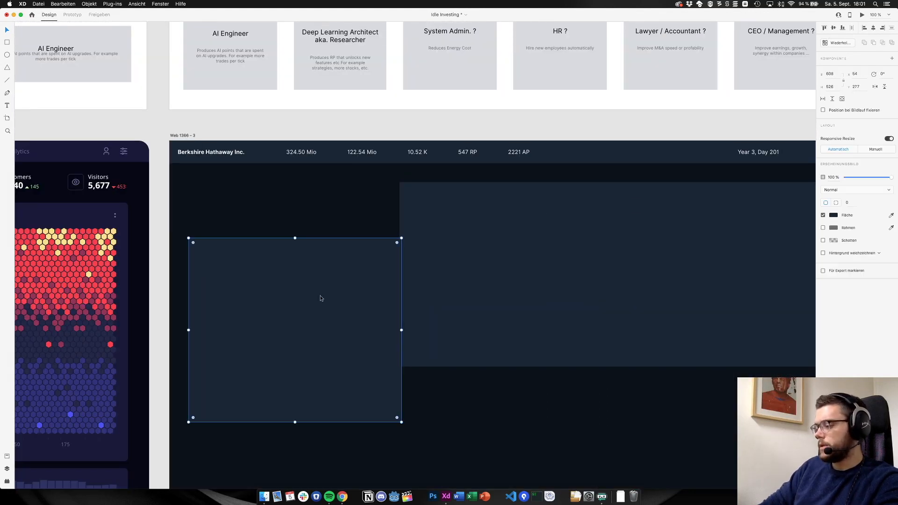
pyautogui.press('super+shift+apostrophe')
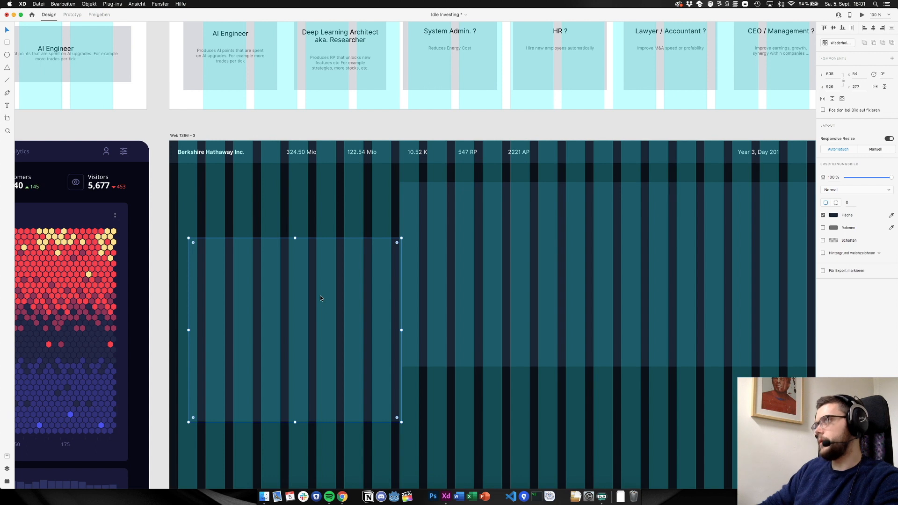
pyautogui.scroll(-1, 320, 278)
pyautogui.hscroll(1, 320, 278)
pyautogui.hscroll(2, 320, 277)
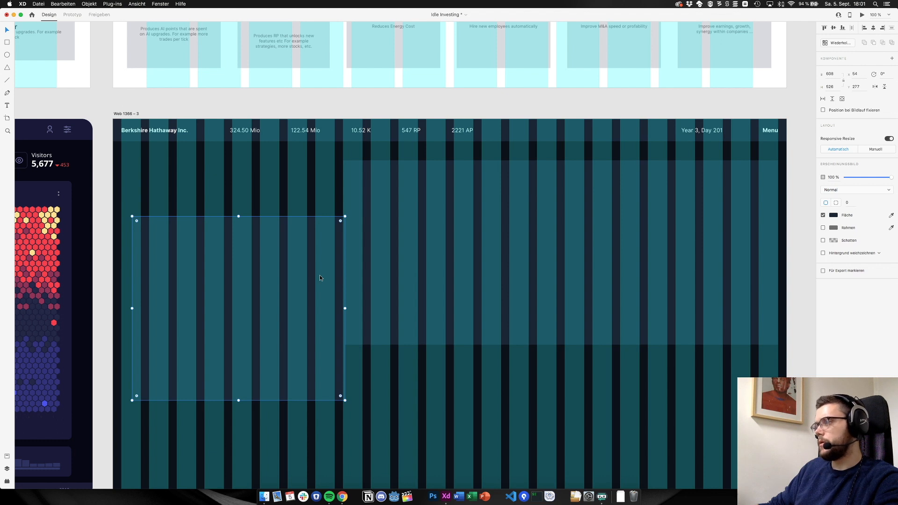
# Move the smaller empty panel of Web 1366 – 3 to X 24, Y 118, aligned with the larger panel
pyautogui.moveTo(319, 278); pyautogui.dragTo(308, 220)
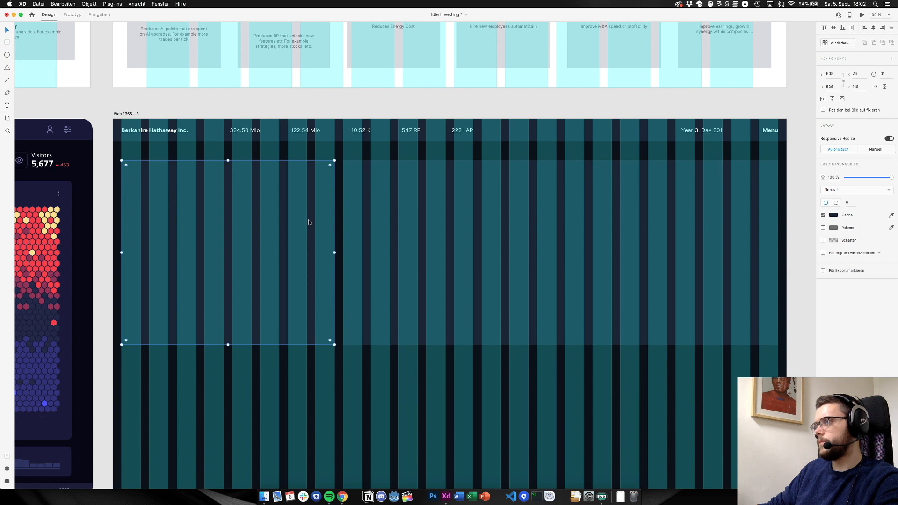
# Compare the Basic UX Concept – 1 wireframe and its column grid with the Orion dashboard's panel layout
pyautogui.scroll(10, 307, 371)
pyautogui.hscroll(-15, 307, 370)
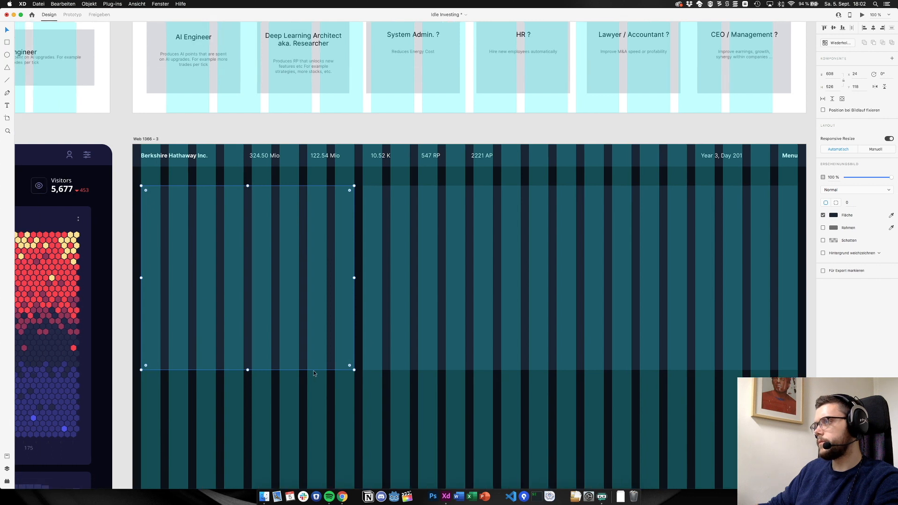
pyautogui.hscroll(-5, 158, 316)
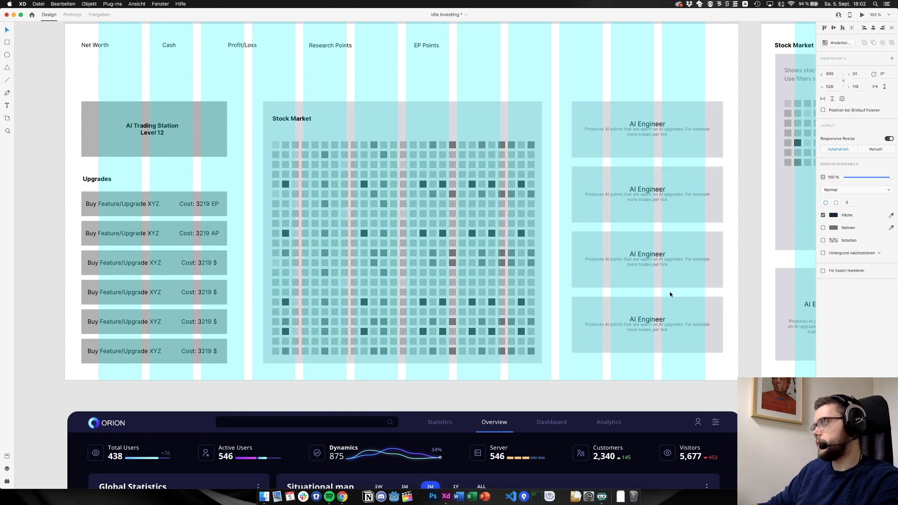
pyautogui.scroll(1, 662, 263)
pyautogui.scroll(5, 662, 263)
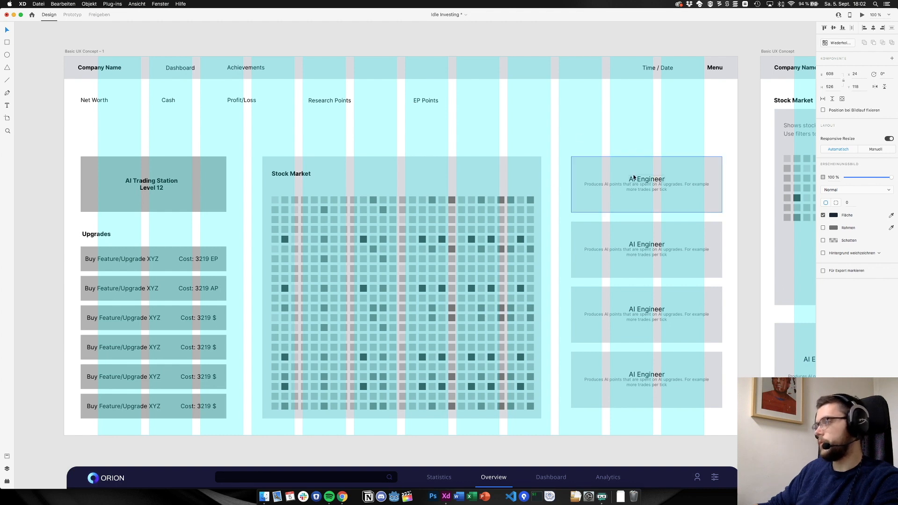
pyautogui.press('a')
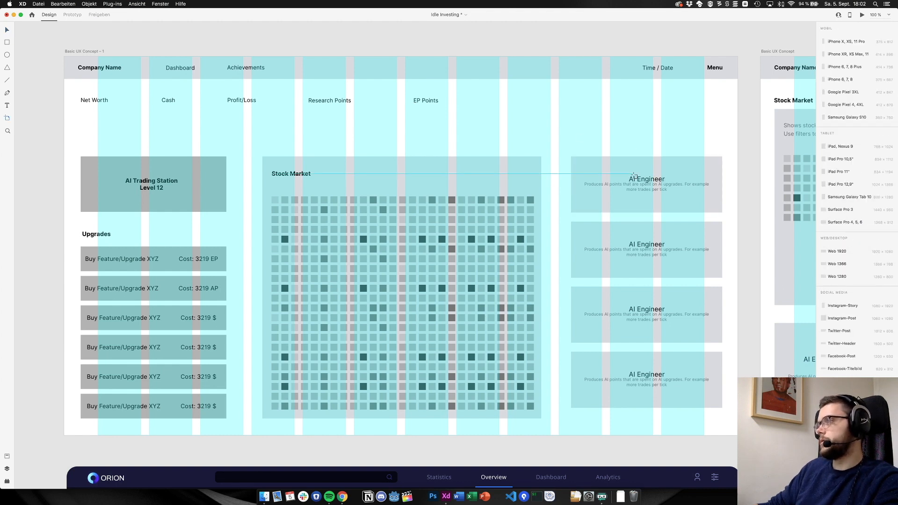
pyautogui.scroll(-10, 545, 146)
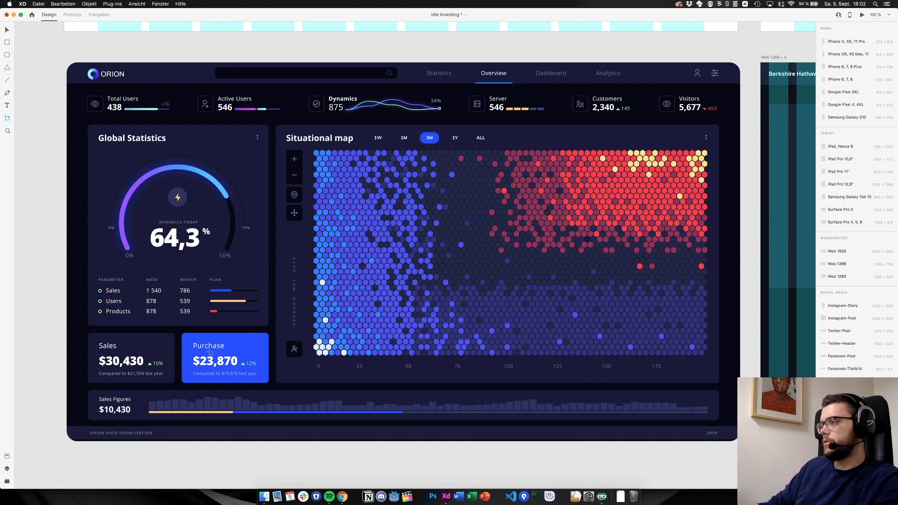
pyautogui.scroll(10, 367, 303)
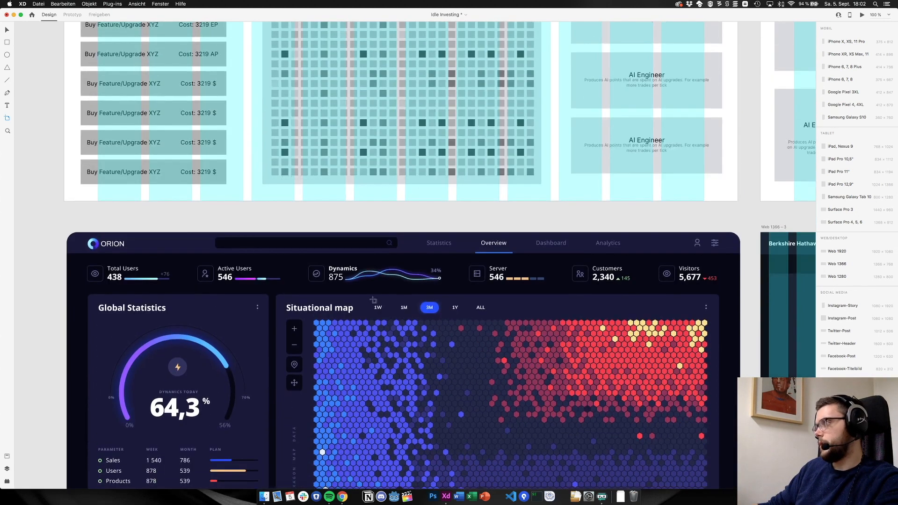
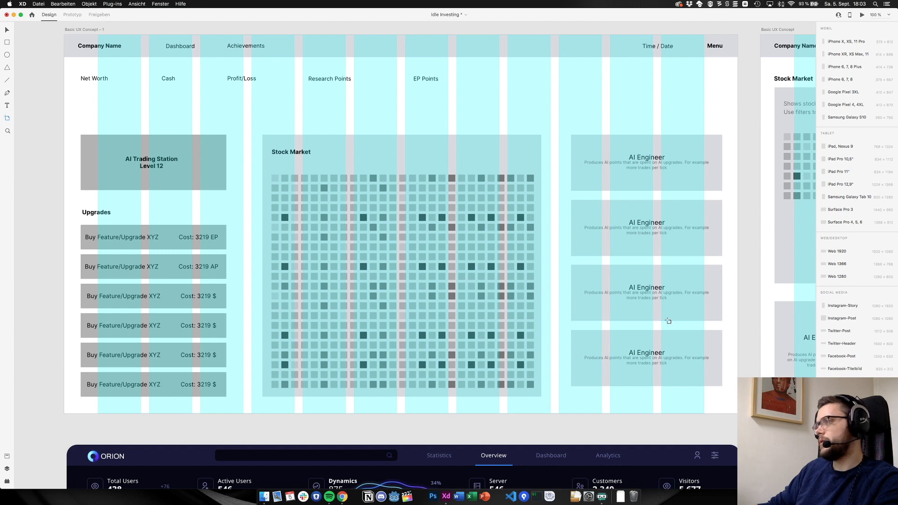
# Switch to Chrome and open the Grid Calculator site in a new browser tab
pyautogui.press('super+Tab')
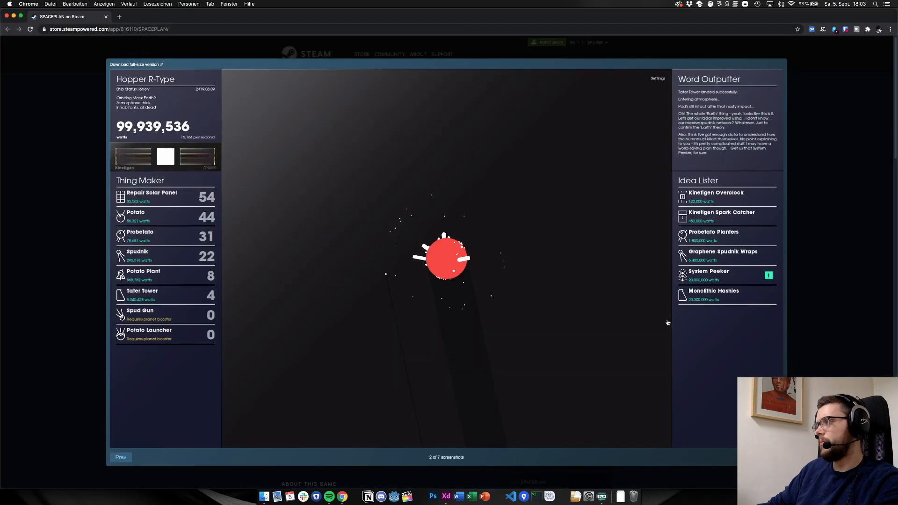
pyautogui.click(118, 18)
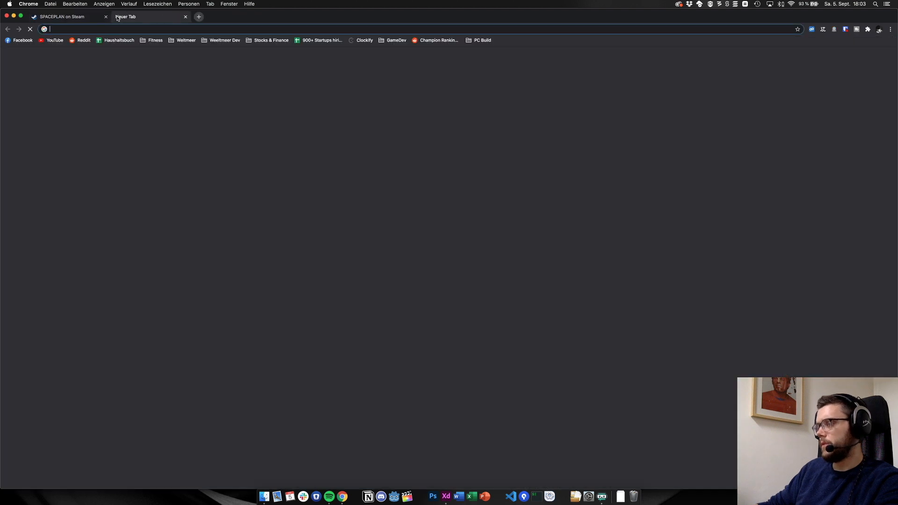
pyautogui.write('grid')
pyautogui.press('Return')
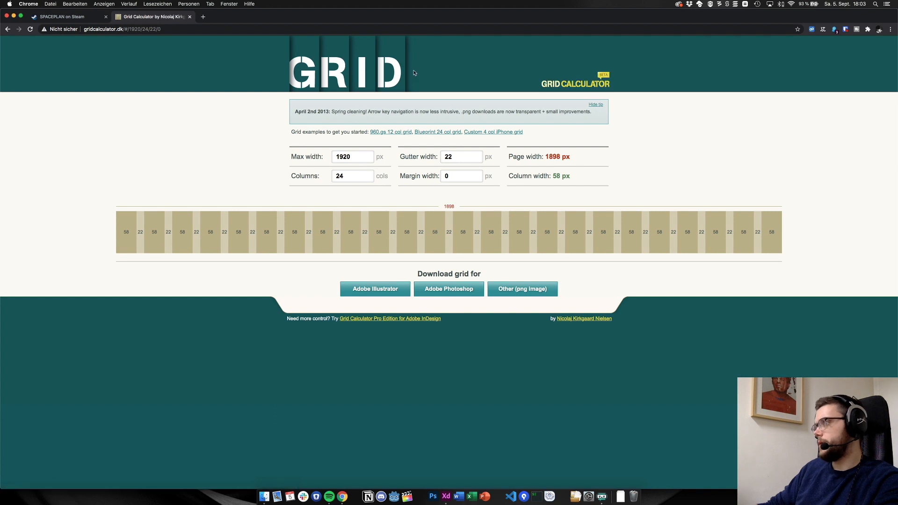
# Switch to Adobe XD to check the layout grid settings of Basic UX Concept – 1 and its Stock Market panel, and return to the Grid Calculator
pyautogui.press('super+Tab')
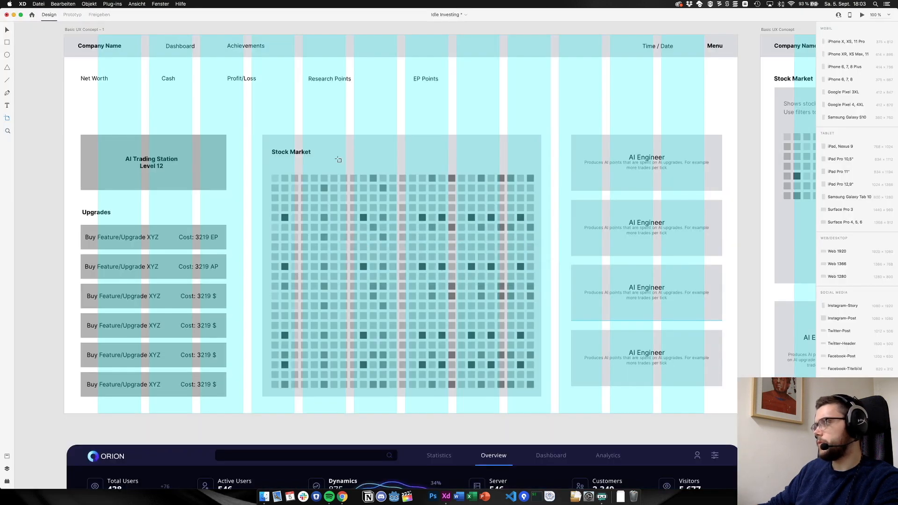
pyautogui.scroll(2, 338, 160)
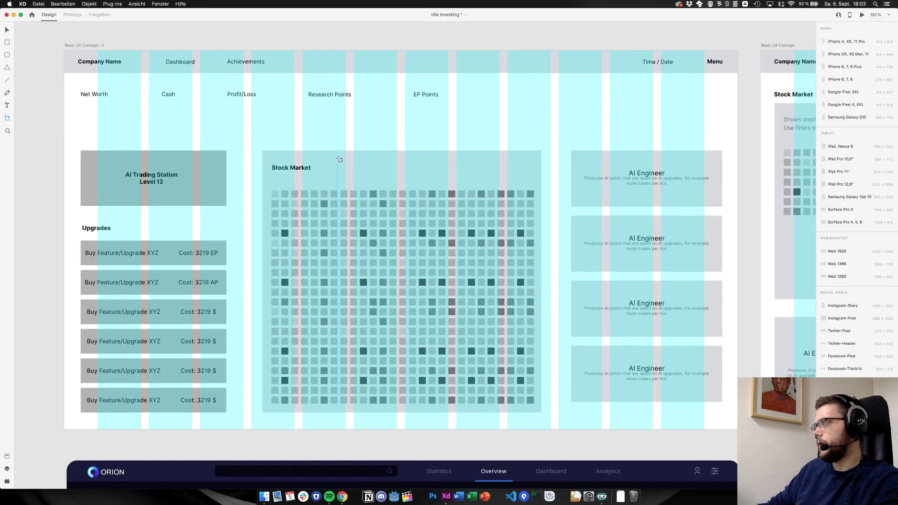
pyautogui.press('v')
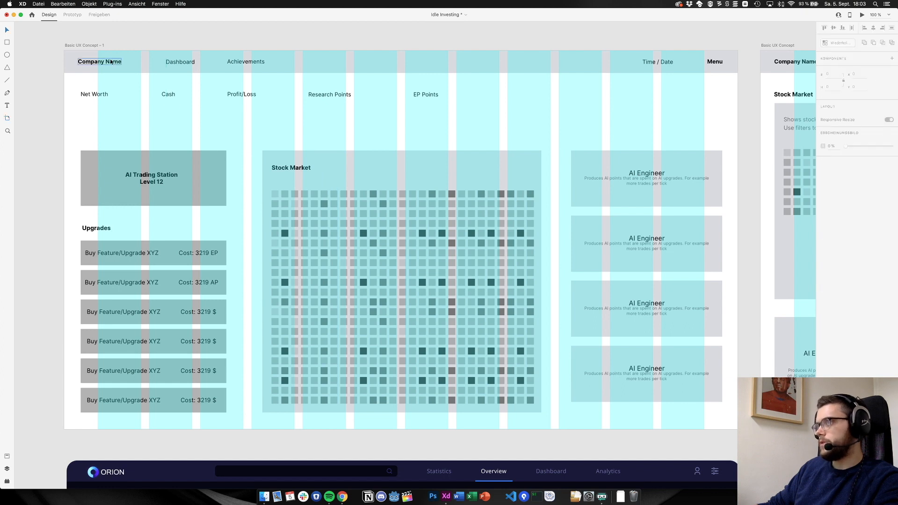
pyautogui.click(95, 46)
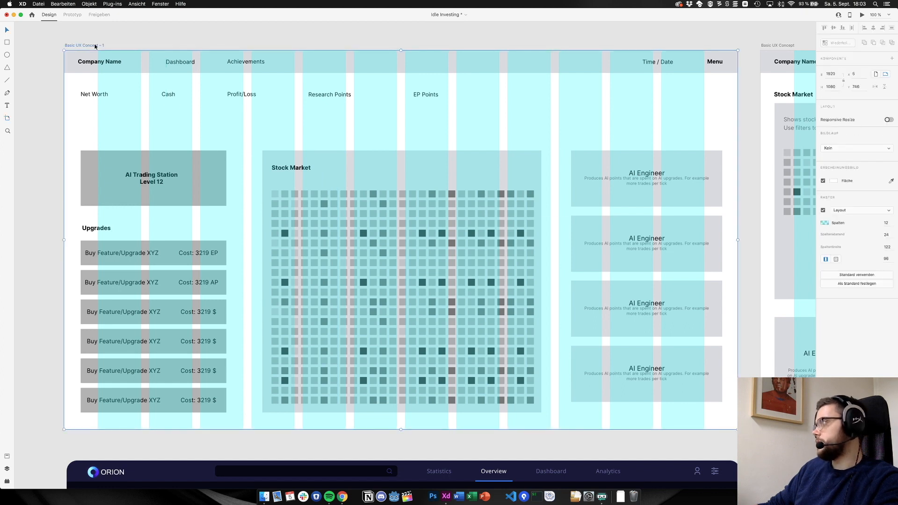
pyautogui.press('super+Tab')
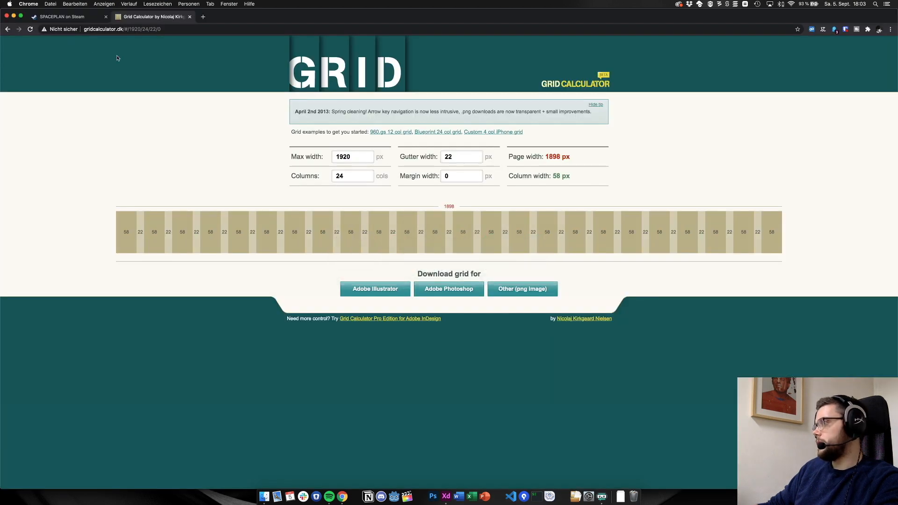
pyautogui.click(355, 177)
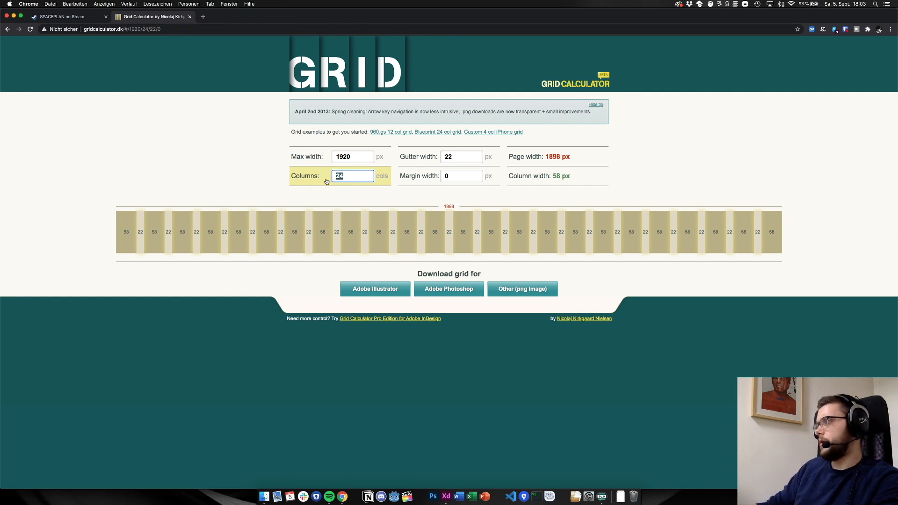
pyautogui.click(465, 156)
pyautogui.press('super+Tab')
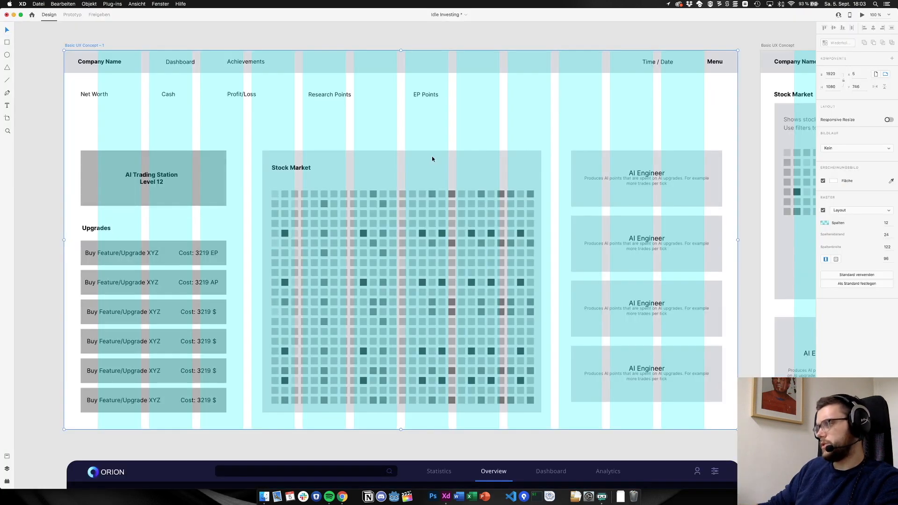
pyautogui.click(432, 159)
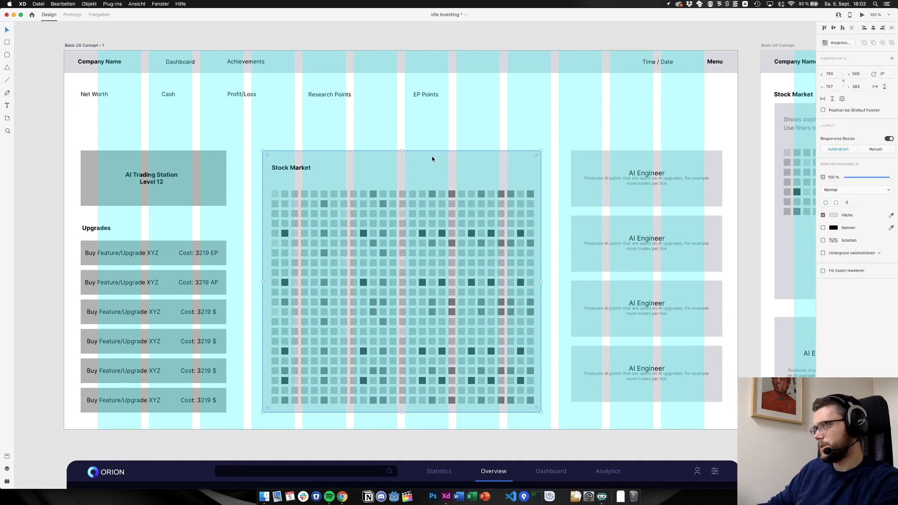
pyautogui.press('super+Tab')
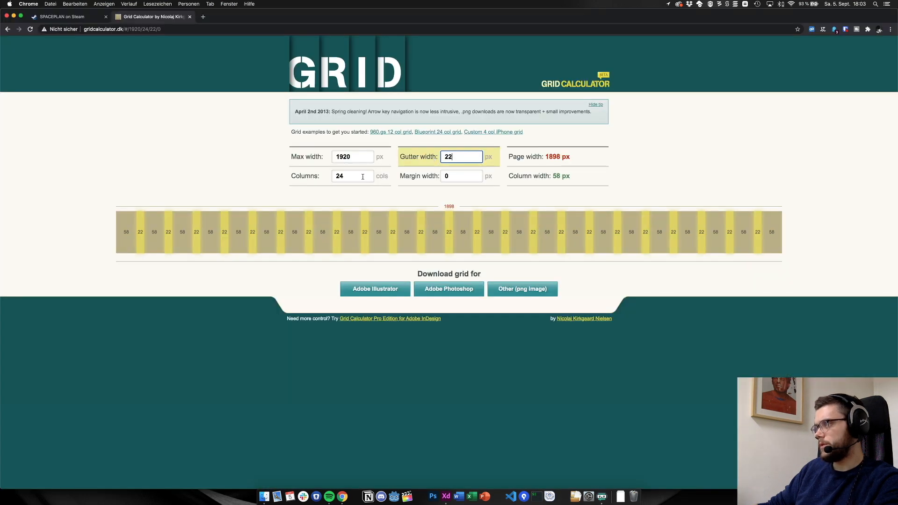
# Set the Grid Calculator to 8 columns with a margin width of 3 px
pyautogui.click(326, 179)
pyautogui.write('8')
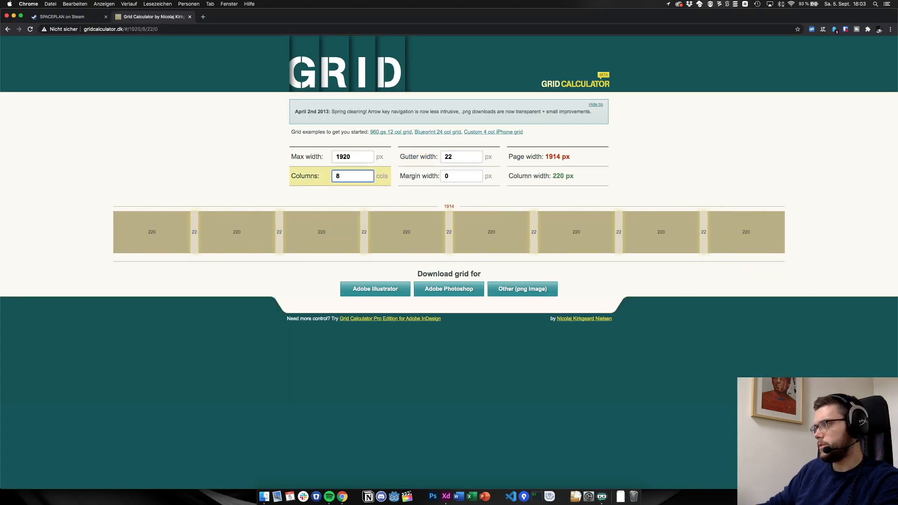
pyautogui.click(463, 156)
pyautogui.click(456, 177)
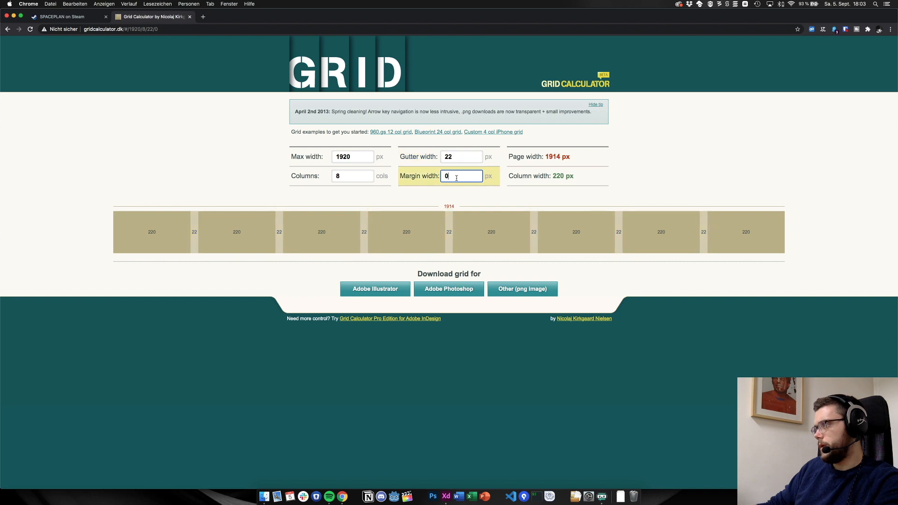
pyautogui.write('3')
# Switch to Adobe XD, check Web 1366 – 3 against the calculated grid, and hide the layout grids of the artboards
pyautogui.press('super+Tab')
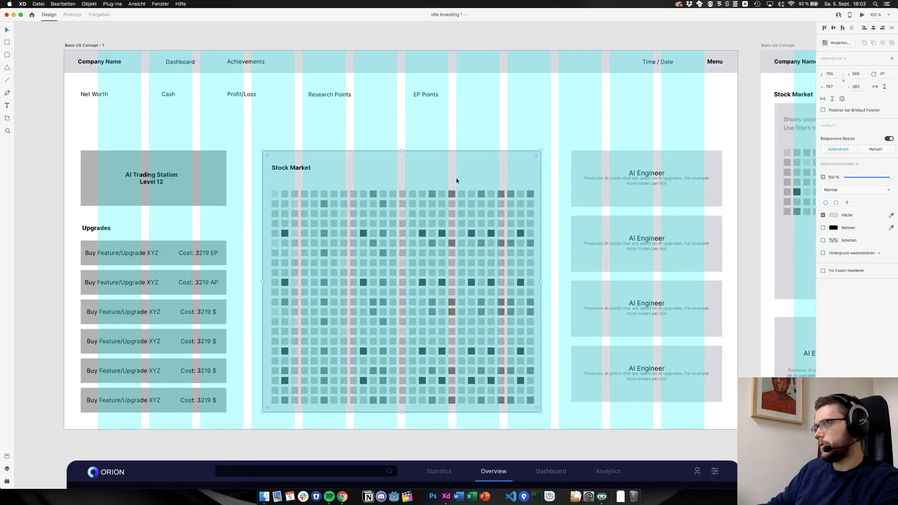
pyautogui.scroll(-7, 418, 221)
pyautogui.hscroll(5, 418, 221)
pyautogui.hscroll(4, 417, 221)
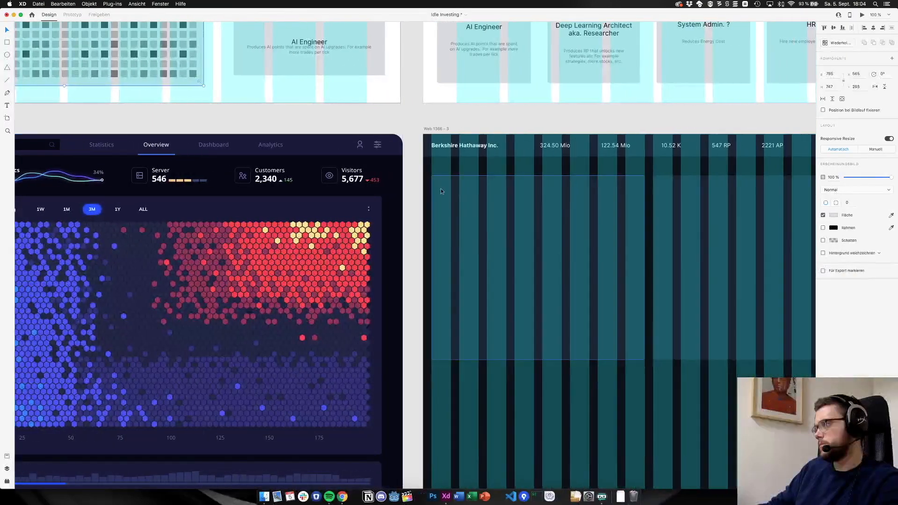
pyautogui.moveTo(423, 189); pyautogui.dragTo(430, 209)
pyautogui.press('super+Tab')
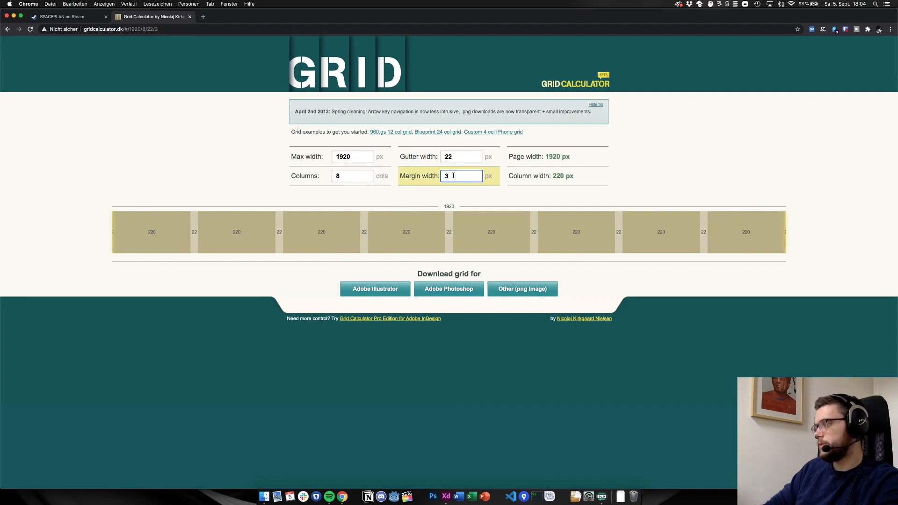
pyautogui.press('super+Tab')
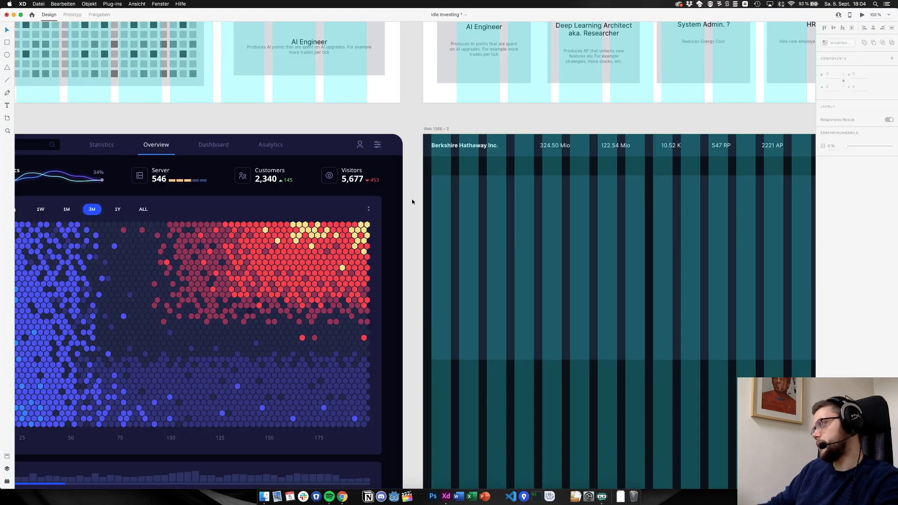
pyautogui.press('super+shift+apostrophe')
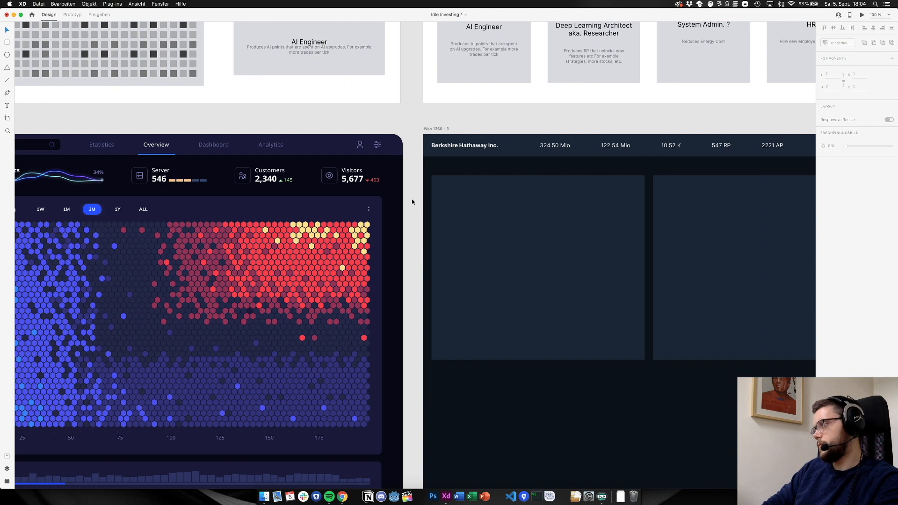
# Try placing a copy of the Berkshire Hathaway Inc. title between the header bar and the smaller panel of Web 1366 – 3
pyautogui.hscroll(8, 409, 200)
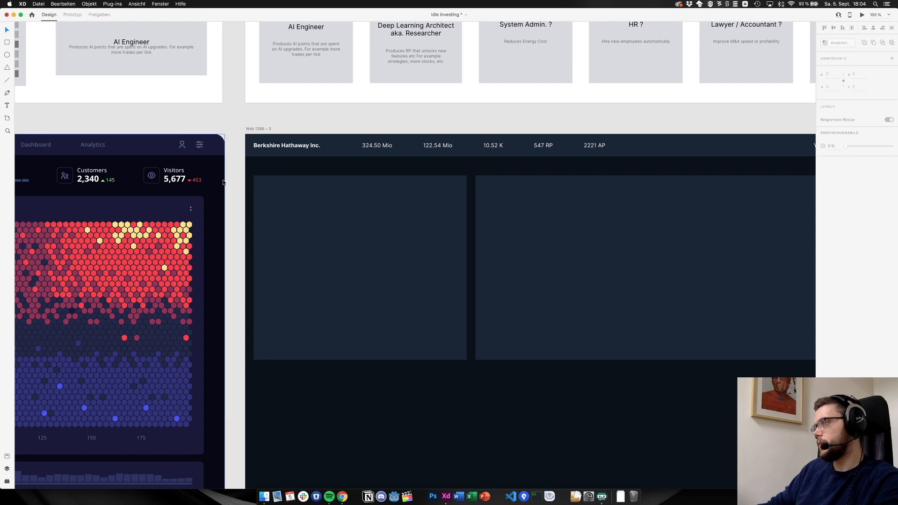
pyautogui.moveTo(279, 146); pyautogui.dragTo(280, 166)
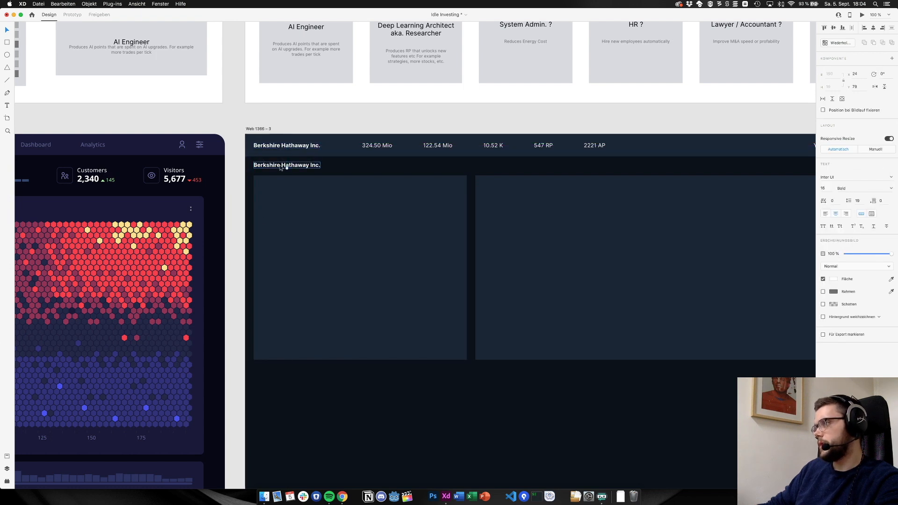
pyautogui.click(232, 158)
pyautogui.hscroll(-10, 232, 158)
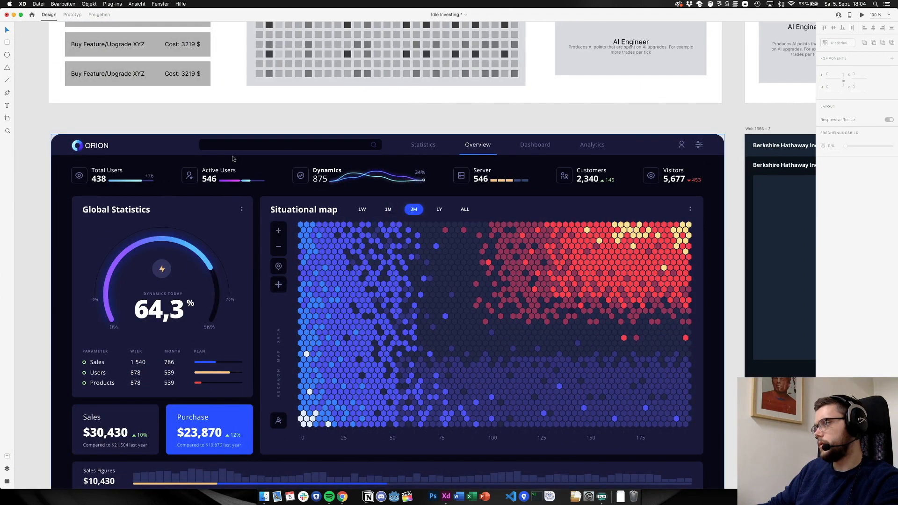
pyautogui.hscroll(10, 232, 158)
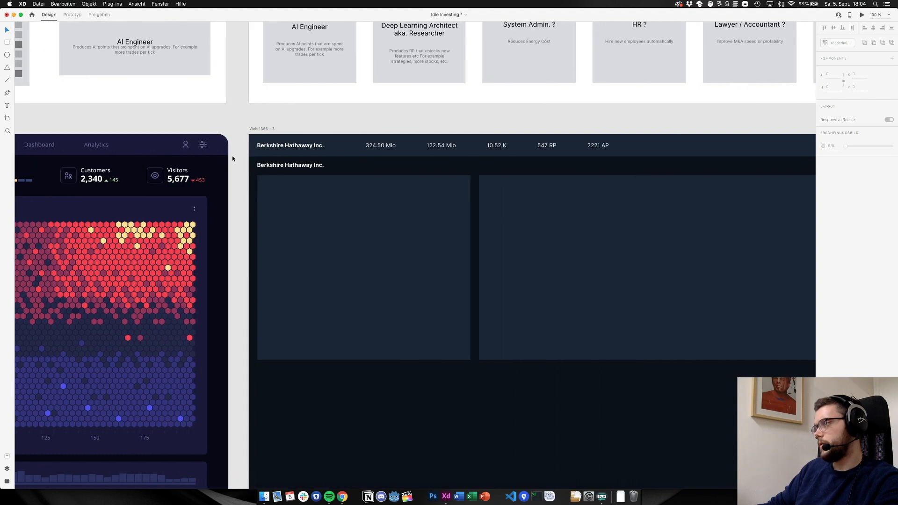
pyautogui.click(282, 166)
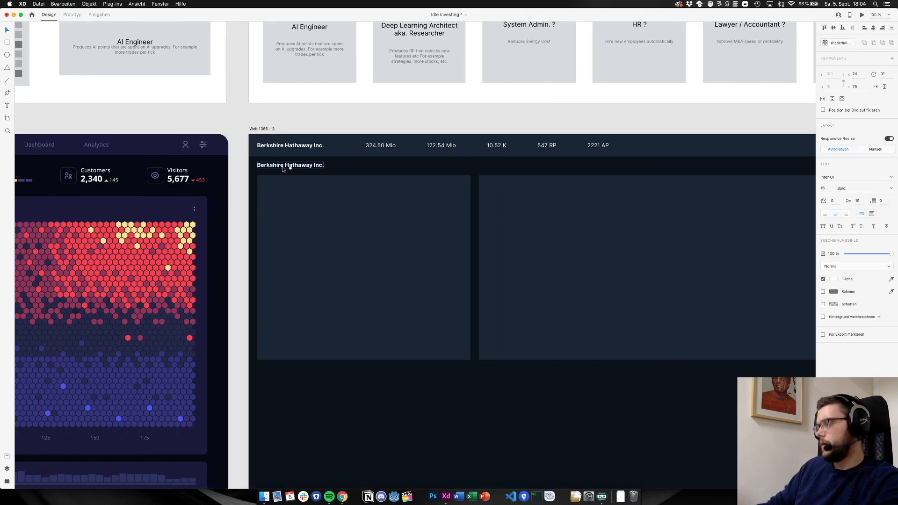
pyautogui.press('Delete')
# Switch to the Grid Calculator in Chrome and set the margin width to 24 px
pyautogui.press('super+Tab')
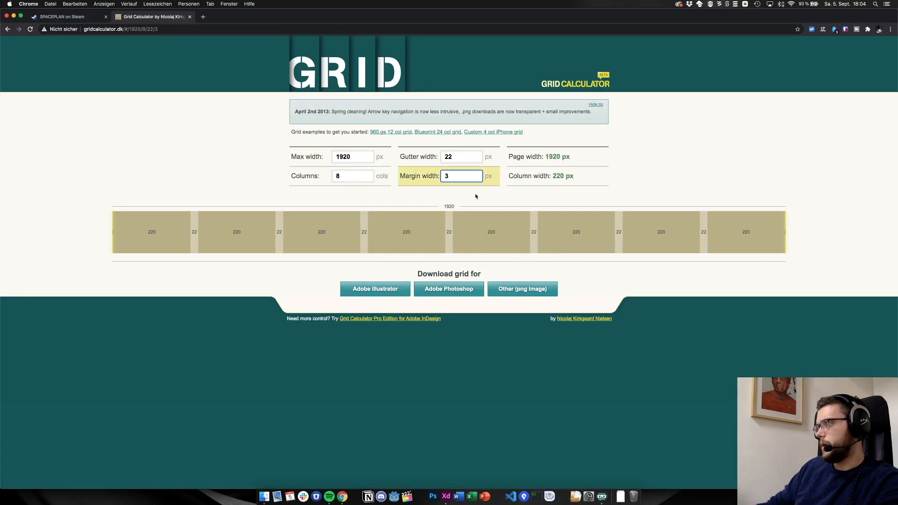
pyautogui.write('25')
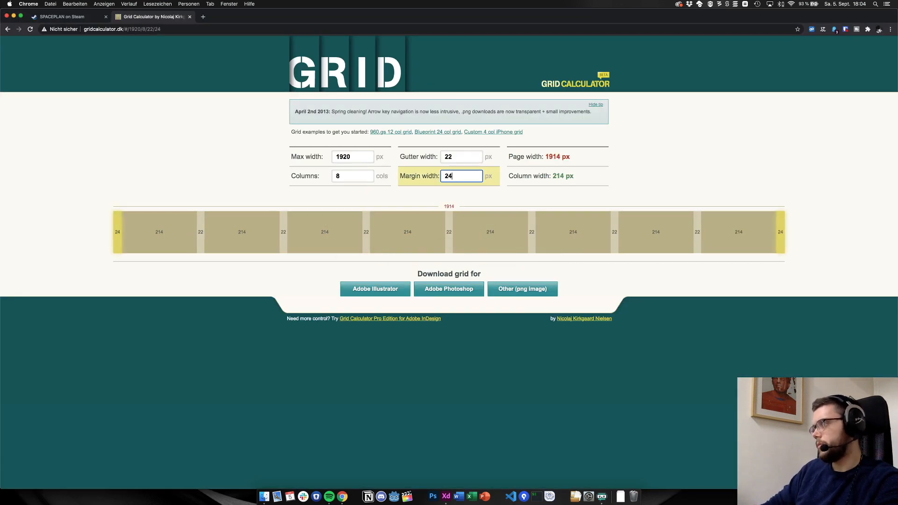
pyautogui.press('BackSpace')
pyautogui.write('4')
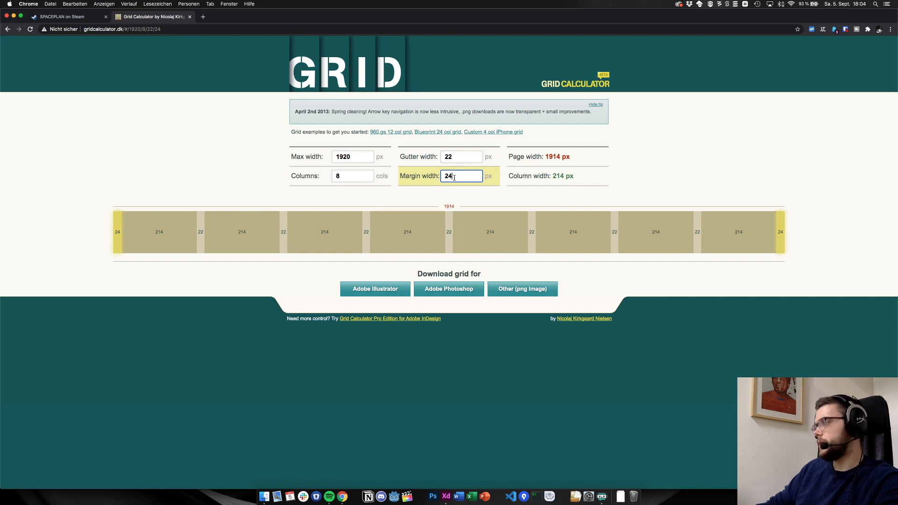
# Set the gutter width of the calculated grid to 24 px
pyautogui.moveTo(454, 157); pyautogui.dragTo(439, 160)
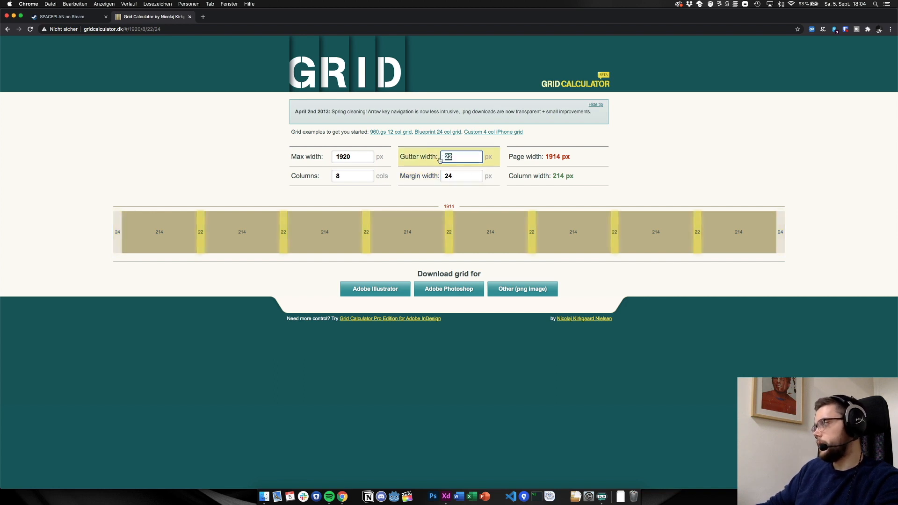
pyautogui.write('24')
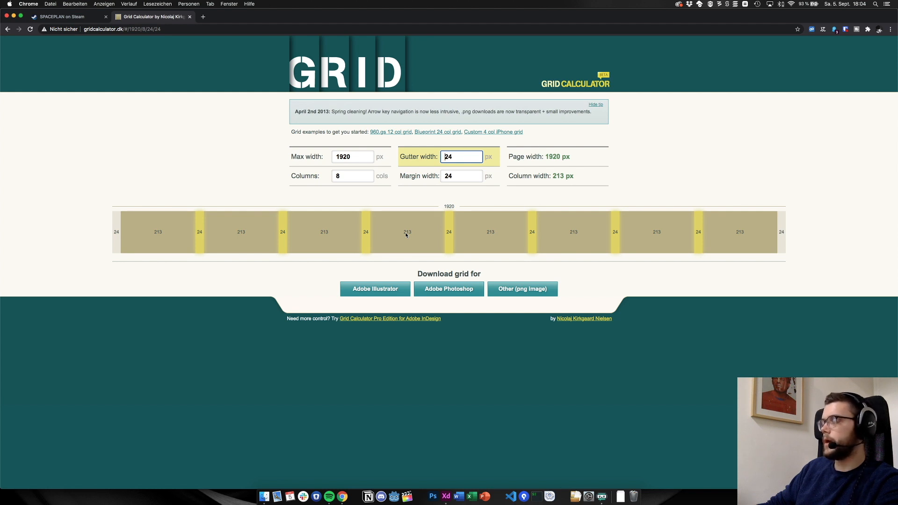
# Raise the column count one at a time up to 23 to compare the resulting page and column widths
pyautogui.moveTo(349, 177); pyautogui.dragTo(323, 177)
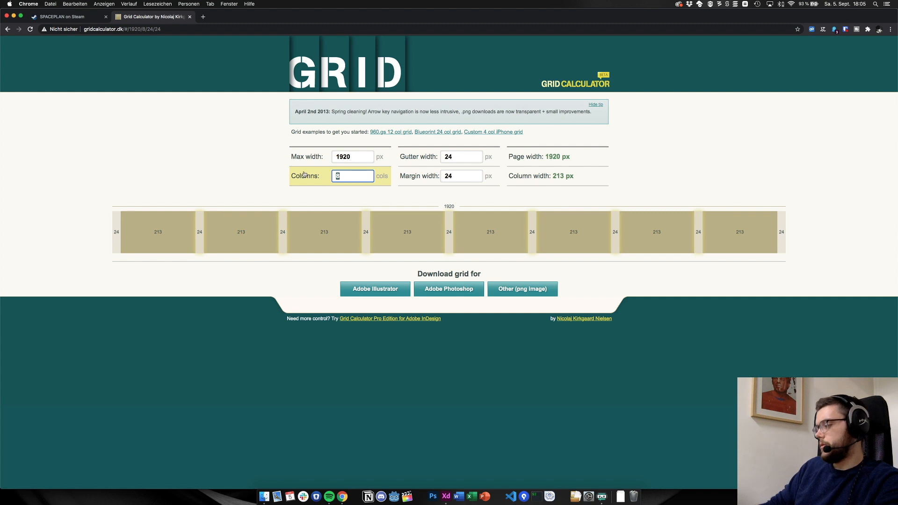
pyautogui.press('Up')
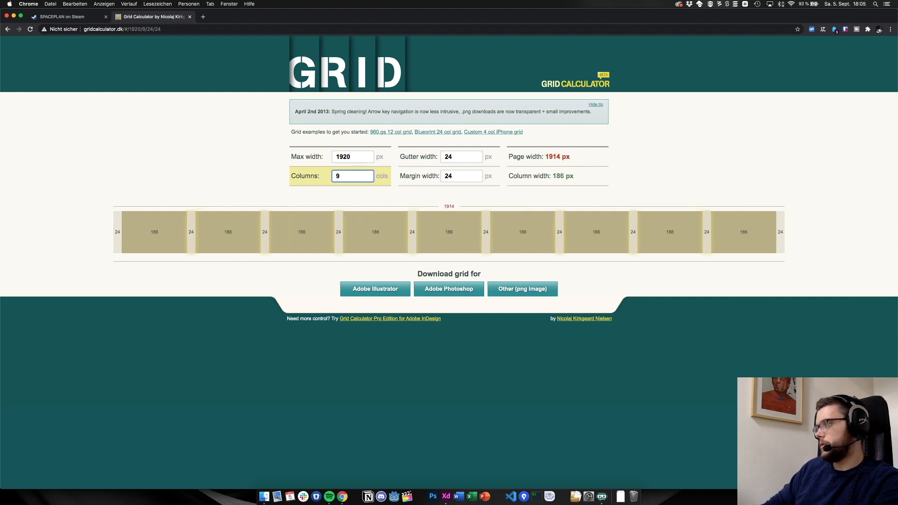
pyautogui.press('Up')
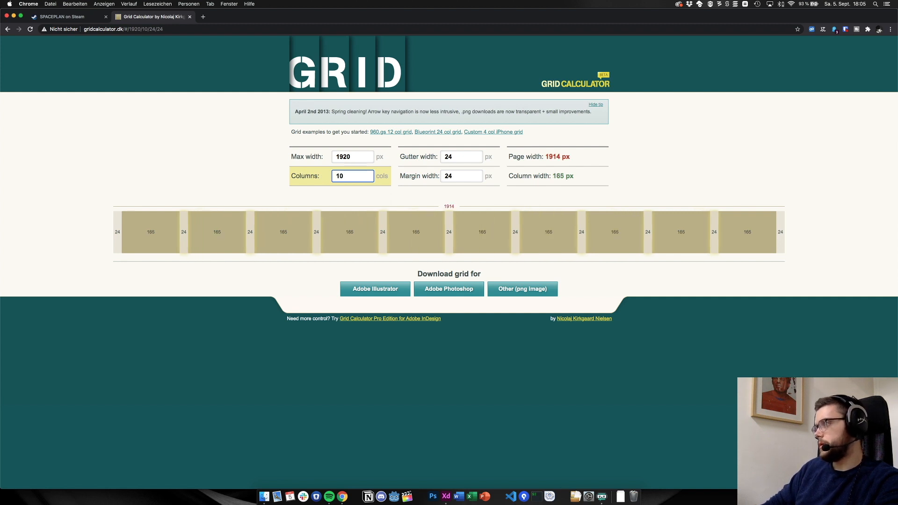
pyautogui.press('Up')
pyautogui.press('Up')
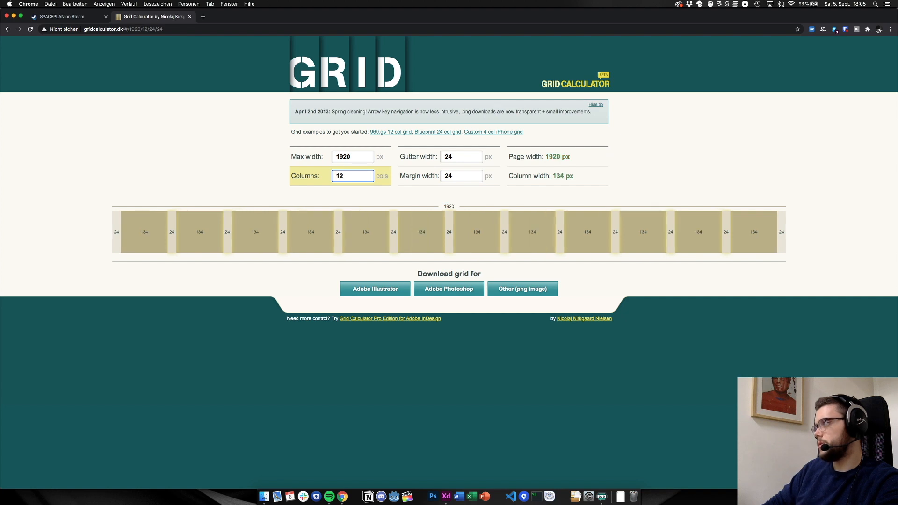
pyautogui.press('Up')
pyautogui.press('Up')
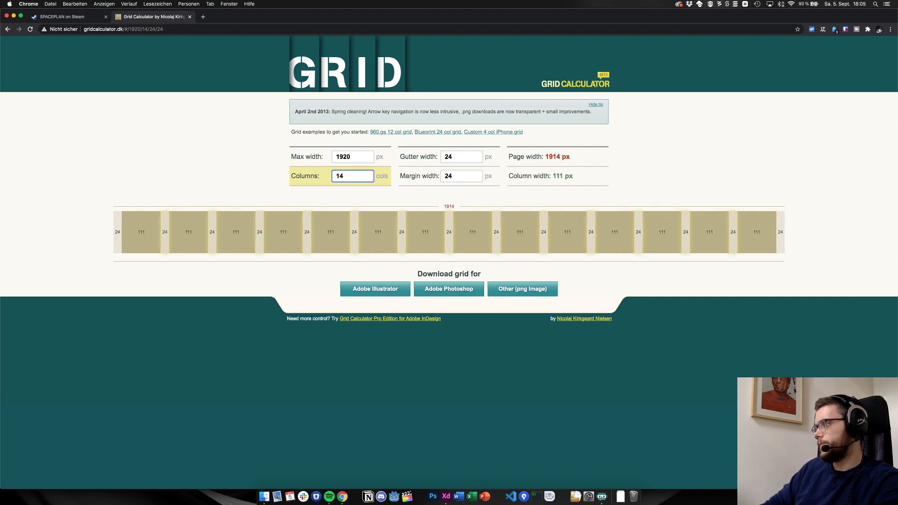
pyautogui.press('Up')
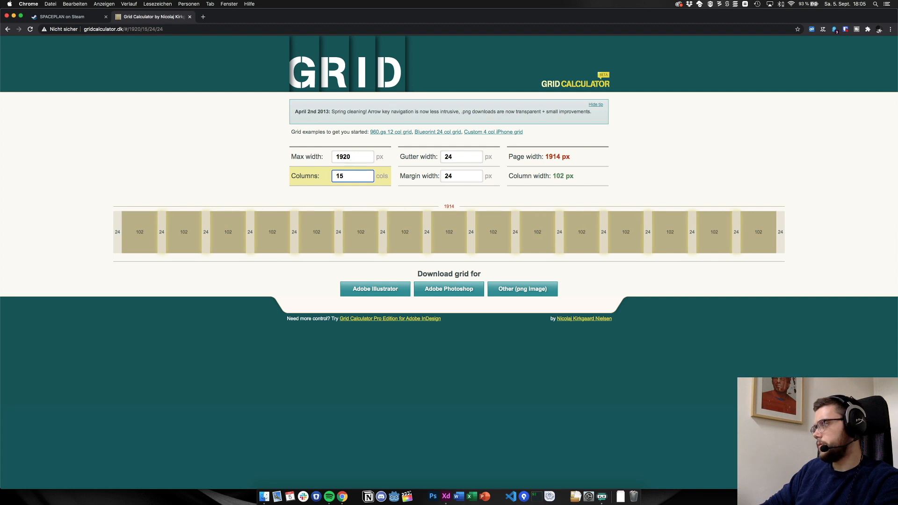
pyautogui.press('Up')
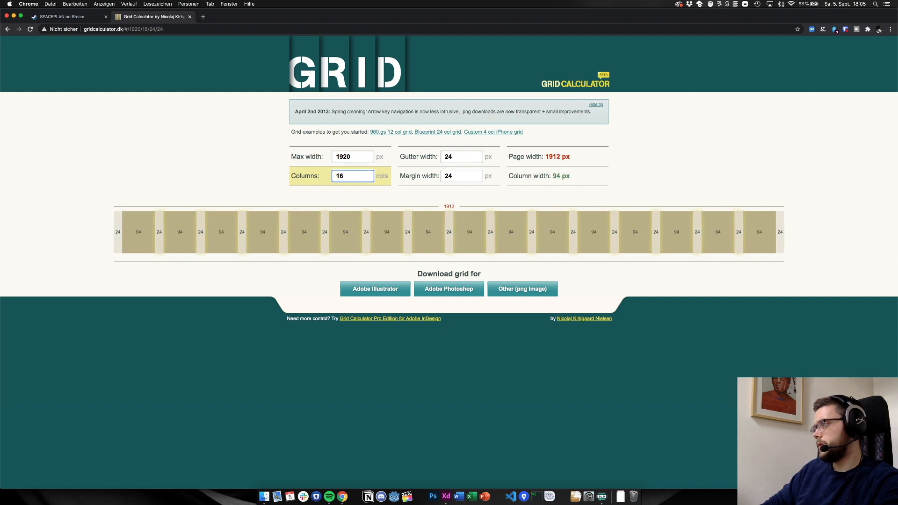
pyautogui.press('Up')
pyautogui.press('Up')
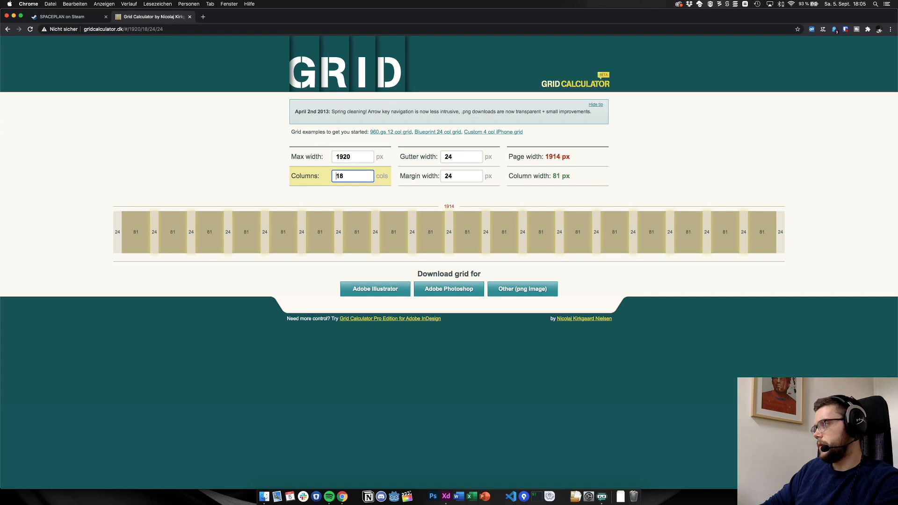
pyautogui.press('Up')
pyautogui.press('Up')
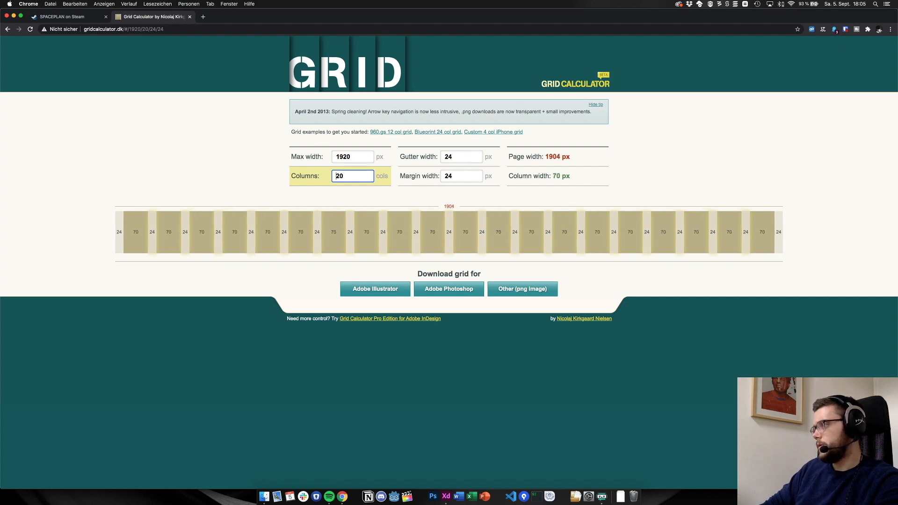
pyautogui.press('Up')
pyautogui.press('Up')
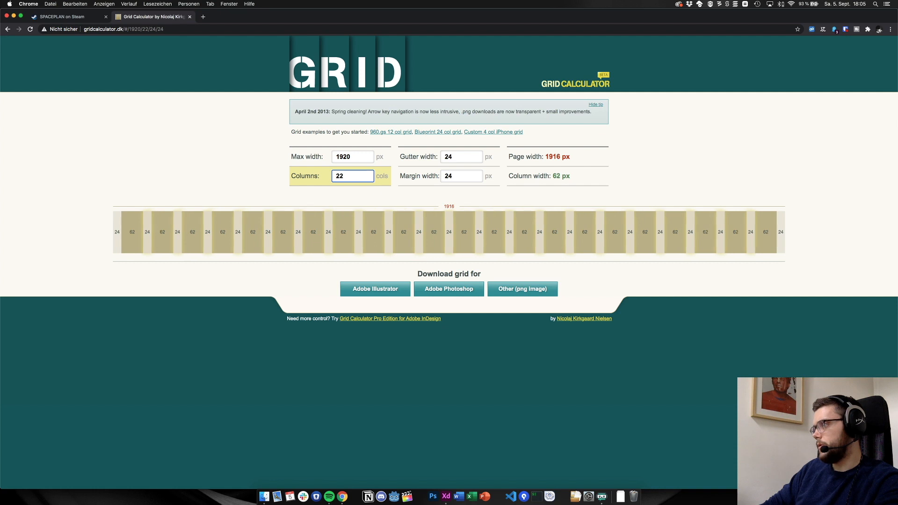
pyautogui.press('Up')
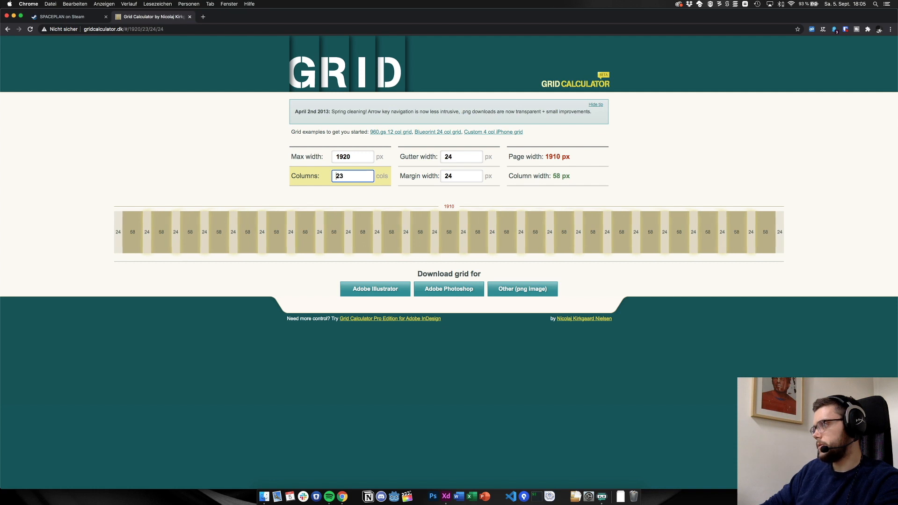
# Set the number of grid columns to 24
pyautogui.press('Up')
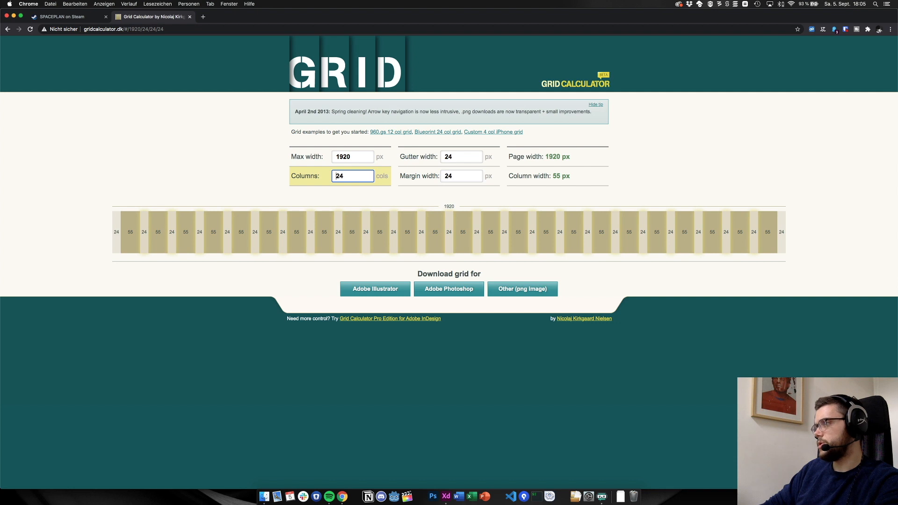
pyautogui.press('Down')
pyautogui.press('Up')
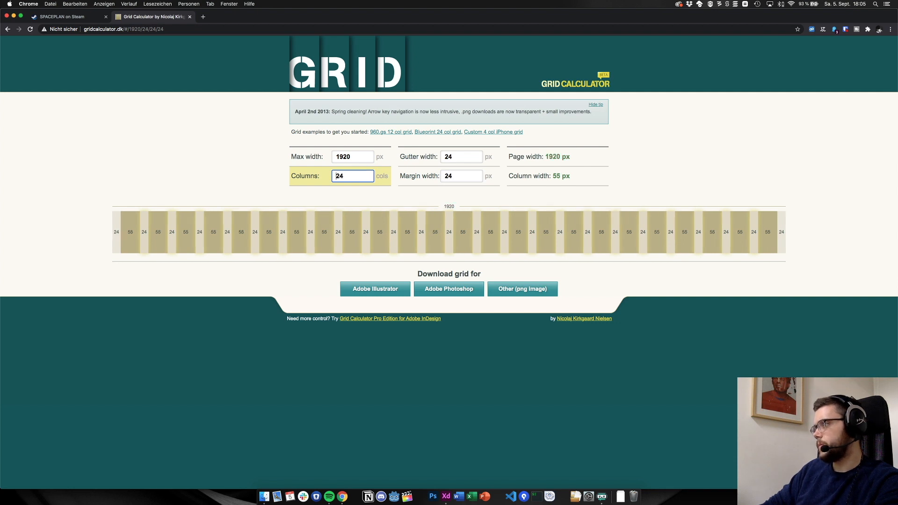
# Increase the grid's margin width to 40 px
pyautogui.click(469, 175)
pyautogui.press('Up')
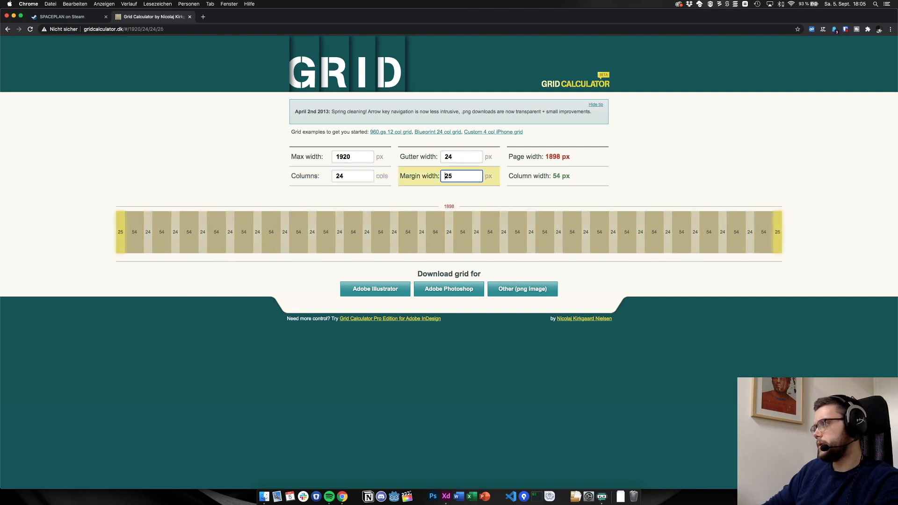
pyautogui.press('Up')
pyautogui.press('Up')
pyautogui.press('Up')
pyautogui.press('Up')
pyautogui.press('Up')
pyautogui.press('Up')
pyautogui.press('Up')
pyautogui.press('Up')
pyautogui.press('Up')
pyautogui.press('Up')
pyautogui.press('Up')
pyautogui.press('Up')
pyautogui.press('Up')
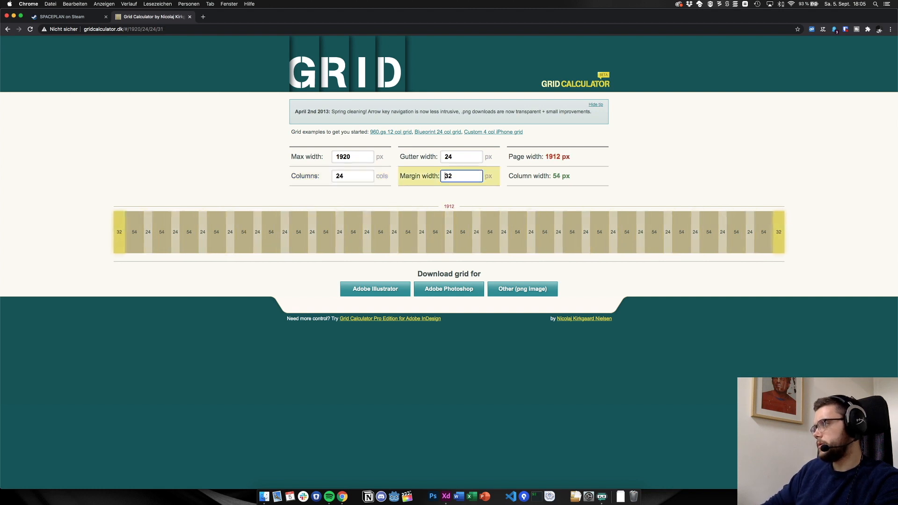
pyautogui.press('Up')
pyautogui.press('Up')
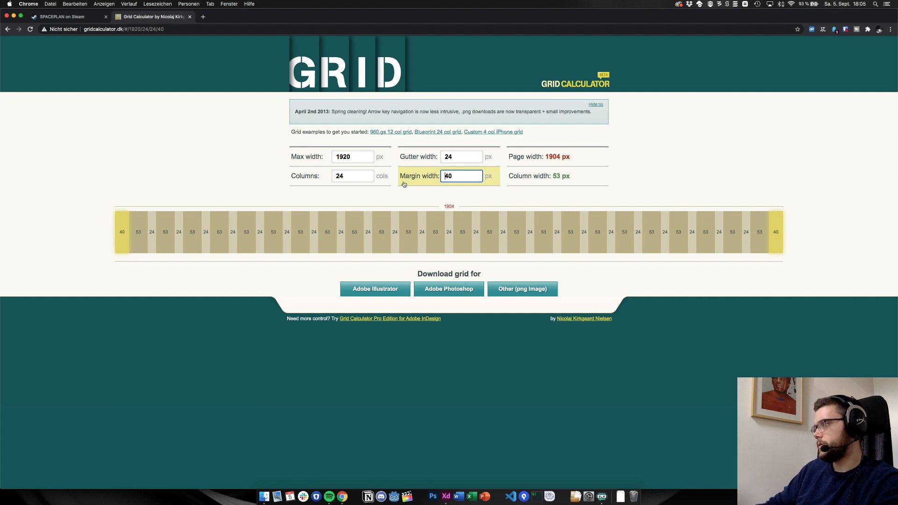
# Set the grid to 12 columns and switch to Adobe XD to review the Stock Market wireframe layout
pyautogui.click(347, 173)
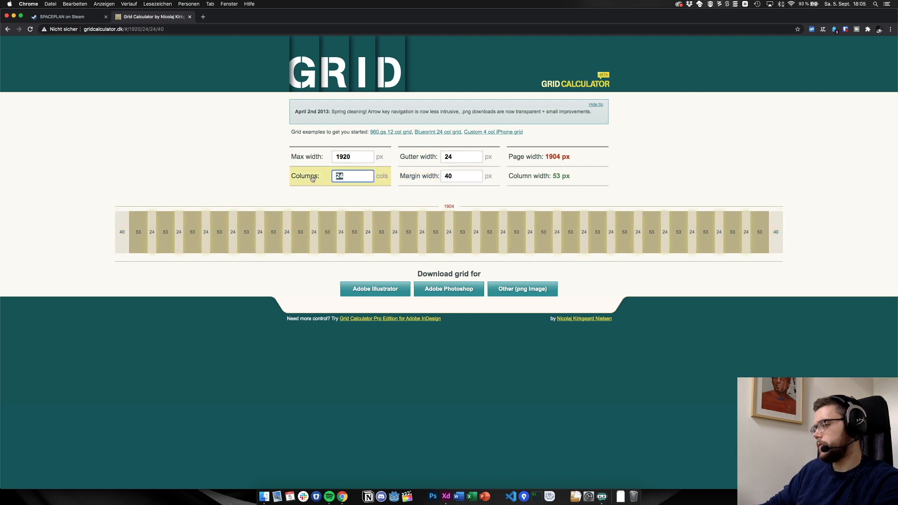
pyautogui.write('12')
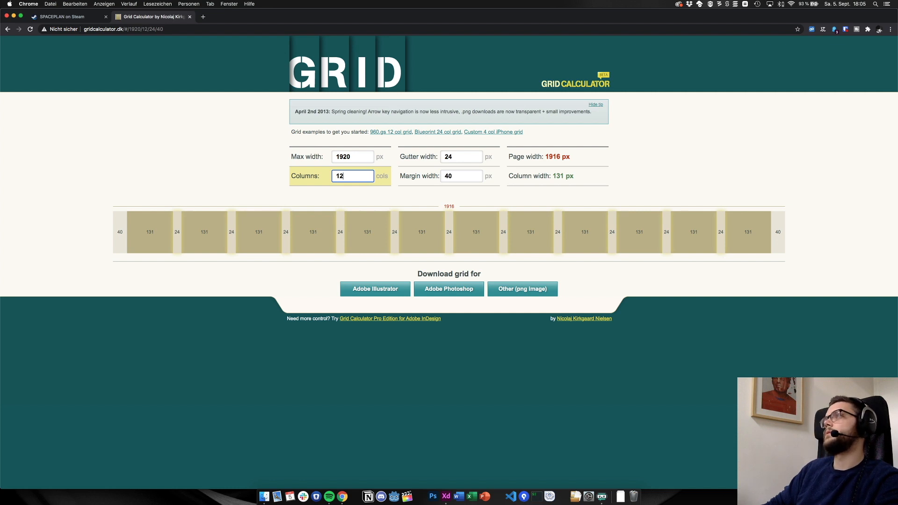
pyautogui.press('super+Tab')
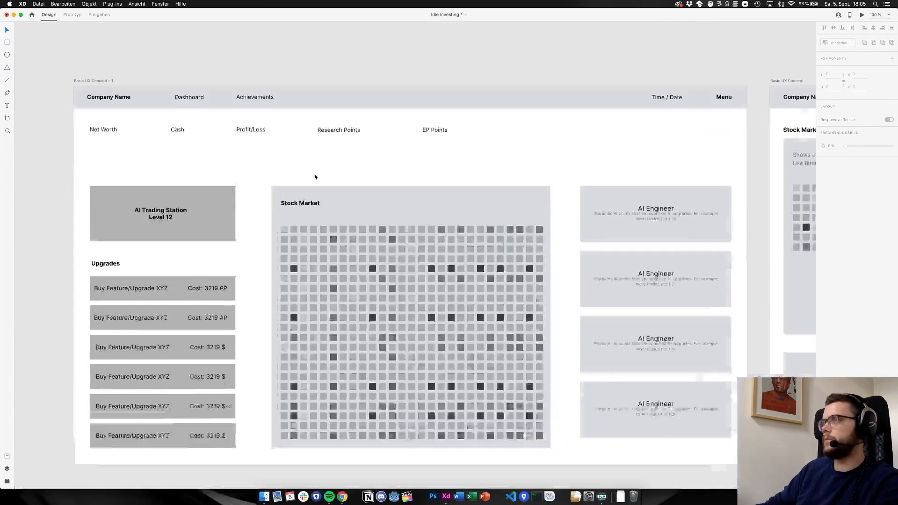
pyautogui.scroll(-5, 314, 175)
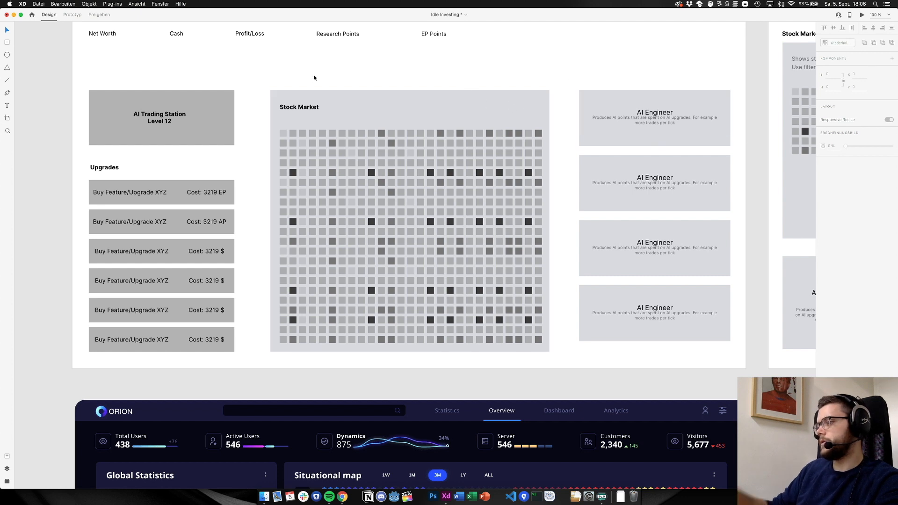
# Return to the grid calculator in Chrome and set the margin width to 36 px
pyautogui.press('super+Tab')
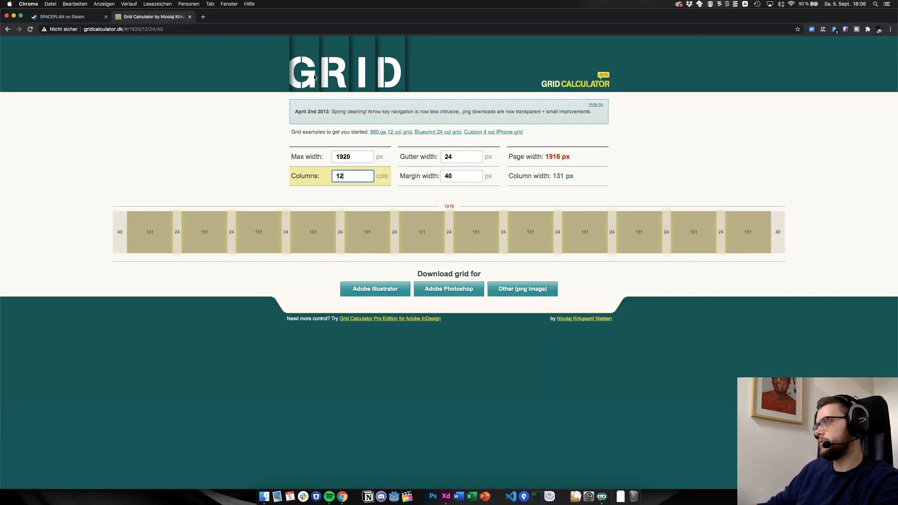
pyautogui.click(458, 176)
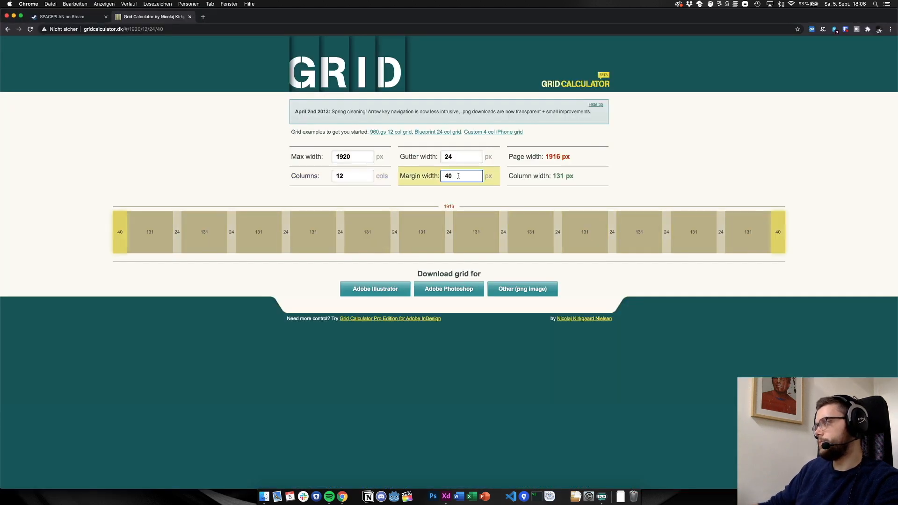
pyautogui.press('BackSpace')
pyautogui.press('BackSpace')
pyautogui.write('35')
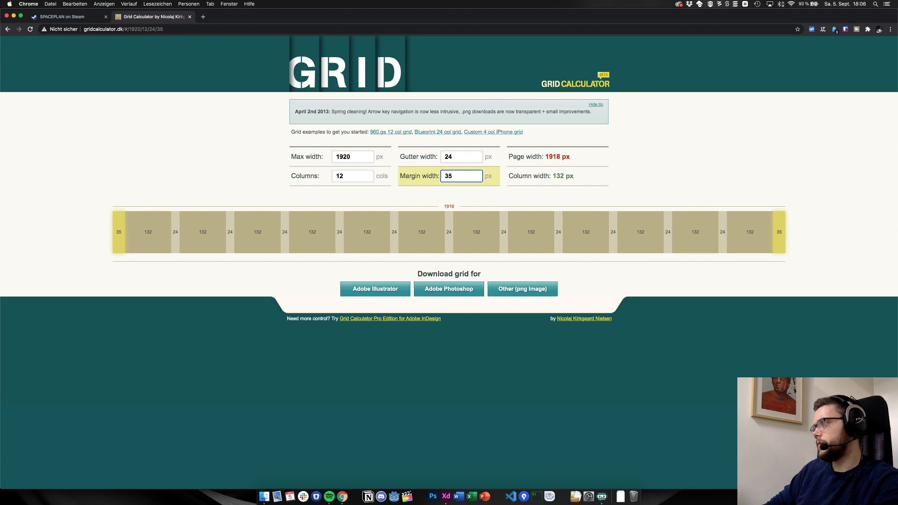
pyautogui.press('Up')
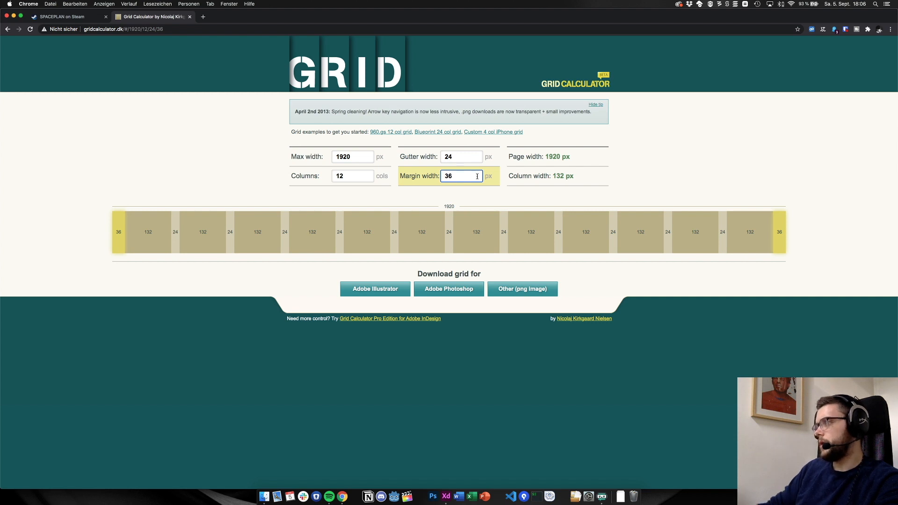
# Check whether the column width is divisible by 8 by calculating 132/8 in Spotlight
pyautogui.click(558, 175)
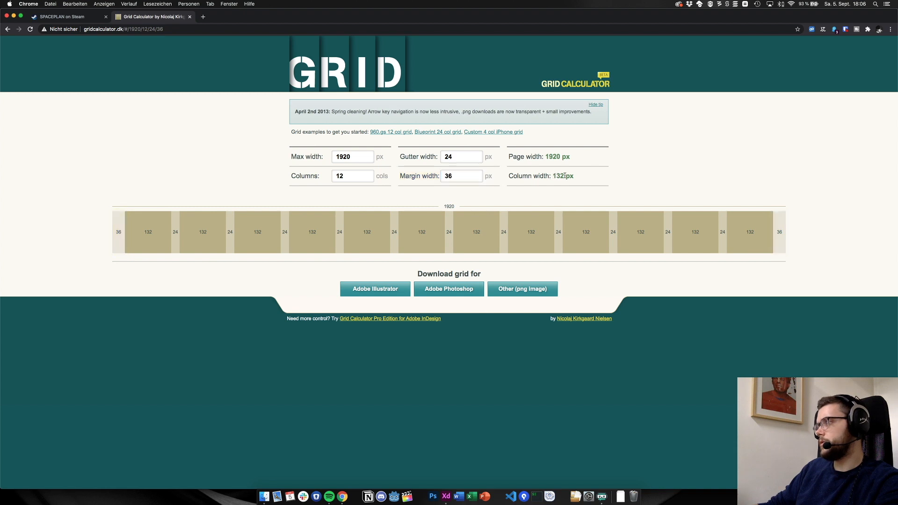
pyautogui.moveTo(564, 176); pyautogui.dragTo(553, 176)
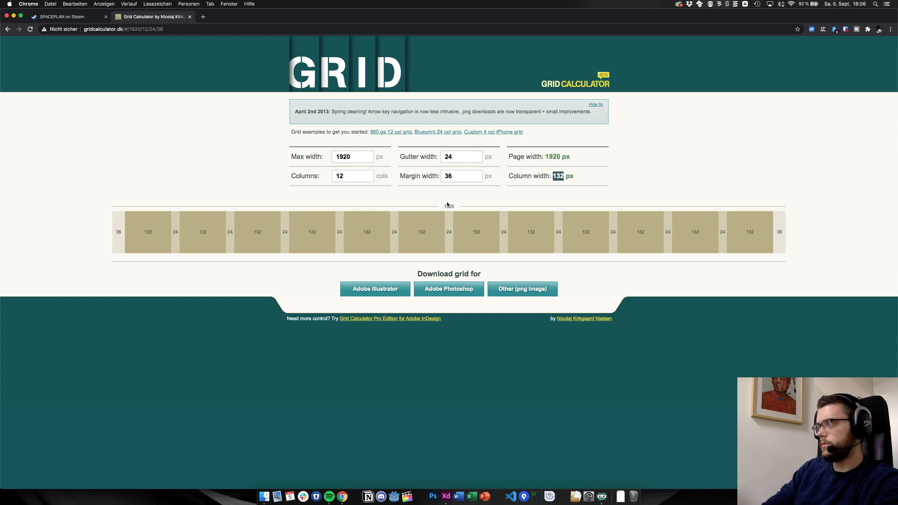
pyautogui.press('super+space')
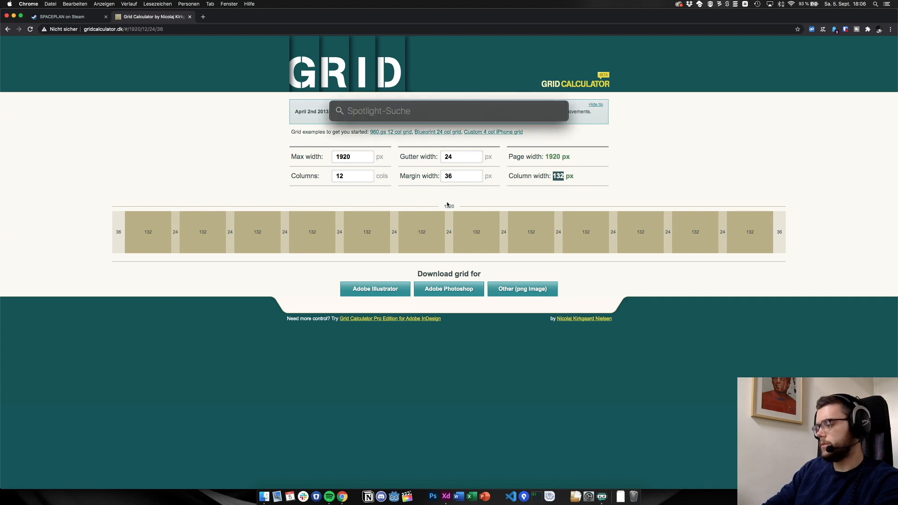
pyautogui.write('132')
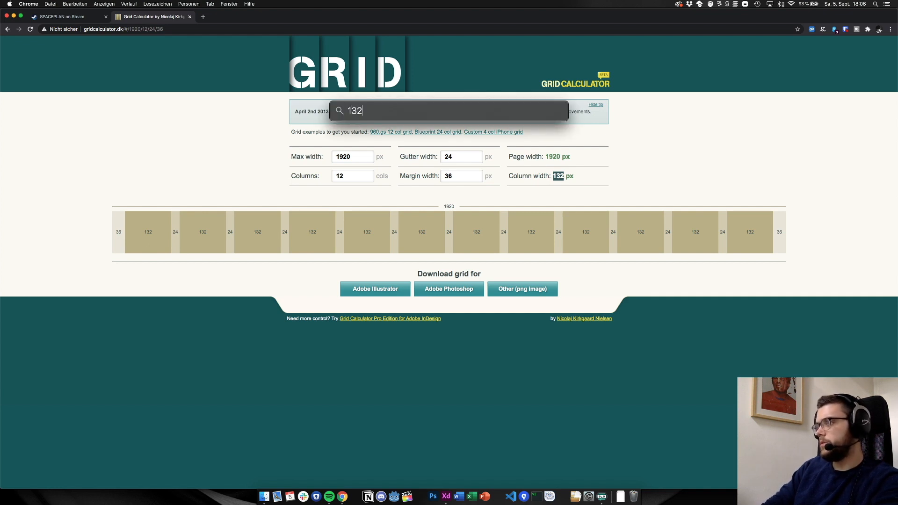
pyautogui.write('/8')
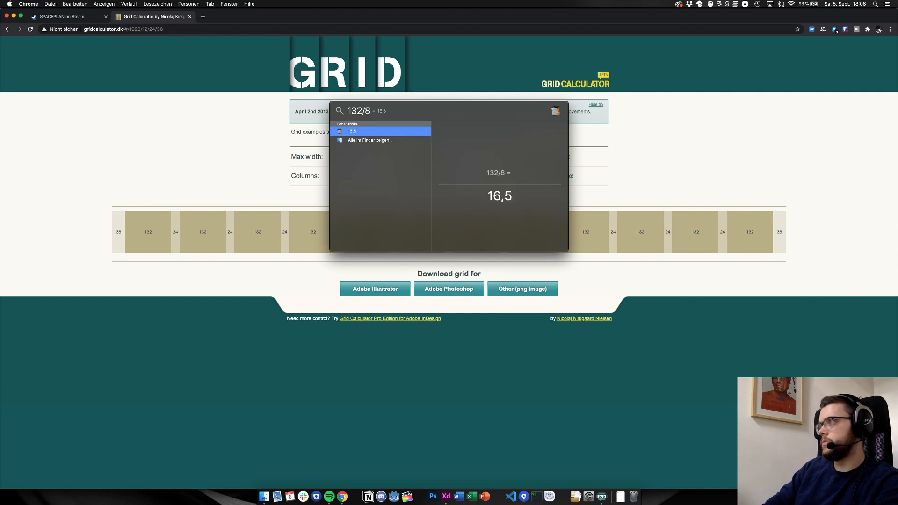
pyautogui.press('BackSpace')
pyautogui.press('BackSpace')
pyautogui.press('BackSpace')
pyautogui.press('BackSpace')
pyautogui.press('BackSpace')
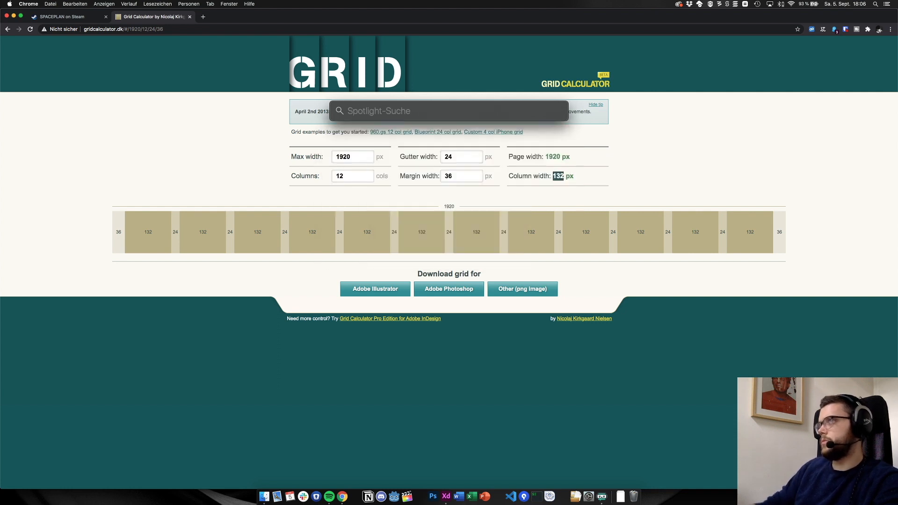
pyautogui.press('Escape')
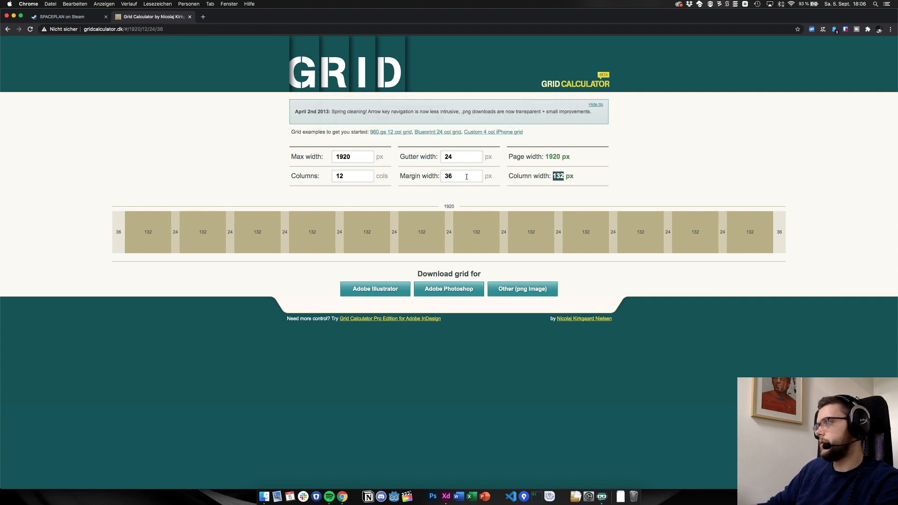
# Increase the grid's margin width to 48 px
pyautogui.click(466, 176)
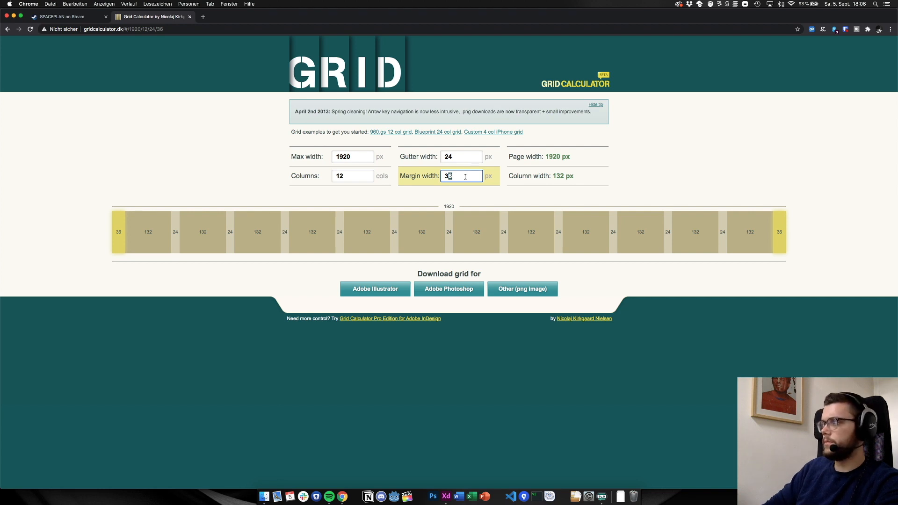
pyautogui.write('6')
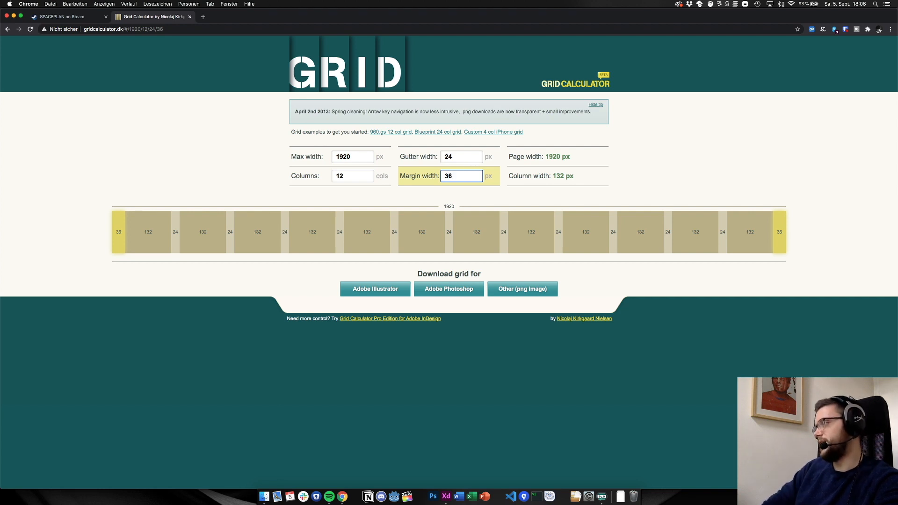
pyautogui.press('Up')
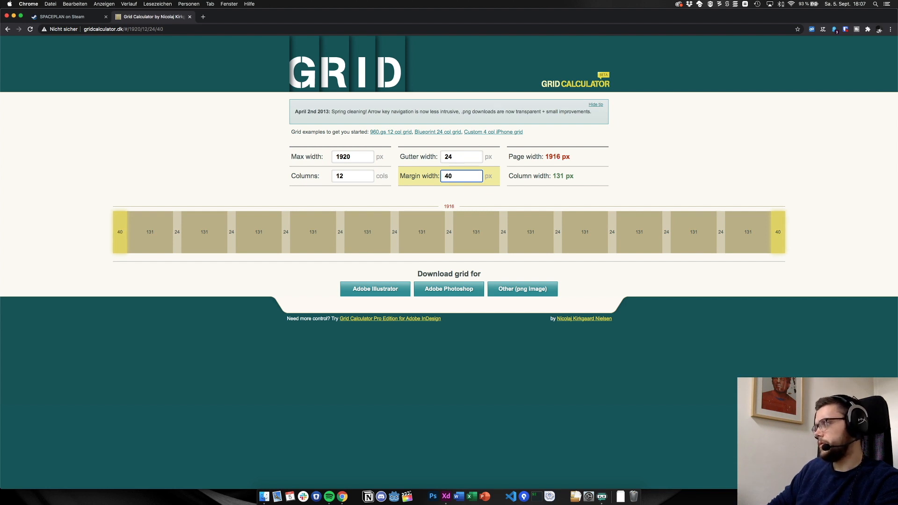
pyautogui.press('Up')
pyautogui.press('Up')
pyautogui.press('Up')
pyautogui.press('Up')
pyautogui.press('Up')
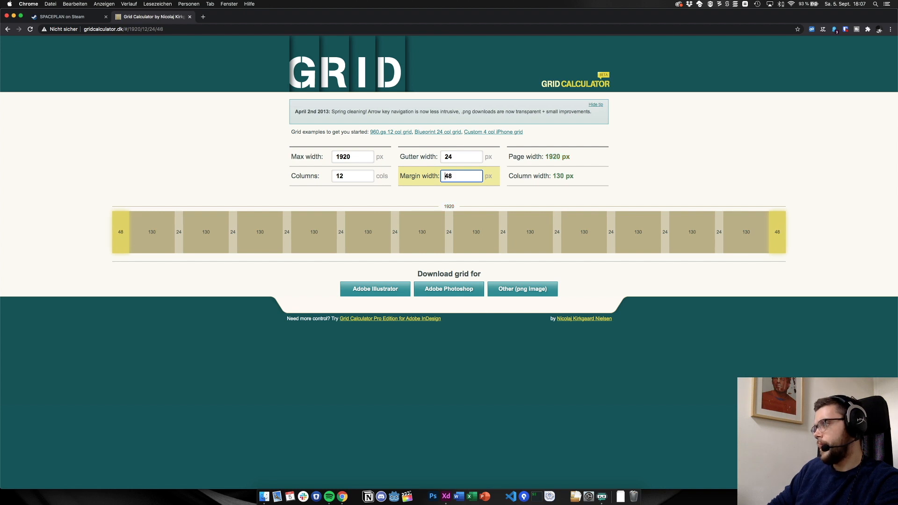
# Reduce the grid's margin width to 32 px
pyautogui.press('Down')
pyautogui.press('Down')
pyautogui.press('Down')
pyautogui.press('Down')
pyautogui.press('Down')
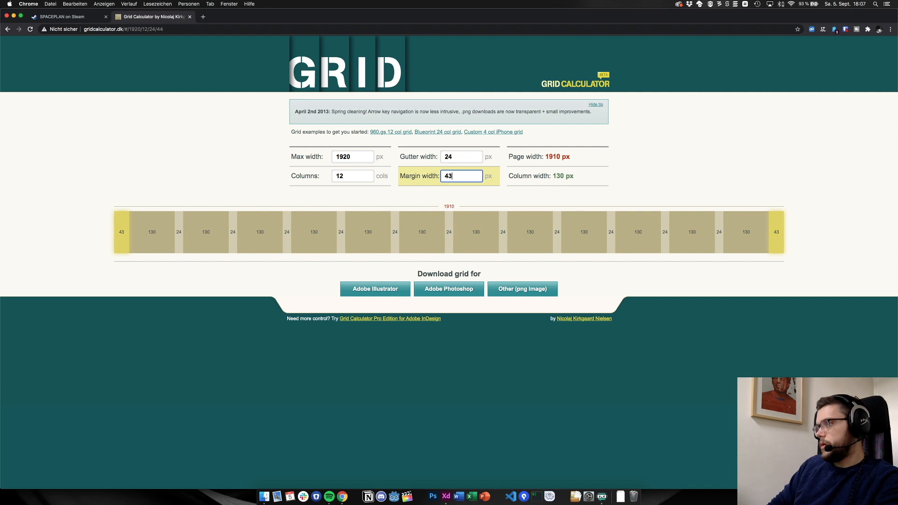
pyautogui.press('Down')
pyautogui.press('Down')
pyautogui.press('Down')
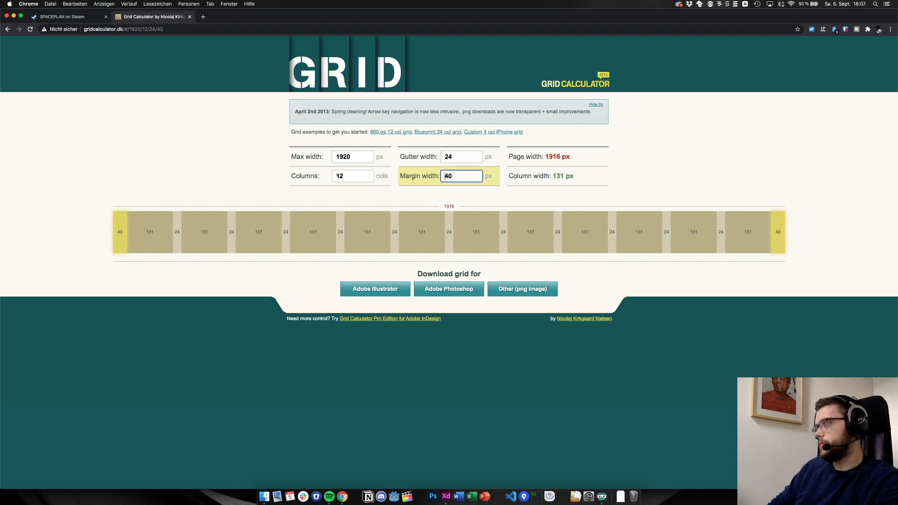
pyautogui.press('Down')
pyautogui.press('Down')
pyautogui.press('Down')
pyautogui.press('Down')
pyautogui.press('Down')
pyautogui.press('Down')
pyautogui.press('Down')
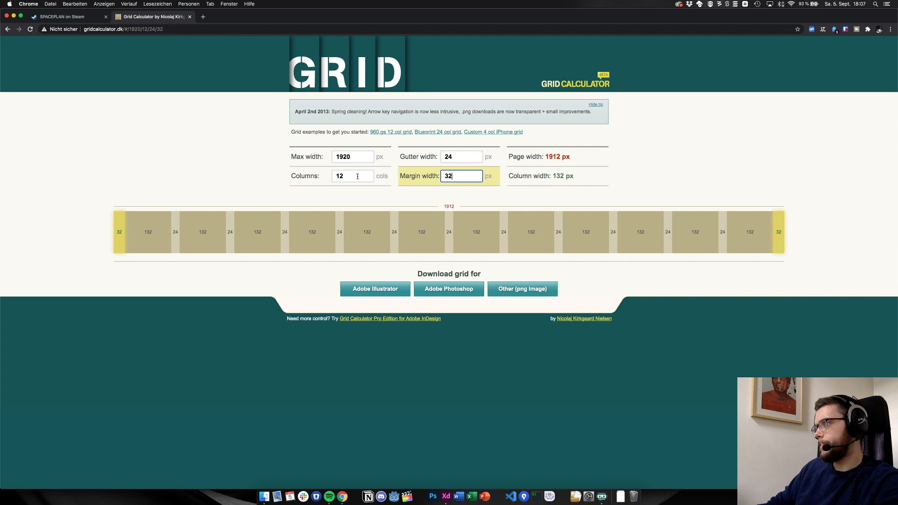
# Reduce the number of grid columns to 8
pyautogui.click(357, 176)
pyautogui.press('Down')
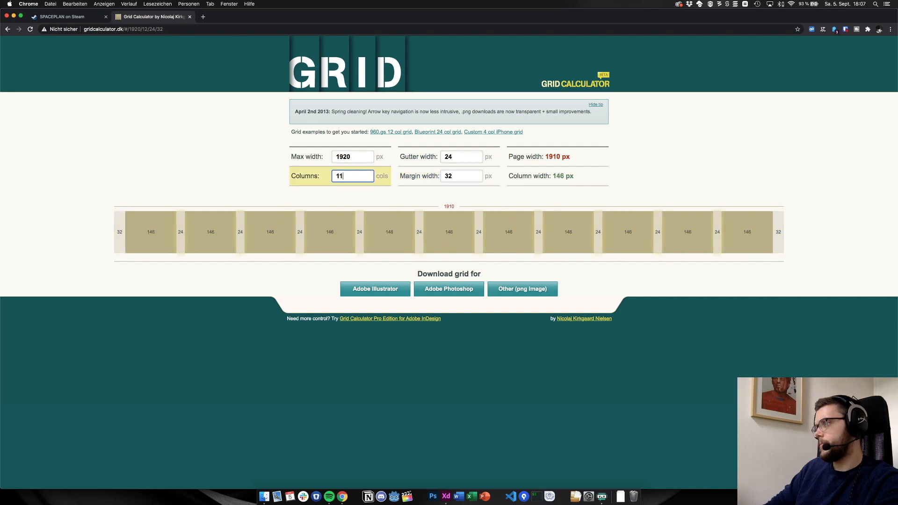
pyautogui.press('Down')
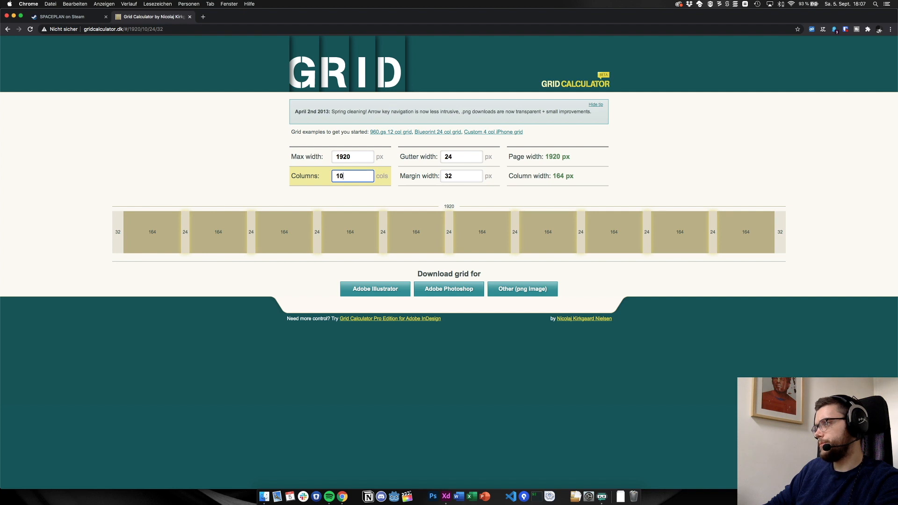
pyautogui.press('Down')
pyautogui.press('Down')
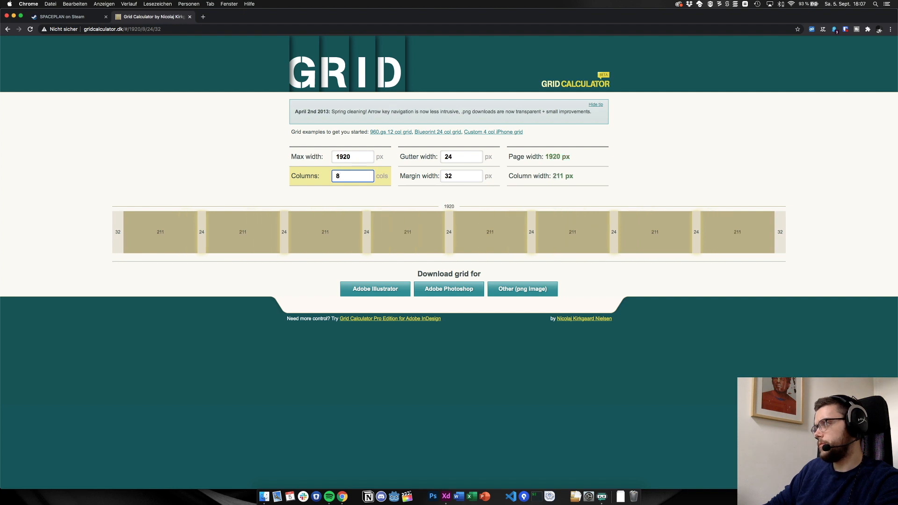
# Raise the number of grid columns step by step to 24
pyautogui.press('Up')
pyautogui.press('Up')
pyautogui.press('Up')
pyautogui.press('Up')
pyautogui.press('Up')
pyautogui.press('Up')
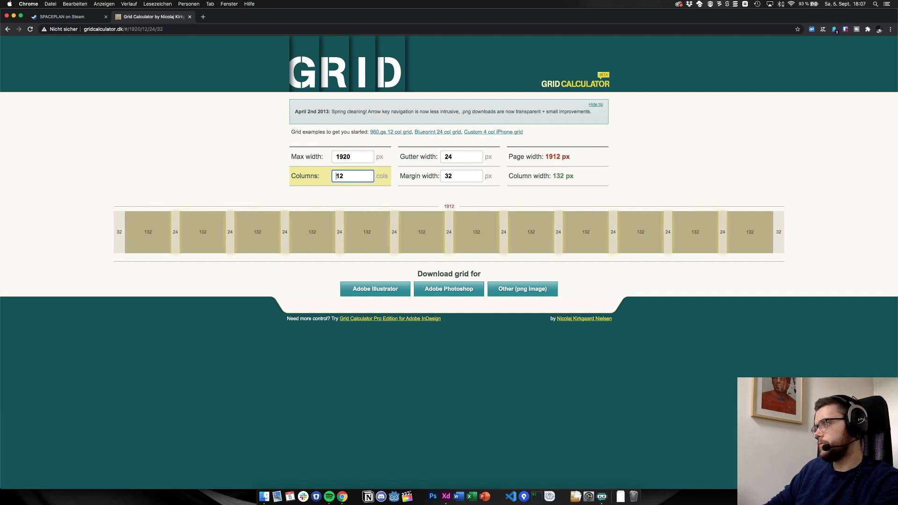
pyautogui.press('Up')
pyautogui.press('Up')
pyautogui.press('Up')
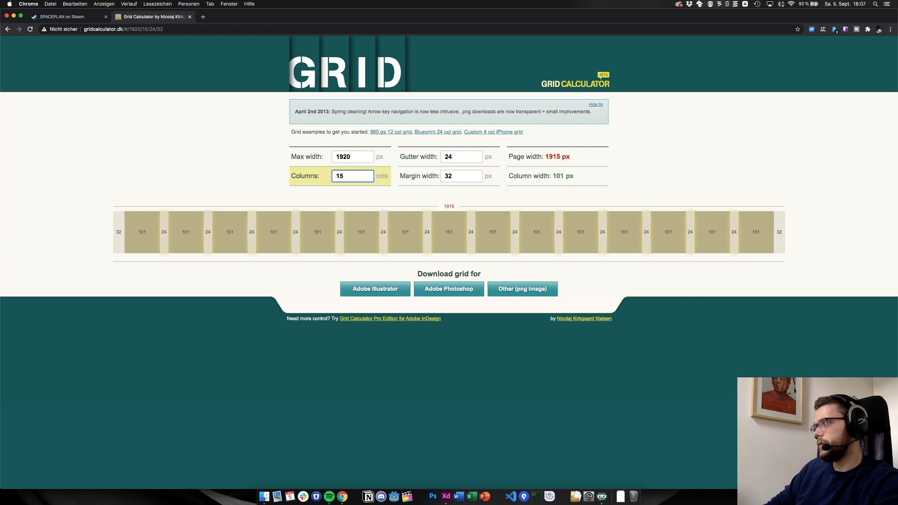
pyautogui.press('Up')
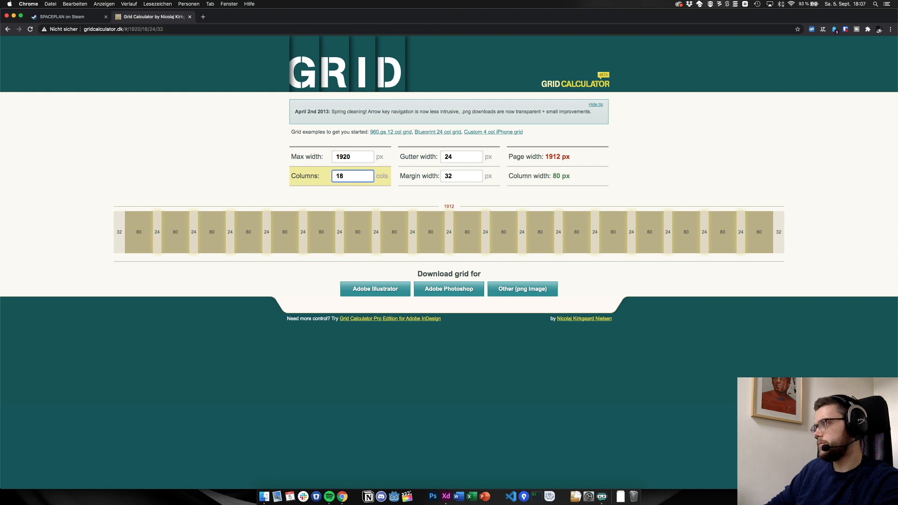
pyautogui.press('Up')
pyautogui.press('Up')
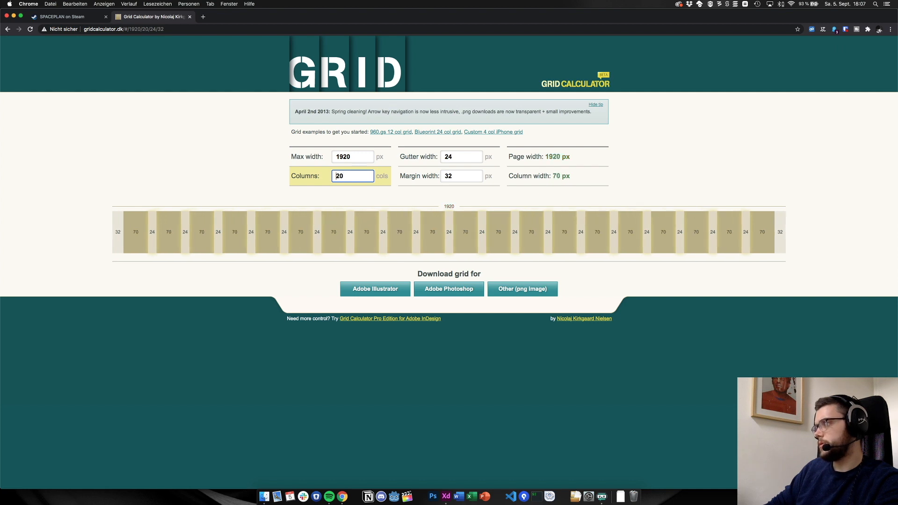
pyautogui.press('Up')
pyautogui.press('Up')
pyautogui.press('Up')
pyautogui.press('Up')
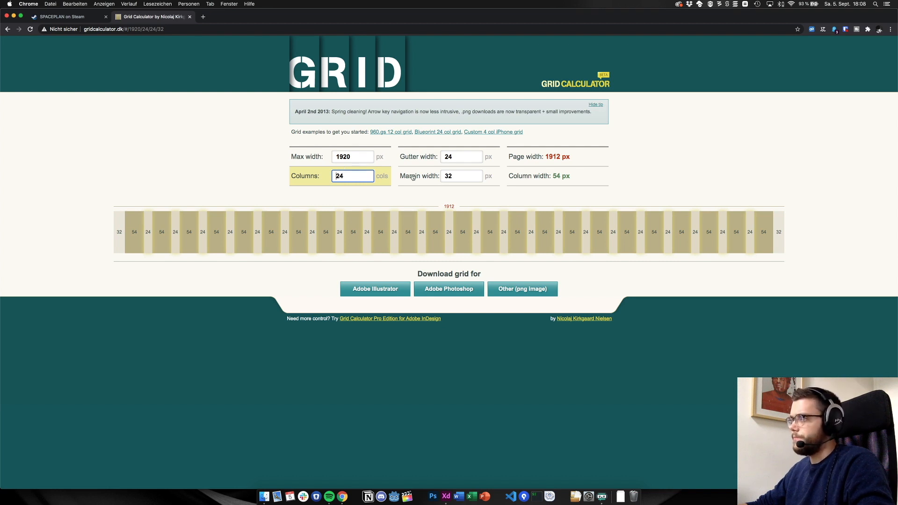
# Switch to Adobe XD and compare the ORION dashboard's panel layout with the 24-column grid in the Grid Calculator
pyautogui.press('super+Tab')
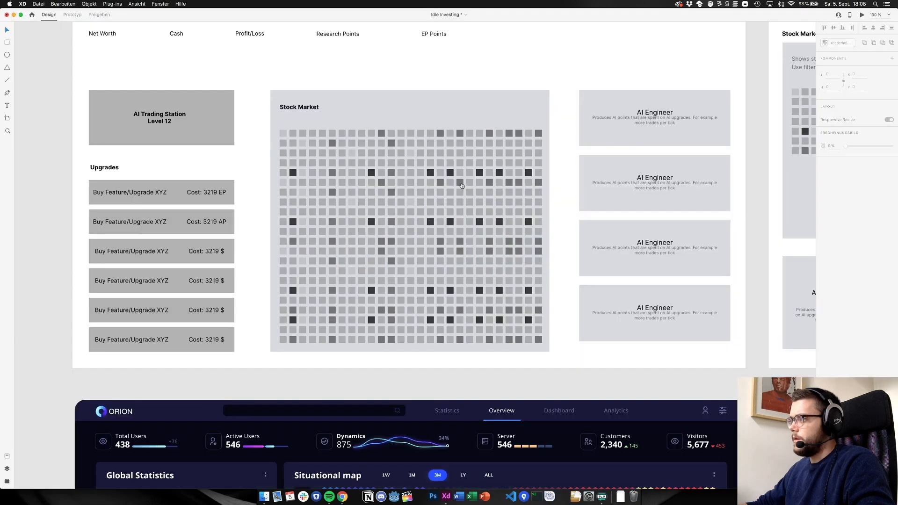
pyautogui.scroll(-10, 461, 185)
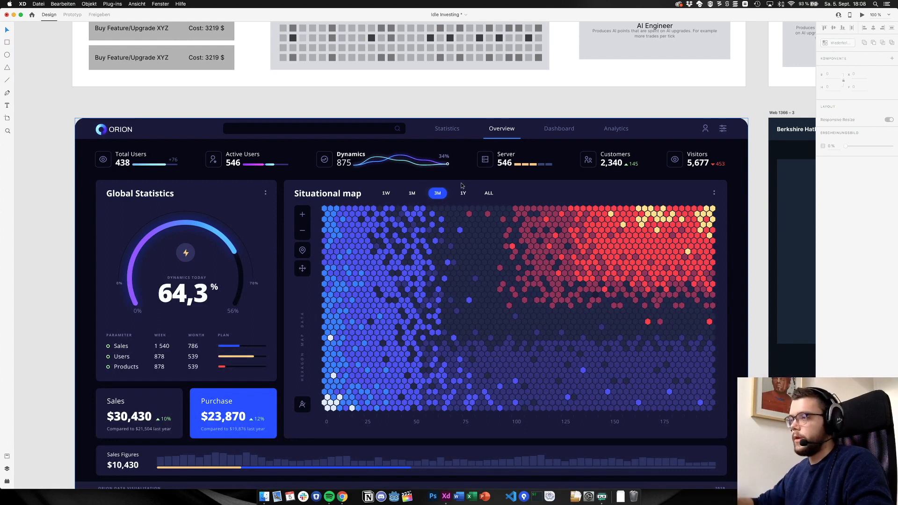
pyautogui.press('super+Tab')
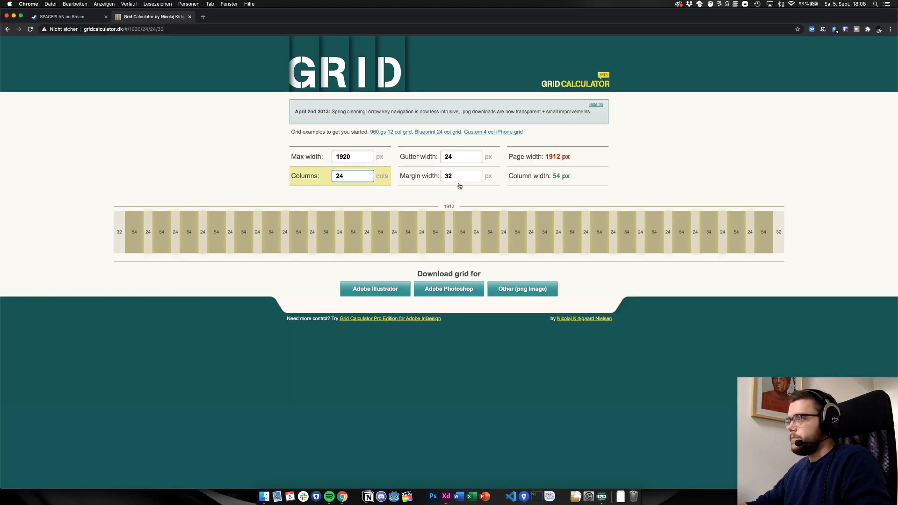
pyautogui.press('super+Tab')
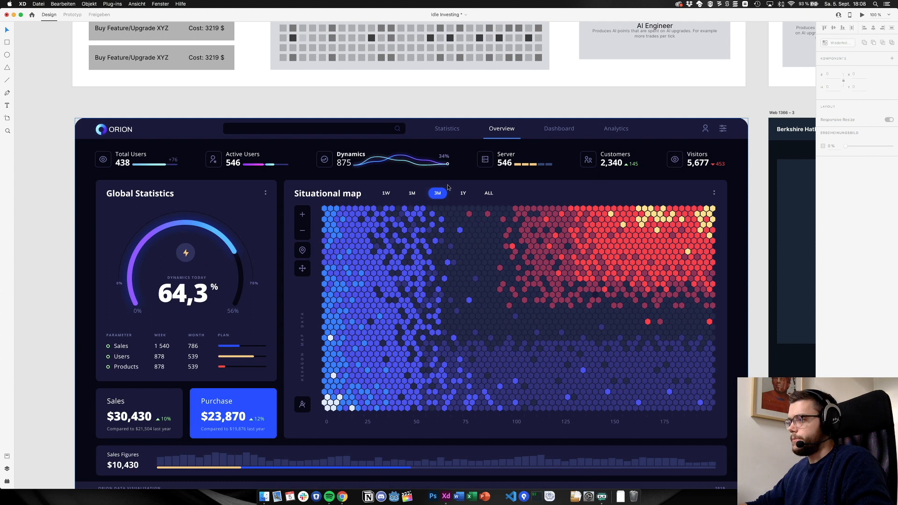
pyautogui.press('super+Tab')
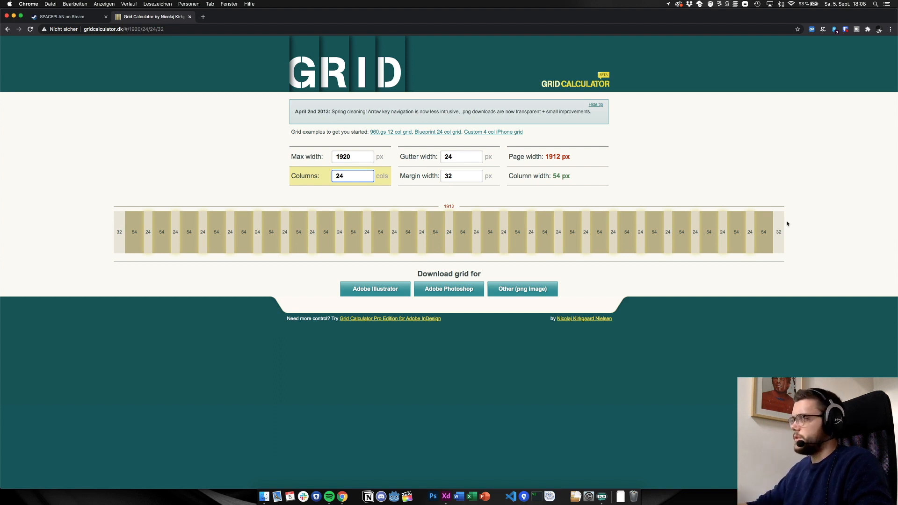
pyautogui.press('super+Tab')
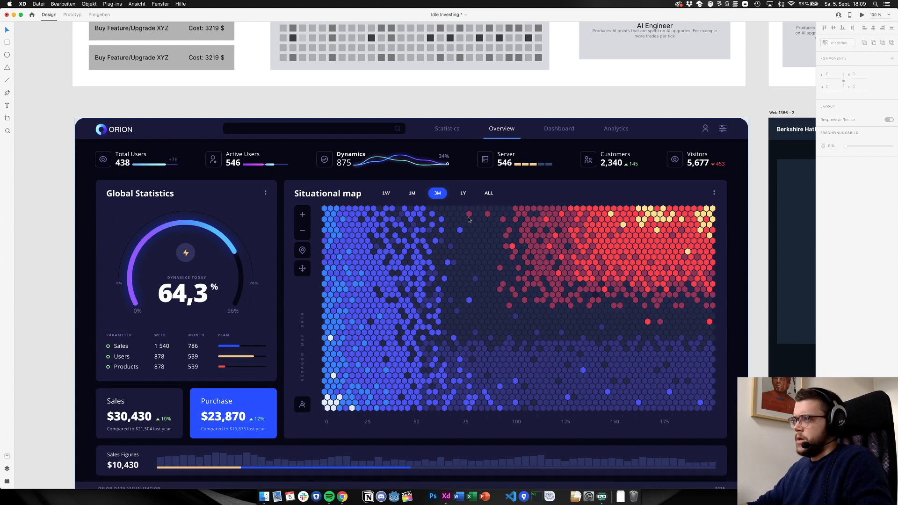
# Narrow the large panel on the dark Berkshire Hathaway artboard from its right edge to widen the gap to the artboard border
pyautogui.scroll(-5, 468, 218)
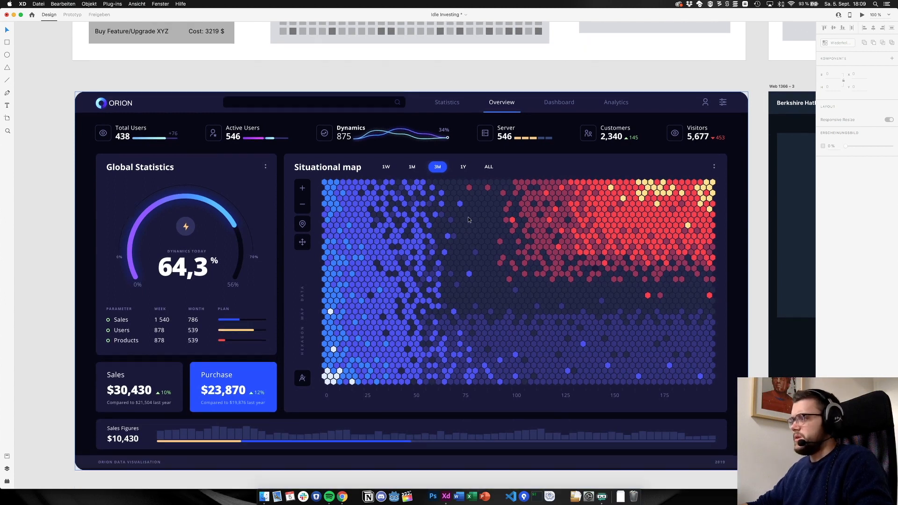
pyautogui.hscroll(10, 468, 219)
pyautogui.scroll(3, 468, 219)
pyautogui.hscroll(6, 468, 219)
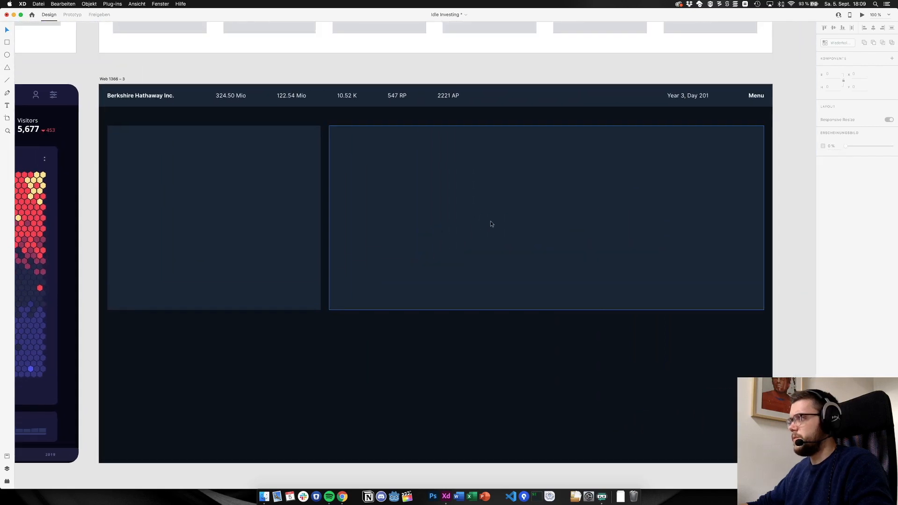
pyautogui.click(745, 206)
pyautogui.moveTo(761, 218); pyautogui.dragTo(751, 219)
pyautogui.click(796, 213)
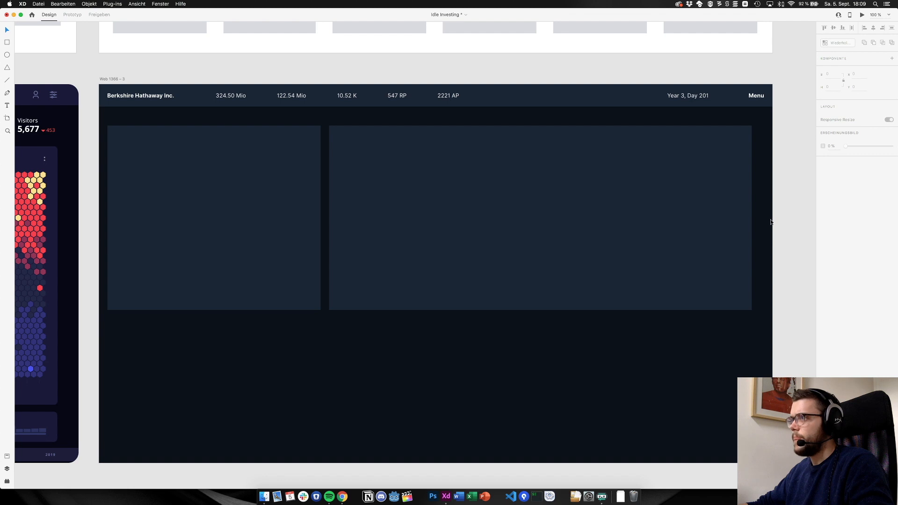
# Compare the wireframe's upgrades, Stock Market and AI Engineer columns with the ORION dashboard's panel arrangement
pyautogui.hscroll(-15, 770, 222)
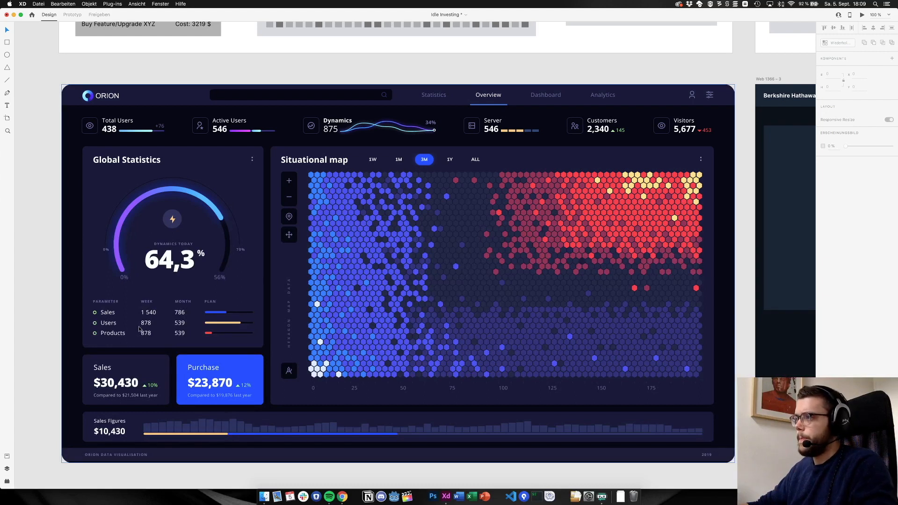
pyautogui.scroll(10, 147, 315)
pyautogui.hscroll(-6, 147, 315)
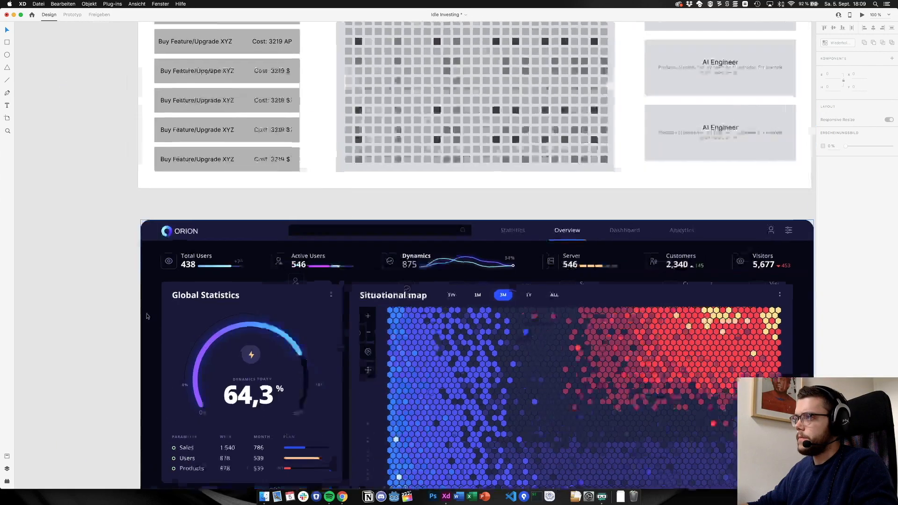
pyautogui.scroll(-10, 148, 315)
pyautogui.hscroll(7, 149, 316)
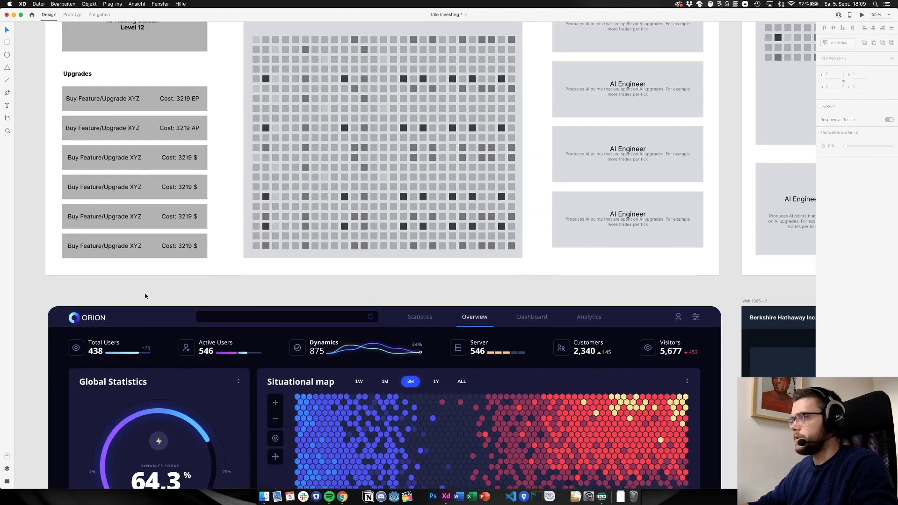
pyautogui.scroll(3, 205, 139)
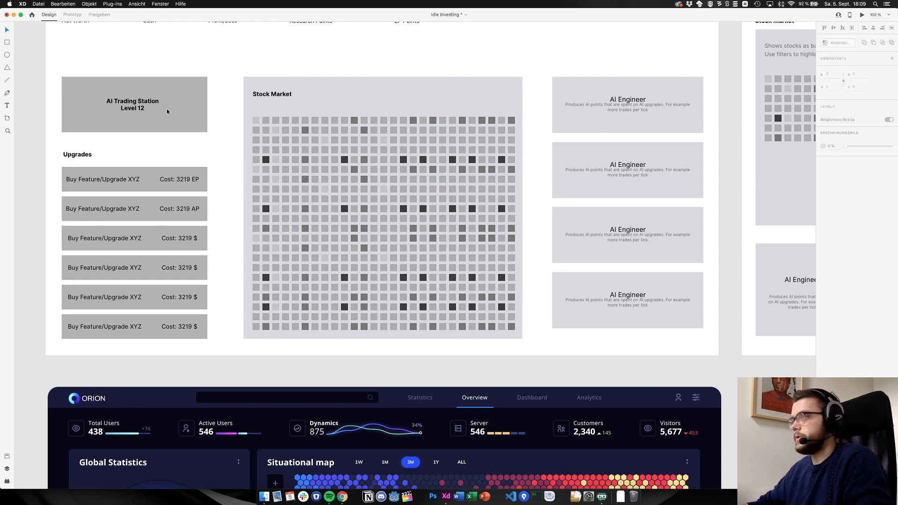
pyautogui.moveTo(57, 57); pyautogui.dragTo(212, 348)
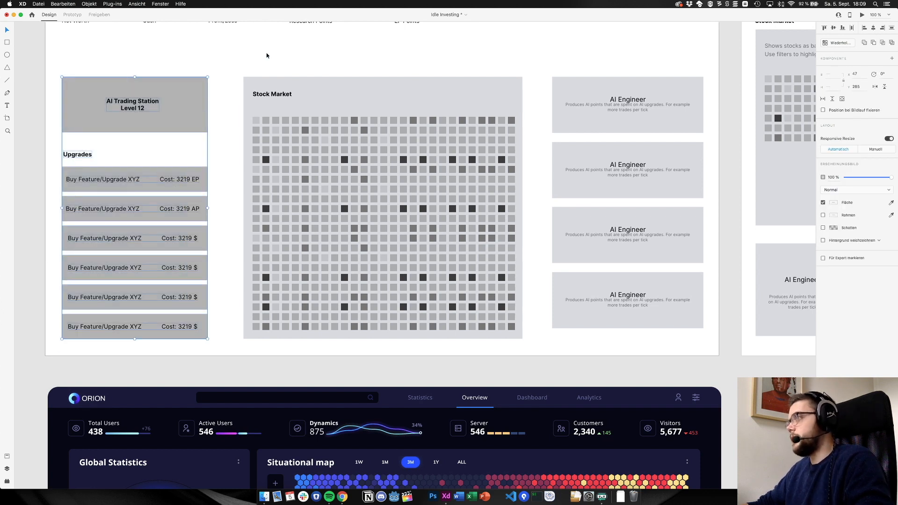
pyautogui.moveTo(266, 52); pyautogui.dragTo(282, 79)
pyautogui.click(628, 230)
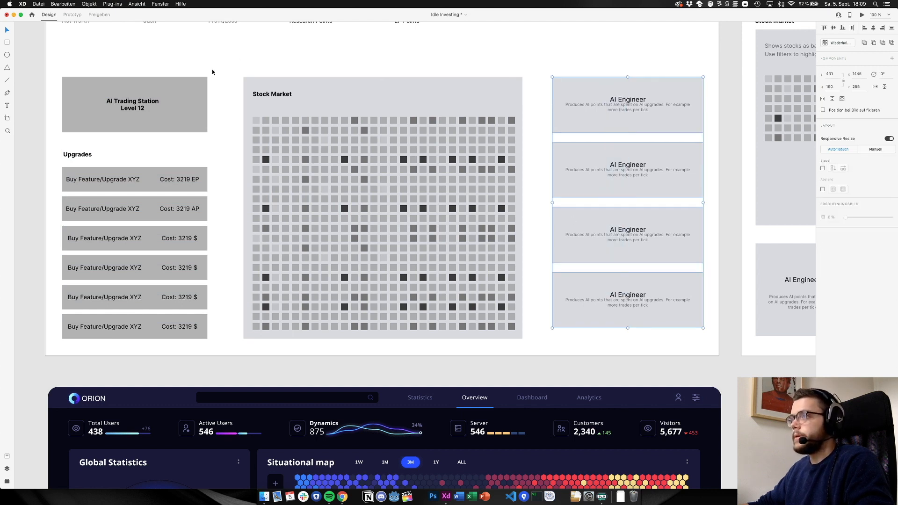
pyautogui.press('Escape')
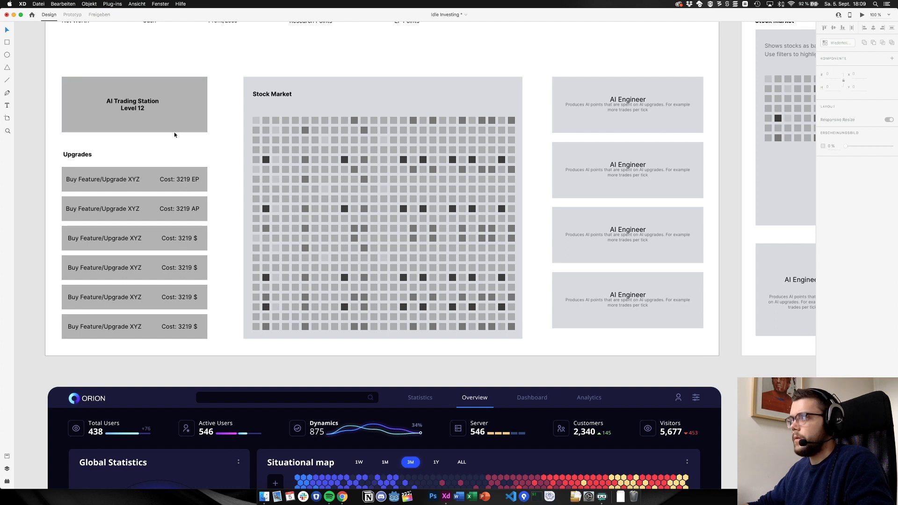
pyautogui.scroll(-10, 174, 132)
pyautogui.scroll(5, 174, 132)
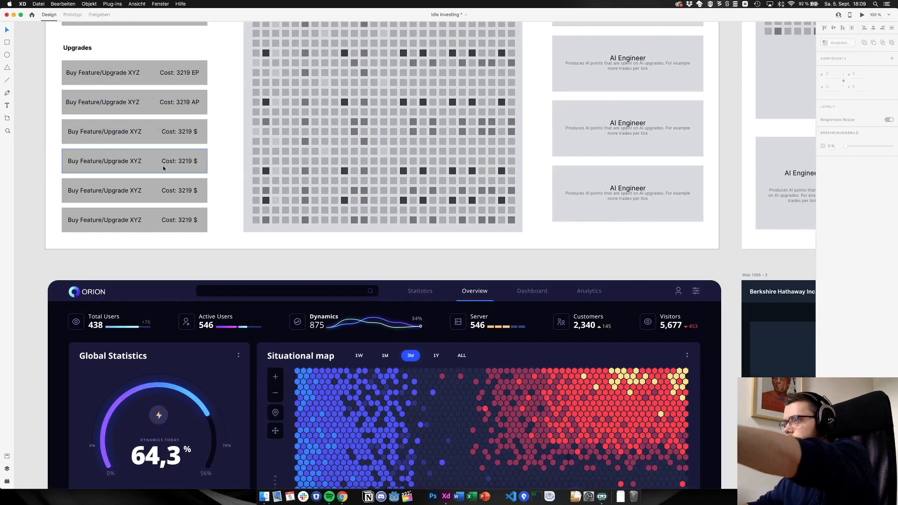
pyautogui.scroll(-3, 160, 230)
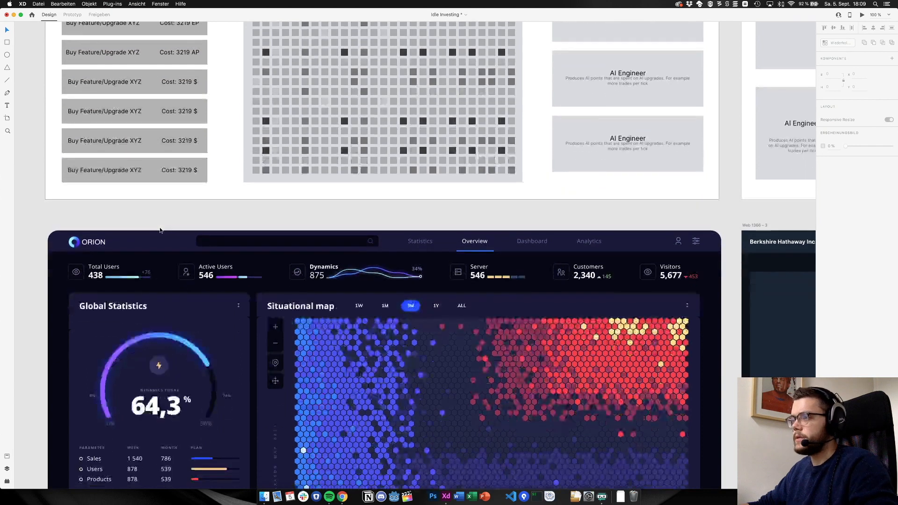
pyautogui.scroll(-6, 160, 230)
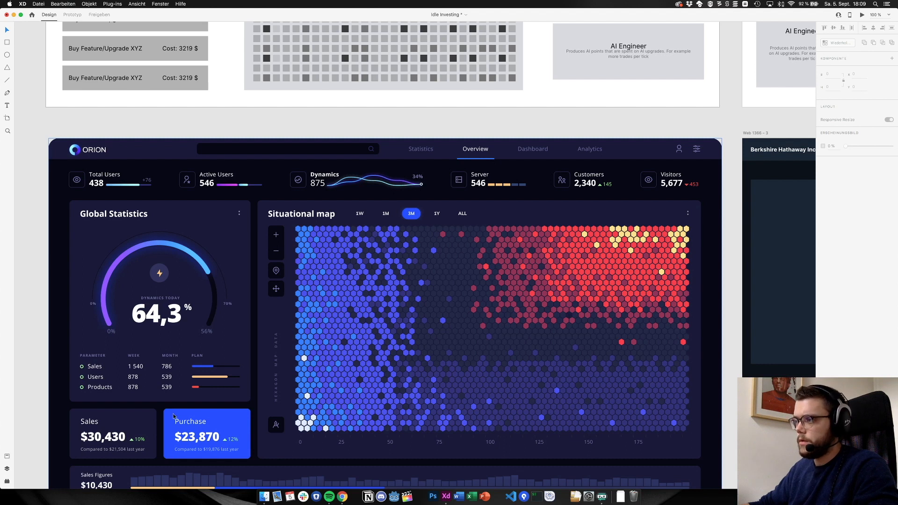
pyautogui.scroll(12, 191, 246)
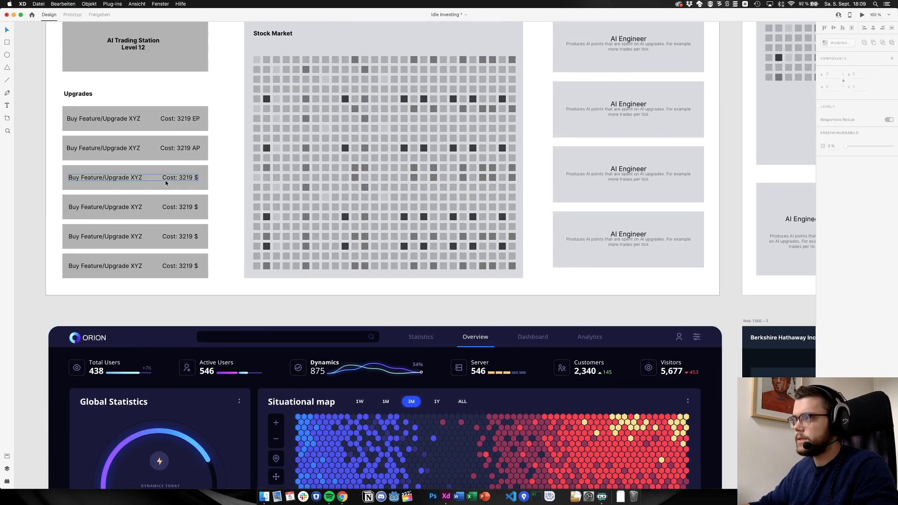
# Switch to the Grid Calculator in Chrome and set the number of grid columns to 8
pyautogui.press('super+Tab')
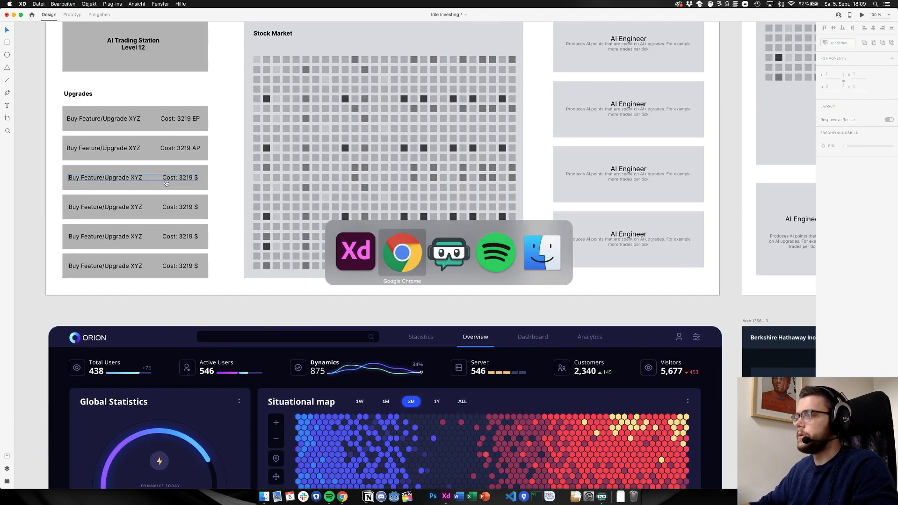
pyautogui.press('super+Tab')
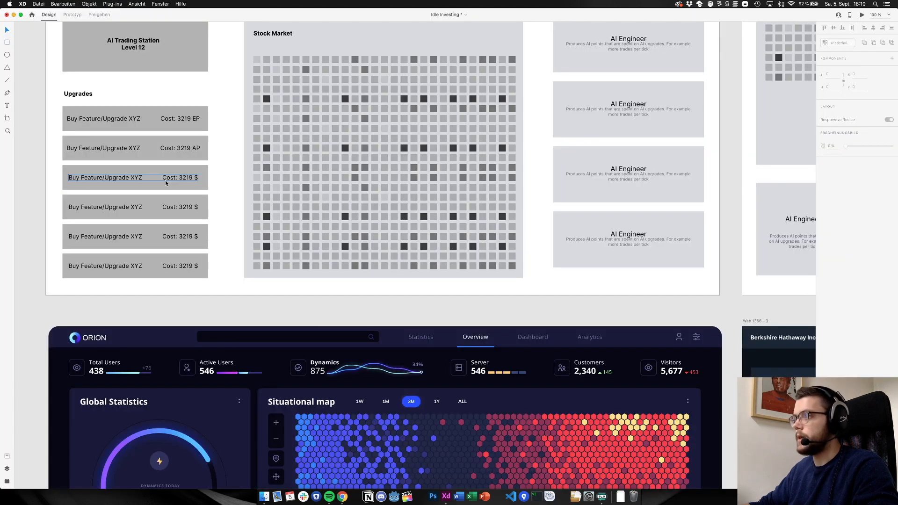
pyautogui.press('super+Tab')
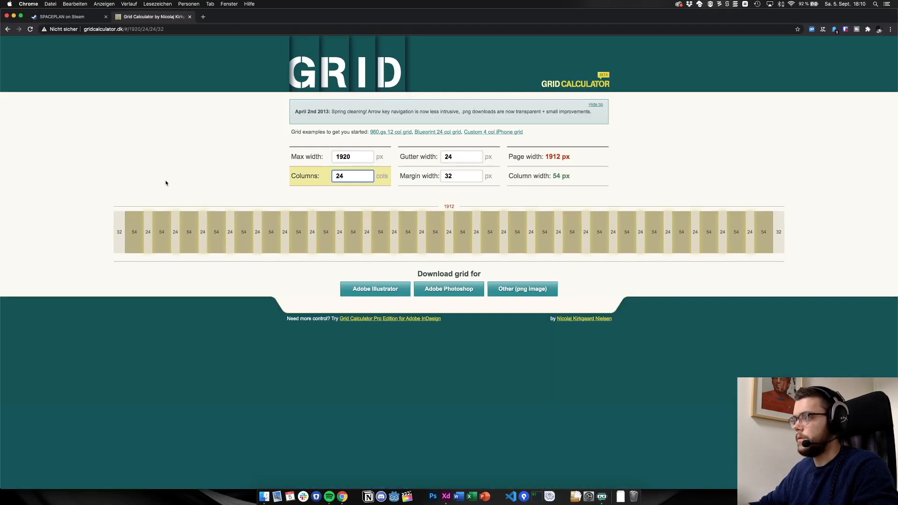
pyautogui.doubleClick(354, 176)
pyautogui.write('8')
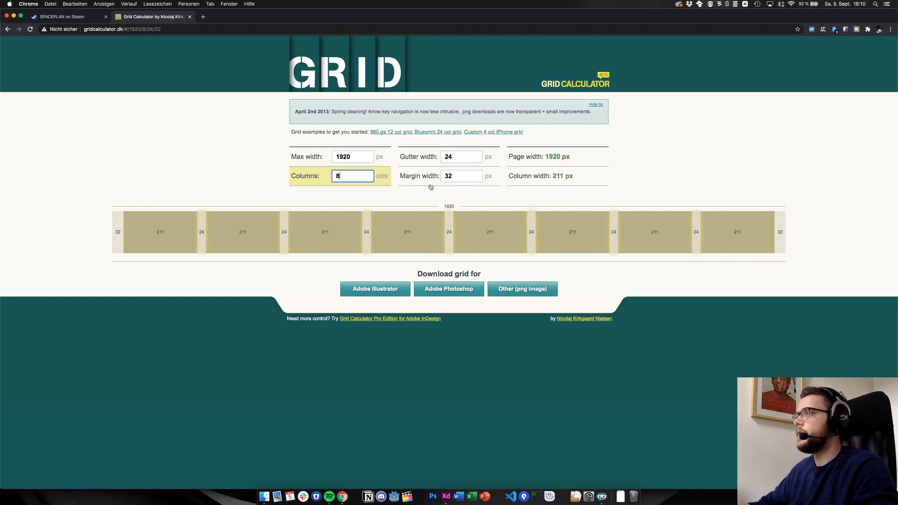
# Raise the 8-column grid's margin width to 44 px
pyautogui.click(461, 179)
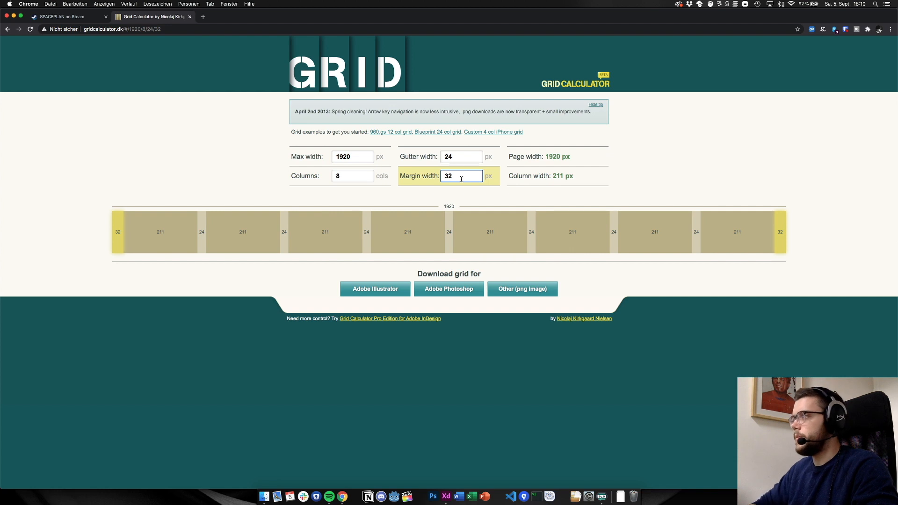
pyautogui.press('BackSpace')
pyautogui.write('0')
pyautogui.press('Up')
pyautogui.press('Up')
pyautogui.press('Up')
pyautogui.press('Up')
pyautogui.press('Up')
pyautogui.press('Up')
pyautogui.press('Up')
pyautogui.press('Up')
pyautogui.press('Up')
pyautogui.press('Up')
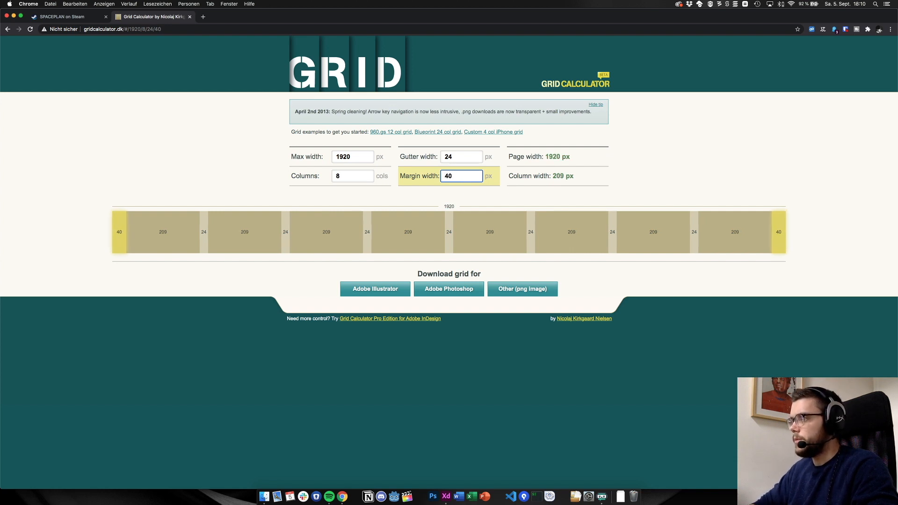
pyautogui.press('Up')
pyautogui.press('Up')
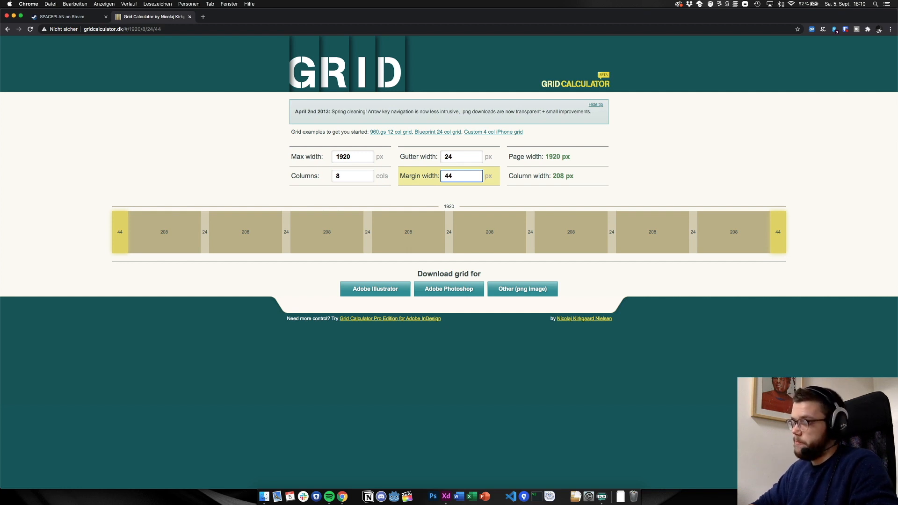
# Increase the grid's margin width step by step to 56 px
pyautogui.press('Up')
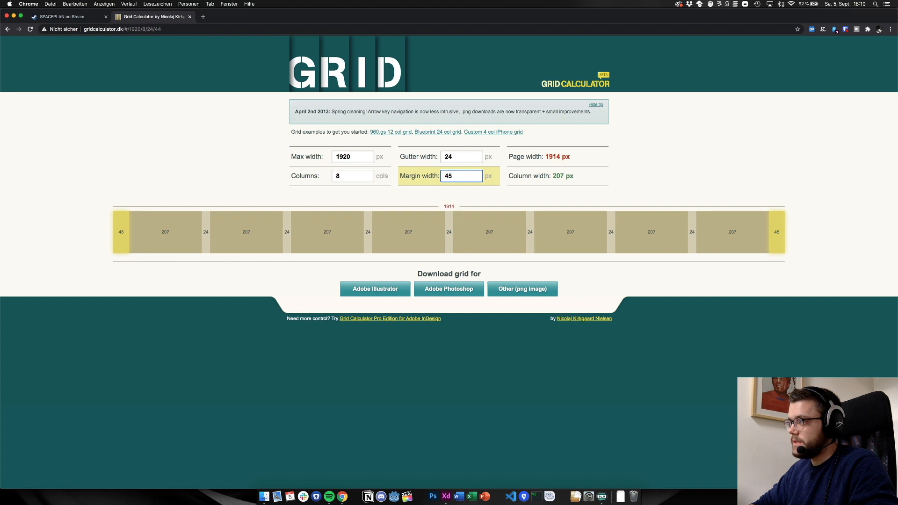
pyautogui.press('Up')
pyautogui.press('Up')
pyautogui.press('Up')
pyautogui.press('Up')
pyautogui.press('Up')
pyautogui.press('Up')
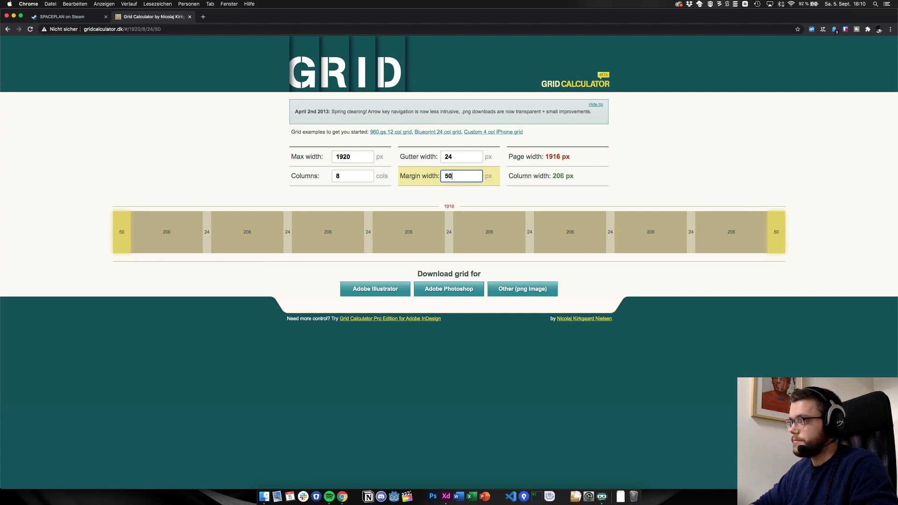
pyautogui.press('Up')
pyautogui.press('Up')
pyautogui.press('Up')
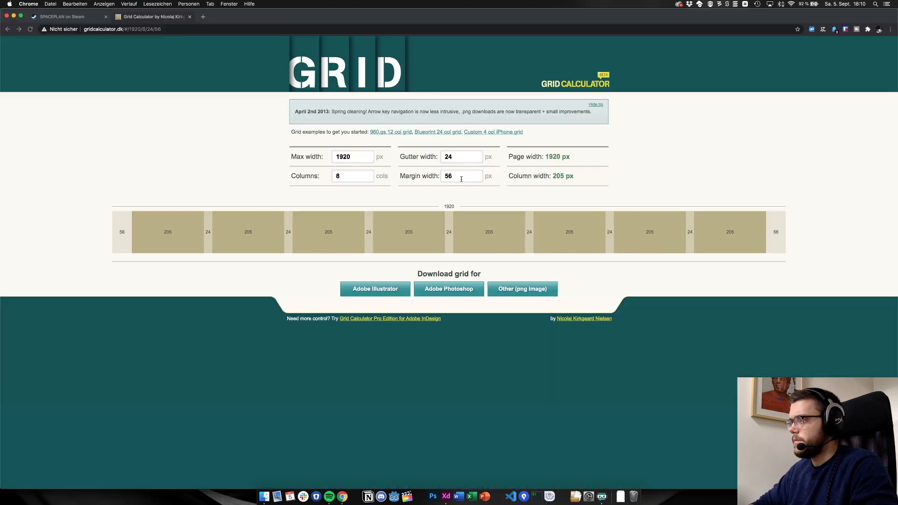
# Lower the grid's margin width step by step to 40 px
pyautogui.click(461, 179)
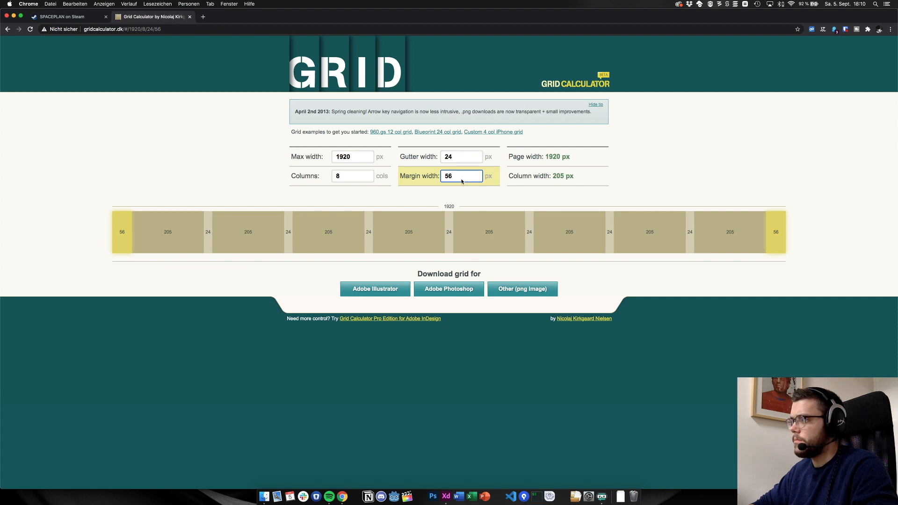
pyautogui.press('Down')
pyautogui.press('Down')
pyautogui.press('Down')
pyautogui.press('Down')
pyautogui.press('Down')
pyautogui.press('Down')
pyautogui.press('Down')
pyautogui.press('Down')
pyautogui.press('Down')
pyautogui.press('Down')
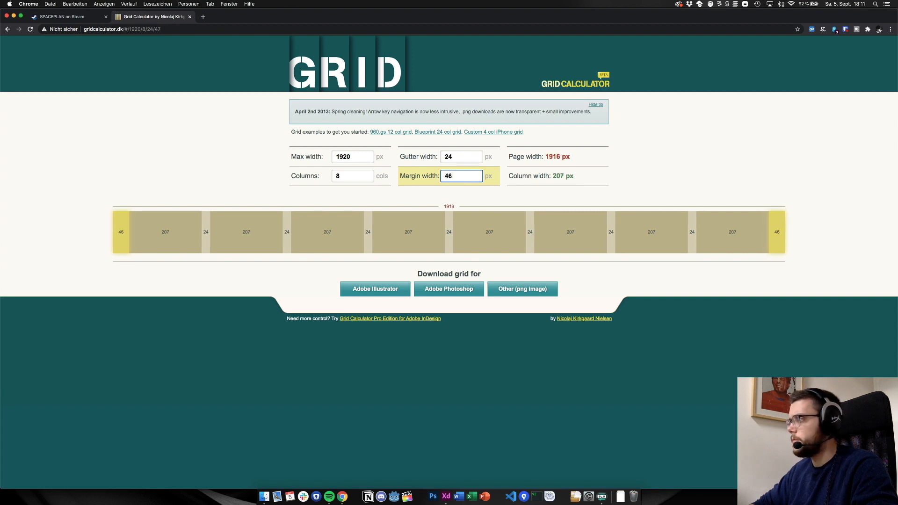
pyautogui.press('Down')
pyautogui.press('Down')
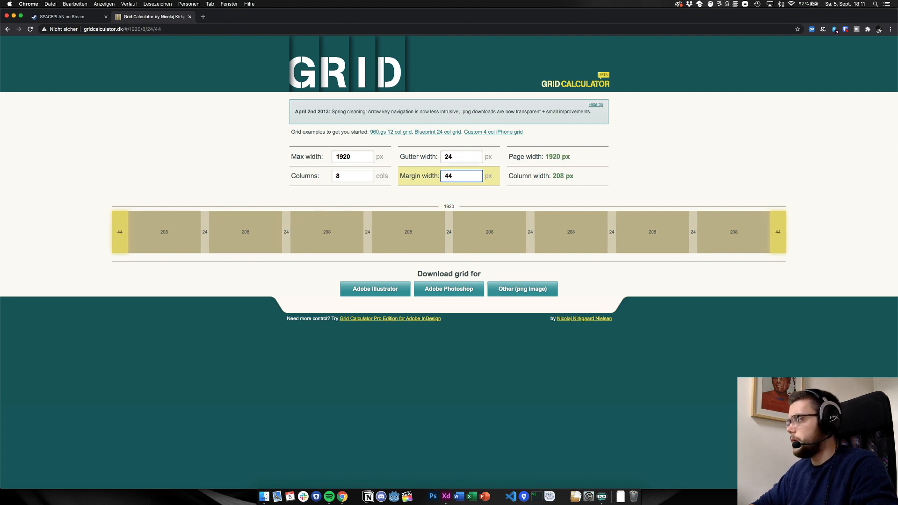
pyautogui.press('Down')
pyautogui.press('Down')
pyautogui.press('Down')
pyautogui.press('Down')
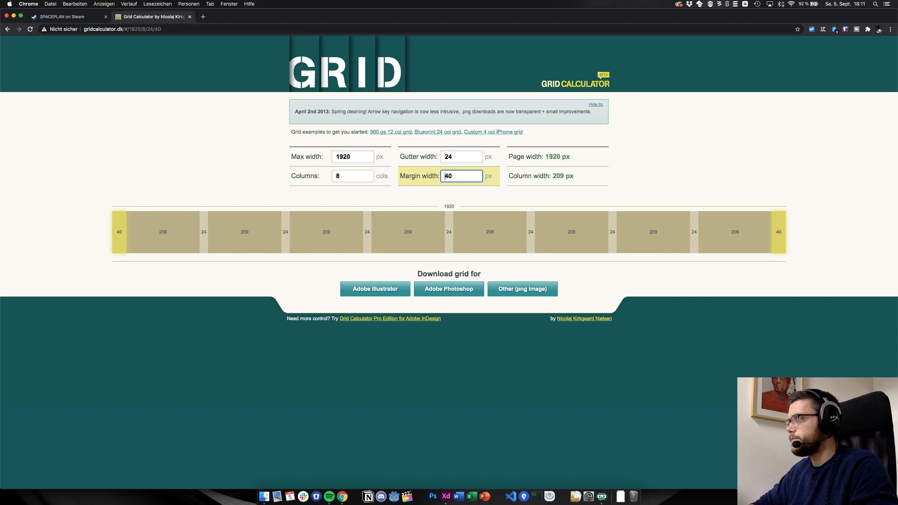
# Lower the grid's maximum width to 1918 px in the Grid Calculator
pyautogui.click(363, 157)
pyautogui.press('Down')
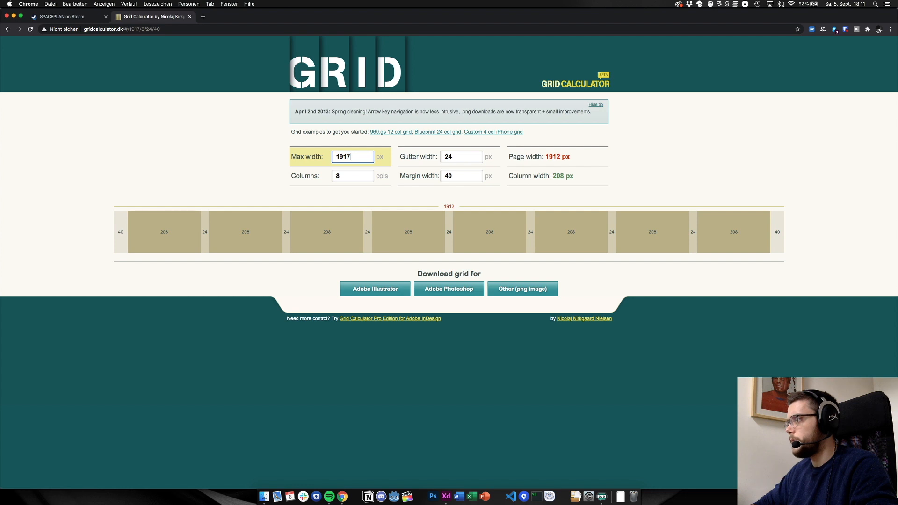
pyautogui.press('Down')
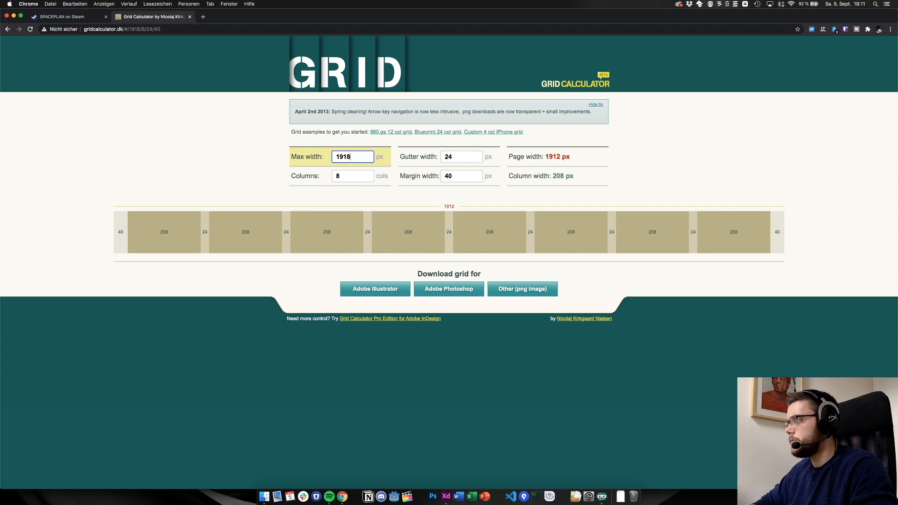
pyautogui.click(452, 209)
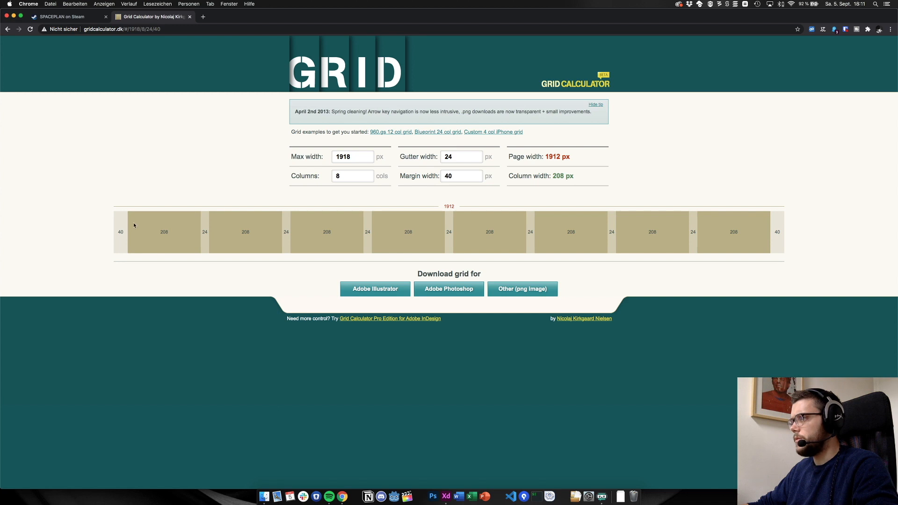
# Switch to Adobe XD and turn on the layout grid for the dark Berkshire Hathaway Inc. artboard
pyautogui.press('super+Tab')
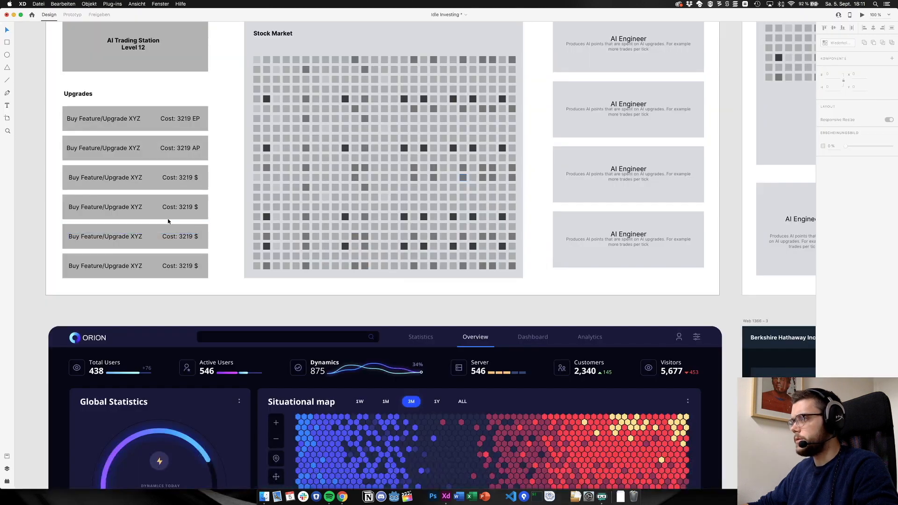
pyautogui.scroll(3, 170, 183)
pyautogui.scroll(-6, 170, 182)
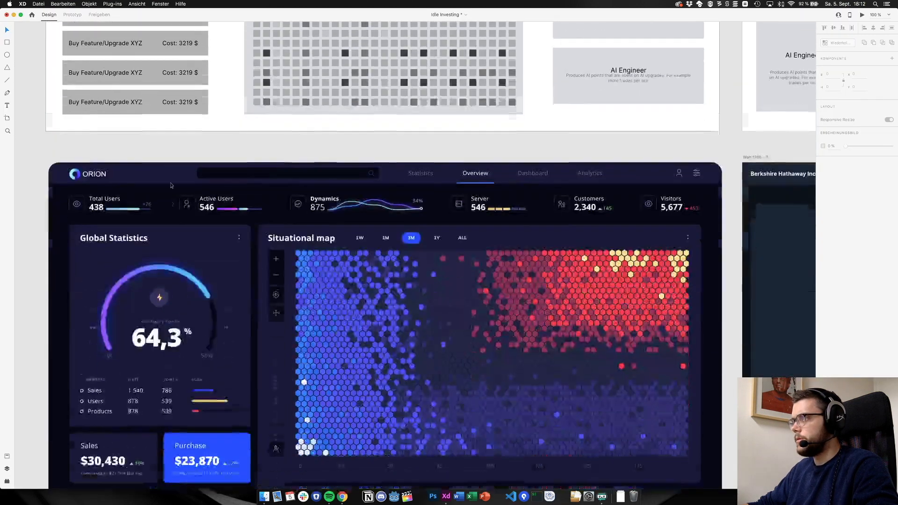
pyautogui.scroll(-3, 170, 184)
pyautogui.hscroll(15, 170, 185)
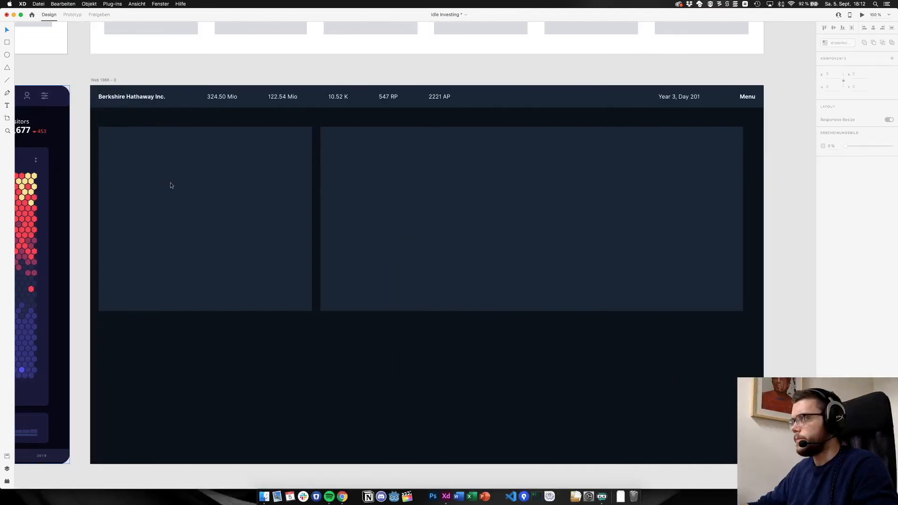
pyautogui.click(115, 80)
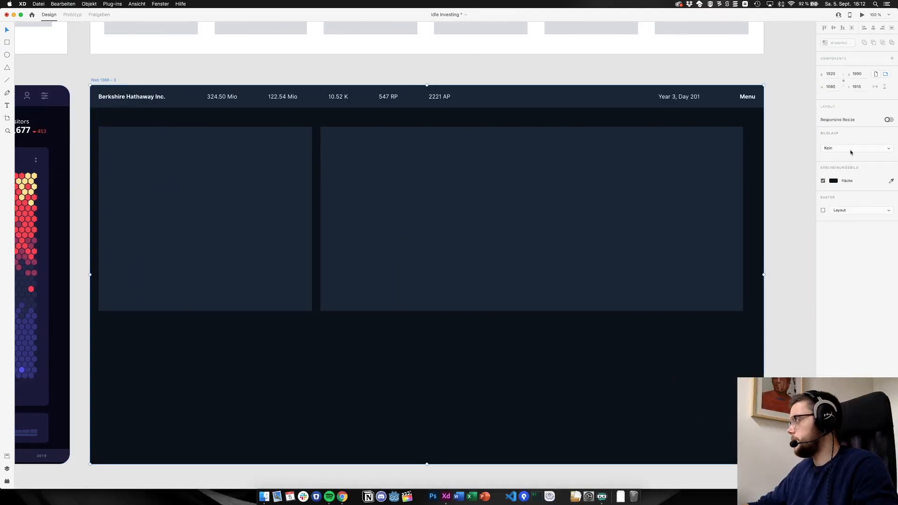
pyautogui.click(822, 210)
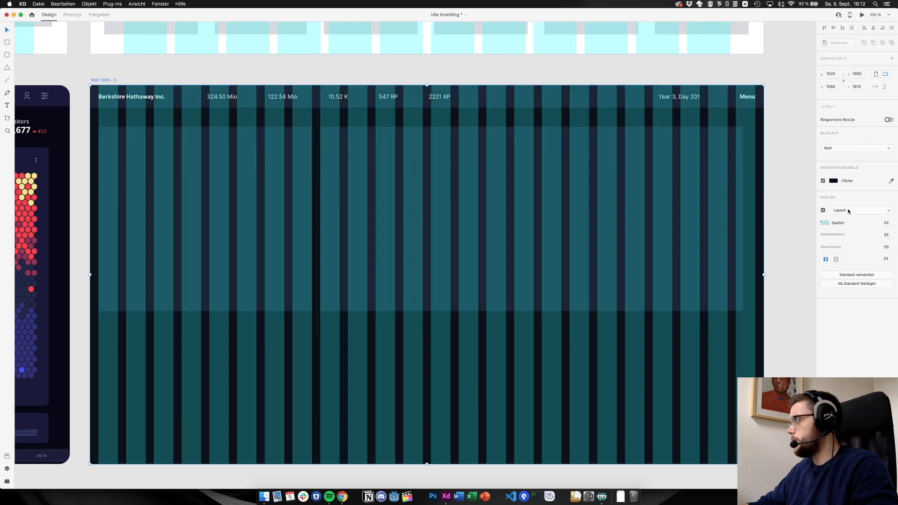
# Set the artboard's layout grid to 8 columns
pyautogui.click(890, 222)
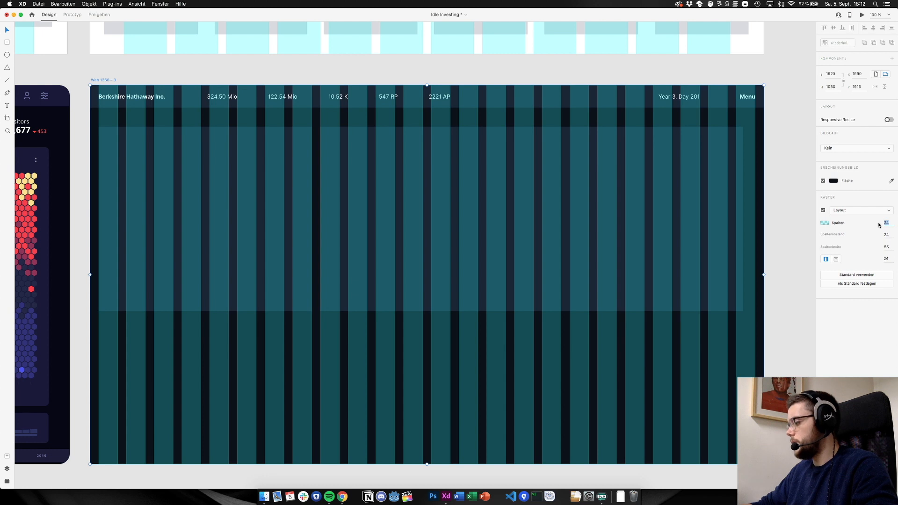
pyautogui.write('8')
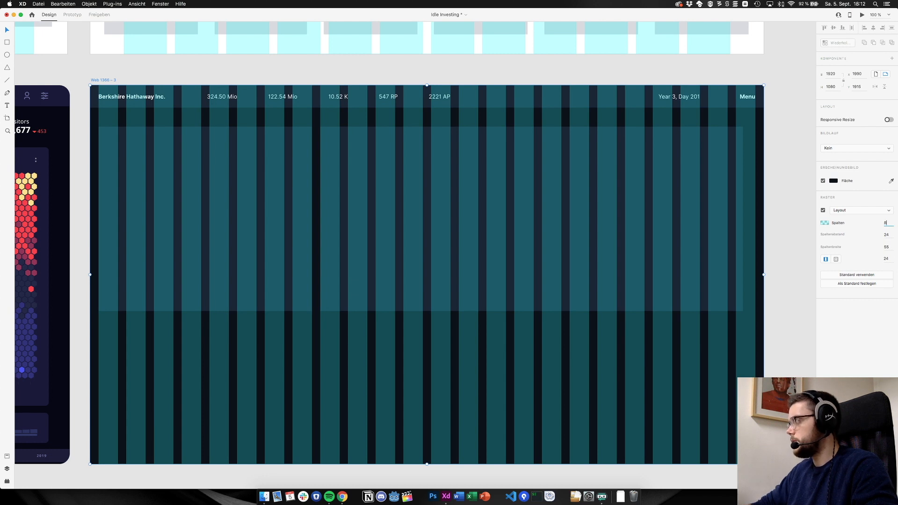
pyautogui.press('super+Tab')
pyautogui.press('super+Tab')
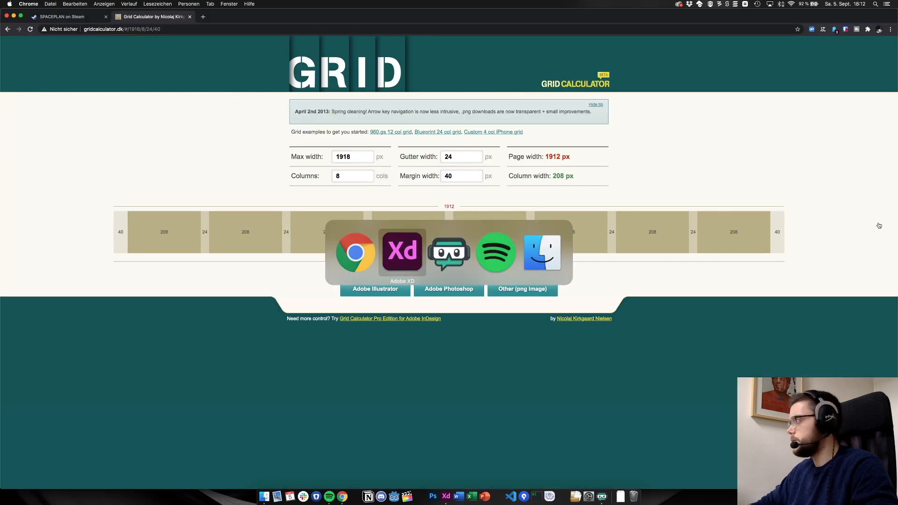
pyautogui.press('Tab')
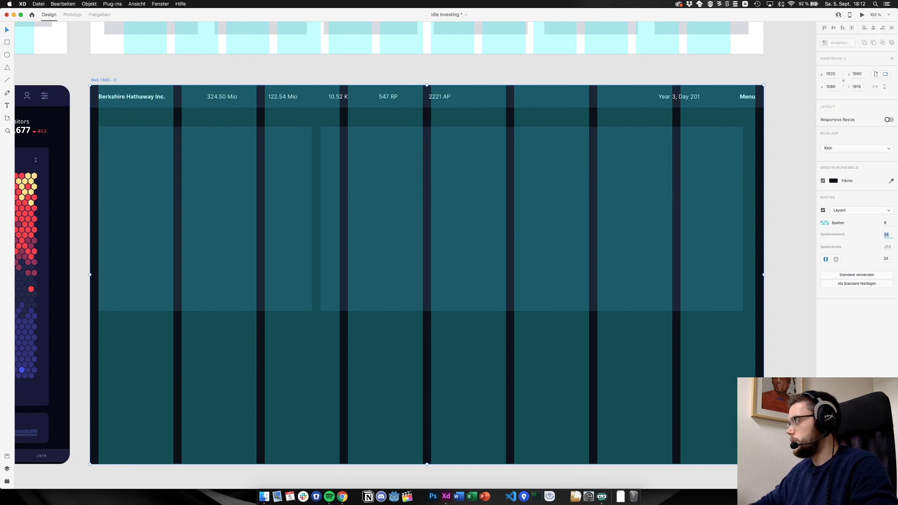
# Set the layout grid's linked side margins to 40 and compare the setup with the Grid Calculator
pyautogui.press('Tab')
pyautogui.press('Tab')
pyautogui.write('40')
pyautogui.press('Return')
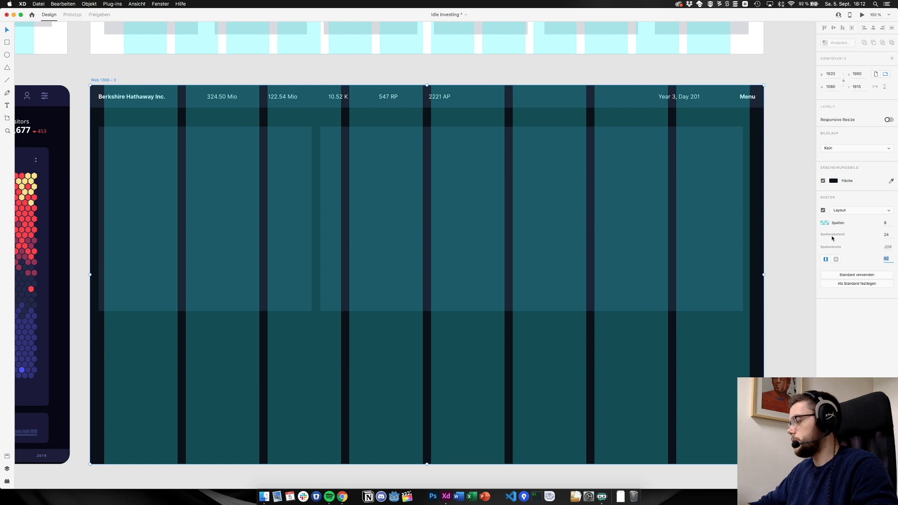
pyautogui.press('super+Tab')
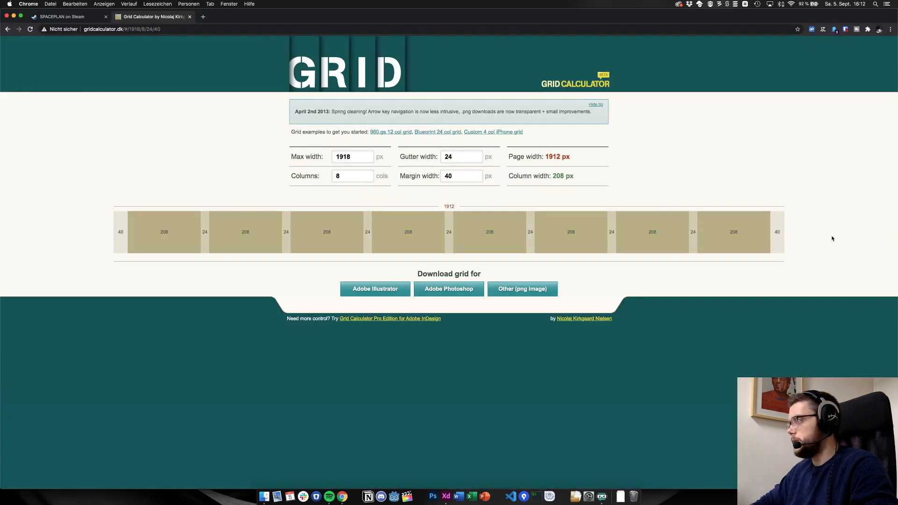
pyautogui.press('super+Tab')
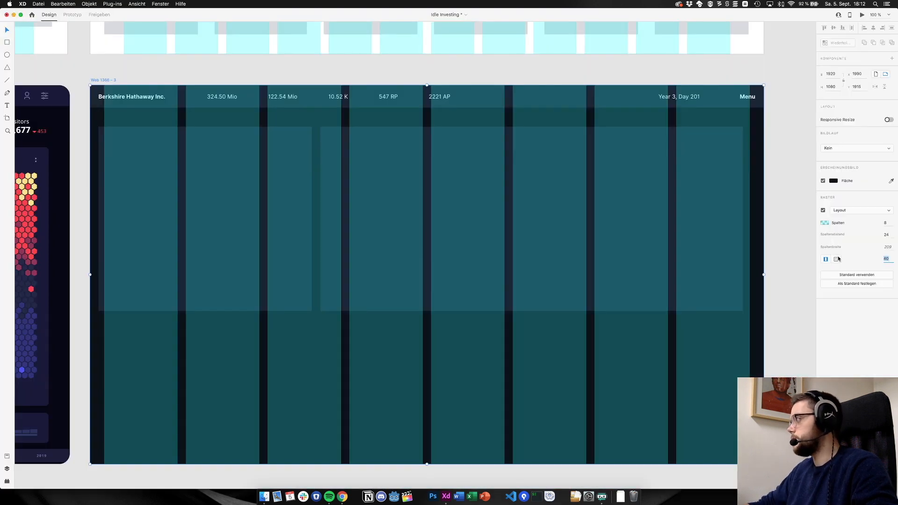
# Switch the layout grid to separate margins per side, with the right margin at 55 and the left at 41
pyautogui.click(837, 259)
pyautogui.click(862, 258)
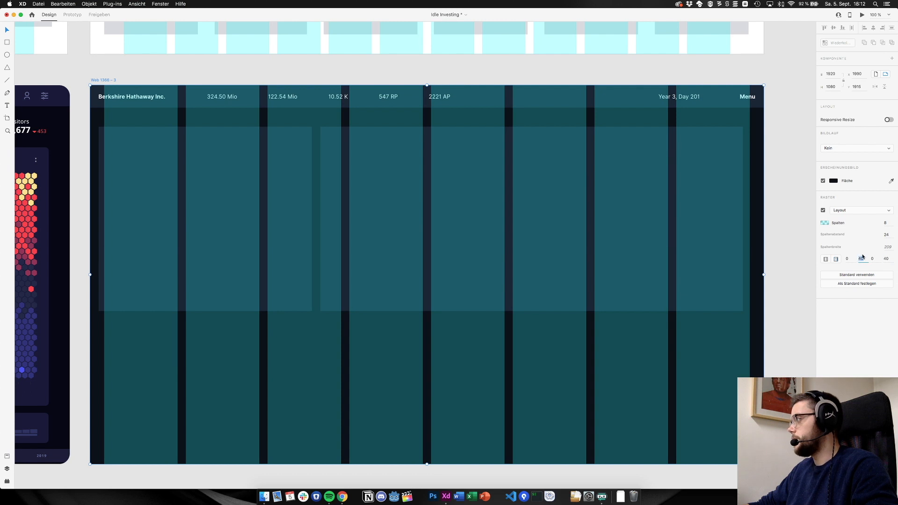
pyautogui.click(890, 259)
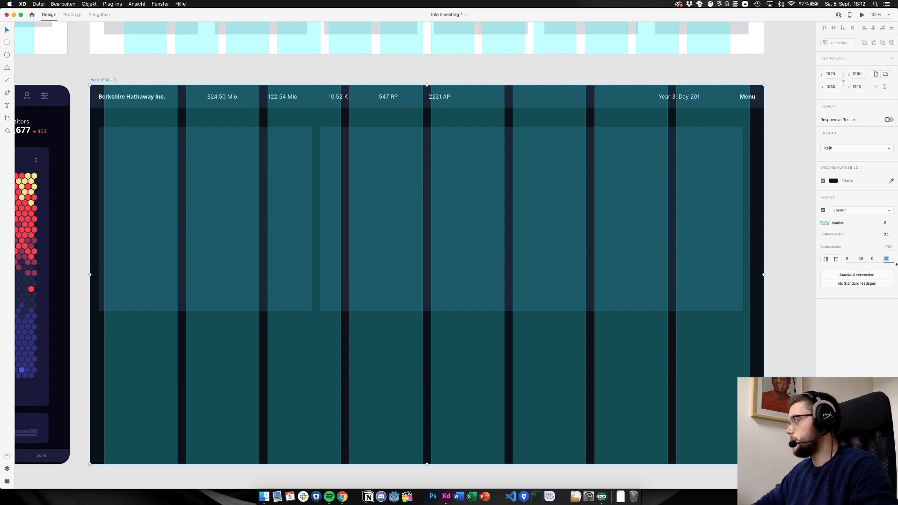
pyautogui.press('Up')
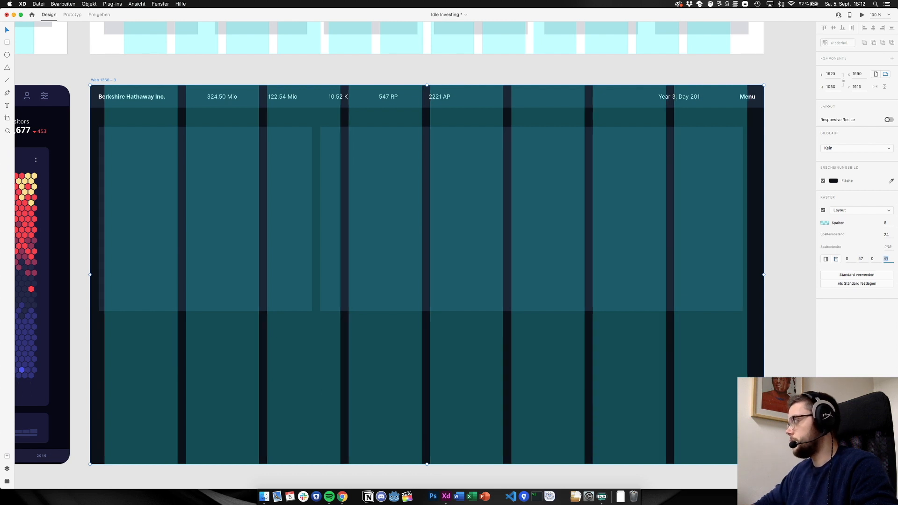
pyautogui.press('Up')
pyautogui.press('Down')
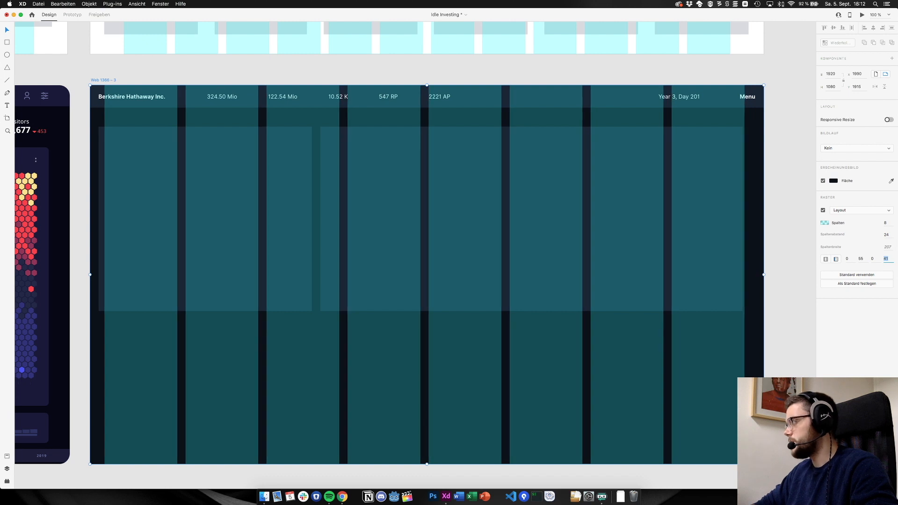
# Set the layout grid's right margin to 40 and its left margin to 56
pyautogui.click(866, 258)
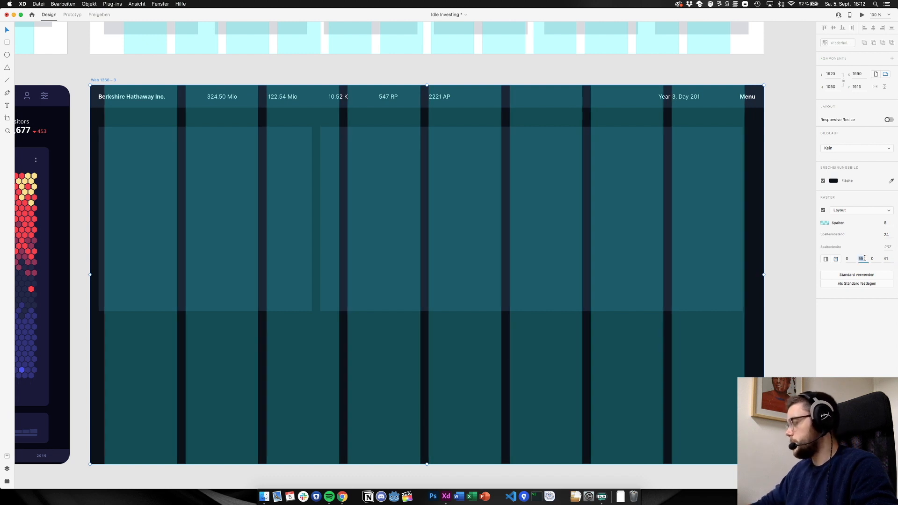
pyautogui.write('40')
pyautogui.press('Tab')
pyautogui.press('Tab')
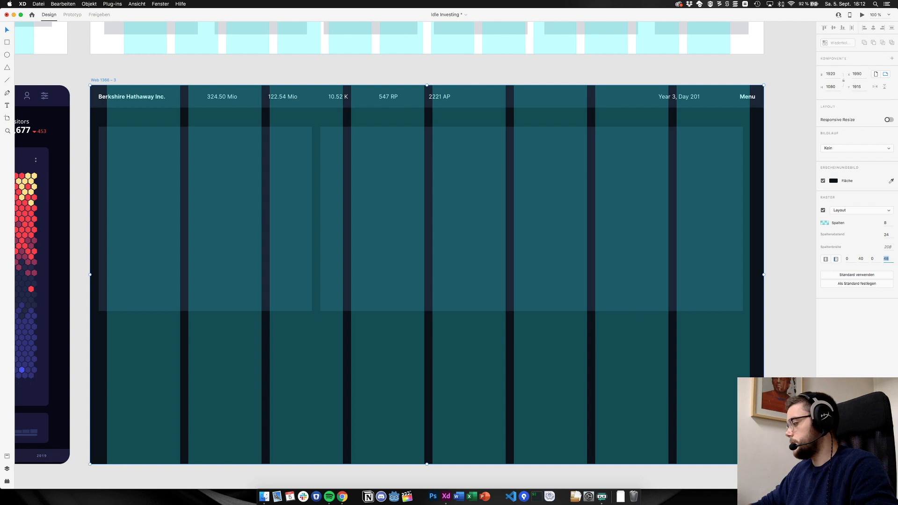
pyautogui.write('55')
pyautogui.press('Return')
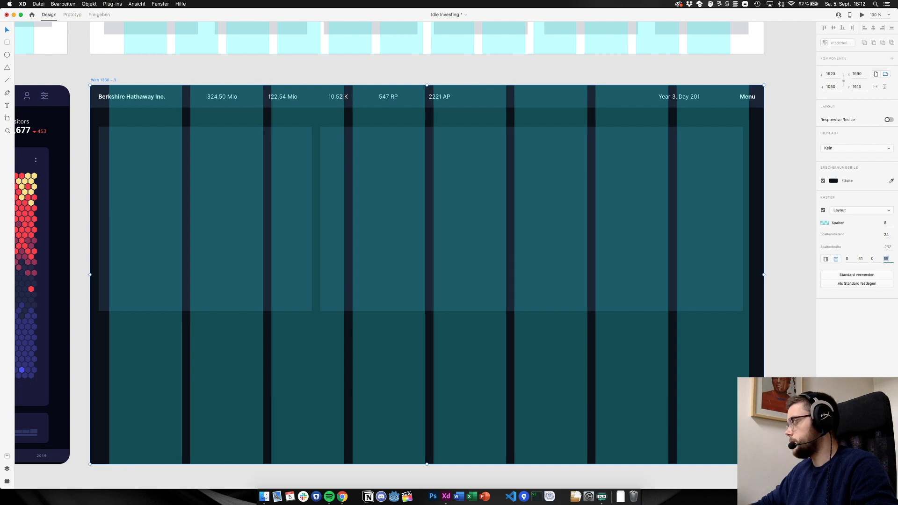
pyautogui.click(861, 258)
pyautogui.write('40')
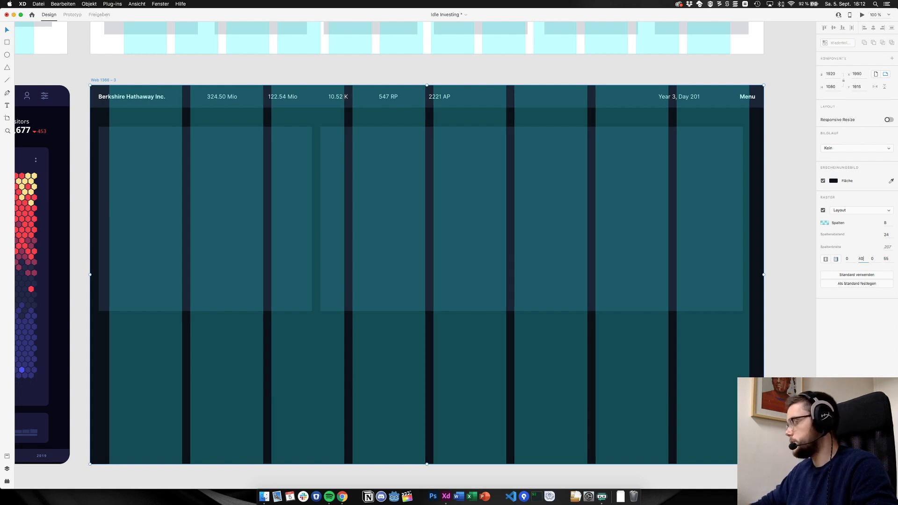
pyautogui.press('Tab')
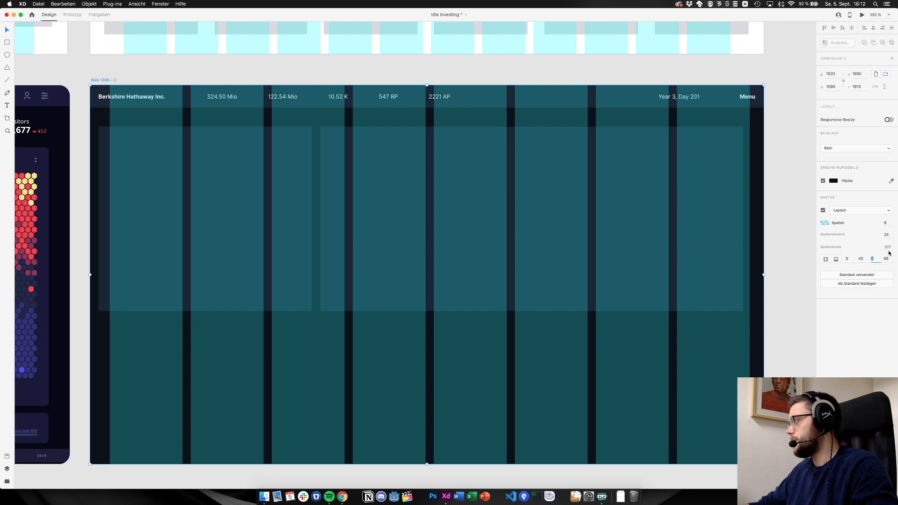
pyautogui.hotkey('shift', 'Tab')
# Try a layout grid bottom margin of about 36
pyautogui.click(871, 260)
pyautogui.write('8')
pyautogui.press('Return')
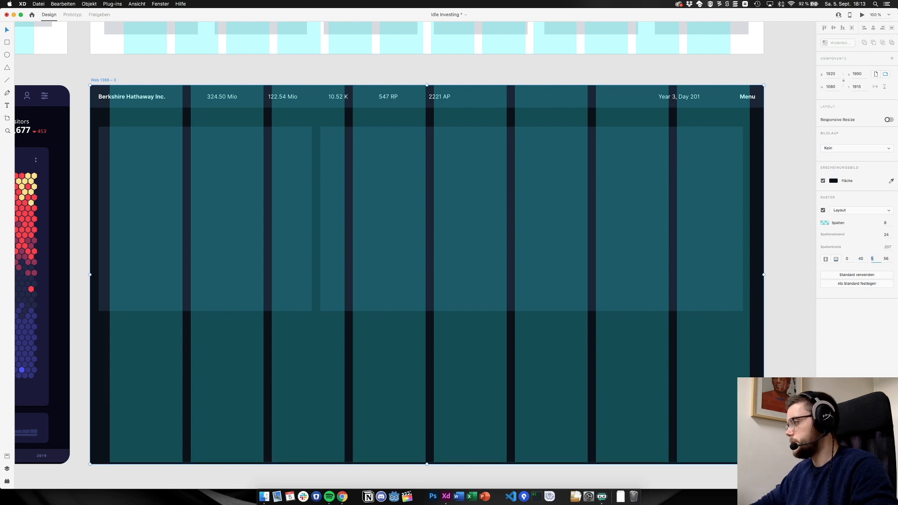
pyautogui.press('Up')
pyautogui.hotkey('shift', 'Up')
pyautogui.hotkey('shift', 'Up')
pyautogui.hotkey('shift', 'Up')
pyautogui.hotkey('shift', 'Up')
pyautogui.hotkey('shift', 'Down')
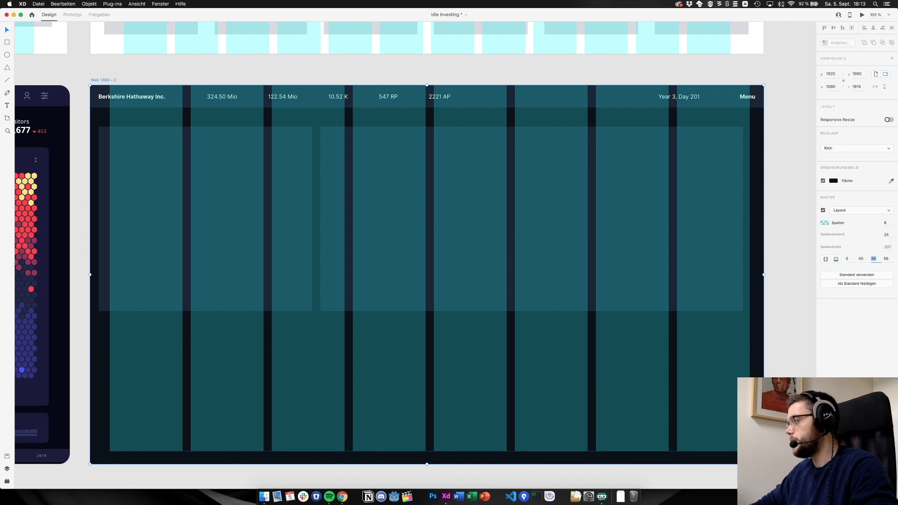
pyautogui.hotkey('shift', 'Up')
pyautogui.hotkey('shift', 'Up')
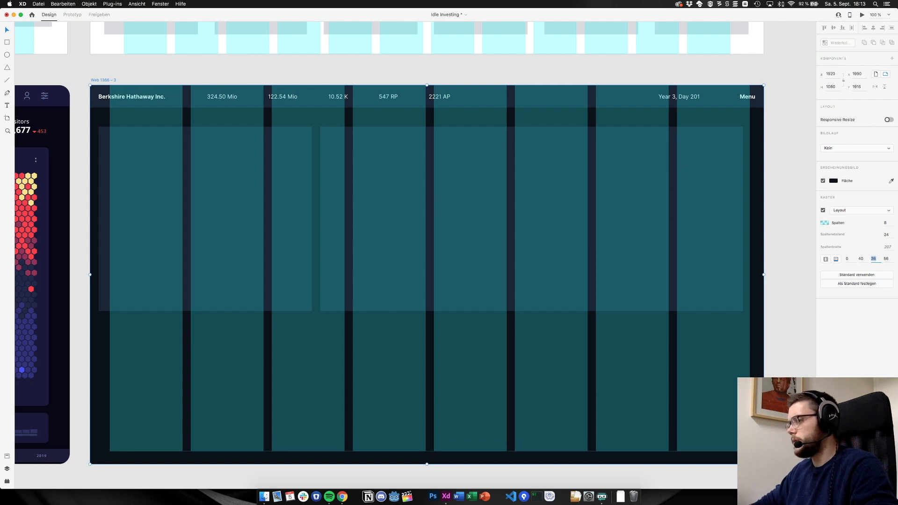
# Reduce the layout grid's bottom margin to 24
pyautogui.hotkey('shift', 'Down')
pyautogui.hotkey('shift', 'Down')
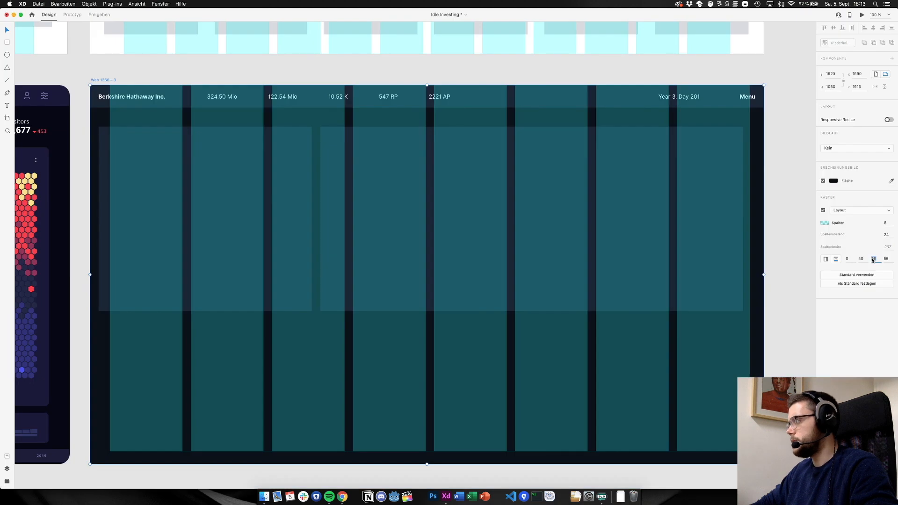
pyautogui.hotkey('shift', 'Down')
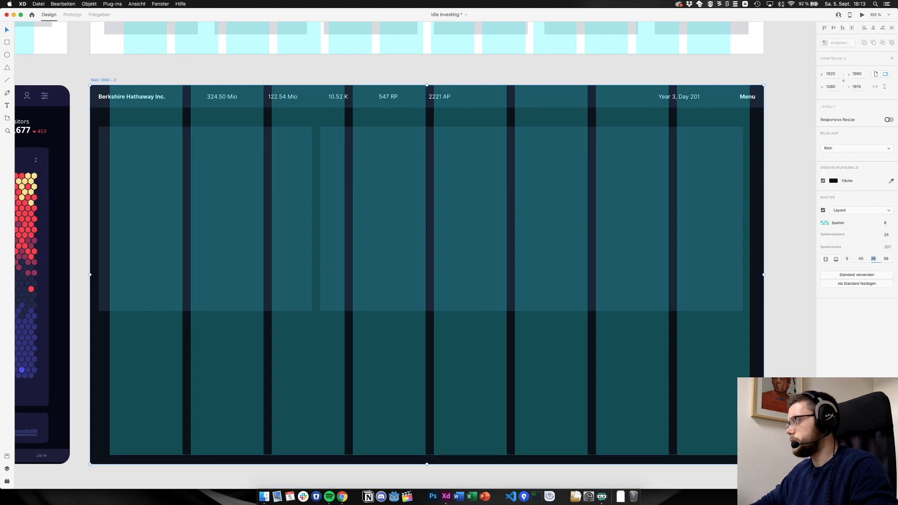
pyautogui.write('24')
pyautogui.press('Tab')
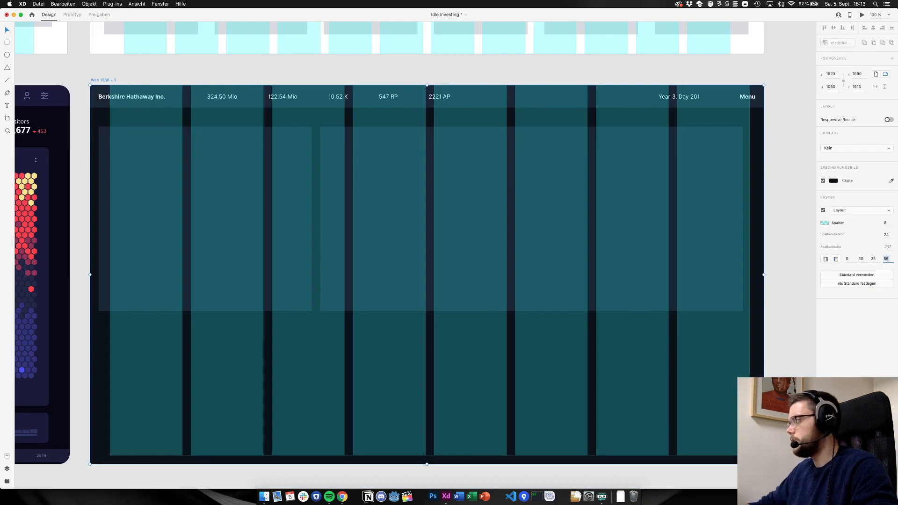
# Try a top margin of 24 on the layout grid and undo it
pyautogui.click(850, 259)
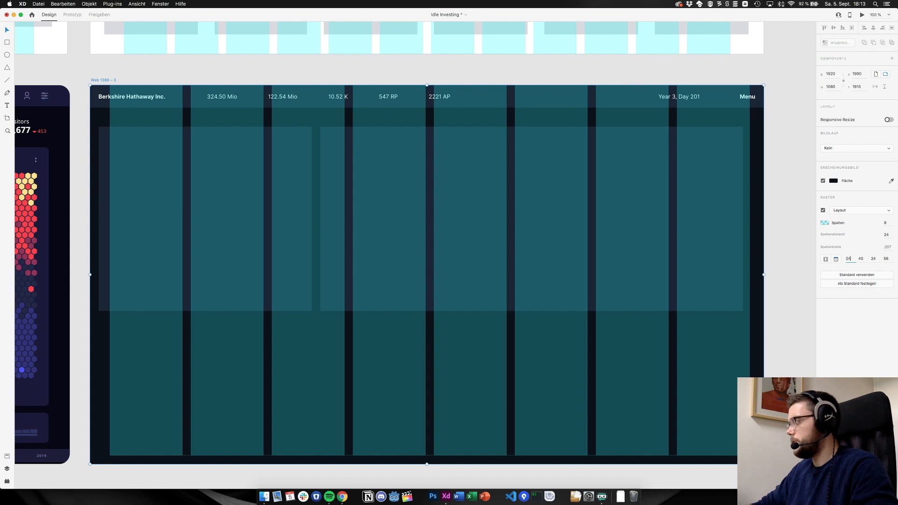
pyautogui.write('24')
pyautogui.press('Tab')
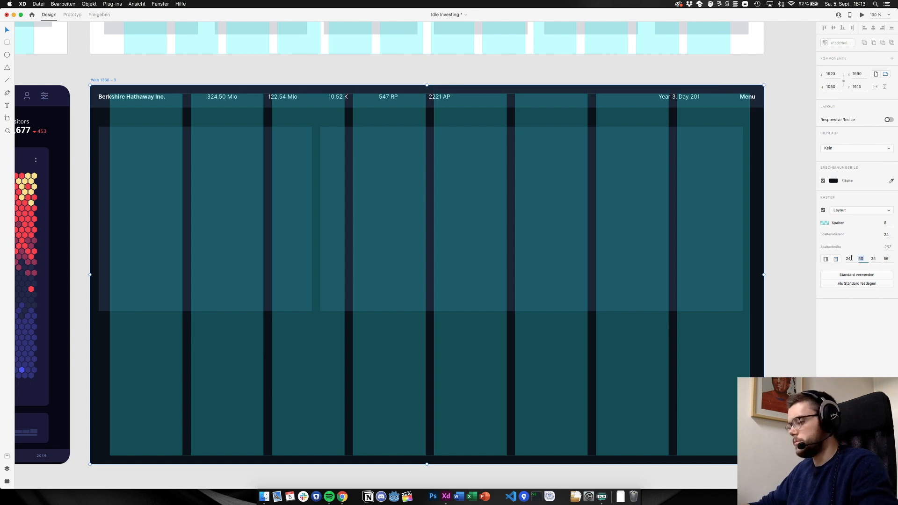
pyautogui.click(792, 236)
pyautogui.press('super+z')
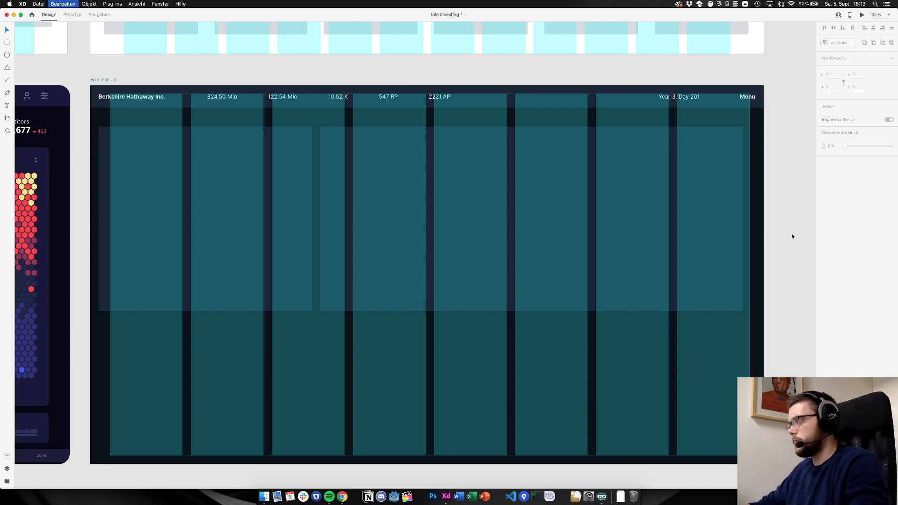
pyautogui.click(792, 238)
pyautogui.hscroll(10, 790, 235)
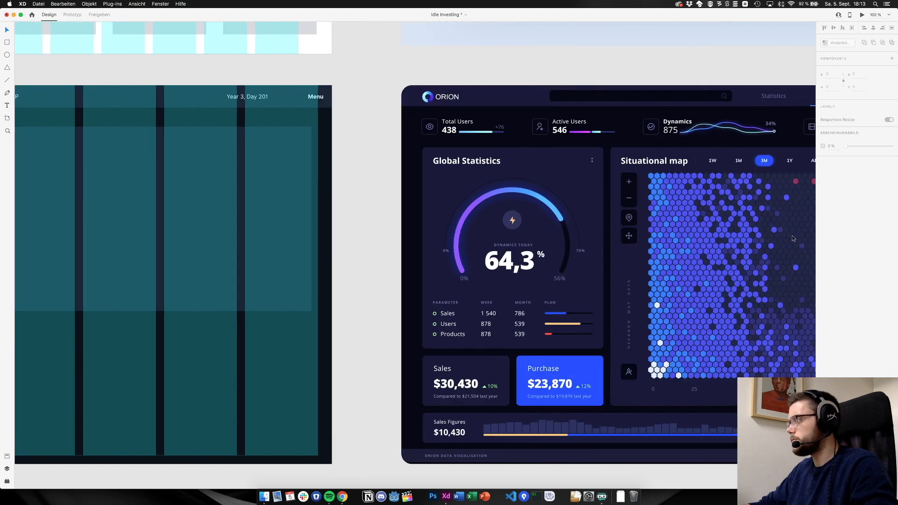
pyautogui.hscroll(-6, 792, 239)
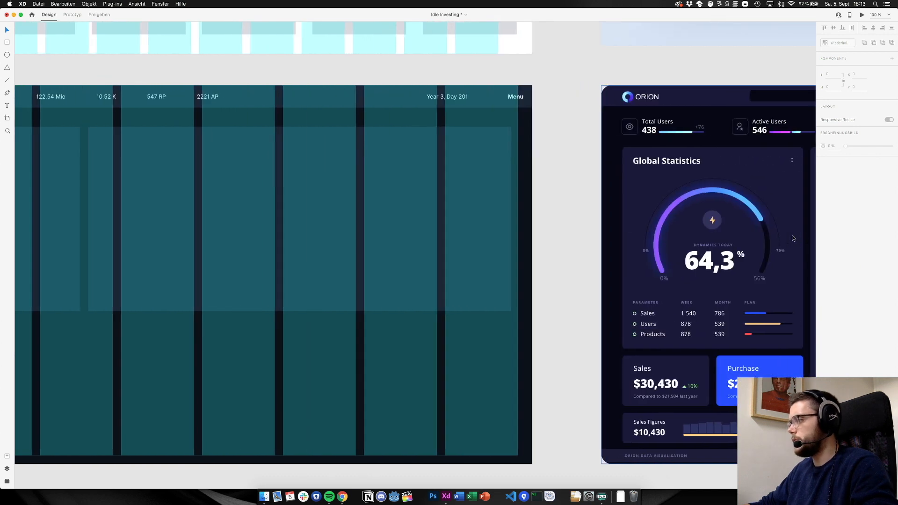
pyautogui.hscroll(-6, 623, 336)
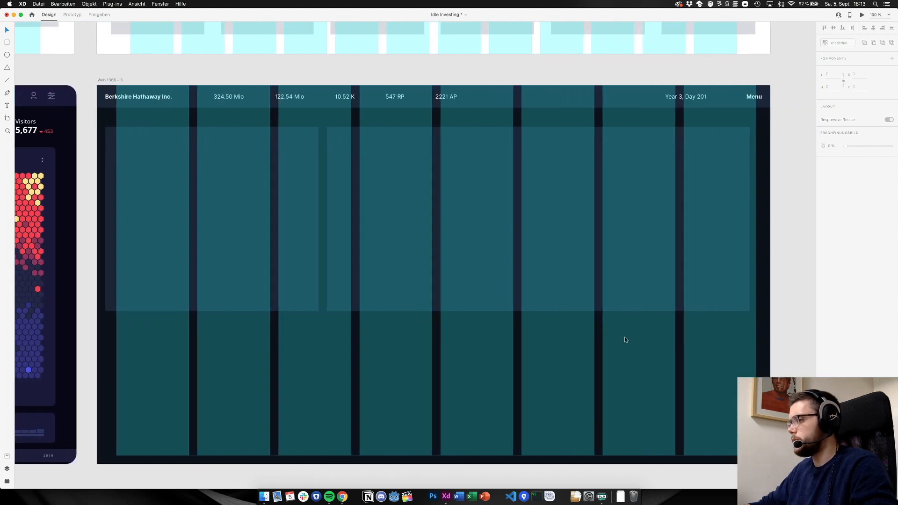
pyautogui.hscroll(2, 624, 335)
pyautogui.click(71, 79)
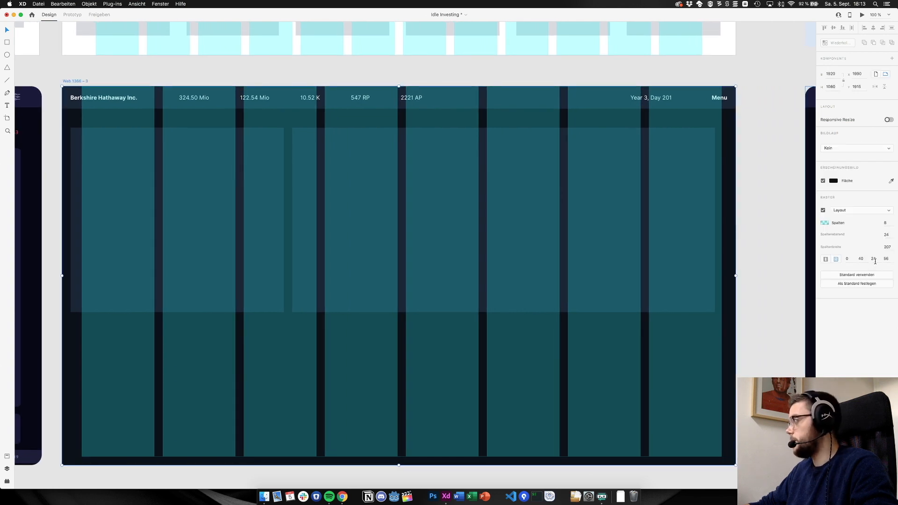
pyautogui.click(875, 259)
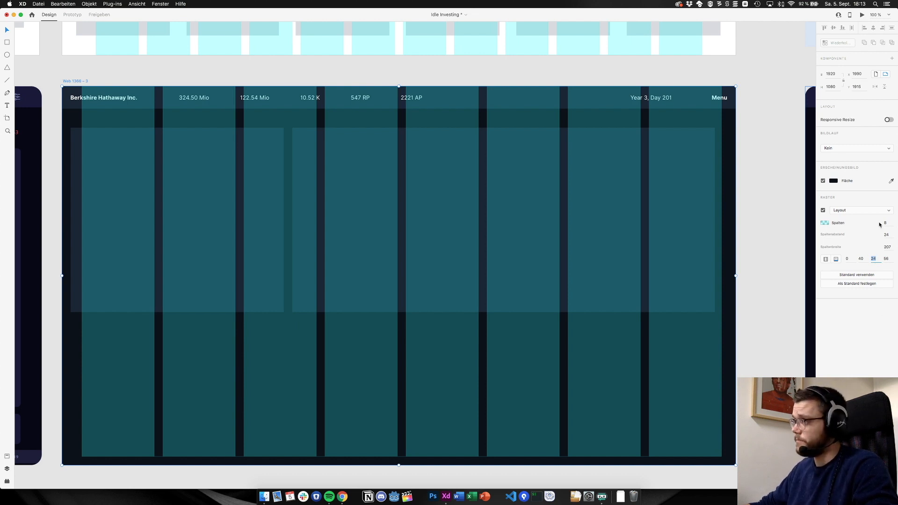
pyautogui.click(885, 235)
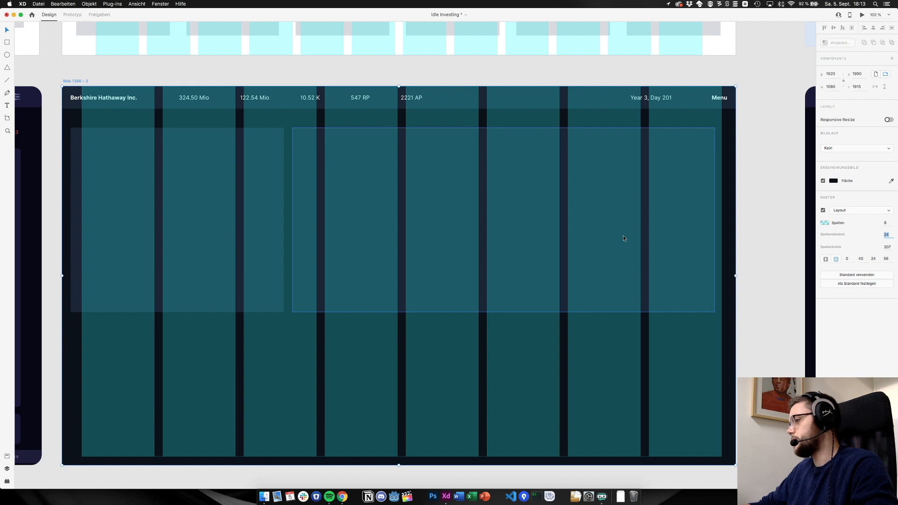
# Align the narrow panel to the first two grid columns at 438 px wide, and the wide panel to the next four at 900 px
pyautogui.click(166, 247)
pyautogui.moveTo(167, 247); pyautogui.dragTo(179, 251)
pyautogui.moveTo(295, 226); pyautogui.dragTo(231, 234)
pyautogui.moveTo(319, 223); pyautogui.dragTo(271, 230)
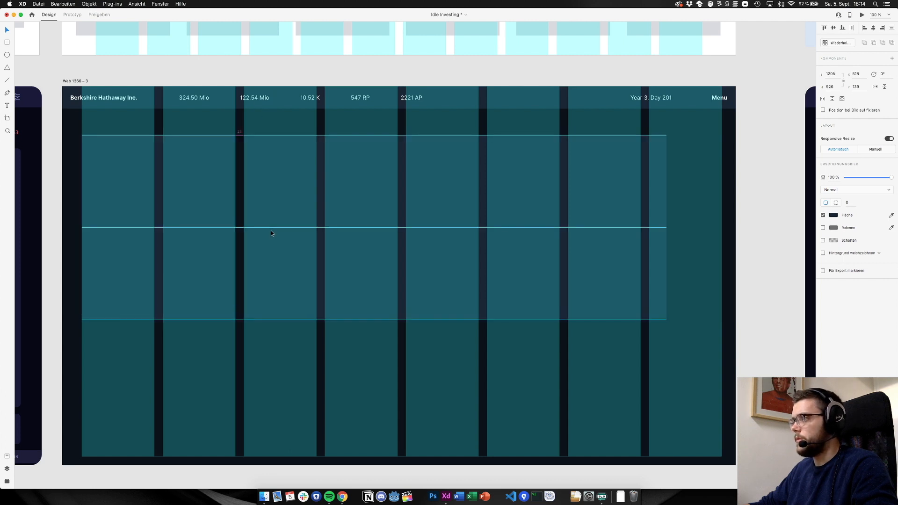
pyautogui.moveTo(666, 227); pyautogui.dragTo(557, 229)
# Duplicate the wide panel onto the last grid columns at x 1442 and narrow the copy to 438 px
pyautogui.moveTo(414, 217); pyautogui.dragTo(612, 214)
pyautogui.hscroll(4, 612, 214)
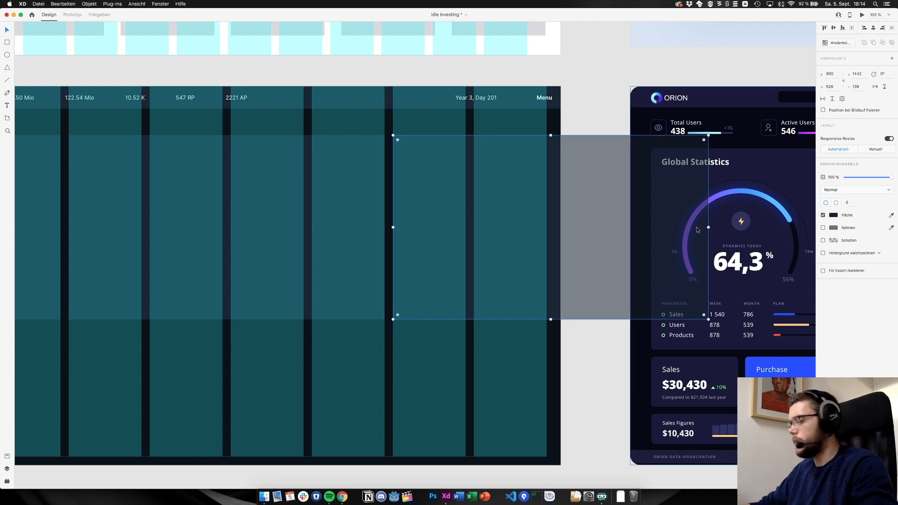
pyautogui.moveTo(708, 227); pyautogui.dragTo(547, 227)
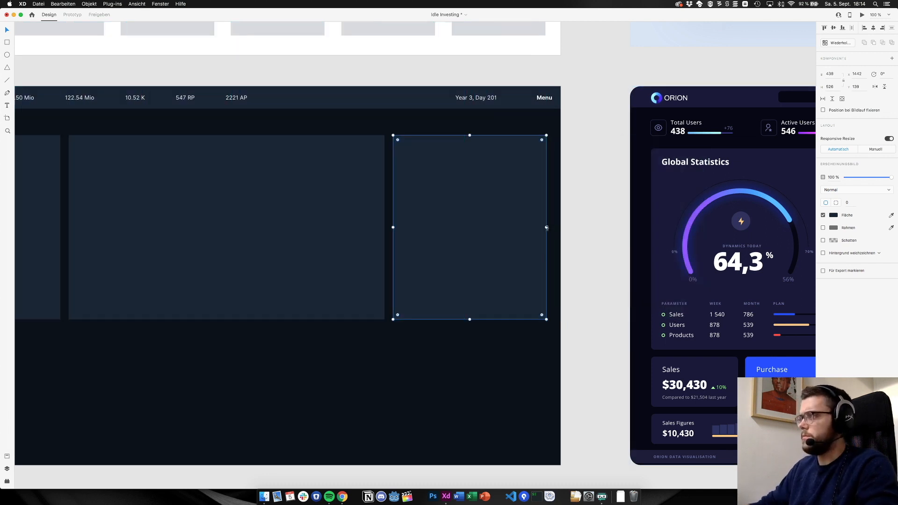
pyautogui.click(595, 279)
# Compare the three-panel layout with the wireframe artboards and the reference dashboard's situational map
pyautogui.hscroll(-5, 597, 280)
pyautogui.hscroll(-2, 597, 277)
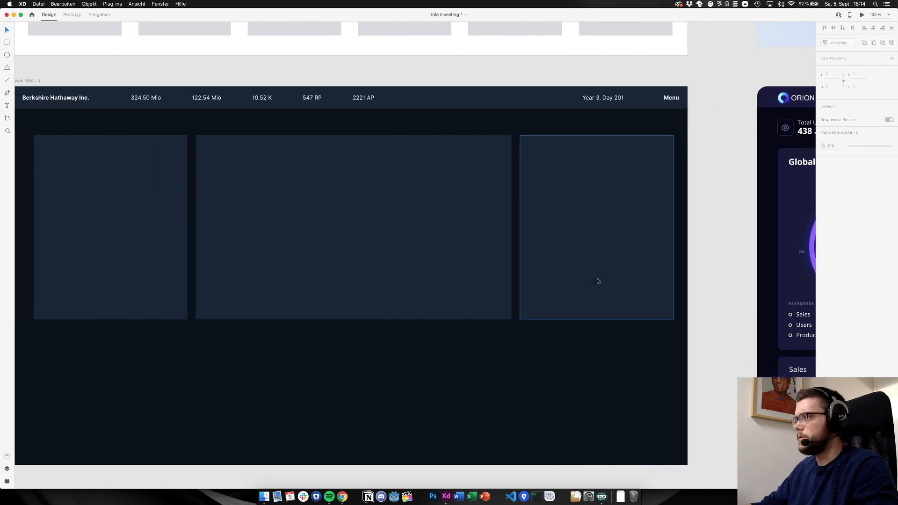
pyautogui.hscroll(-3, 339, 211)
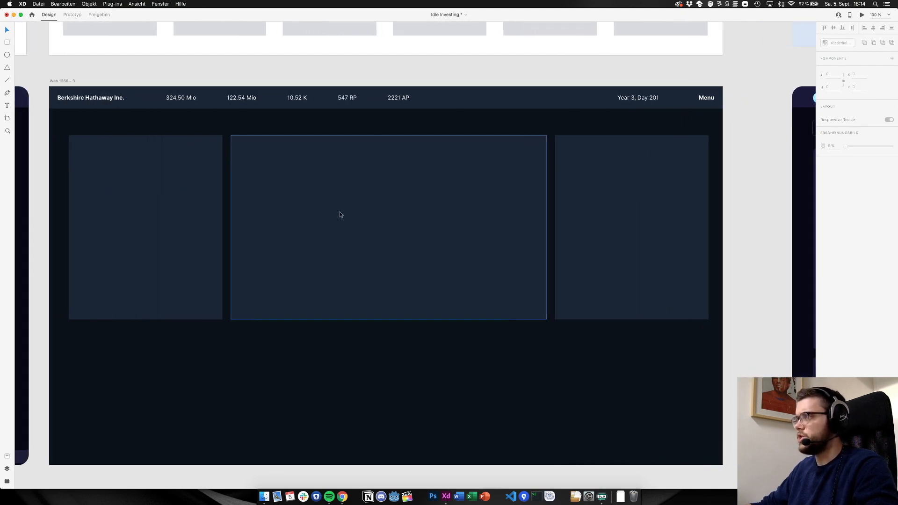
pyautogui.click(104, 220)
pyautogui.click(620, 235)
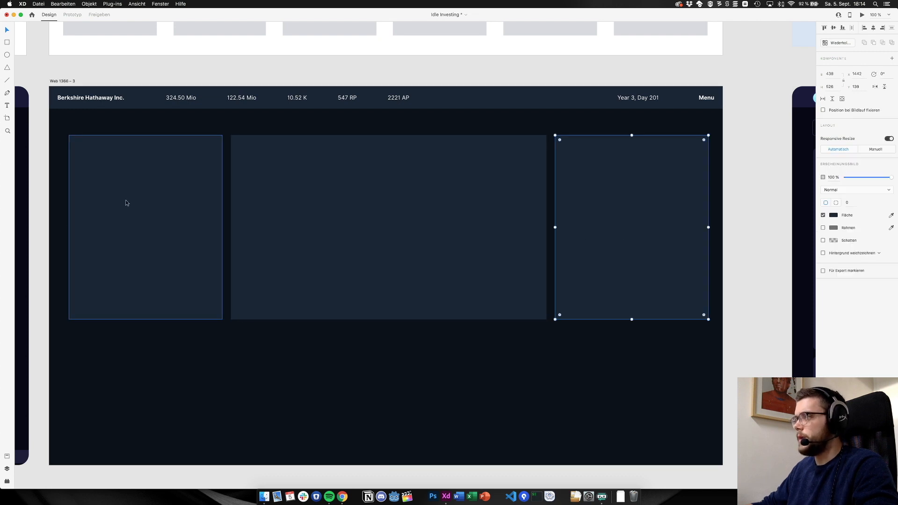
pyautogui.scroll(-5, 103, 196)
pyautogui.scroll(5, 110, 198)
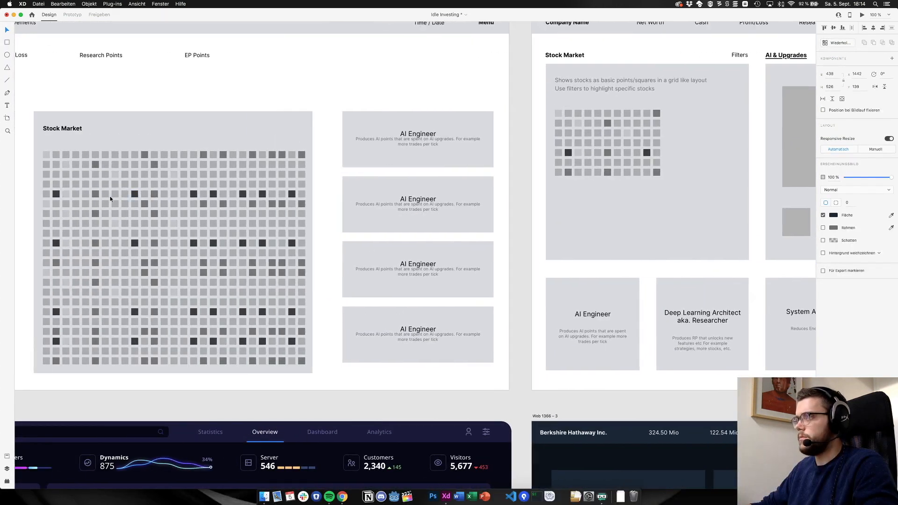
pyautogui.scroll(-3, 110, 199)
pyautogui.hscroll(5, 111, 199)
pyautogui.scroll(3, 109, 195)
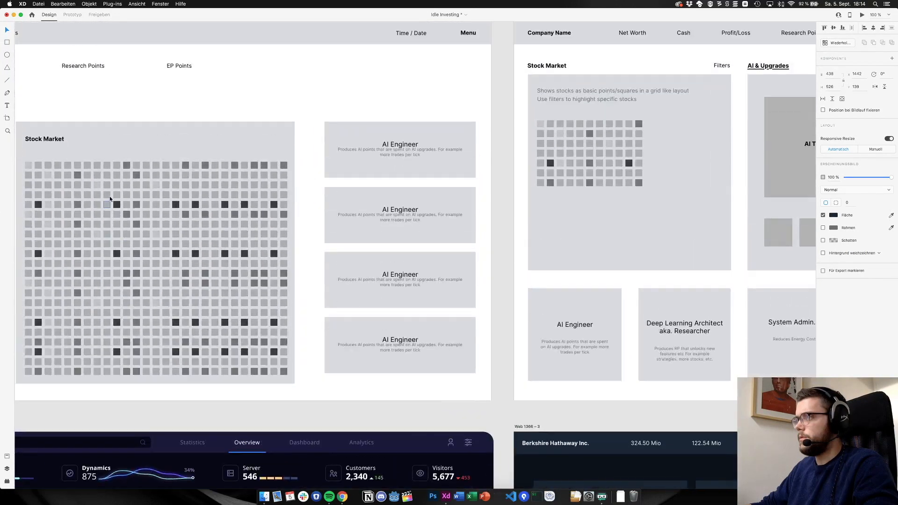
pyautogui.hscroll(-2, 198, 151)
pyautogui.click(183, 167)
pyautogui.moveTo(183, 167); pyautogui.dragTo(464, 343)
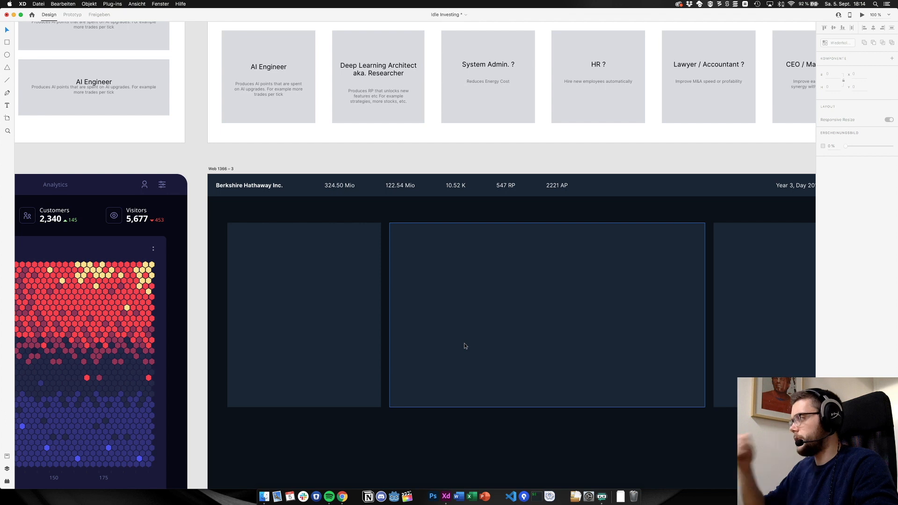
pyautogui.scroll(-5, 464, 343)
pyautogui.hscroll(3, 464, 343)
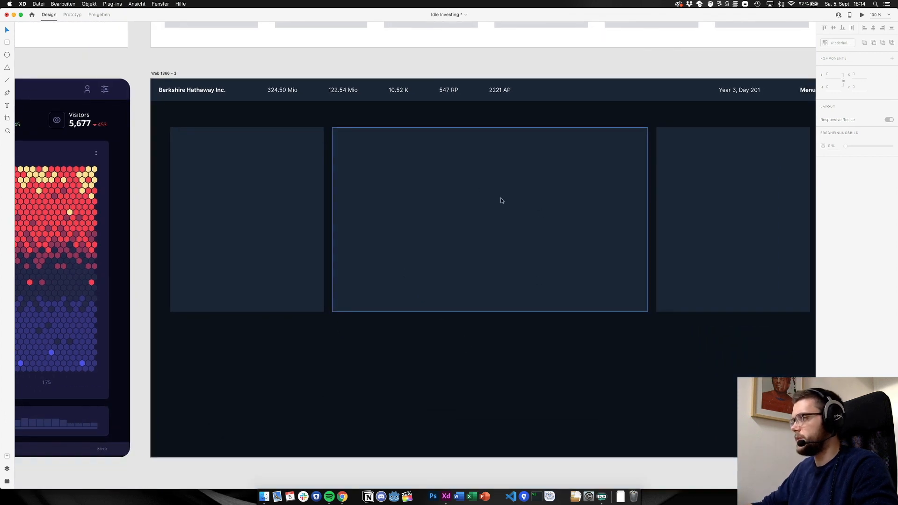
pyautogui.hscroll(-15, 487, 227)
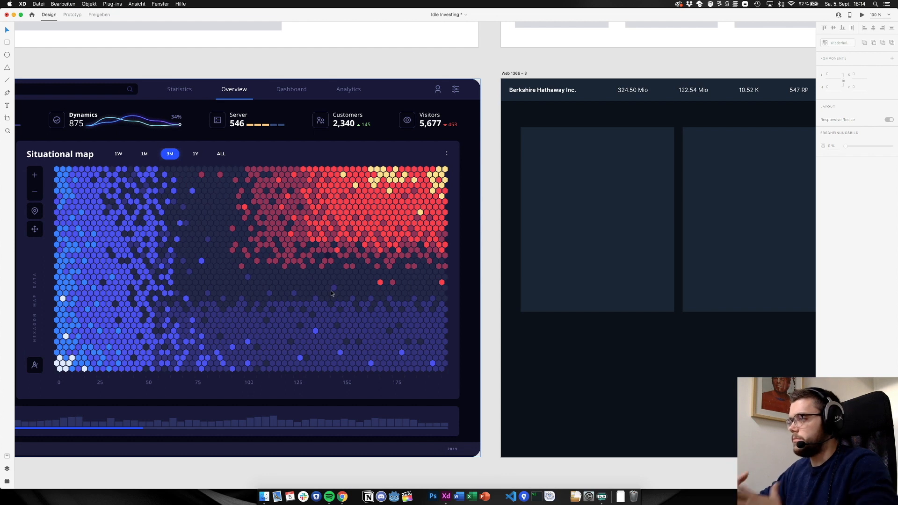
pyautogui.hscroll(15, 330, 293)
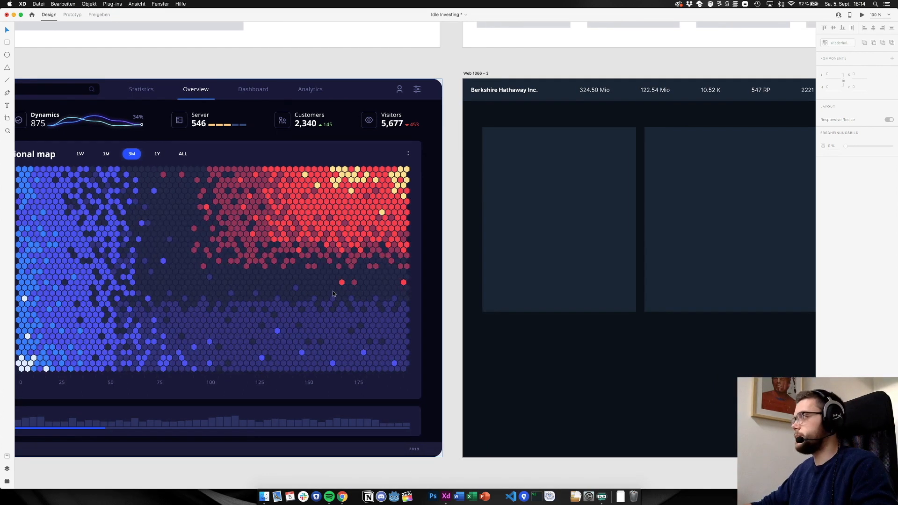
pyautogui.click(251, 257)
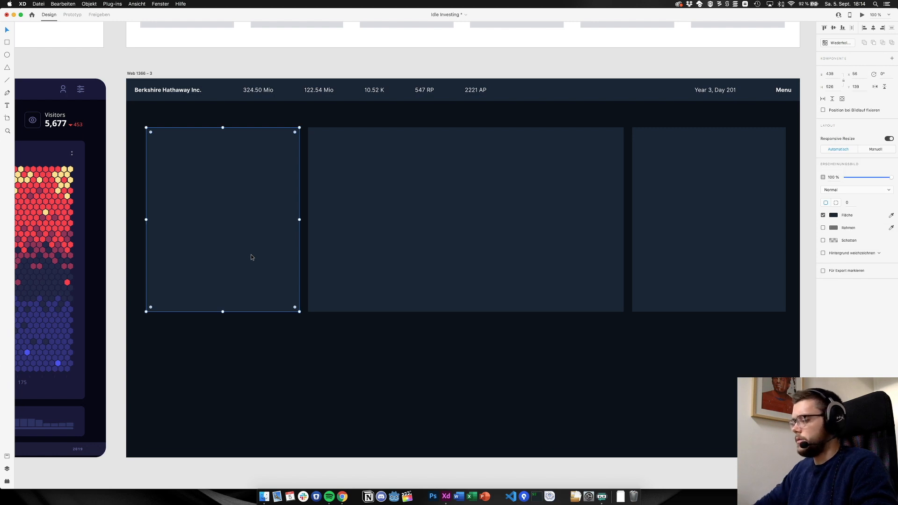
# Show the layout grid again, switch to the Grid Calculator in Chrome and calculate the grid with 16 columns
pyautogui.press('super+shift+apostrophe')
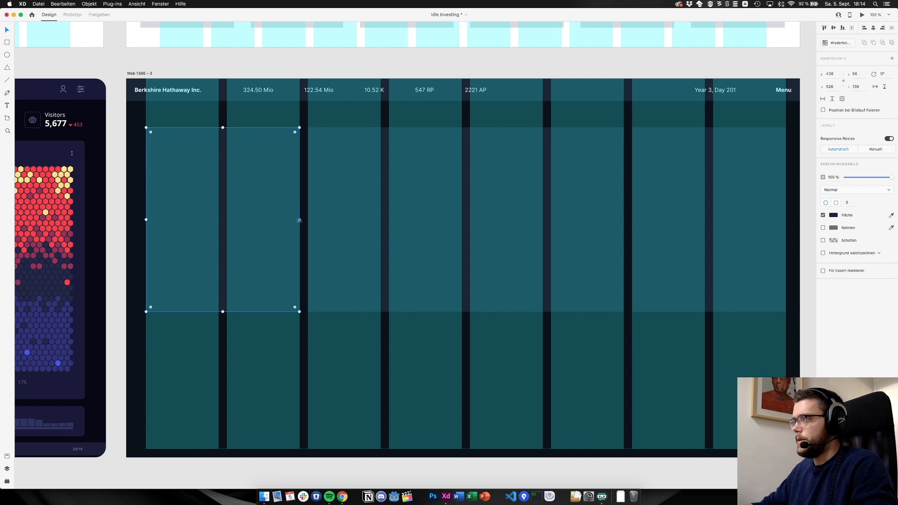
pyautogui.press('super+Tab')
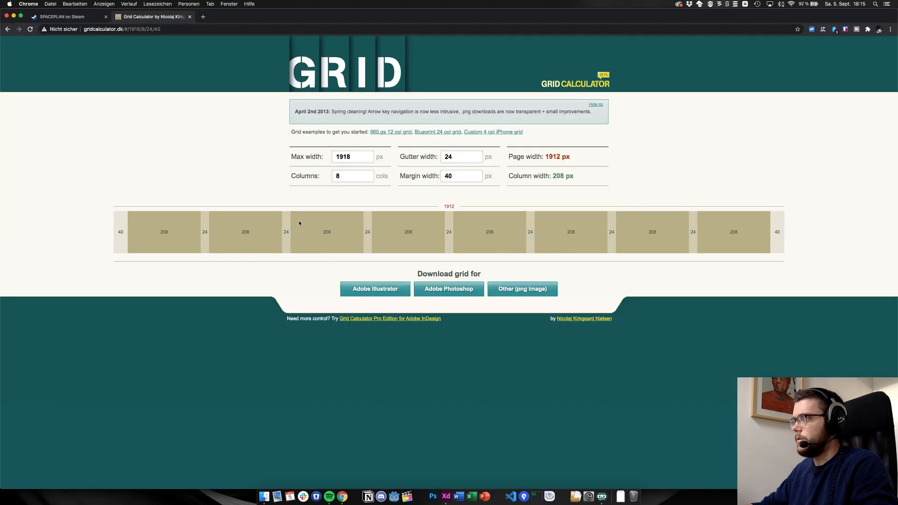
pyautogui.doubleClick(365, 176)
pyautogui.write('16')
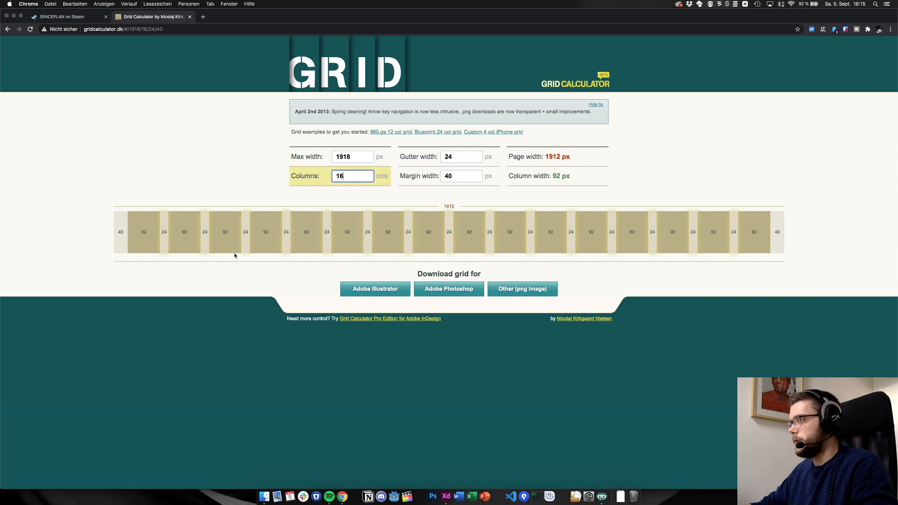
# Back in Adobe XD, try a 16-column layout grid on the dark artboard and shift the first panel to x 60
pyautogui.press('super+Tab')
pyautogui.click(133, 74)
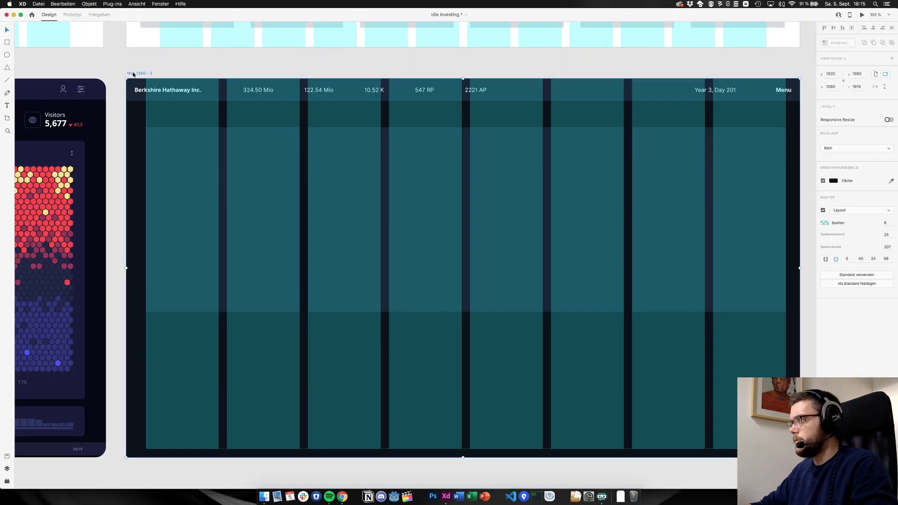
pyautogui.click(885, 223)
pyautogui.write('16')
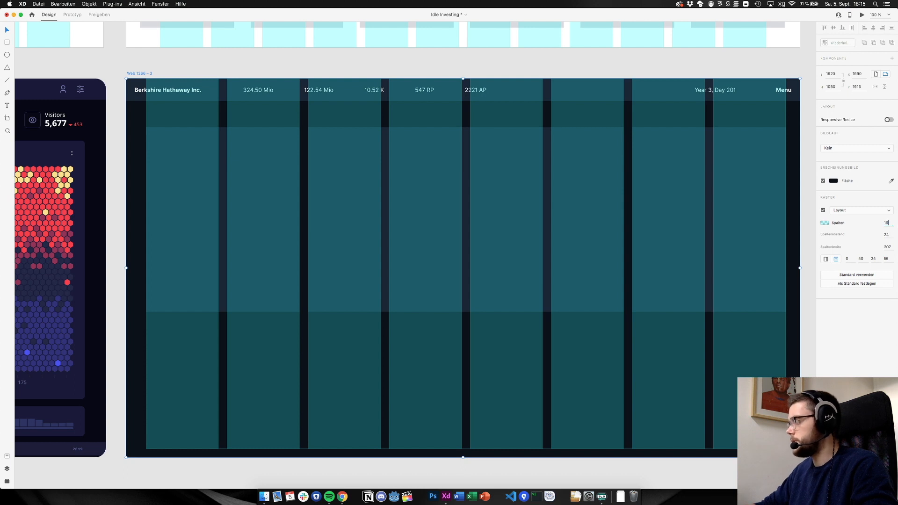
pyautogui.press('Tab')
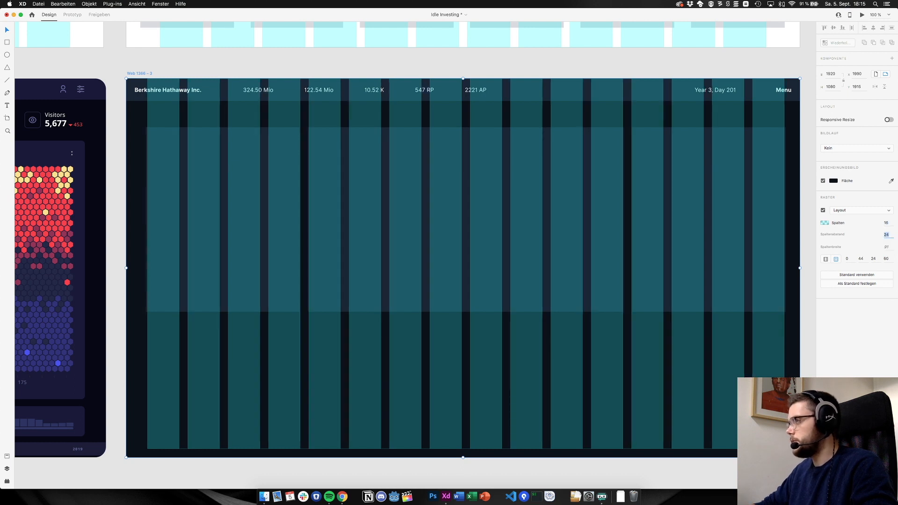
pyautogui.click(275, 187)
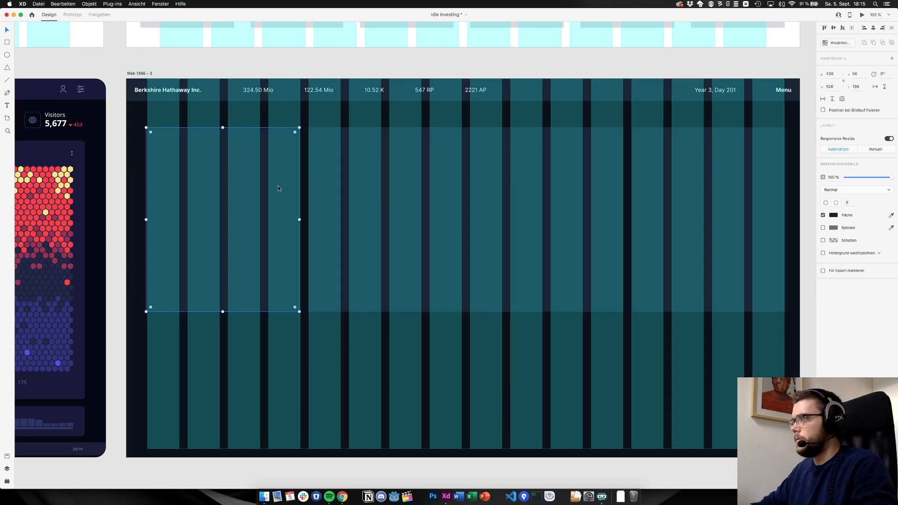
pyautogui.moveTo(284, 189); pyautogui.dragTo(288, 189)
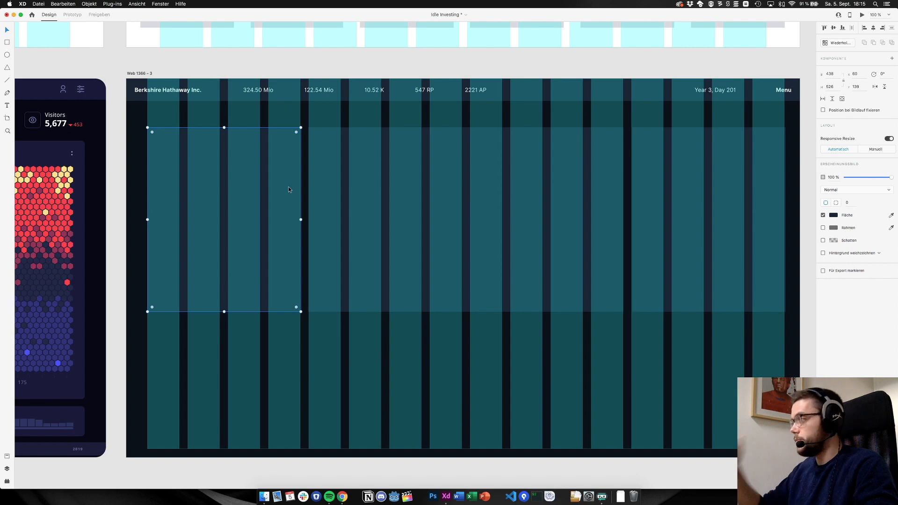
# Set the dark artboard's layout grid to 12 columns
pyautogui.click(143, 73)
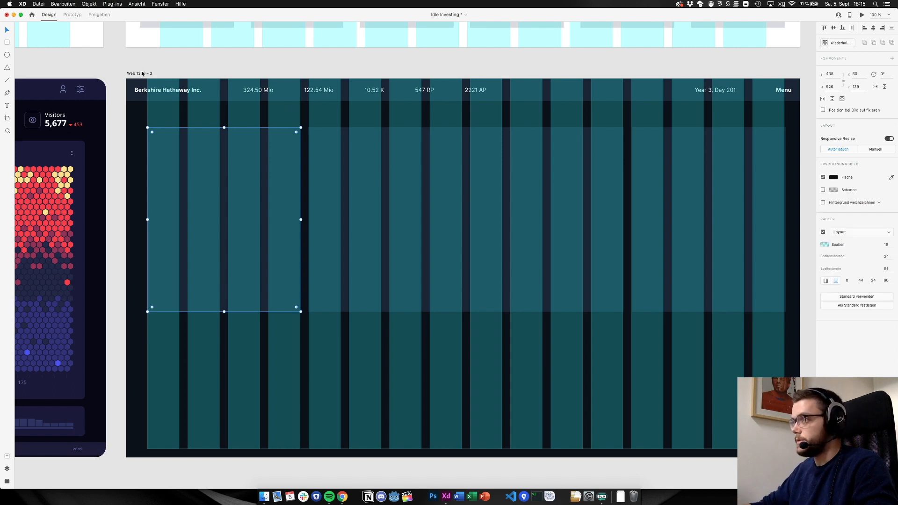
pyautogui.write('12')
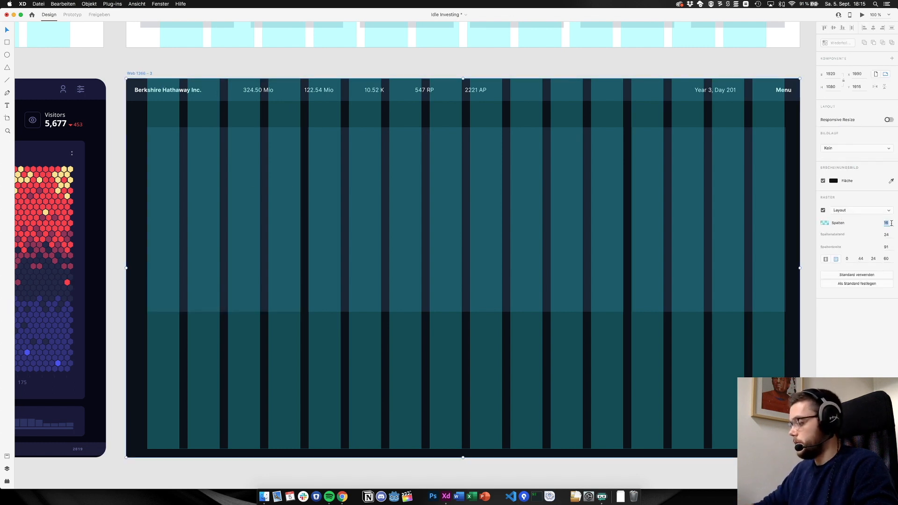
pyautogui.press('Return')
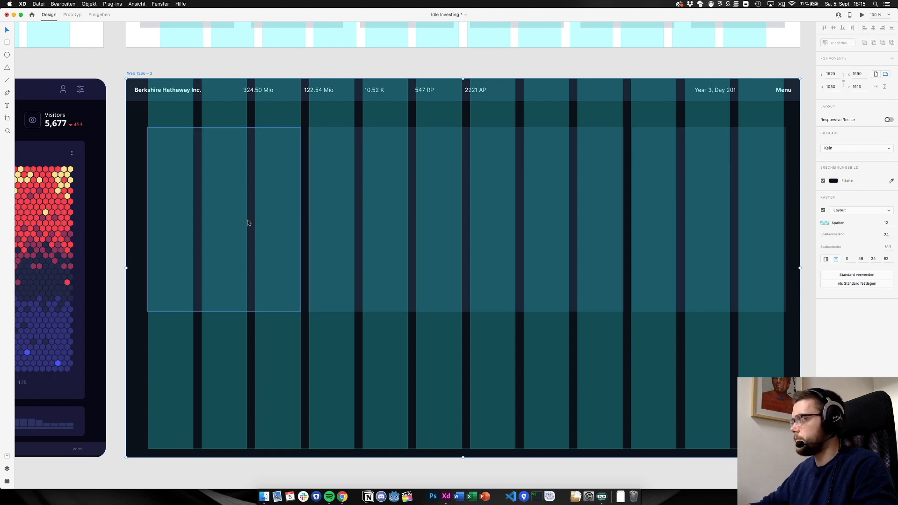
# Switch the layout grid to linked side margins and set them to 24
pyautogui.click(826, 259)
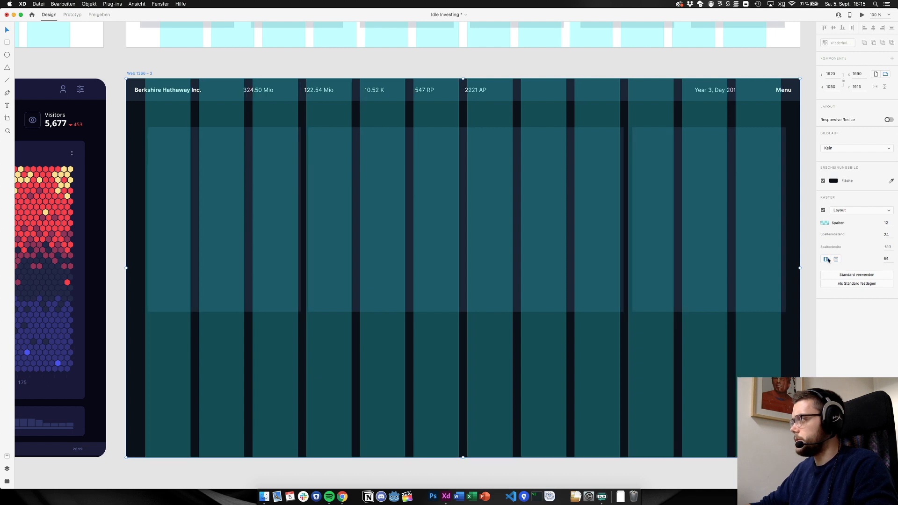
pyautogui.click(886, 259)
pyautogui.write('24')
pyautogui.press('Return')
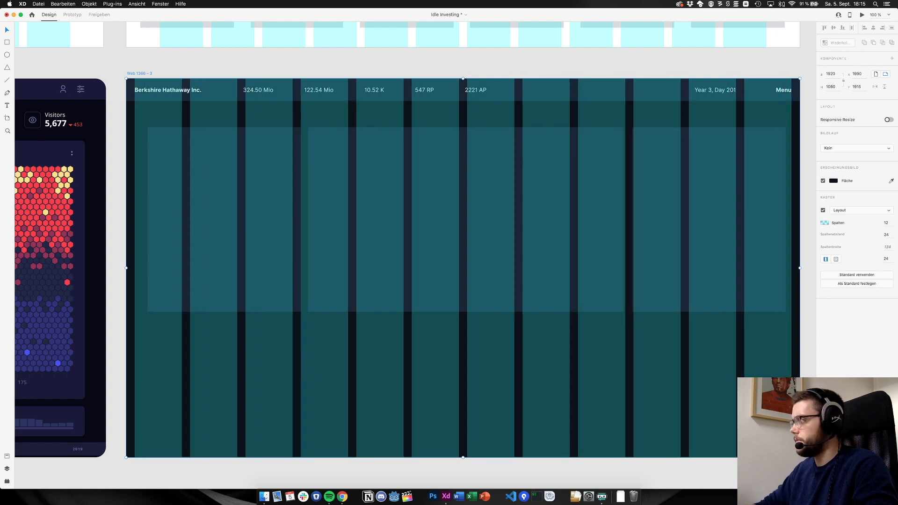
# Move the first panel to x 24 and widen it to span the first three grid columns
pyautogui.moveTo(239, 206)
pyautogui.mouseDown()
pyautogui.moveTo(206, 203)
pyautogui.moveTo(228, 211)
pyautogui.mouseUp()
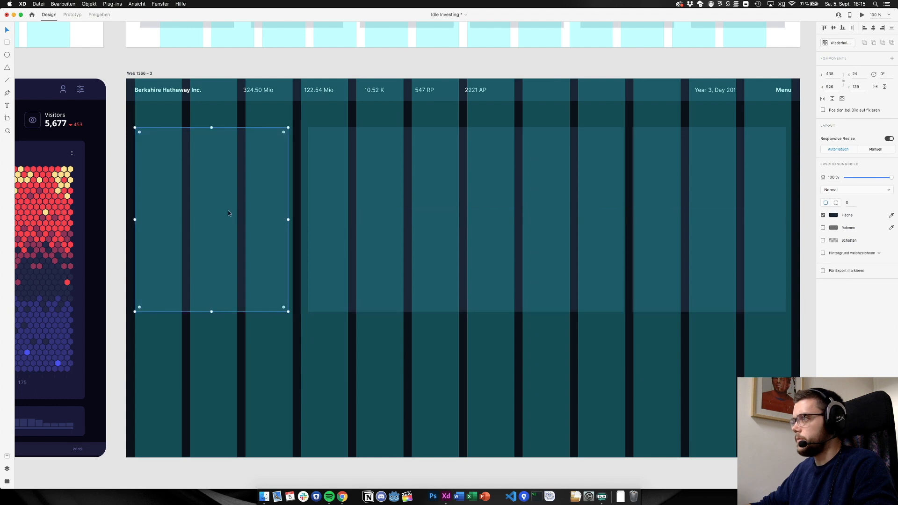
pyautogui.moveTo(288, 220); pyautogui.dragTo(291, 219)
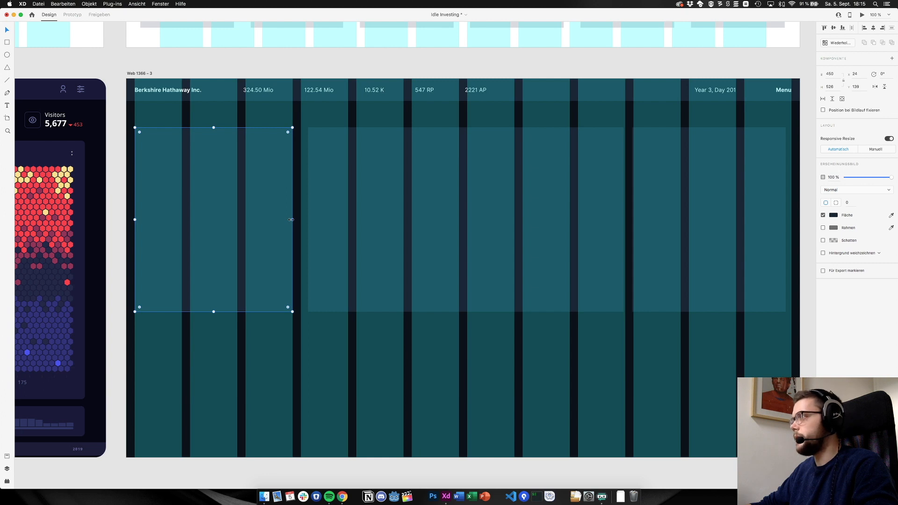
pyautogui.click(150, 74)
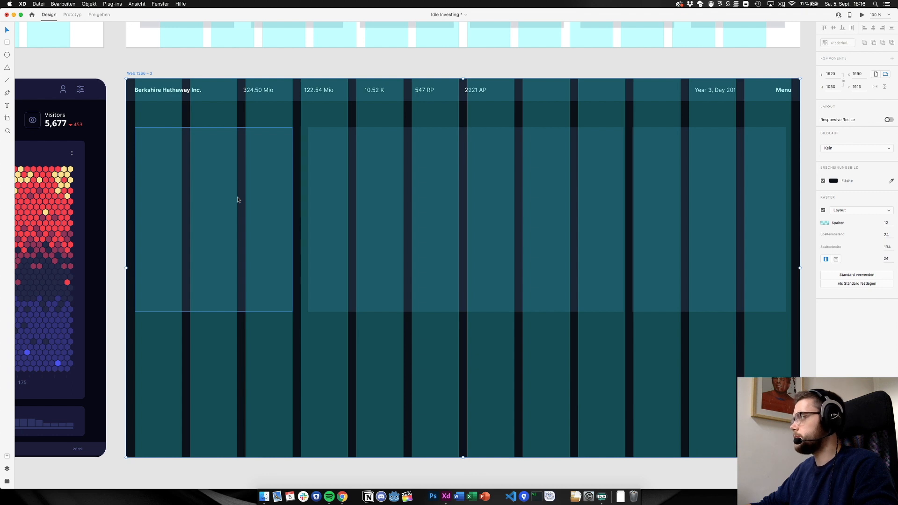
# Fit the middle panel to grid columns four through nine and the third panel to the last three columns
pyautogui.moveTo(337, 204); pyautogui.dragTo(330, 206)
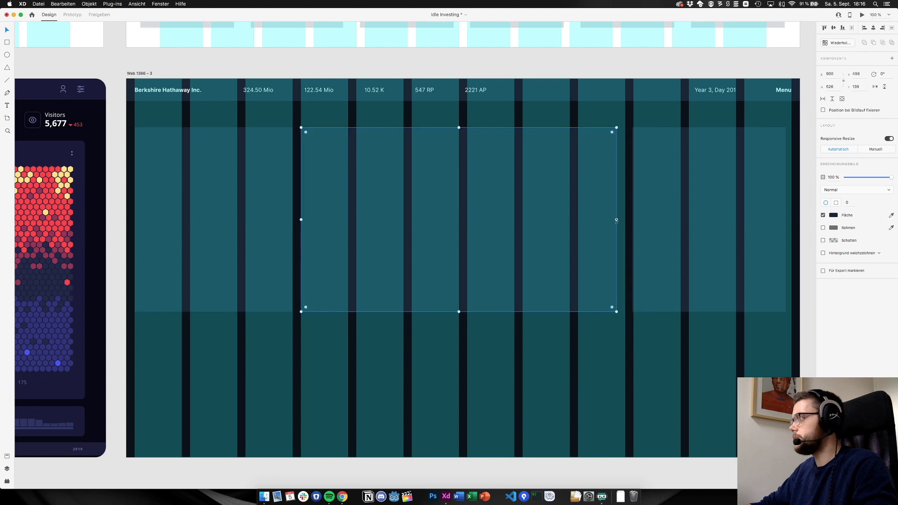
pyautogui.moveTo(616, 220); pyautogui.dragTo(665, 220)
pyautogui.click(660, 220)
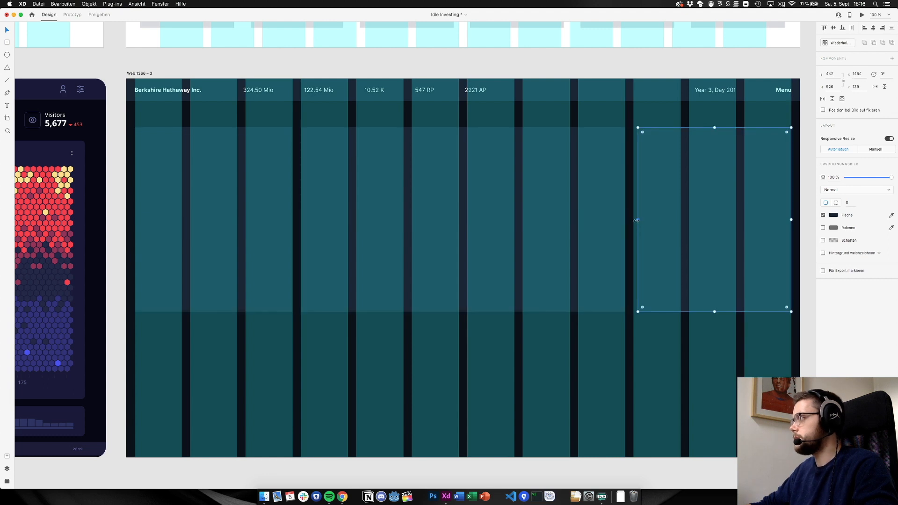
pyautogui.click(512, 317)
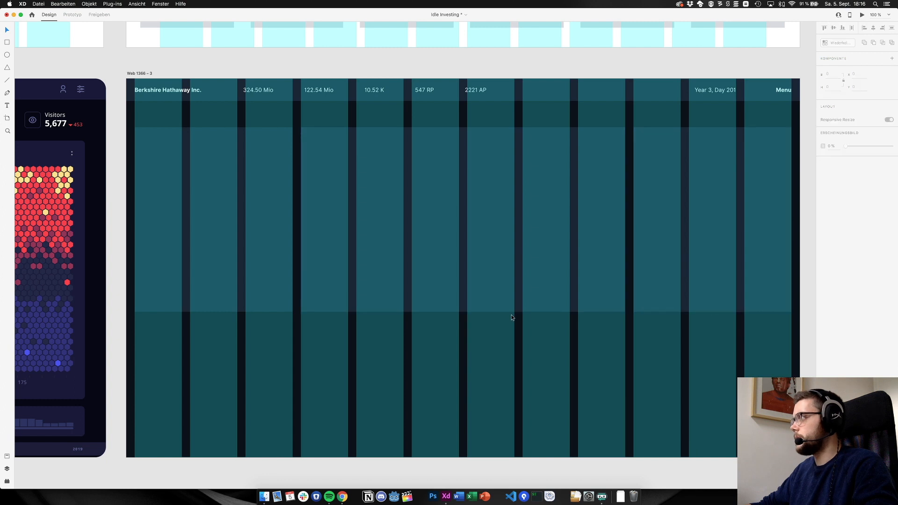
pyautogui.click(234, 219)
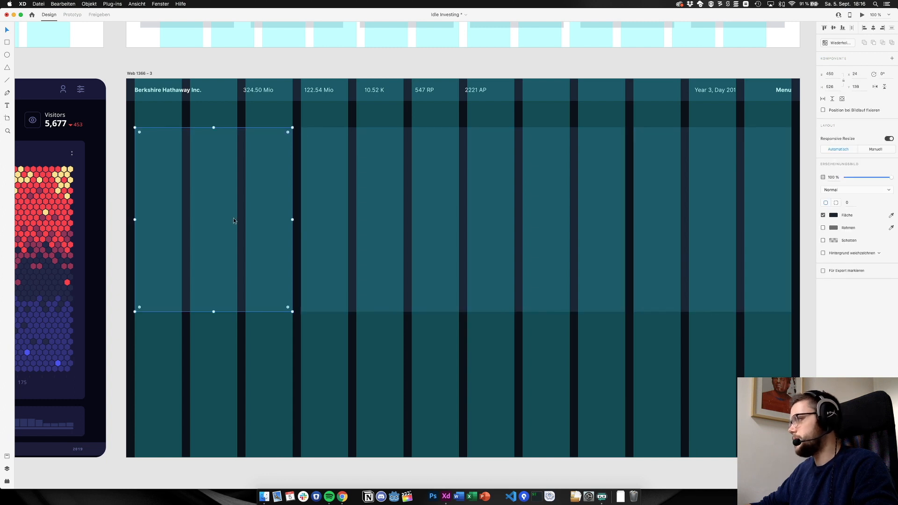
# Try a 20-column layout grid with a margin of 24 on the dark artboard
pyautogui.click(144, 74)
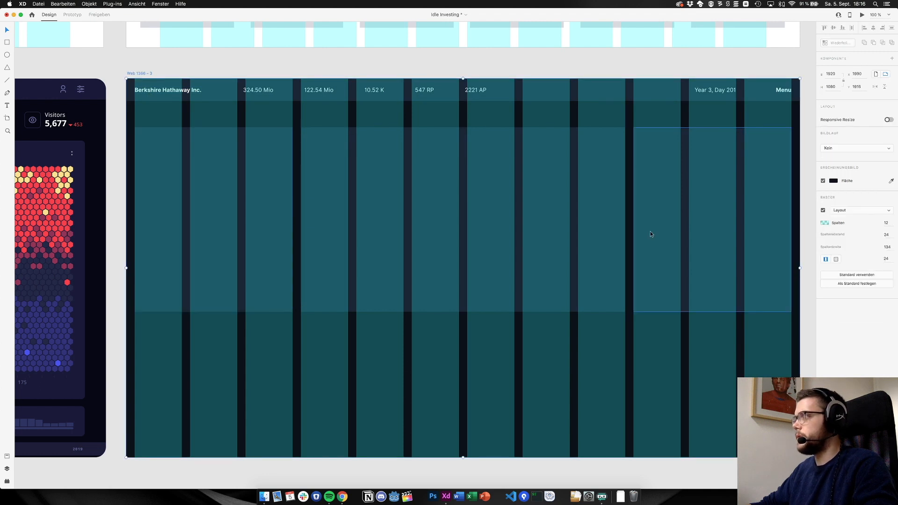
pyautogui.click(890, 248)
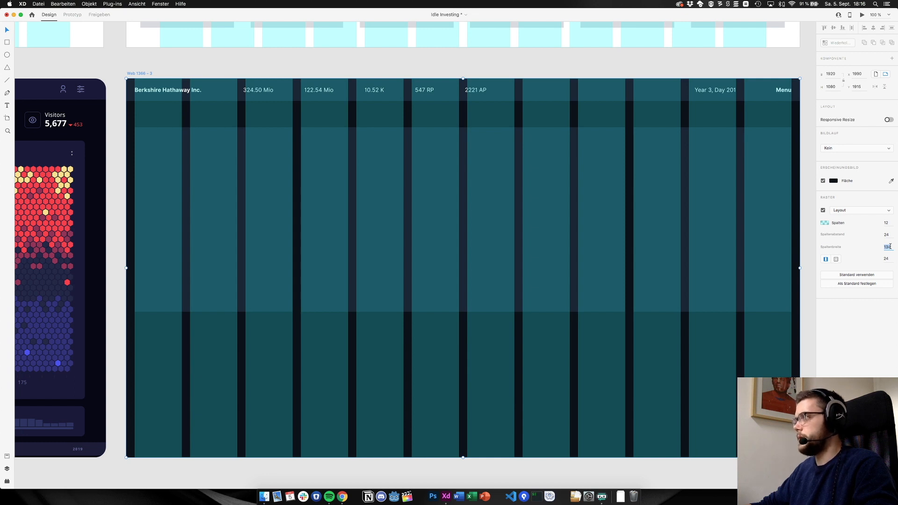
pyautogui.click(887, 223)
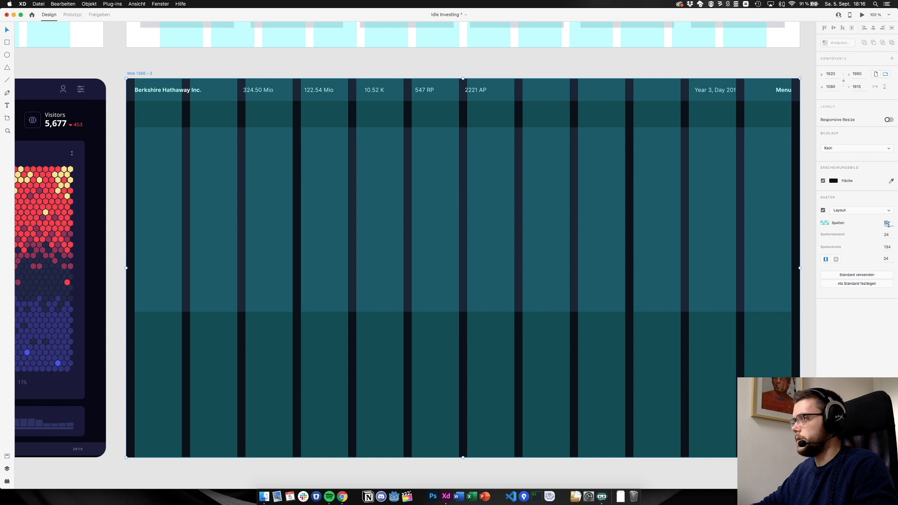
pyautogui.write('20')
pyautogui.press('Tab')
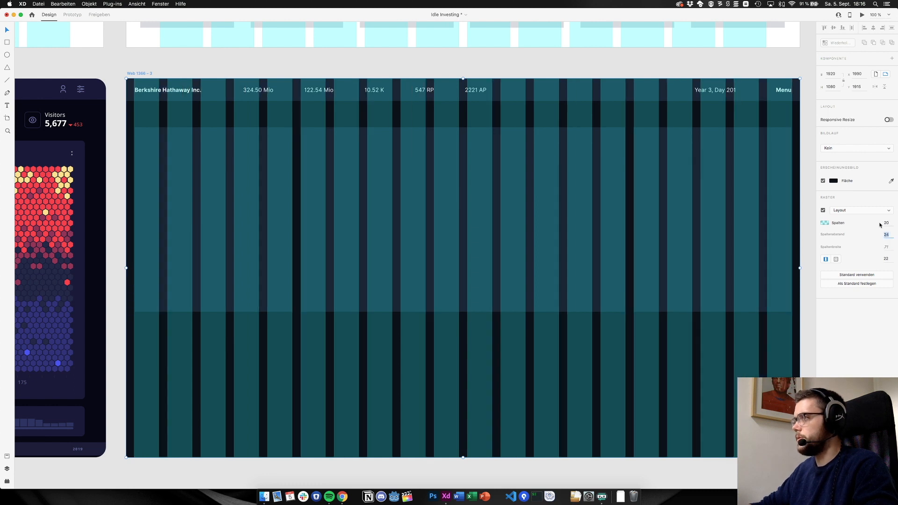
pyautogui.click(886, 259)
pyautogui.write('24')
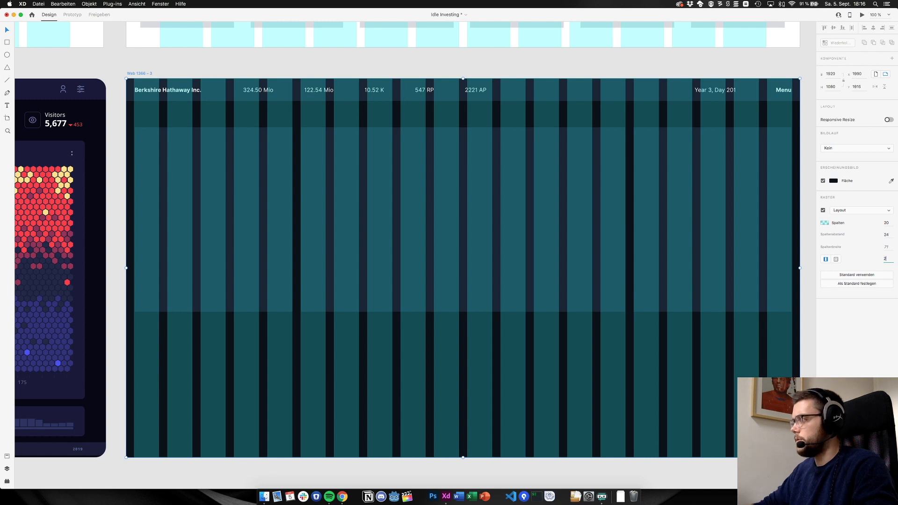
pyautogui.press('Return')
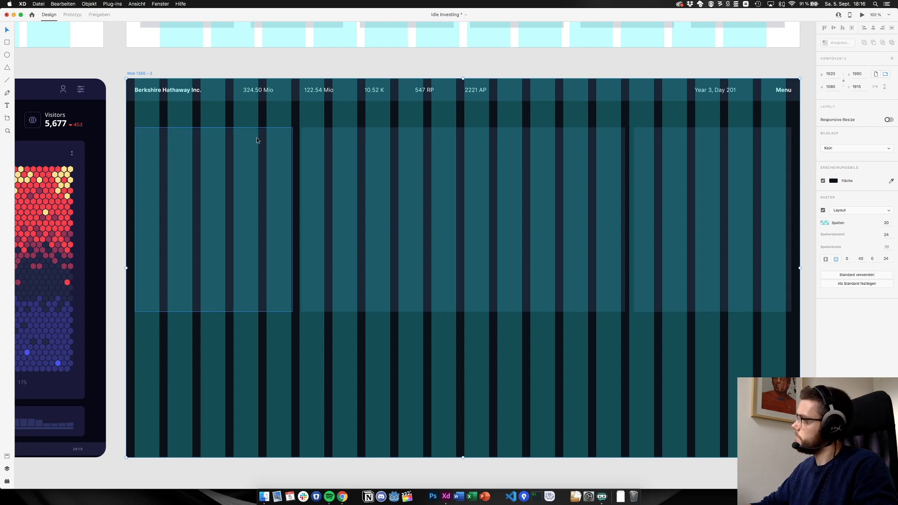
# Set the dark artboard's layout grid to 24 columns with linked side margins of 24
pyautogui.click(889, 222)
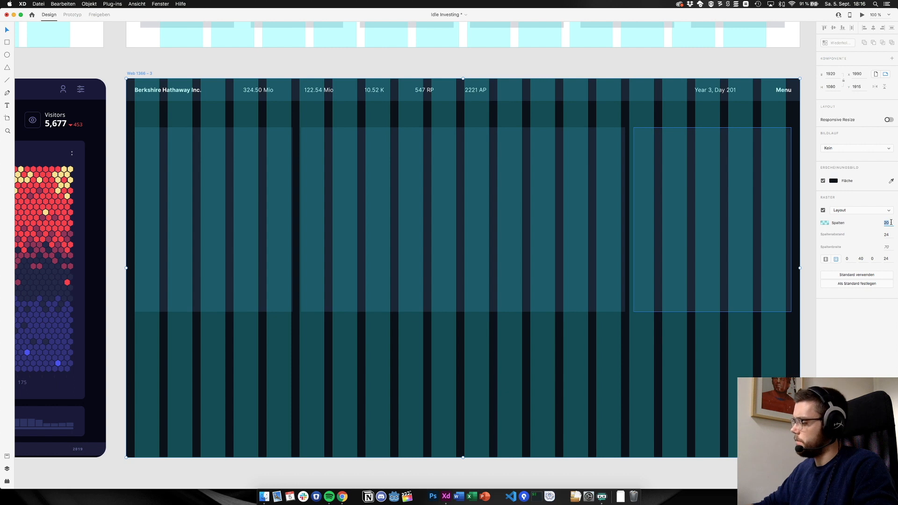
pyautogui.write('24')
pyautogui.press('Return')
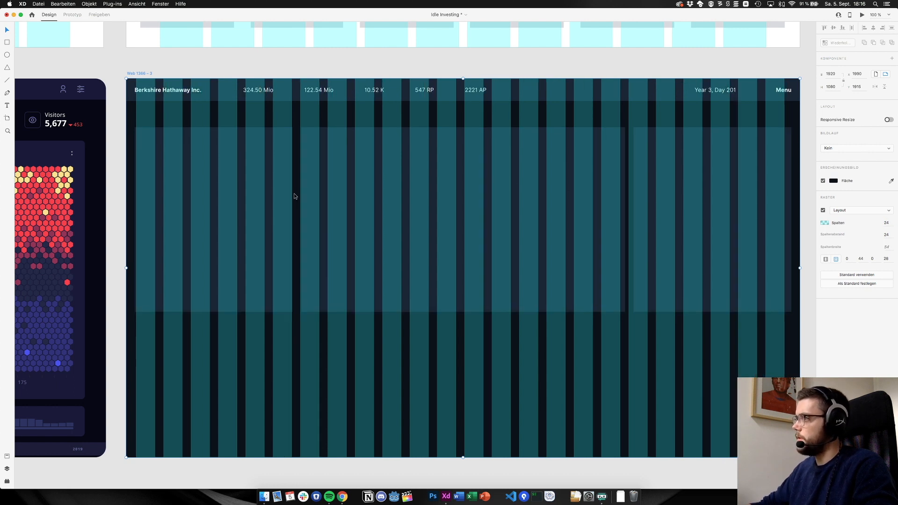
pyautogui.click(825, 259)
pyautogui.click(888, 258)
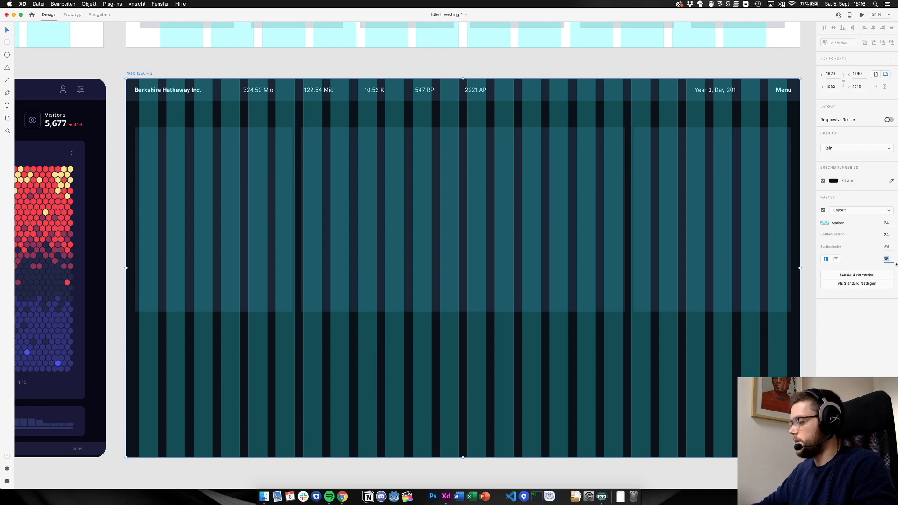
pyautogui.write('24')
pyautogui.press('Return')
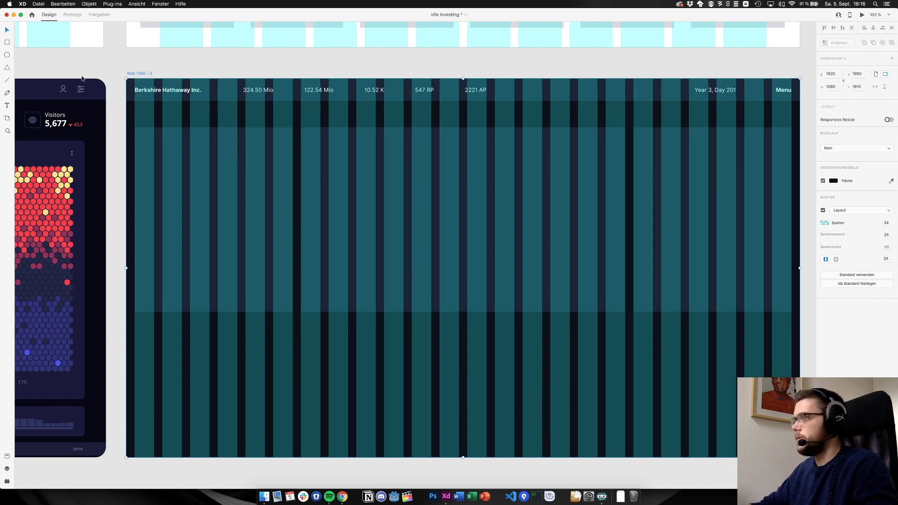
# Inspect the first and middle panels against the 24-column grid, with the layout grid shown and hidden
pyautogui.click(198, 165)
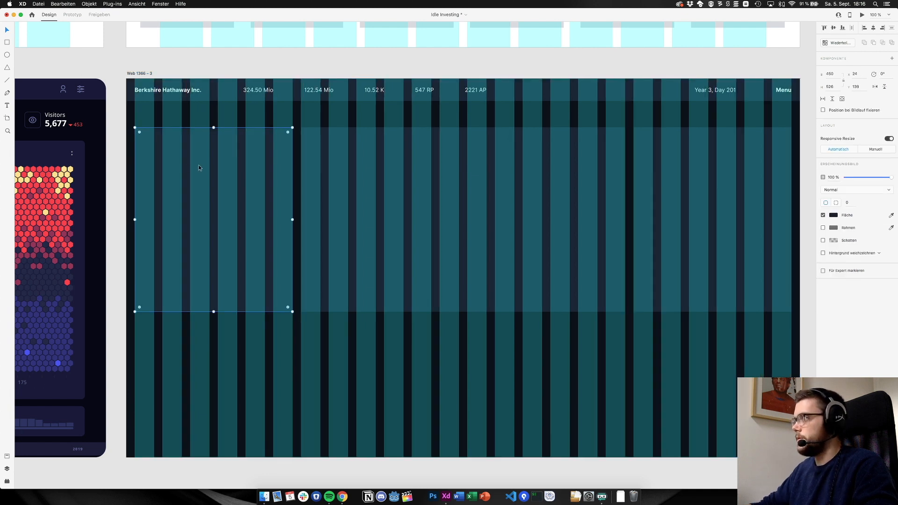
pyautogui.click(147, 74)
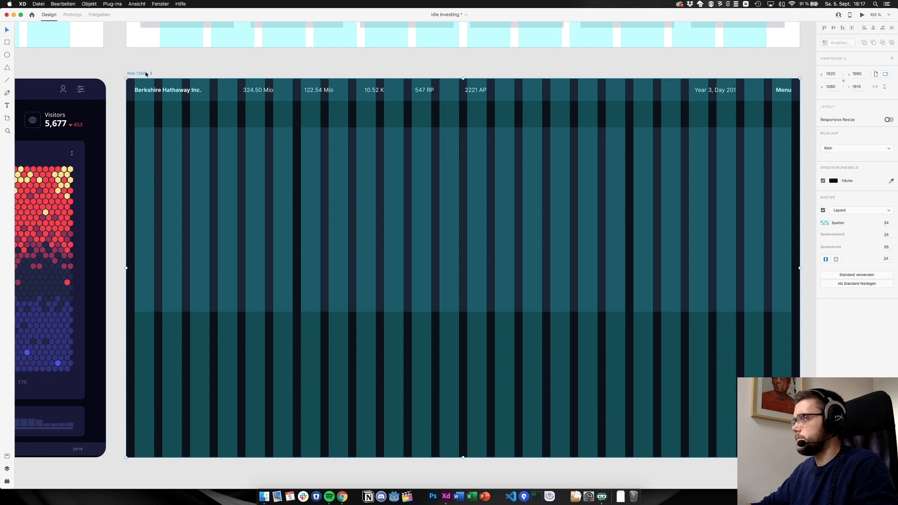
pyautogui.click(197, 198)
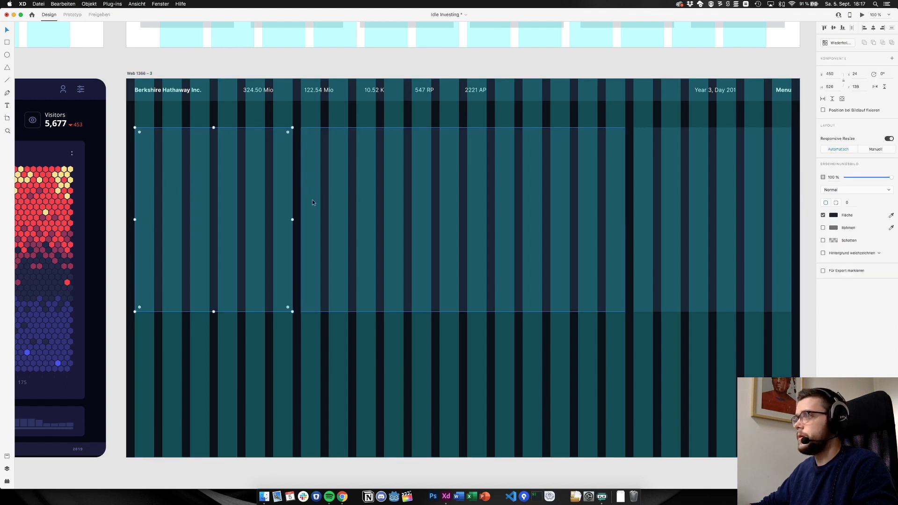
pyautogui.click(350, 199)
pyautogui.press('super+shift+apostrophe')
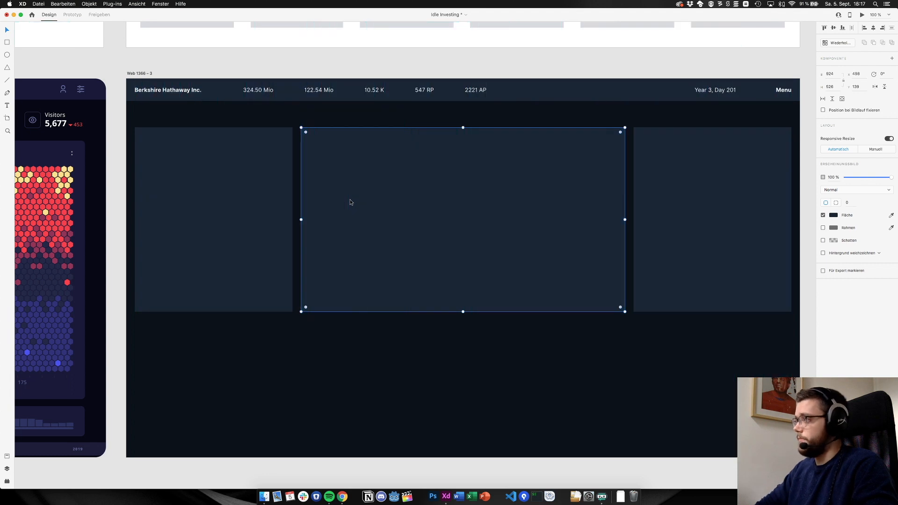
pyautogui.click(289, 66)
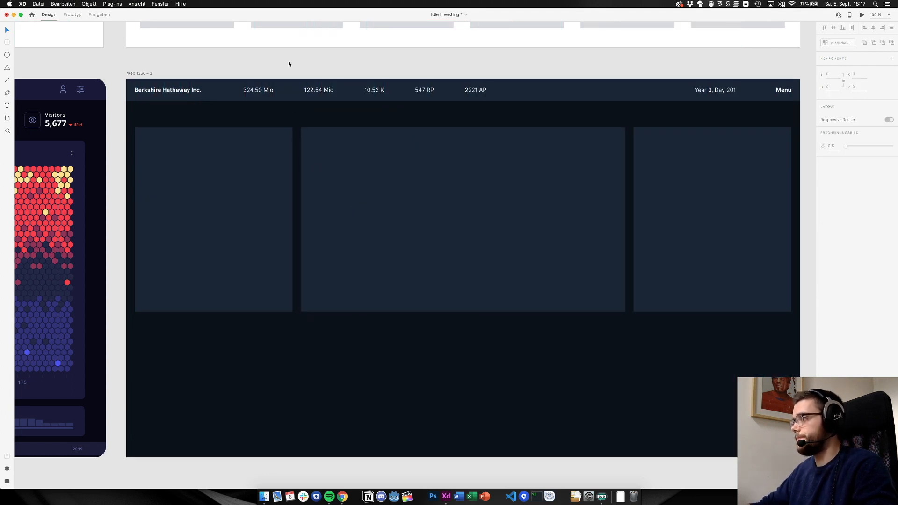
pyautogui.press('super+shift+apostrophe')
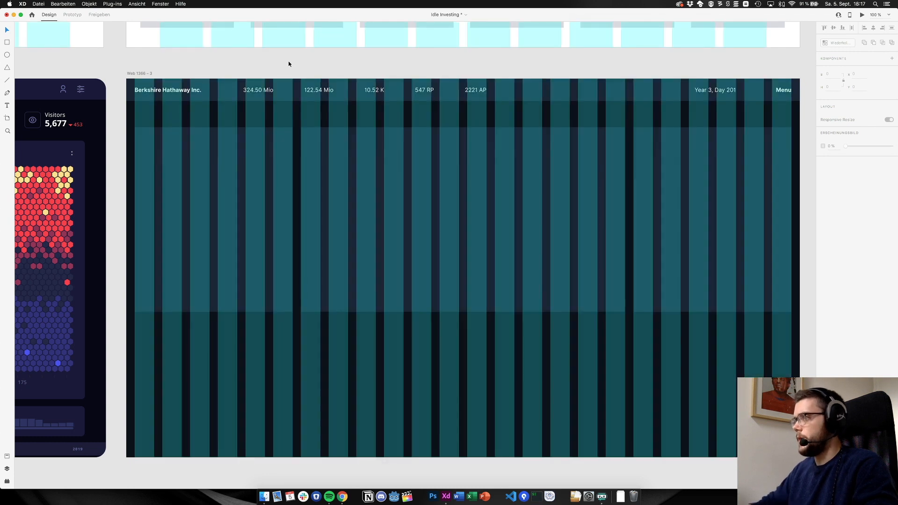
# Widen the first panel to span seven grid columns and narrow the middle panel to start at column eight, x 577
pyautogui.click(239, 228)
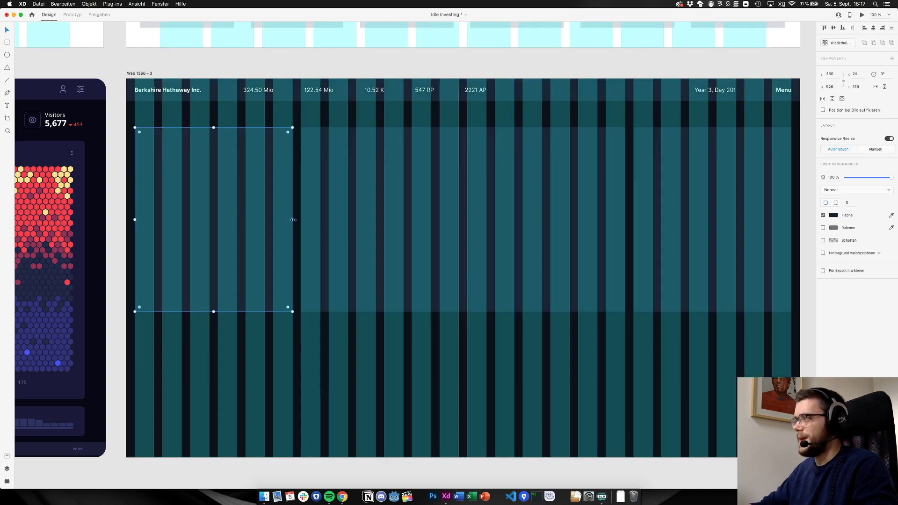
pyautogui.moveTo(292, 219); pyautogui.dragTo(330, 222)
pyautogui.click(313, 220)
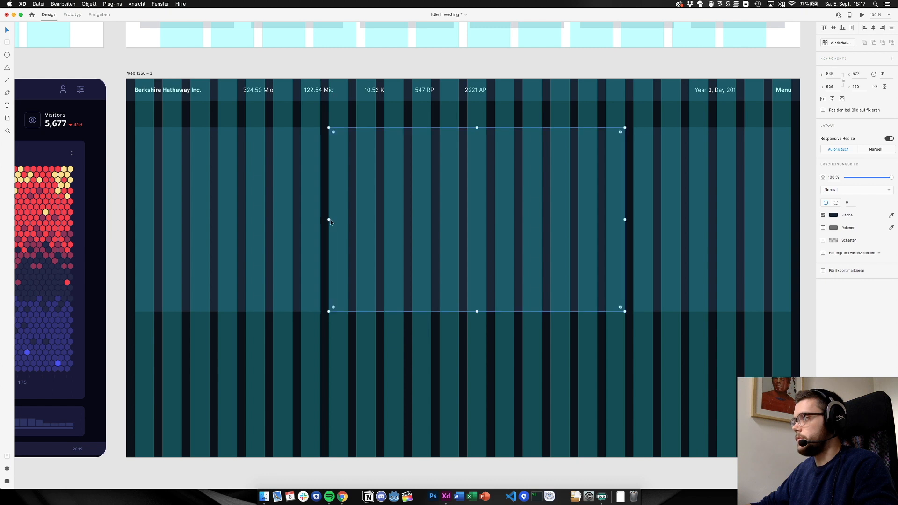
pyautogui.moveTo(624, 218)
pyautogui.mouseDown()
pyautogui.moveTo(595, 221)
pyautogui.moveTo(625, 221)
pyautogui.mouseUp()
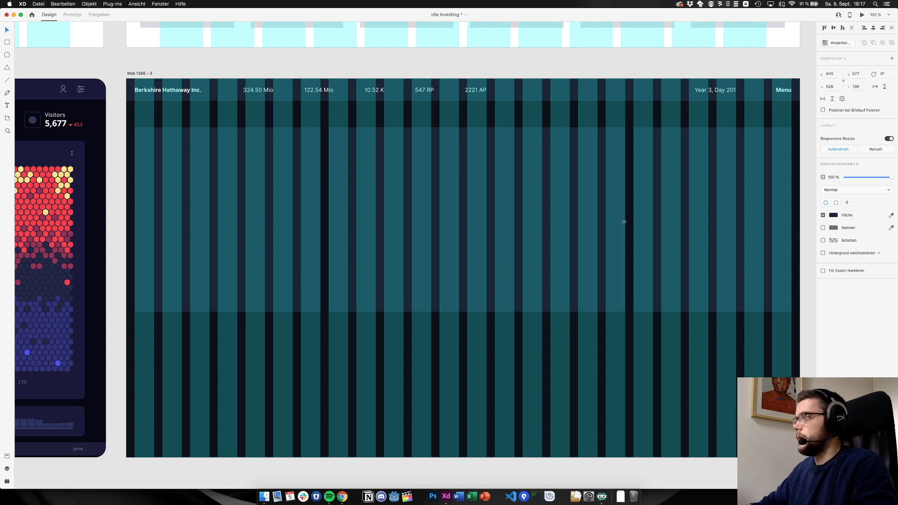
pyautogui.click(653, 219)
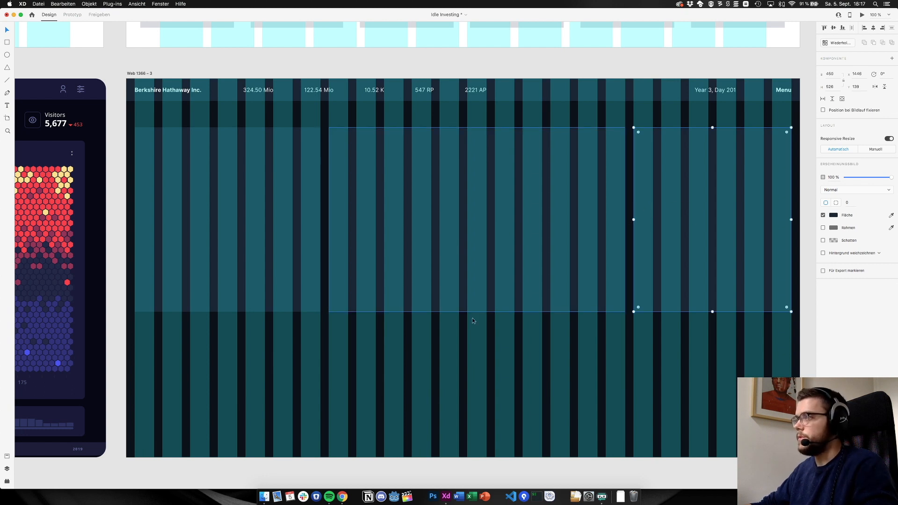
# Compare the resized three-panel layout with the layout grid hidden and shown
pyautogui.click(481, 345)
pyautogui.press('super+shift+apostrophe')
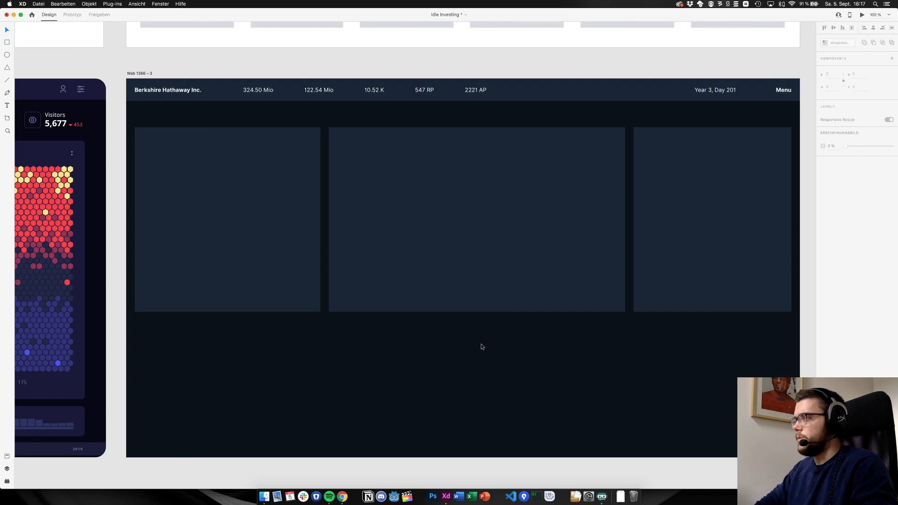
pyautogui.press('super+shift+apostrophe')
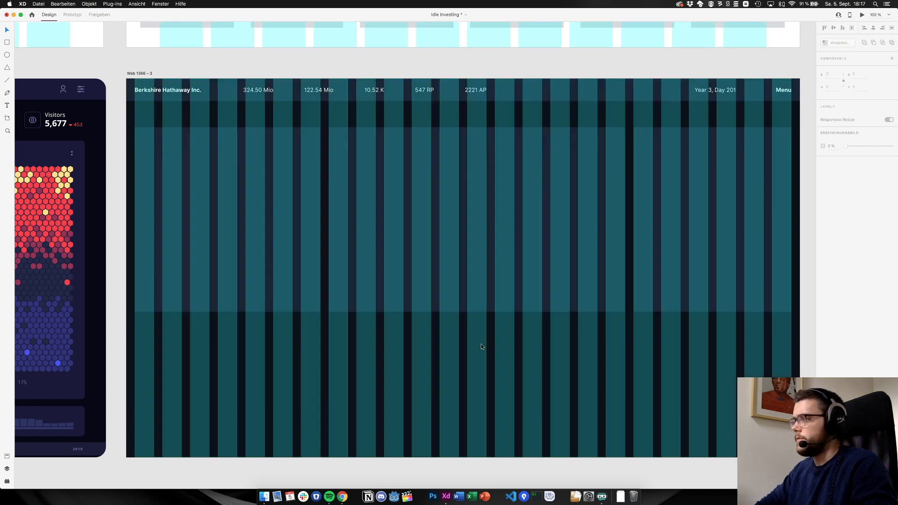
pyautogui.press('super+shift+apostrophe')
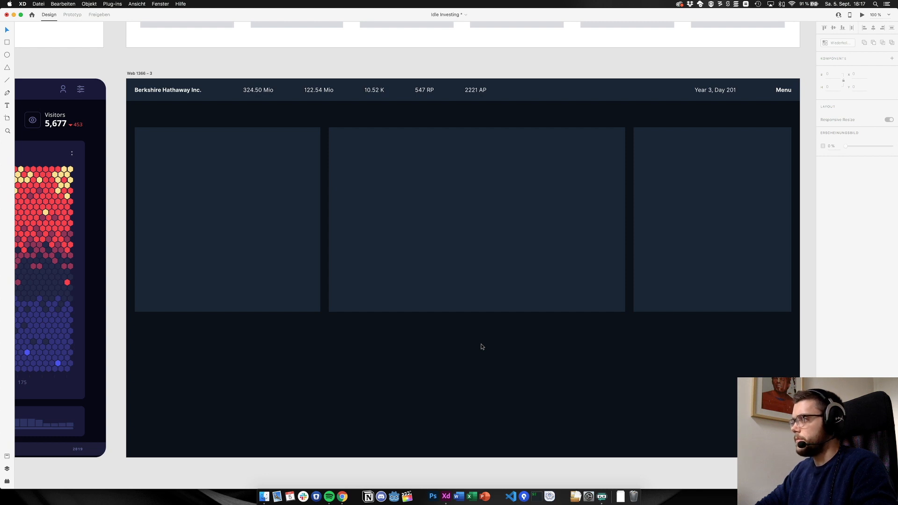
pyautogui.press('super+shift+apostrophe')
pyautogui.press('super+shift+apostrophe')
pyautogui.press('super+shift+apostrophe')
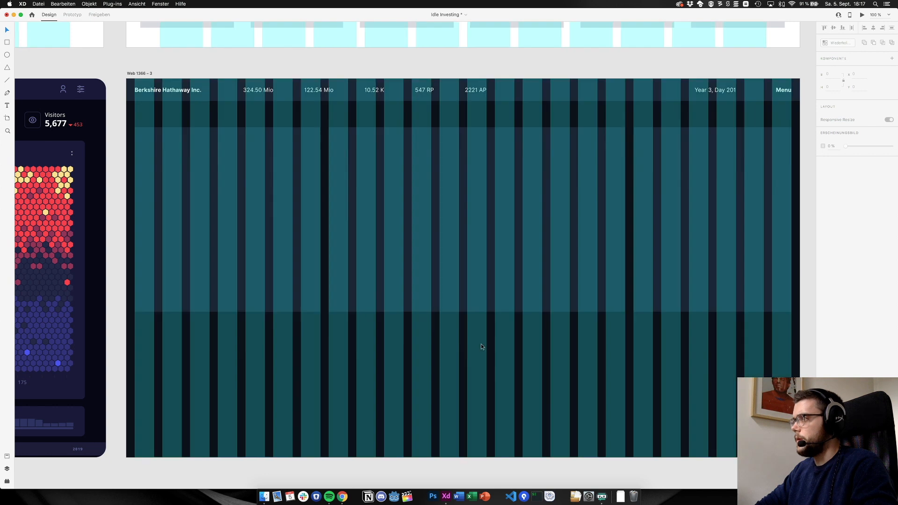
# Set the dark artboard's layout grid to 32 columns with a left margin of 24
pyautogui.click(135, 74)
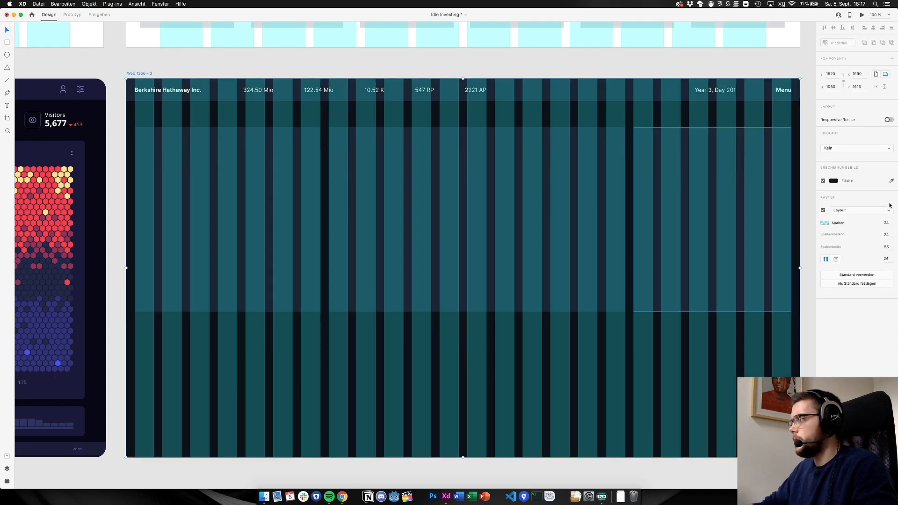
pyautogui.click(888, 223)
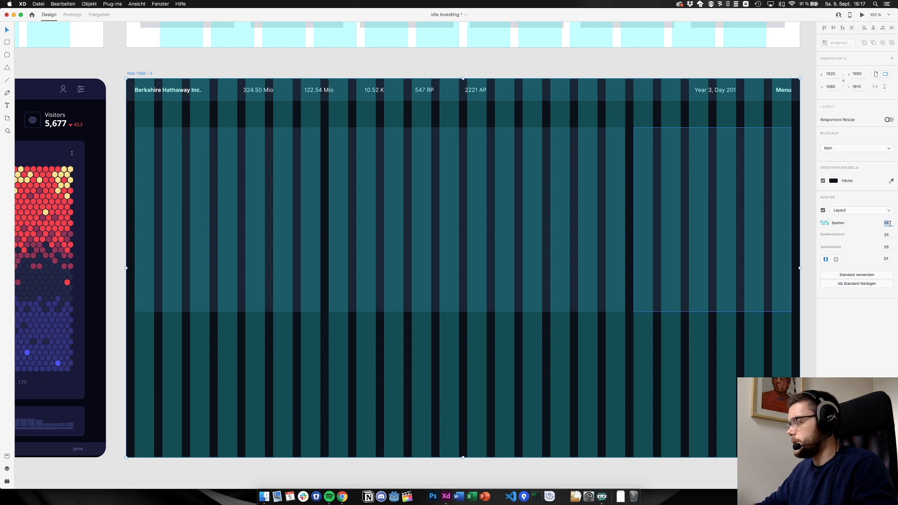
pyautogui.write('1')
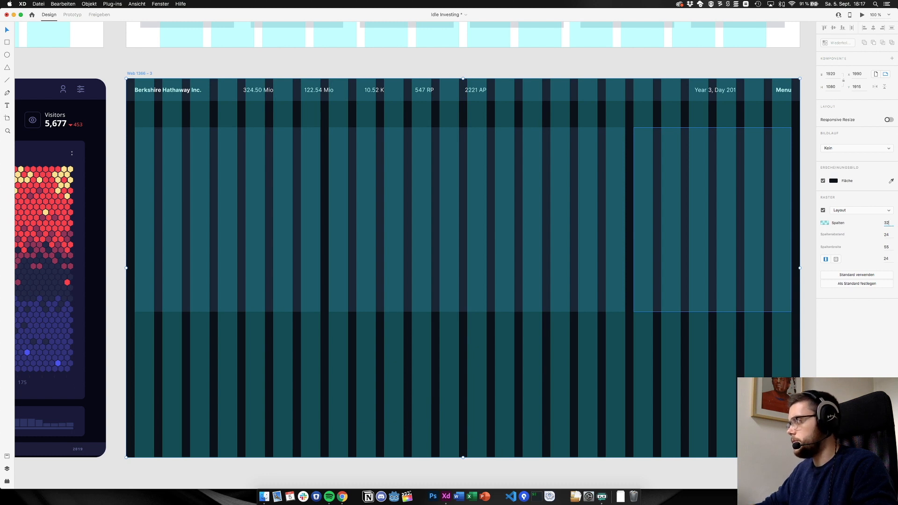
pyautogui.press('Tab')
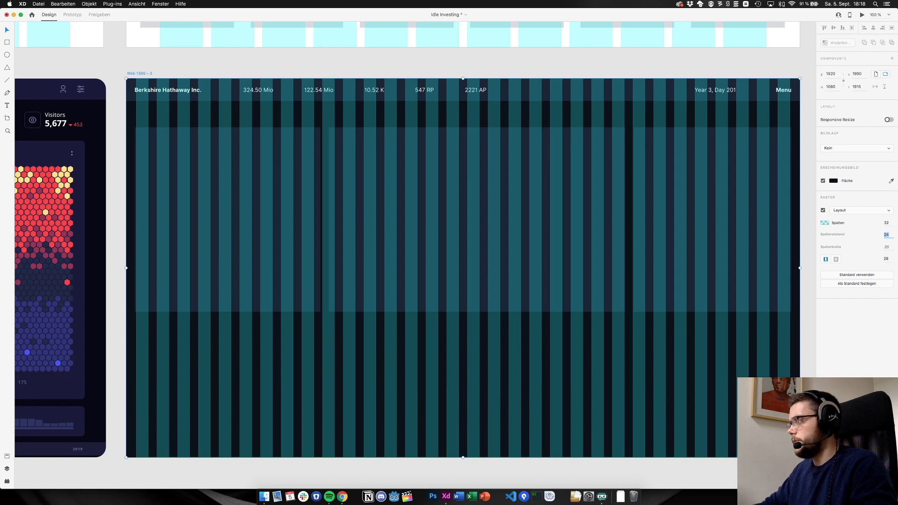
pyautogui.press('Tab')
pyautogui.press('Tab')
pyautogui.write('24')
pyautogui.press('Return')
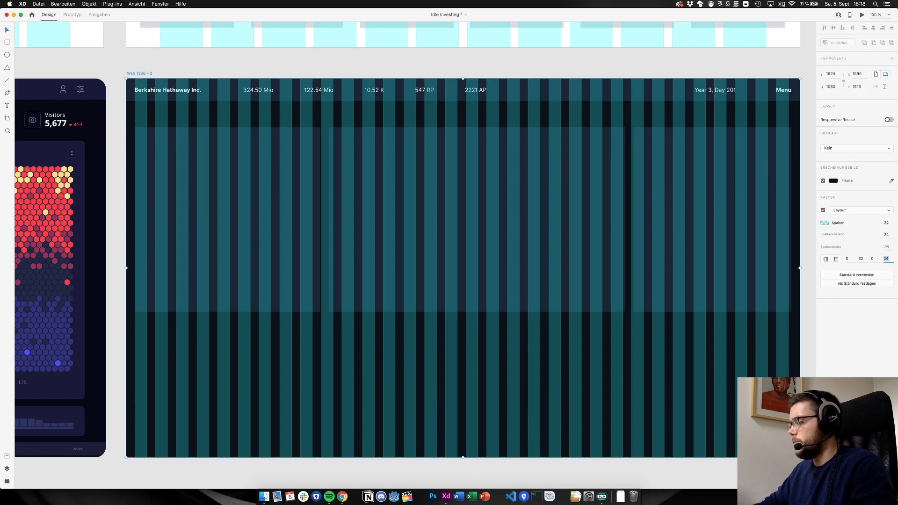
# Try left and right margins of 32 on the dark artboard's 32-column grid, and switch to linked side margins
pyautogui.write('32')
pyautogui.press('Return')
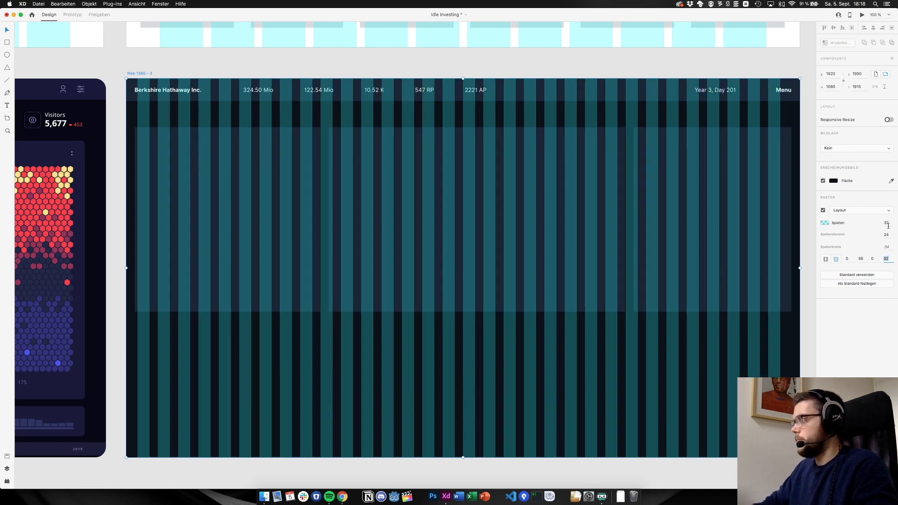
pyautogui.click(863, 259)
pyautogui.write('32')
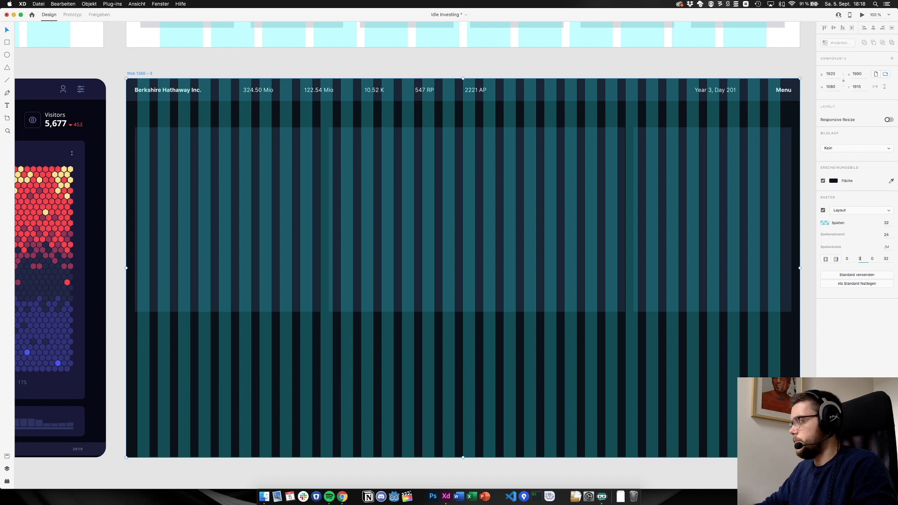
pyautogui.press('Tab')
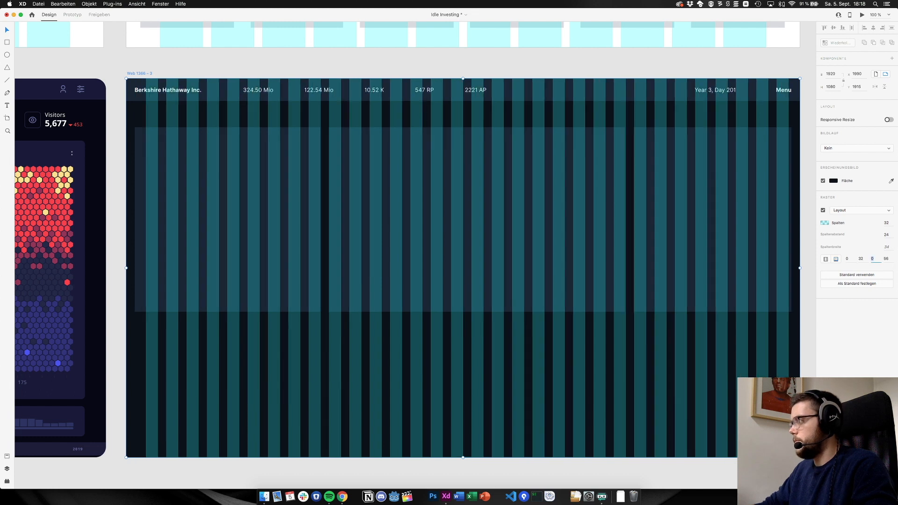
pyautogui.click(825, 259)
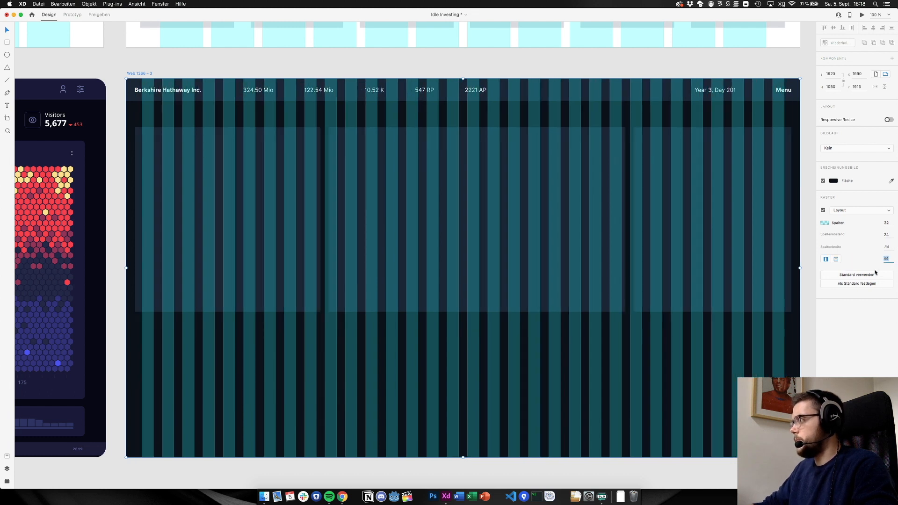
# Switch to the Grid Calculator in Chrome and set the max width to 1920 px and the columns to 32
pyautogui.press('super+Tab')
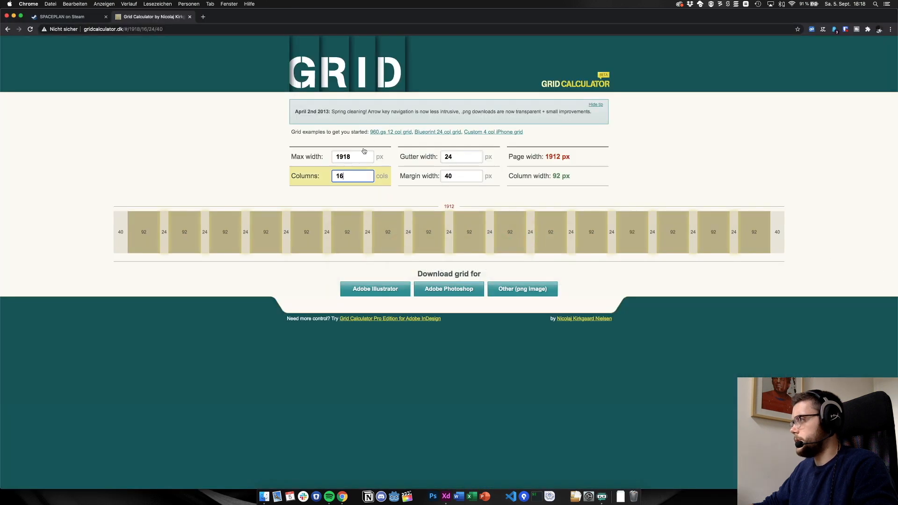
pyautogui.click(366, 156)
pyautogui.press('Up')
pyautogui.press('Up')
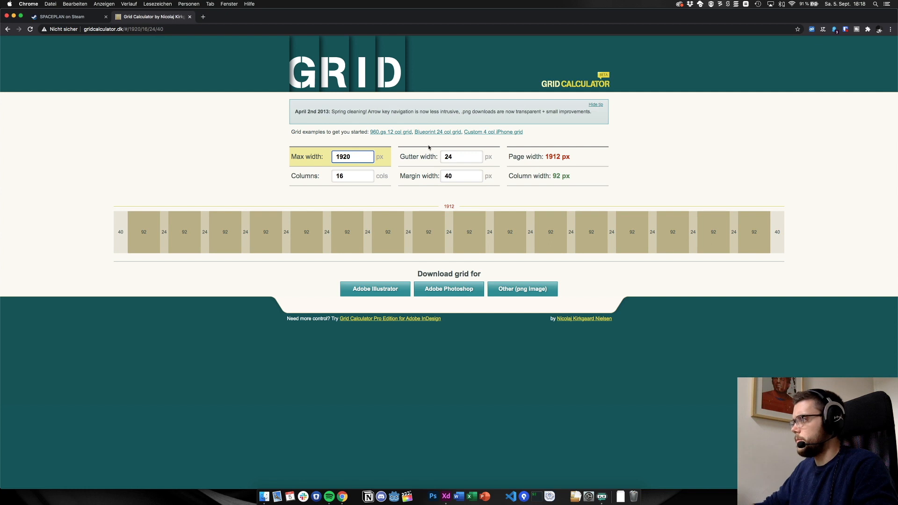
pyautogui.moveTo(349, 177); pyautogui.dragTo(331, 173)
pyautogui.write('32')
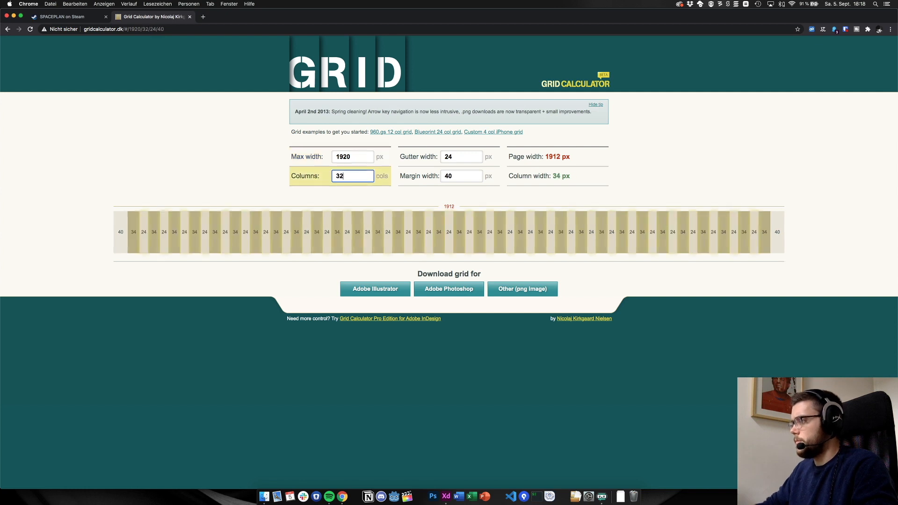
pyautogui.press('Tab')
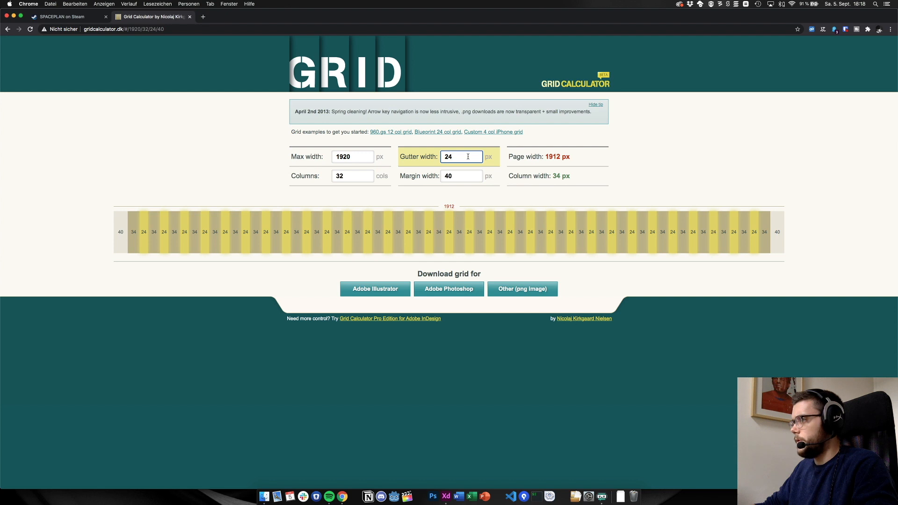
# Try margin widths between 24 and 36 px for the calculator's 32-column grid, glancing at the Adobe XD artboard for comparison
pyautogui.click(467, 179)
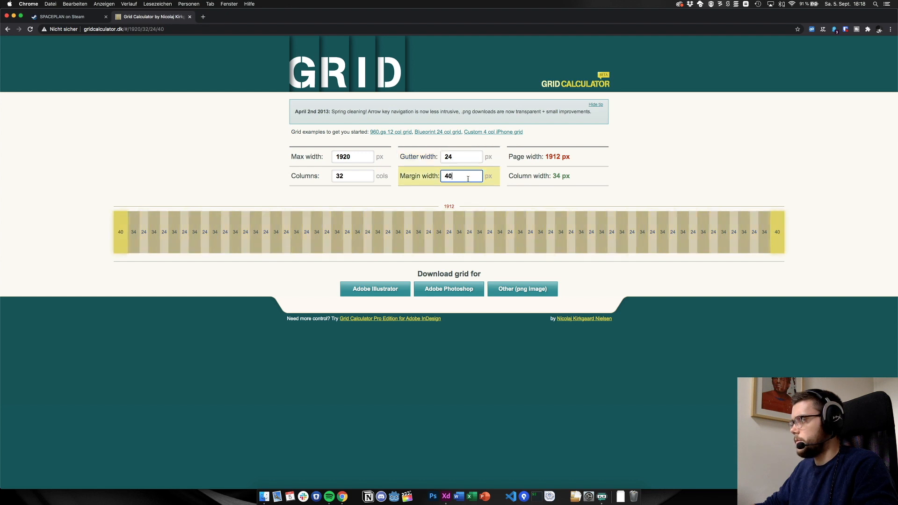
pyautogui.press('BackSpace')
pyautogui.press('BackSpace')
pyautogui.write('36')
pyautogui.press('BackSpace')
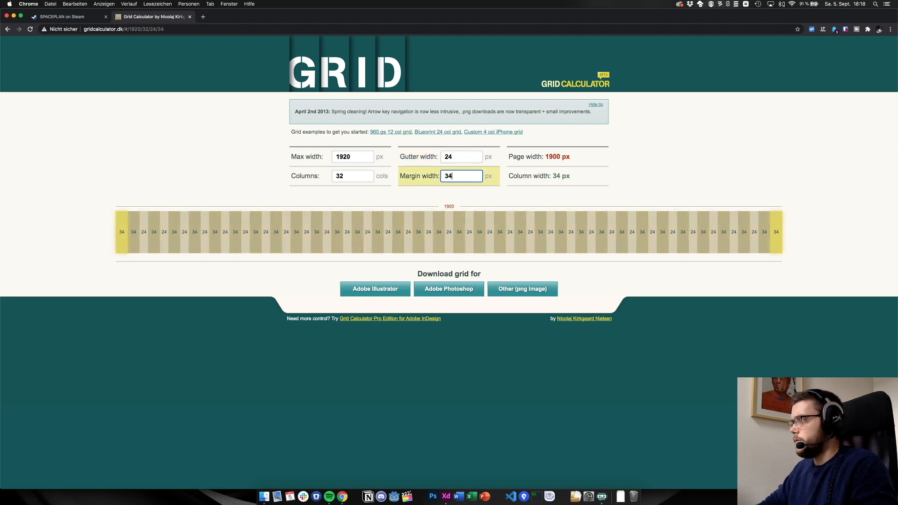
pyautogui.write('2')
pyautogui.press('BackSpace')
pyautogui.write('1')
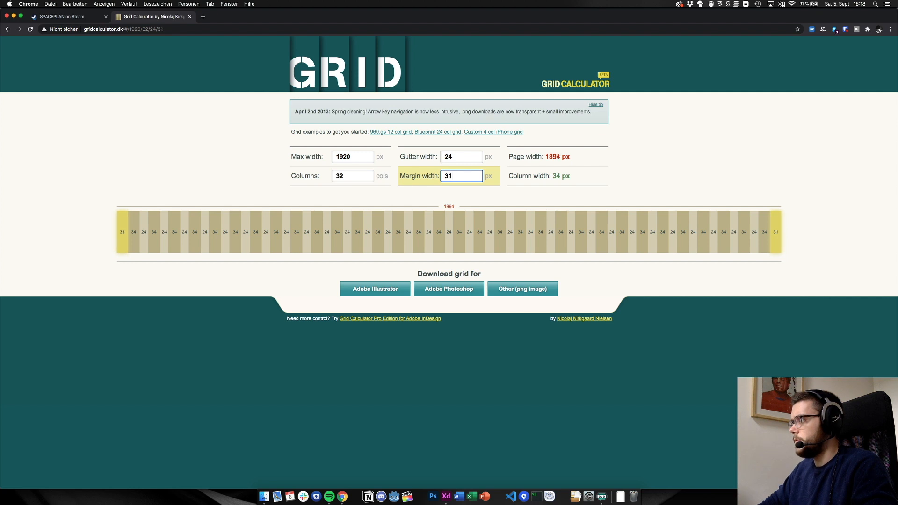
pyautogui.press('Down')
pyautogui.press('Down')
pyautogui.press('Down')
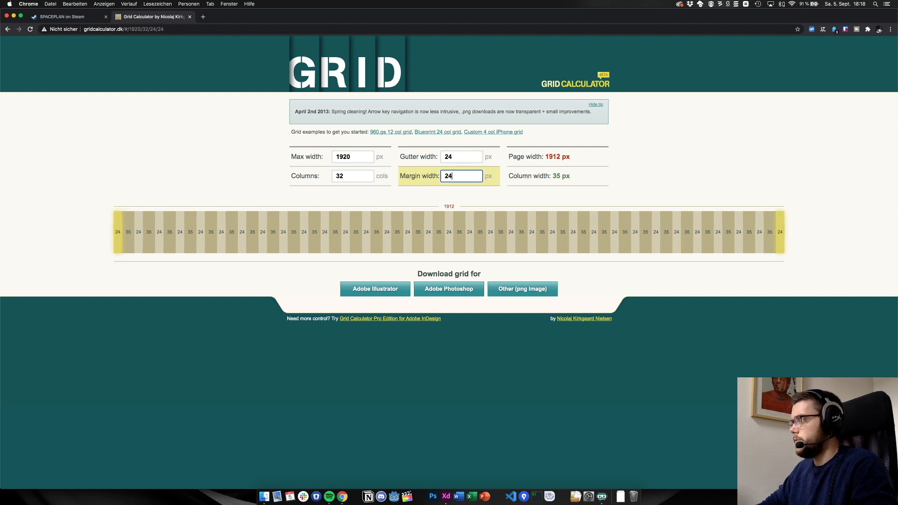
pyautogui.press('Up')
pyautogui.press('Up')
pyautogui.press('Up')
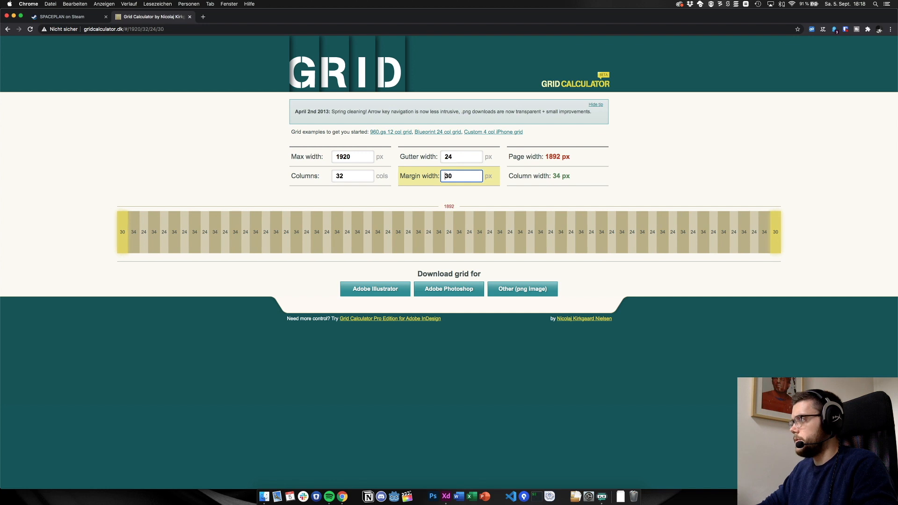
pyautogui.press('Up')
pyautogui.press('Up')
pyautogui.press('Up')
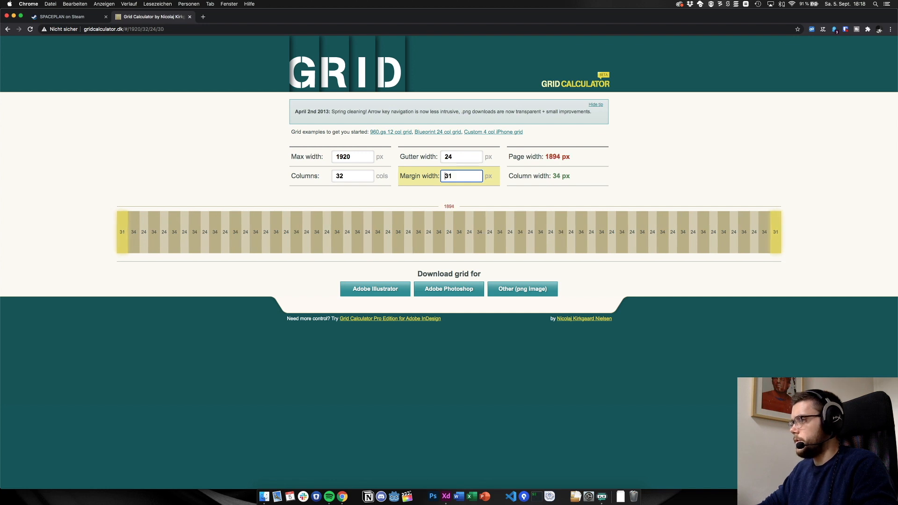
pyautogui.press('super+Tab')
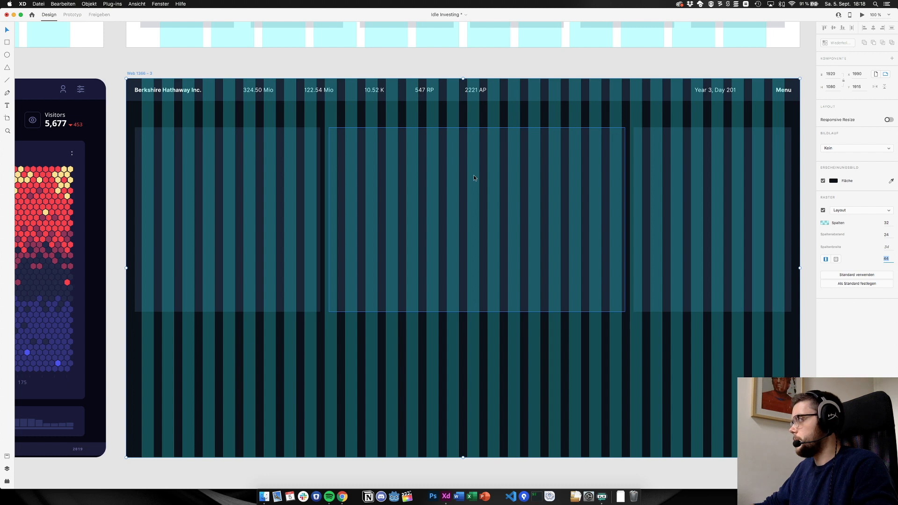
pyautogui.press('super+Tab')
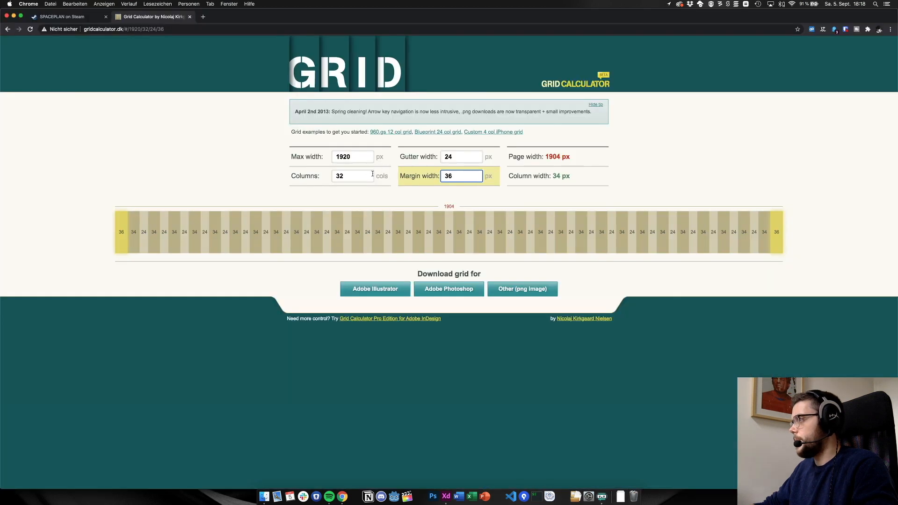
# Set the calculator to 24 columns and lower the margin width to 12 px
pyautogui.moveTo(373, 176); pyautogui.dragTo(326, 172)
pyautogui.write('24')
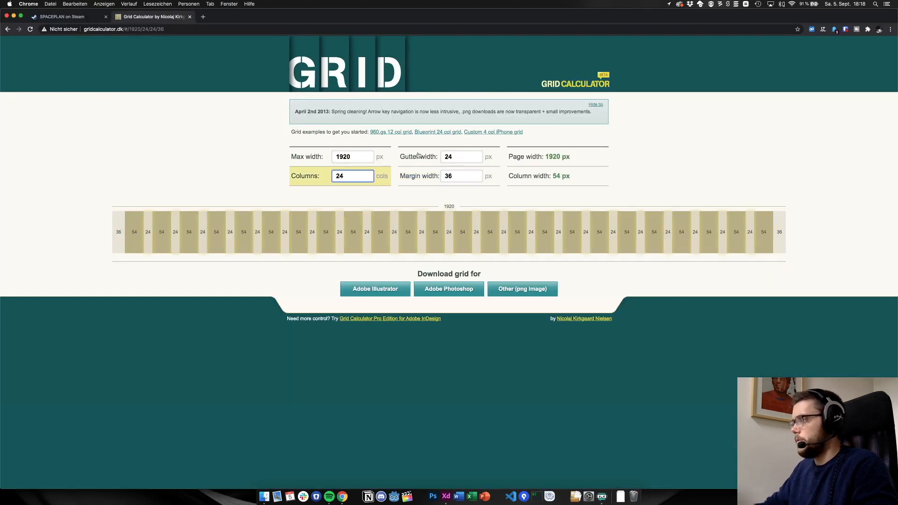
pyautogui.click(461, 176)
pyautogui.press('Down')
pyautogui.press('Down')
pyautogui.press('Down')
pyautogui.press('Down')
pyautogui.press('Down')
pyautogui.press('Down')
pyautogui.press('Down')
pyautogui.press('Down')
pyautogui.press('Down')
pyautogui.press('Down')
pyautogui.press('Down')
pyautogui.press('Down')
pyautogui.press('Down')
pyautogui.press('Down')
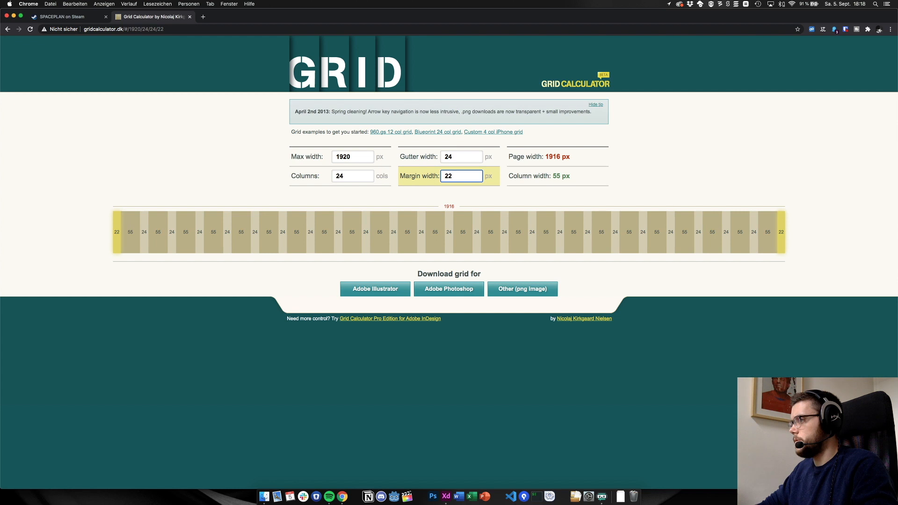
pyautogui.press('Down')
pyautogui.press('Down')
pyautogui.press('Down')
pyautogui.press('Down')
pyautogui.press('Down')
pyautogui.press('Down')
pyautogui.press('Down')
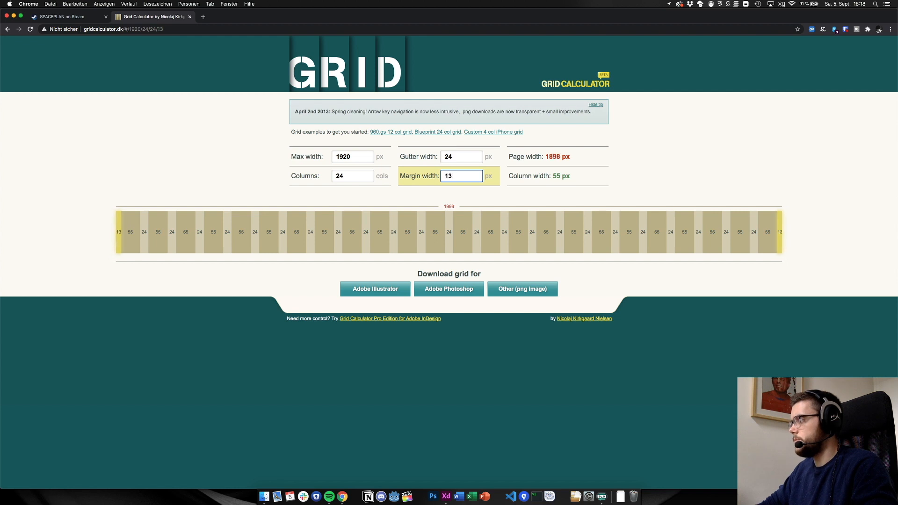
pyautogui.press('Down')
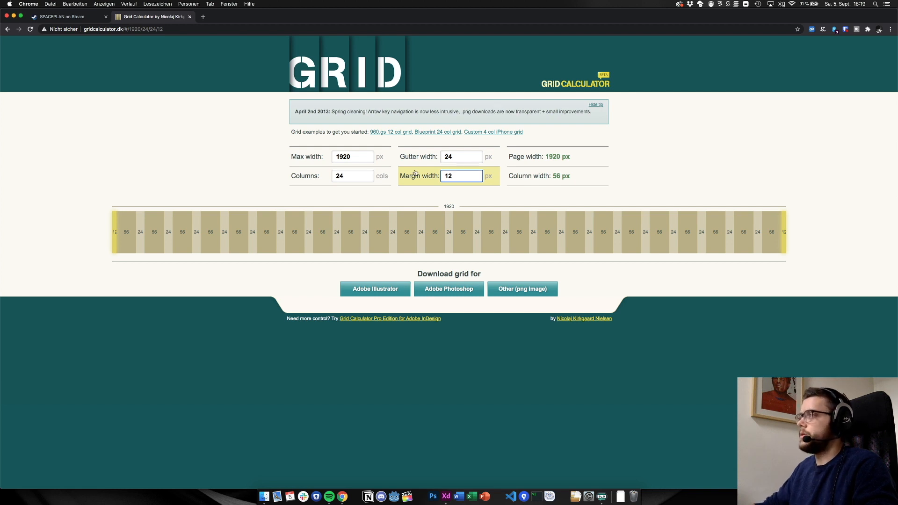
pyautogui.click(407, 194)
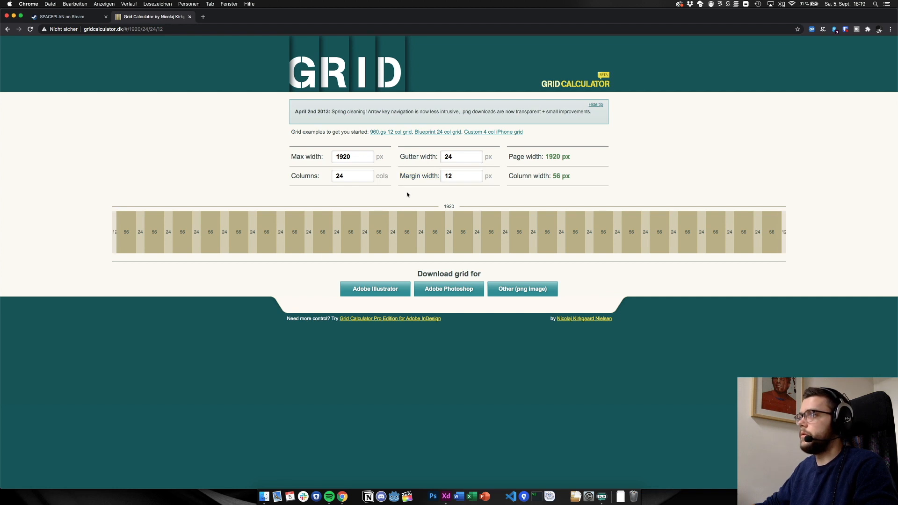
# Switch to Adobe XD and set the dark artboard's layout grid to 24 columns, entering a column width of 56
pyautogui.press('super+Tab')
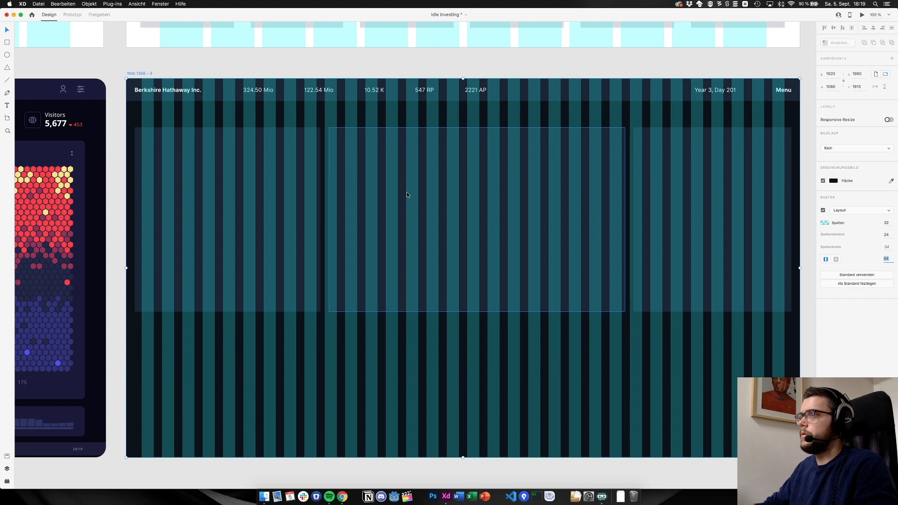
pyautogui.click(142, 74)
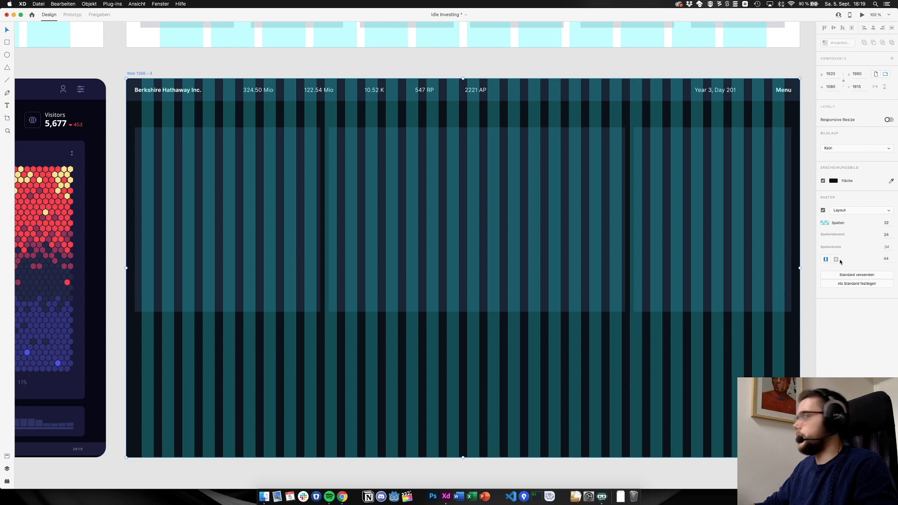
pyautogui.click(887, 223)
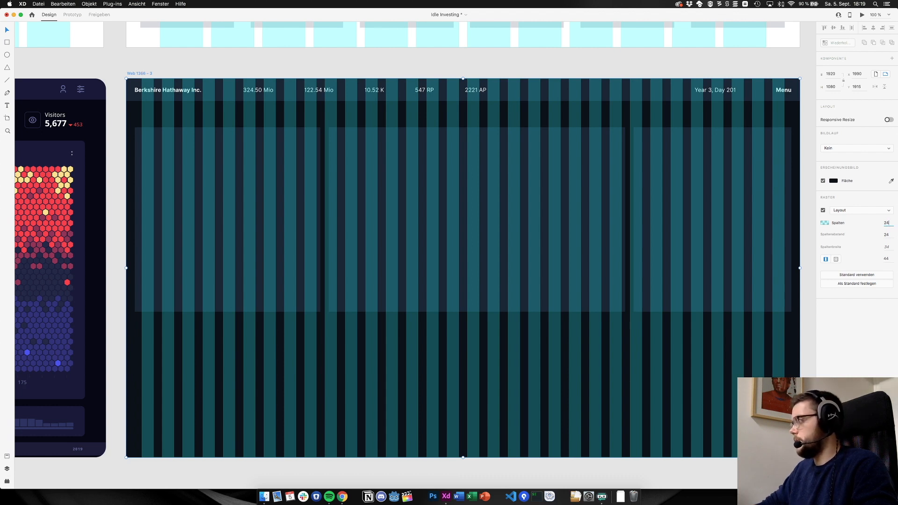
pyautogui.write('24')
pyautogui.press('Tab')
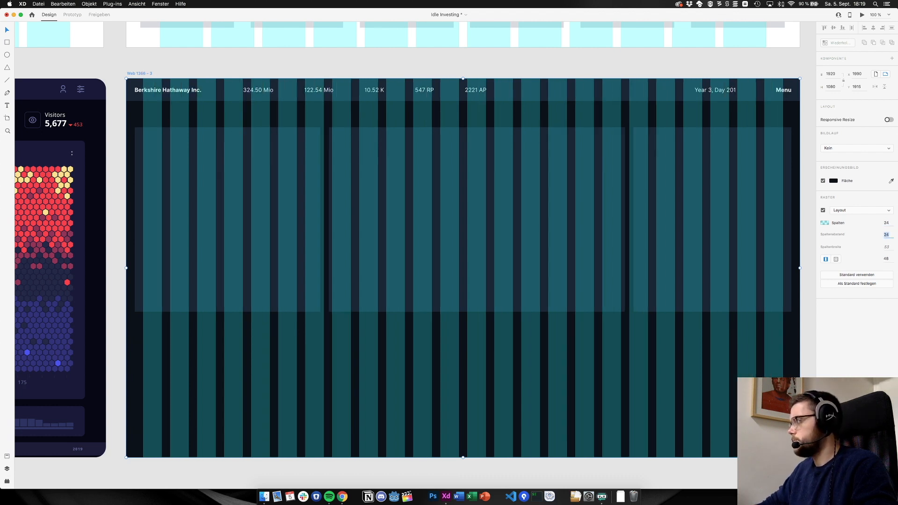
pyautogui.press('Tab')
pyautogui.write('56')
pyautogui.press('Tab')
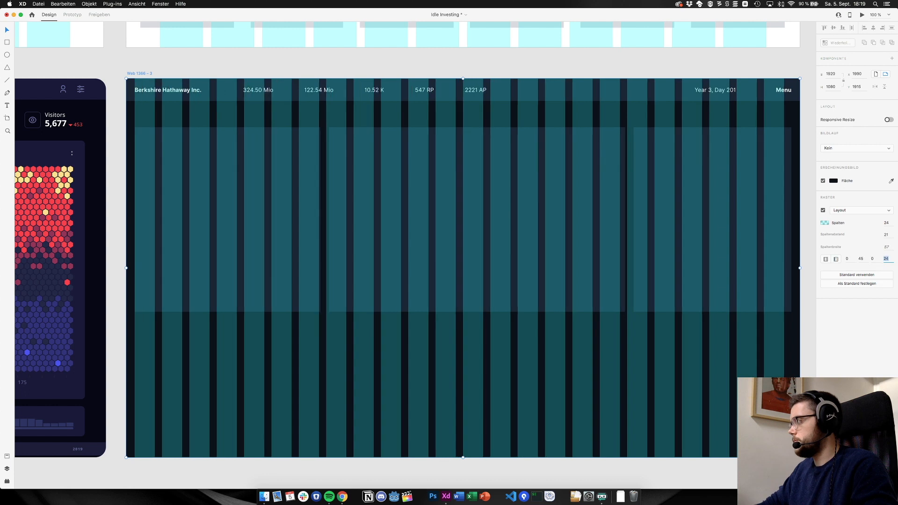
# Check the calculator's 24-column values, try linked side margins of 12 on the artboard's grid, and undo the changes
pyautogui.press('super+Tab')
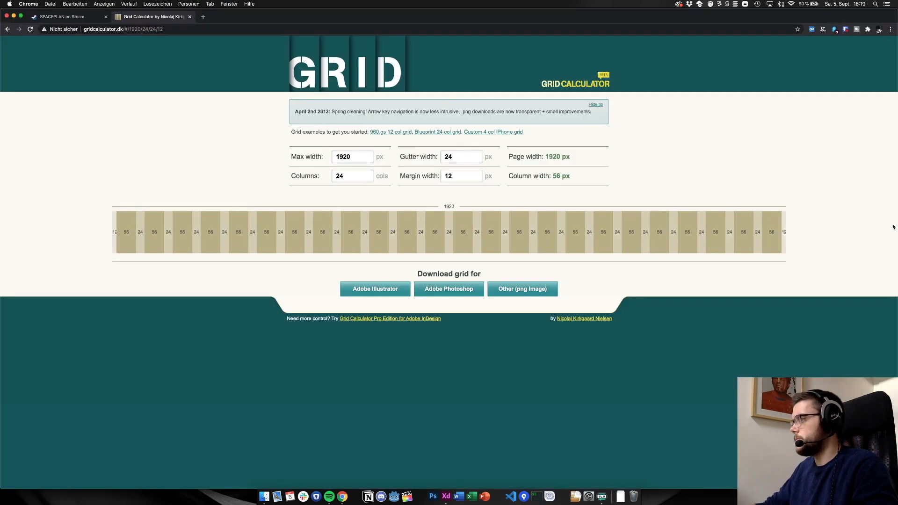
pyautogui.press('super+Tab')
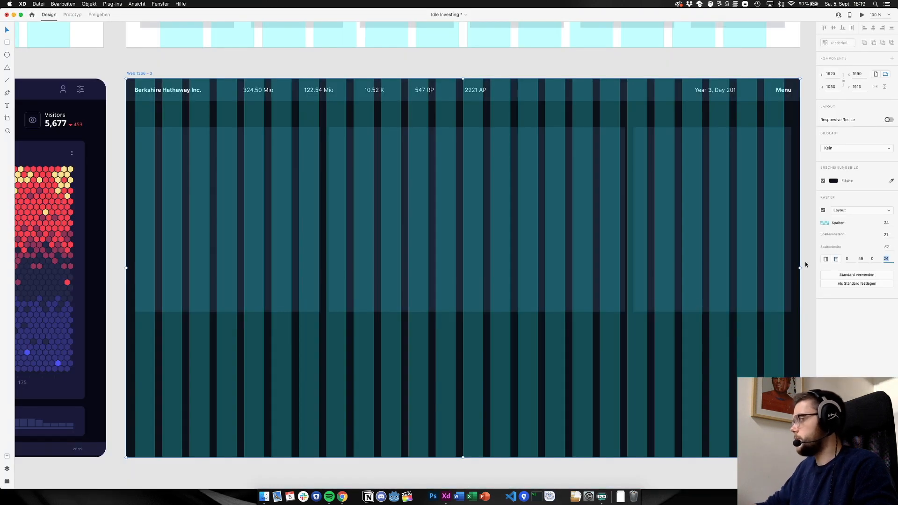
pyautogui.click(825, 259)
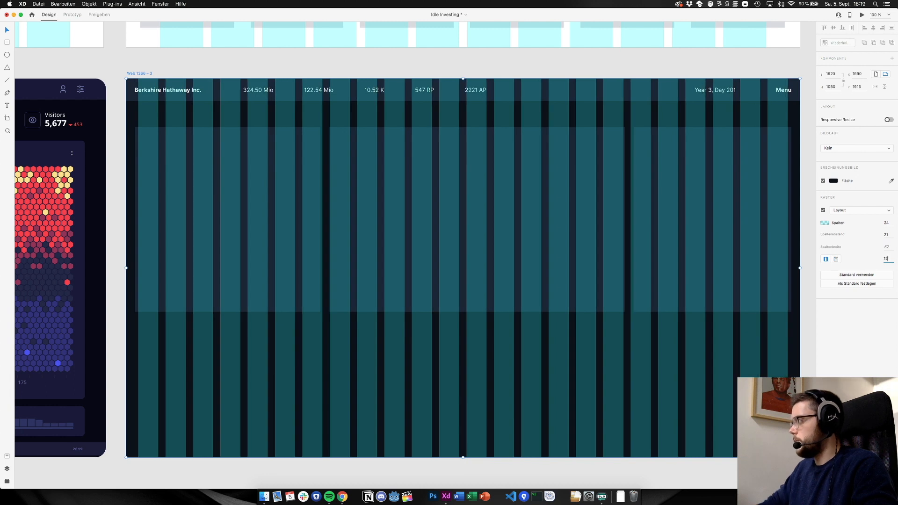
pyautogui.press('super+z')
pyautogui.press('super+z')
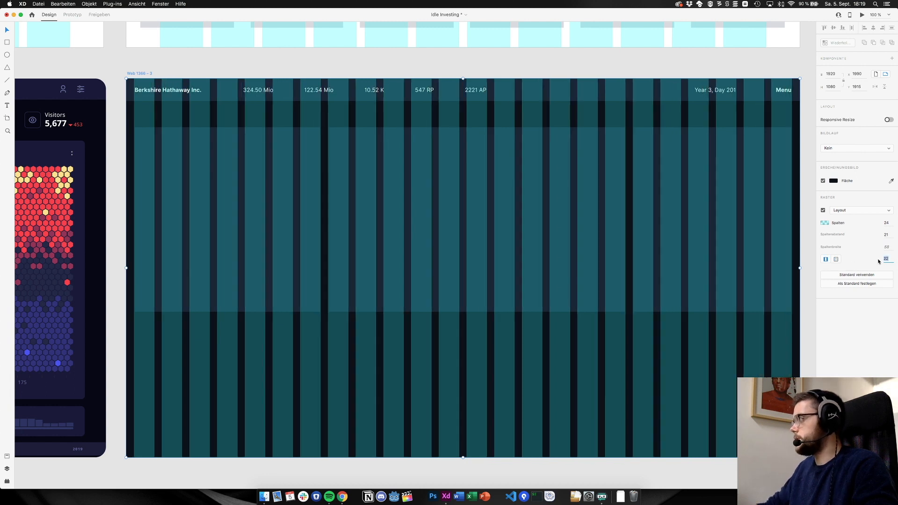
pyautogui.press('super+z')
# Raise the grid's side margin in single increments and try a column width of 12
pyautogui.press('Up')
pyautogui.press('Up')
pyautogui.press('Up')
pyautogui.press('Up')
pyautogui.press('Up')
pyautogui.press('Up')
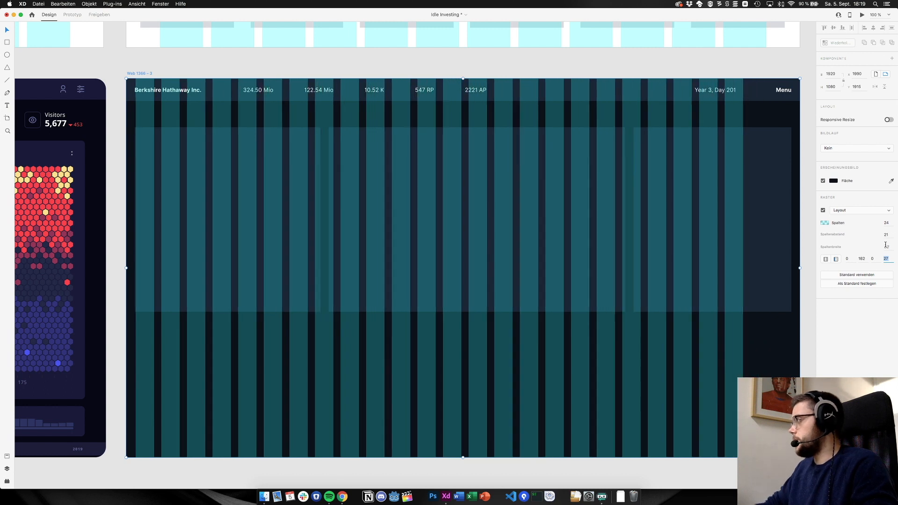
pyautogui.click(886, 247)
pyautogui.write('12')
pyautogui.press('Tab')
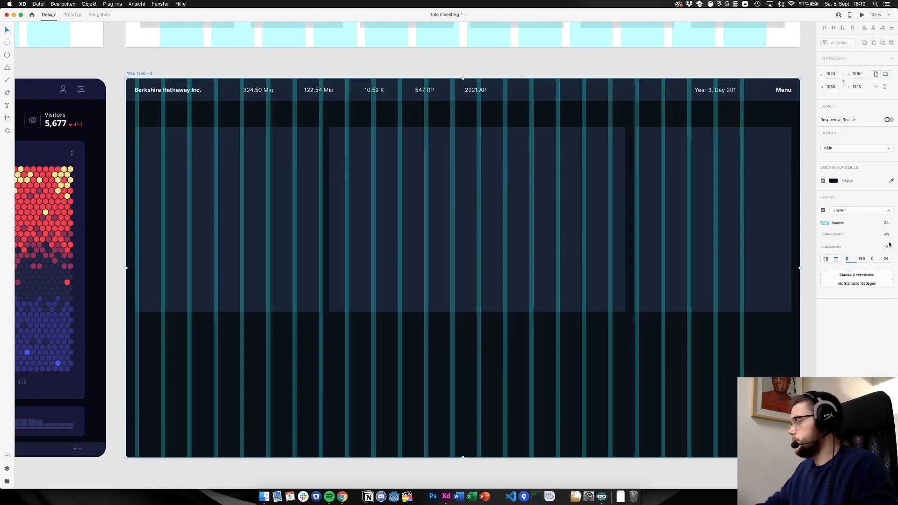
# Link the side margins of the 24-column grid and set its column gap to 24
pyautogui.click(826, 260)
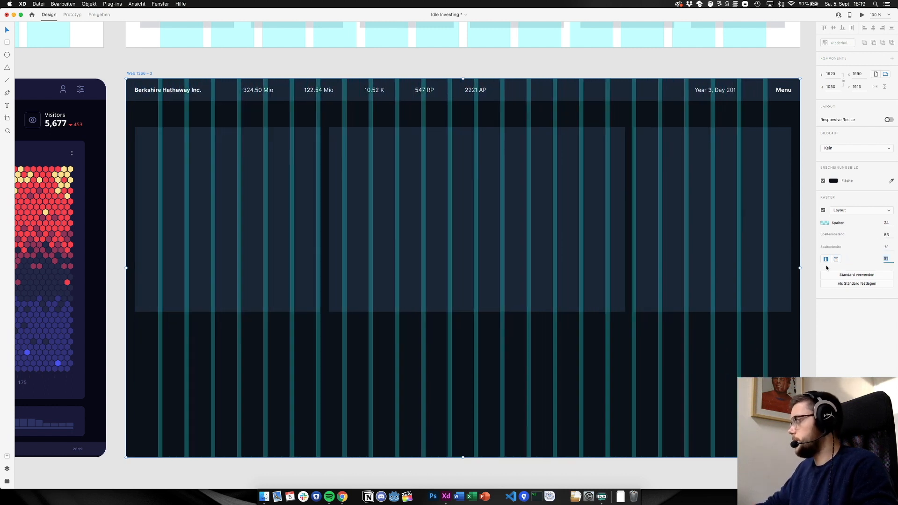
pyautogui.click(890, 223)
pyautogui.click(888, 234)
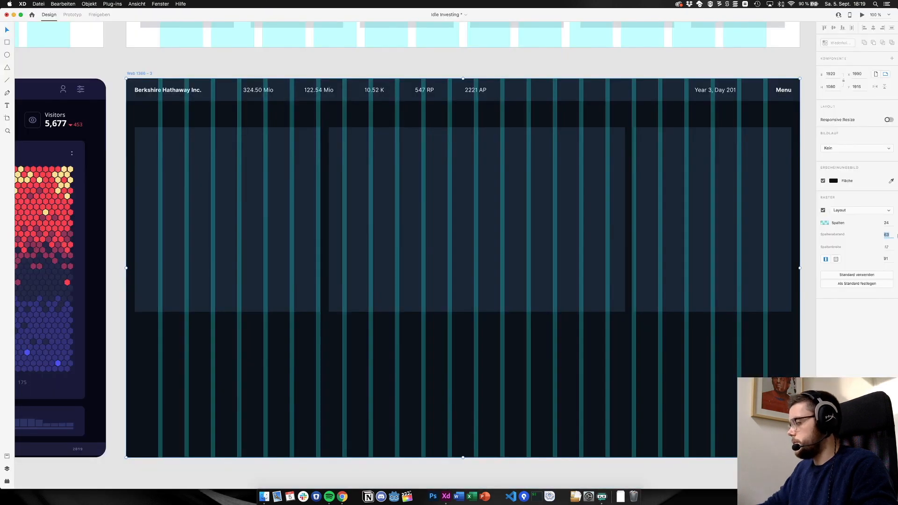
pyautogui.write('24')
pyautogui.press('Tab')
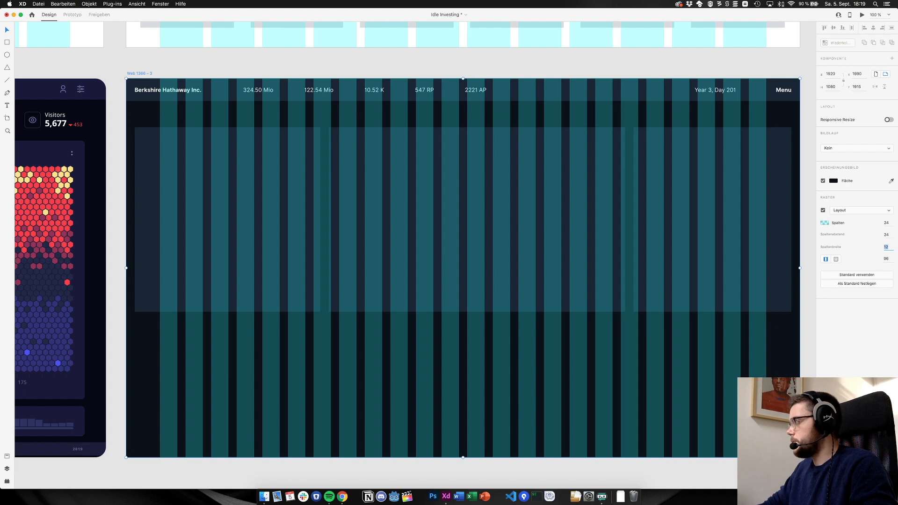
# Try a column width of 56 and a left margin of 24 on the dark artboard's 24-column grid
pyautogui.write('56')
pyautogui.press('Tab')
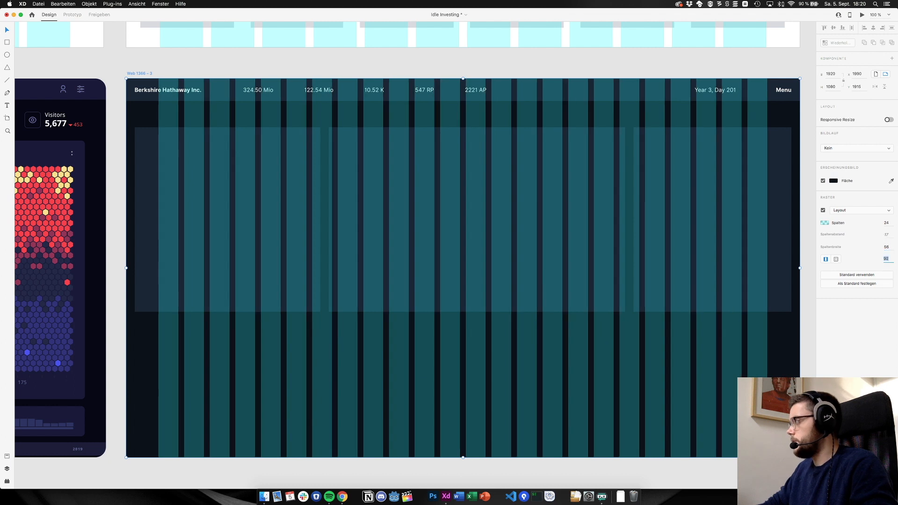
pyautogui.press('super+Tab')
pyautogui.press('super+Tab')
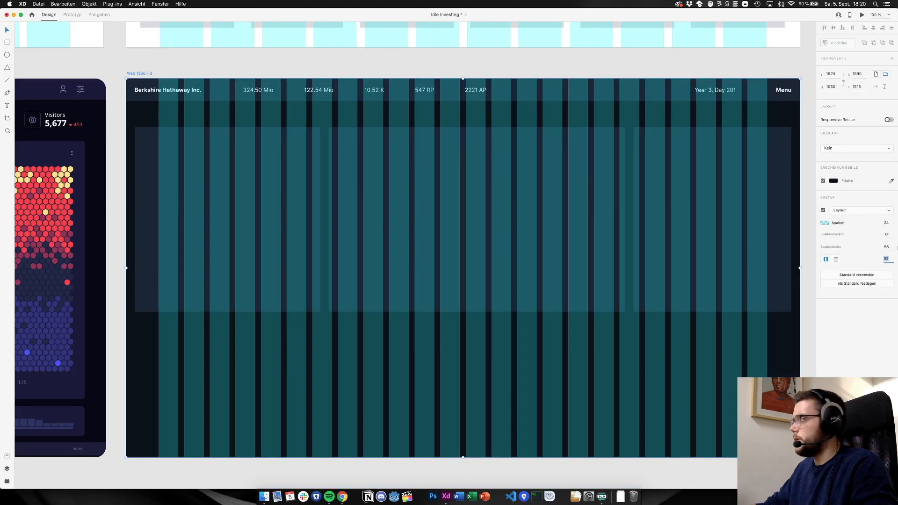
pyautogui.write('24')
pyautogui.press('Return')
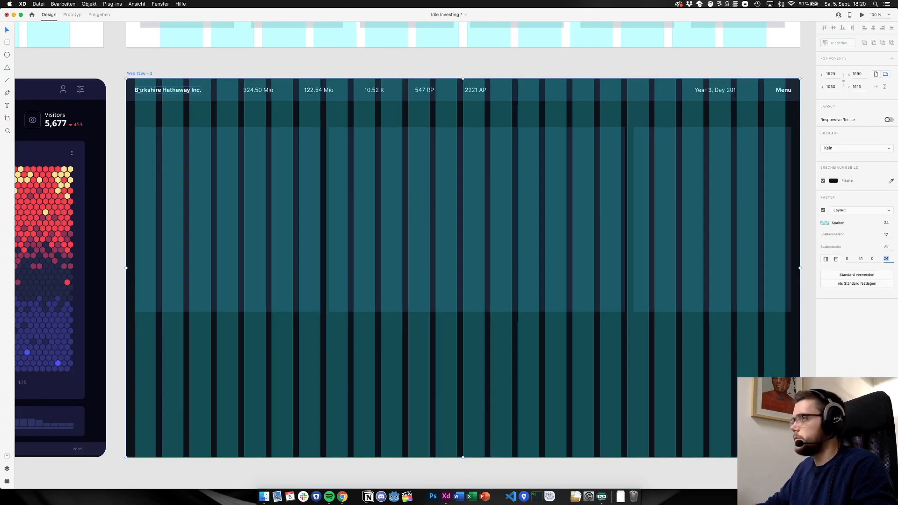
# Switch to the Grid Calculator in Chrome and try 32 columns with a margin width of 0
pyautogui.press('super+Tab')
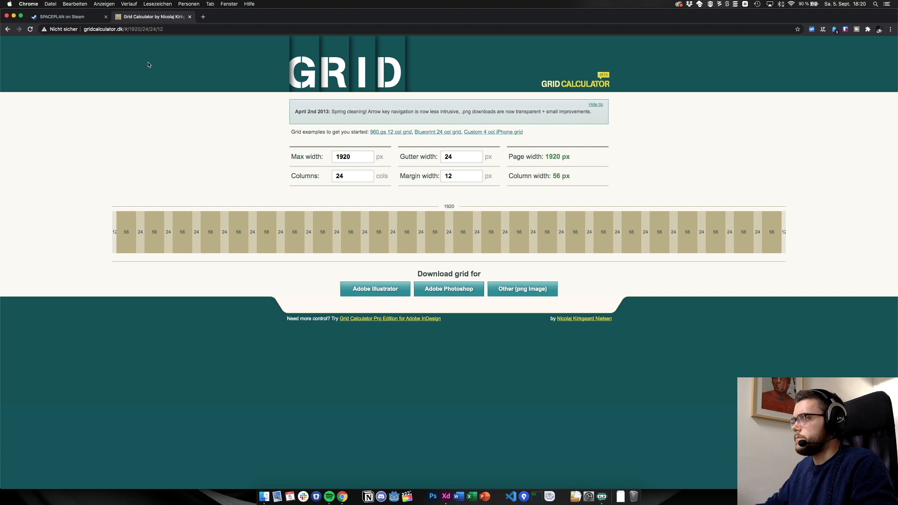
pyautogui.click(315, 177)
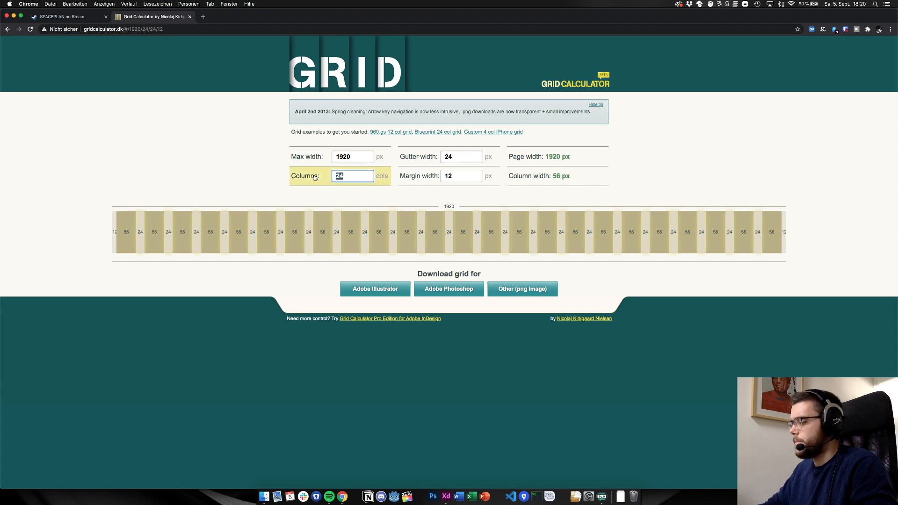
pyautogui.write('32')
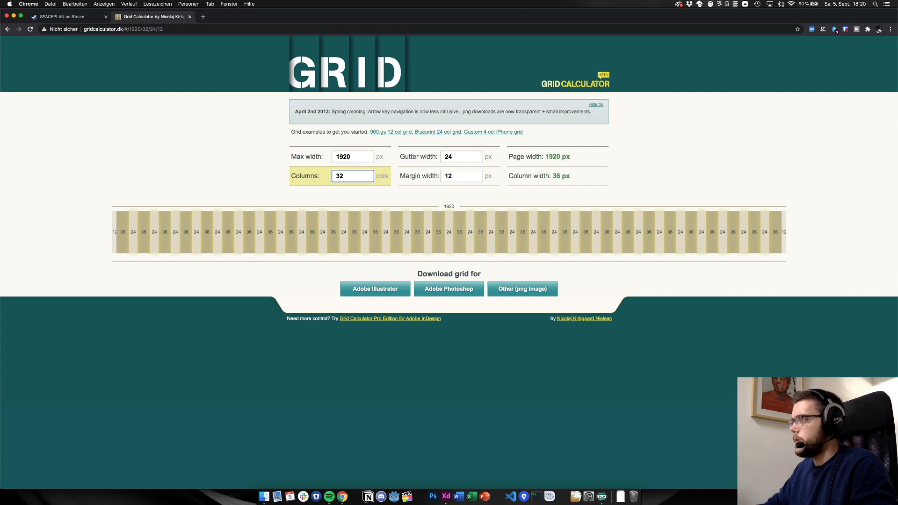
pyautogui.click(442, 176)
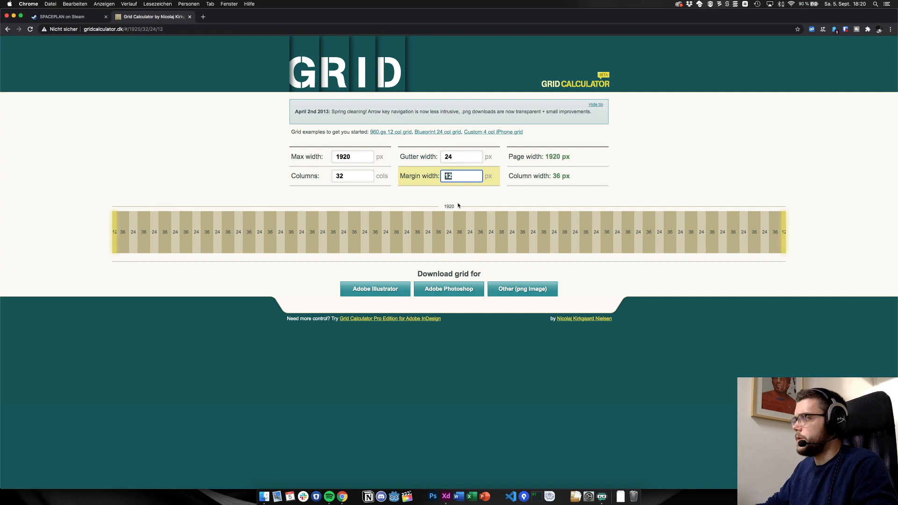
pyautogui.write('0')
pyautogui.press('Tab')
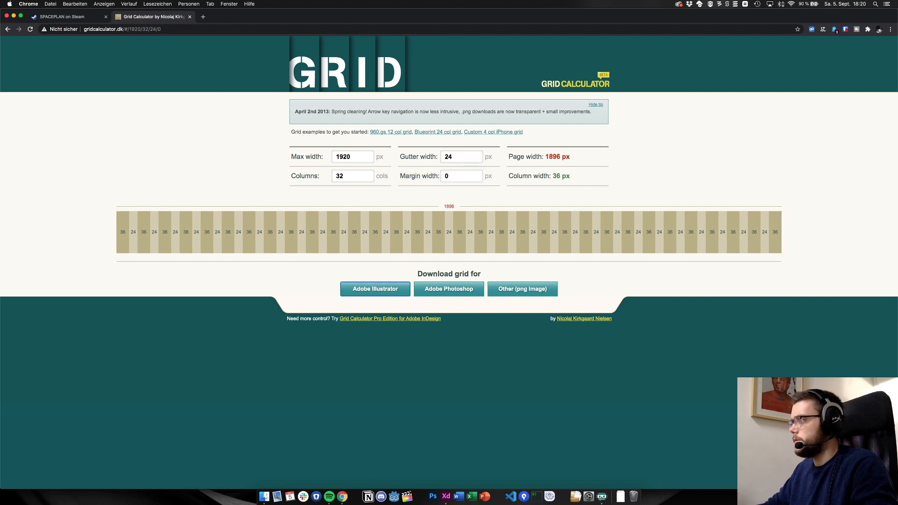
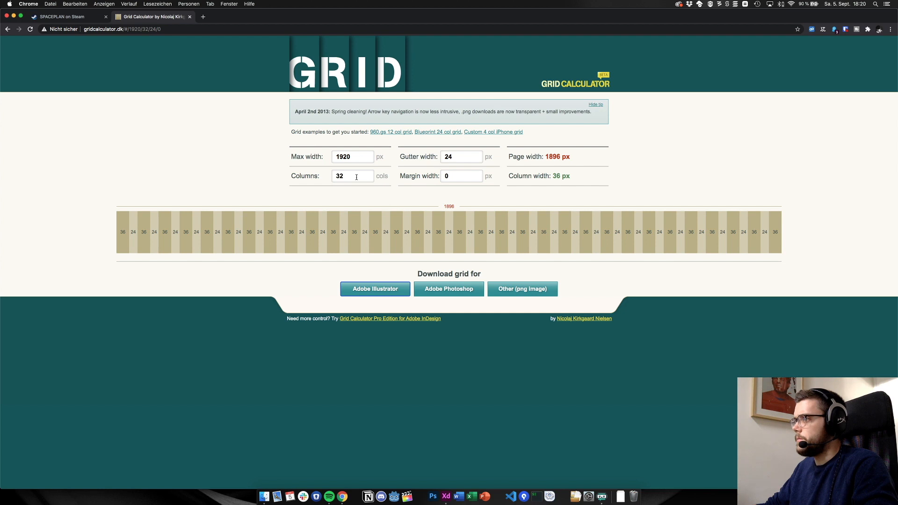
# Compare column counts of 40, 48 and 12 in the grid calculator
pyautogui.click(357, 178)
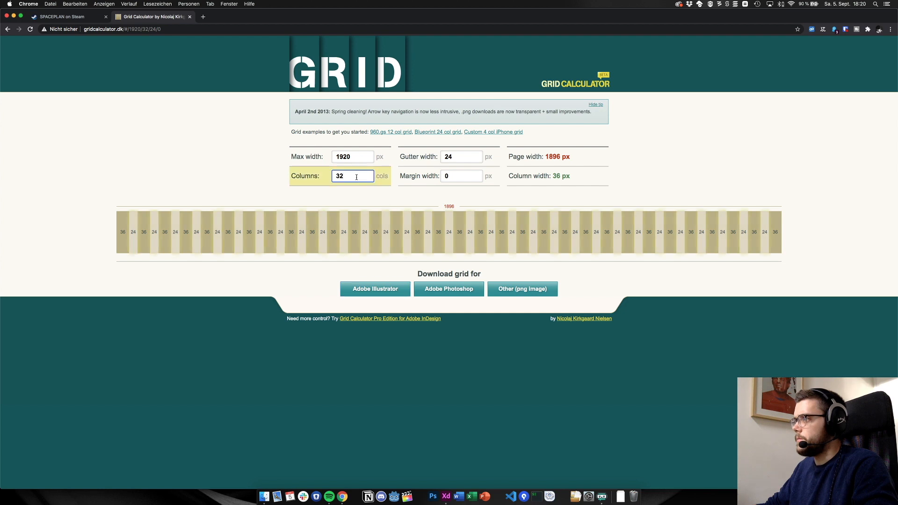
pyautogui.press('BackSpace')
pyautogui.press('BackSpace')
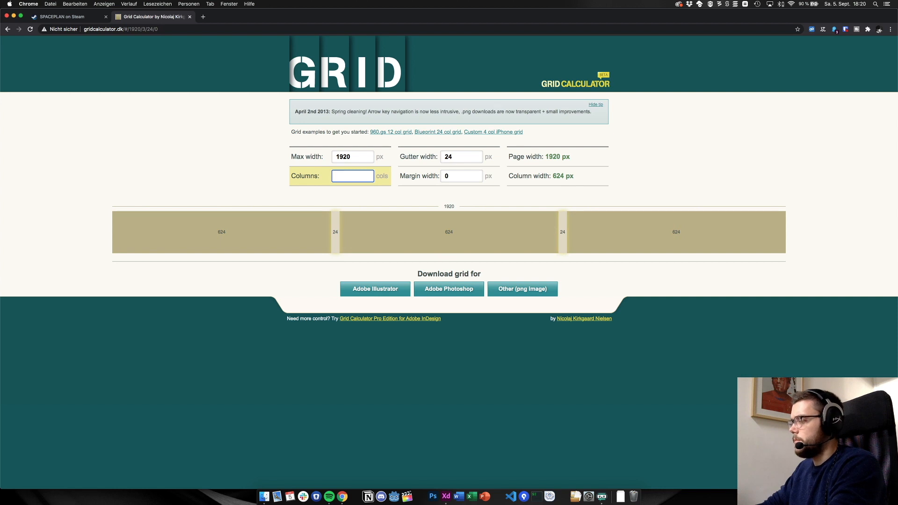
pyautogui.write('40')
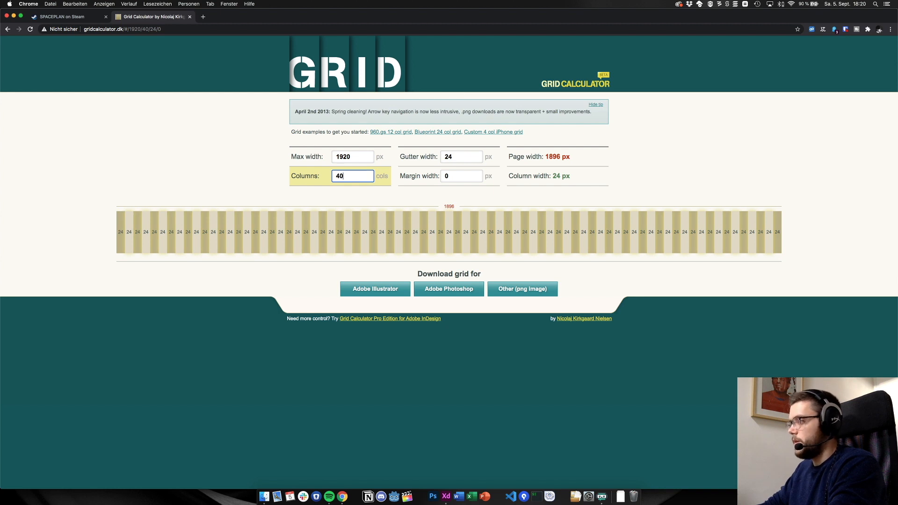
pyautogui.press('BackSpace')
pyautogui.write('8')
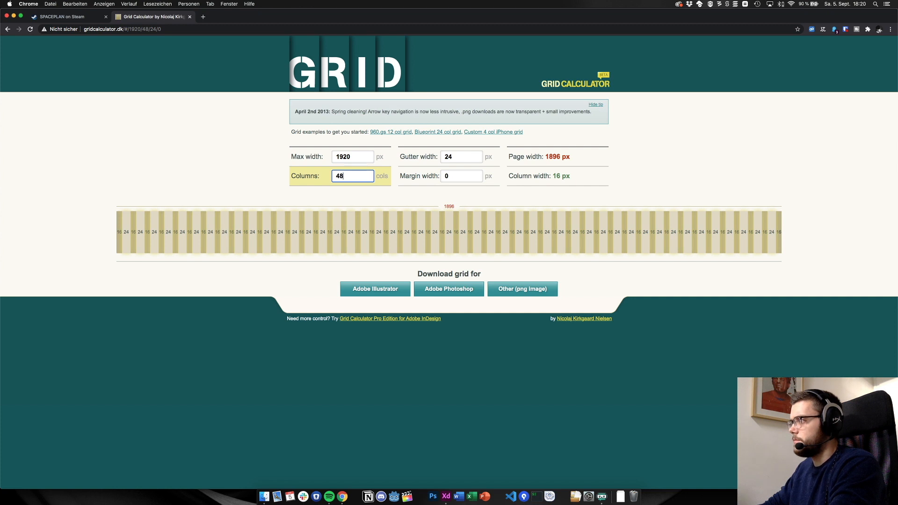
pyautogui.press('BackSpace')
pyautogui.press('BackSpace')
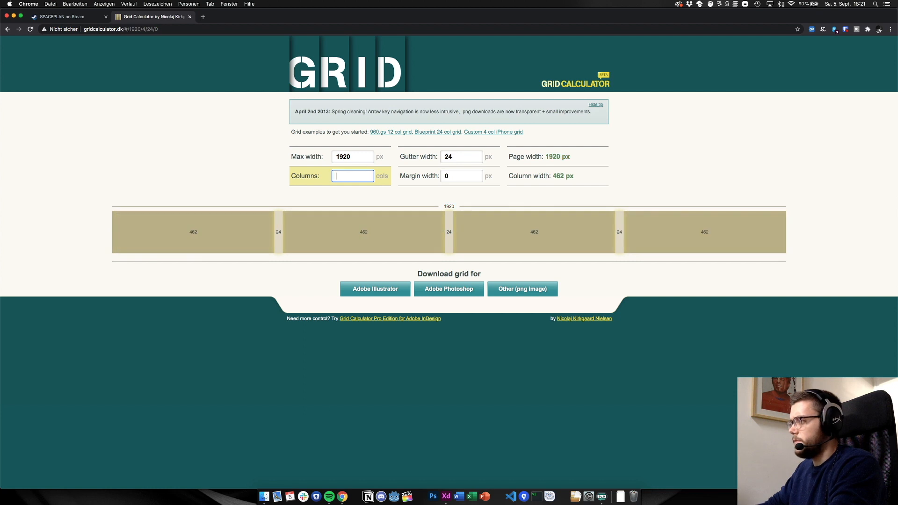
pyautogui.write('12')
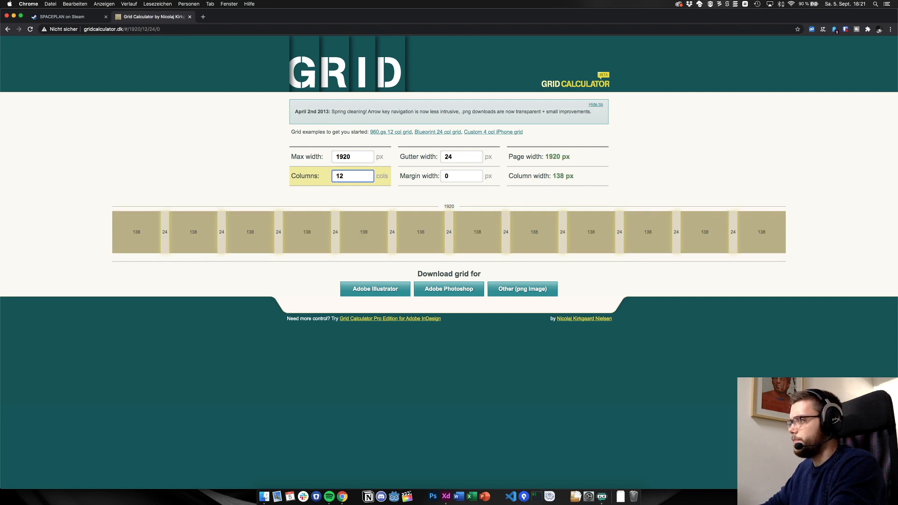
# Try 16 and 20 columns in the calculator, and return it to 24 columns with a margin width of 12
pyautogui.press('BackSpace')
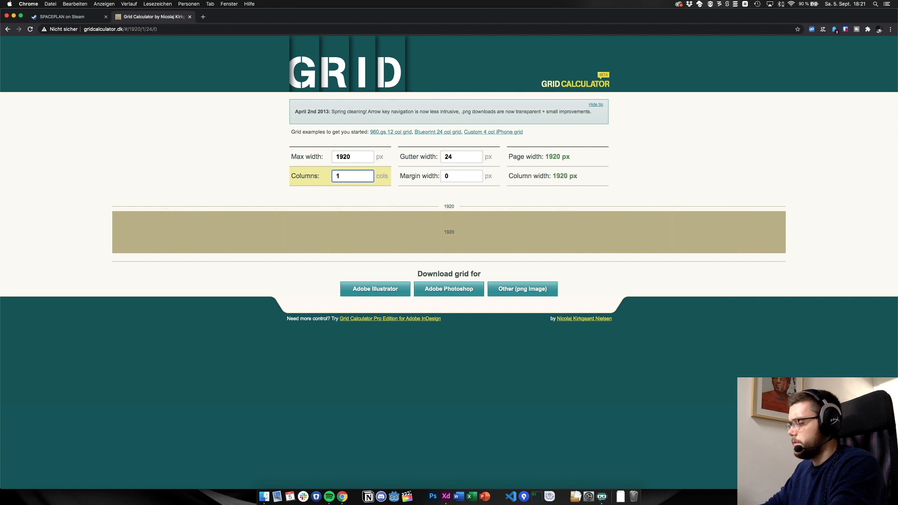
pyautogui.write('6')
pyautogui.press('BackSpace')
pyautogui.press('BackSpace')
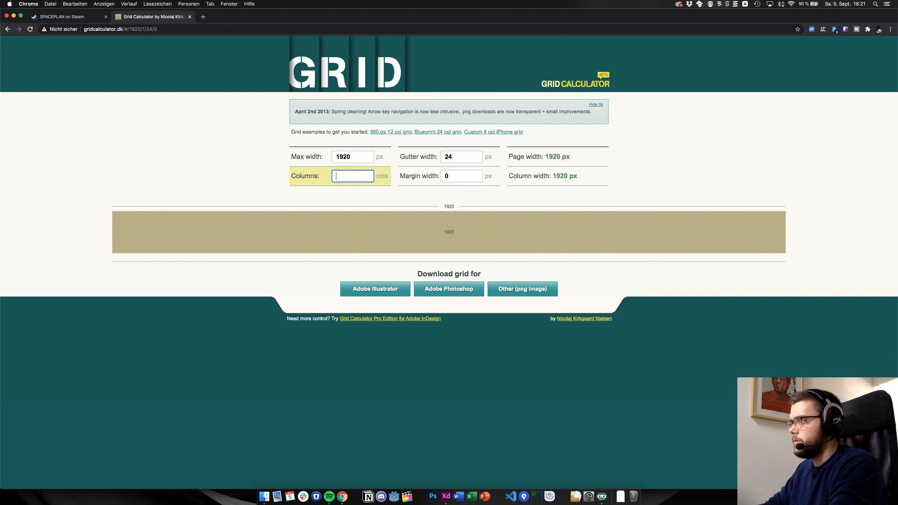
pyautogui.write('20')
pyautogui.press('BackSpace')
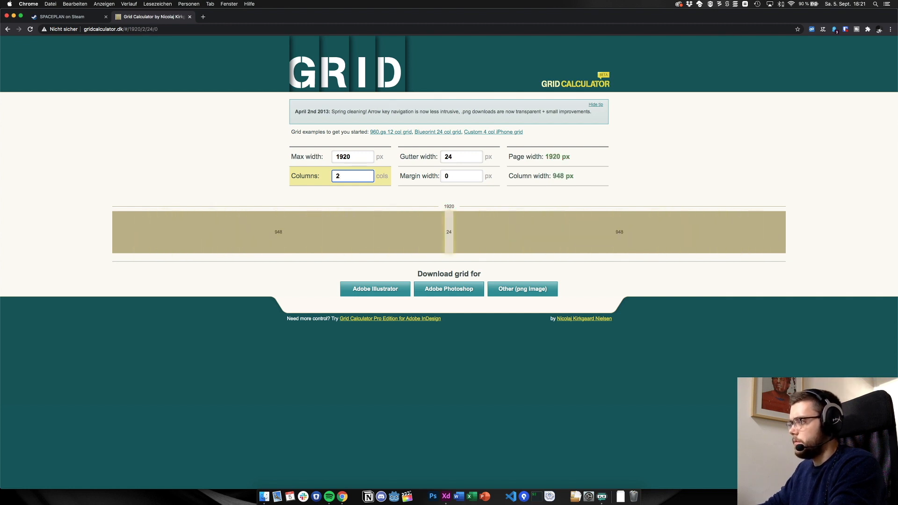
pyautogui.write('4')
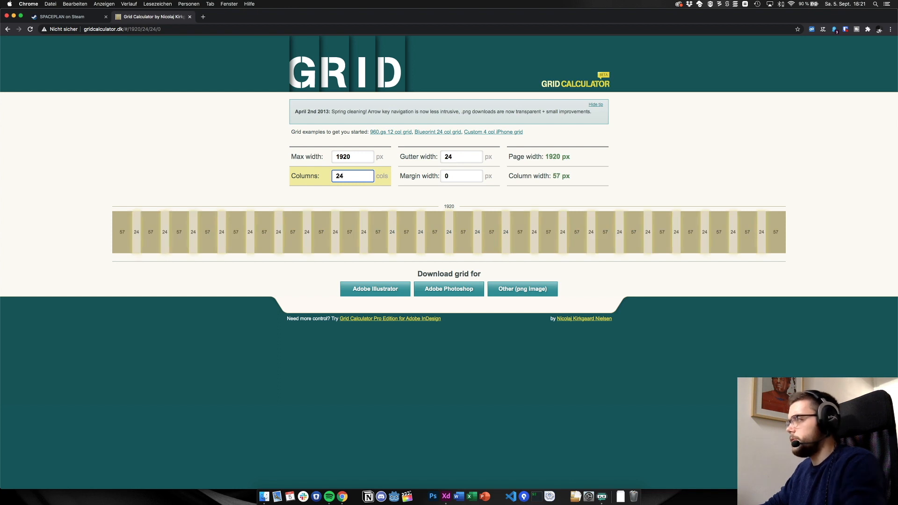
pyautogui.click(458, 176)
pyautogui.write('12')
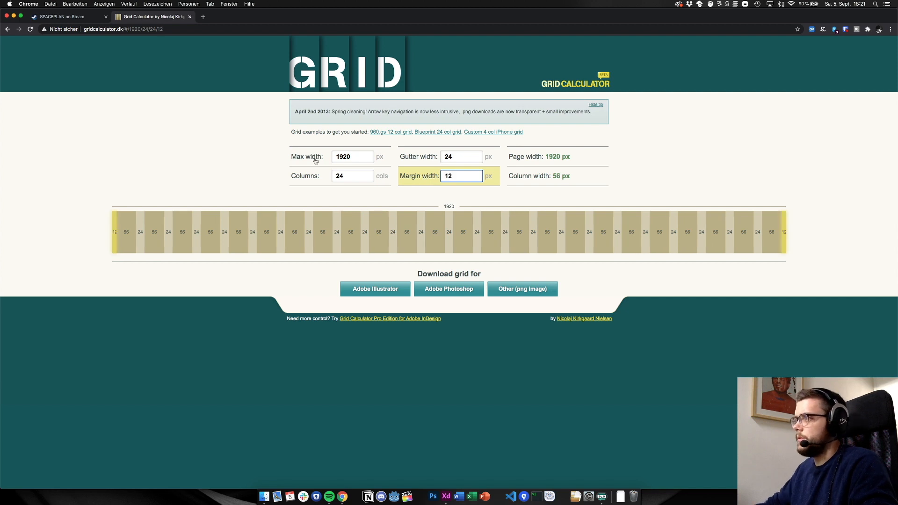
pyautogui.click(234, 173)
# Switch to Adobe XD and set the dark artboard's grid to a column gap of 24 and a column width of 56
pyautogui.press('super+Tab')
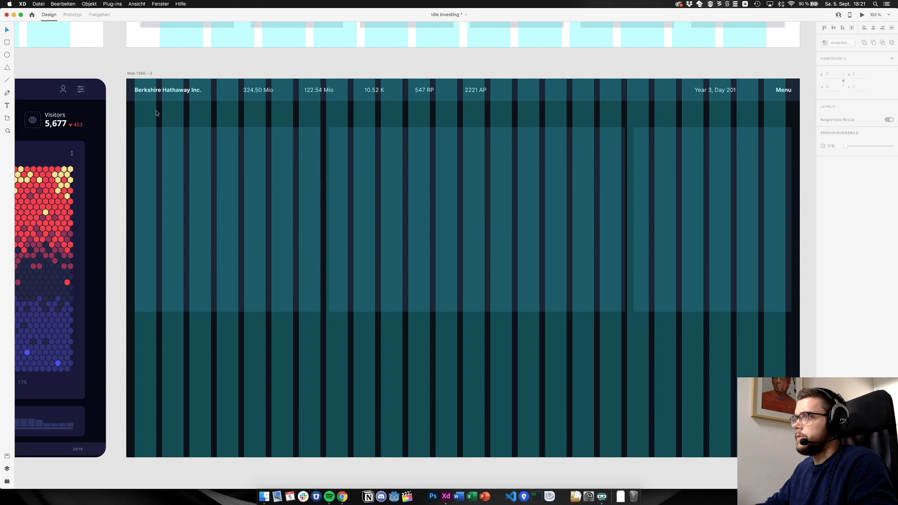
pyautogui.click(149, 74)
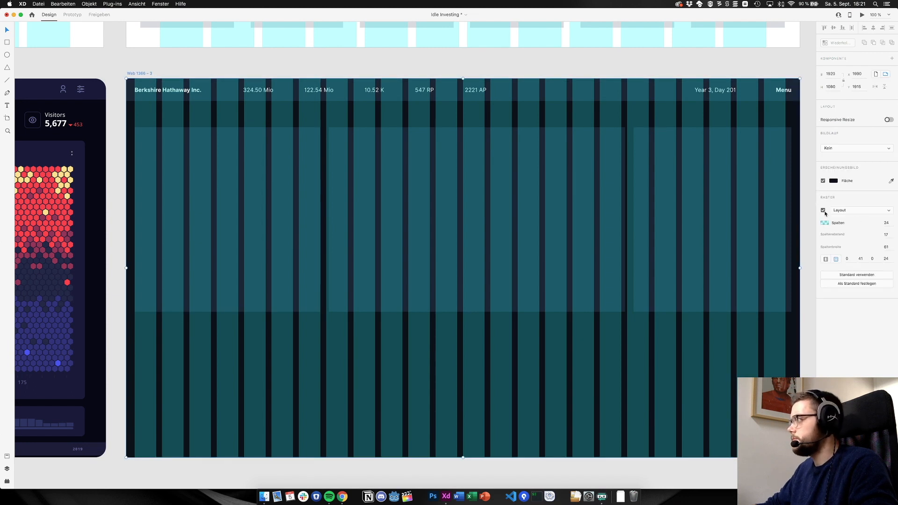
pyautogui.click(824, 211)
pyautogui.click(823, 210)
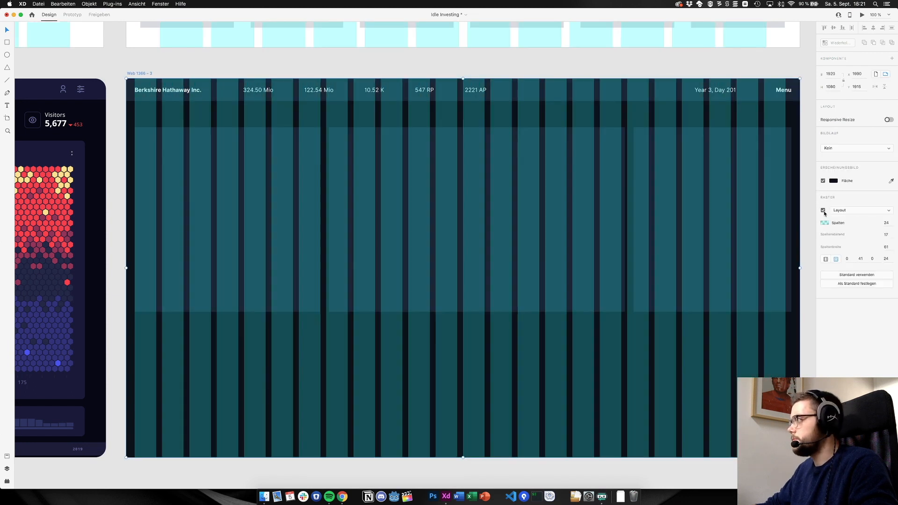
pyautogui.click(886, 234)
pyautogui.write('24')
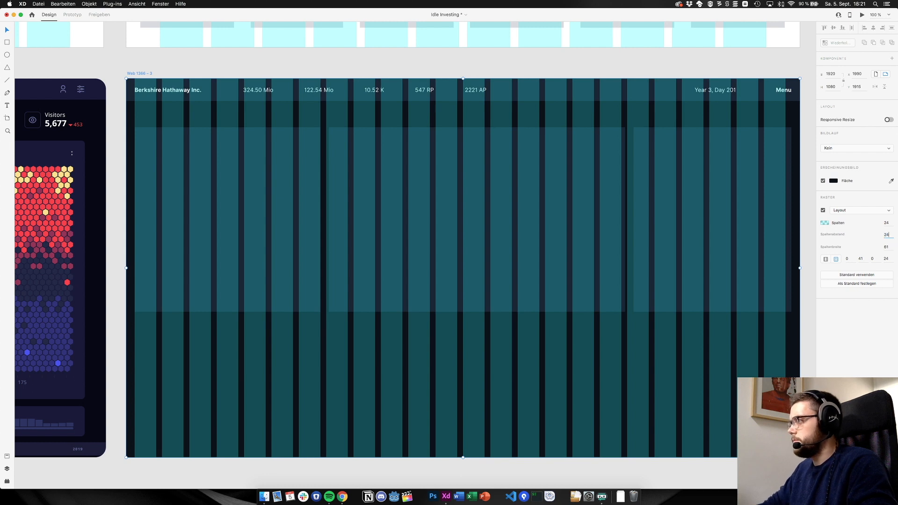
pyautogui.press('Tab')
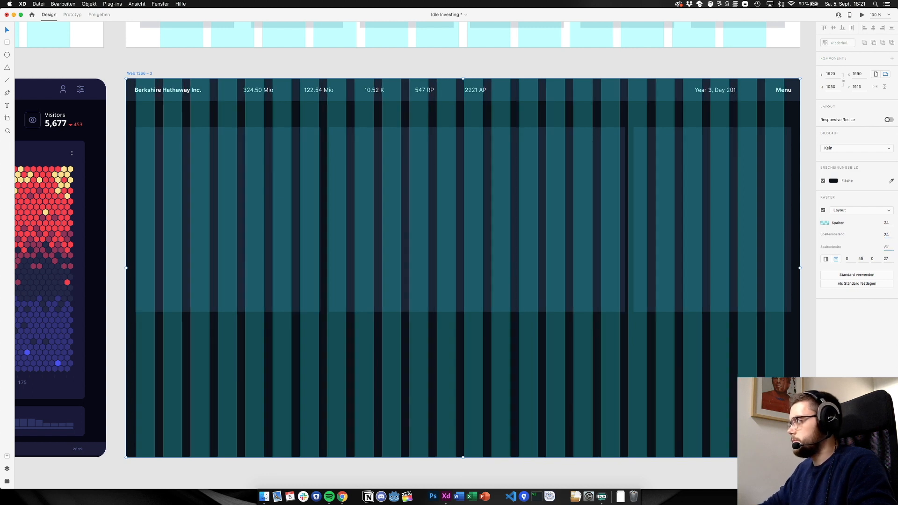
pyautogui.write('56')
pyautogui.press('Tab')
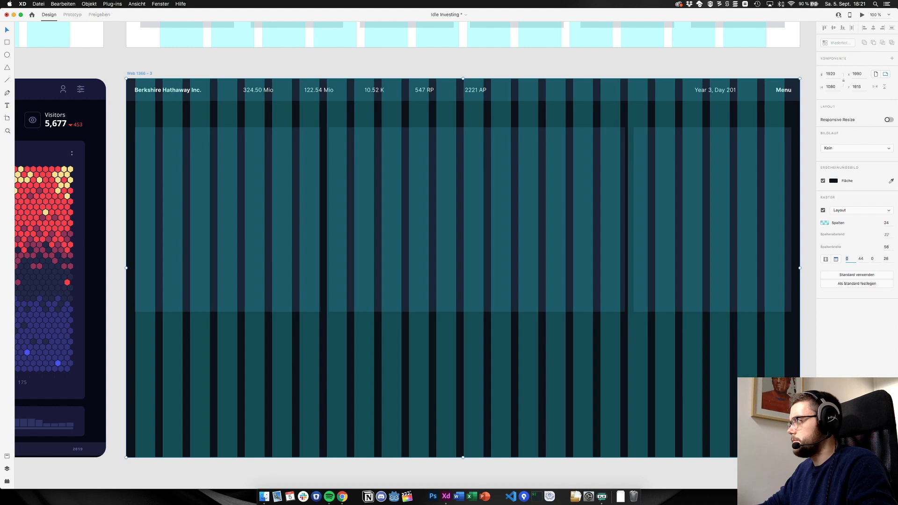
# Try a value of 12 for the grid's right and left margins individually
pyautogui.press('Tab')
pyautogui.write('12')
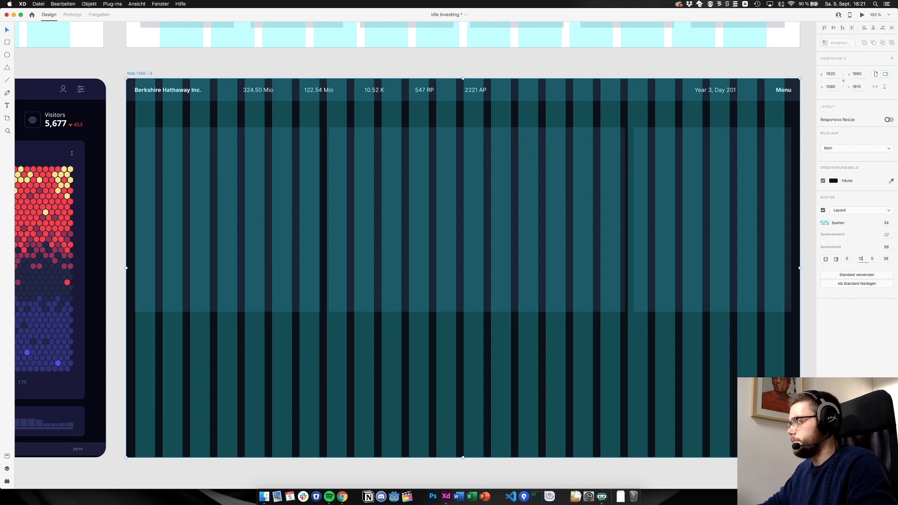
pyautogui.press('Tab')
pyautogui.write('12')
pyautogui.press('Return')
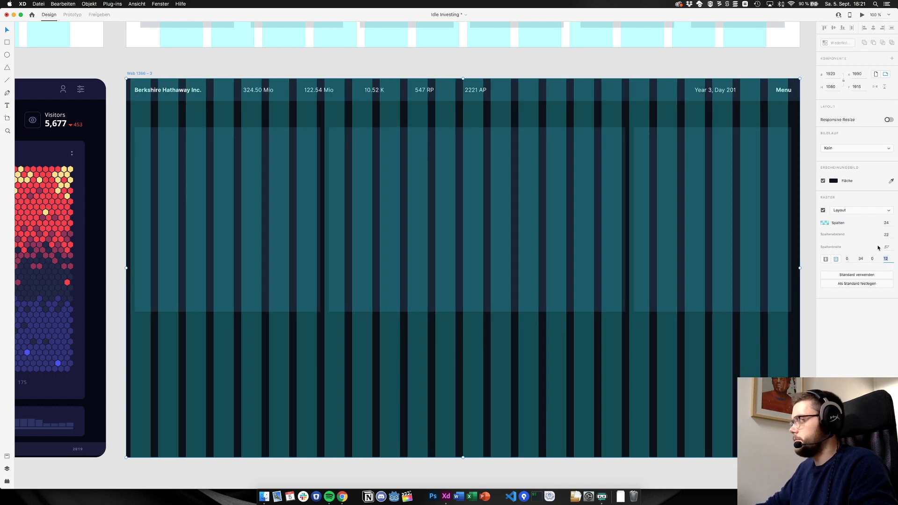
# Link the grid's side margins and try lowering them in single increments
pyautogui.click(825, 259)
pyautogui.press('Down')
pyautogui.press('Down')
pyautogui.press('Down')
pyautogui.press('Down')
pyautogui.press('Down')
pyautogui.press('Down')
pyautogui.press('Down')
pyautogui.press('Down')
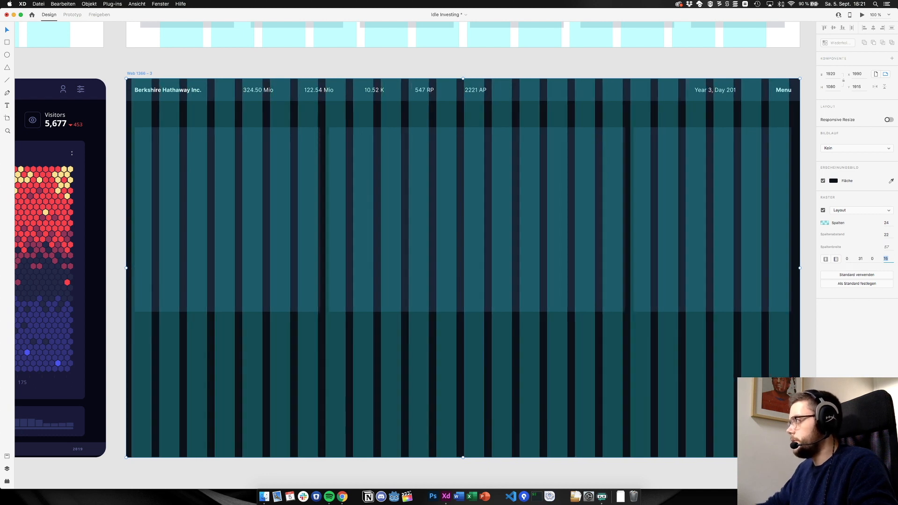
# Try to apply linked side margins of 12 to the 24-column grid, repeating the entry once
pyautogui.click(826, 260)
pyautogui.write('12')
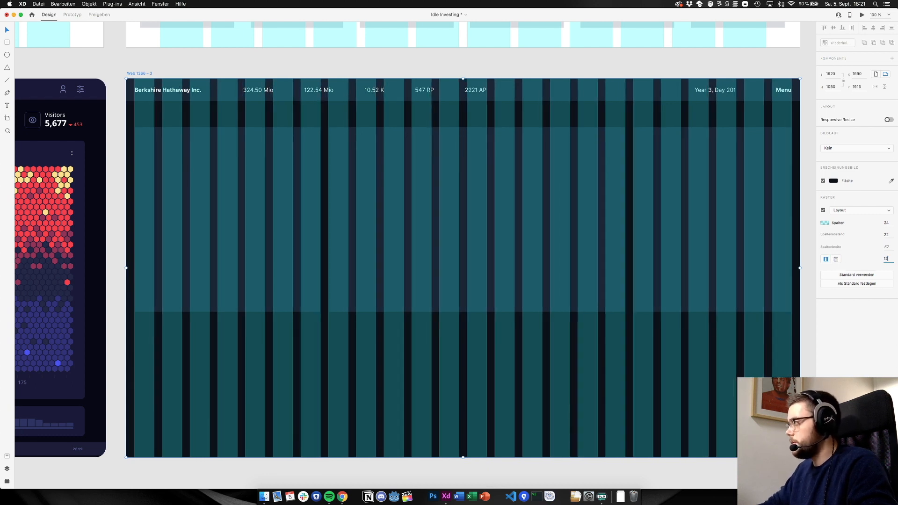
pyautogui.press('Return')
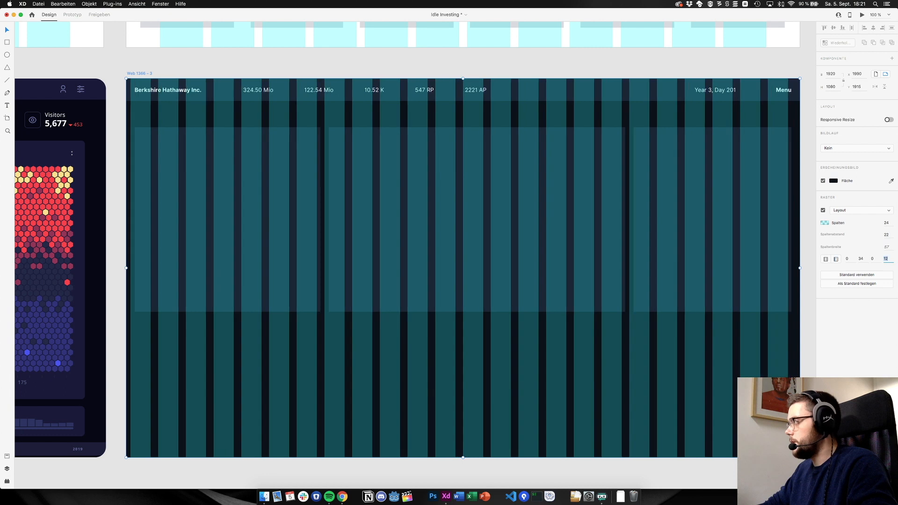
pyautogui.click(827, 260)
pyautogui.write('12')
pyautogui.press('Return')
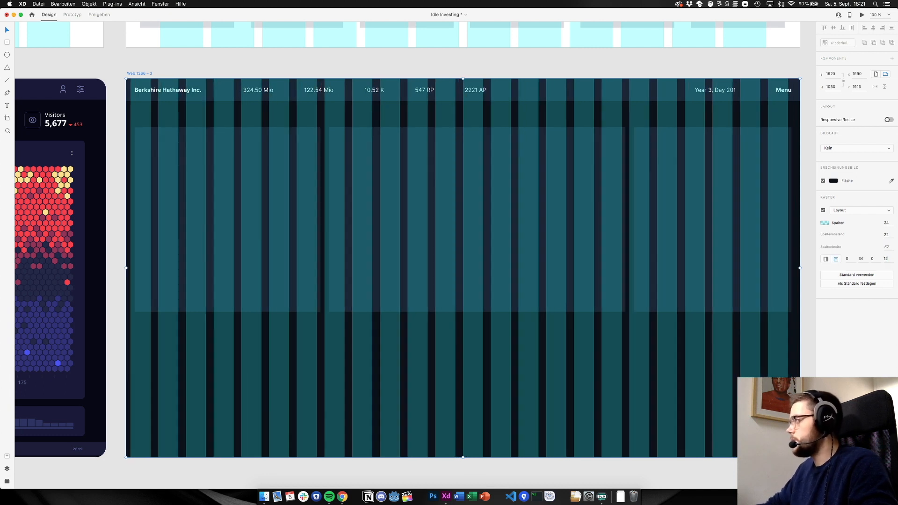
# Set the dark artboard grid's column gap to 24, then link the side margins and set them to 12
pyautogui.write('2')
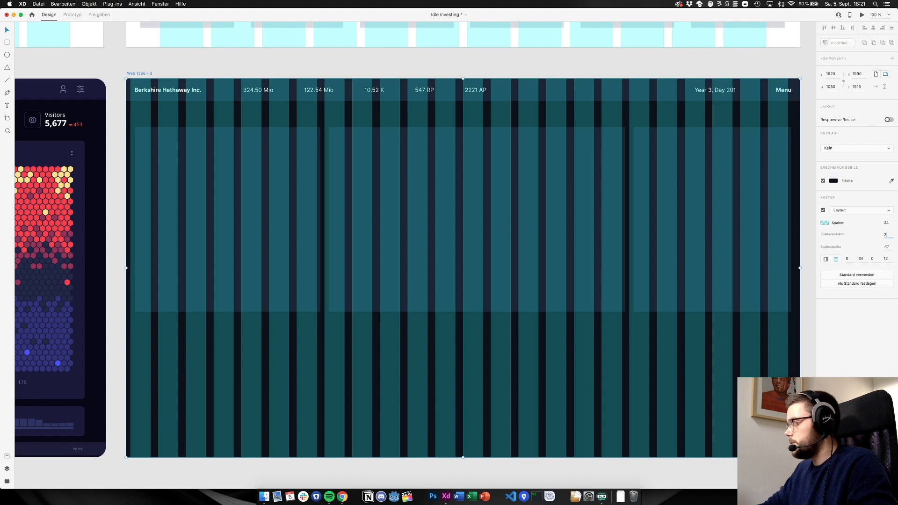
pyautogui.write('4')
pyautogui.press('Return')
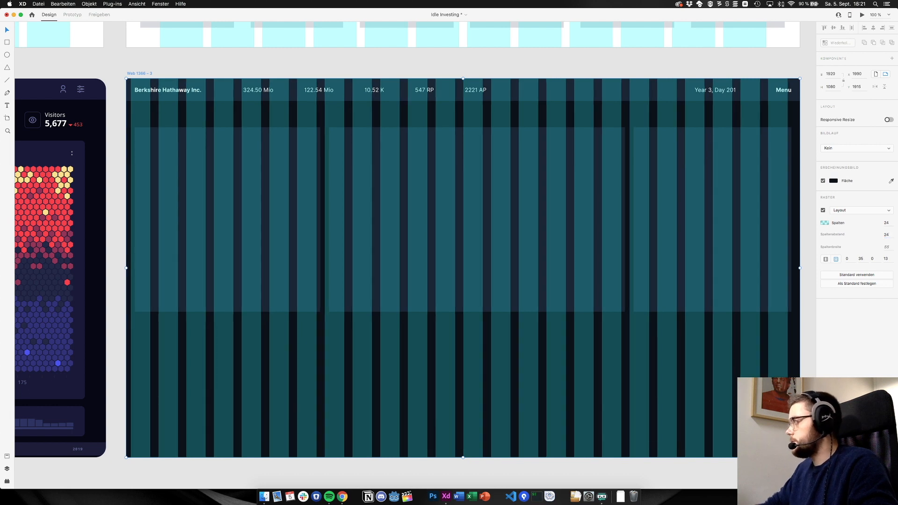
pyautogui.click(825, 259)
pyautogui.click(886, 259)
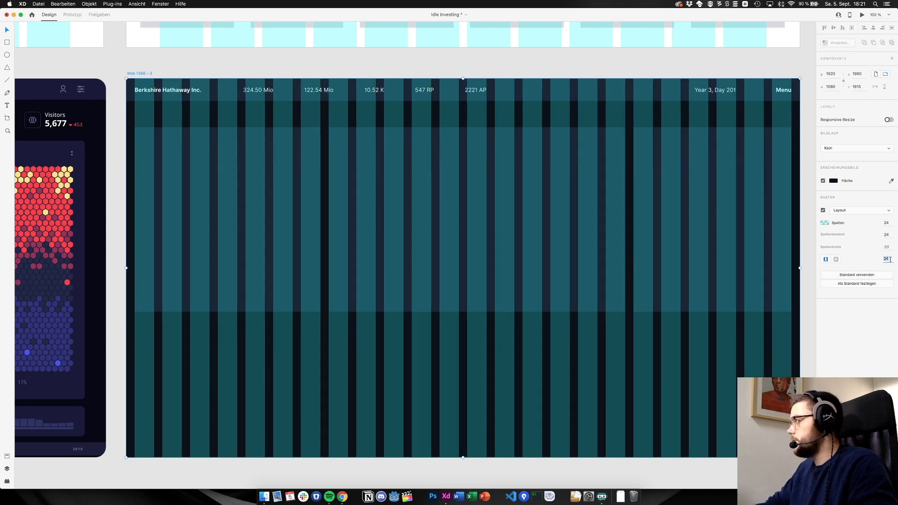
pyautogui.write('12')
pyautogui.press('Return')
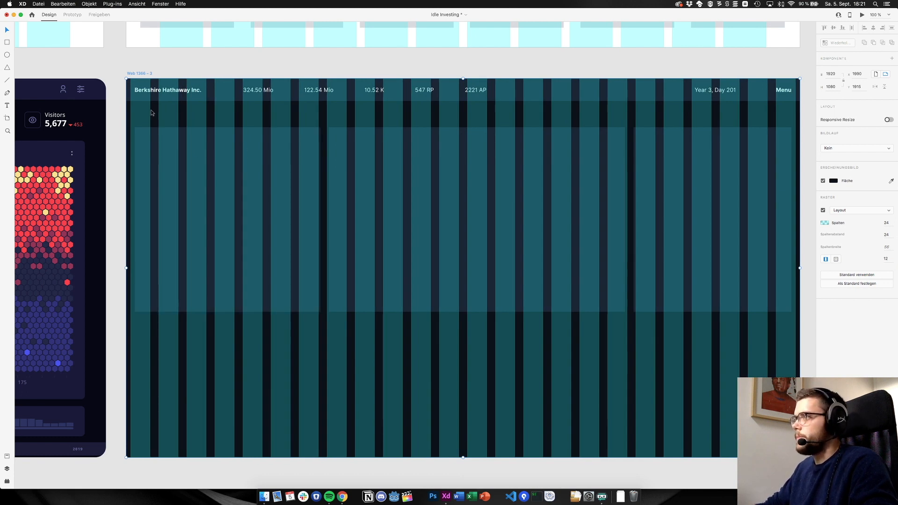
# Extend the first content panel's left edge to the start of the first grid column and compare it with the grid hidden and shown
pyautogui.click(159, 205)
pyautogui.moveTo(134, 219); pyautogui.dragTo(131, 219)
pyautogui.click(119, 217)
pyautogui.press('shift+super+apostrophe')
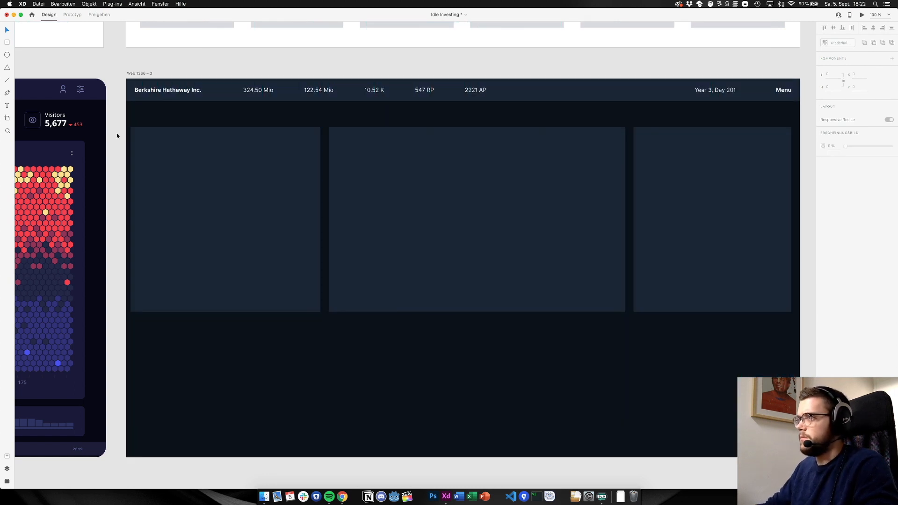
pyautogui.press('shift+super+apostrophe')
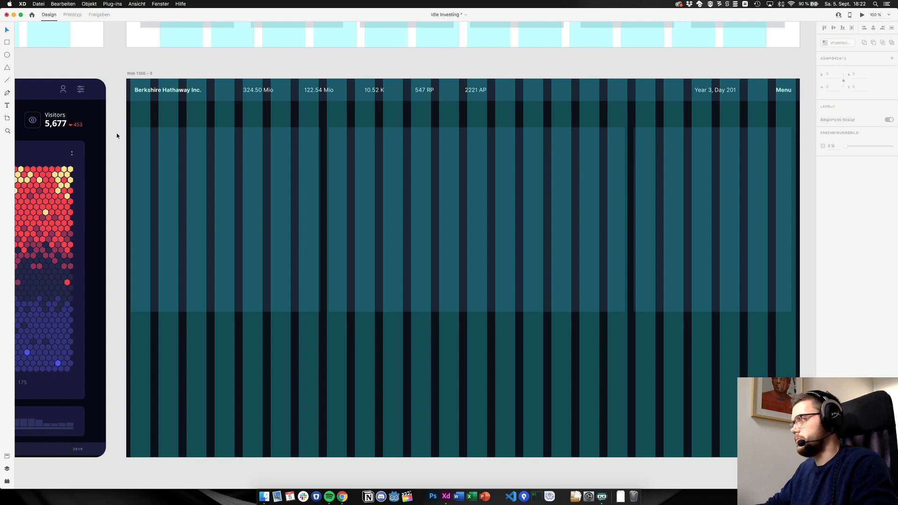
# Narrow the first content panel so its left edge meets the second grid column, previewing it without the grid
pyautogui.click(133, 162)
pyautogui.moveTo(130, 219); pyautogui.dragTo(159, 220)
pyautogui.press('shift+super+apostrophe')
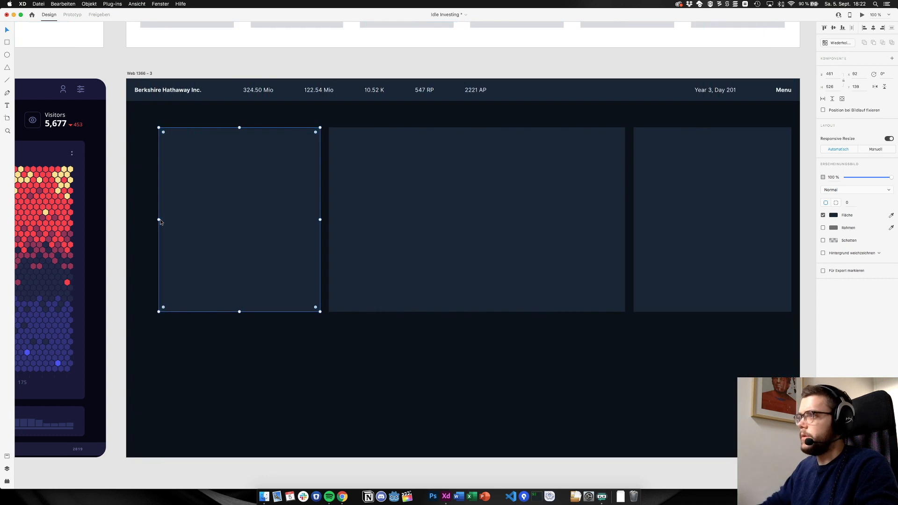
pyautogui.click(113, 198)
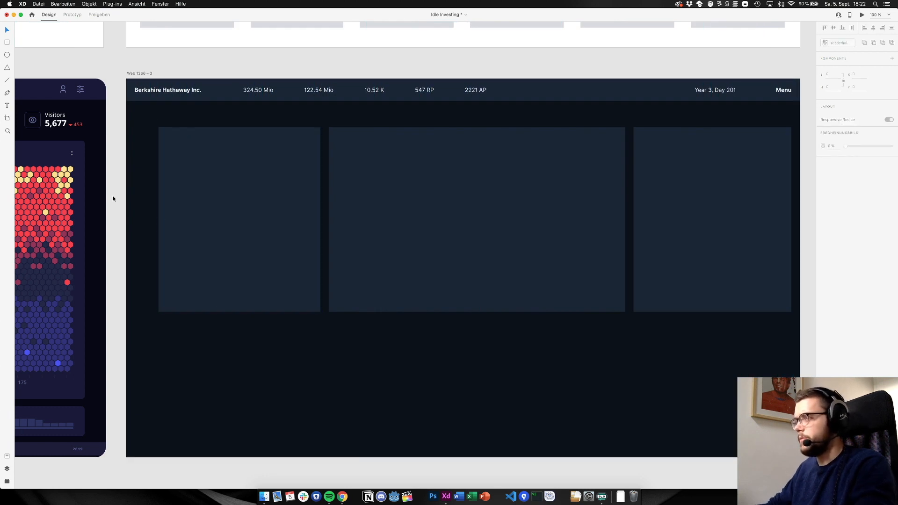
pyautogui.press('super+z')
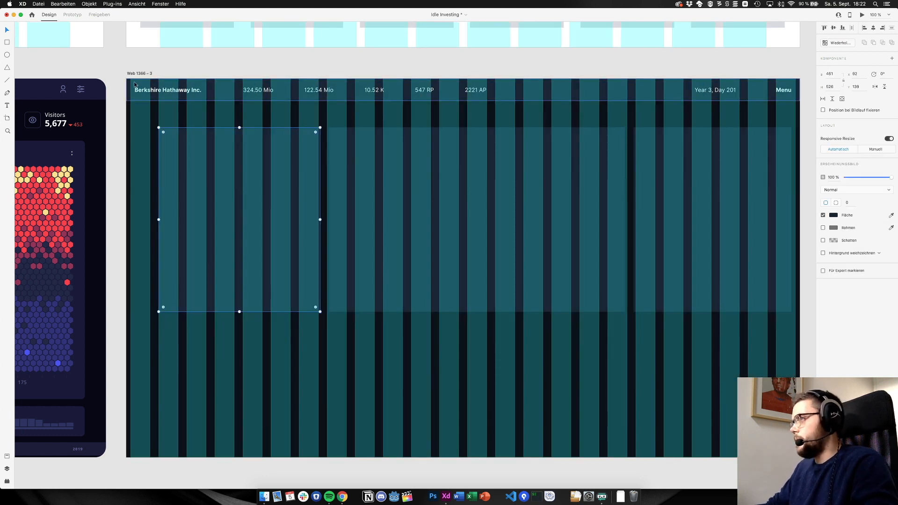
# Set the dark artboard grid's linked side margins to 24 and try 25 columns
pyautogui.click(139, 74)
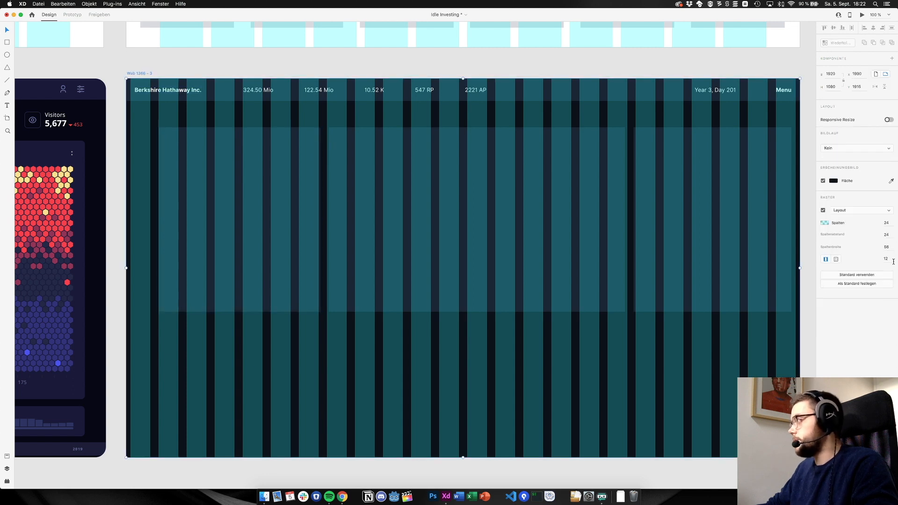
pyautogui.click(886, 259)
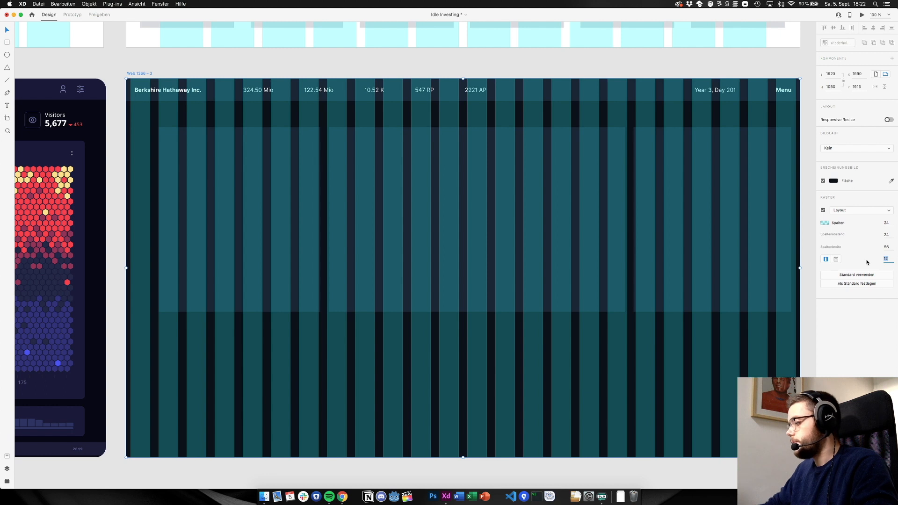
pyautogui.write('2')
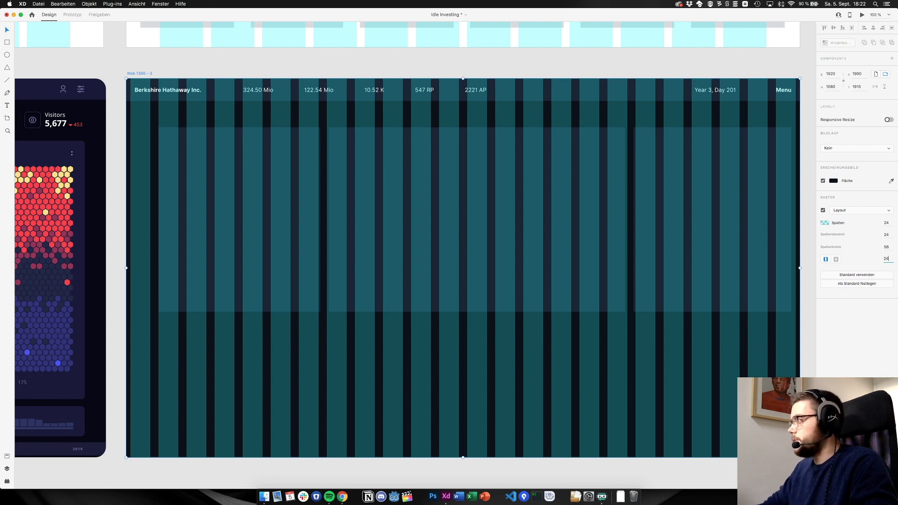
pyautogui.press('Return')
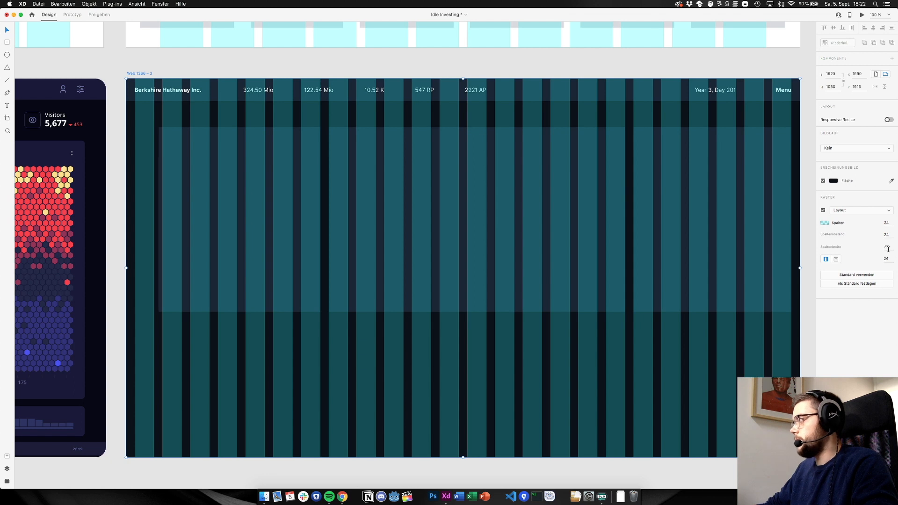
pyautogui.click(886, 222)
pyautogui.write('25')
pyautogui.press('Return')
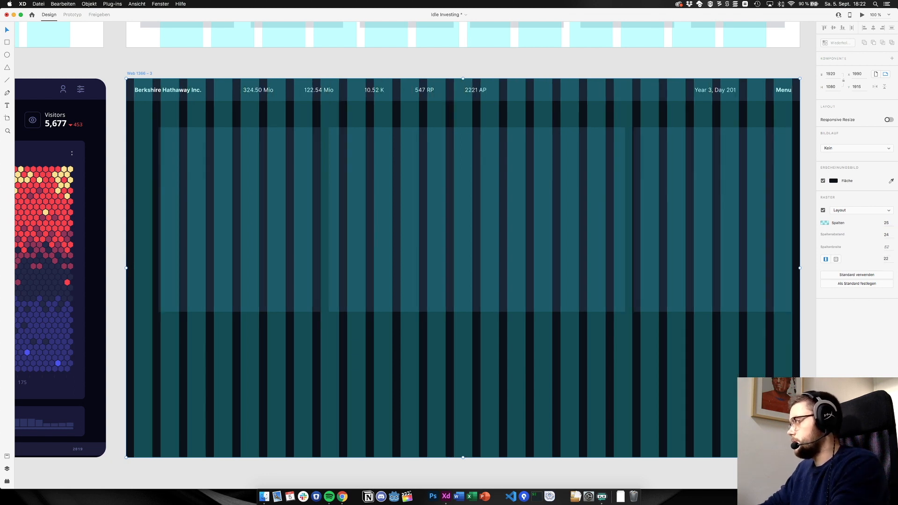
# Switch to the Grid Calculator in Chrome and set the margin width to 24 px
pyautogui.press('super+Tab')
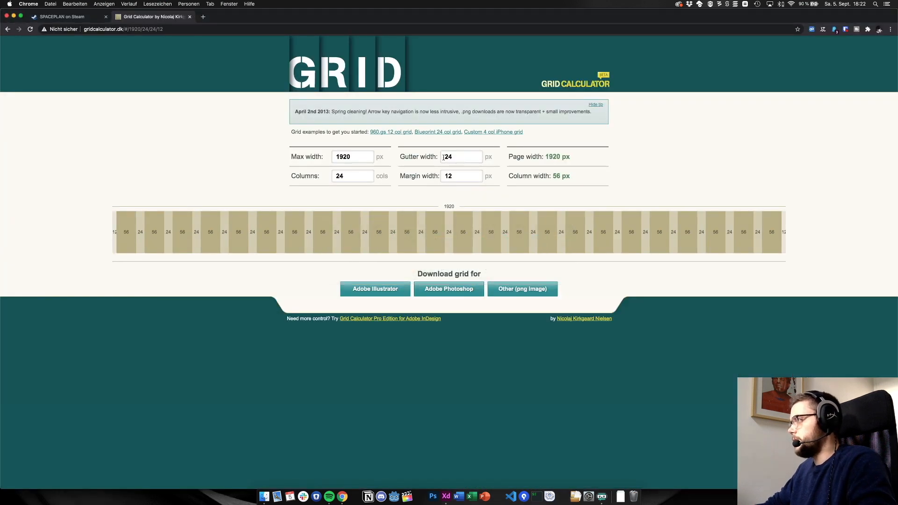
pyautogui.click(307, 177)
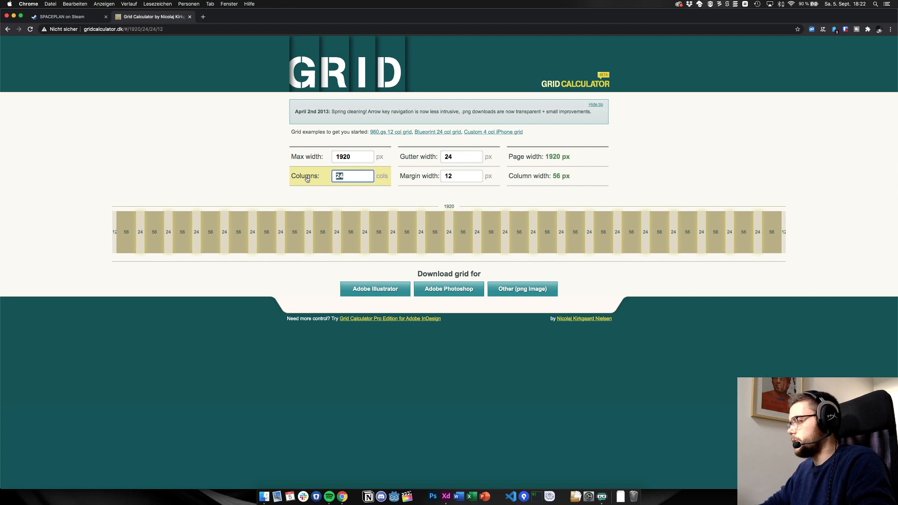
pyautogui.click(412, 182)
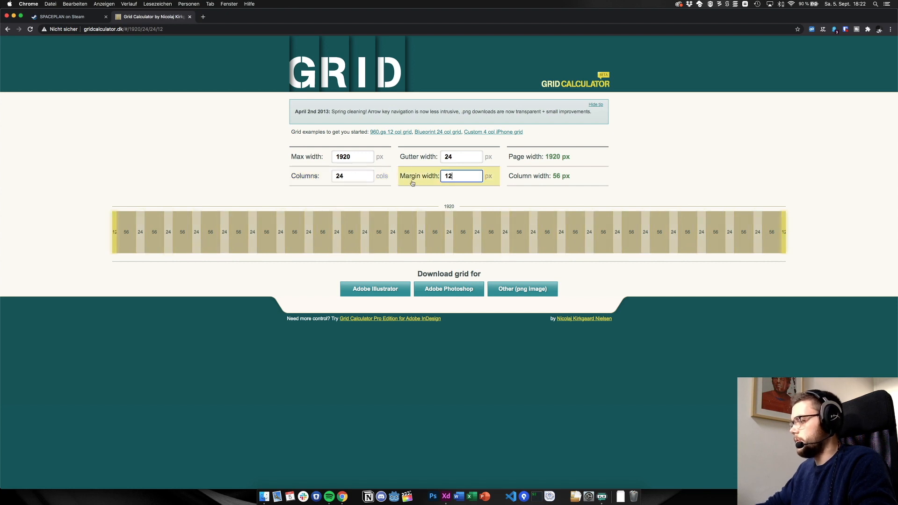
pyautogui.write('24')
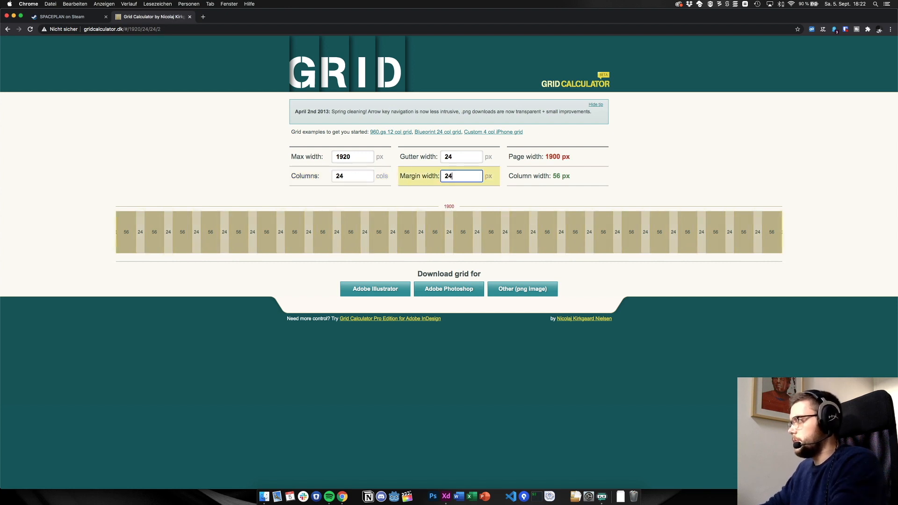
# Raise the calculator's column count in single increments up to 35 to look for a matching page width
pyautogui.click(350, 175)
pyautogui.press('Up')
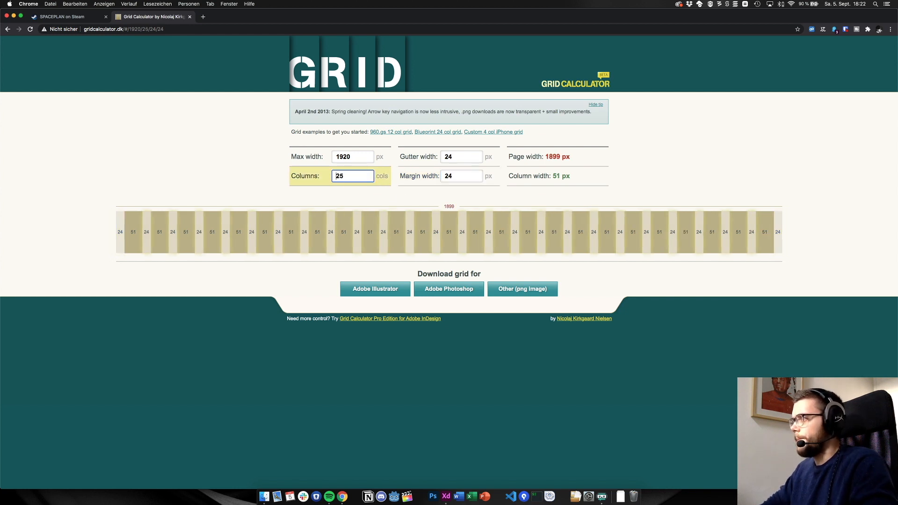
pyautogui.press('Up')
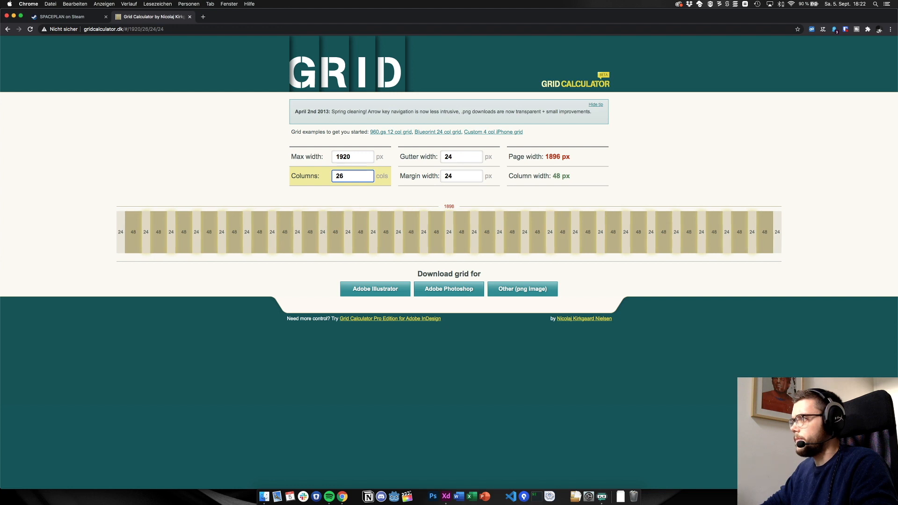
pyautogui.press('Up')
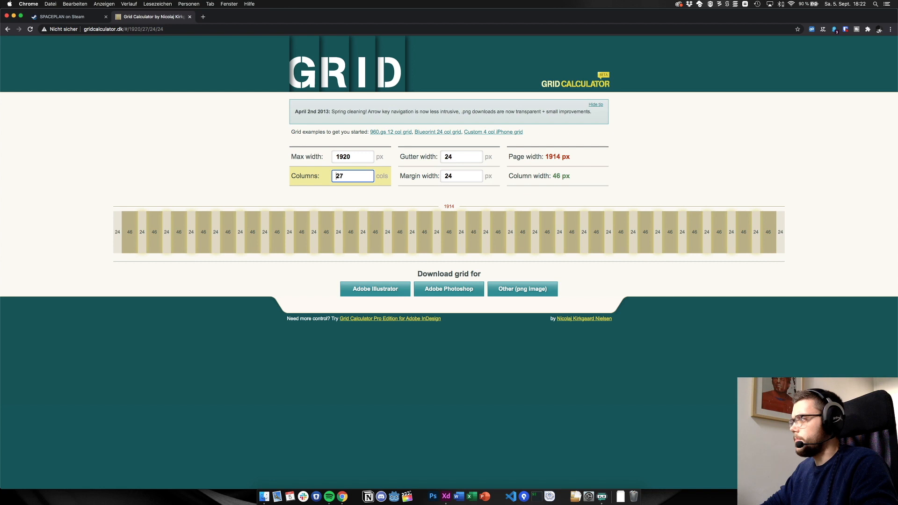
pyautogui.press('Down')
pyautogui.press('Up')
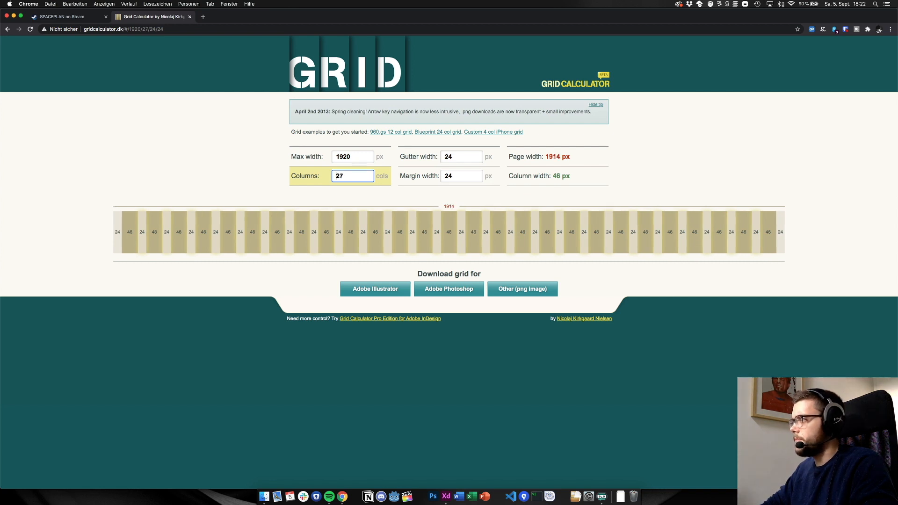
pyautogui.press('Up')
pyautogui.press('Up')
pyautogui.press('Up')
pyautogui.press('Up')
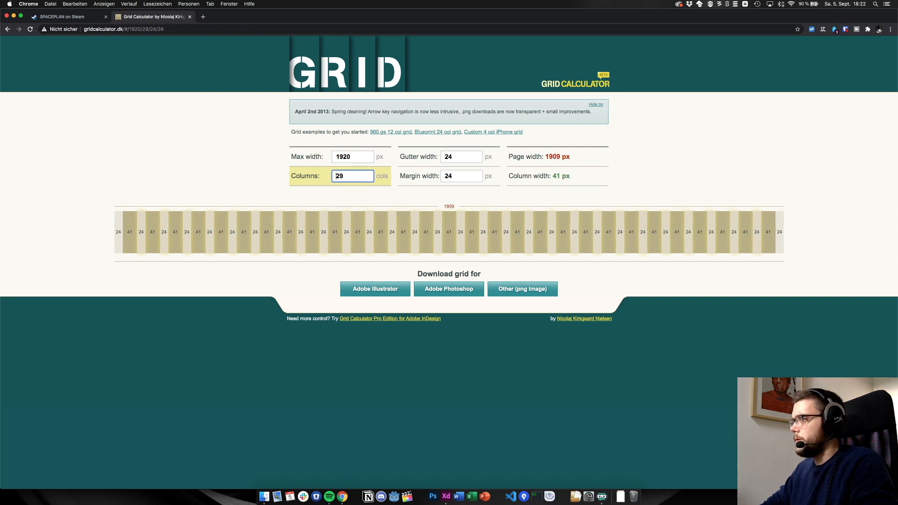
pyautogui.press('Up')
pyautogui.press('Up')
pyautogui.press('Up')
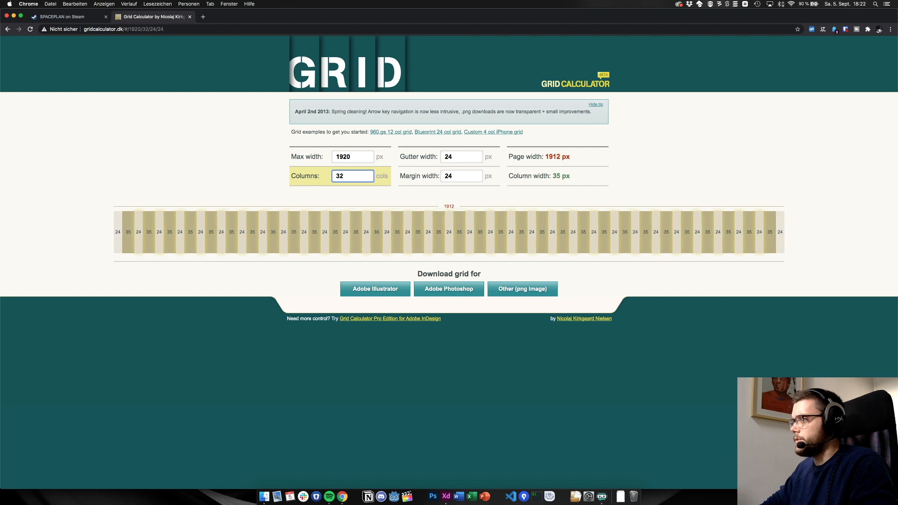
pyautogui.press('Up')
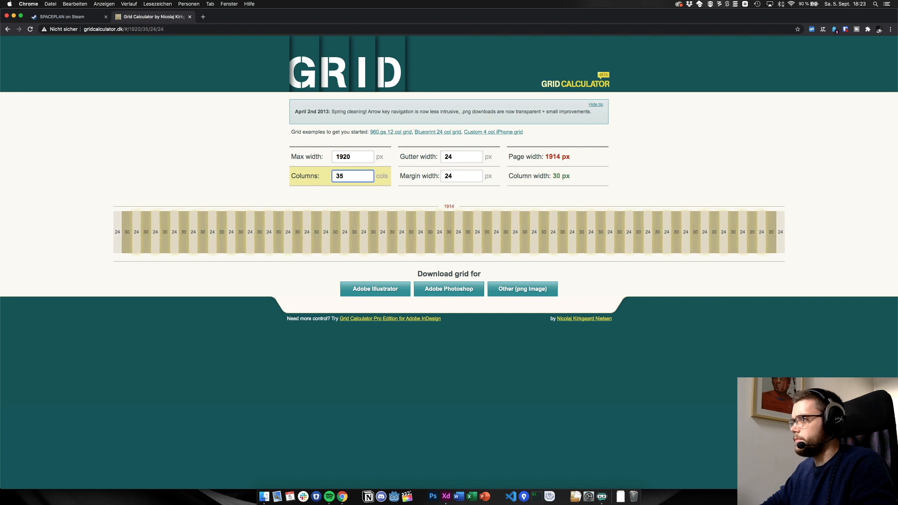
# Lower the calculator's column count in single increments to 12
pyautogui.press('Down')
pyautogui.press('Down')
pyautogui.press('Down')
pyautogui.press('Down')
pyautogui.press('Down')
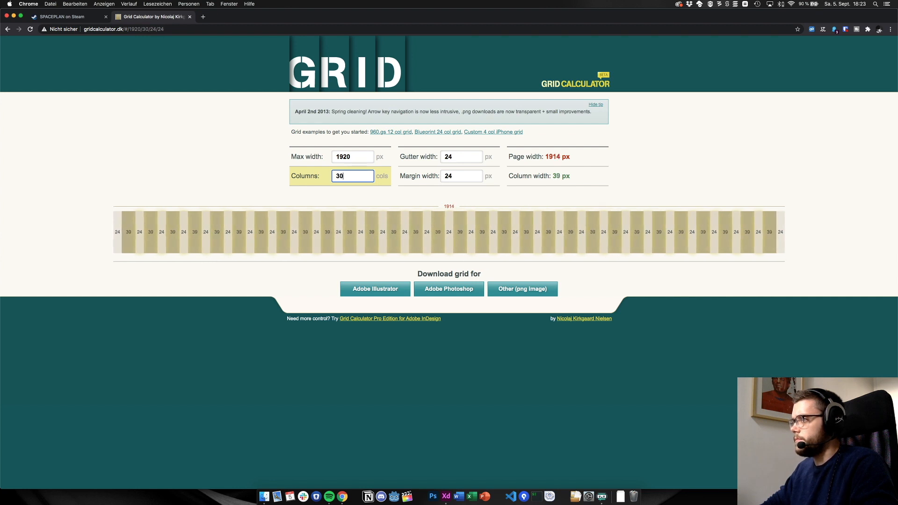
pyautogui.press('Down')
pyautogui.press('Down')
pyautogui.press('Down')
pyautogui.press('Down')
pyautogui.press('Down')
pyautogui.press('Down')
pyautogui.press('Down')
pyautogui.press('Down')
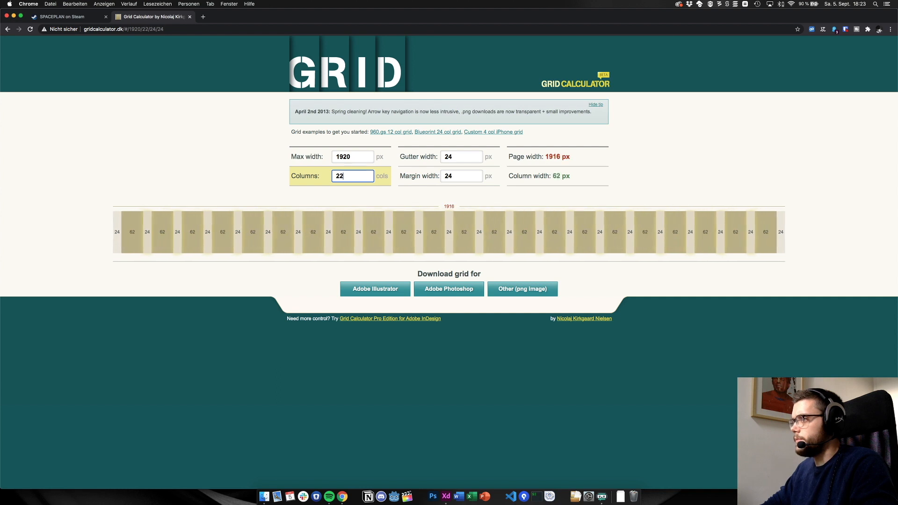
pyautogui.press('Up')
pyautogui.press('Down')
pyautogui.press('Down')
pyautogui.press('Down')
pyautogui.press('Down')
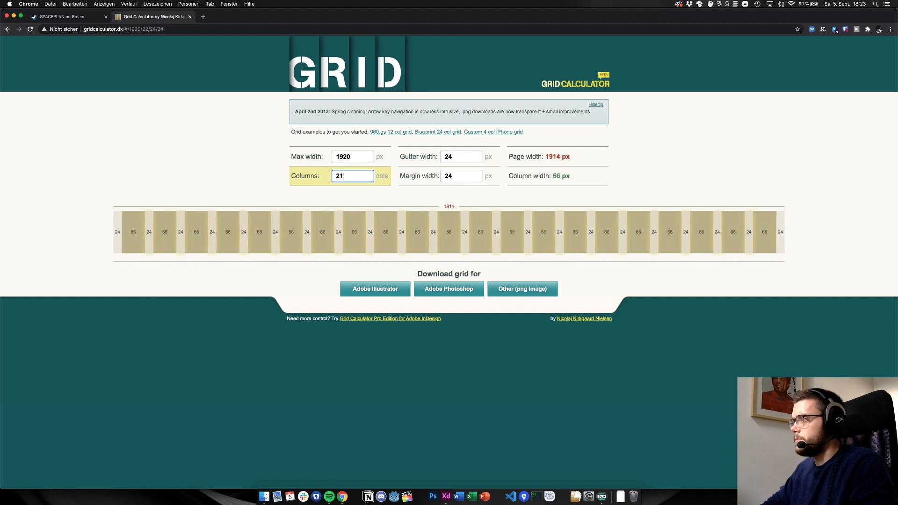
pyautogui.press('Down')
pyautogui.press('Down')
pyautogui.press('Down')
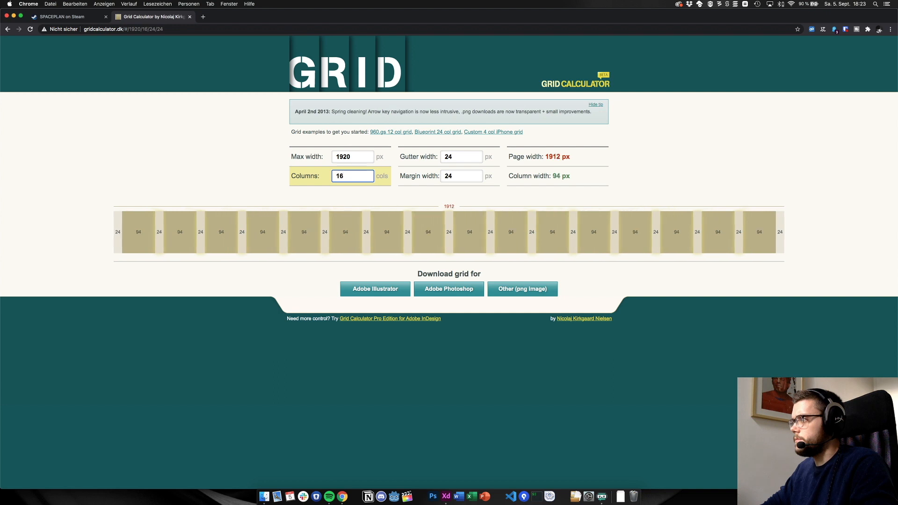
pyautogui.press('Up')
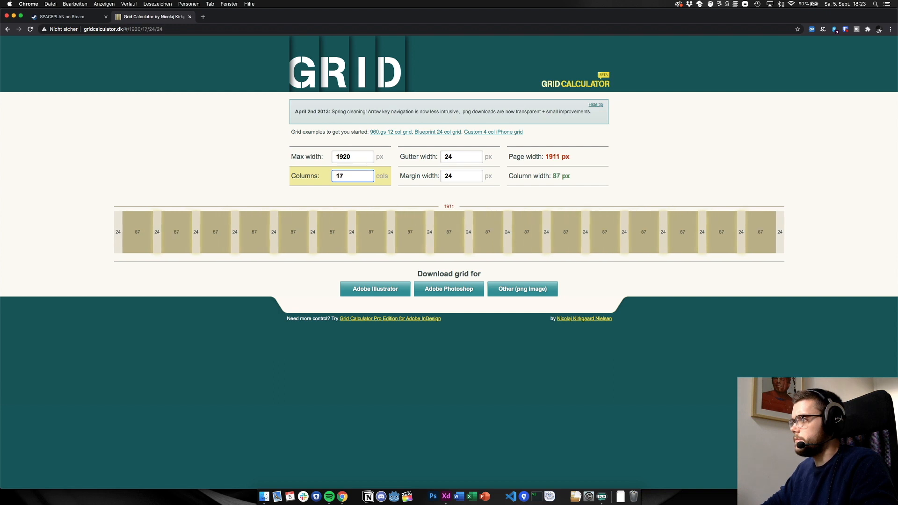
pyautogui.press('Down')
pyautogui.press('Down')
pyautogui.press('Down')
pyautogui.press('Down')
pyautogui.press('Down')
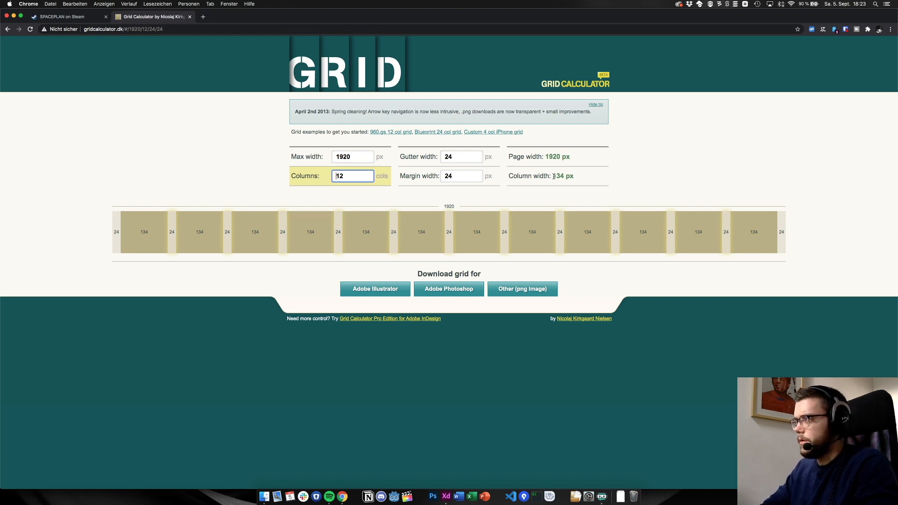
# Calculate 132/8 and 134/8 in Spotlight, then clear the entry
pyautogui.press('super+space')
pyautogui.write('132/')
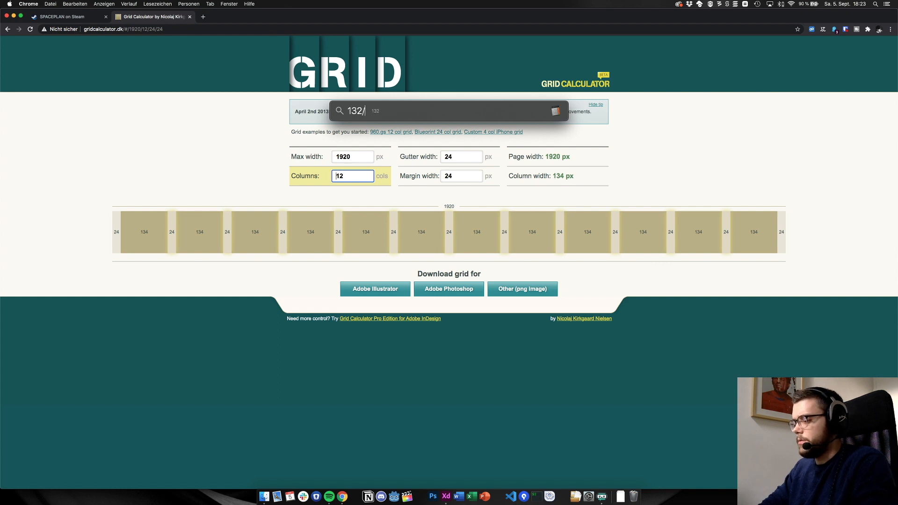
pyautogui.write('8')
pyautogui.press('BackSpace')
pyautogui.press('BackSpace')
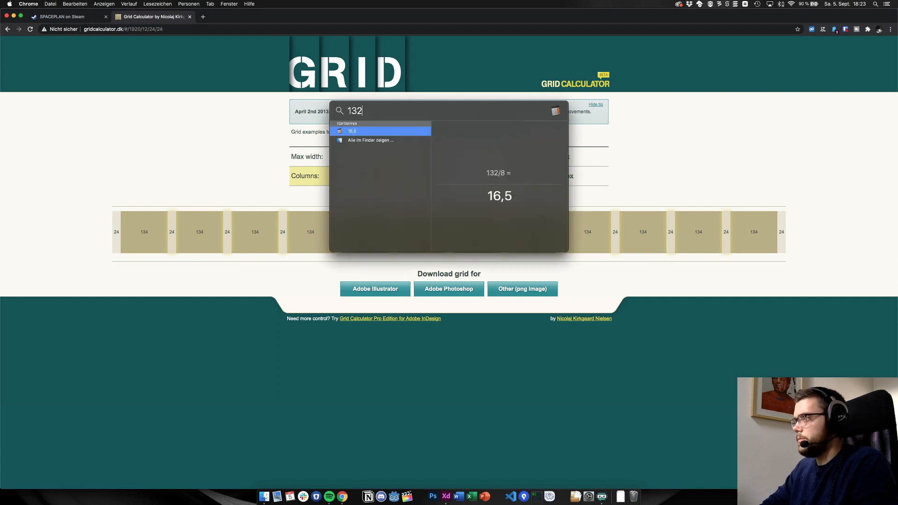
pyautogui.press('BackSpace')
pyautogui.write('4/8')
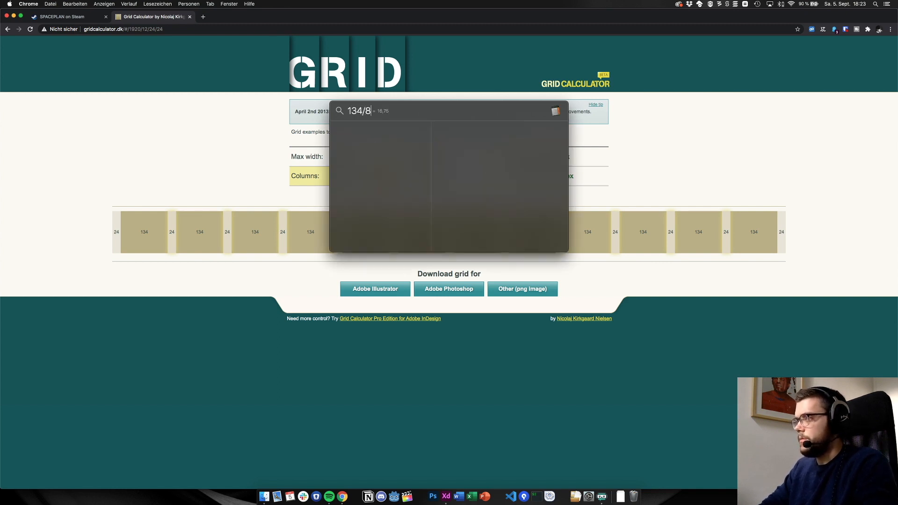
pyautogui.press('BackSpace')
pyautogui.press('BackSpace')
pyautogui.press('BackSpace')
pyautogui.press('BackSpace')
pyautogui.press('BackSpace')
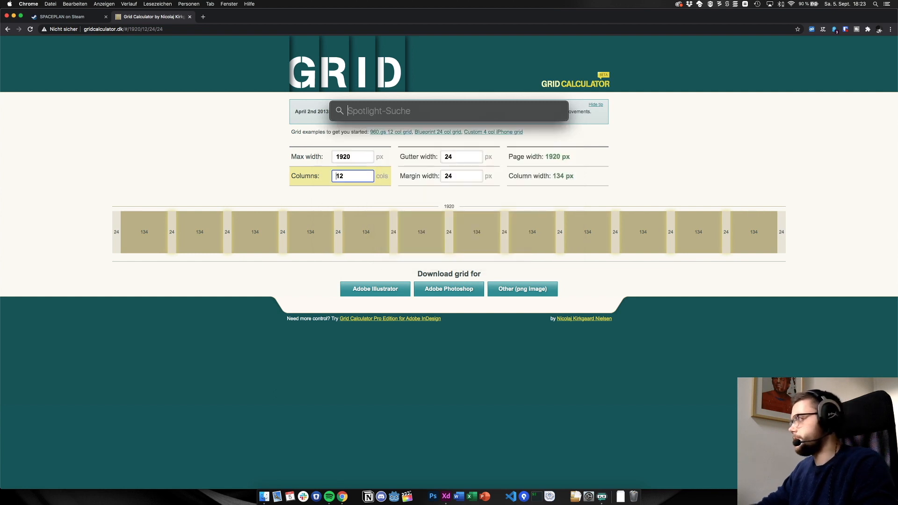
pyautogui.press('Escape')
pyautogui.moveTo(344, 177); pyautogui.dragTo(329, 179)
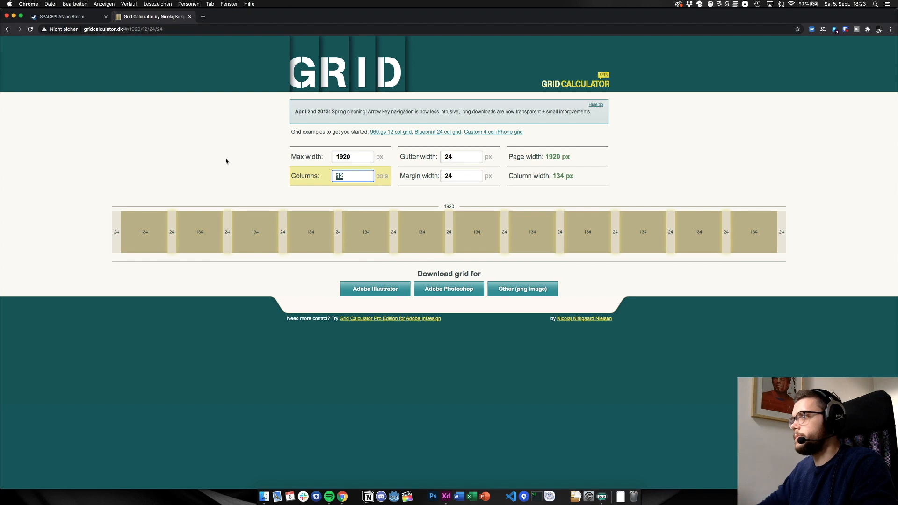
pyautogui.press('Up')
pyautogui.press('Down')
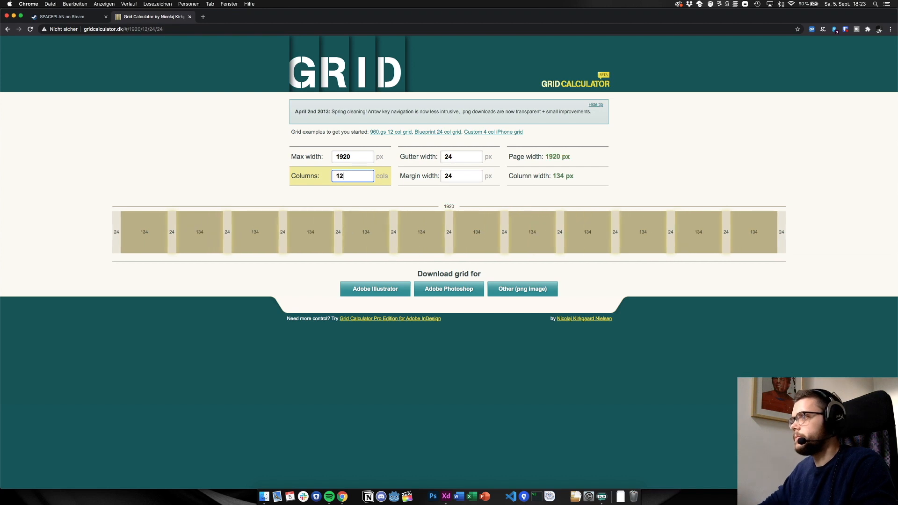
# Set the Grid Calculator's margin width to 32 px
pyautogui.click(449, 176)
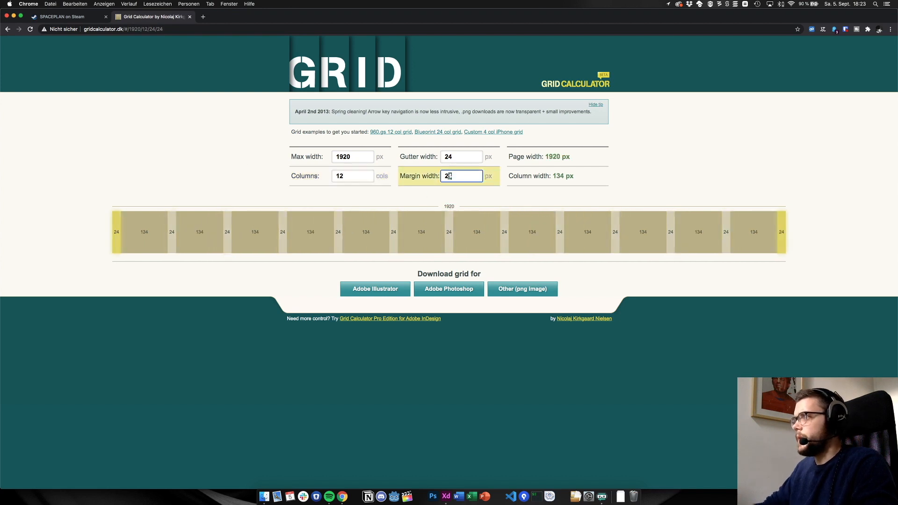
pyautogui.doubleClick(448, 176)
pyautogui.write('32')
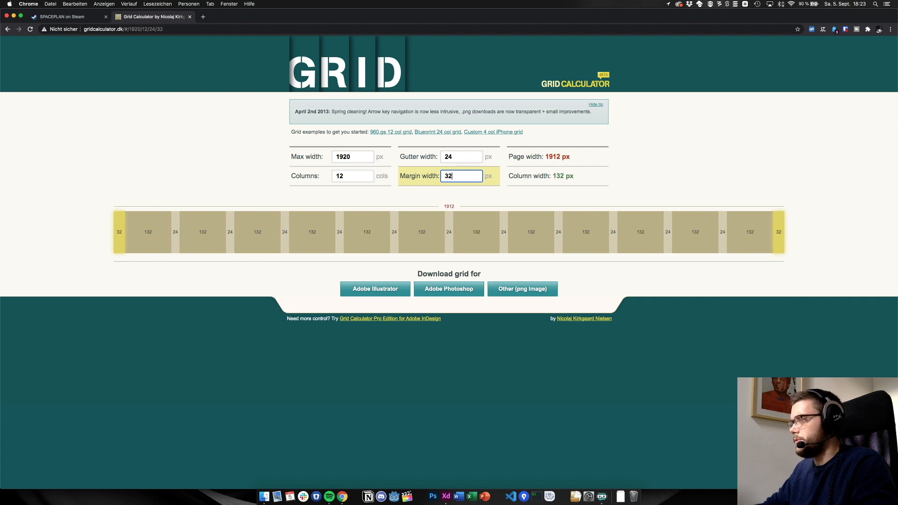
# Raise the calculator's column count in single increments from 12 to above 30 to look for a page width matching 1920 px
pyautogui.click(347, 175)
pyautogui.press('Up')
pyautogui.press('Up')
pyautogui.press('Up')
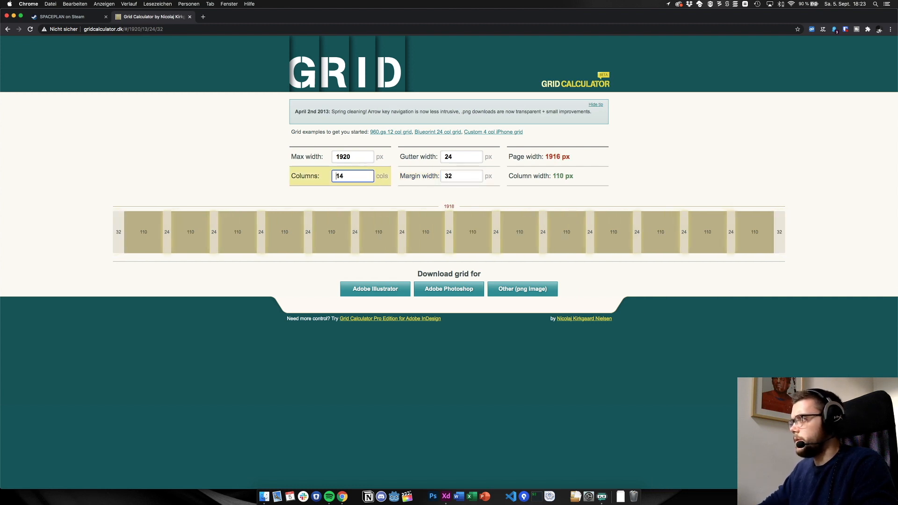
pyautogui.press('Up')
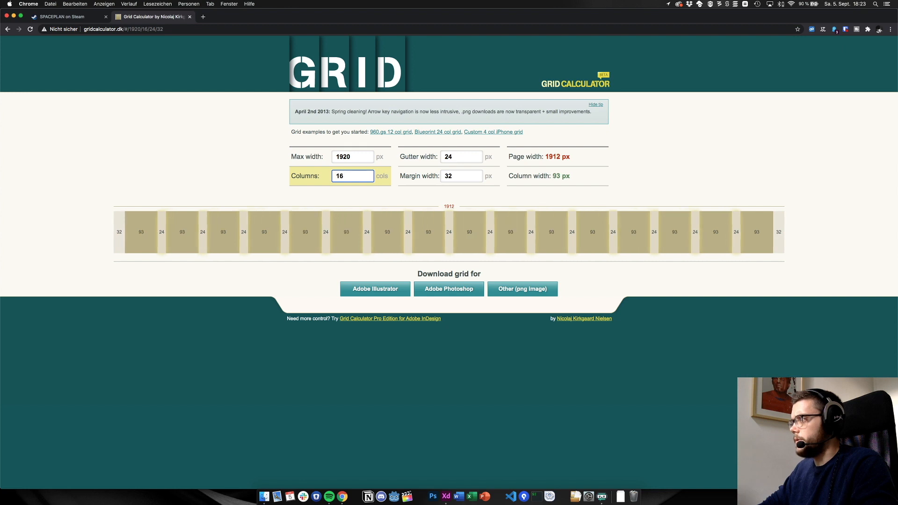
pyautogui.press('Up')
pyautogui.press('Up')
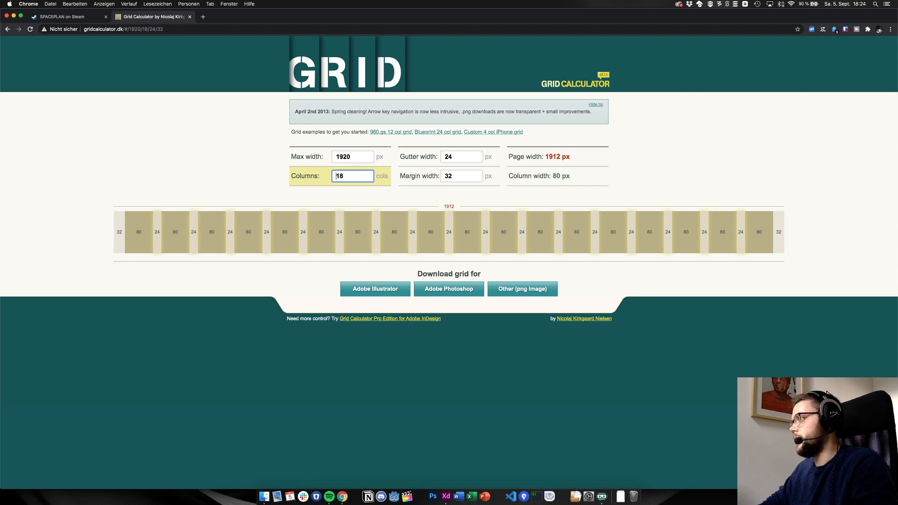
pyautogui.press('Up')
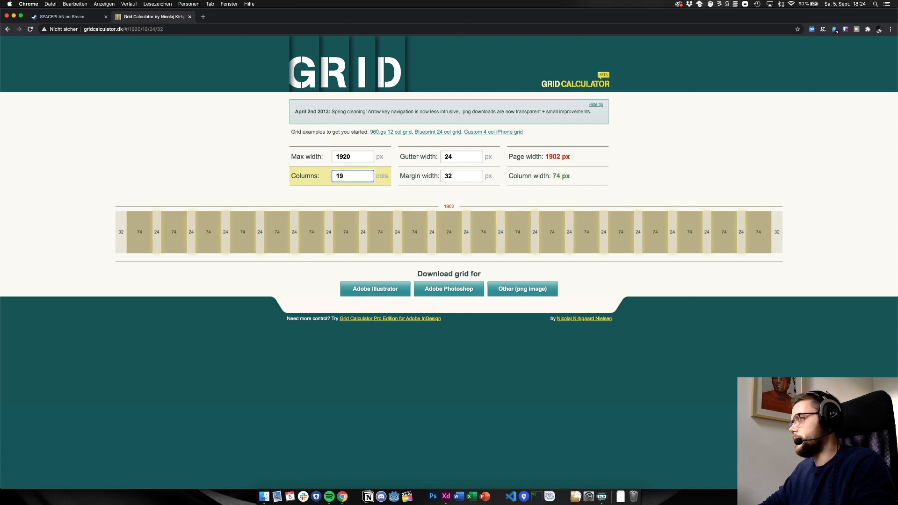
pyautogui.press('Up')
pyautogui.press('Up')
pyautogui.press('Up')
pyautogui.press('Up')
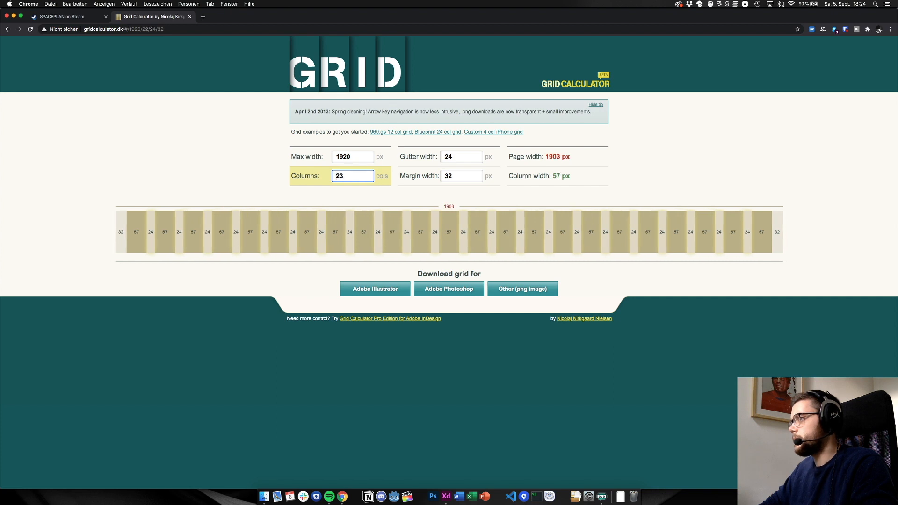
pyautogui.press('Up')
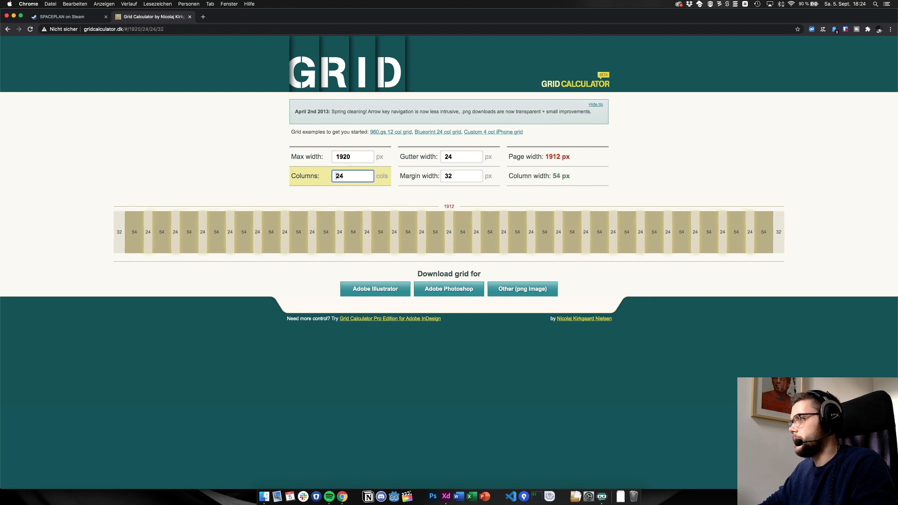
pyautogui.press('Up')
pyautogui.press('Up')
pyautogui.press('Up')
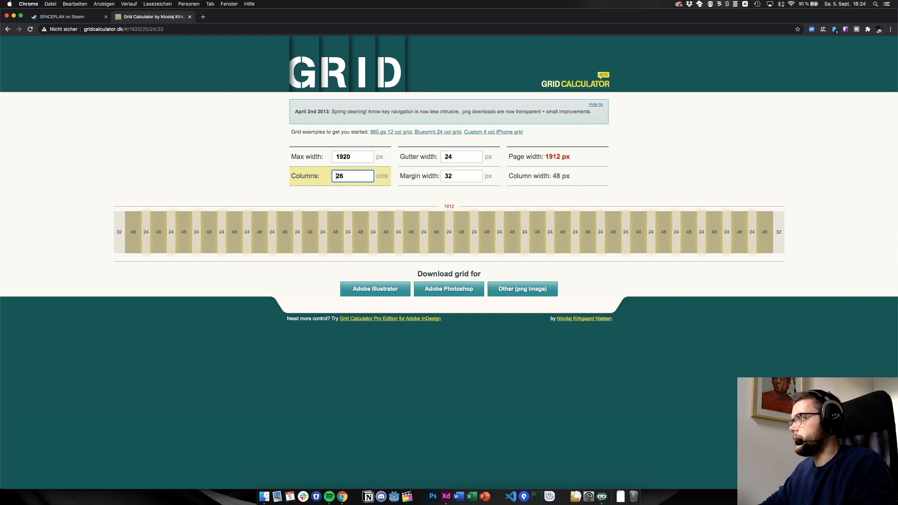
pyautogui.press('Up')
pyautogui.press('Up')
pyautogui.press('Up')
pyautogui.press('Up')
pyautogui.press('Up')
pyautogui.press('Up')
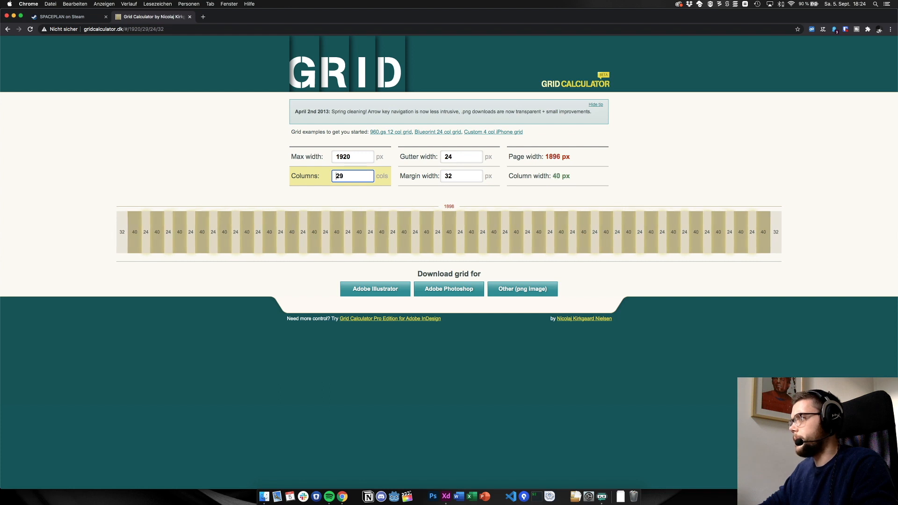
# Lower the calculator's column count in single increments to 22 while comparing the resulting page widths
pyautogui.press('Down')
pyautogui.press('Down')
pyautogui.press('Down')
pyautogui.press('Down')
pyautogui.press('Down')
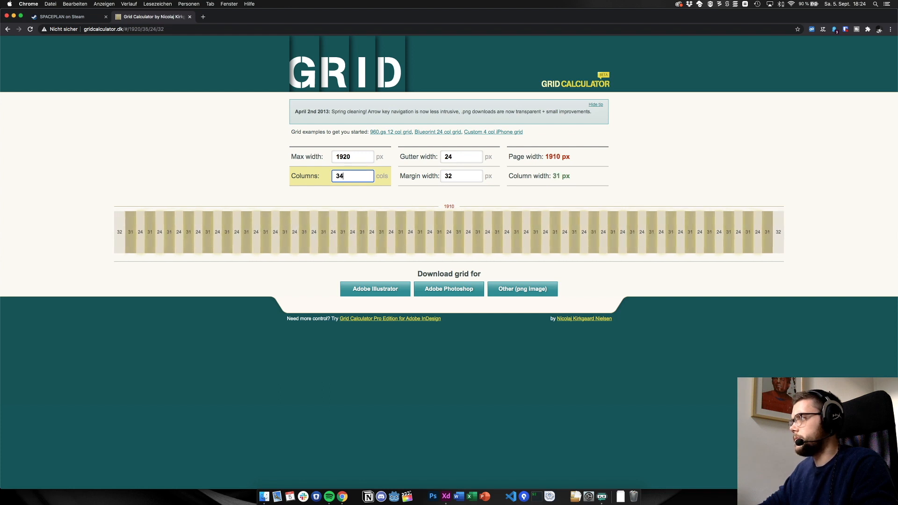
pyautogui.press('Down')
pyautogui.press('Down')
pyautogui.press('Down')
pyautogui.press('Down')
pyautogui.press('Down')
pyautogui.press('Down')
pyautogui.press('Down')
pyautogui.press('Down')
pyautogui.press('Down')
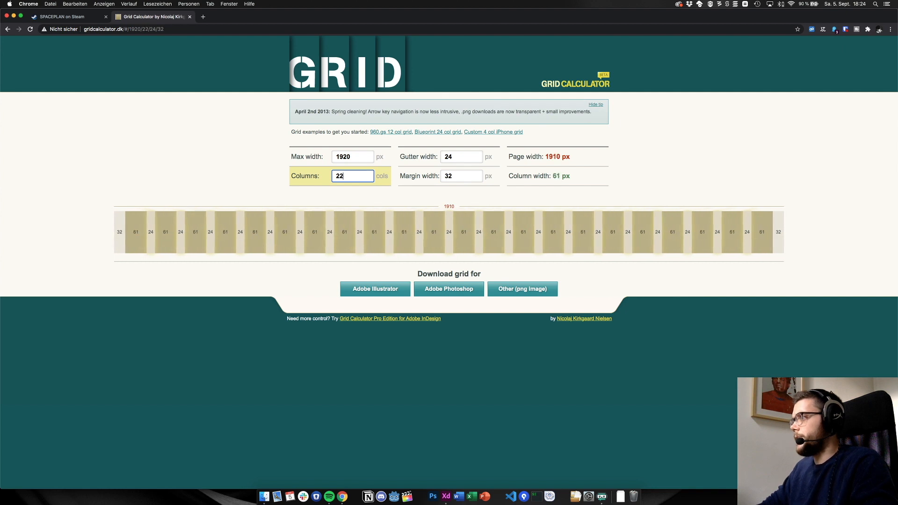
# Switch to Adobe XD, show the square grid instead of the column layout, and select the dark 1920 px artboard
pyautogui.press('super+Tab')
pyautogui.hscroll(-2, 287, 207)
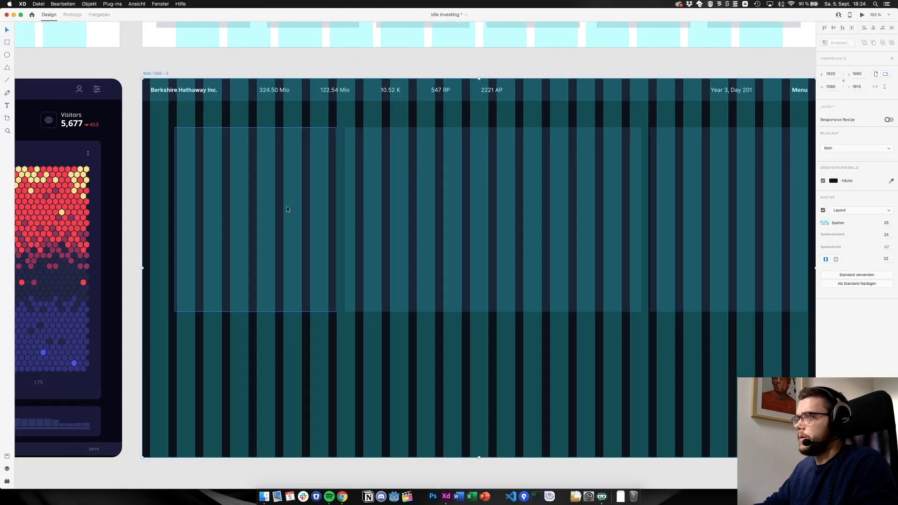
pyautogui.click(287, 206)
pyautogui.click(201, 73)
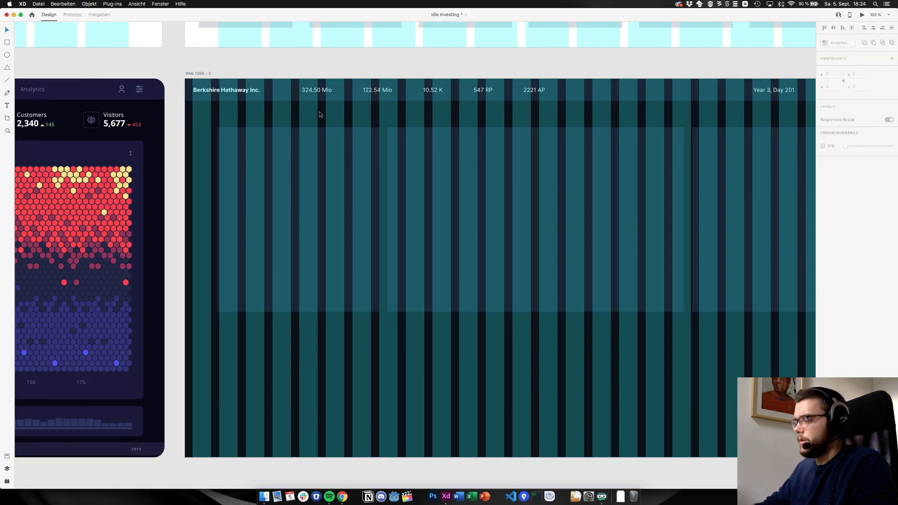
pyautogui.press('super+apostrophe')
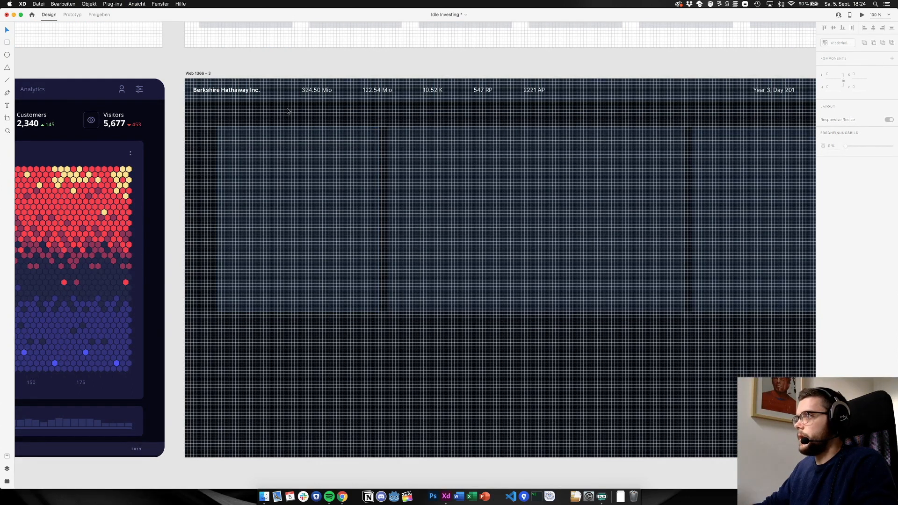
pyautogui.click(202, 74)
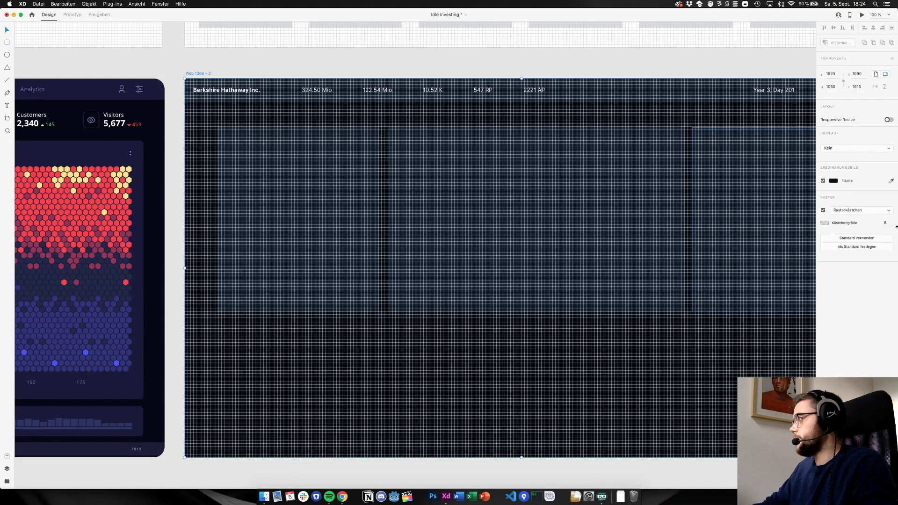
# Set the square grid size of the "Web 1366 – 3" artboard to 4
pyautogui.click(896, 227)
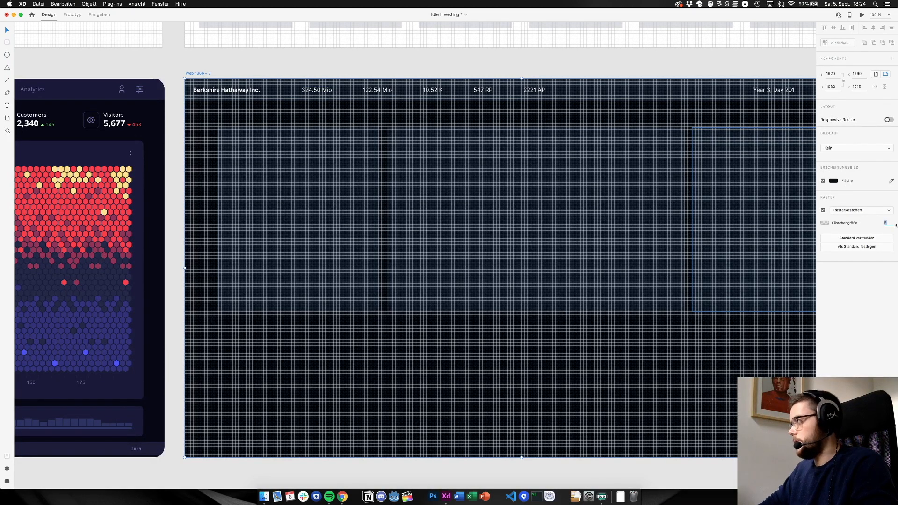
pyautogui.press('Down')
pyautogui.press('Down')
pyautogui.press('Down')
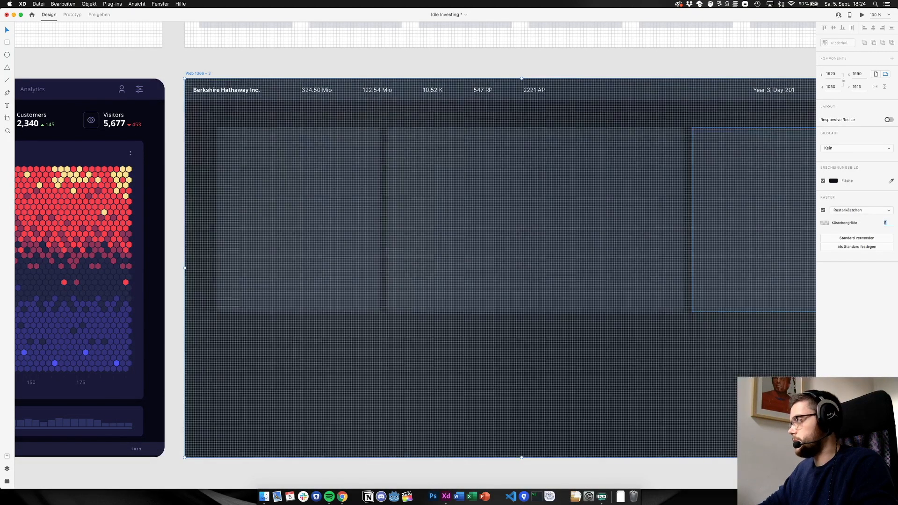
pyautogui.press('Down')
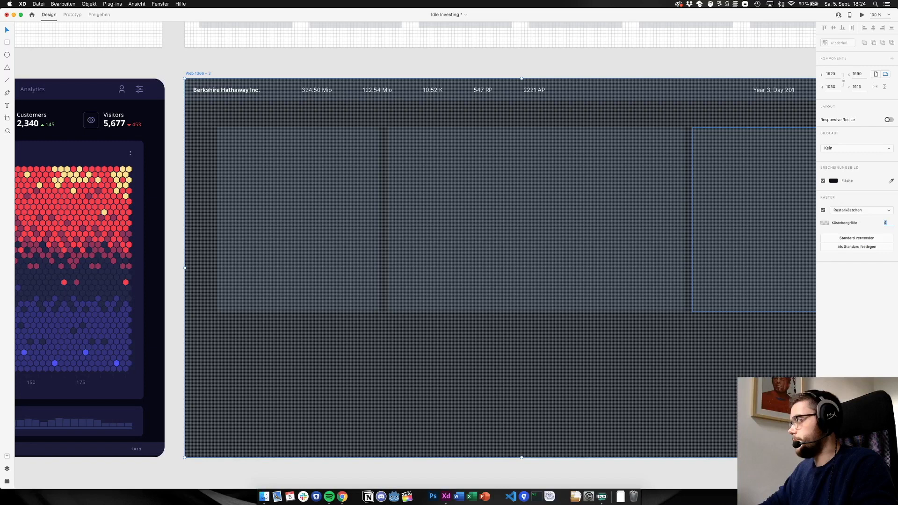
pyautogui.click(565, 49)
# Inspect how the header texts and content panels of the dark artboard line up with the fine square grid
pyautogui.scroll(5, 295, 101)
pyautogui.click(343, 79)
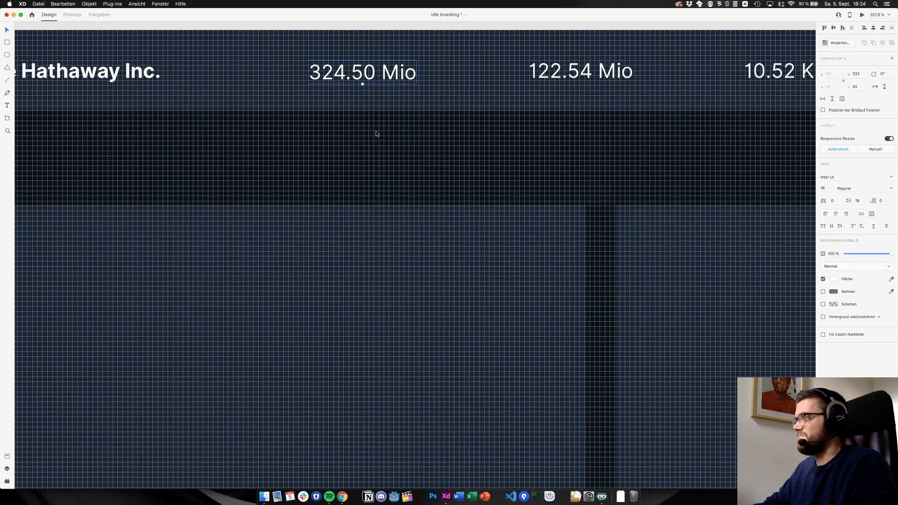
pyautogui.press('super+1')
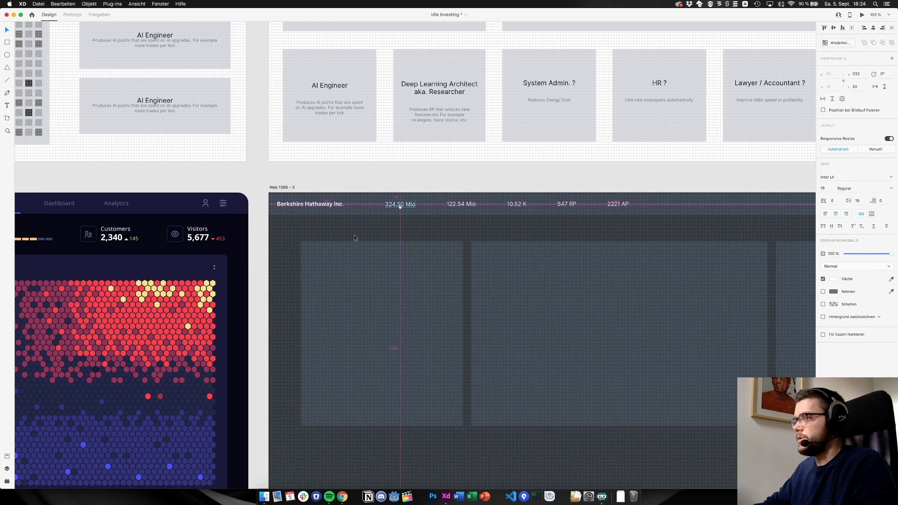
pyautogui.scroll(3, 361, 242)
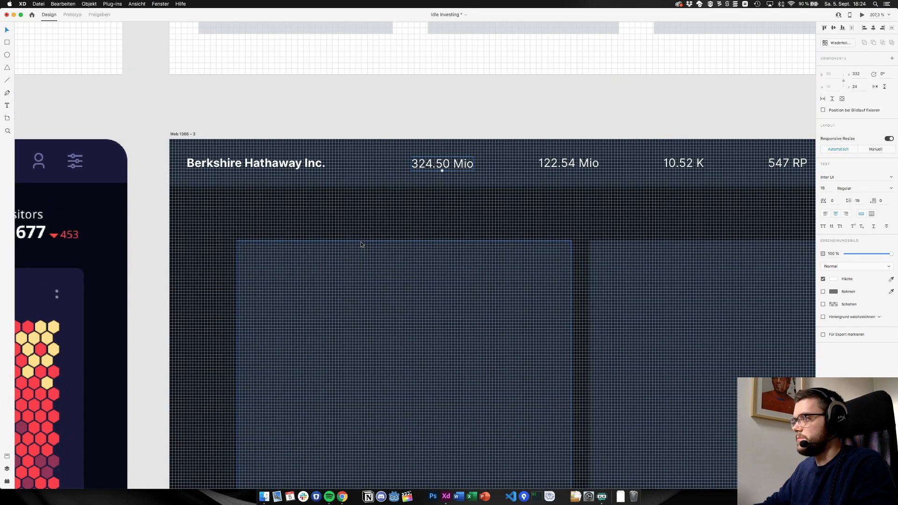
pyautogui.click(361, 243)
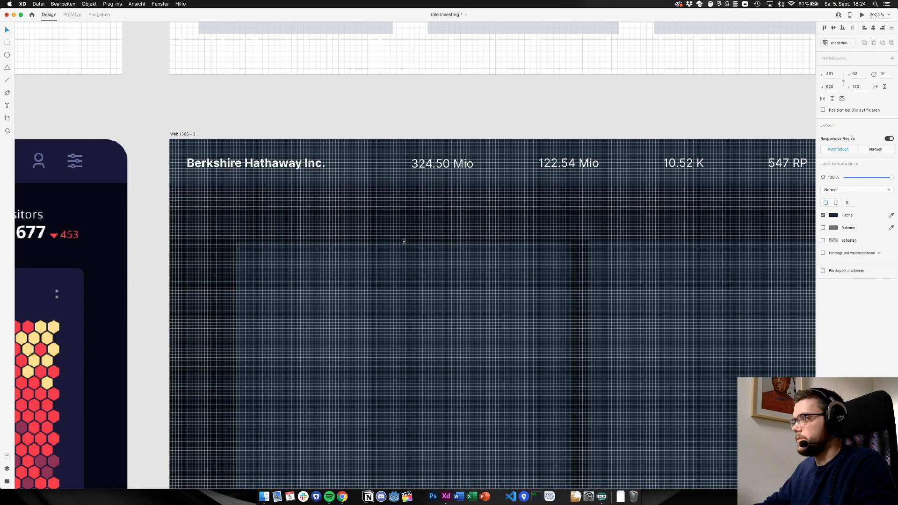
pyautogui.moveTo(404, 241); pyautogui.dragTo(403, 242)
pyautogui.click(342, 134)
pyautogui.scroll(-3, 347, 241)
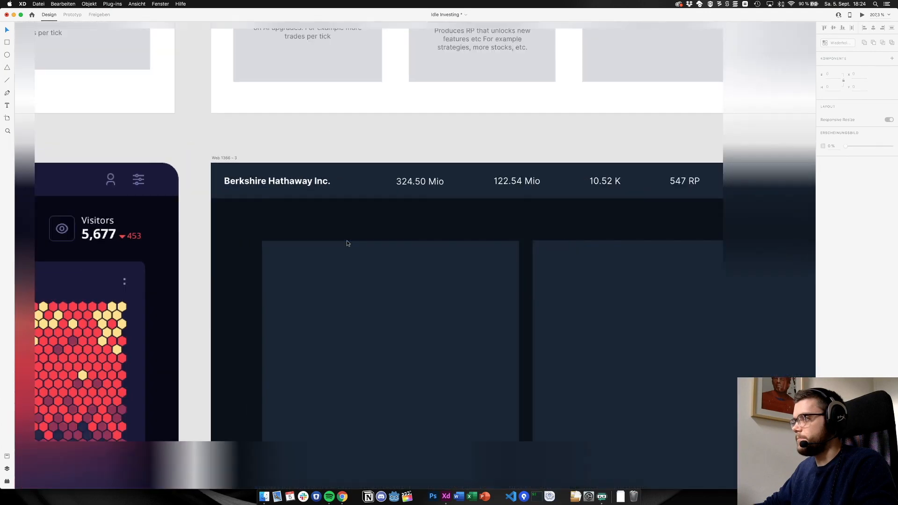
pyautogui.scroll(-2, 346, 240)
pyautogui.scroll(-4, 346, 241)
pyautogui.hscroll(2, 346, 240)
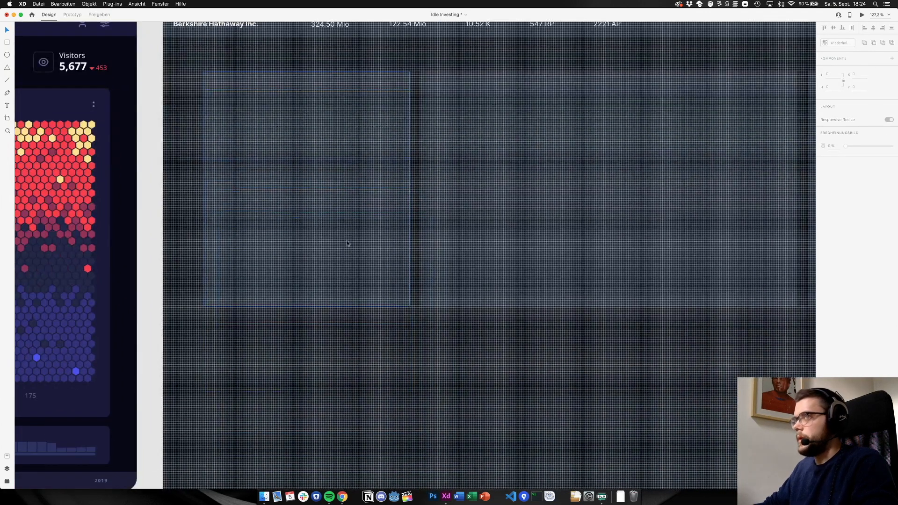
# Switch to the Grid Calculator page in Chrome and set the number of columns to 24
pyautogui.press('super+Tab')
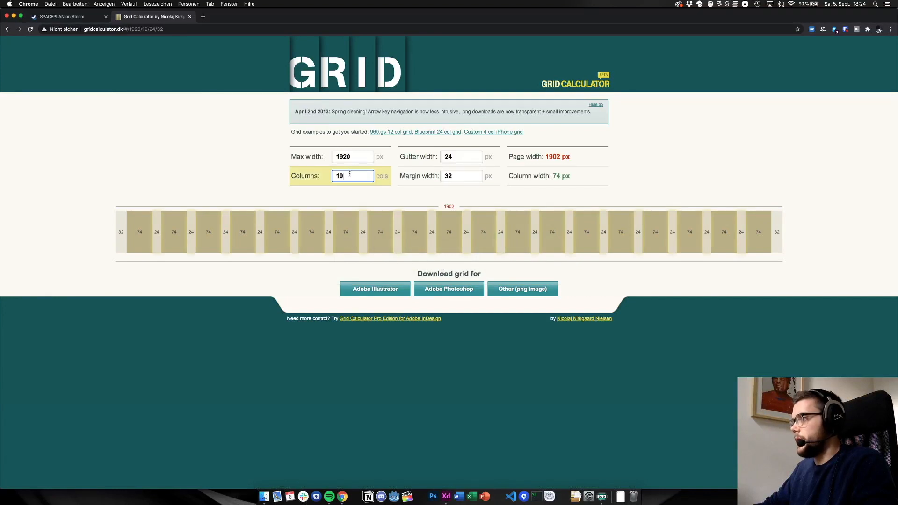
pyautogui.press('BackSpace')
pyautogui.press('BackSpace')
pyautogui.write('24')
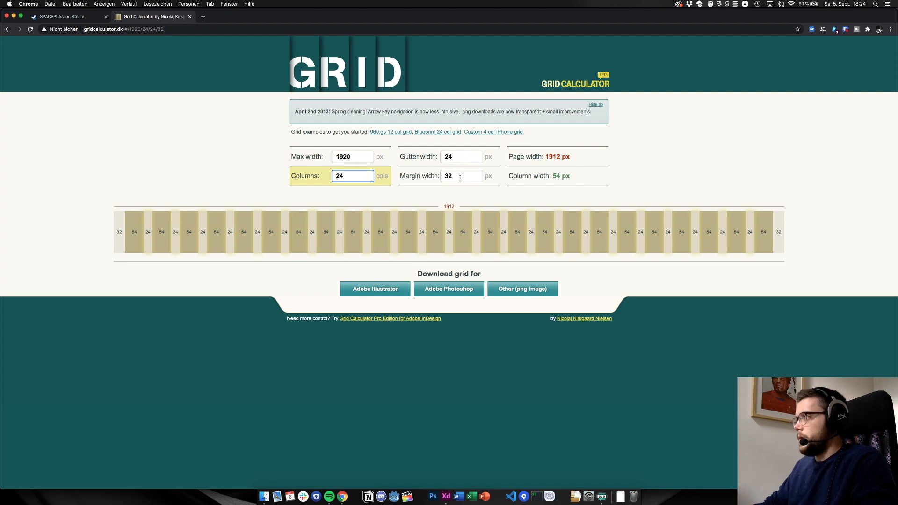
# Enter a margin width of 24 px in the grid calculator and raise it stepwise to 36 px
pyautogui.click(459, 177)
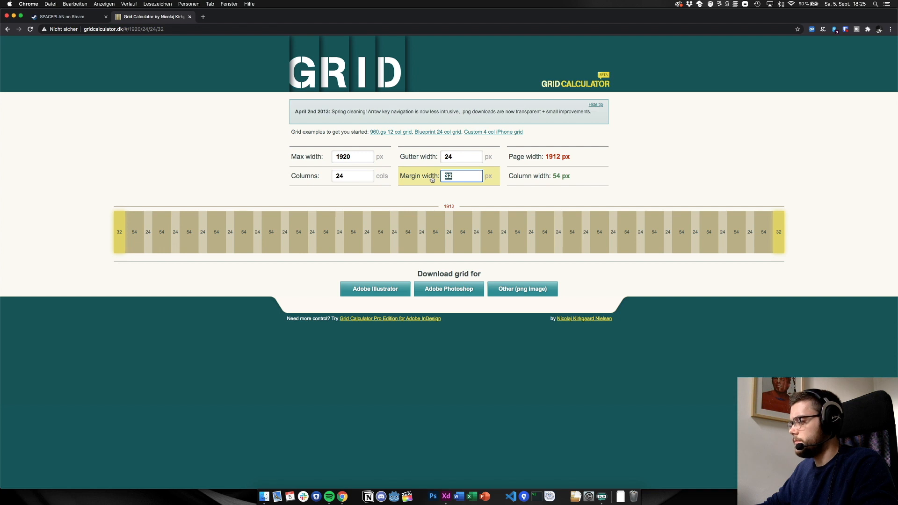
pyautogui.write('24')
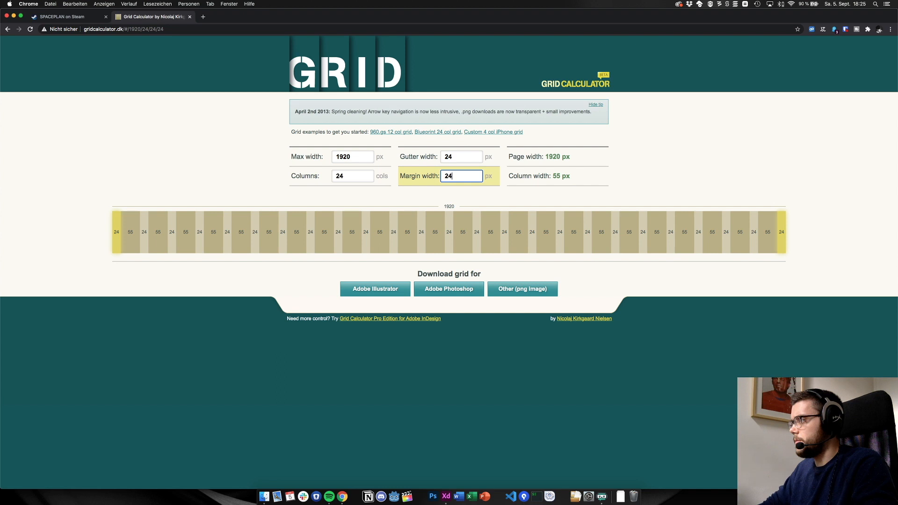
pyautogui.press('Up')
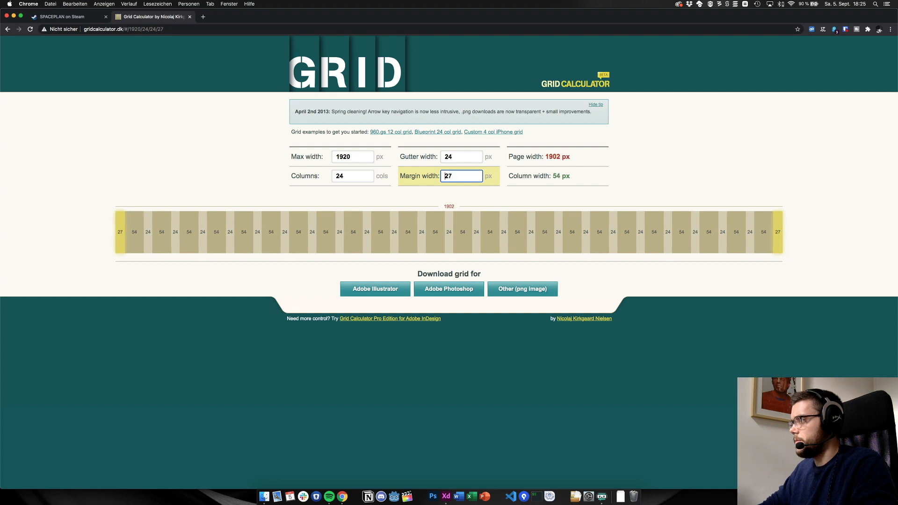
pyautogui.press('Down')
pyautogui.press('Down')
pyautogui.press('Up')
pyautogui.press('Up')
pyautogui.press('Up')
pyautogui.press('Up')
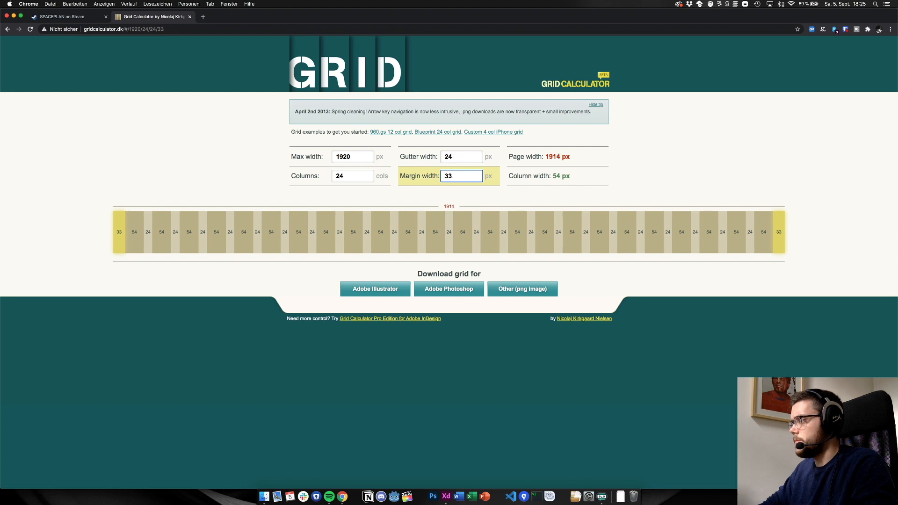
pyautogui.press('Up')
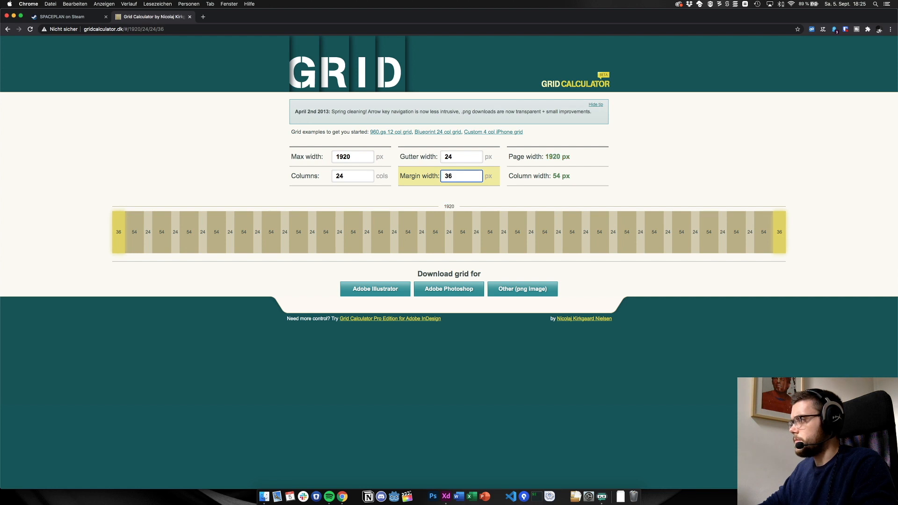
# Calculate 54/4 in Spotlight to check the column width against the 4 px grid, and clear the query
pyautogui.press('super+space')
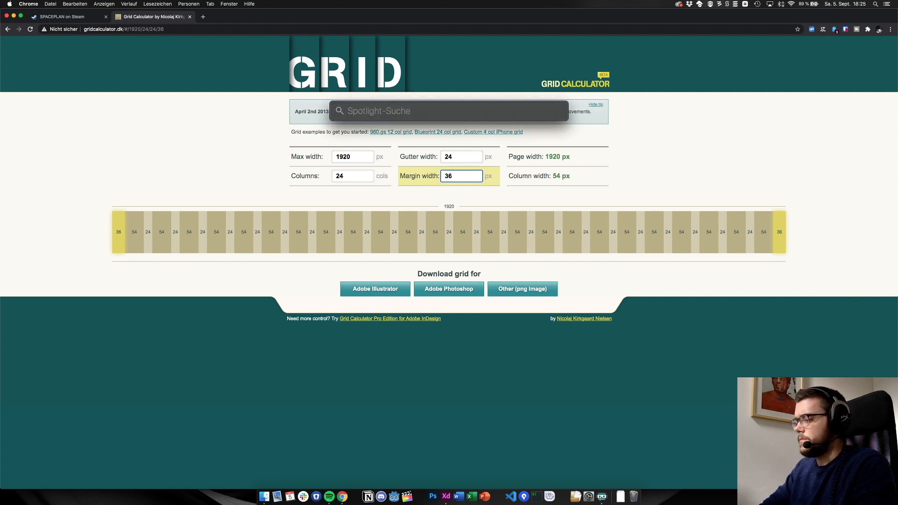
pyautogui.write('36/')
pyautogui.write('6')
pyautogui.press('BackSpace')
pyautogui.press('BackSpace')
pyautogui.press('BackSpace')
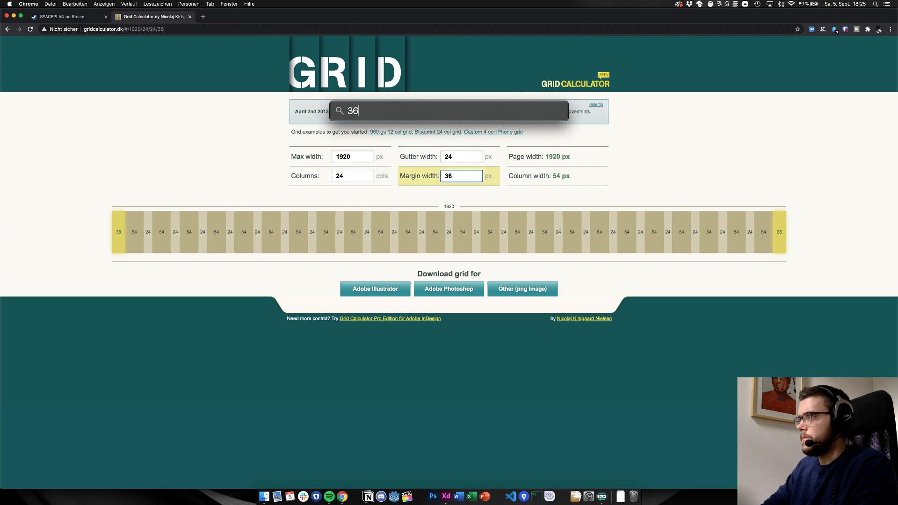
pyautogui.press('BackSpace')
pyautogui.write('54/4')
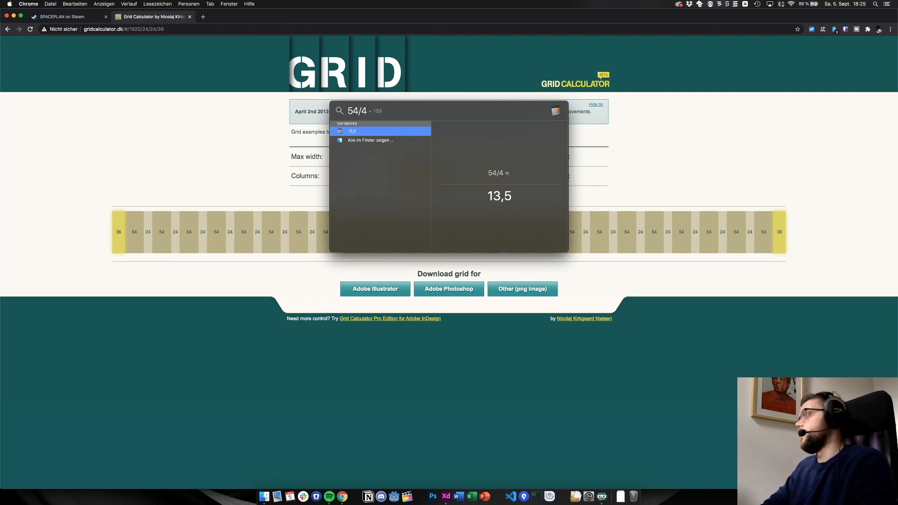
pyautogui.press('BackSpace')
pyautogui.press('BackSpace')
pyautogui.press('BackSpace')
pyautogui.press('BackSpace')
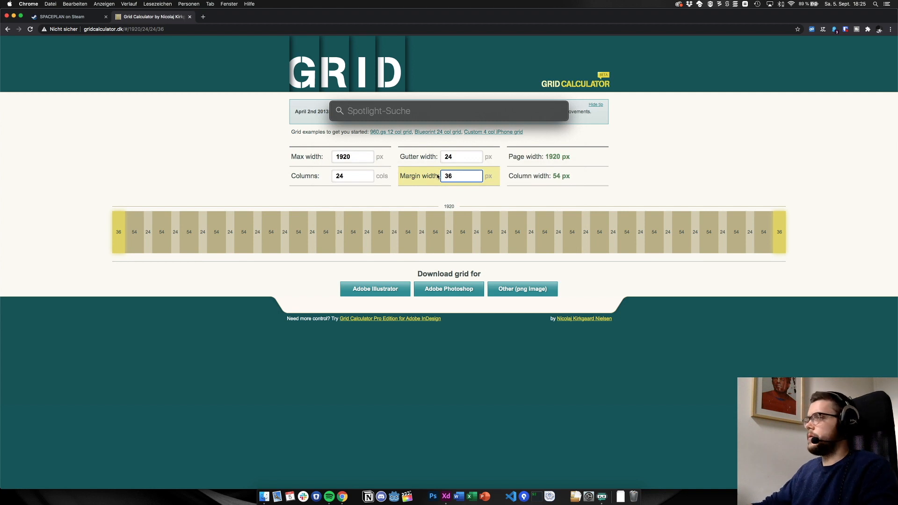
# Close the Spotlight search and raise the grid's margin width to 48 px
pyautogui.click(454, 175)
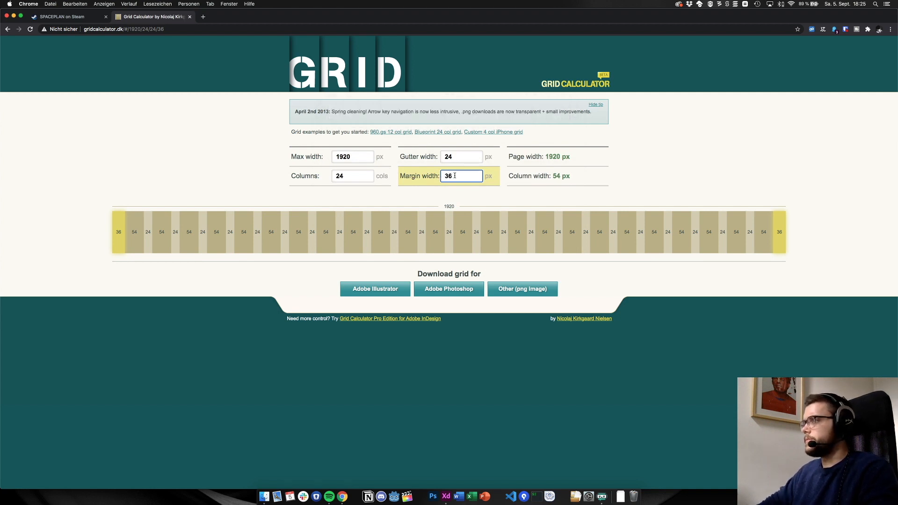
pyautogui.press('Up')
pyautogui.press('Up')
pyautogui.press('Up')
pyautogui.press('Up')
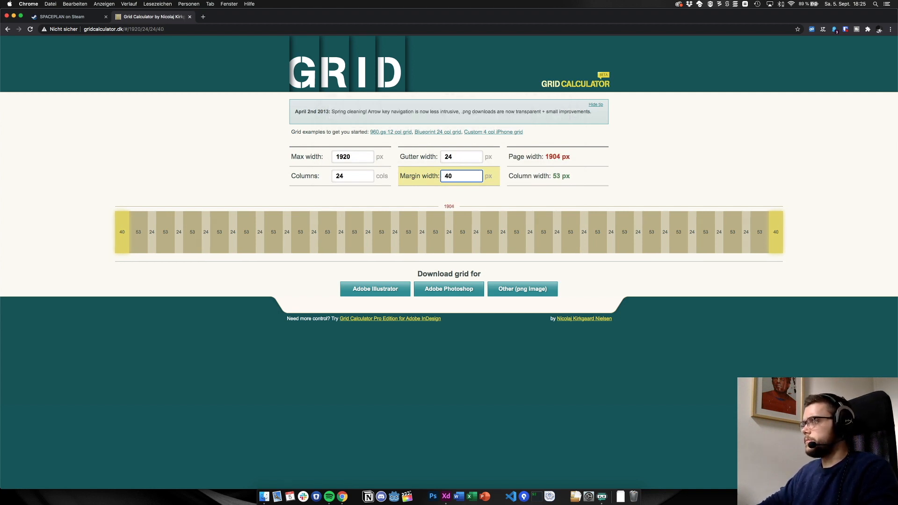
pyautogui.press('Up')
pyautogui.press('Up')
pyautogui.press('Up')
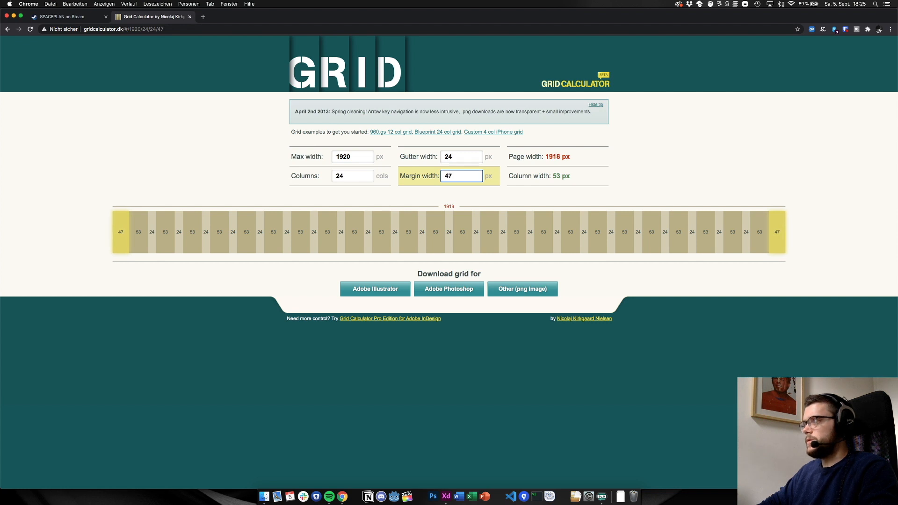
pyautogui.press('Up')
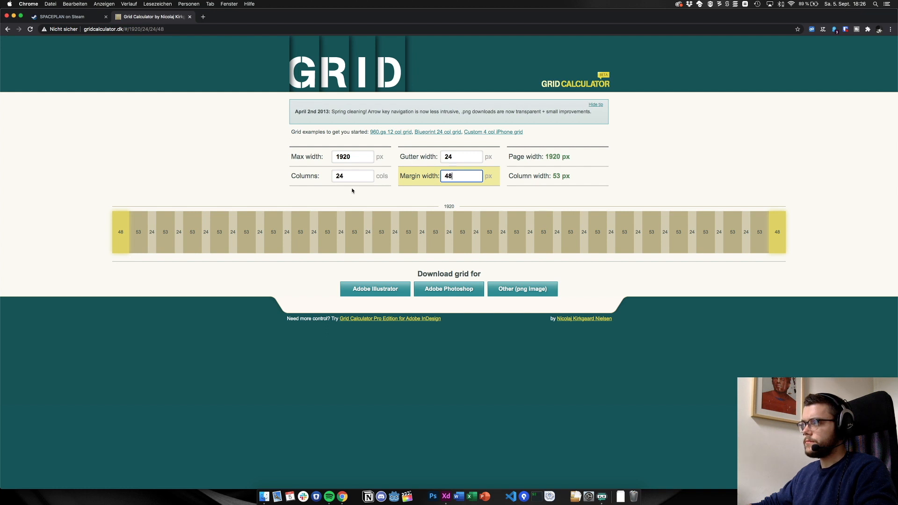
# Set the grid's gutter width to 20 px
pyautogui.doubleClick(465, 157)
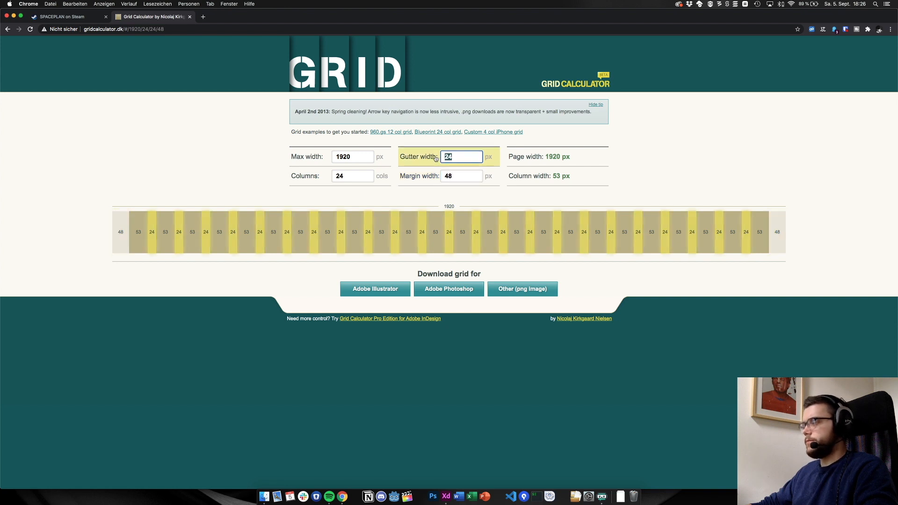
pyautogui.write('20')
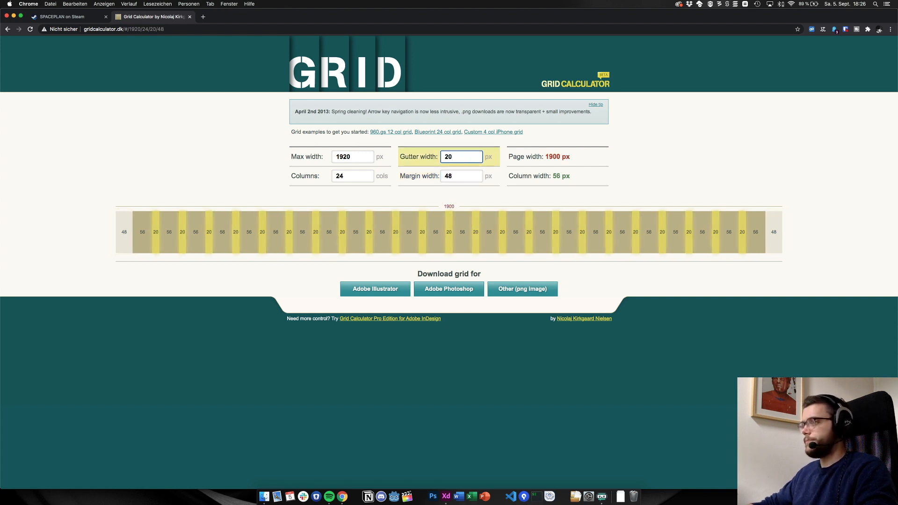
pyautogui.click(419, 197)
# Switch to Adobe XD and examine the panel spacing and margins of the Orion dashboard reference
pyautogui.press('super+Tab')
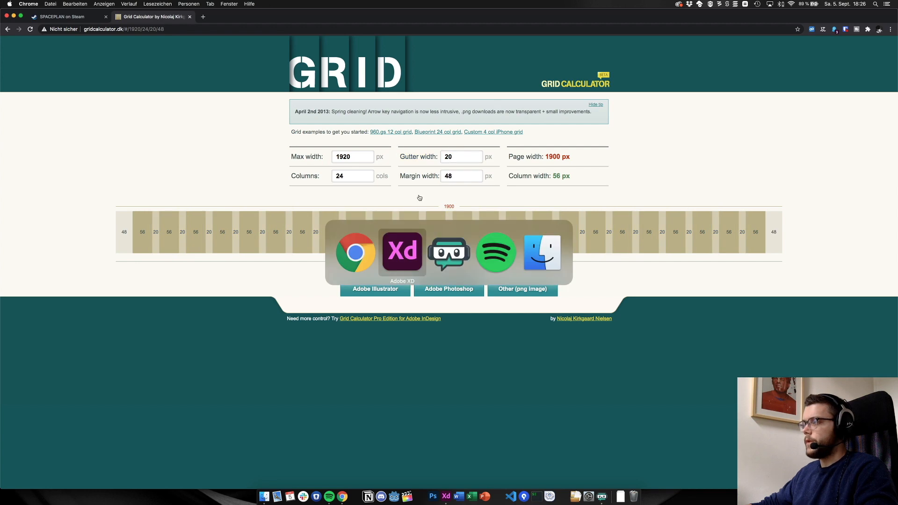
pyautogui.hscroll(-12, 422, 200)
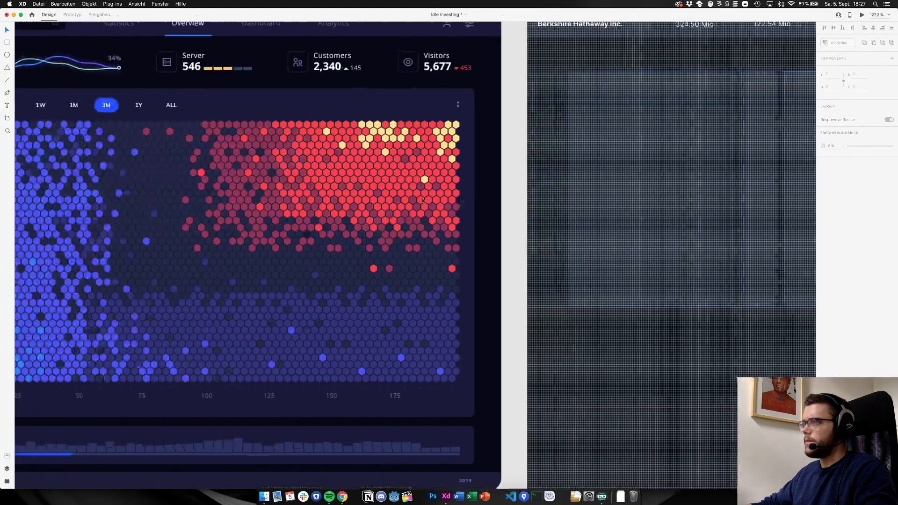
pyautogui.hscroll(-4, 422, 200)
pyautogui.click(421, 200)
pyautogui.press('super+minus')
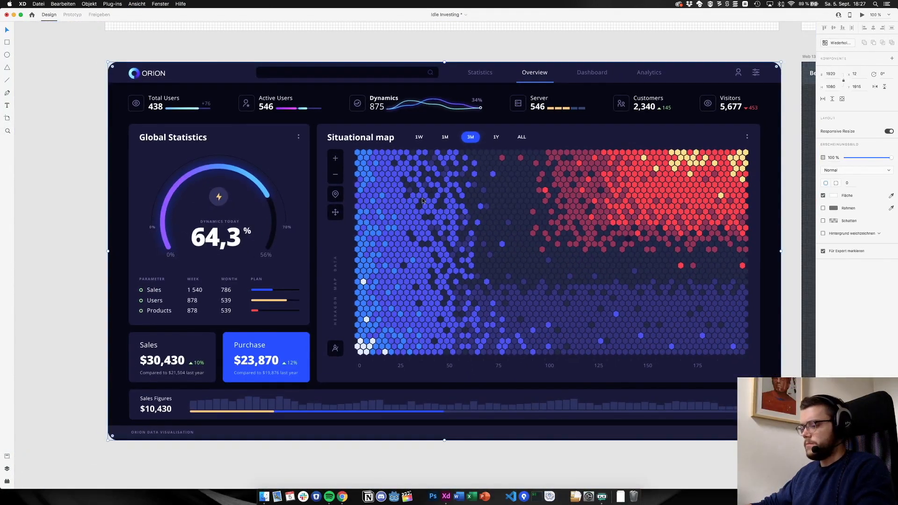
pyautogui.moveTo(309, 149)
pyautogui.mouseDown()
pyautogui.moveTo(296, 199)
pyautogui.moveTo(330, 193)
pyautogui.moveTo(317, 195)
pyautogui.mouseUp()
pyautogui.press('Escape')
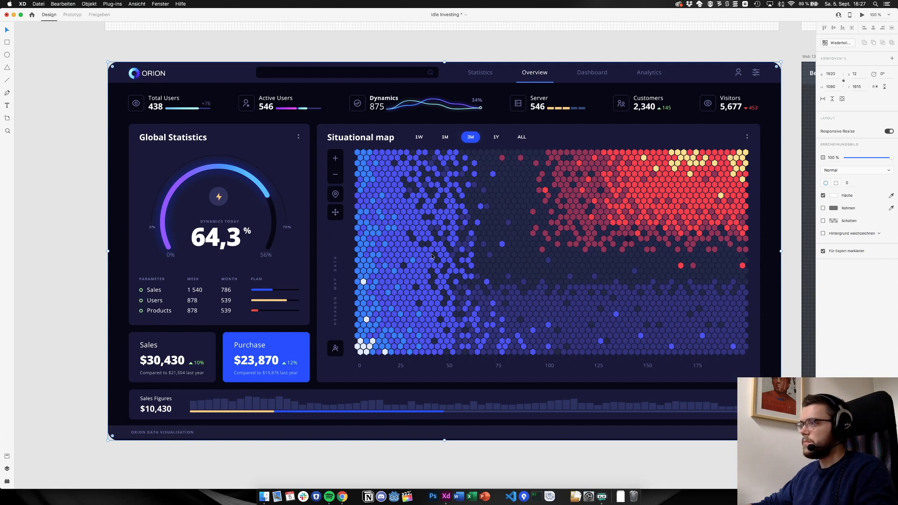
pyautogui.scroll(-5, 431, 256)
pyautogui.scroll(4, 431, 256)
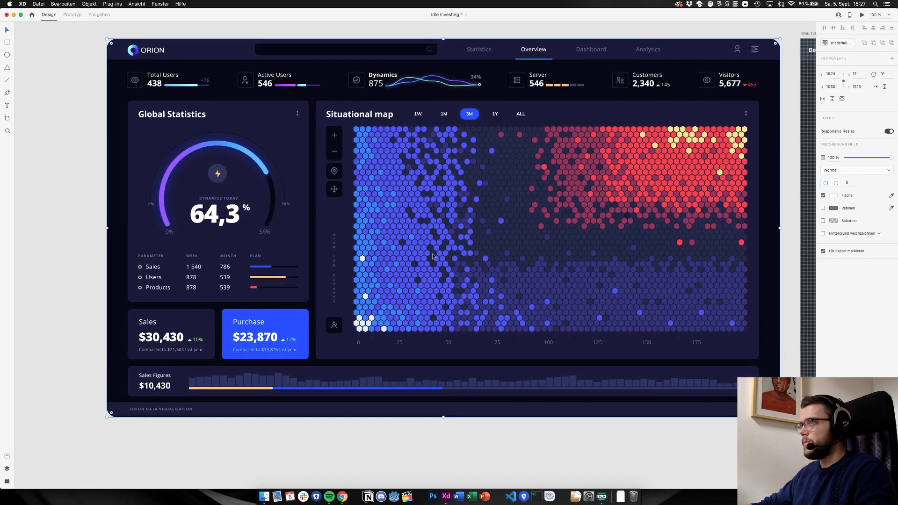
pyautogui.hscroll(10, 432, 256)
# Return to the Grid Calculator in Chrome and lower the margin width to 34 px
pyautogui.press('super+Tab')
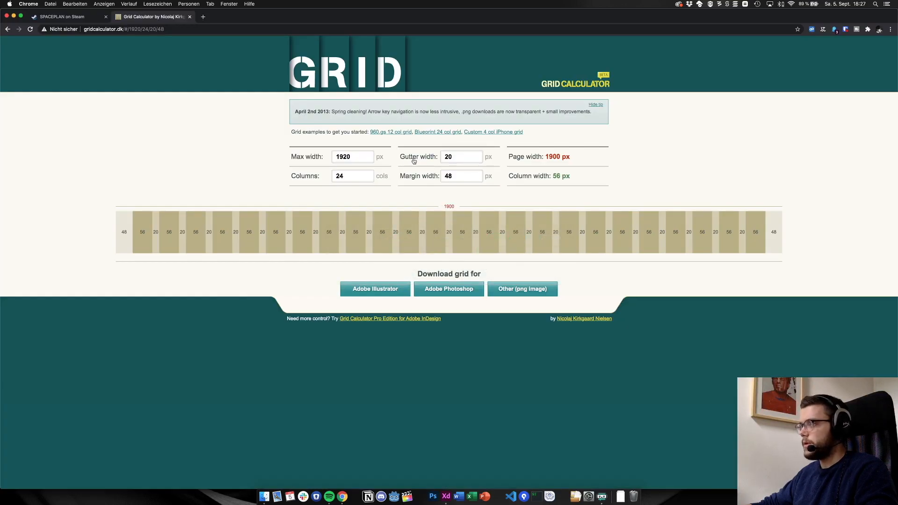
pyautogui.click(334, 176)
pyautogui.click(445, 176)
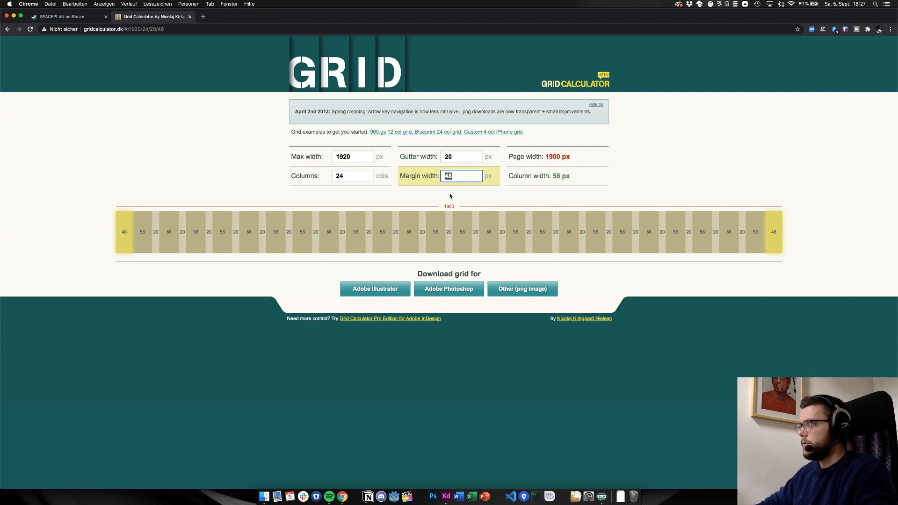
pyautogui.write('44')
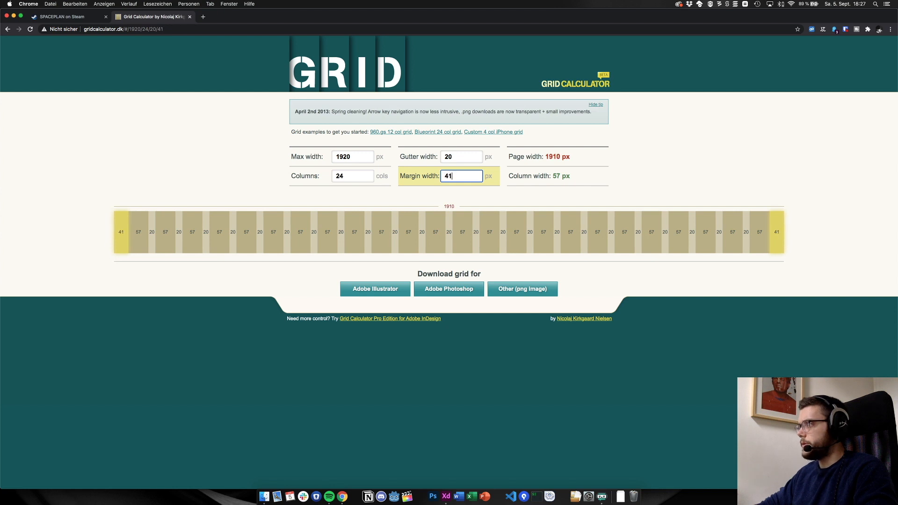
pyautogui.press('Down')
pyautogui.press('Down')
pyautogui.press('Down')
pyautogui.press('Down')
pyautogui.press('Down')
pyautogui.press('Down')
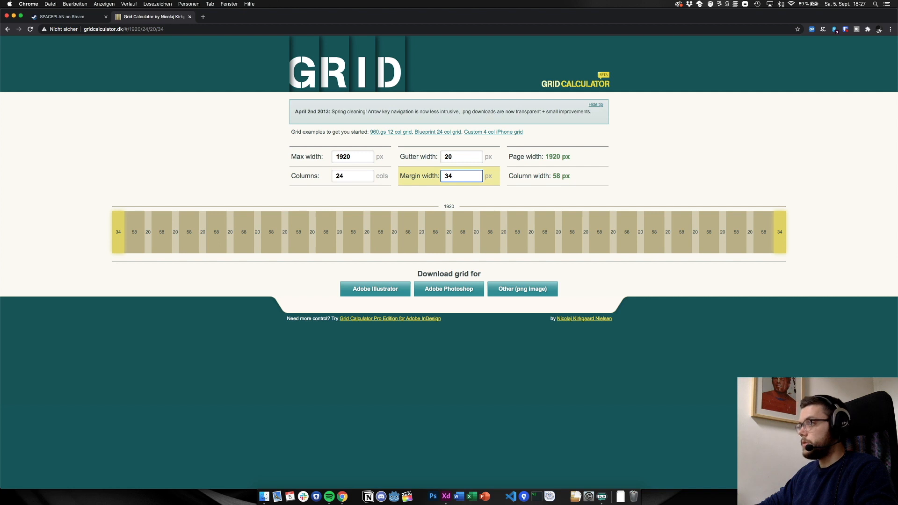
# Lower the margin width of the 24-column grid to 20 px
pyautogui.press('Down')
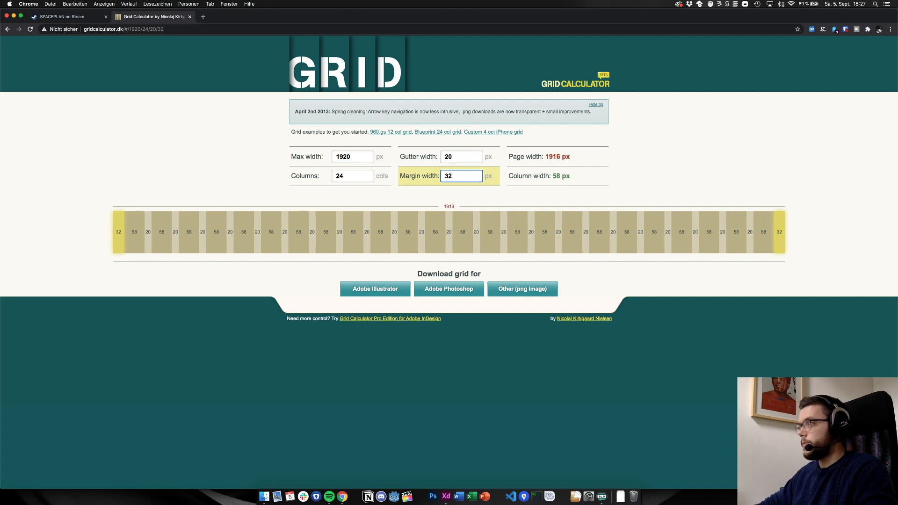
pyautogui.press('Down')
pyautogui.press('Down')
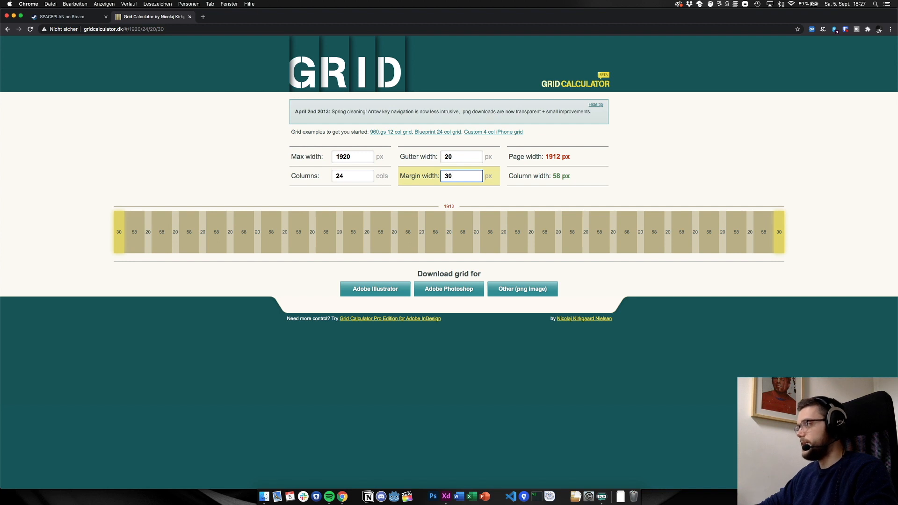
pyautogui.press('Down')
pyautogui.press('Down')
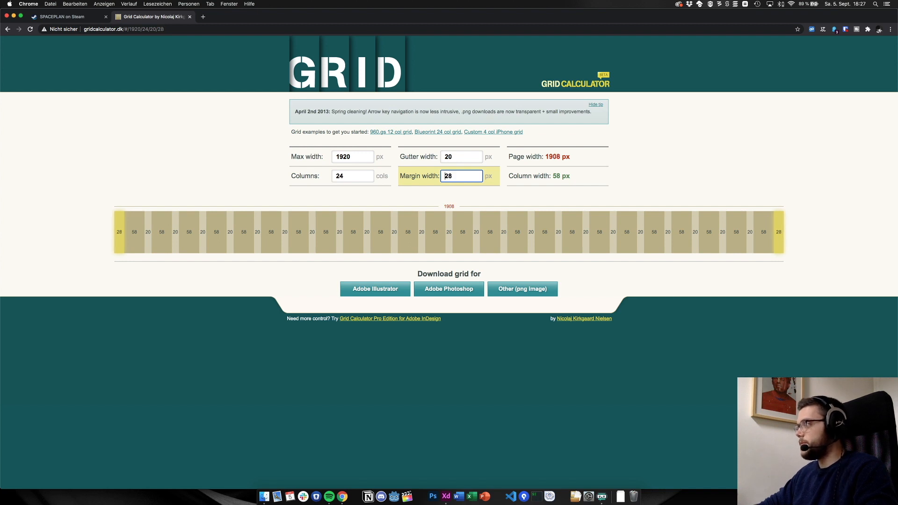
pyautogui.press('Down')
pyautogui.press('Down')
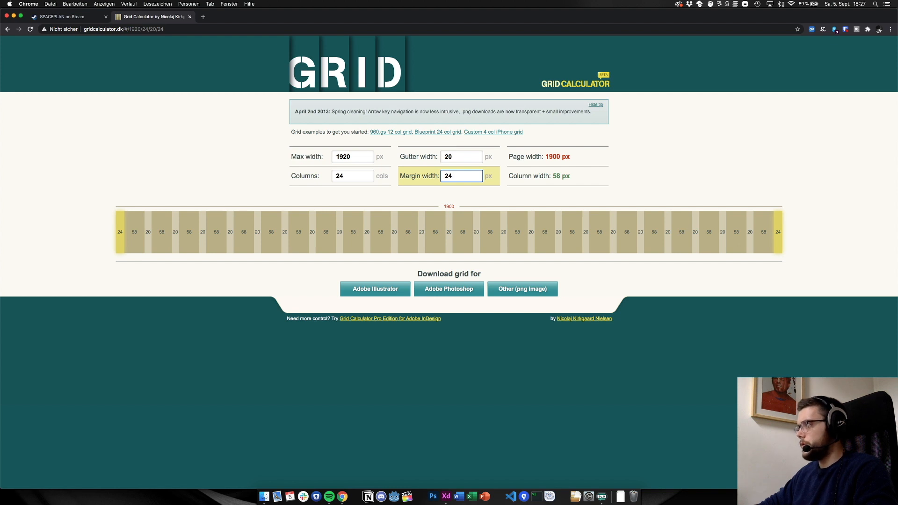
pyautogui.press('Down')
pyautogui.press('Down')
pyautogui.press('Down')
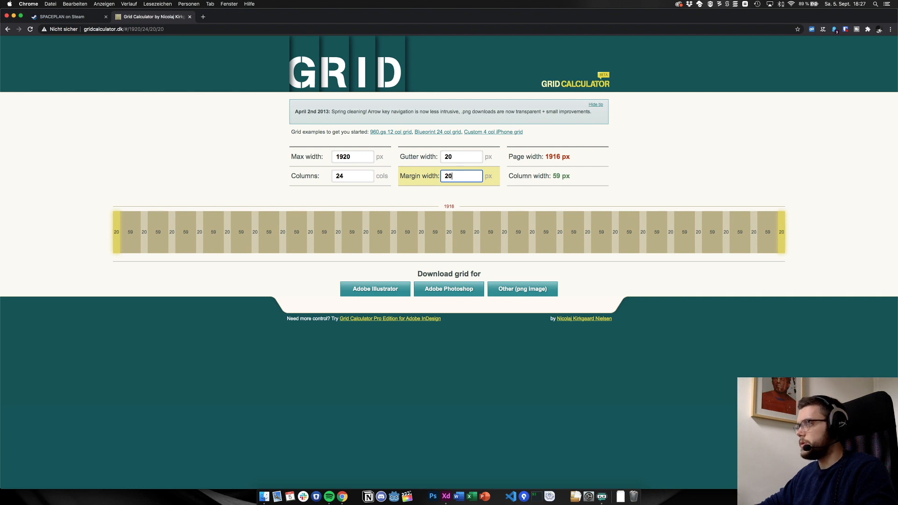
# Raise the margin width of the 24-column grid to 48 px
pyautogui.press('Up')
pyautogui.press('Up')
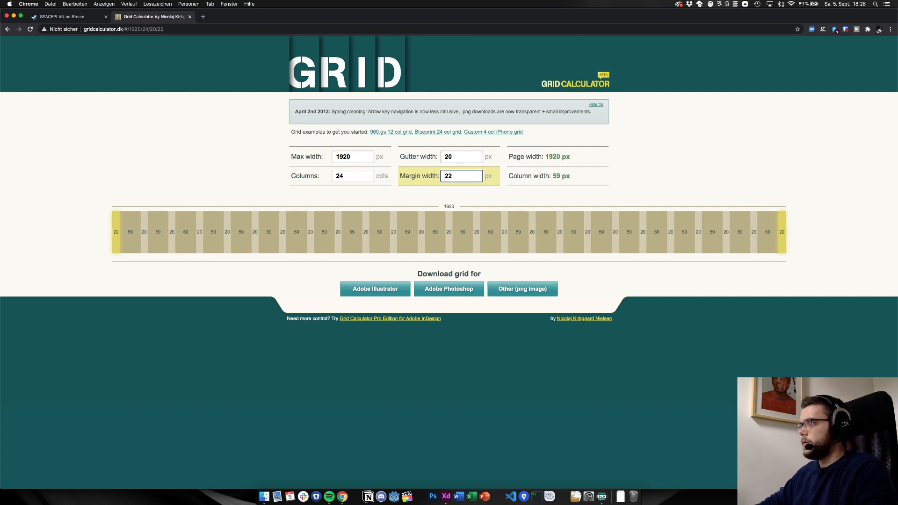
pyautogui.press('Up')
pyautogui.press('Up')
pyautogui.press('Up')
pyautogui.press('Up')
pyautogui.press('Up')
pyautogui.press('Up')
pyautogui.press('Up')
pyautogui.press('Up')
pyautogui.press('Up')
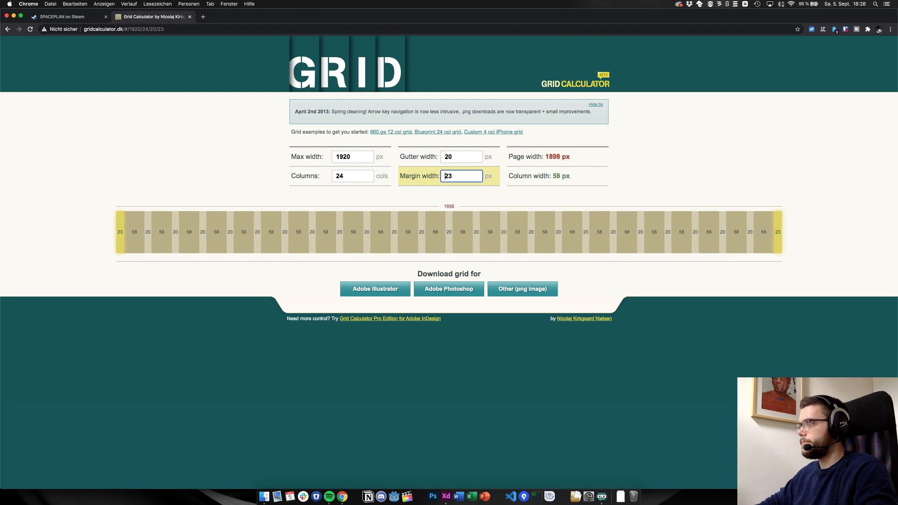
pyautogui.press('Up')
pyautogui.press('Up')
pyautogui.press('Up')
pyautogui.press('Up')
pyautogui.press('Up')
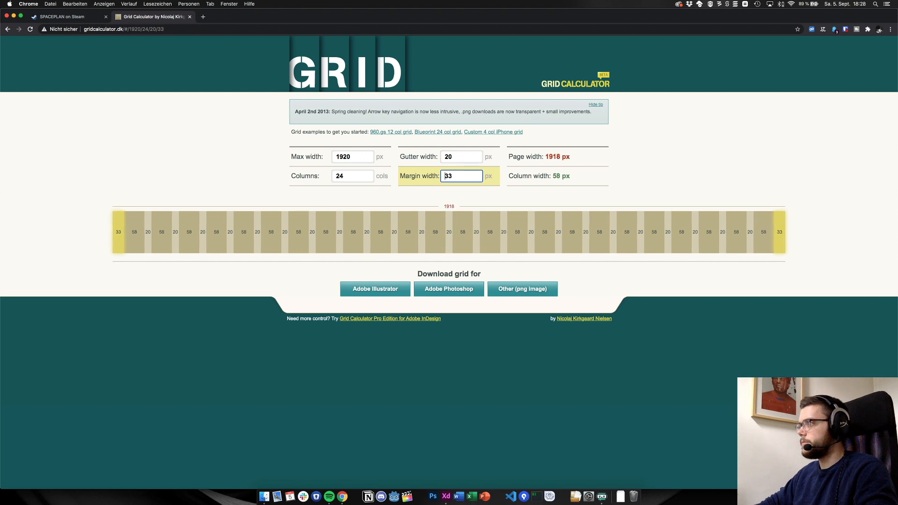
pyautogui.press('Up')
pyautogui.press('Up')
pyautogui.press('Up')
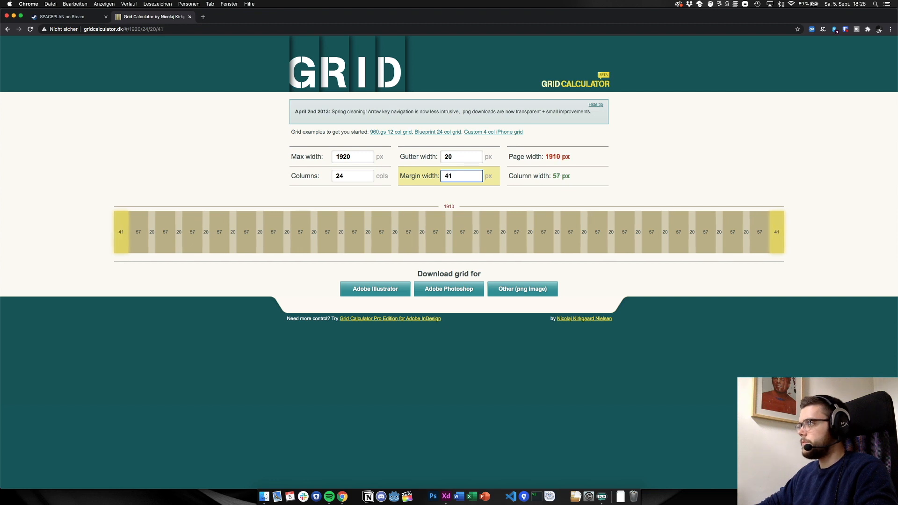
pyautogui.press('Up')
pyautogui.press('Up')
pyautogui.press('Up')
pyautogui.press('Up')
pyautogui.press('Up')
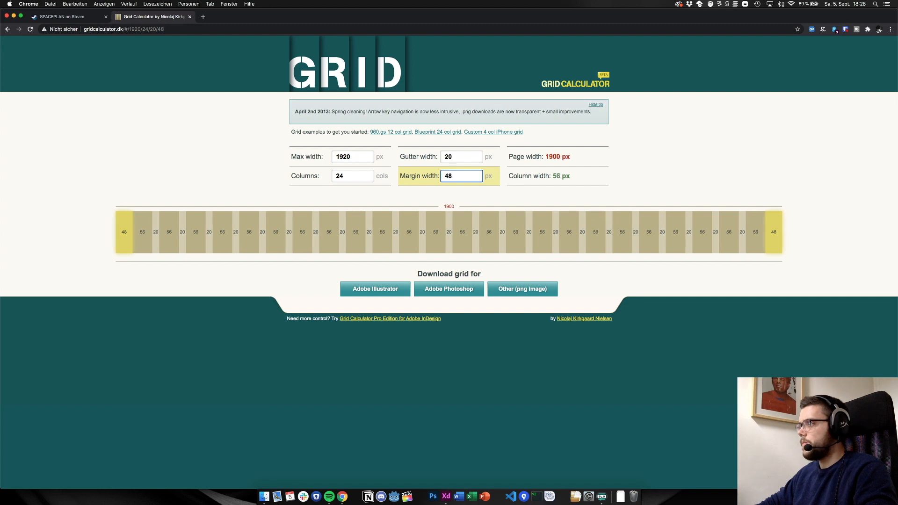
# Set the grid to 16 columns and lower the margin width to 42 px
pyautogui.click(333, 175)
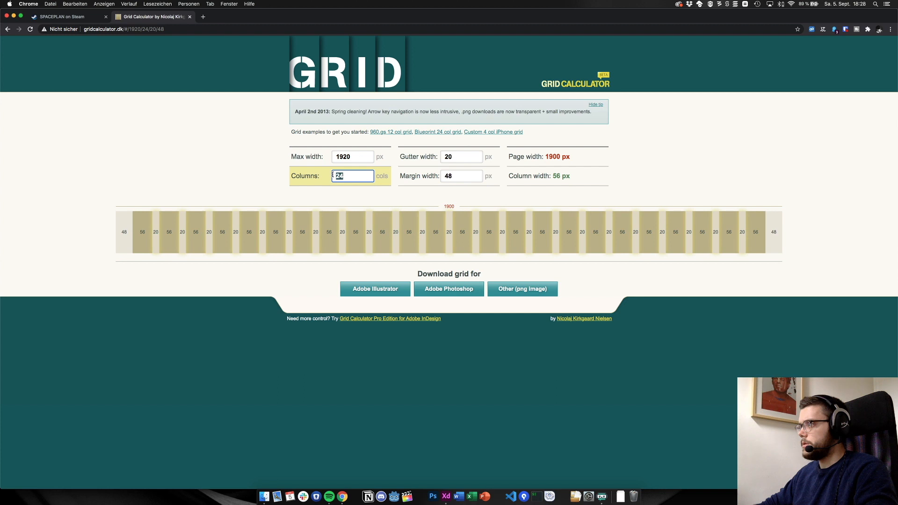
pyautogui.write('16')
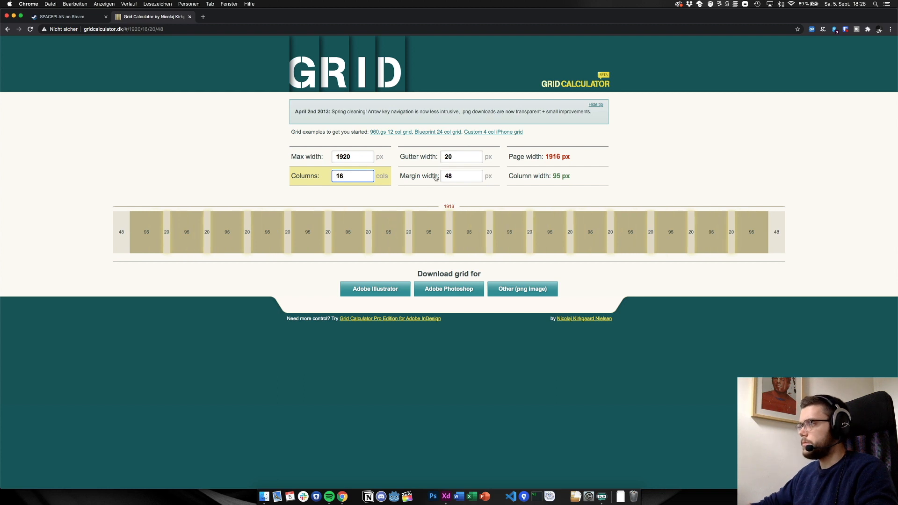
pyautogui.press('Tab')
pyautogui.press('Tab')
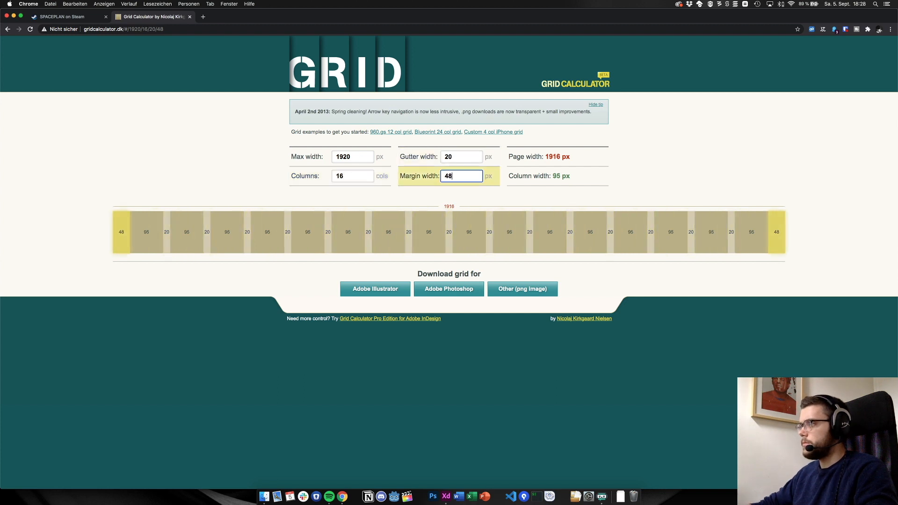
pyautogui.press('Down')
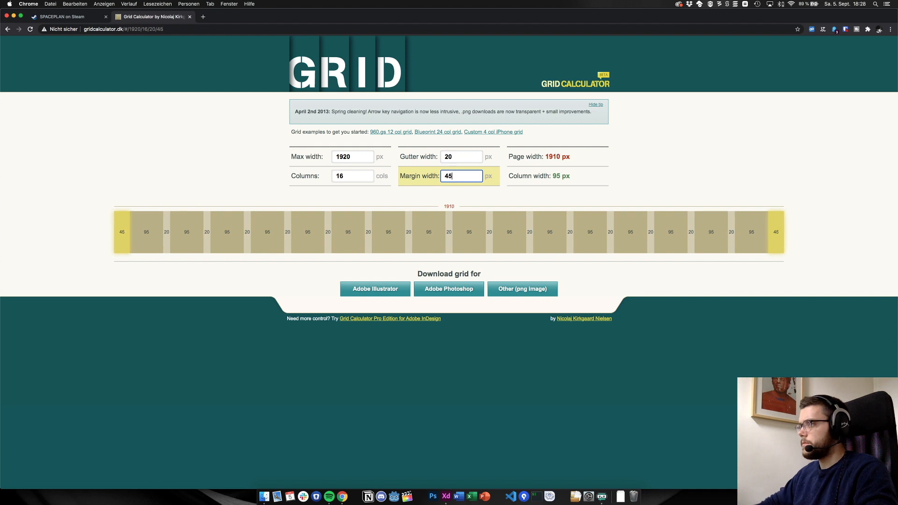
pyautogui.press('Down')
pyautogui.press('Down')
pyautogui.press('Down')
pyautogui.press('Down')
pyautogui.press('Up')
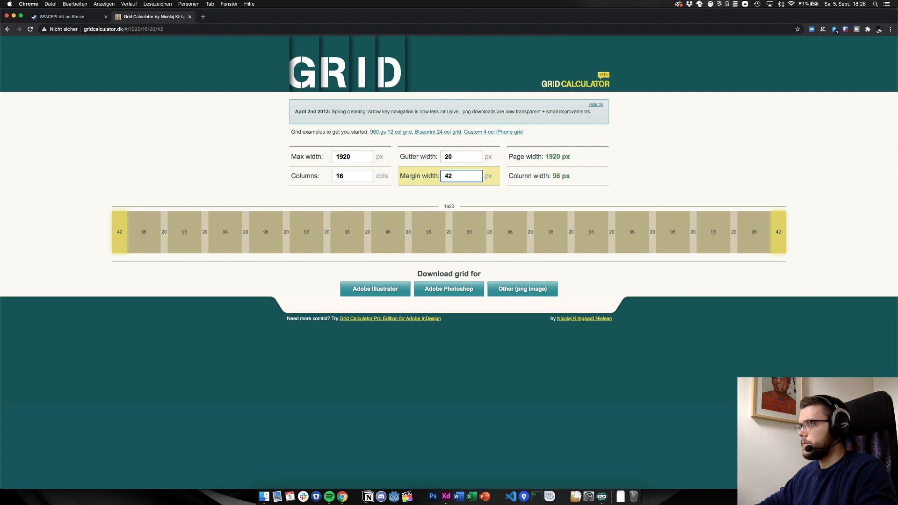
# Lower the margin width of the 16-column grid to 21 px
pyautogui.press('Down')
pyautogui.press('Down')
pyautogui.press('Down')
pyautogui.press('Down')
pyautogui.press('Down')
pyautogui.press('Down')
pyautogui.press('Down')
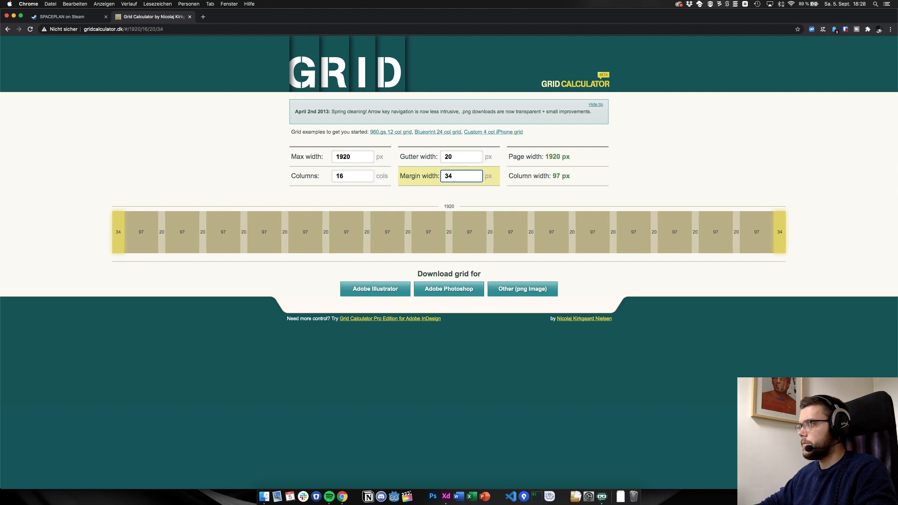
pyautogui.press('Down')
pyautogui.press('Down')
pyautogui.press('Down')
pyautogui.press('Down')
pyautogui.press('Down')
pyautogui.press('Down')
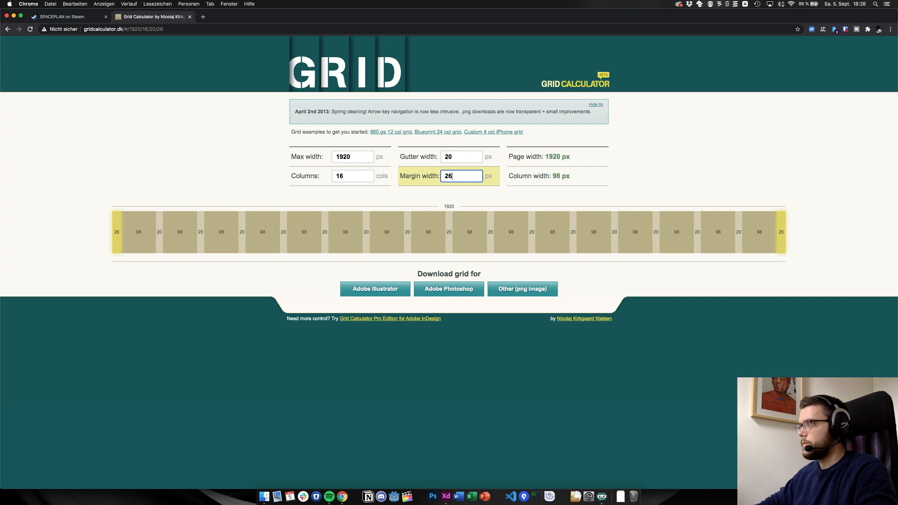
pyautogui.press('Down')
pyautogui.press('Down')
pyautogui.press('Down')
pyautogui.press('Down')
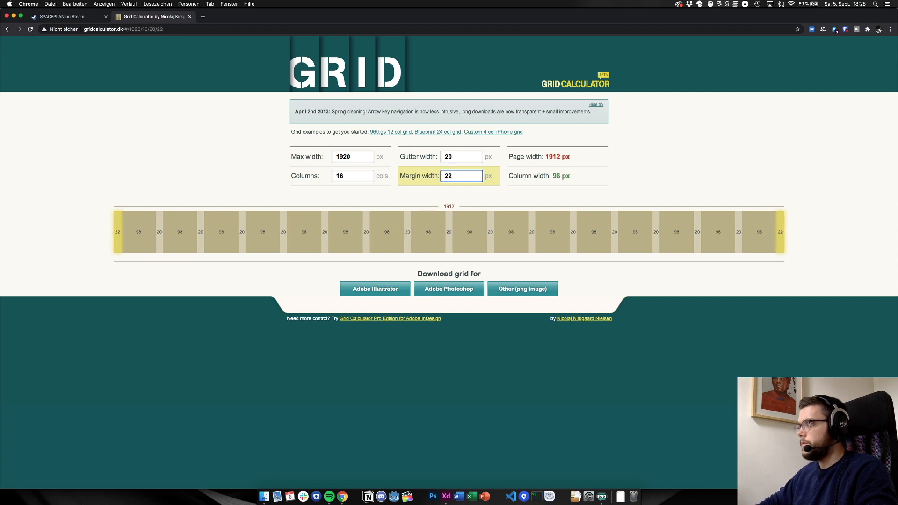
pyautogui.press('Down')
# Set the grid to 12 columns and the margin width to 34 px
pyautogui.click(309, 175)
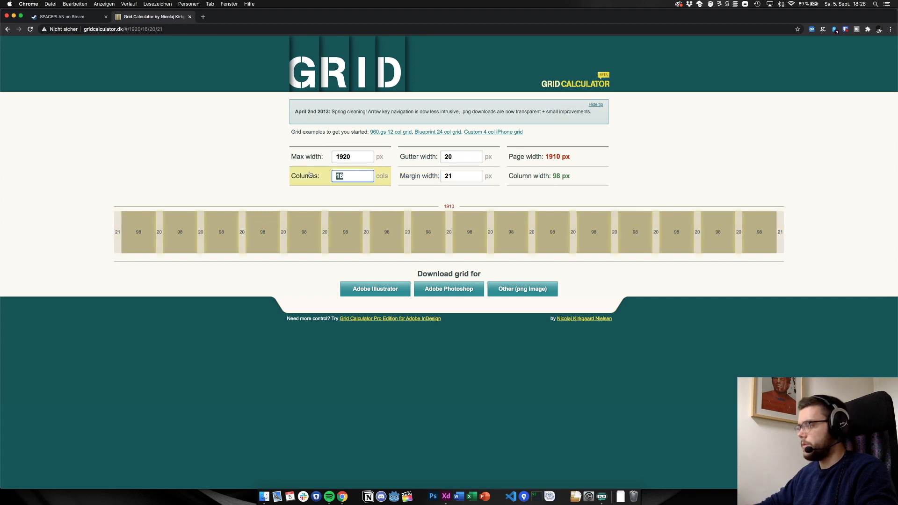
pyautogui.write('12')
pyautogui.click(437, 176)
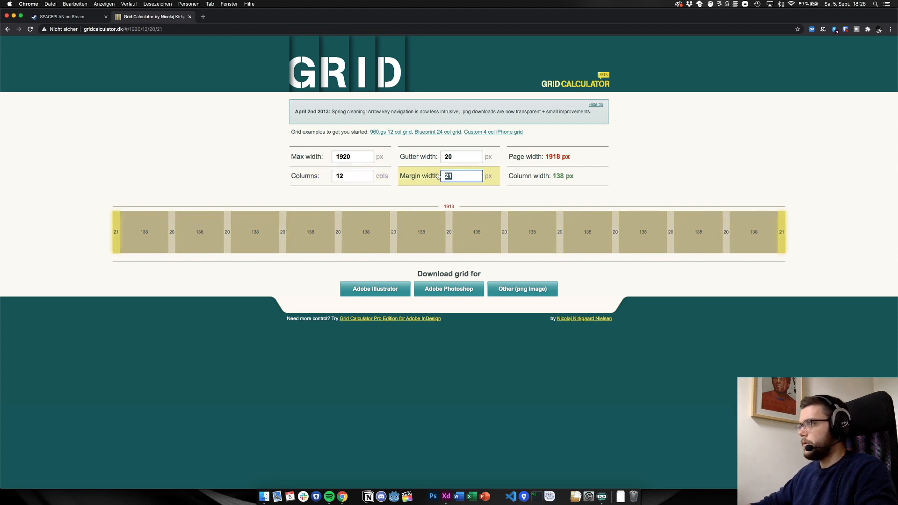
pyautogui.write('22')
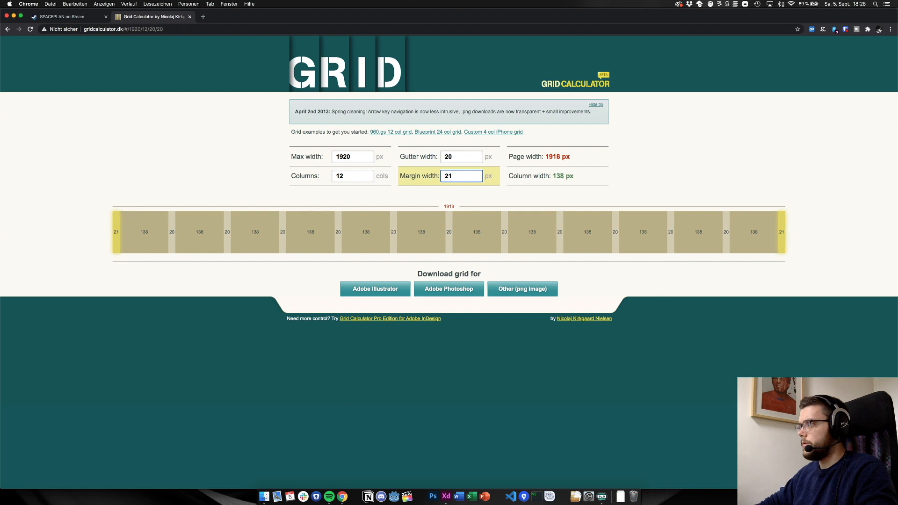
pyautogui.press('Up')
pyautogui.press('Up')
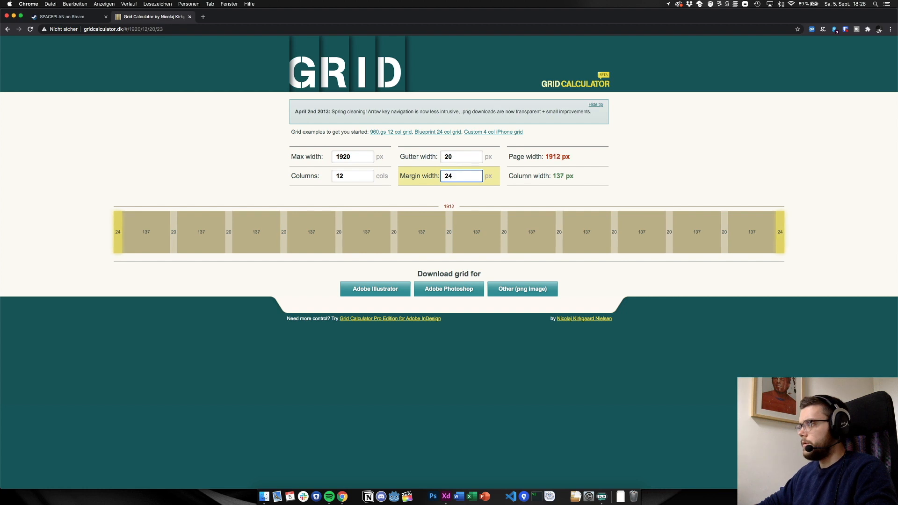
pyautogui.press('Up')
pyautogui.press('Up')
pyautogui.press('Up')
pyautogui.press('Up')
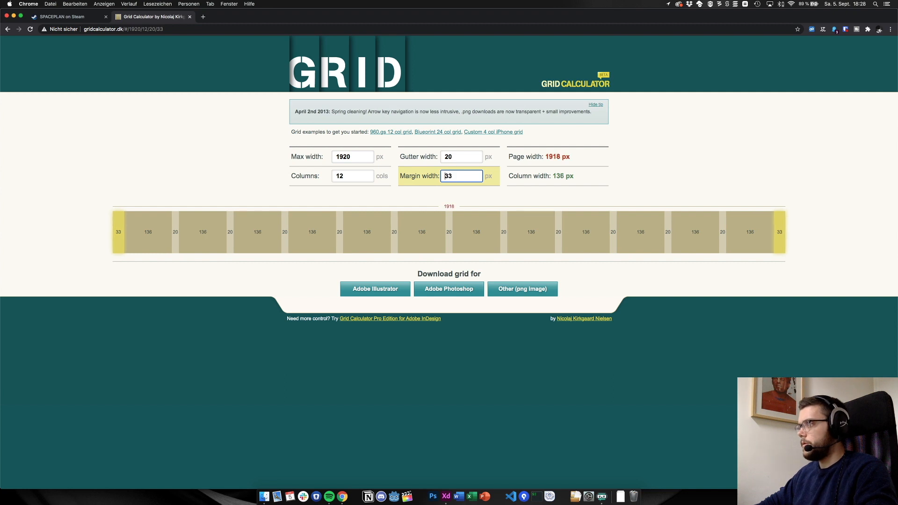
pyautogui.press('Up')
pyautogui.press('Tab')
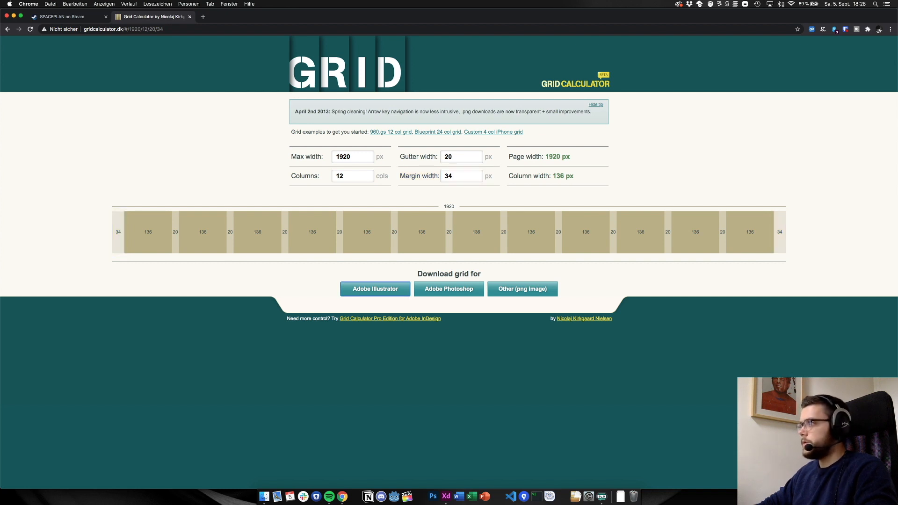
# Raise the margin width of the 12-column grid to 40 px
pyautogui.click(461, 176)
pyautogui.press('Up')
pyautogui.press('Up')
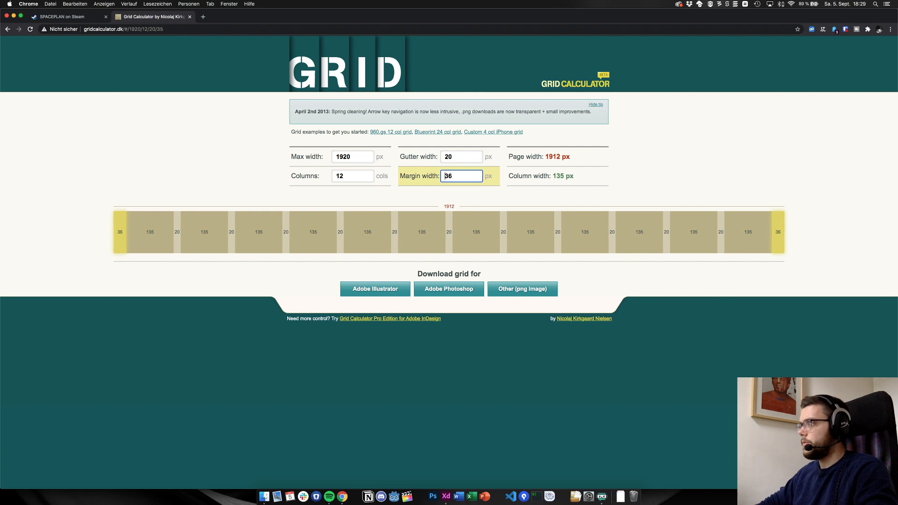
pyautogui.press('Up')
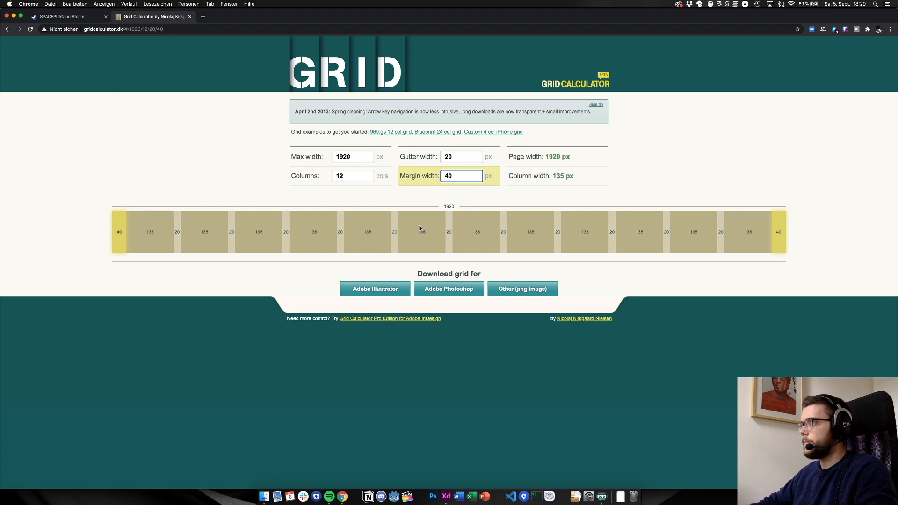
# Switch to Adobe XD and set the square grid size of the Idle Investing dashboard artboard to 8
pyautogui.press('super+Tab')
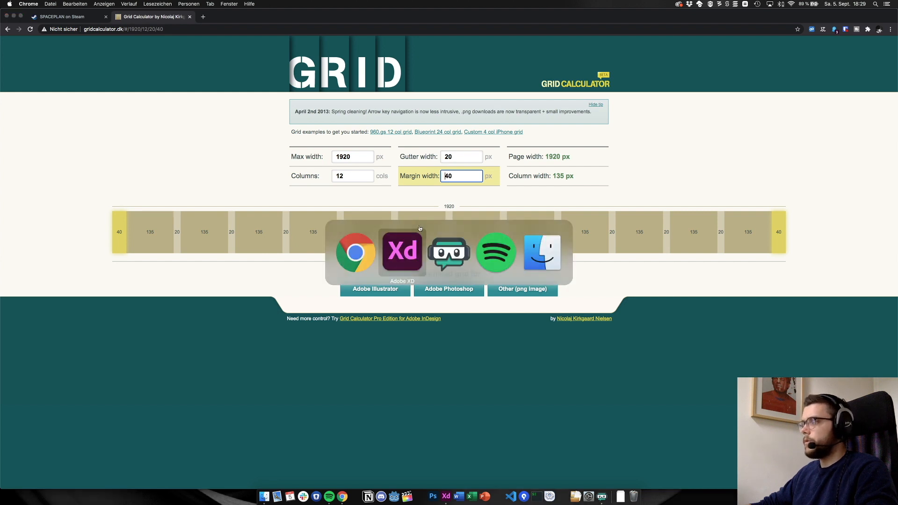
pyautogui.scroll(2, 306, 207)
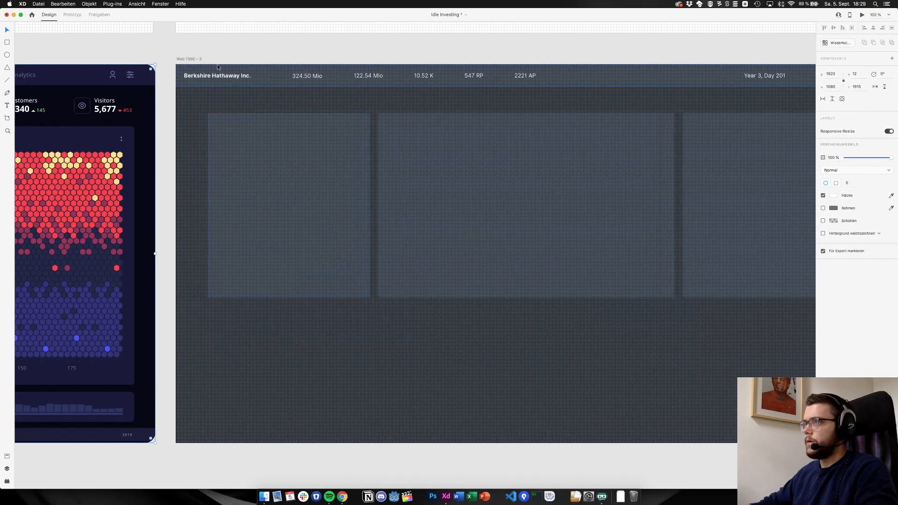
pyautogui.click(193, 60)
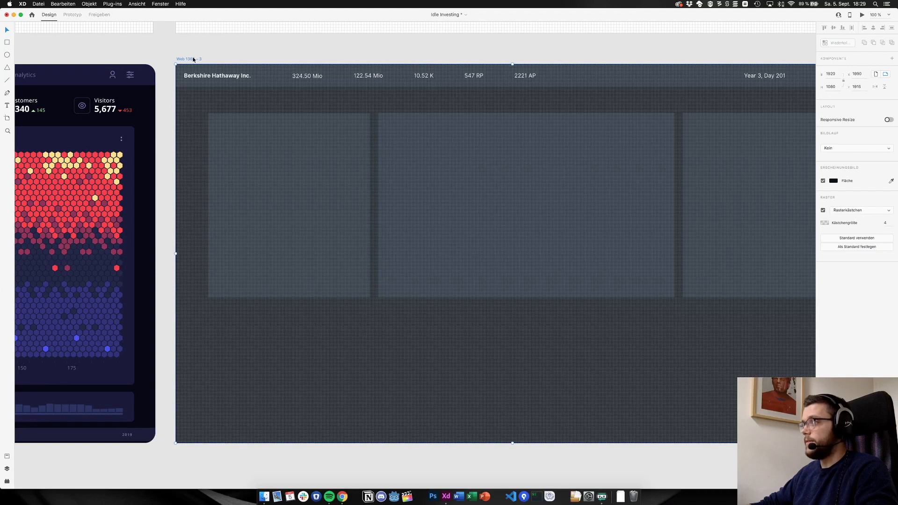
pyautogui.click(885, 222)
pyautogui.write('8')
pyautogui.press('Return')
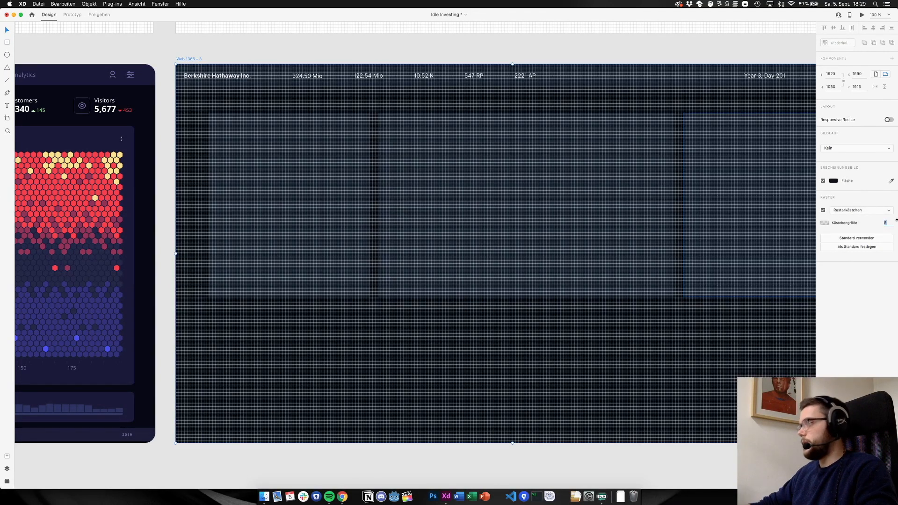
# Examine how the first content panel's edges and the gap beside it line up with the square grid
pyautogui.scroll(5, 237, 139)
pyautogui.scroll(2, 237, 139)
pyautogui.scroll(-5, 240, 176)
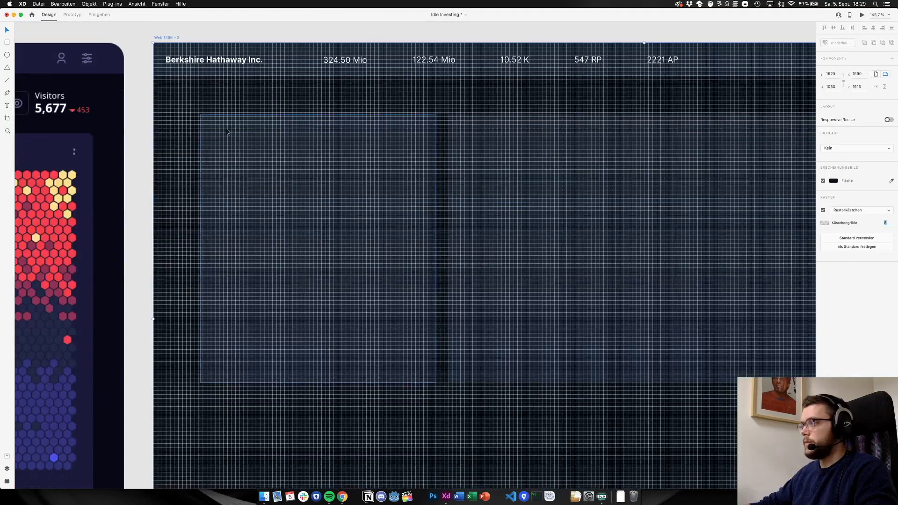
pyautogui.scroll(5, 227, 127)
pyautogui.click(234, 150)
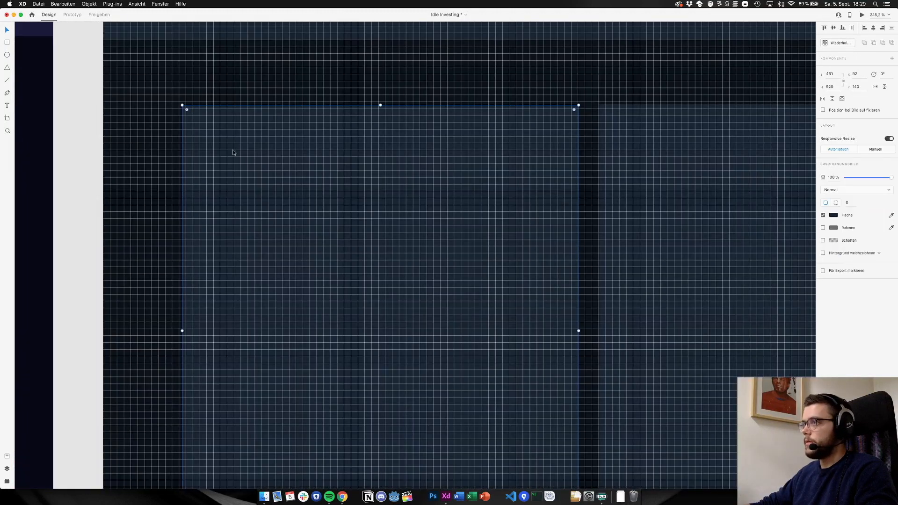
pyautogui.click(90, 123)
# Return to the Grid Calculator in Chrome and set the gutter width to 24 px
pyautogui.press('super+Tab')
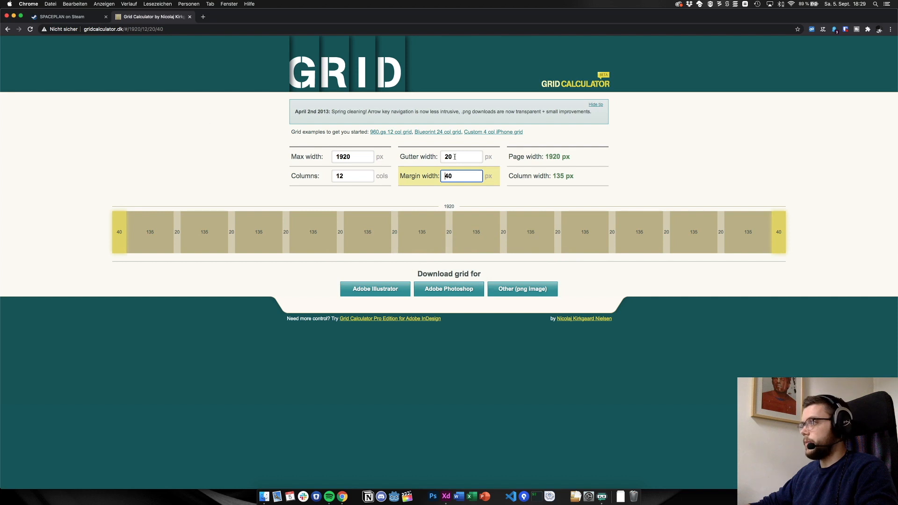
pyautogui.click(455, 157)
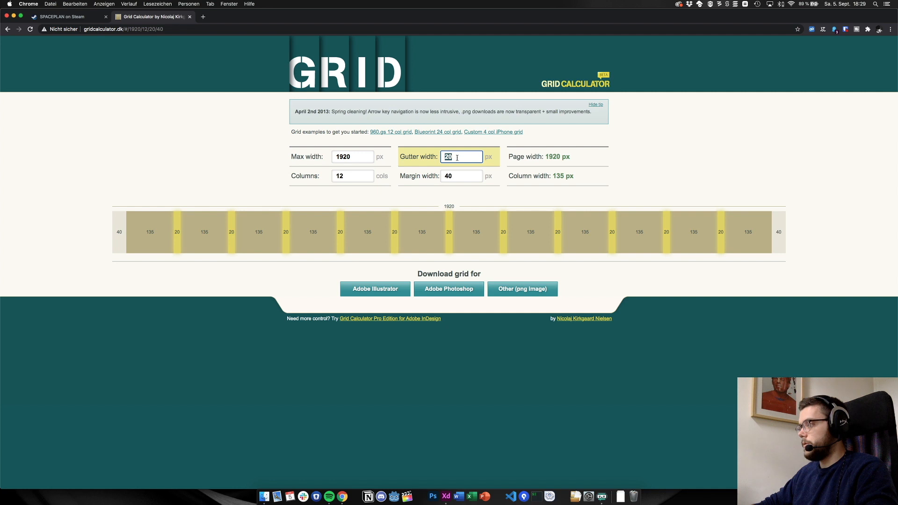
pyautogui.write('24')
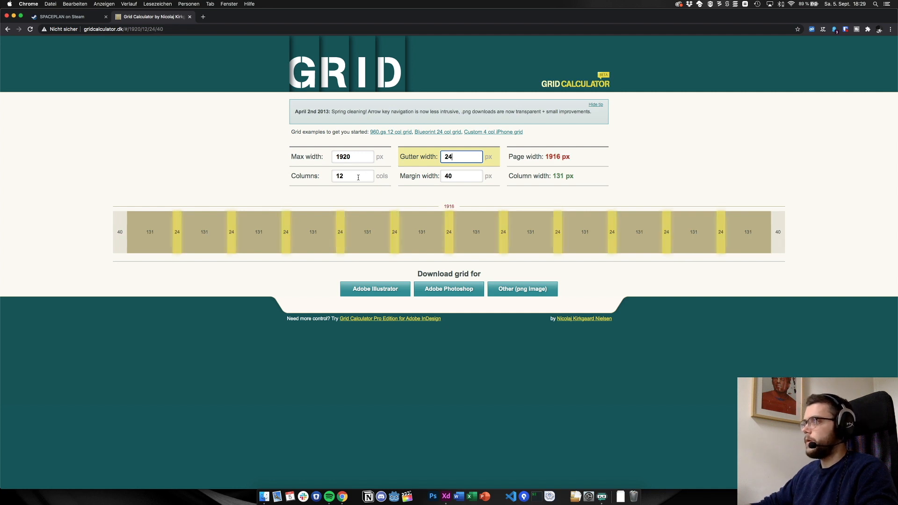
# Set the grid to 24 columns with a margin width of 24 px
pyautogui.click(358, 178)
pyautogui.write('24')
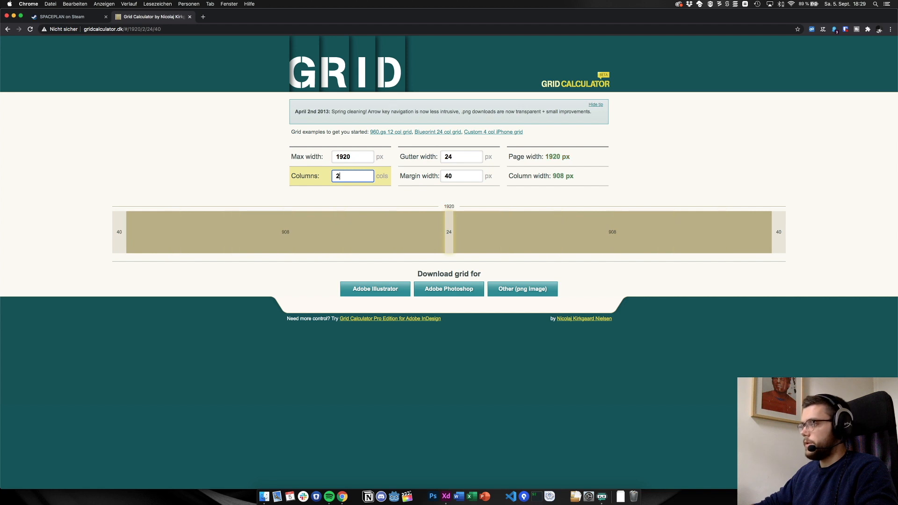
pyautogui.click(468, 177)
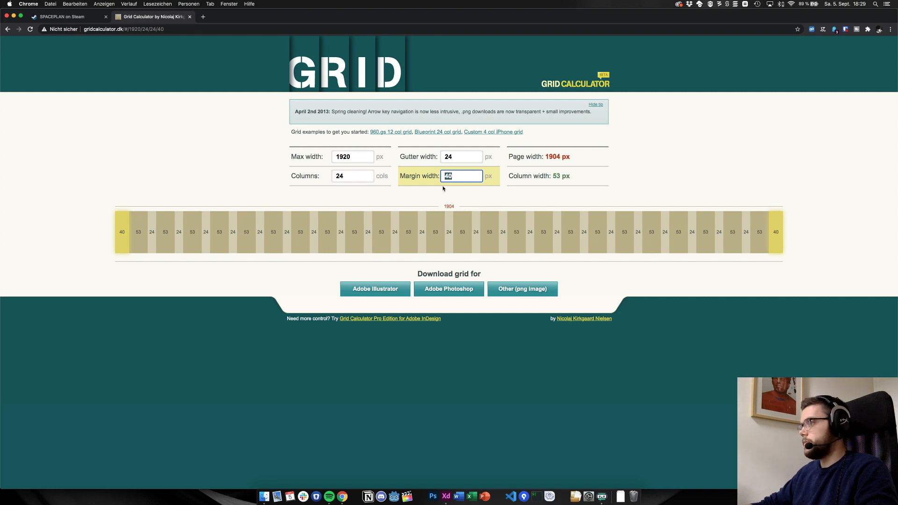
pyautogui.write('24')
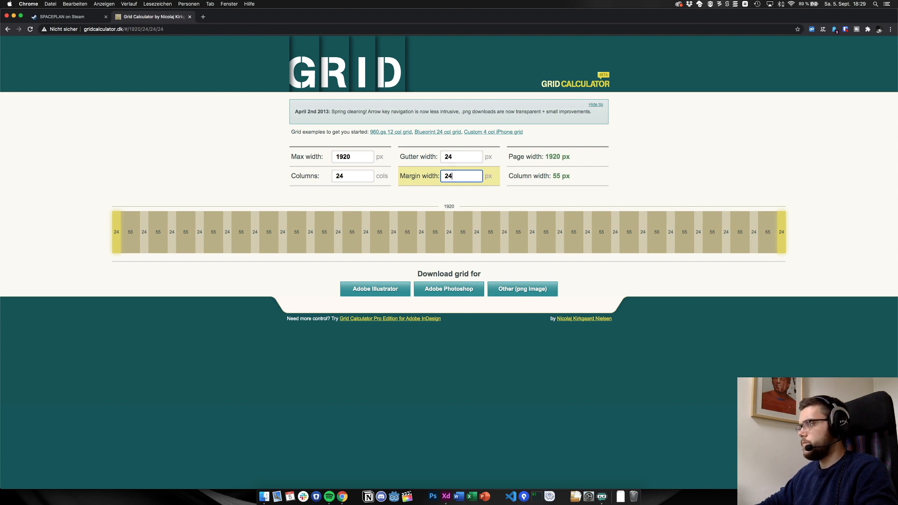
# Raise the margin width of the 24-column grid to 28 px and check the calculated column width
pyautogui.press('Up')
pyautogui.press('Up')
pyautogui.press('Up')
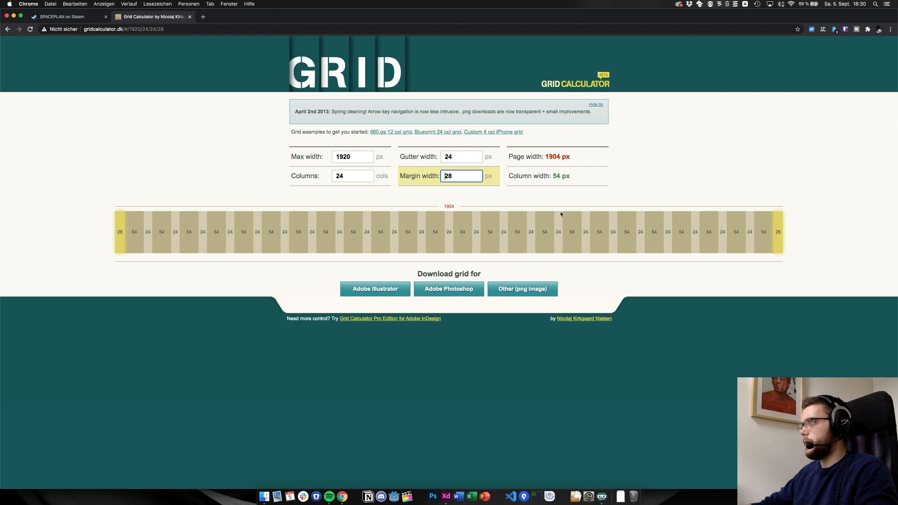
pyautogui.click(554, 177)
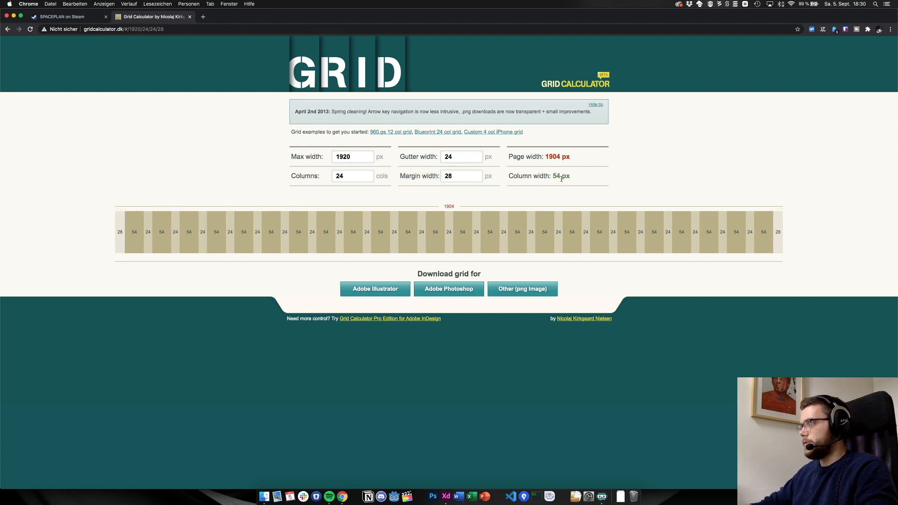
pyautogui.moveTo(569, 177); pyautogui.dragTo(553, 177)
# Raise the margin width of the 24-column grid step by step to 96 px
pyautogui.click(467, 176)
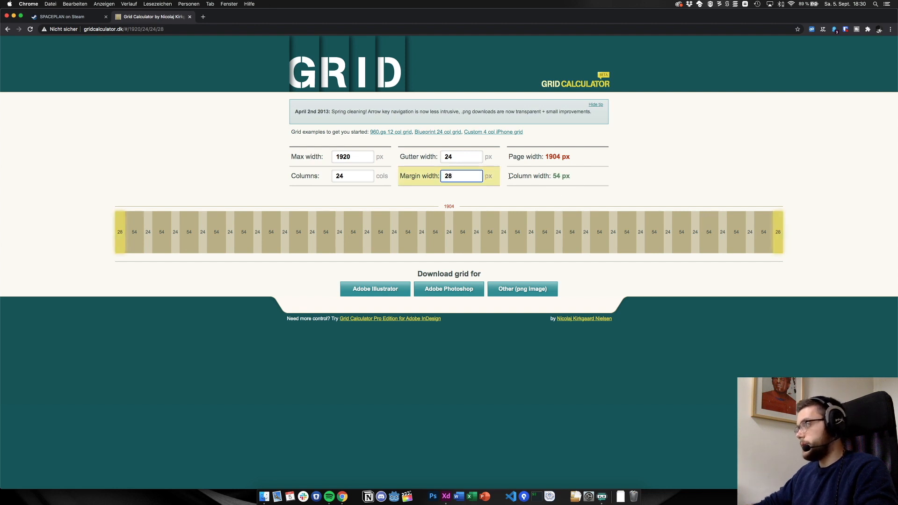
pyautogui.press('Up')
pyautogui.press('Up')
pyautogui.press('Up')
pyautogui.press('Up')
pyautogui.press('Up')
pyautogui.press('Up')
pyautogui.press('Up')
pyautogui.press('Up')
pyautogui.press('Up')
pyautogui.press('Up')
pyautogui.press('Up')
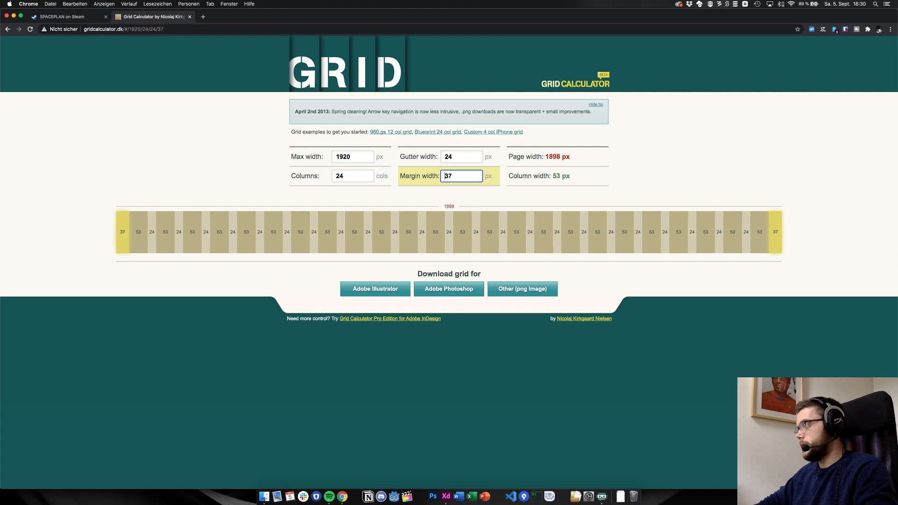
pyautogui.press('Up')
pyautogui.press('Up')
pyautogui.press('Up')
pyautogui.press('Up')
pyautogui.press('Up')
pyautogui.press('Up')
pyautogui.press('Up')
pyautogui.press('Up')
pyautogui.press('Up')
pyautogui.press('Up')
pyautogui.press('Up')
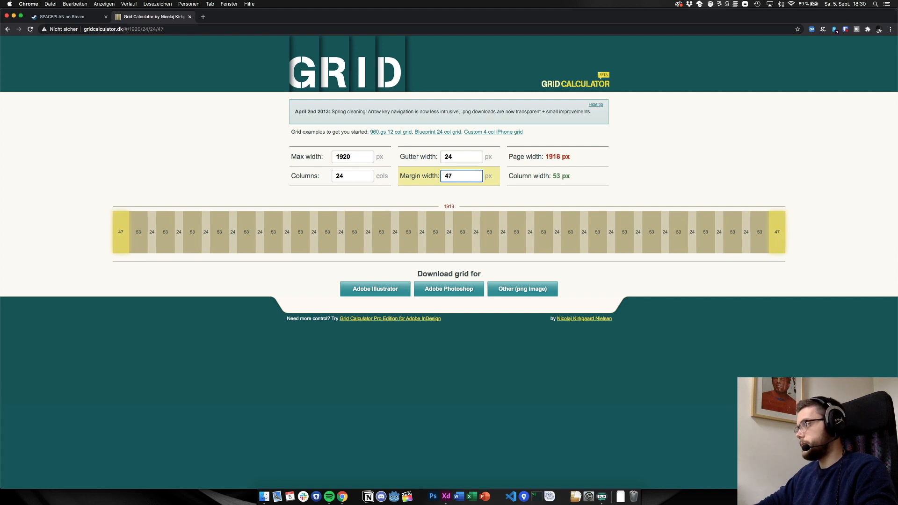
pyautogui.press('Up')
pyautogui.press('Up')
pyautogui.press('Up')
pyautogui.press('Up')
pyautogui.press('Up')
pyautogui.press('Up')
pyautogui.press('Up')
pyautogui.press('Up')
pyautogui.press('Up')
pyautogui.press('Up')
pyautogui.press('Up')
pyautogui.press('Up')
pyautogui.press('Up')
pyautogui.press('Up')
pyautogui.press('Up')
pyautogui.press('Up')
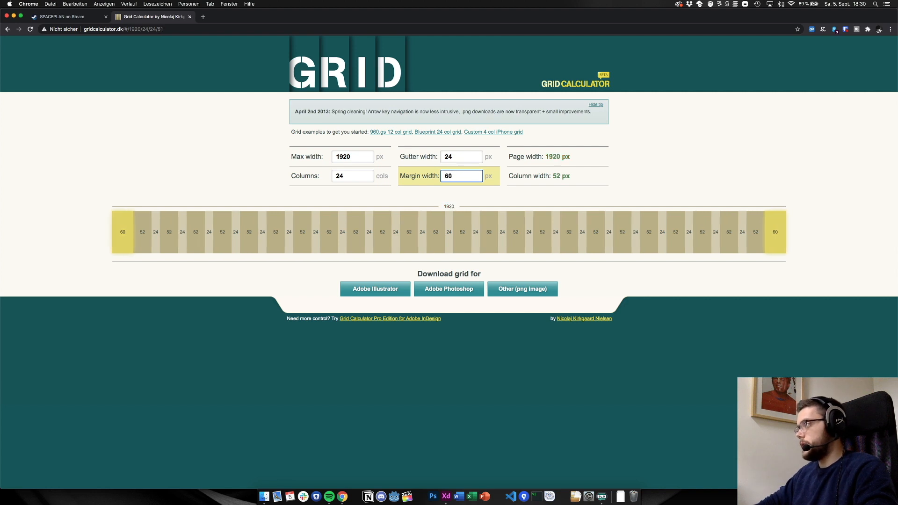
pyautogui.press('Up')
pyautogui.press('Up')
pyautogui.press('Up')
pyautogui.press('Up')
pyautogui.press('Up')
pyautogui.press('Up')
pyautogui.press('Up')
pyautogui.press('Up')
pyautogui.press('Up')
pyautogui.press('Up')
pyautogui.press('Up')
pyautogui.press('Up')
pyautogui.press('Up')
pyautogui.press('Up')
pyautogui.press('Up')
pyautogui.press('Up')
pyautogui.press('Up')
pyautogui.press('Up')
pyautogui.press('Up')
pyautogui.press('Up')
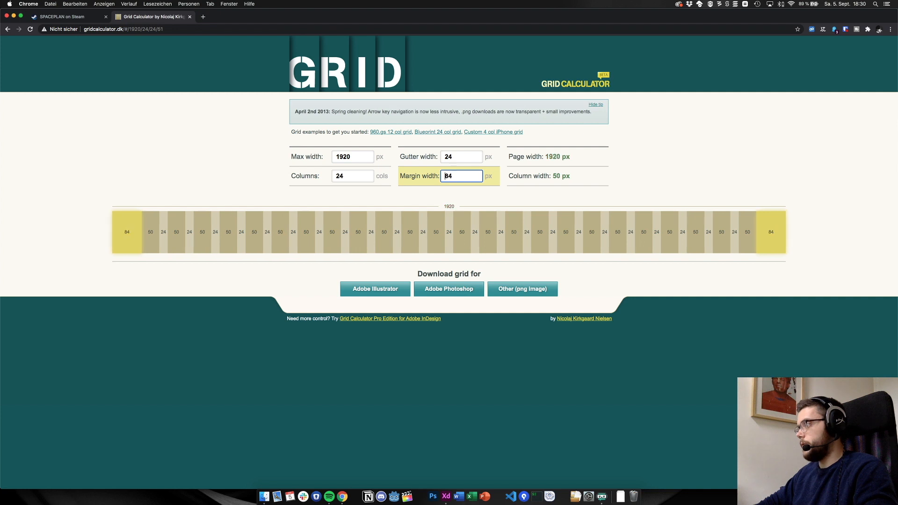
pyautogui.press('Up')
pyautogui.press('Up')
pyautogui.press('Up')
pyautogui.press('Up')
pyautogui.press('Up')
pyautogui.press('Up')
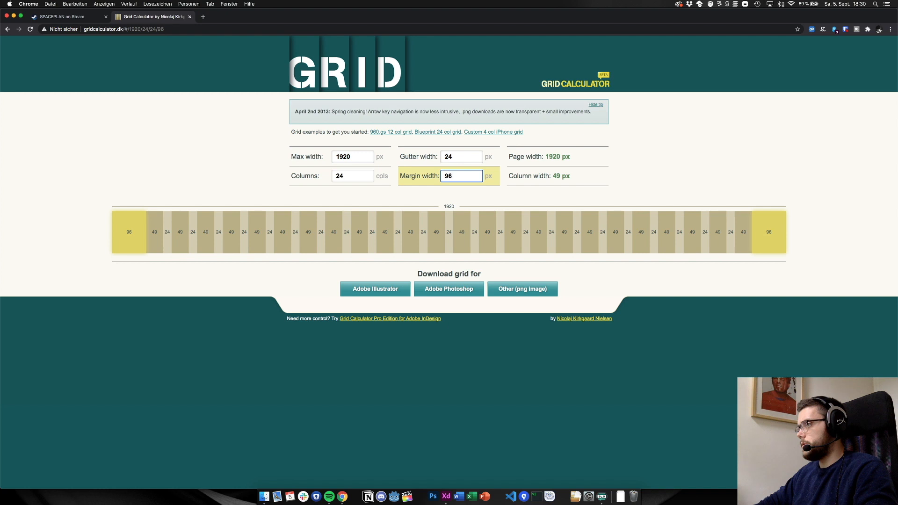
# Fine-tune the margin width of the 24-column grid up to 108 px
pyautogui.press('Down')
pyautogui.press('Down')
pyautogui.press('Down')
pyautogui.press('Up')
pyautogui.press('Up')
pyautogui.press('Up')
pyautogui.press('Up')
pyautogui.press('Up')
pyautogui.press('Up')
pyautogui.press('Up')
pyautogui.press('Up')
pyautogui.press('Up')
pyautogui.press('Up')
pyautogui.press('Up')
pyautogui.press('Up')
pyautogui.press('Up')
pyautogui.press('Up')
pyautogui.press('Up')
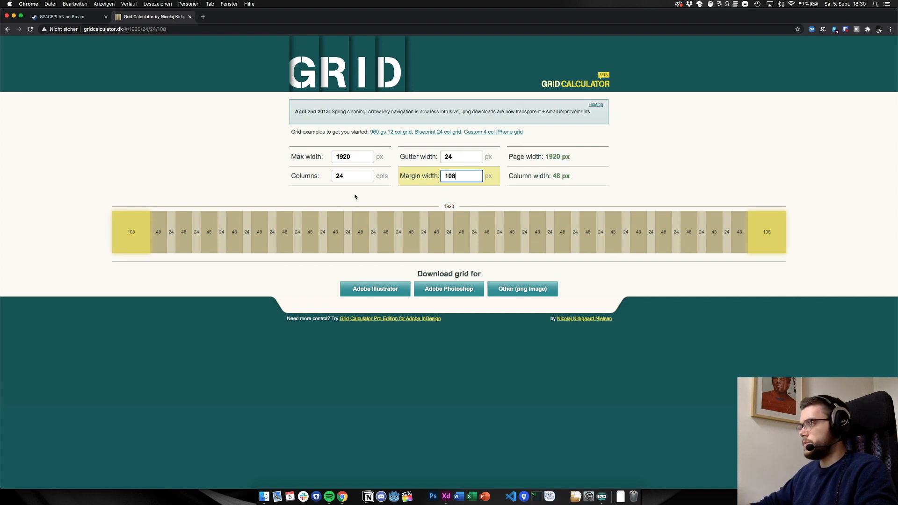
# Try neighbouring column counts and reduce the grid to 20 columns
pyautogui.click(329, 179)
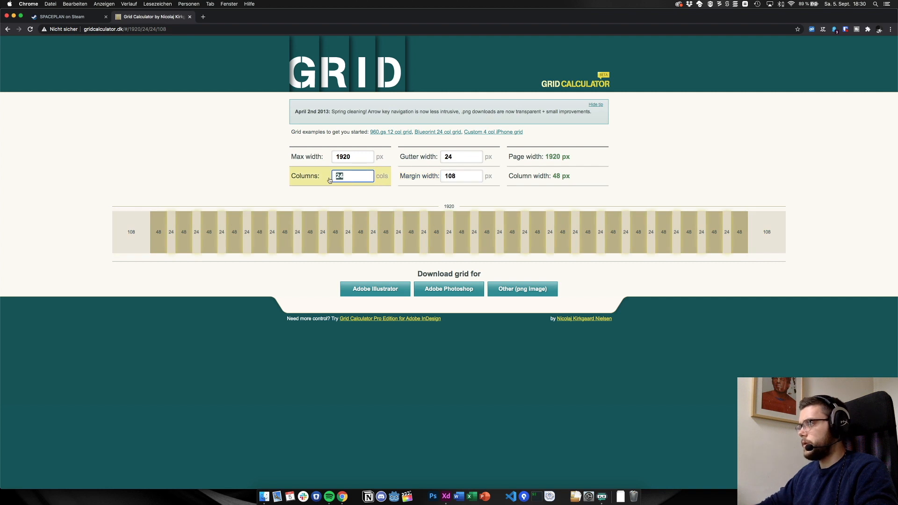
pyautogui.press('Down')
pyautogui.press('Down')
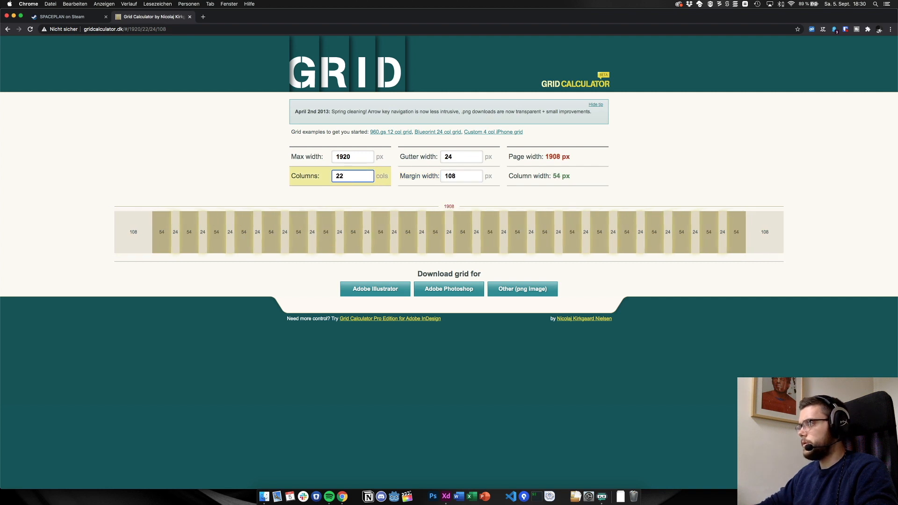
pyautogui.press('Down')
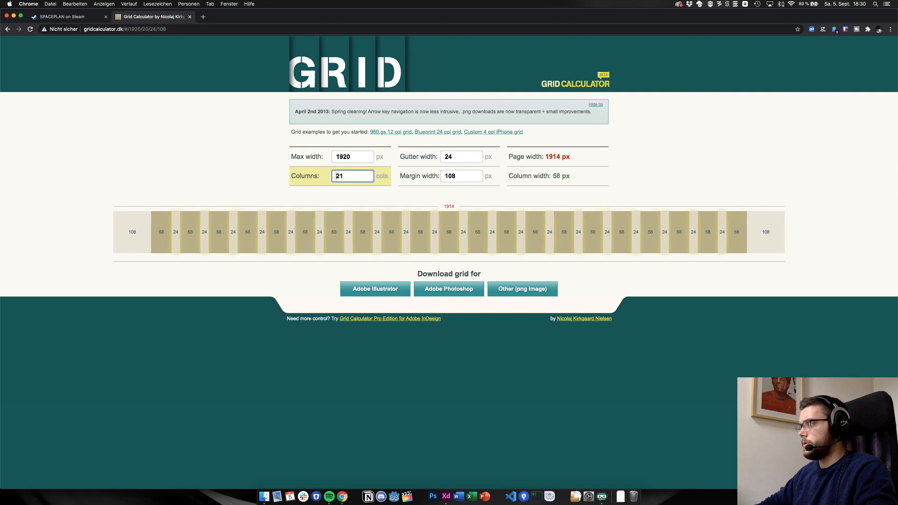
pyautogui.press('Up')
pyautogui.press('Up')
pyautogui.press('Up')
pyautogui.press('Down')
pyautogui.press('Down')
pyautogui.press('Down')
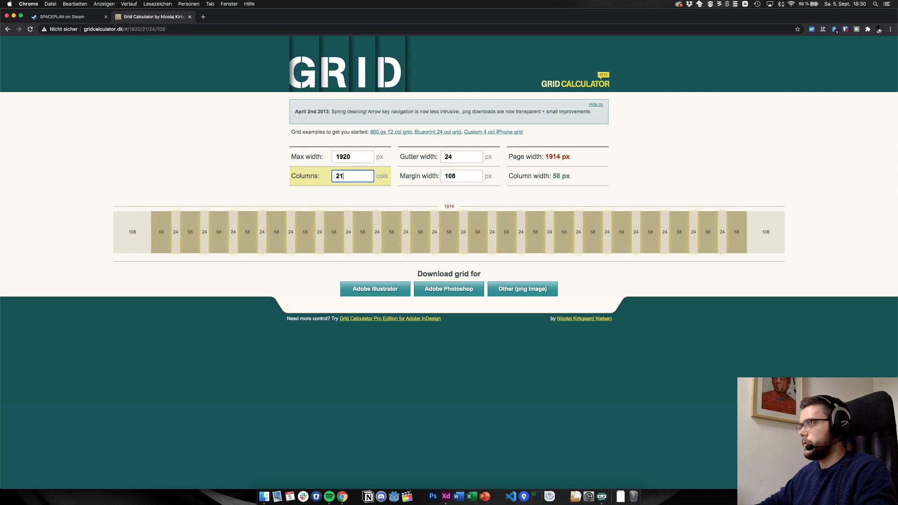
pyautogui.press('Down')
# Try narrower margins for the 20-column grid by lowering the margin width step by step to 22 px
pyautogui.click(463, 177)
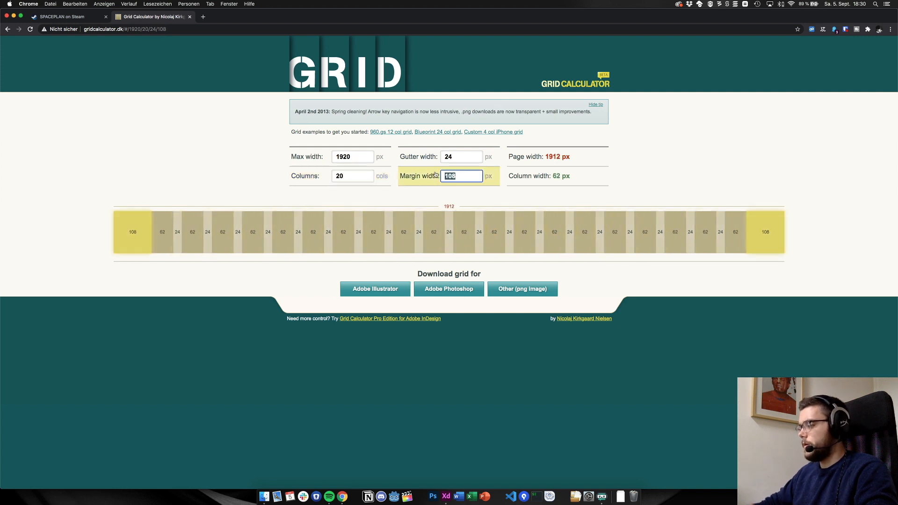
pyautogui.press('Down')
pyautogui.press('Down')
pyautogui.press('Down')
pyautogui.press('Down')
pyautogui.press('Down')
pyautogui.press('Down')
pyautogui.press('Down')
pyautogui.press('Down')
pyautogui.press('Down')
pyautogui.press('Down')
pyautogui.press('Down')
pyautogui.press('Down')
pyautogui.press('Down')
pyautogui.press('Down')
pyautogui.press('Down')
pyautogui.press('Down')
pyautogui.press('Down')
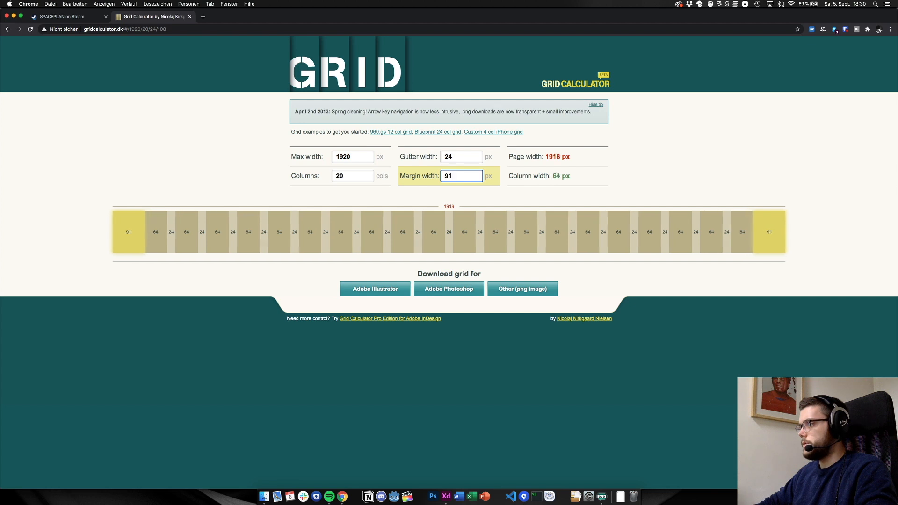
pyautogui.press('Down')
pyautogui.press('Down')
pyautogui.press('Down')
pyautogui.press('Down')
pyautogui.press('Down')
pyautogui.press('Down')
pyautogui.press('Down')
pyautogui.press('Down')
pyautogui.press('Down')
pyautogui.press('Down')
pyautogui.press('Down')
pyautogui.press('Down')
pyautogui.press('Down')
pyautogui.press('Down')
pyautogui.press('Down')
pyautogui.press('Down')
pyautogui.press('Down')
pyautogui.press('Down')
pyautogui.press('Down')
pyautogui.press('Down')
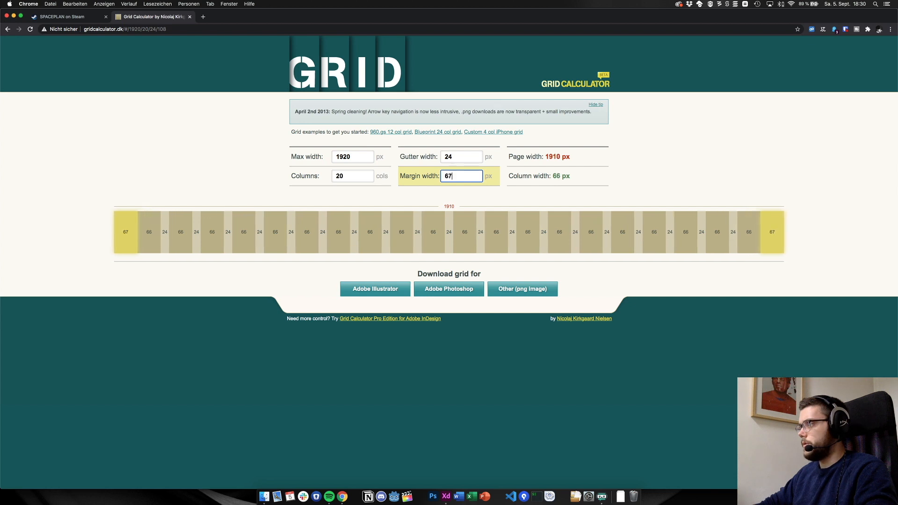
pyautogui.press('Down')
pyautogui.press('Down')
pyautogui.press('Down')
pyautogui.press('Down')
pyautogui.press('Down')
pyautogui.press('Down')
pyautogui.press('Down')
pyautogui.press('Down')
pyautogui.press('Down')
pyautogui.press('Down')
pyautogui.press('Down')
pyautogui.press('Down')
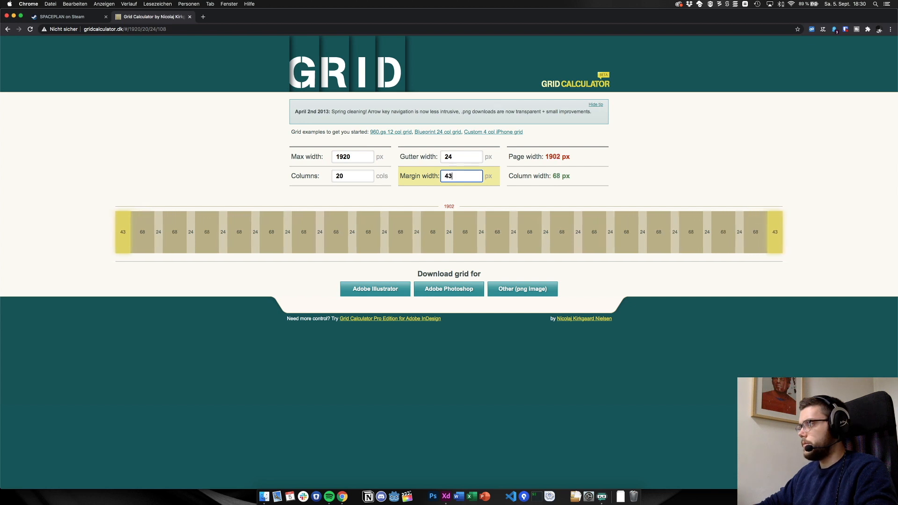
pyautogui.press('Down')
pyautogui.press('Down')
pyautogui.press('Down')
pyautogui.press('Down')
pyautogui.press('Down')
pyautogui.press('Down')
pyautogui.press('Down')
pyautogui.press('Down')
pyautogui.press('Down')
pyautogui.press('Down')
pyautogui.press('Down')
pyautogui.press('Down')
pyautogui.press('Down')
pyautogui.press('Down')
pyautogui.press('Down')
pyautogui.press('Down')
pyautogui.press('Down')
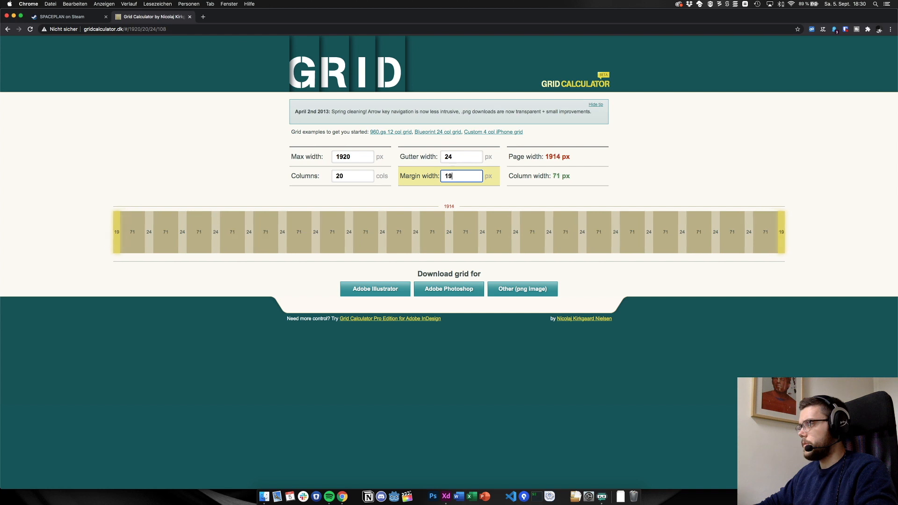
pyautogui.press('Up')
pyautogui.press('Up')
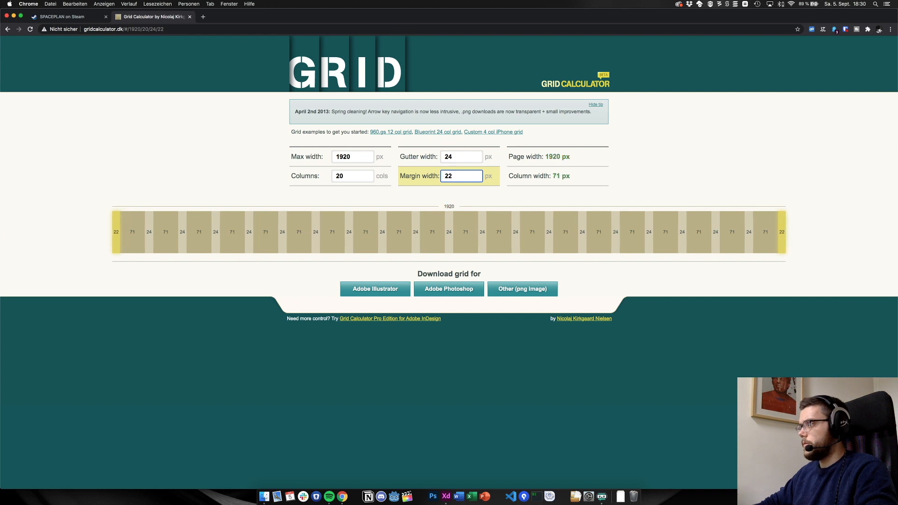
# Try wider margins for the 20-column grid by raising the margin width step by step to 84 px
pyautogui.press('Up')
pyautogui.press('Up')
pyautogui.press('Up')
pyautogui.press('Up')
pyautogui.press('Up')
pyautogui.press('Up')
pyautogui.press('Up')
pyautogui.press('Up')
pyautogui.press('Up')
pyautogui.press('Up')
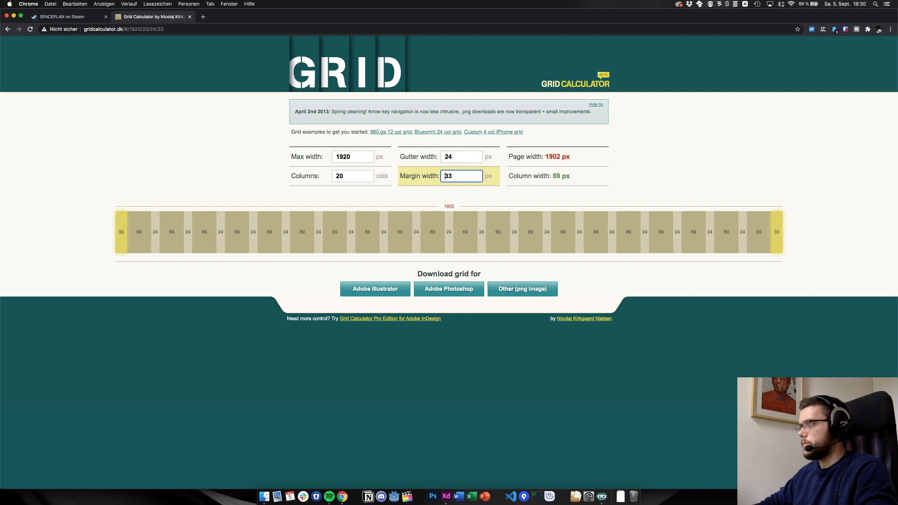
pyautogui.press('Up')
pyautogui.press('Up')
pyautogui.press('Up')
pyautogui.press('Up')
pyautogui.press('Up')
pyautogui.press('Up')
pyautogui.press('Up')
pyautogui.press('Up')
pyautogui.press('Up')
pyautogui.press('Up')
pyautogui.press('Up')
pyautogui.press('Up')
pyautogui.press('Up')
pyautogui.press('Up')
pyautogui.press('Up')
pyautogui.press('Up')
pyautogui.press('Up')
pyautogui.press('Up')
pyautogui.press('Up')
pyautogui.press('Up')
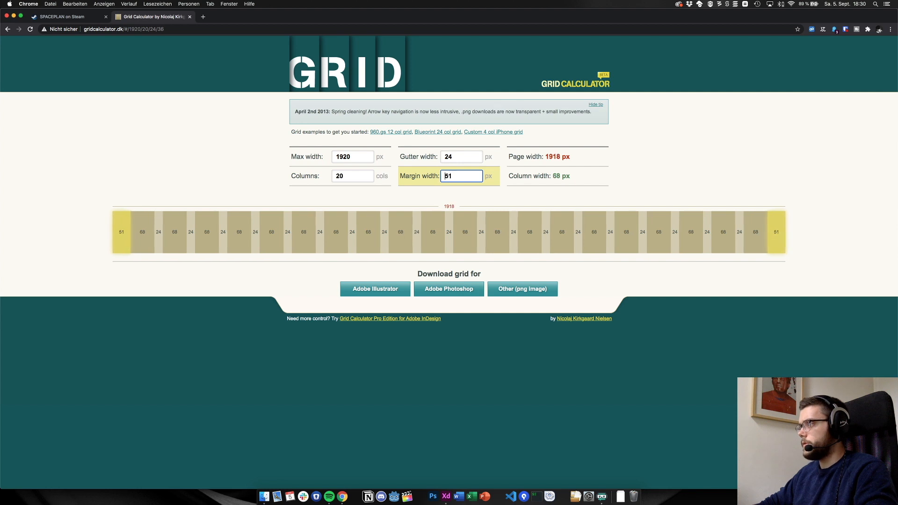
pyautogui.press('Up')
pyautogui.press('Up')
pyautogui.press('Up')
pyautogui.press('Up')
pyautogui.press('Up')
pyautogui.press('Up')
pyautogui.press('Up')
pyautogui.press('Up')
pyautogui.press('Up')
pyautogui.press('Up')
pyautogui.press('Up')
pyautogui.press('Up')
pyautogui.press('Up')
pyautogui.press('Up')
pyautogui.press('Up')
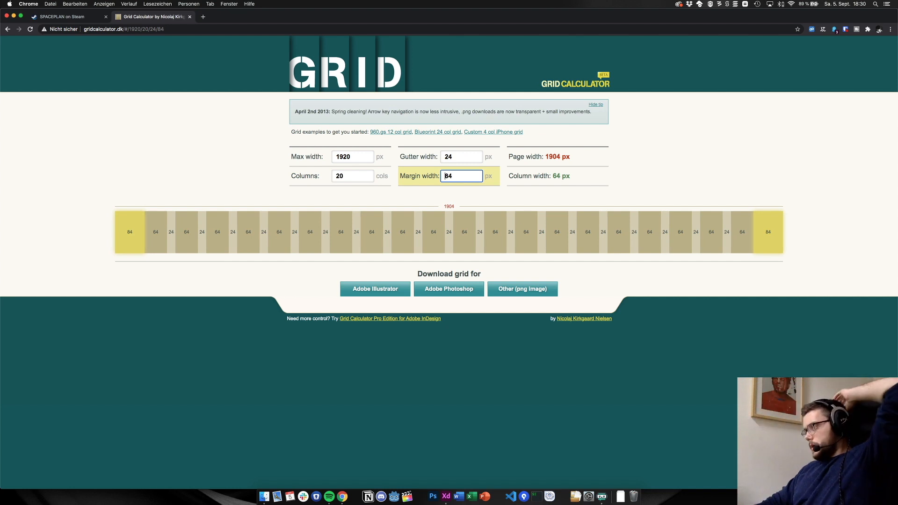
# Try narrower margins for the 20-column grid by lowering the margin width step by step to 12 px
pyautogui.press('Down')
pyautogui.press('Down')
pyautogui.press('Down')
pyautogui.press('Down')
pyautogui.press('Down')
pyautogui.press('Down')
pyautogui.press('Down')
pyautogui.press('Down')
pyautogui.press('Down')
pyautogui.press('Down')
pyautogui.press('Down')
pyautogui.press('Down')
pyautogui.press('Down')
pyautogui.press('Down')
pyautogui.press('Down')
pyautogui.press('Down')
pyautogui.press('Down')
pyautogui.press('Down')
pyautogui.press('Down')
pyautogui.press('Down')
pyautogui.press('Down')
pyautogui.press('Down')
pyautogui.press('Down')
pyautogui.press('Down')
pyautogui.press('Down')
pyautogui.press('Down')
pyautogui.press('Down')
pyautogui.press('Down')
pyautogui.press('Down')
pyautogui.press('Down')
pyautogui.press('Down')
pyautogui.press('Down')
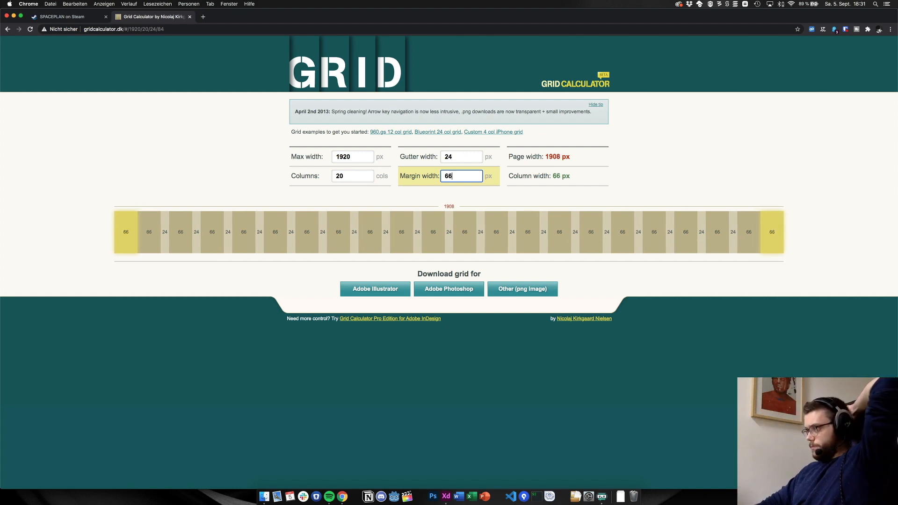
pyautogui.press('Down')
pyautogui.press('Down')
pyautogui.press('Down')
pyautogui.press('Down')
pyautogui.press('Down')
pyautogui.press('Down')
pyautogui.press('Down')
pyautogui.press('Down')
pyautogui.press('Down')
pyautogui.press('Down')
pyautogui.press('Down')
pyautogui.press('Down')
pyautogui.press('Down')
pyautogui.press('Down')
pyautogui.press('Down')
pyautogui.press('Down')
pyautogui.press('Down')
pyautogui.press('Down')
pyautogui.press('Down')
pyautogui.press('Down')
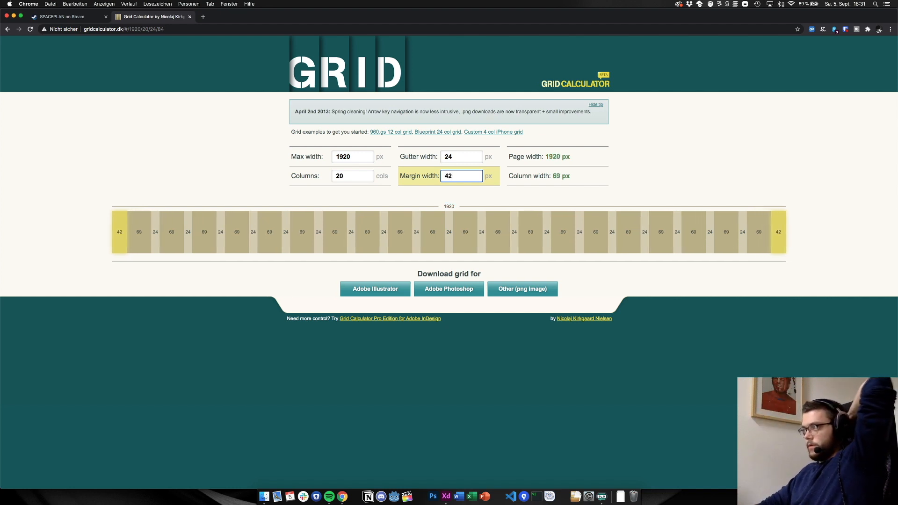
pyautogui.press('Down')
pyautogui.press('Down')
pyautogui.press('Down')
pyautogui.press('Down')
pyautogui.press('Down')
pyautogui.press('Down')
pyautogui.press('Down')
pyautogui.press('Down')
pyautogui.press('Down')
pyautogui.press('Down')
pyautogui.press('Down')
pyautogui.press('Down')
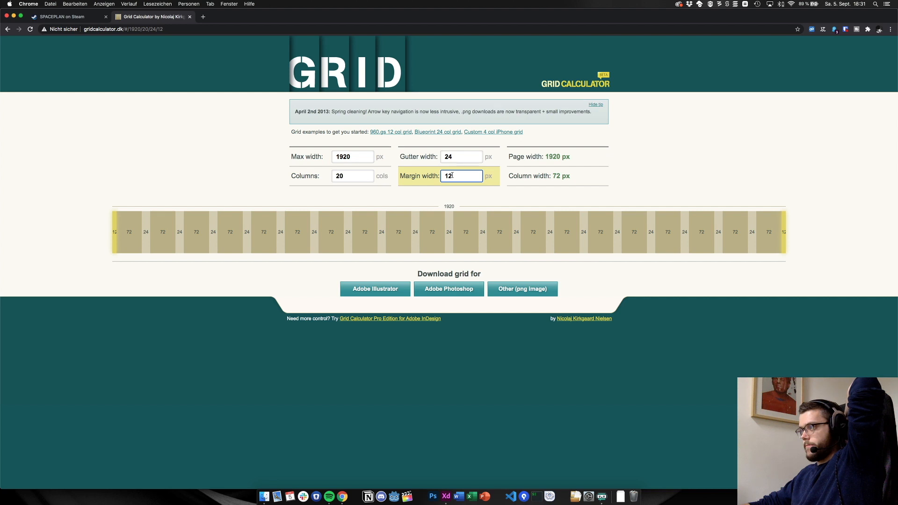
# Set the margin width to 24 px and compare grids with 19, 20 and 21 columns
pyautogui.moveTo(451, 175); pyautogui.dragTo(440, 176)
pyautogui.write('24')
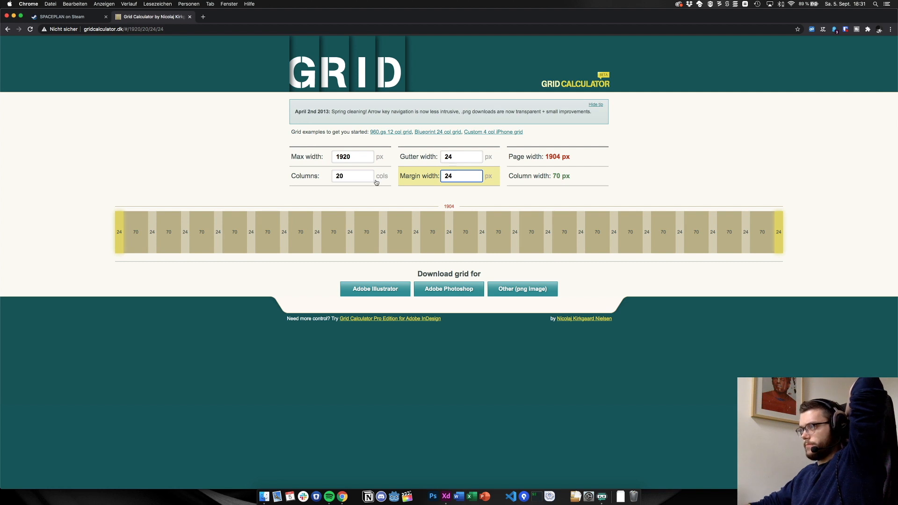
pyautogui.click(346, 176)
pyautogui.press('Up')
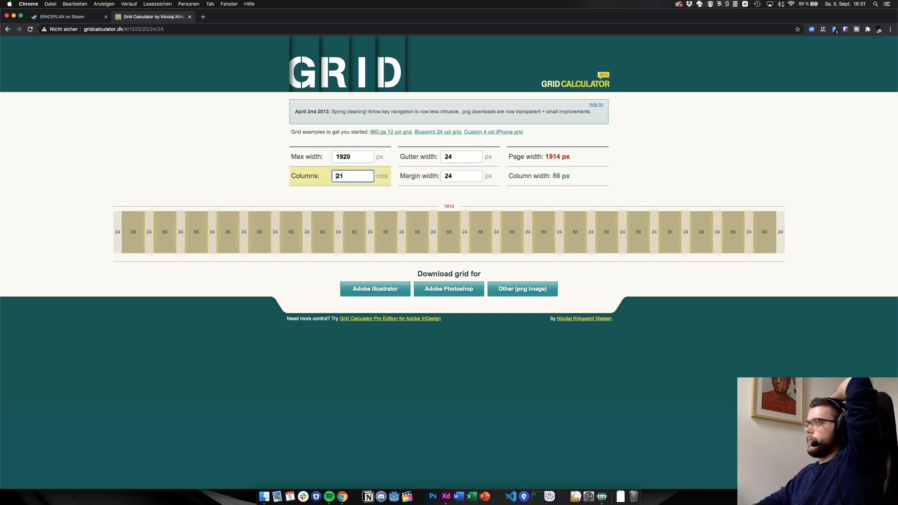
pyautogui.press('Down')
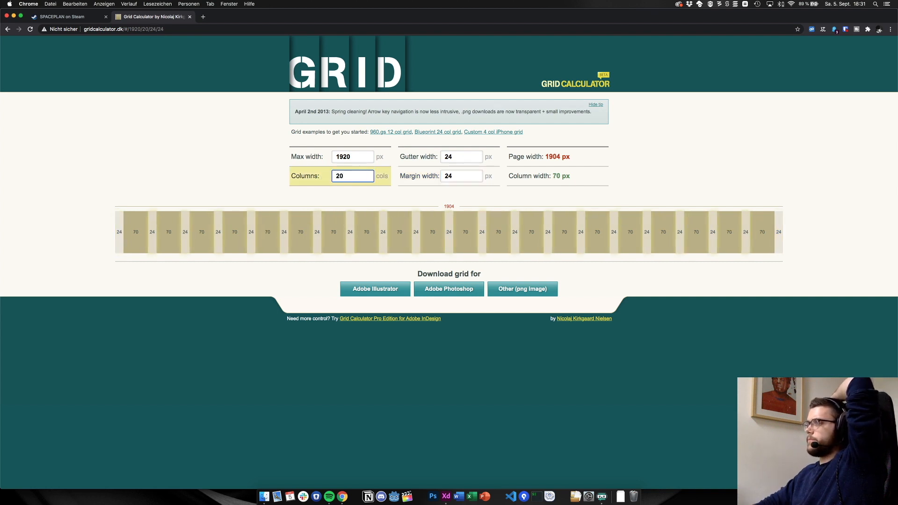
pyautogui.press('Down')
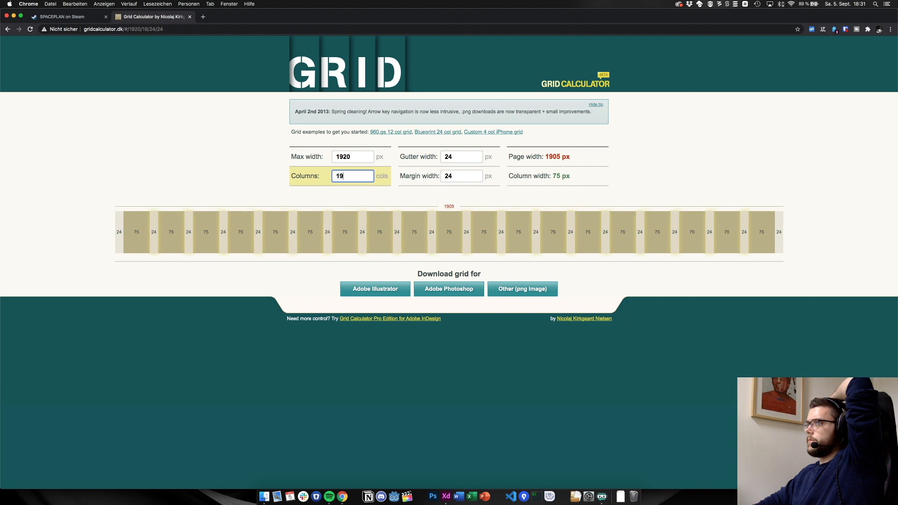
pyautogui.press('Up')
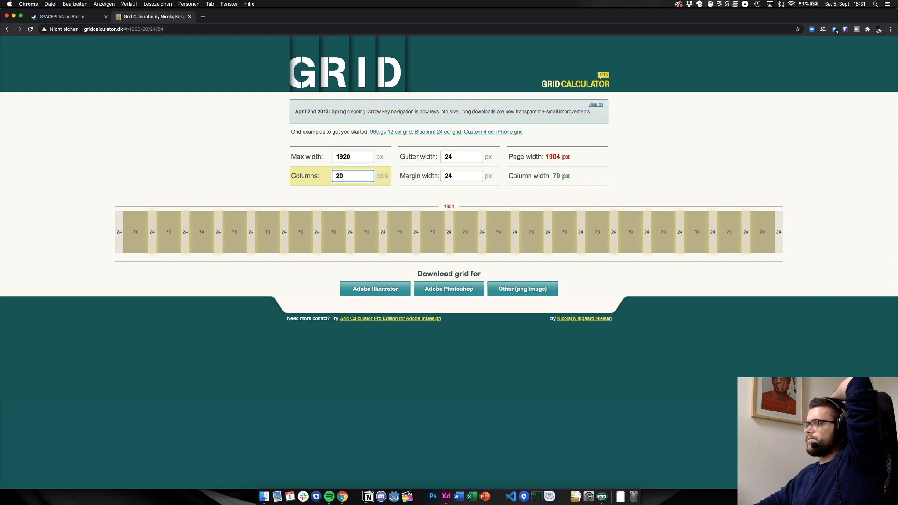
# Try fewer columns with the 24 px margin by lowering the column count step by step to 8
pyautogui.press('Down')
pyautogui.press('Down')
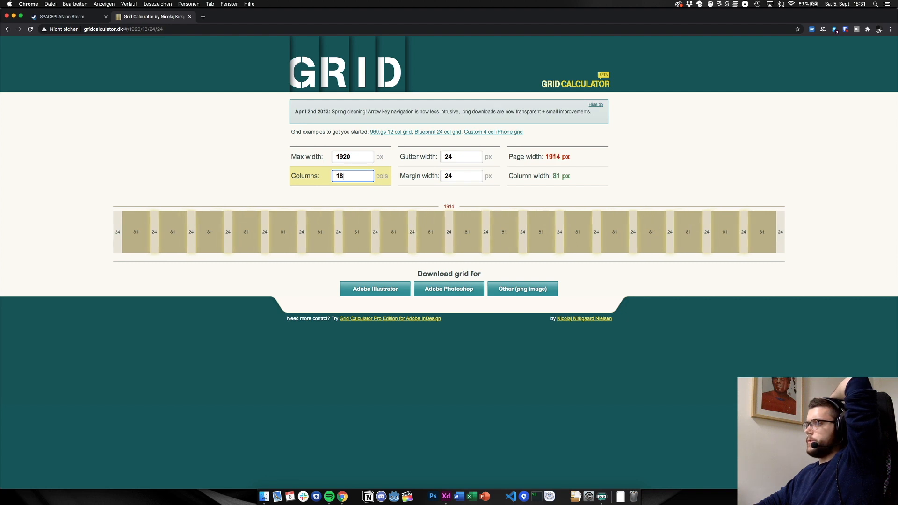
pyautogui.press('Down')
pyautogui.press('Down')
pyautogui.press('Down')
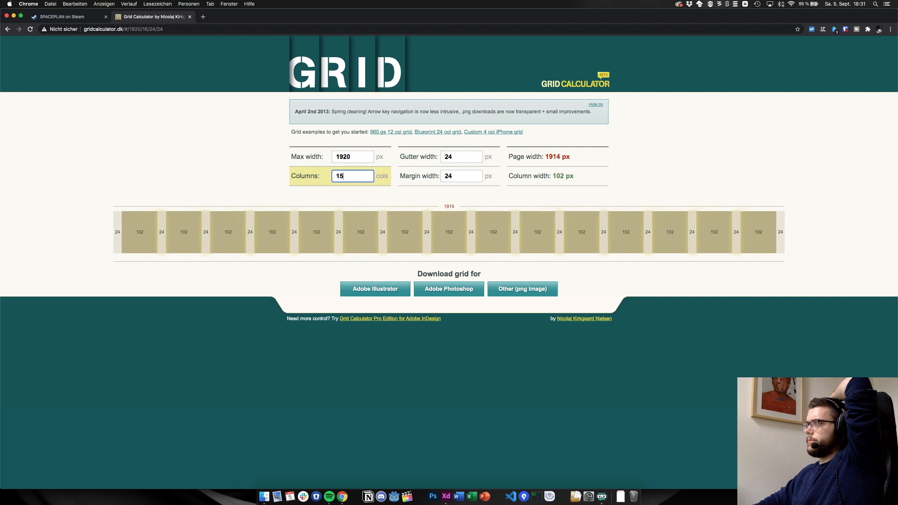
pyautogui.press('Down')
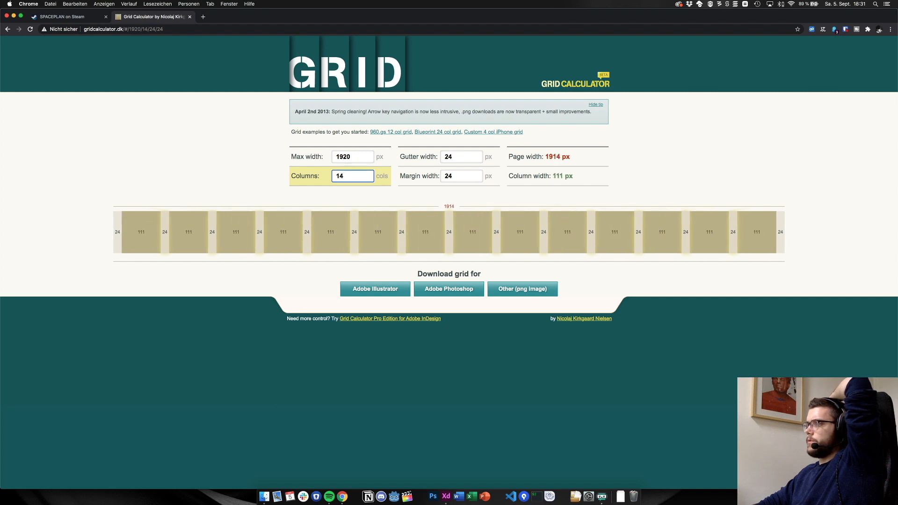
pyautogui.press('Up')
pyautogui.press('Down')
pyautogui.press('Down')
pyautogui.press('Down')
pyautogui.press('Down')
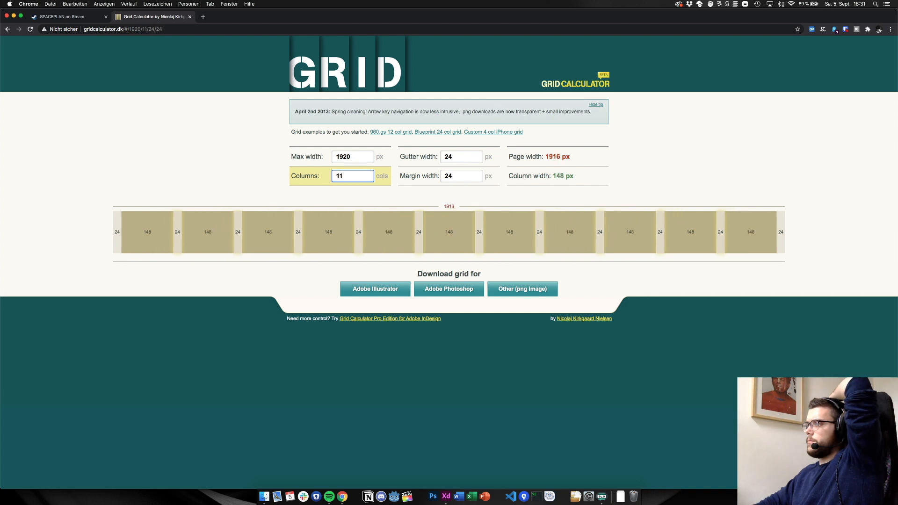
pyautogui.press('Down')
pyautogui.press('Down')
pyautogui.press('Down')
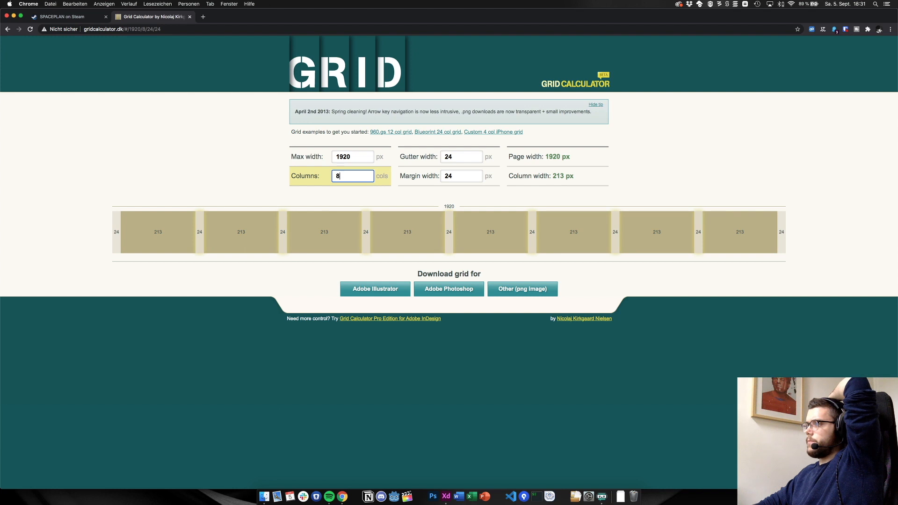
pyautogui.press('Down')
# Raise the column count step by step to 24, keeping the 24 px gutters and margins
pyautogui.press('Up')
pyautogui.press('Up')
pyautogui.press('Up')
pyautogui.press('Up')
pyautogui.press('Up')
pyautogui.press('Up')
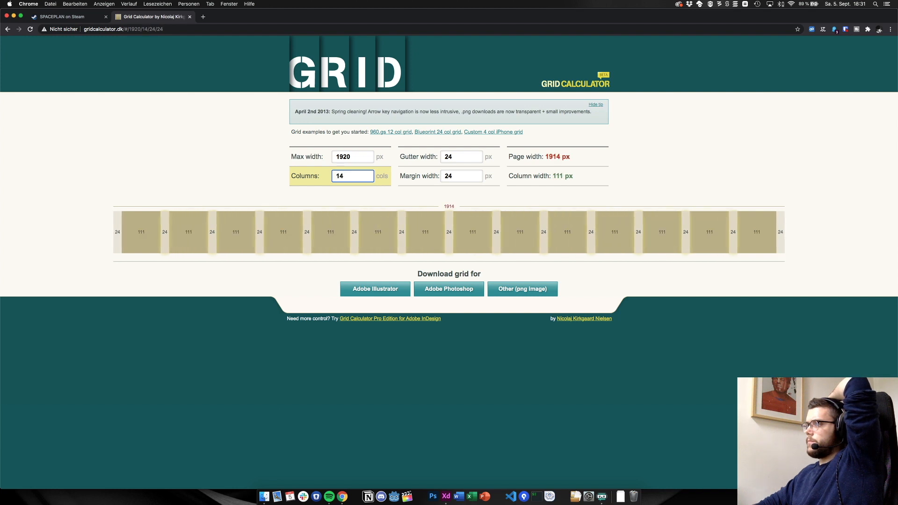
pyautogui.press('Up')
pyautogui.press('Up')
pyautogui.press('Up')
pyautogui.press('Up')
pyautogui.press('Up')
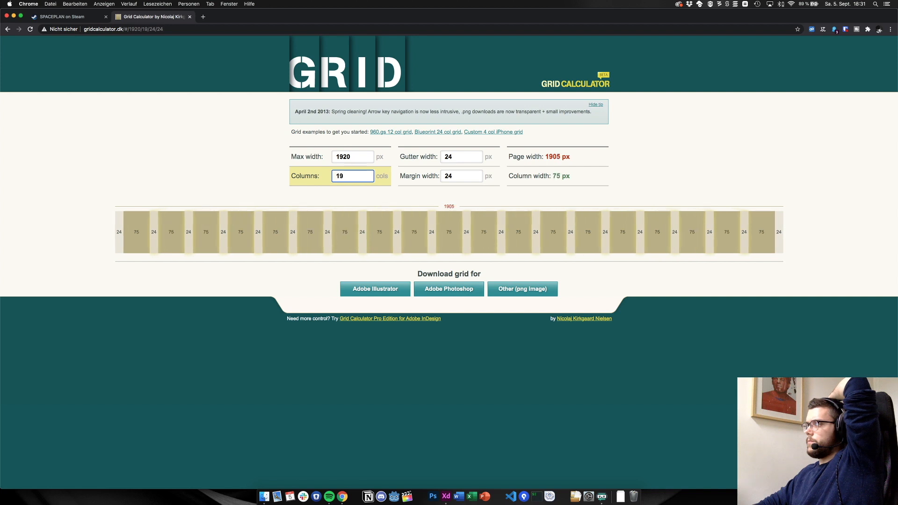
pyautogui.press('Up')
pyautogui.press('Up')
pyautogui.press('Up')
pyautogui.press('Up')
pyautogui.press('Up')
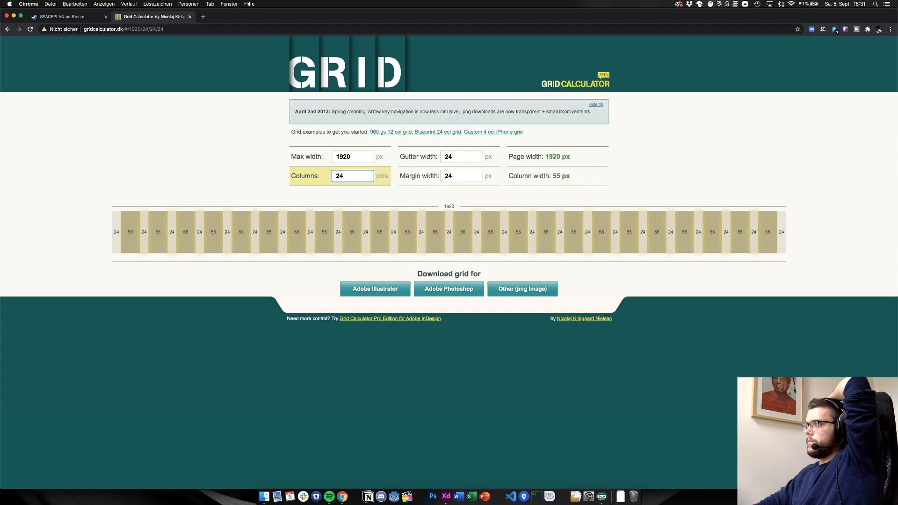
# Try a narrower grid by lowering the maximum width step by step to 1910 px
pyautogui.click(352, 158)
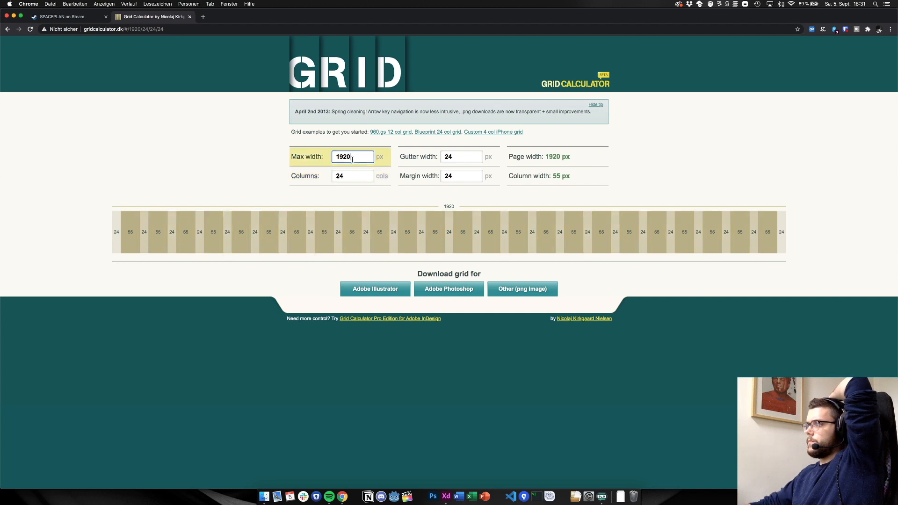
pyautogui.press('Down')
pyautogui.press('Down')
pyautogui.press('Down')
pyautogui.press('Down')
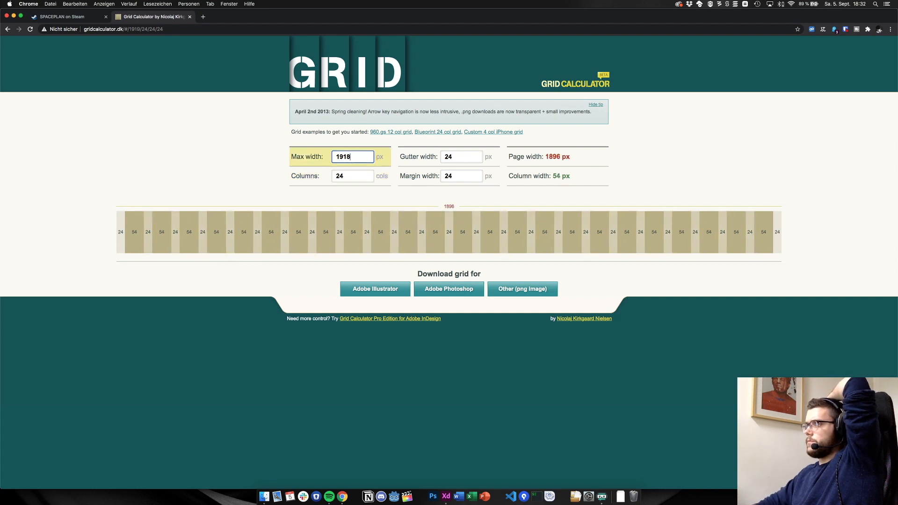
pyautogui.press('Down')
pyautogui.press('Down')
pyautogui.press('Down')
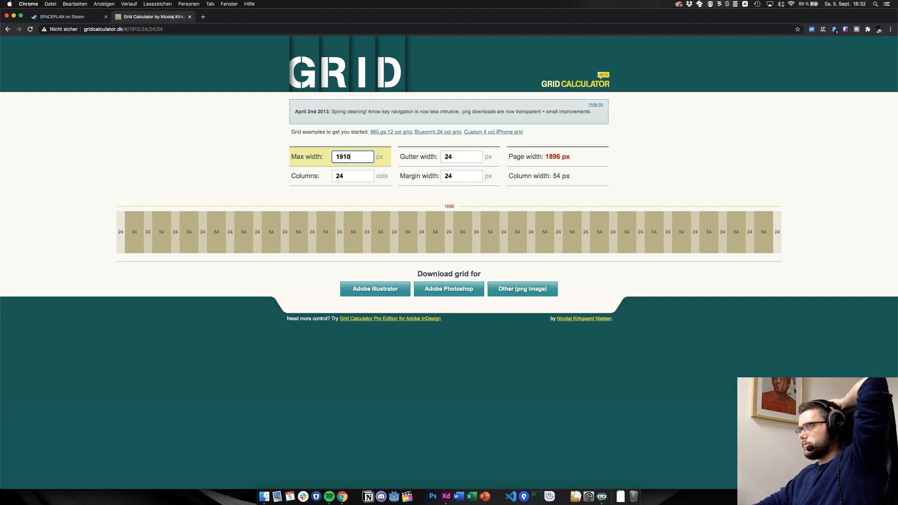
# Raise the maximum width of the 24-column grid step by step to 1944 px
pyautogui.press('Up')
pyautogui.press('Up')
pyautogui.press('Up')
pyautogui.press('Up')
pyautogui.press('Up')
pyautogui.press('Up')
pyautogui.press('Up')
pyautogui.press('Up')
pyautogui.press('Up')
pyautogui.press('Up')
pyautogui.press('Up')
pyautogui.press('Up')
pyautogui.press('Up')
pyautogui.press('Up')
pyautogui.press('Up')
pyautogui.press('Up')
pyautogui.press('Up')
pyautogui.press('Up')
pyautogui.press('Up')
pyautogui.press('Up')
pyautogui.press('Up')
pyautogui.press('Up')
pyautogui.press('Up')
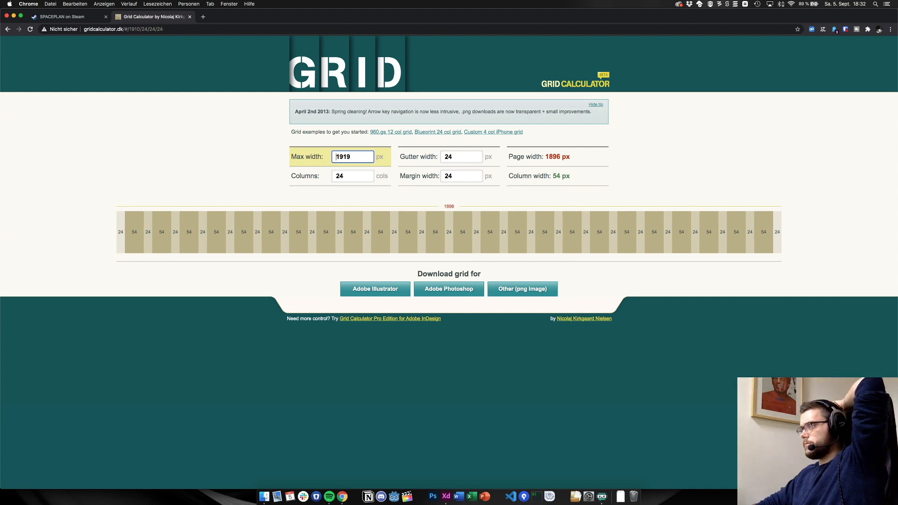
pyautogui.press('Up')
pyautogui.press('Up')
pyautogui.press('Up')
pyautogui.press('Up')
pyautogui.press('Up')
pyautogui.press('Up')
pyautogui.press('Up')
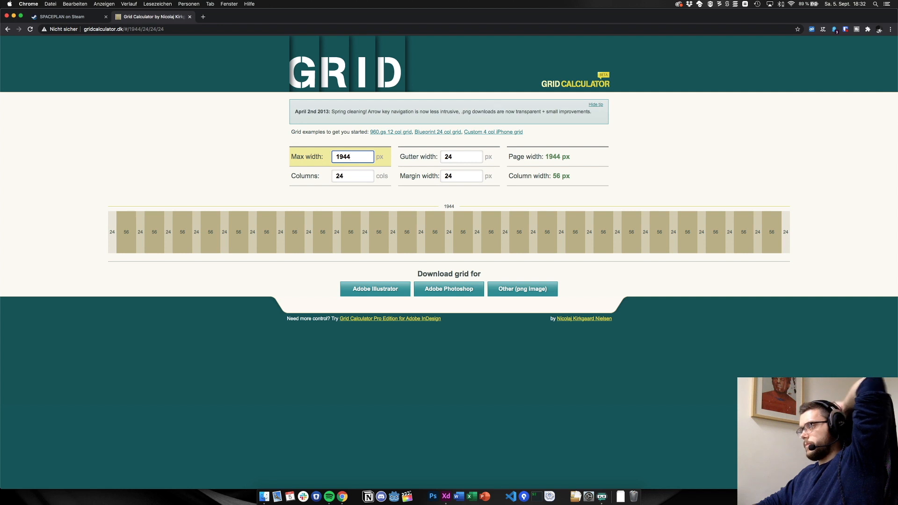
pyautogui.click(266, 173)
# Switch to Adobe XD and change the dashboard artboard's grid type from square grid to column layout
pyautogui.press('super+Tab')
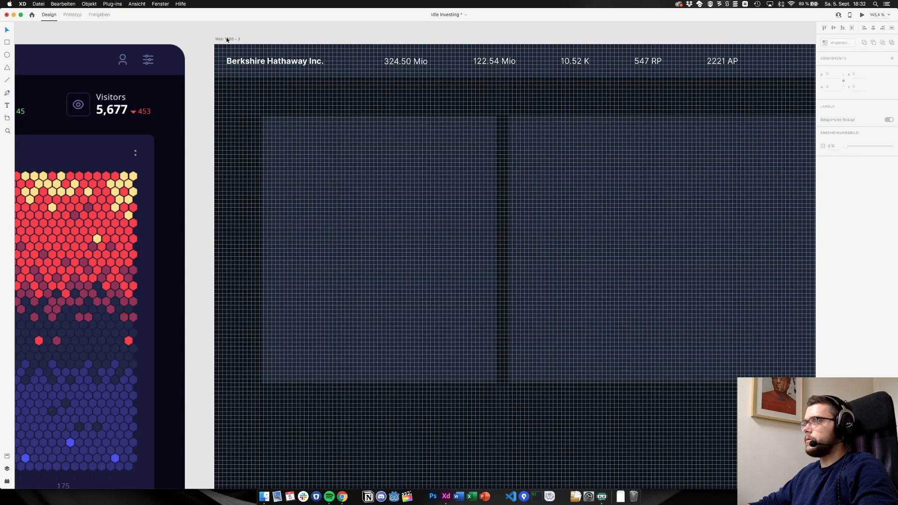
pyautogui.click(227, 40)
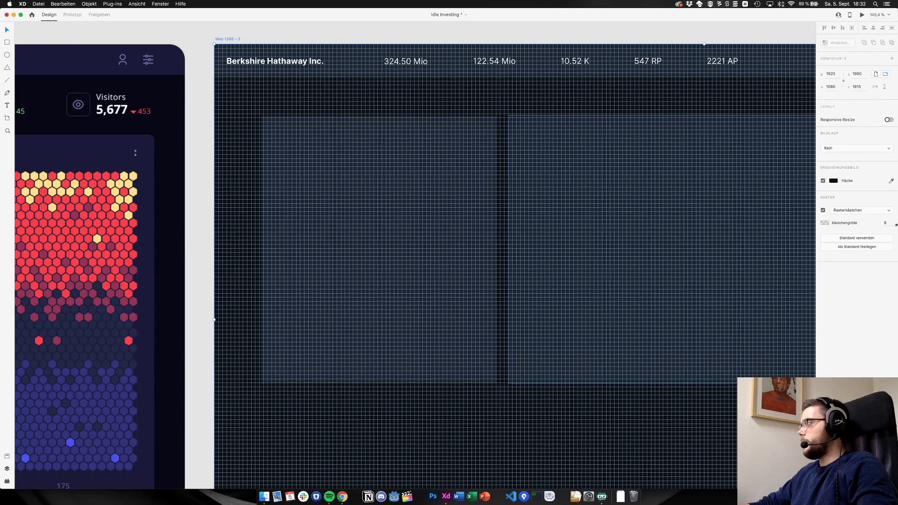
pyautogui.click(888, 210)
pyautogui.click(884, 205)
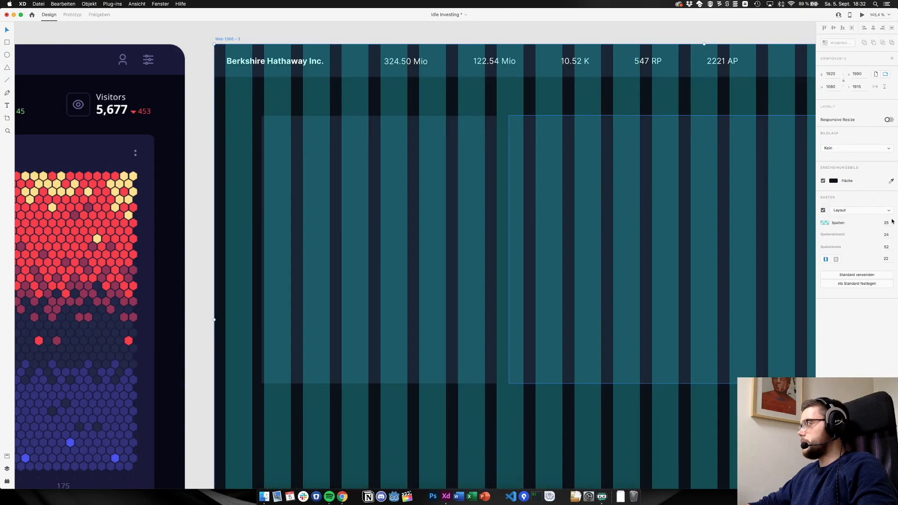
# Set the artboard's layout grid to 24 columns, keeping the 24 px gutter
pyautogui.click(886, 223)
pyautogui.write('24')
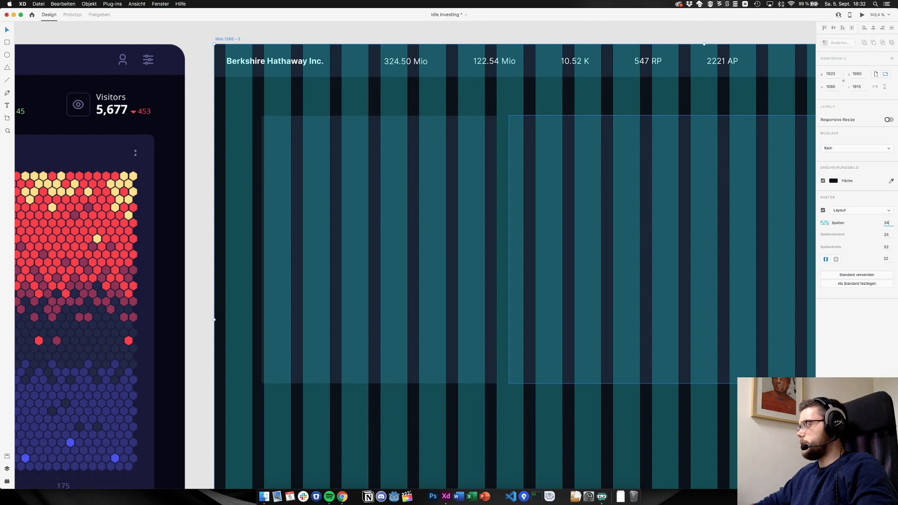
pyautogui.press('Tab')
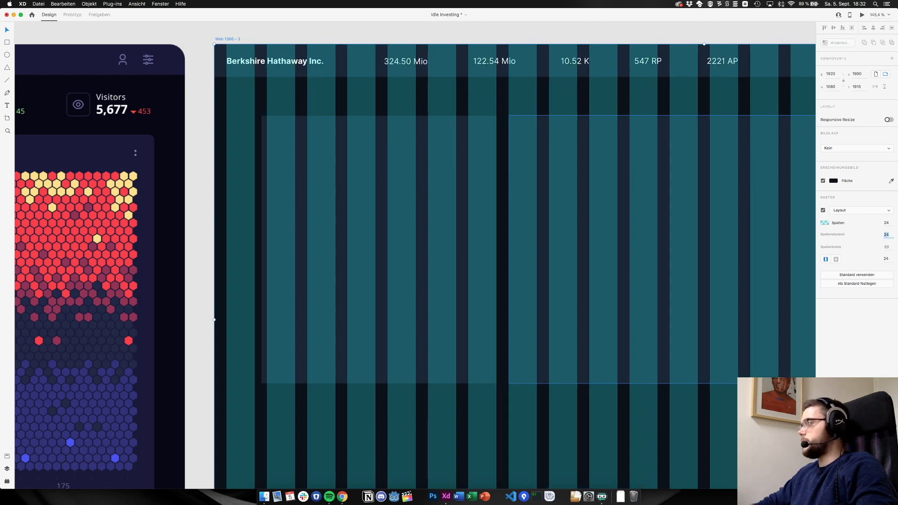
pyautogui.press('Tab')
pyautogui.press('Tab')
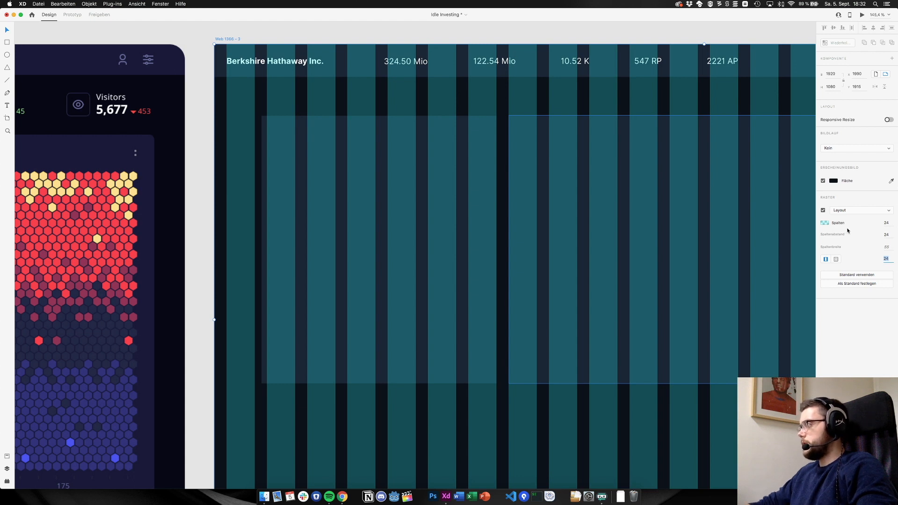
# Give the layout grid separate margins for each side and try a left margin of 25 px
pyautogui.click(837, 258)
pyautogui.click(865, 260)
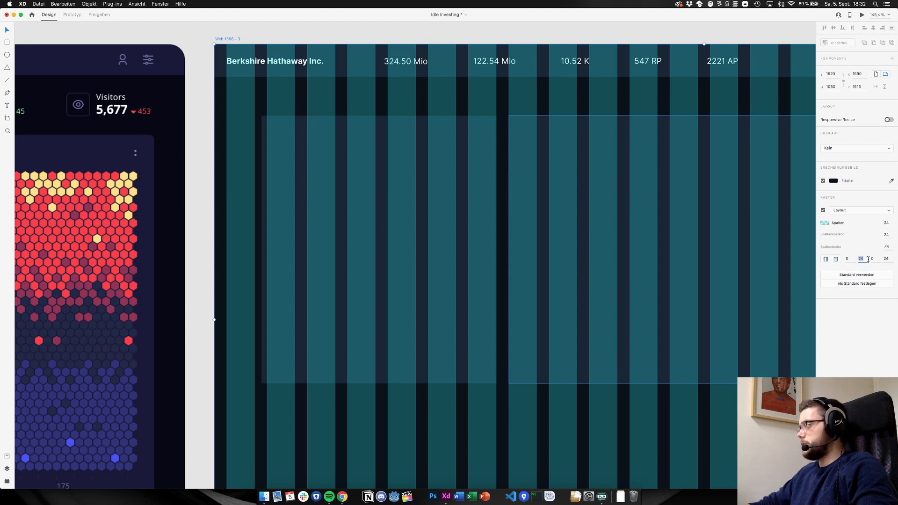
pyautogui.click(891, 258)
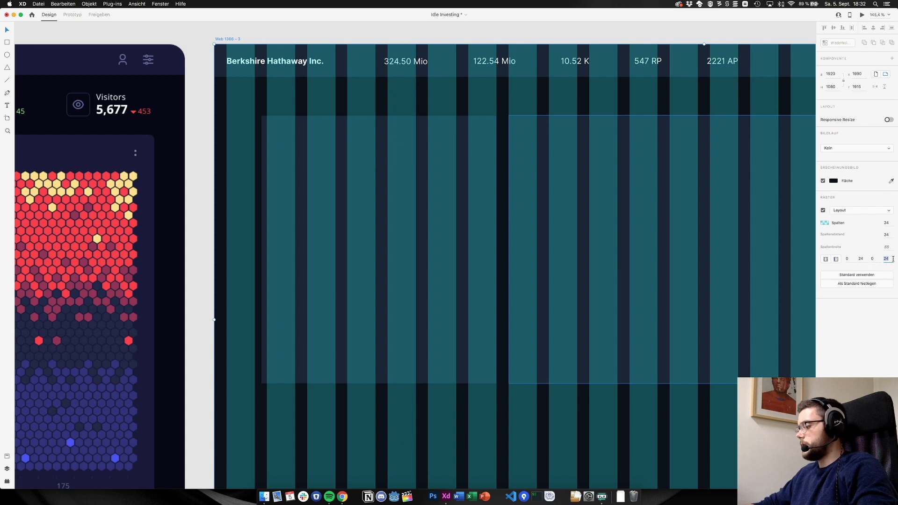
pyautogui.press('Up')
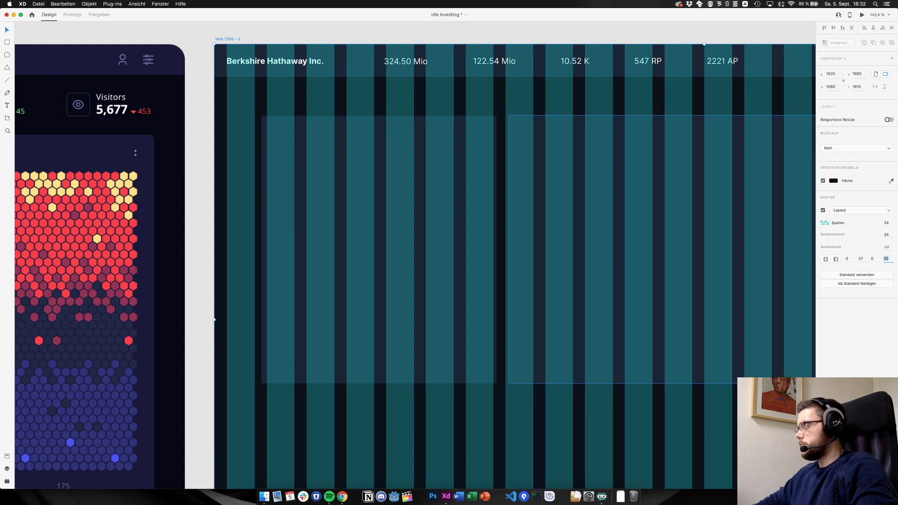
# Recheck the grid calculator in Chrome, try a 56 px left margin on the XD layout grid, and set it to 72 px
pyautogui.press('super+Tab')
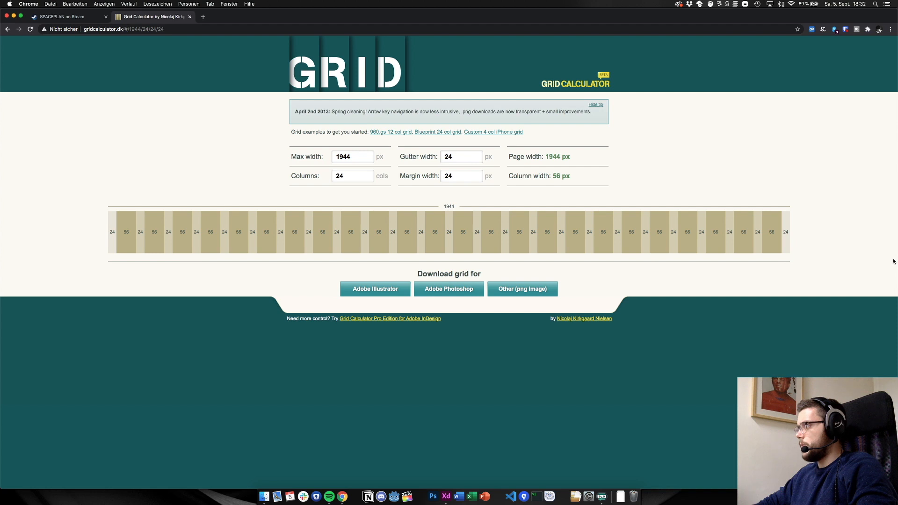
pyautogui.press('super+Tab')
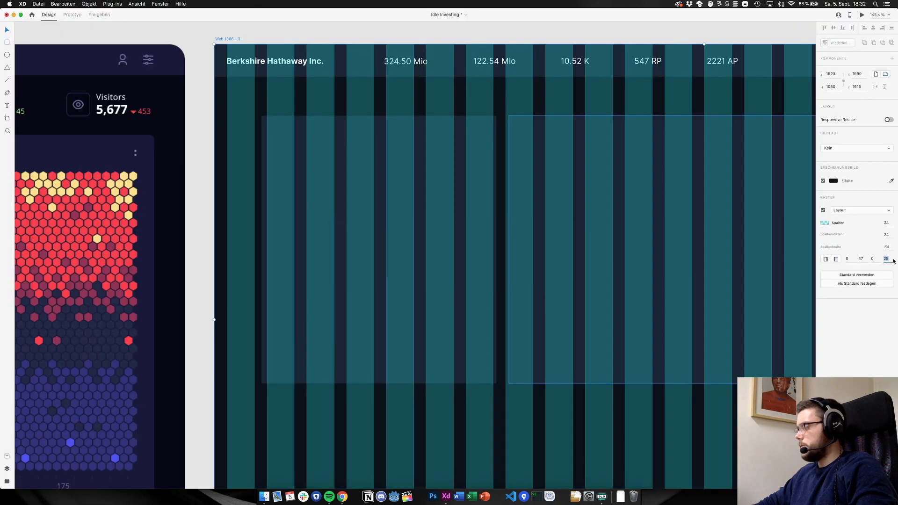
pyautogui.write('56')
pyautogui.press('Return')
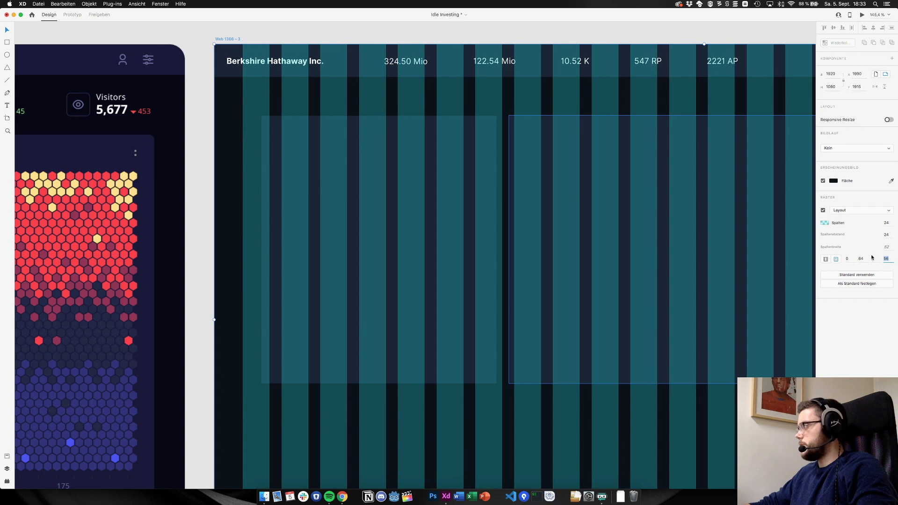
pyautogui.write('72')
pyautogui.press('Tab')
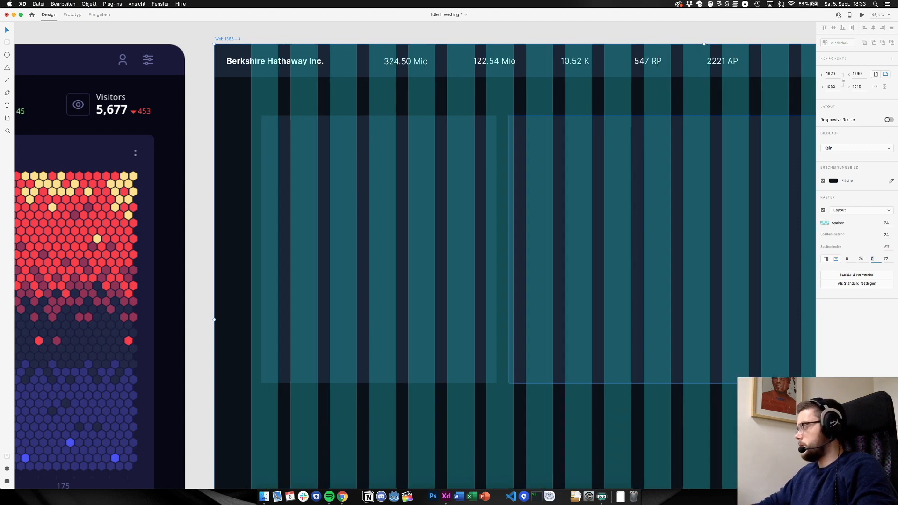
# Try a 56 px left margin with a 24 px right margin on the layout grid, and set the left margin to 24 px
pyautogui.press('Tab')
pyautogui.write('56')
pyautogui.press('Return')
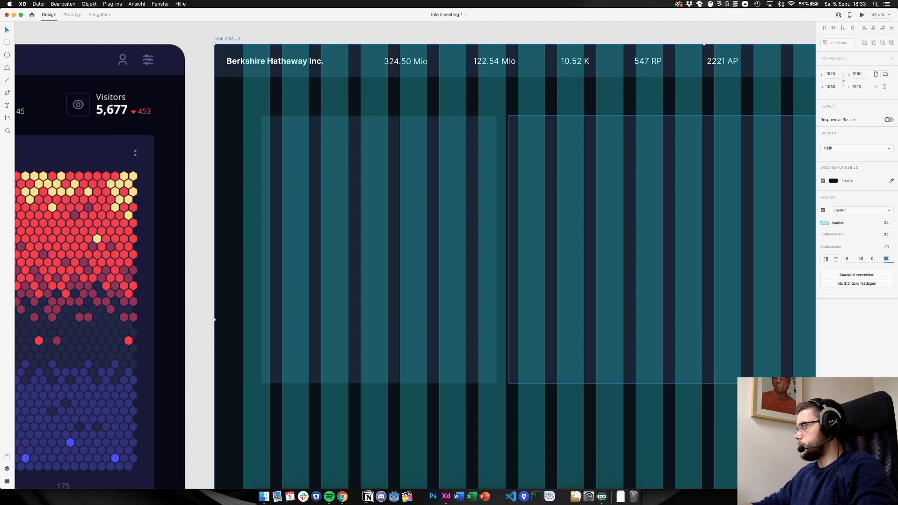
pyautogui.click(860, 259)
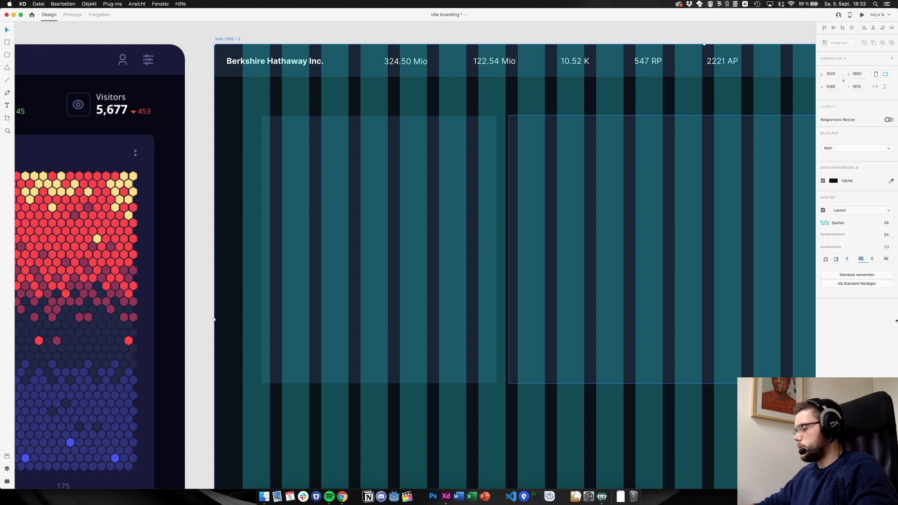
pyautogui.write('24')
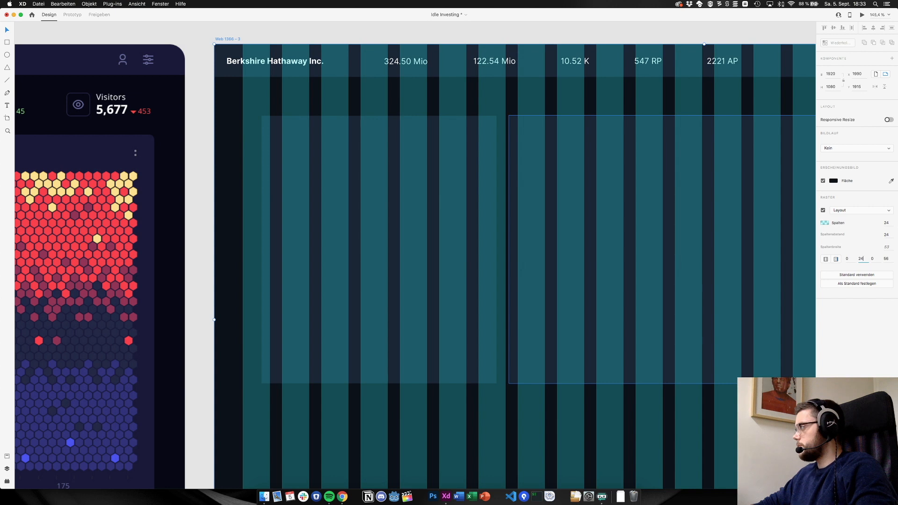
pyautogui.click(886, 259)
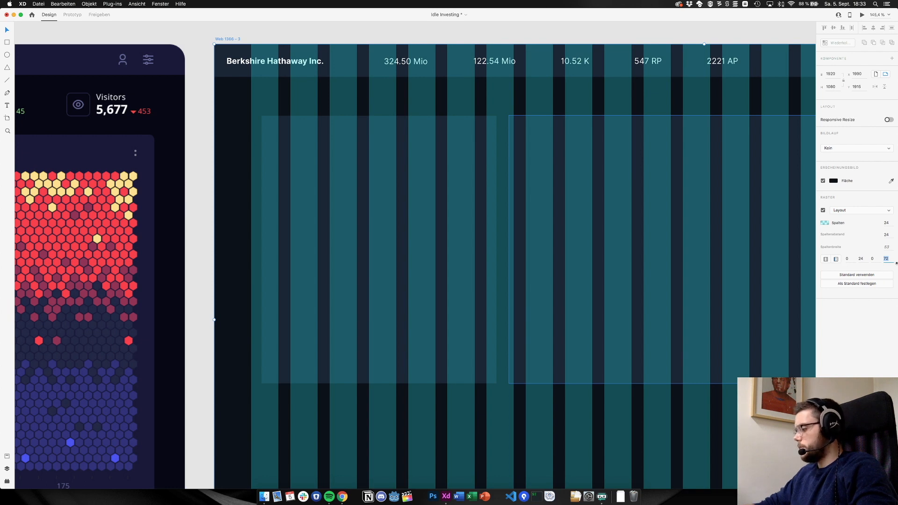
pyautogui.write('2')
pyautogui.press('Return')
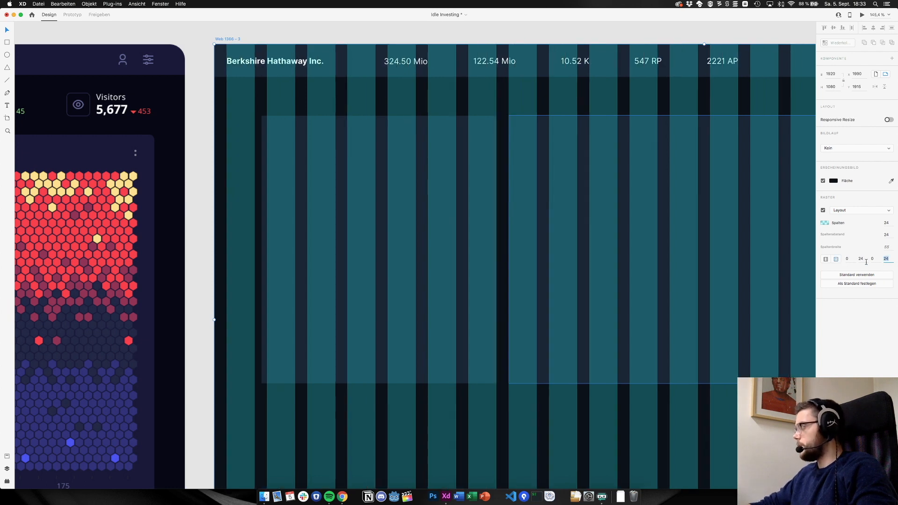
# Try a 56 px right margin, return the left margin to 24 px, and enter 56 px for the right margin again
pyautogui.click(862, 259)
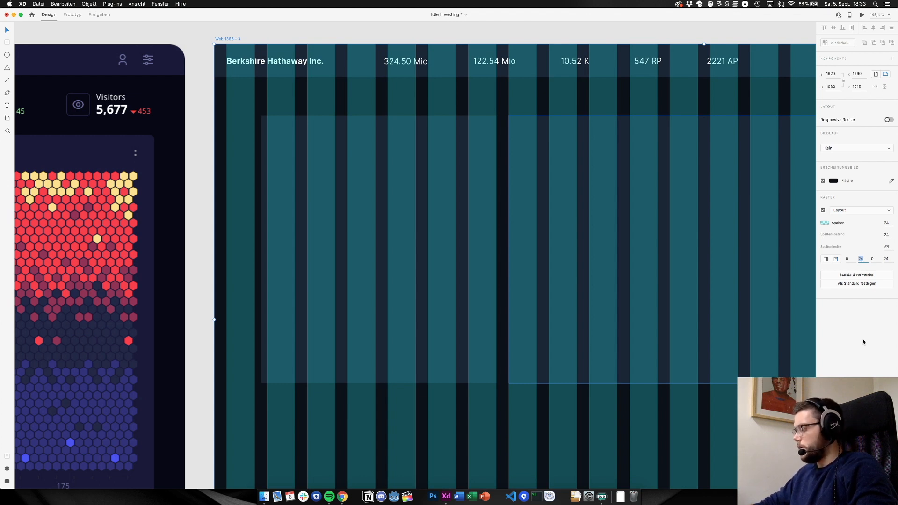
pyautogui.write('56')
pyautogui.press('Return')
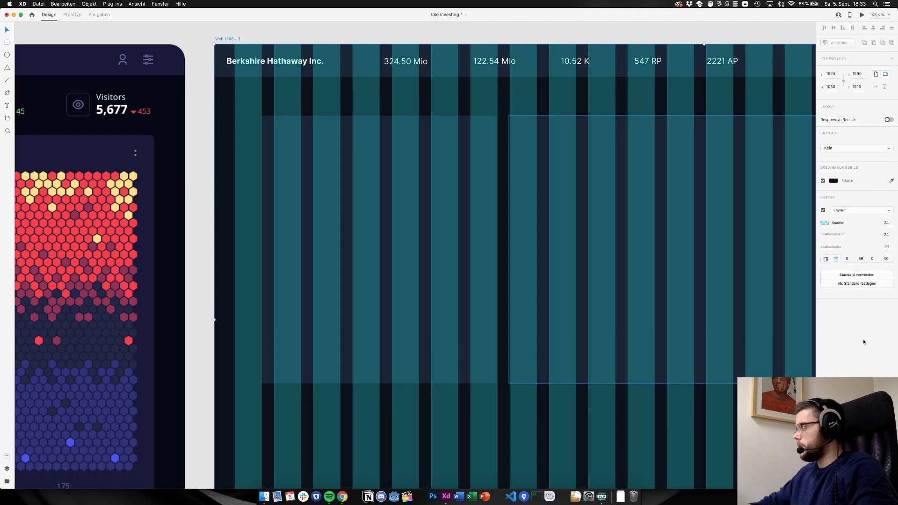
pyautogui.click(885, 259)
pyautogui.write('24')
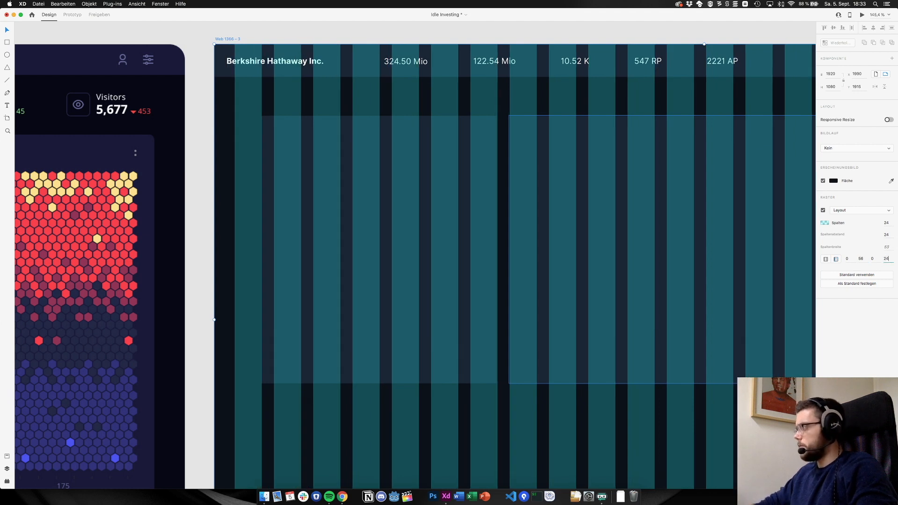
pyautogui.press('Return')
pyautogui.click(861, 259)
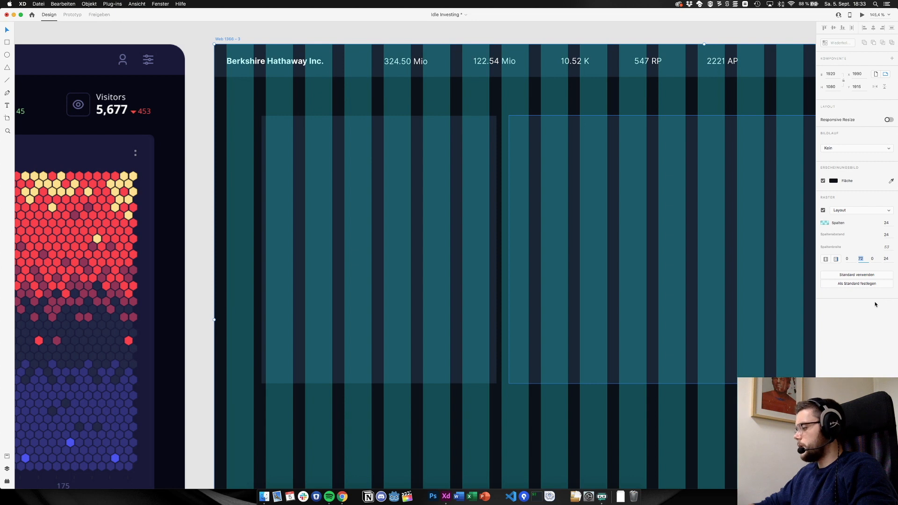
pyautogui.write('56')
pyautogui.press('Return')
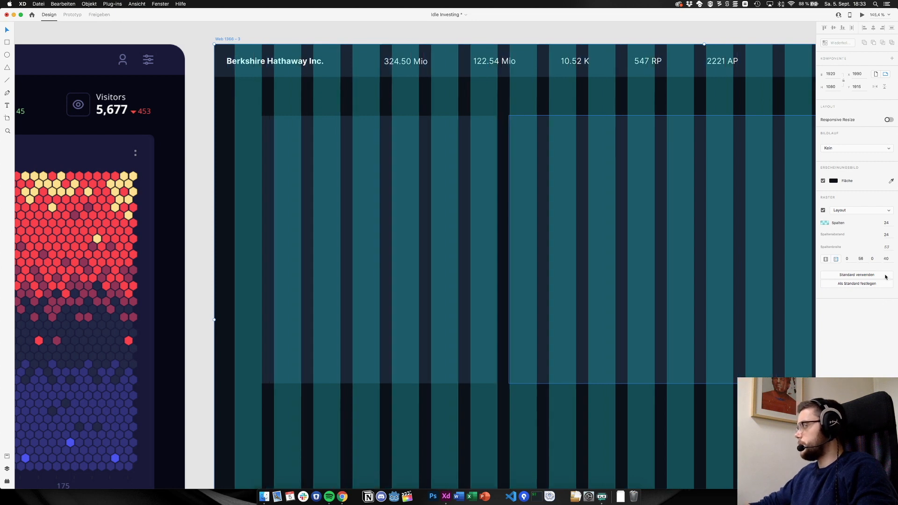
# Set the layout grid's left margin to 24 px and its right margin to 48 px
pyautogui.click(887, 259)
pyautogui.write('24')
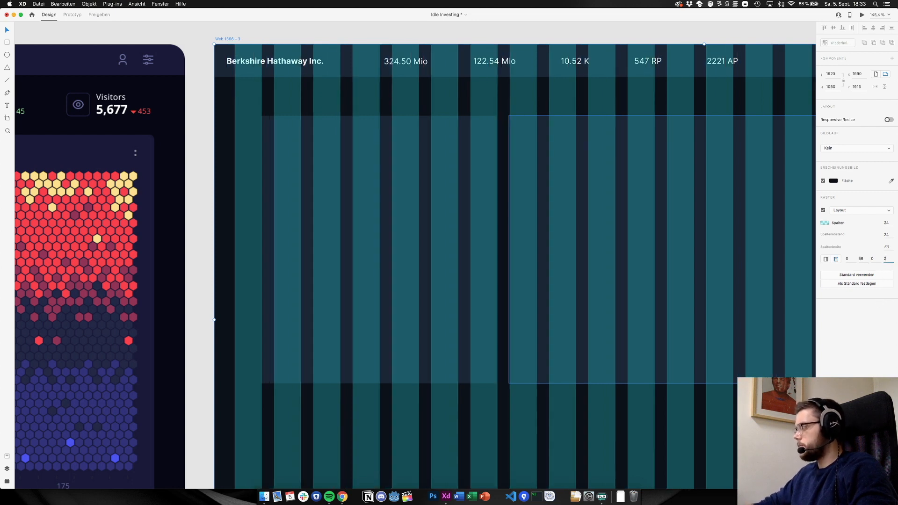
pyautogui.click(861, 259)
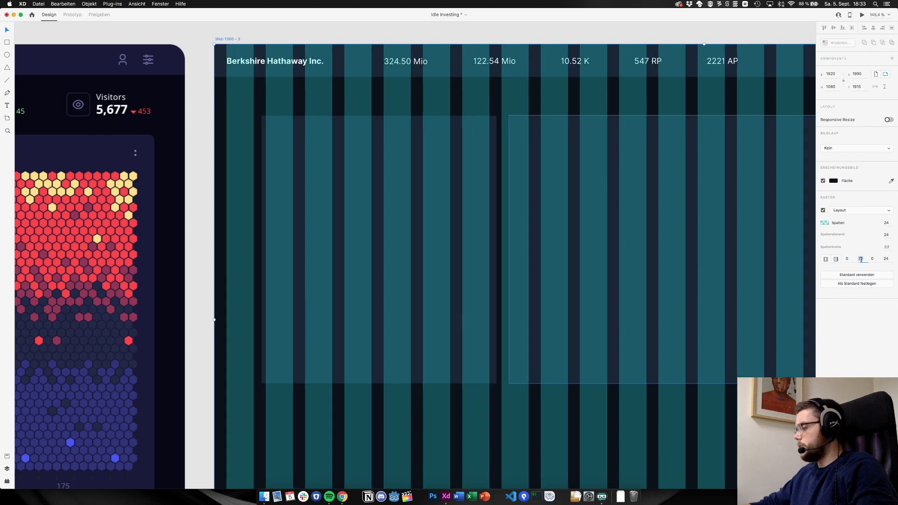
pyautogui.write('48')
pyautogui.press('Tab')
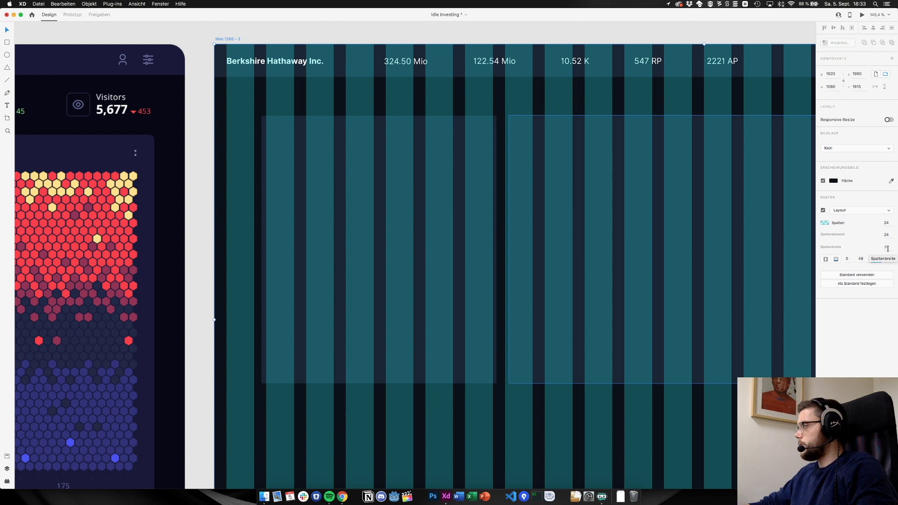
# Try a 32 px right margin on the layout grid and return the left margin to 24 px
pyautogui.click(860, 259)
pyautogui.write('32')
pyautogui.press('Tab')
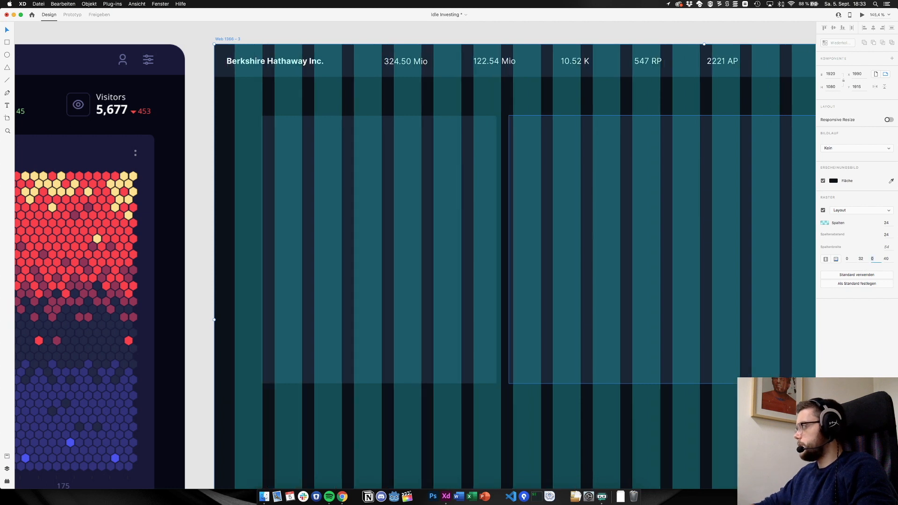
pyautogui.click(885, 258)
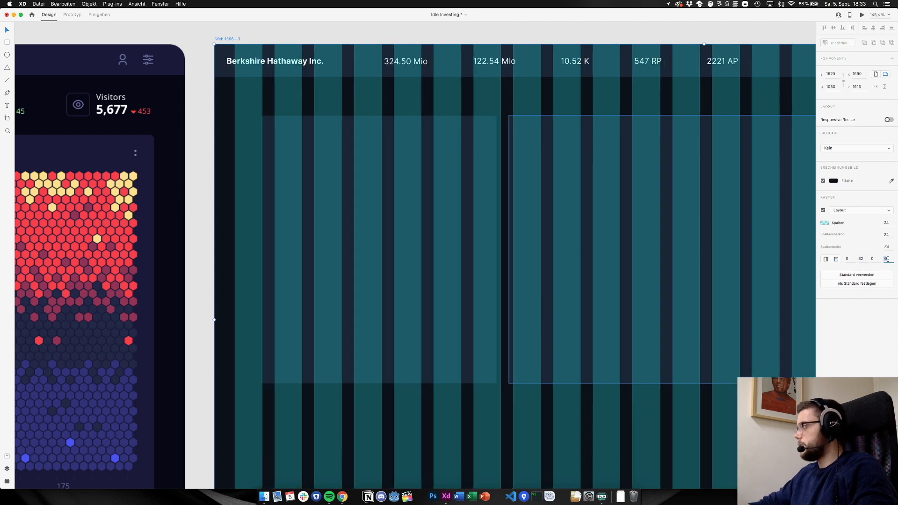
pyautogui.write('24')
pyautogui.press('Return')
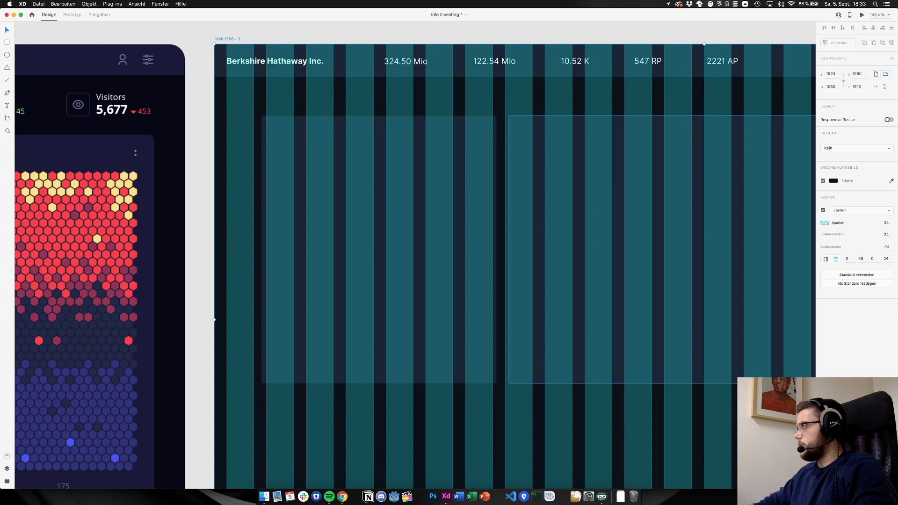
# Set the layout grid's right margin to 42 px and check the columns across the whole dashboard artboard
pyautogui.click(861, 259)
pyautogui.write('42')
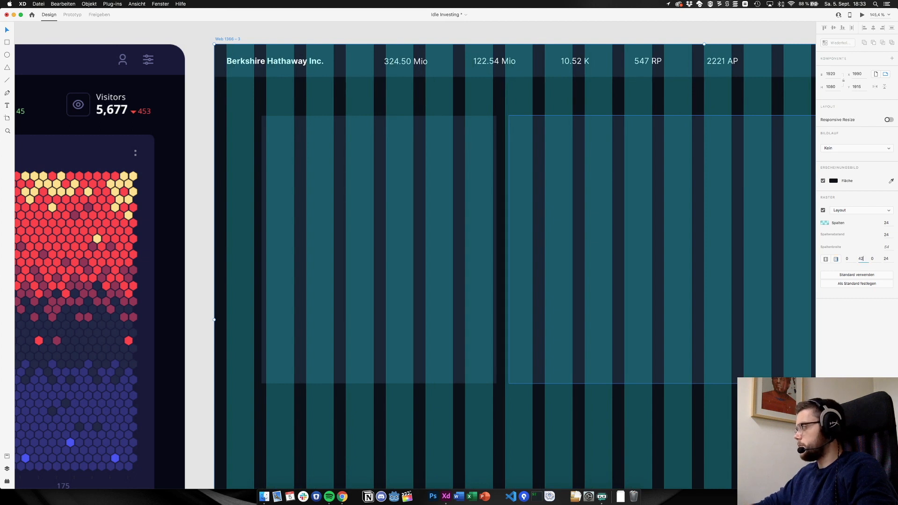
pyautogui.press('Tab')
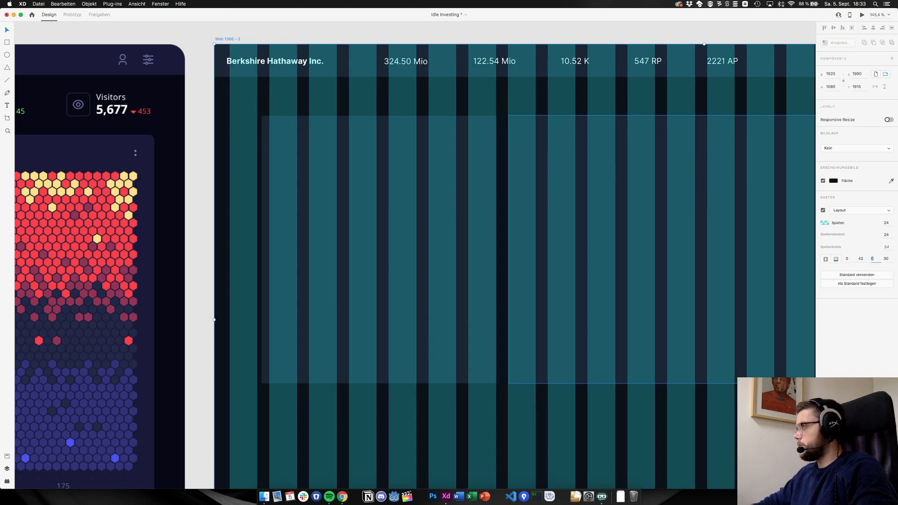
pyautogui.click(250, 35)
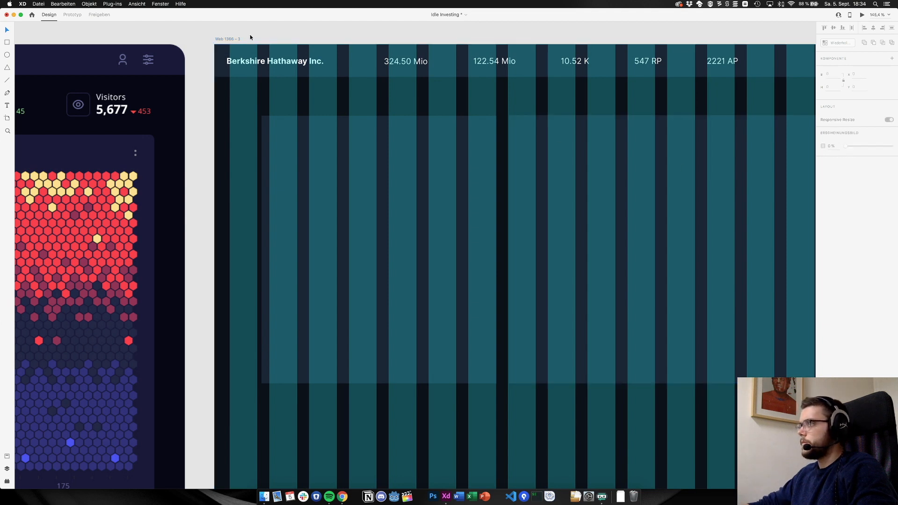
pyautogui.click(236, 38)
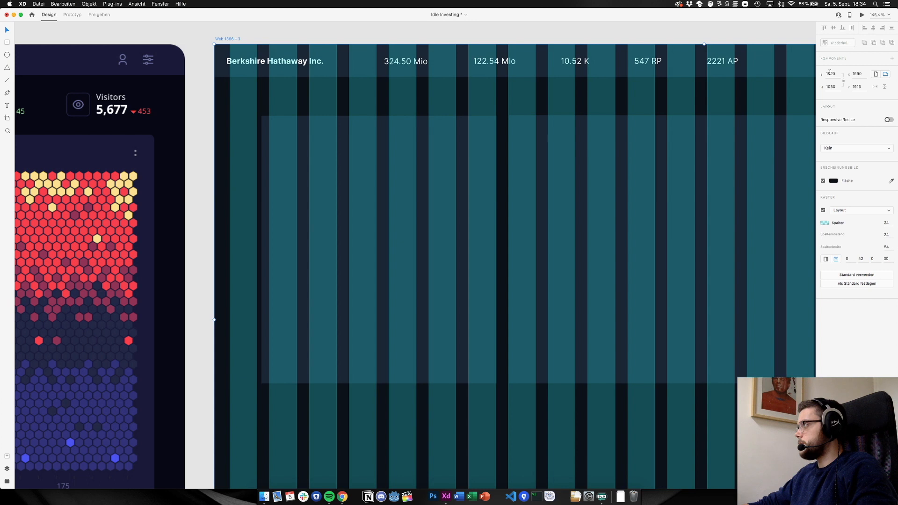
pyautogui.hscroll(5, 629, 100)
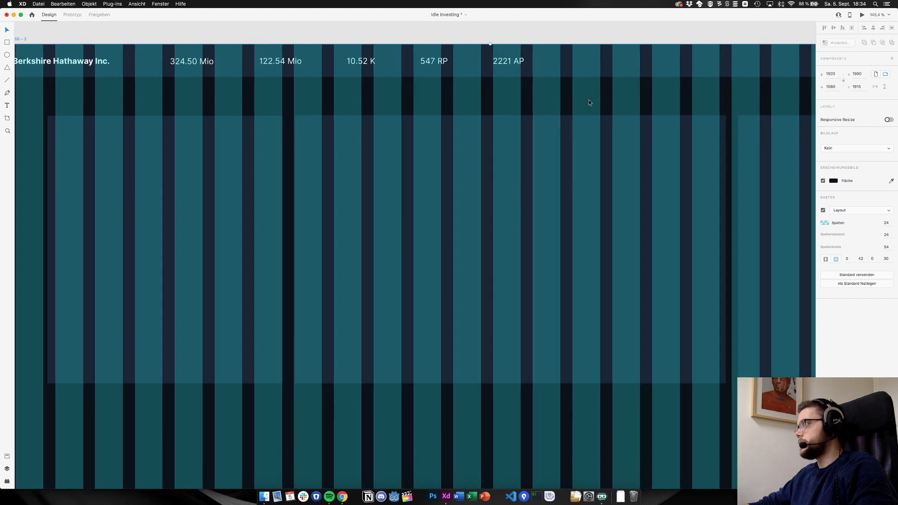
pyautogui.scroll(-2, 588, 99)
pyautogui.scroll(-3, 589, 102)
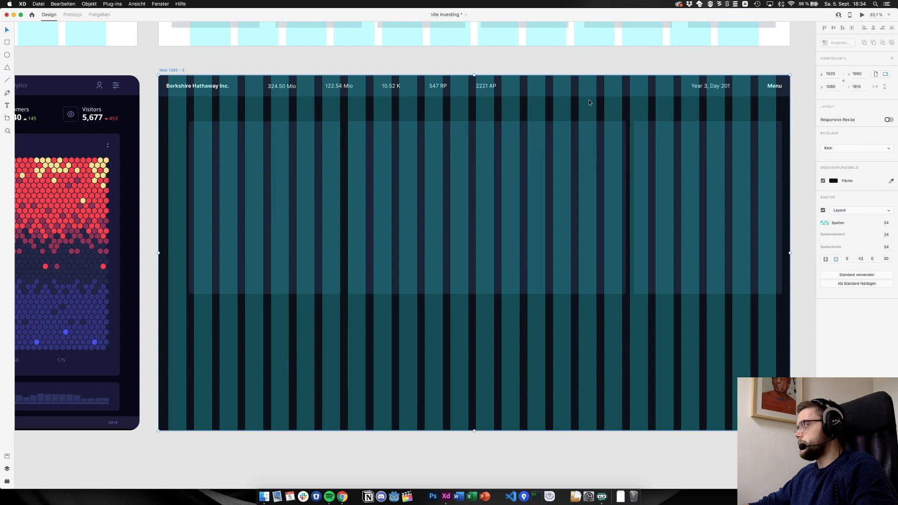
# Switch to the grid calculator in Chrome and reduce its maximum width to 1919 px
pyautogui.press('super+Tab')
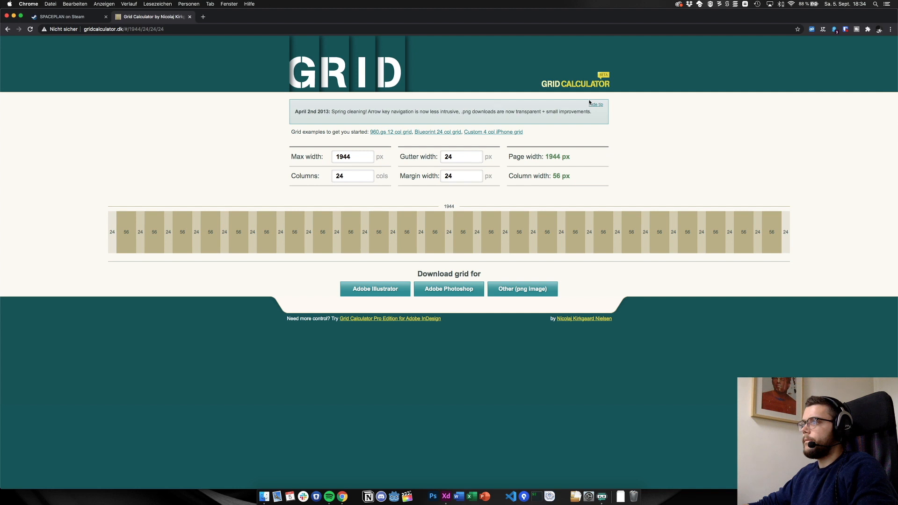
pyautogui.press('super+Tab')
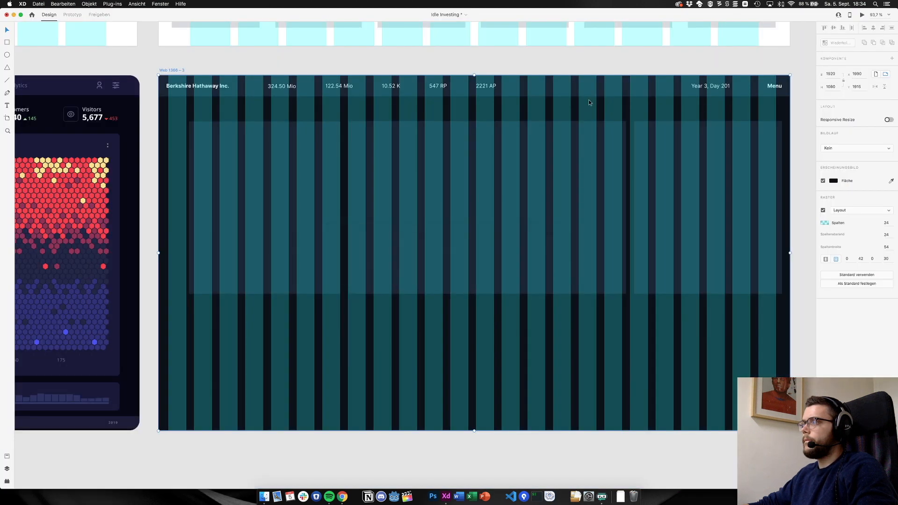
pyautogui.press('super+Tab')
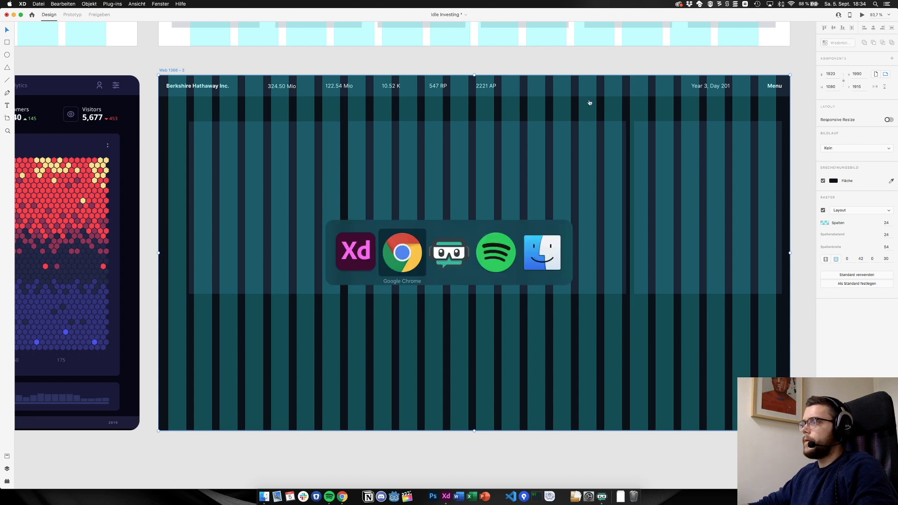
pyautogui.click(361, 157)
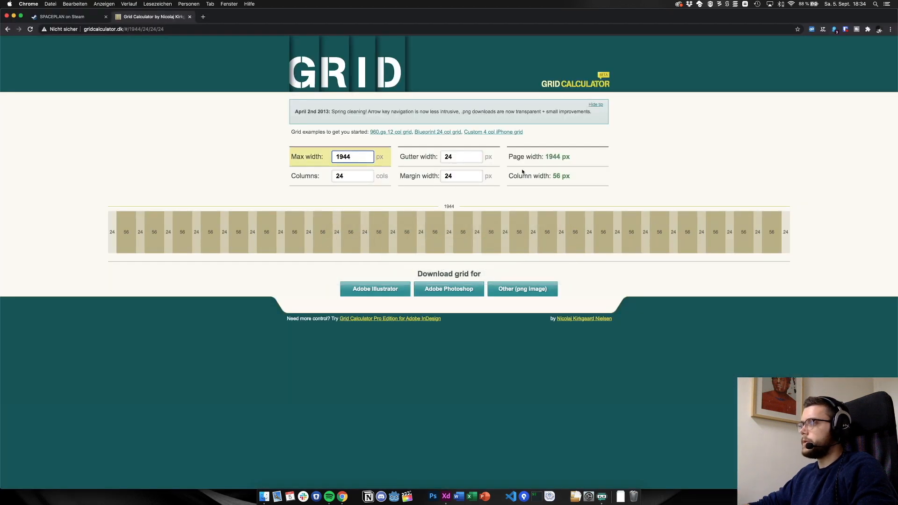
pyautogui.press('BackSpace')
pyautogui.press('BackSpace')
pyautogui.write('39')
pyautogui.press('Down')
pyautogui.press('Down')
pyautogui.press('Down')
pyautogui.press('Down')
pyautogui.press('Down')
pyautogui.press('Down')
pyautogui.press('Down')
pyautogui.press('Down')
pyautogui.press('Down')
pyautogui.press('Down')
pyautogui.press('Down')
pyautogui.press('Down')
pyautogui.press('Down')
pyautogui.press('Down')
pyautogui.press('Down')
pyautogui.press('Down')
pyautogui.press('Down')
pyautogui.press('Down')
pyautogui.press('Down')
pyautogui.press('Down')
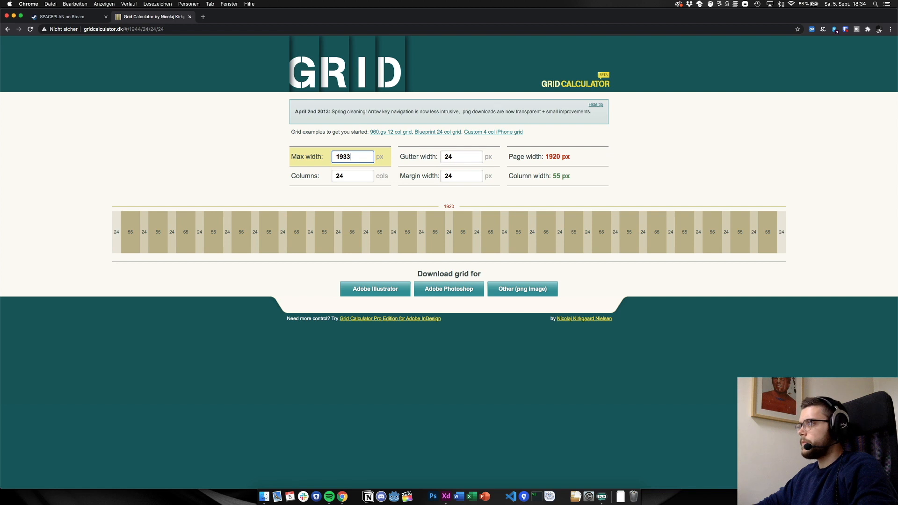
pyautogui.press('Up')
pyautogui.press('Up')
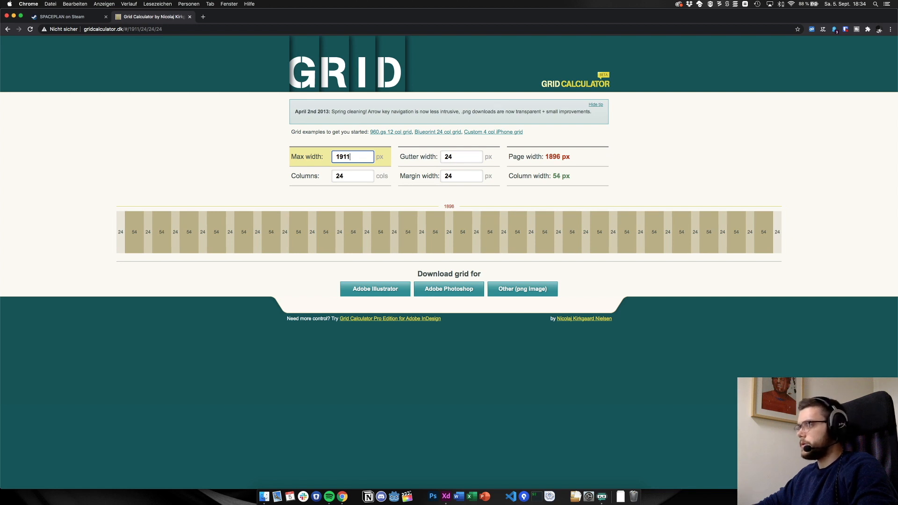
pyautogui.press('Up')
pyautogui.press('Up')
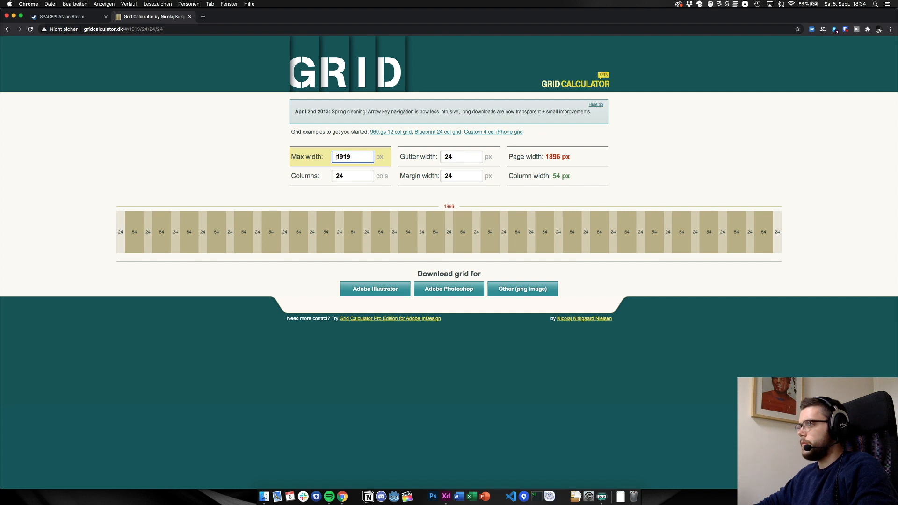
# Set the grid calculator's column count to 20, keeping the 24 px gutter and margin widths
pyautogui.click(457, 156)
pyautogui.click(355, 177)
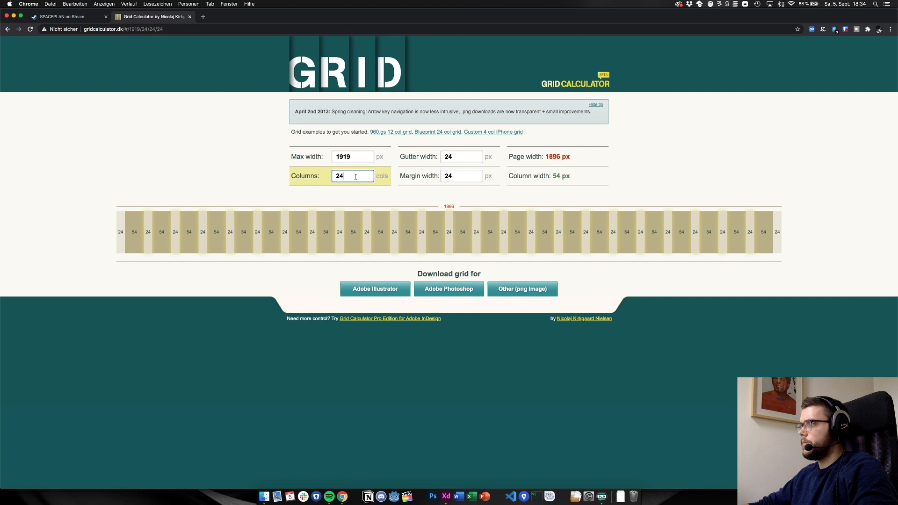
pyautogui.click(356, 153)
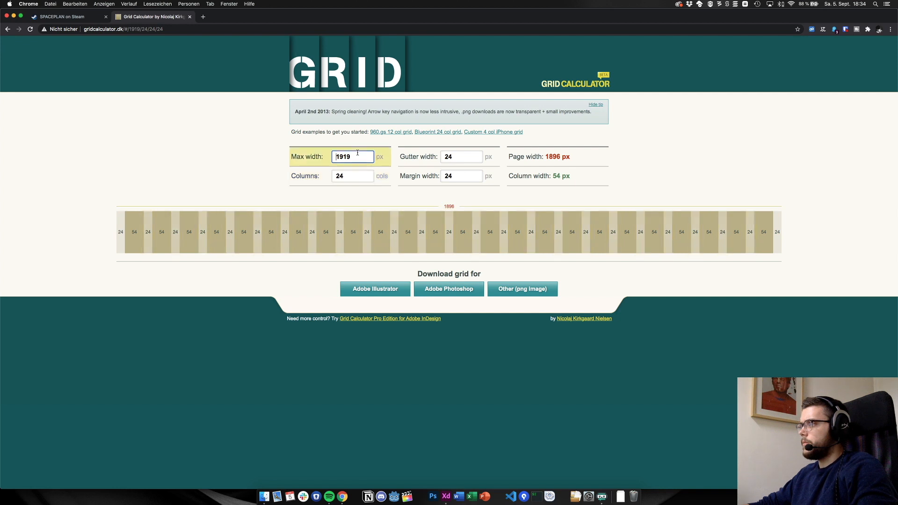
pyautogui.click(358, 177)
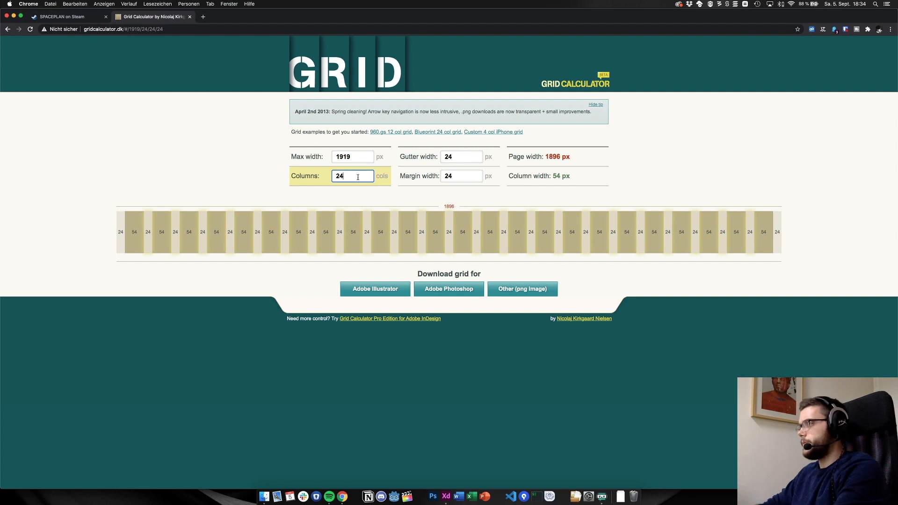
pyautogui.press('BackSpace')
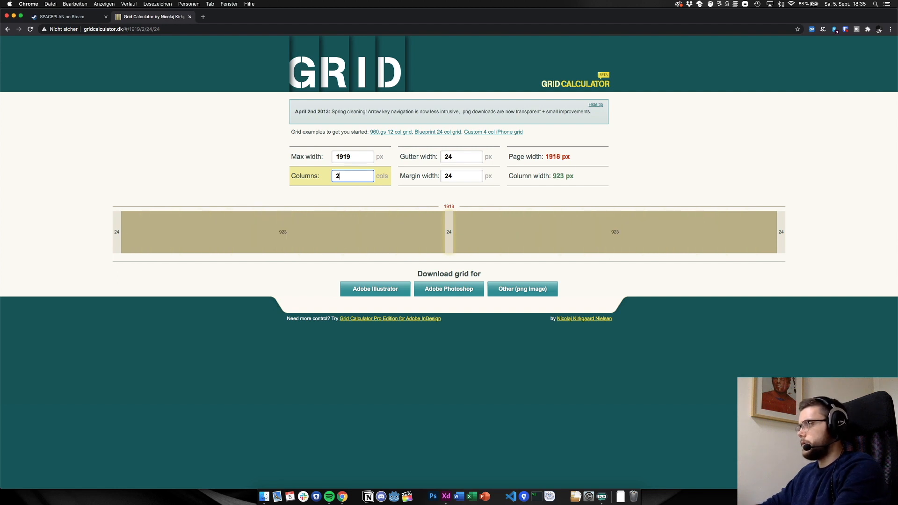
pyautogui.write('0')
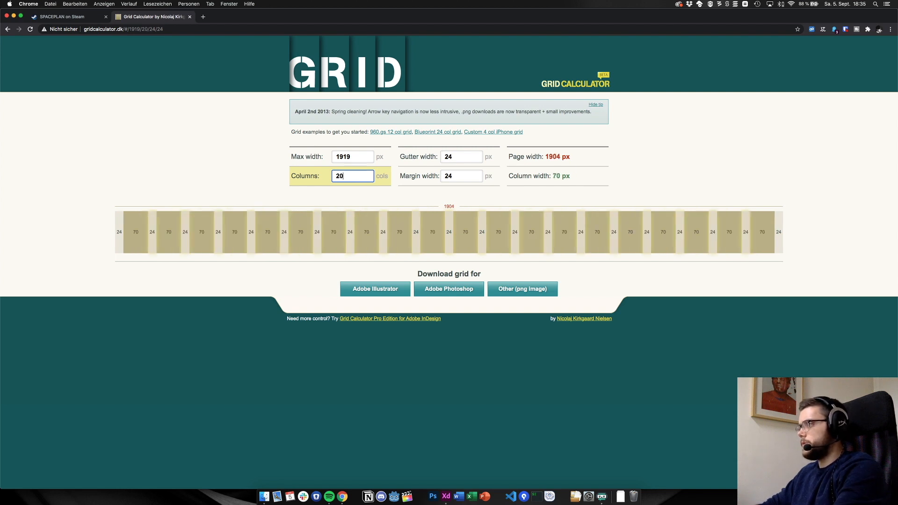
pyautogui.click(359, 154)
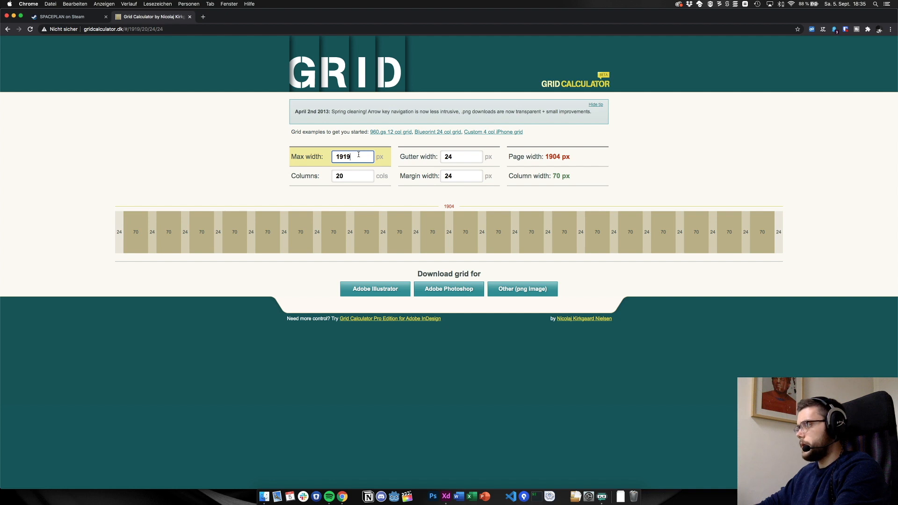
# Try smaller maximum widths for the 20-column grid, going down to 1853 px
pyautogui.press('Up')
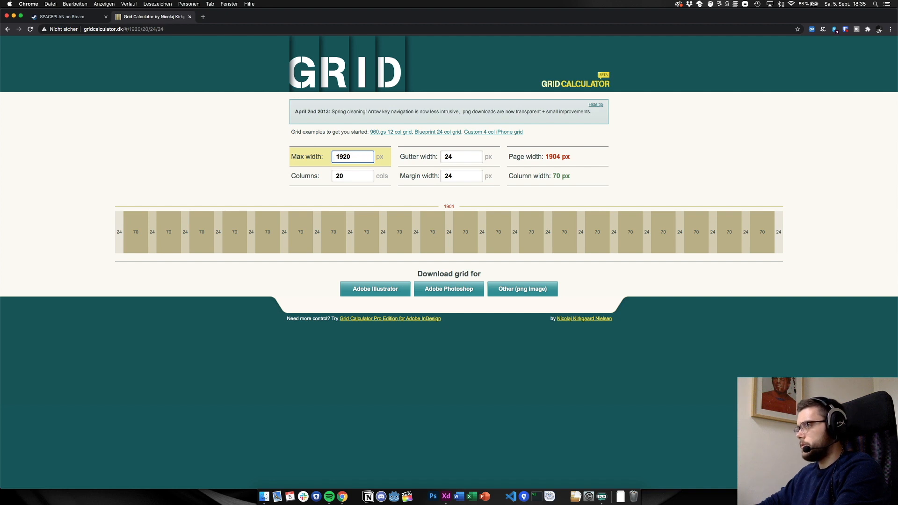
pyautogui.press('Down')
pyautogui.press('Down')
pyautogui.press('Down')
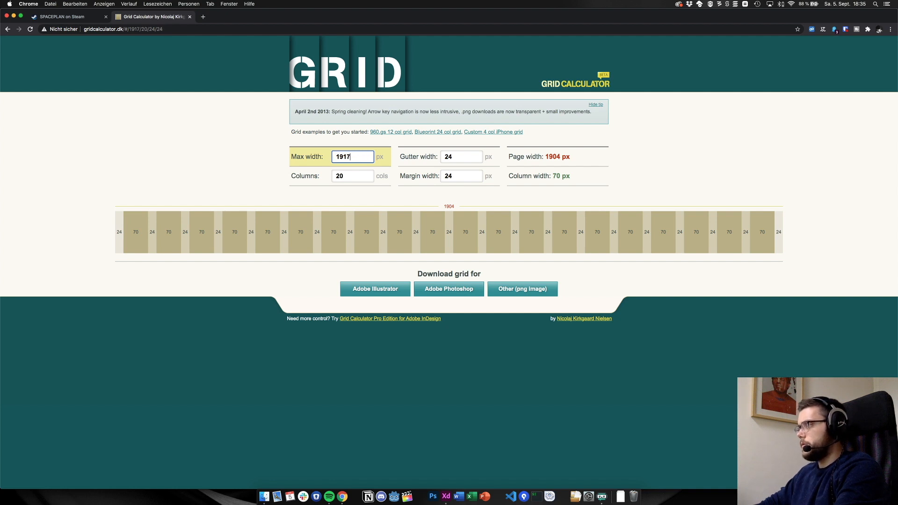
pyautogui.press('Down')
pyautogui.press('Down')
pyautogui.press('Down')
pyautogui.press('Down')
pyautogui.press('Down')
pyautogui.press('Down')
pyautogui.press('Down')
pyautogui.press('Down')
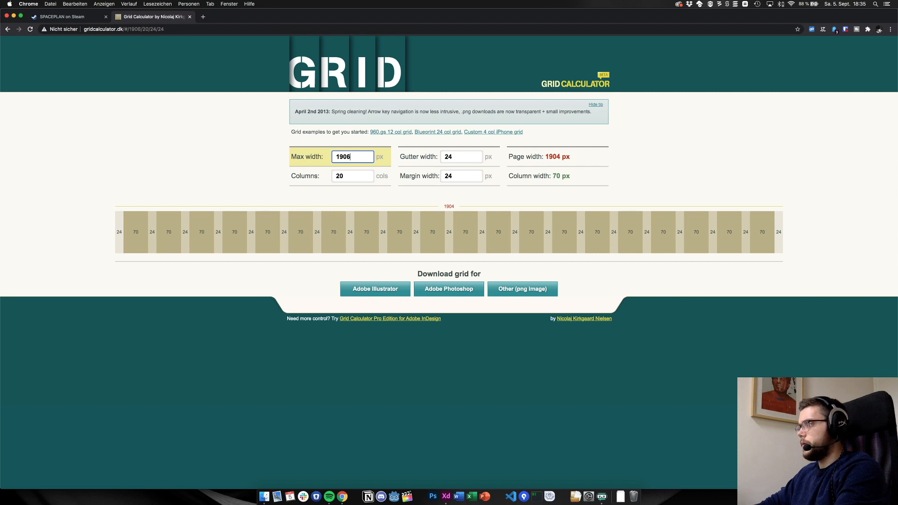
pyautogui.press('Down')
pyautogui.press('Down')
pyautogui.press('Down')
pyautogui.press('Down')
pyautogui.press('Down')
pyautogui.press('Down')
pyautogui.press('Down')
pyautogui.press('Down')
pyautogui.press('Down')
pyautogui.press('Down')
pyautogui.press('Down')
pyautogui.press('Down')
pyautogui.press('Down')
pyautogui.press('Down')
pyautogui.press('Down')
pyautogui.press('Down')
pyautogui.press('Down')
pyautogui.press('Down')
pyautogui.press('Down')
pyautogui.press('Down')
pyautogui.press('Down')
pyautogui.press('Down')
pyautogui.press('Down')
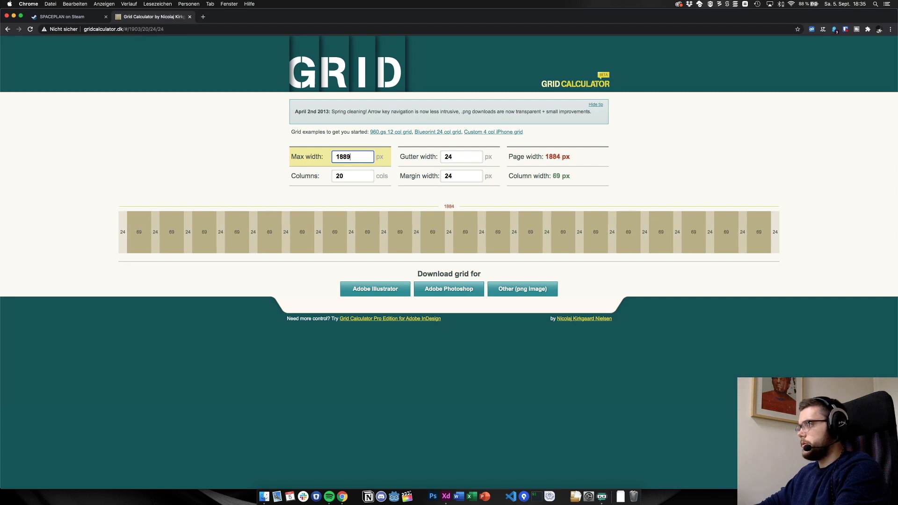
pyautogui.press('Down')
pyautogui.press('Down')
pyautogui.press('Down')
pyautogui.press('Down')
pyautogui.press('Down')
pyautogui.press('Down')
pyautogui.press('Down')
pyautogui.press('Down')
pyautogui.press('Down')
pyautogui.press('Down')
pyautogui.press('Down')
pyautogui.press('Down')
pyautogui.press('Down')
pyautogui.press('Down')
pyautogui.press('Down')
pyautogui.press('Down')
pyautogui.press('Down')
pyautogui.press('Down')
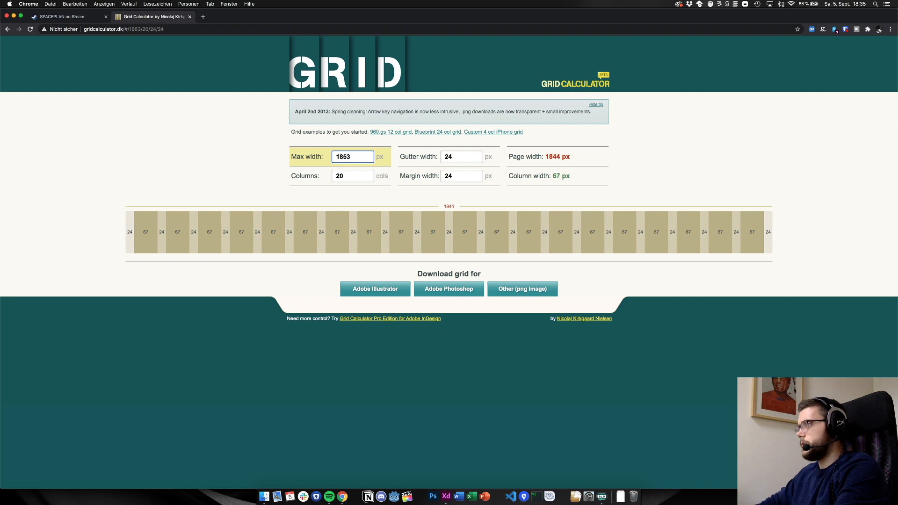
# Set the grid calculator's column count to 22
pyautogui.click(310, 174)
pyautogui.press('Up')
pyautogui.press('Up')
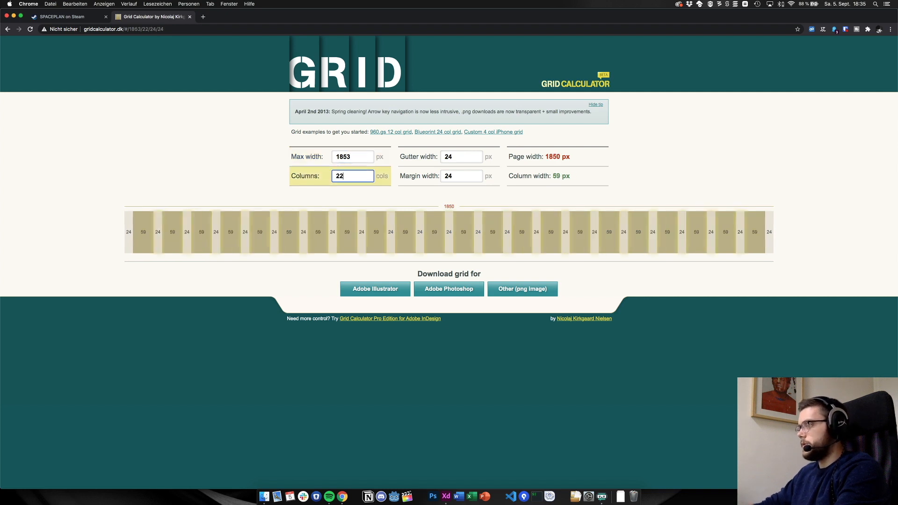
# Raise the maximum width of the 22-column grid to 1928 px, then bring it back to 1920 px
pyautogui.click(358, 155)
pyautogui.press('Up')
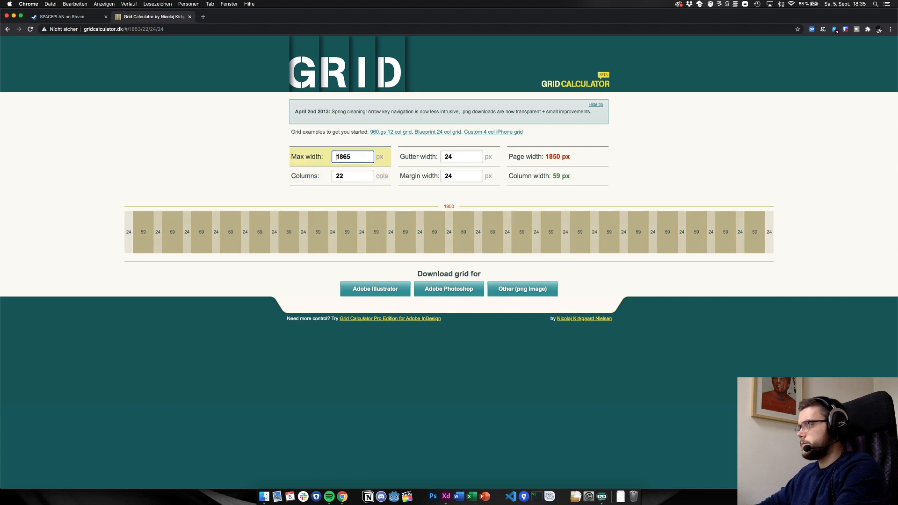
pyautogui.press('Up')
pyautogui.press('Up')
pyautogui.press('Up')
pyautogui.press('Up')
pyautogui.press('Up')
pyautogui.press('Up')
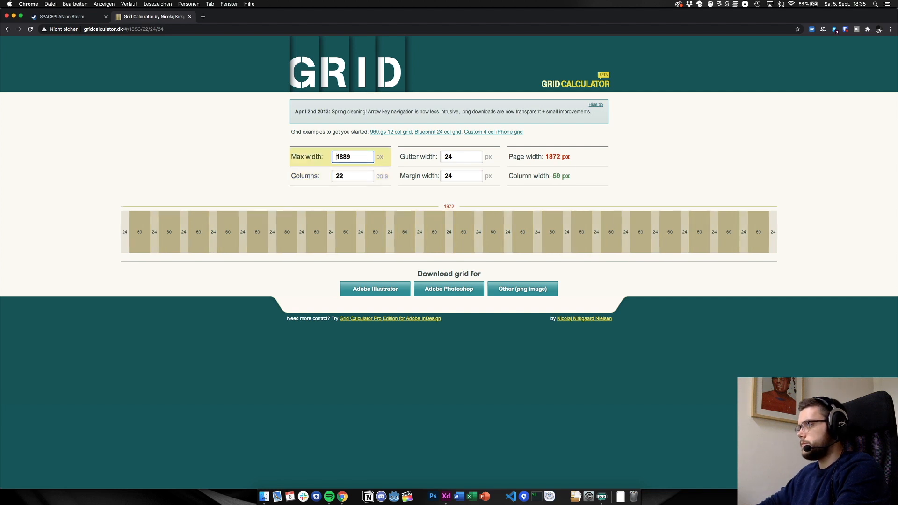
pyautogui.press('Up')
pyautogui.press('Up')
pyautogui.press('Up')
pyautogui.press('Up')
pyautogui.press('Up')
pyautogui.press('Up')
pyautogui.press('Up')
pyautogui.press('Up')
pyautogui.press('Up')
pyautogui.press('Up')
pyautogui.press('Up')
pyautogui.press('Up')
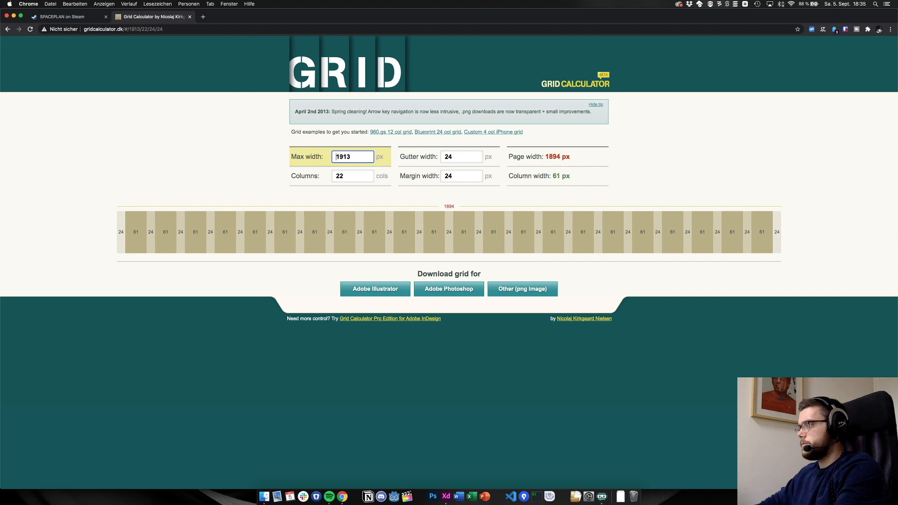
pyautogui.press('Up')
pyautogui.press('Up')
pyautogui.press('Up')
pyautogui.press('Up')
pyautogui.press('Up')
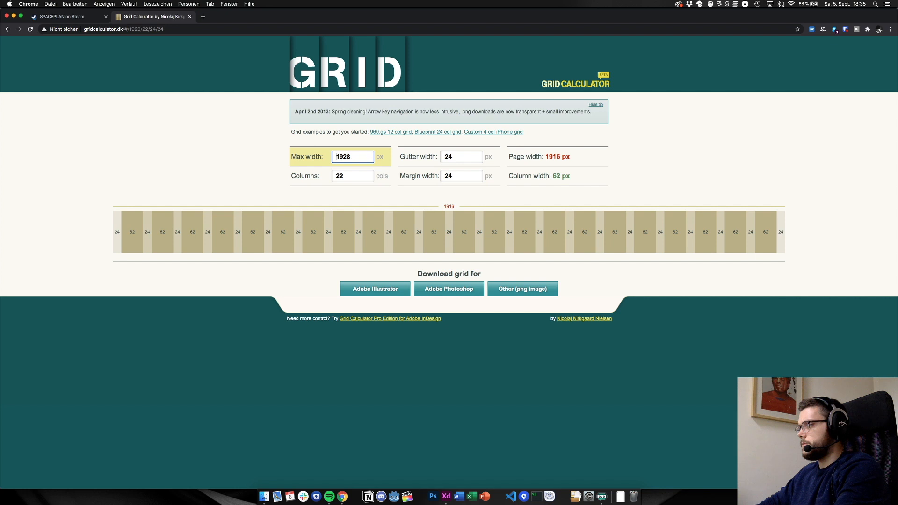
pyautogui.press('Down')
pyautogui.press('Down')
pyautogui.press('Down')
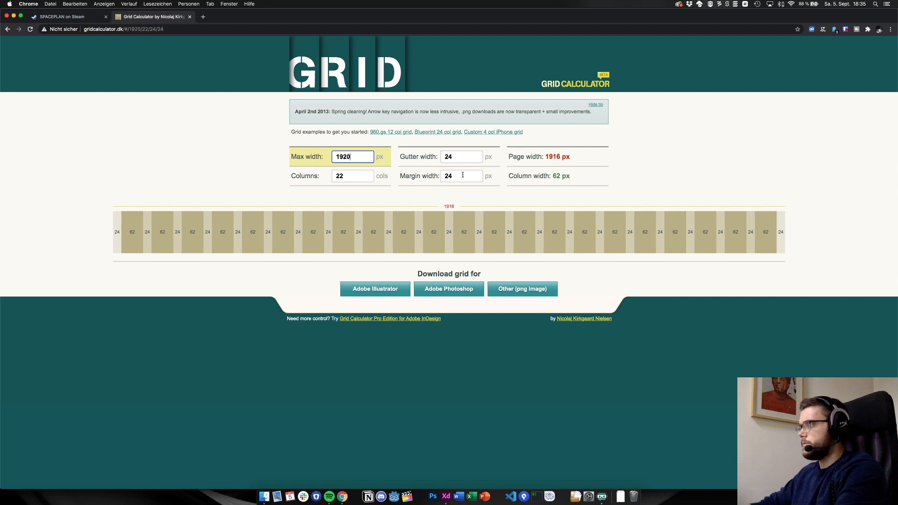
# Try margin widths of 28 px and 20 px for the 22-column grid, ending at 15 px
pyautogui.click(462, 175)
pyautogui.press('Up')
pyautogui.press('Up')
pyautogui.press('Up')
pyautogui.press('Up')
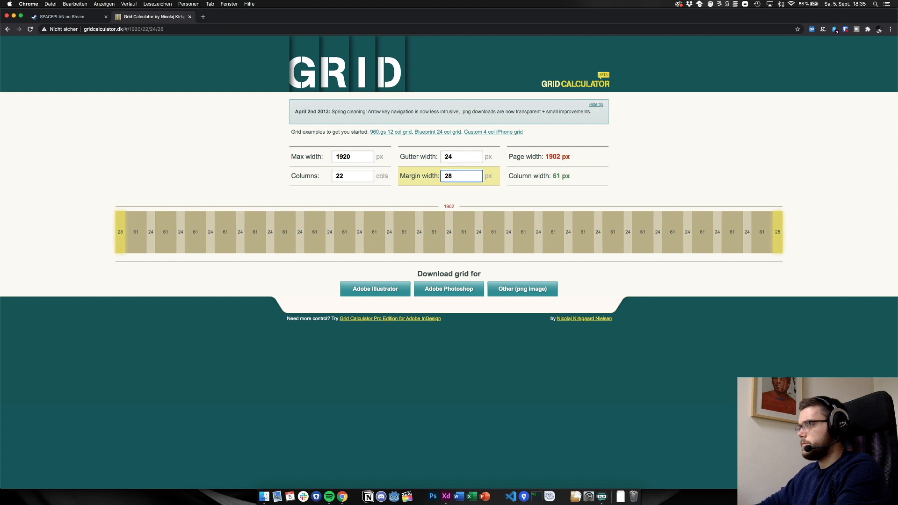
pyautogui.press('Down')
pyautogui.press('Down')
pyautogui.press('Down')
pyautogui.press('Down')
pyautogui.press('Down')
pyautogui.press('Down')
pyautogui.press('Down')
pyautogui.press('Down')
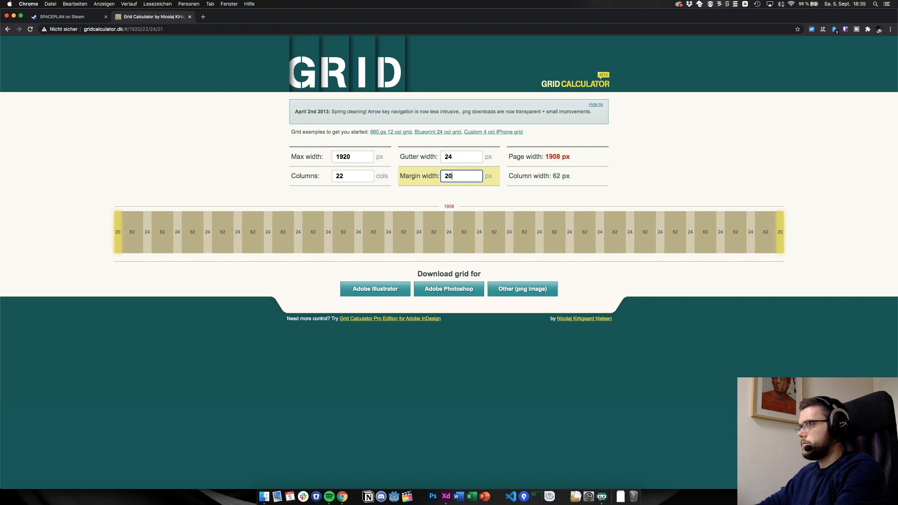
pyautogui.press('Down')
pyautogui.press('Down')
pyautogui.press('Down')
pyautogui.press('Down')
pyautogui.press('Down')
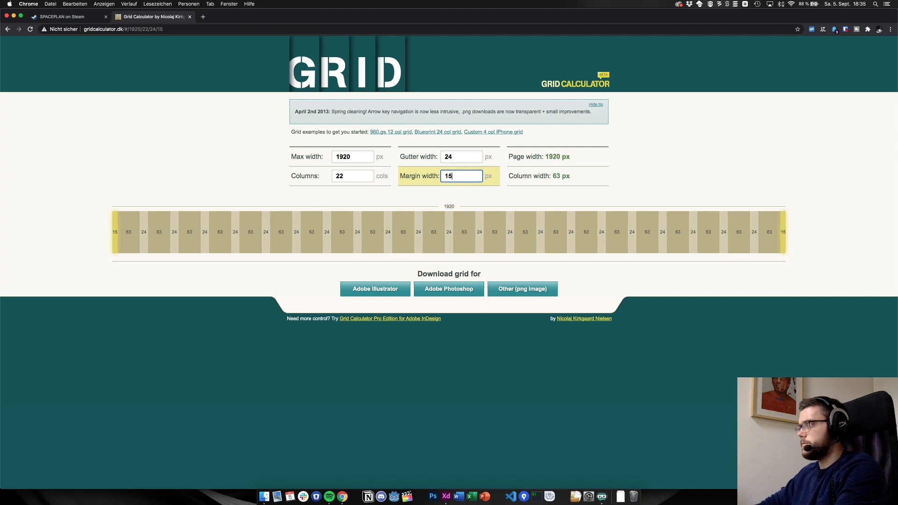
# Increase the grid's margin width to 32 px, keeping 22 columns and 24 px gutters
pyautogui.press('Up')
pyautogui.press('Up')
pyautogui.press('Up')
pyautogui.press('Up')
pyautogui.press('Up')
pyautogui.press('Up')
pyautogui.press('Up')
pyautogui.press('Up')
pyautogui.press('Up')
pyautogui.press('Up')
pyautogui.press('Up')
pyautogui.press('Up')
pyautogui.press('Up')
pyautogui.press('Up')
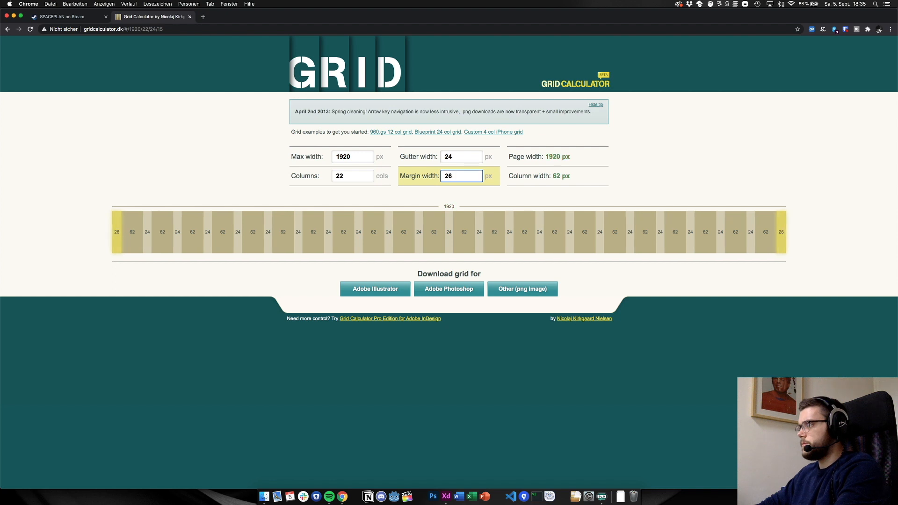
pyautogui.press('Up')
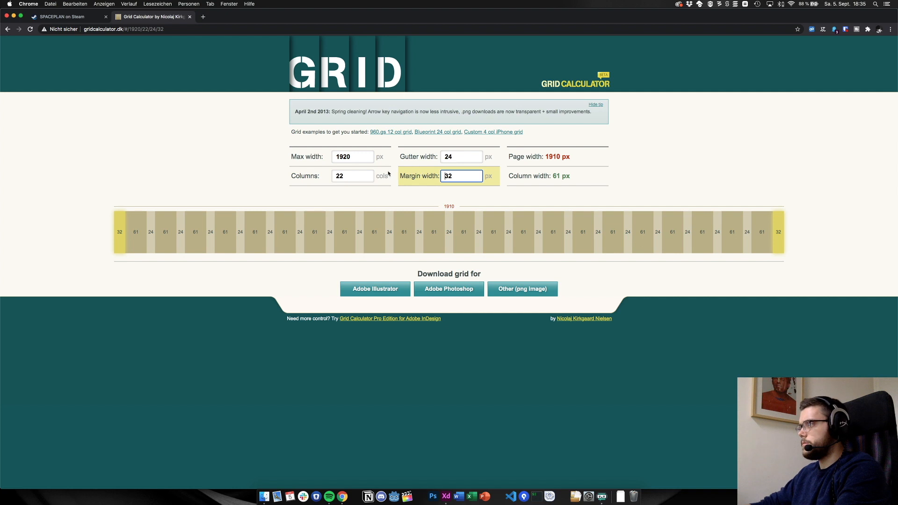
# Reduce the maximum width of the 22-column grid to 1875 px
pyautogui.click(360, 161)
pyautogui.press('Up')
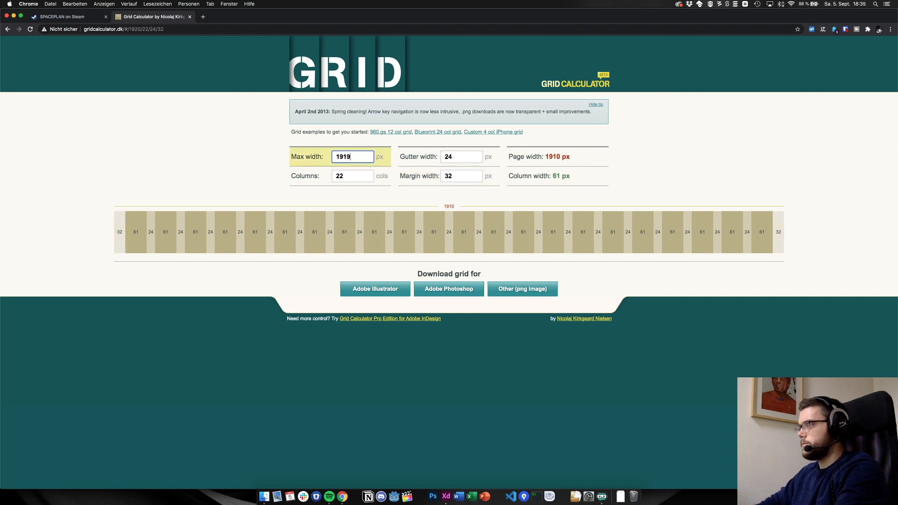
pyautogui.press('Up')
pyautogui.press('Up')
pyautogui.press('Down')
pyautogui.press('Down')
pyautogui.press('Down')
pyautogui.press('Down')
pyautogui.press('Down')
pyautogui.press('Down')
pyautogui.press('Down')
pyautogui.press('Down')
pyautogui.press('Down')
pyautogui.press('Down')
pyautogui.press('Down')
pyautogui.press('Down')
pyautogui.press('Down')
pyautogui.press('Down')
pyautogui.press('Down')
pyautogui.press('Down')
pyautogui.press('Down')
pyautogui.press('Down')
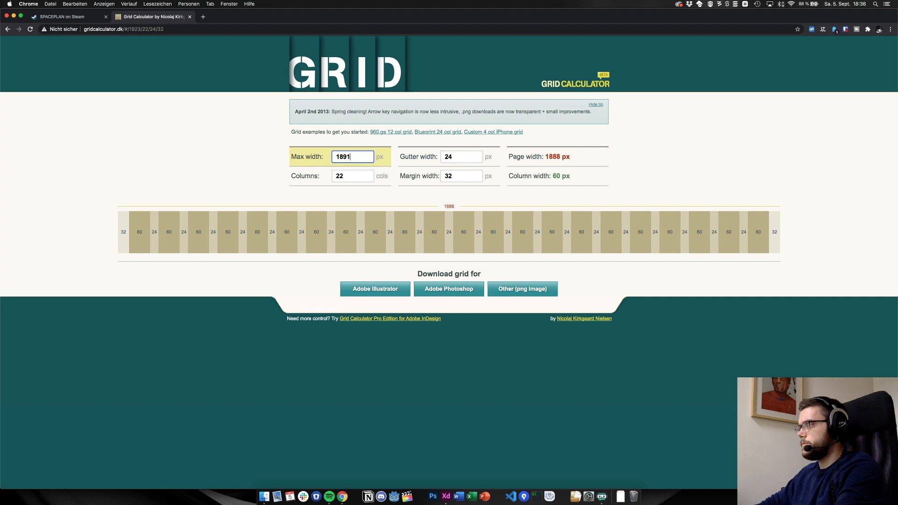
pyautogui.press('Down')
pyautogui.press('Down')
pyautogui.press('Down')
pyautogui.press('Down')
pyautogui.press('Down')
pyautogui.press('Down')
pyautogui.press('Down')
pyautogui.press('Down')
pyautogui.press('Down')
pyautogui.press('Down')
pyautogui.press('Down')
pyautogui.press('Down')
pyautogui.press('Down')
pyautogui.press('Down')
pyautogui.press('Down')
pyautogui.press('Down')
pyautogui.press('Down')
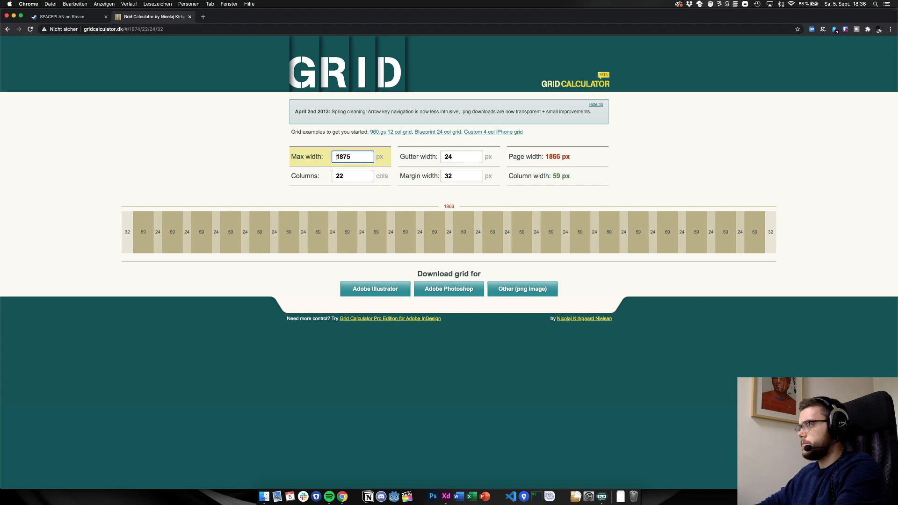
# Set the grid calculator's margin width to 40 px
pyautogui.click(419, 180)
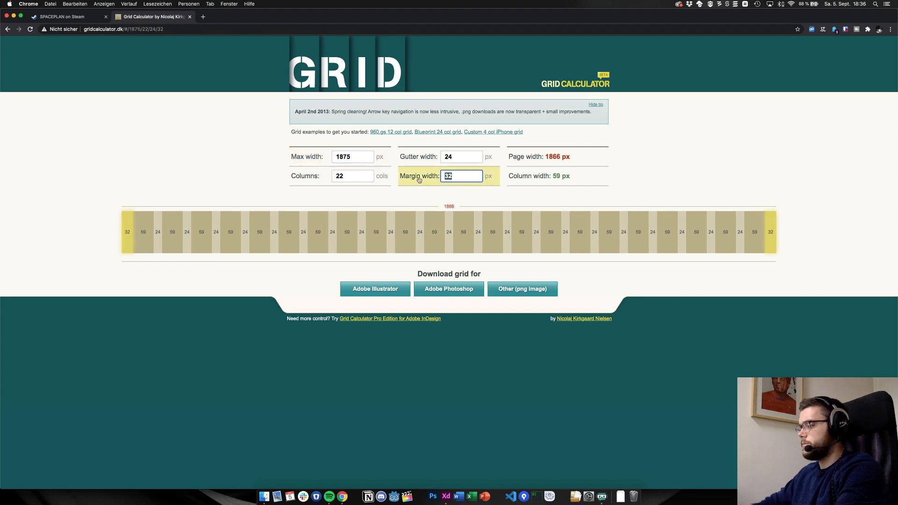
pyautogui.write('40')
pyautogui.click(364, 158)
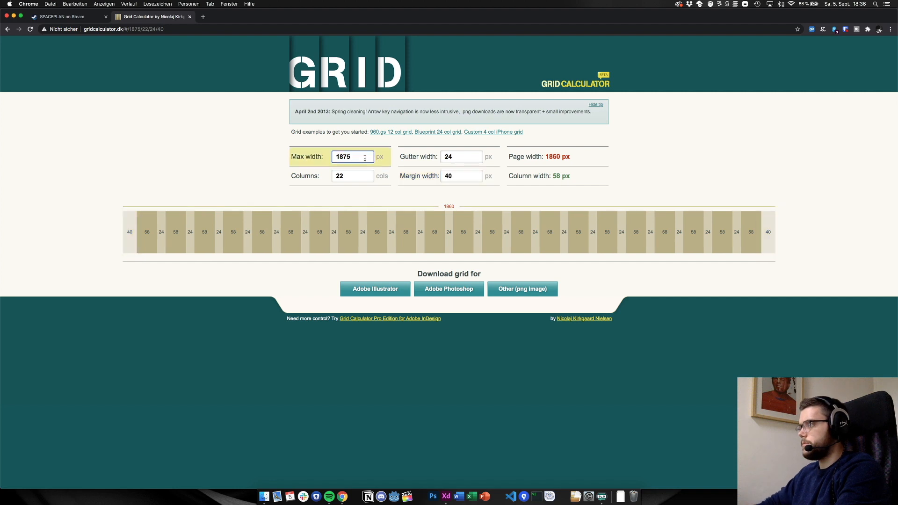
# Reduce the maximum width of the 22-column grid to 1836 px
pyautogui.press('Down')
pyautogui.press('Down')
pyautogui.press('Down')
pyautogui.press('Down')
pyautogui.press('Down')
pyautogui.press('Down')
pyautogui.press('Down')
pyautogui.press('Down')
pyautogui.press('Down')
pyautogui.press('Down')
pyautogui.press('Down')
pyautogui.press('Down')
pyautogui.press('Down')
pyautogui.press('Down')
pyautogui.press('Down')
pyautogui.press('Down')
pyautogui.press('Down')
pyautogui.press('Down')
pyautogui.press('Down')
pyautogui.press('Down')
pyautogui.press('Down')
pyautogui.press('Down')
pyautogui.press('Down')
pyautogui.press('Down')
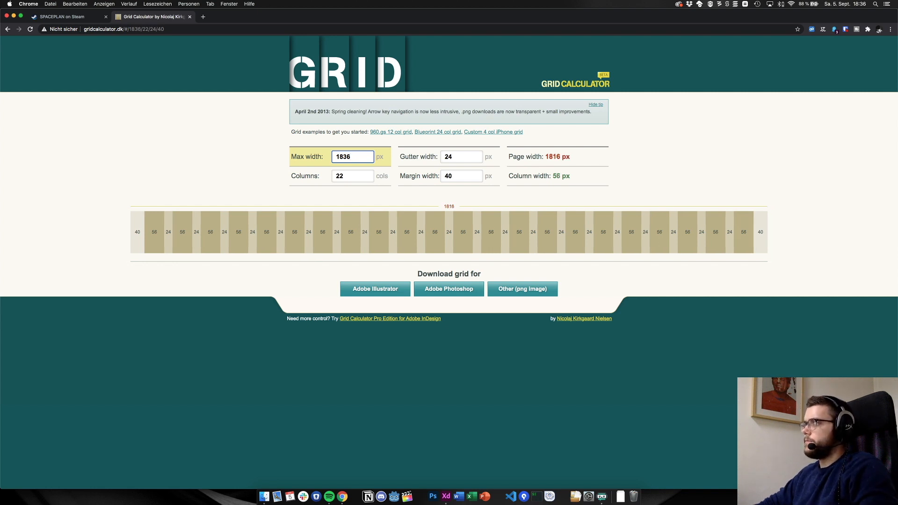
# Switch to Adobe XD, align the left and middle dashboard panels to the grid columns, and narrow the left panel to 444 px
pyautogui.press('super+Tab')
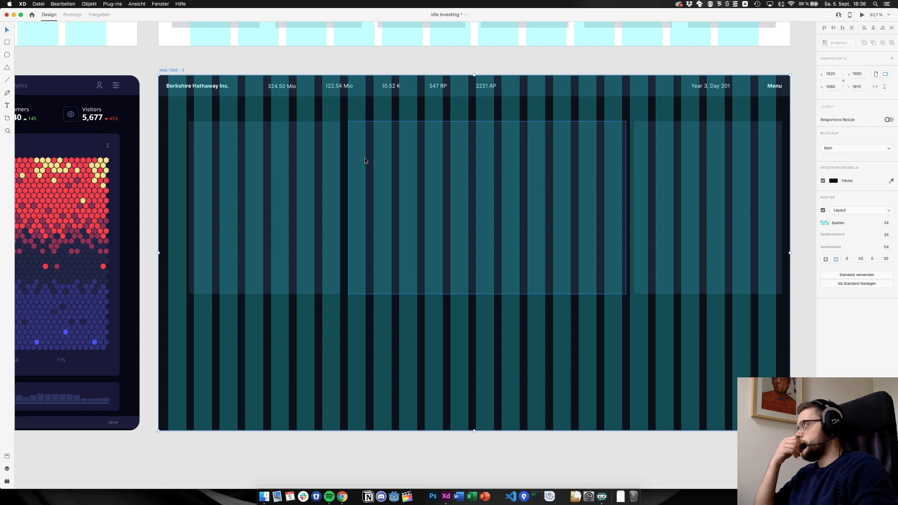
pyautogui.click(306, 242)
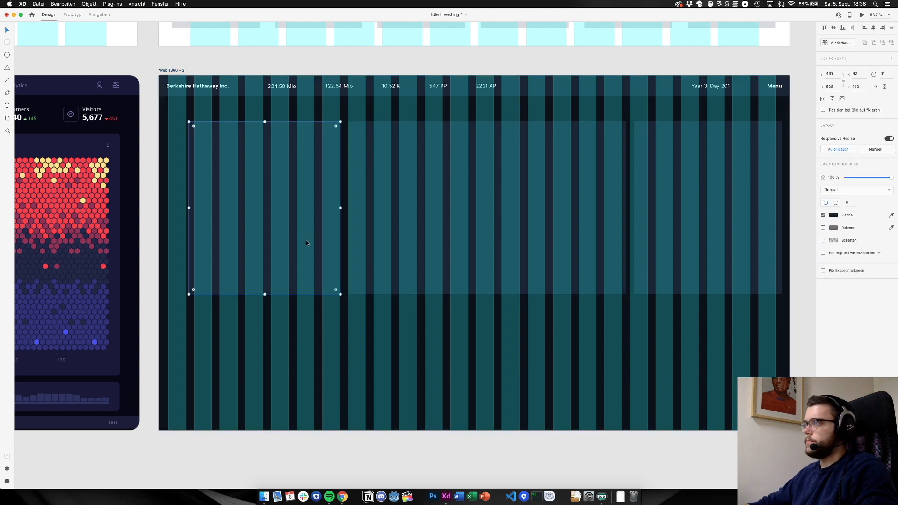
pyautogui.moveTo(306, 243); pyautogui.dragTo(286, 240)
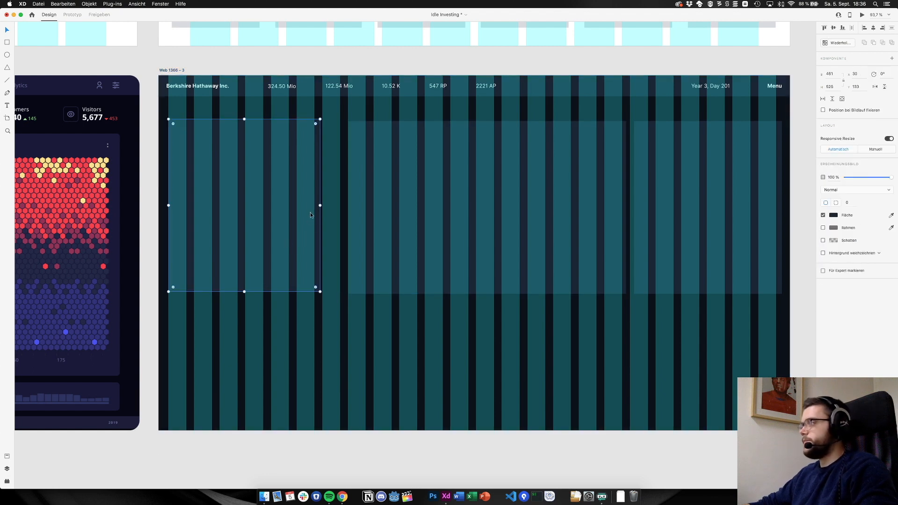
pyautogui.moveTo(320, 205); pyautogui.dragTo(315, 205)
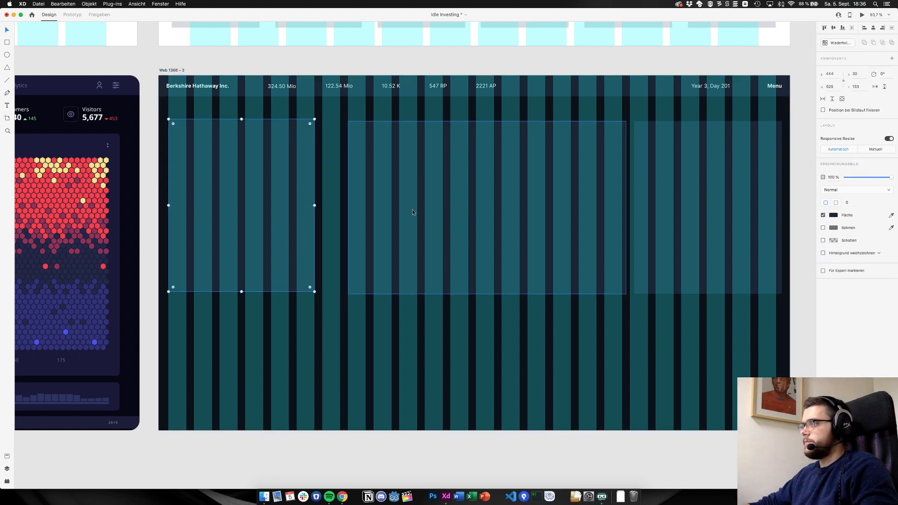
pyautogui.moveTo(412, 212); pyautogui.dragTo(387, 210)
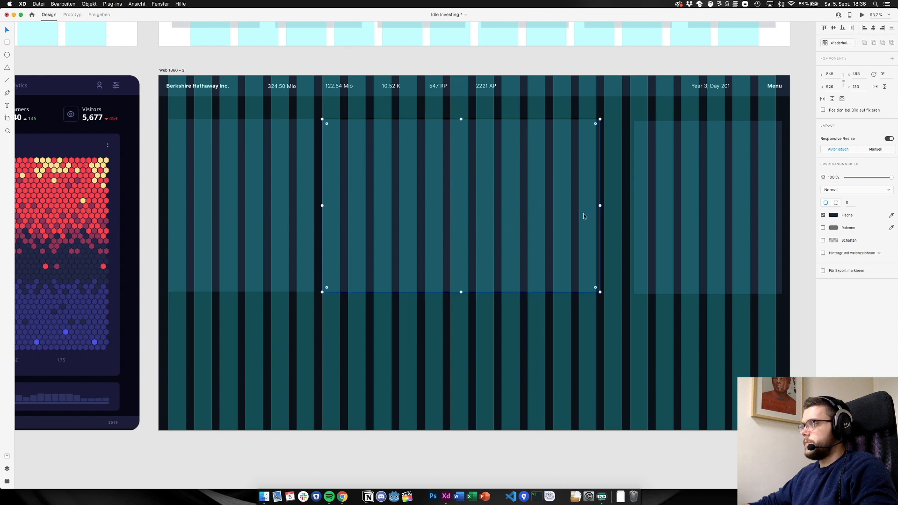
# Switch to Chrome and load the 960.gs 12 col grid example in the grid calculator
pyautogui.press('super+Tab')
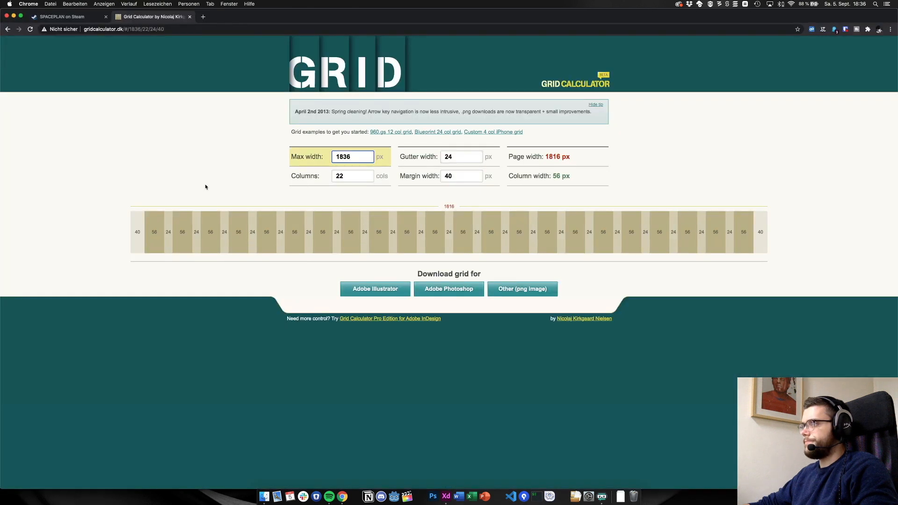
pyautogui.click(383, 133)
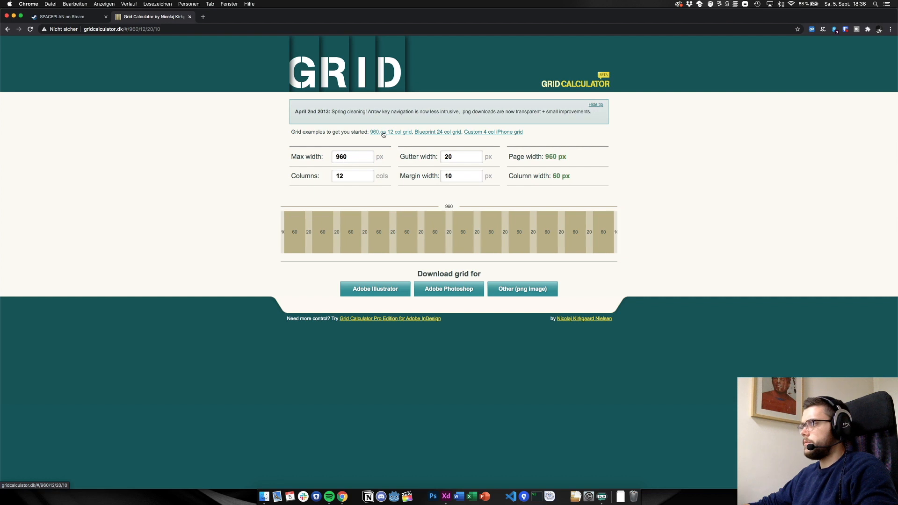
pyautogui.press('super+Tab')
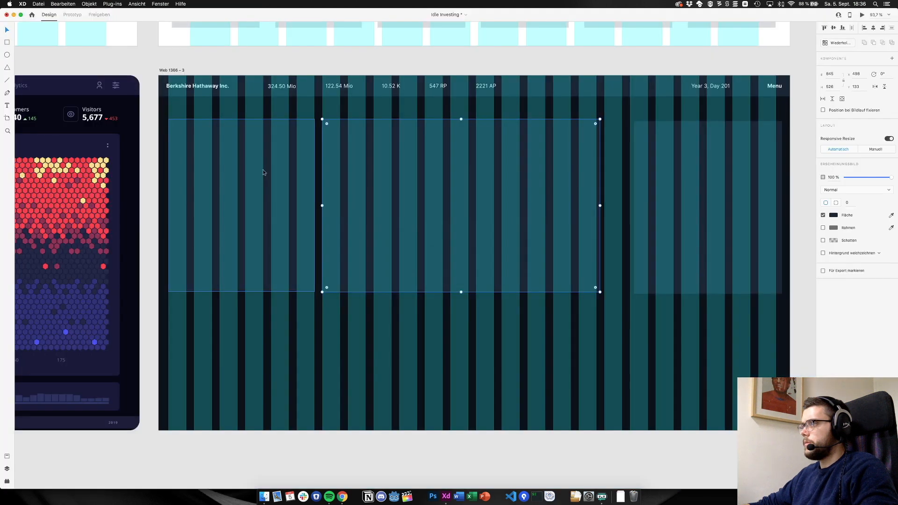
pyautogui.press('super+Tab')
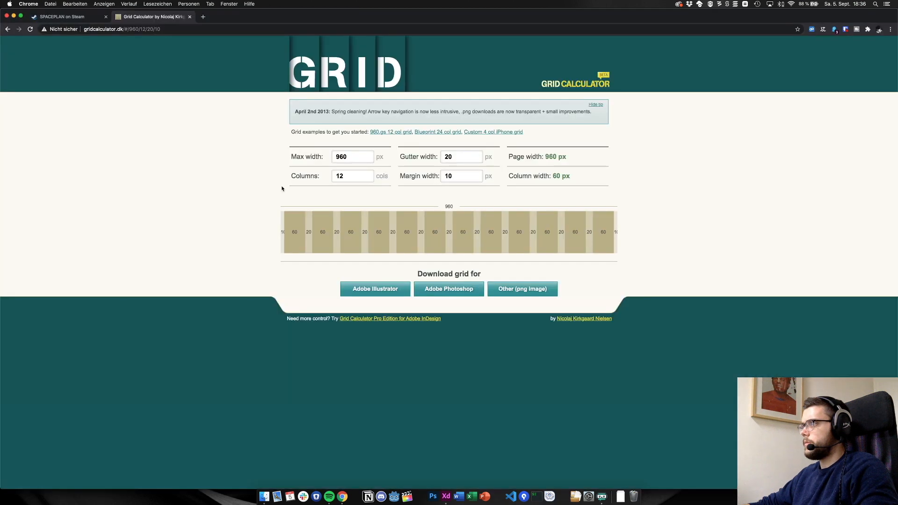
pyautogui.press('super+Left')
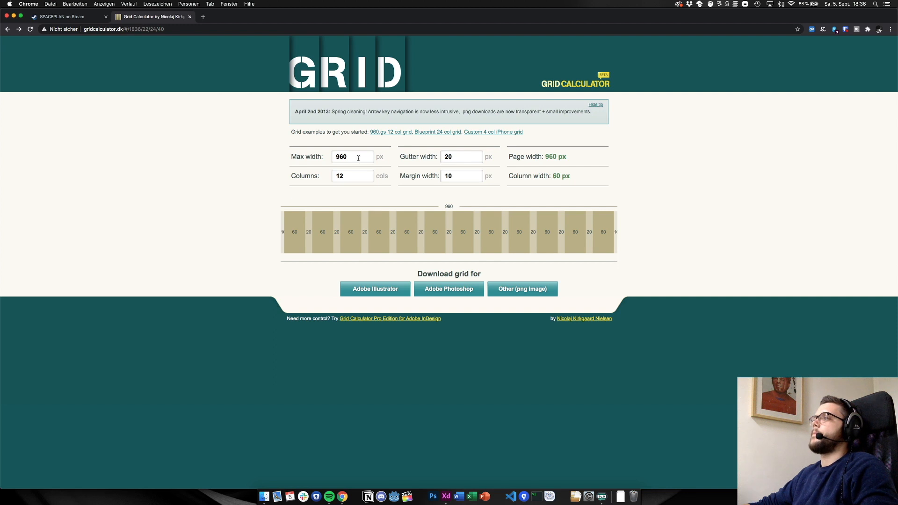
pyautogui.press('super+Tab')
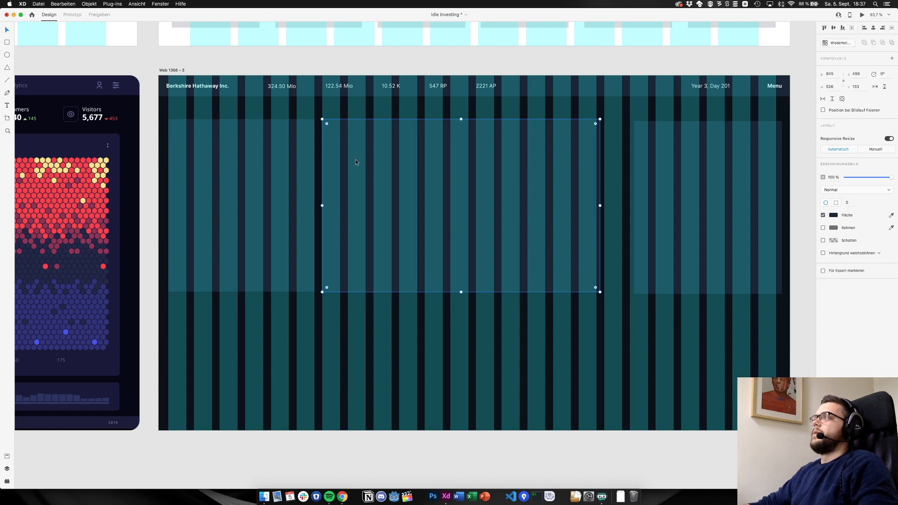
pyautogui.press('super+Tab')
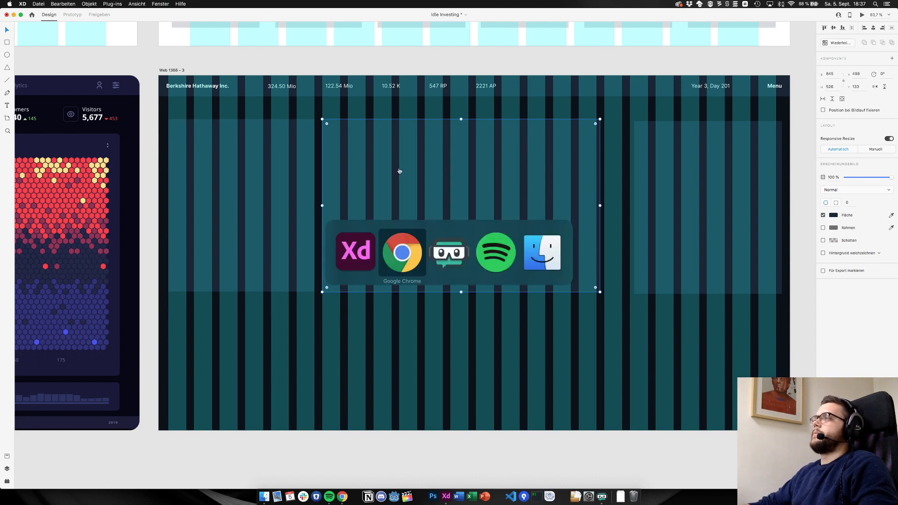
# Set the grid calculator's maximum width to 1920 px and the column count to 32
pyautogui.click(303, 158)
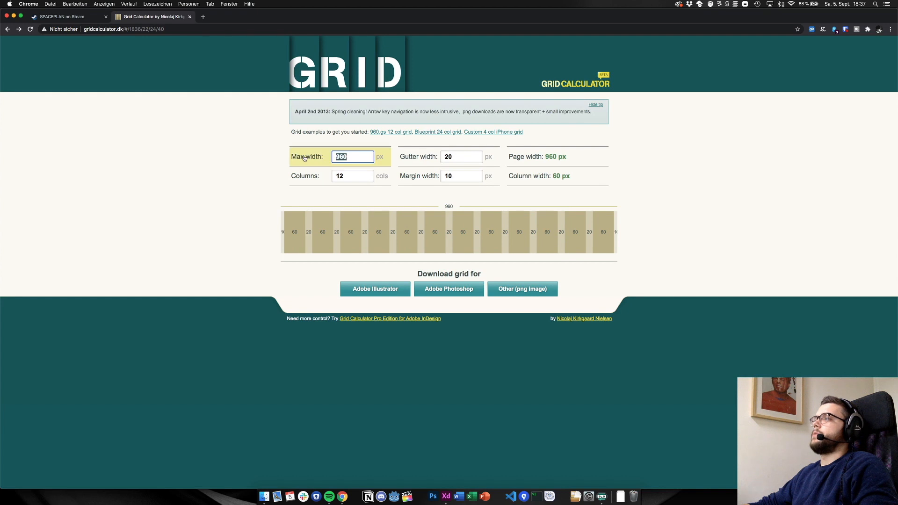
pyautogui.write('1920')
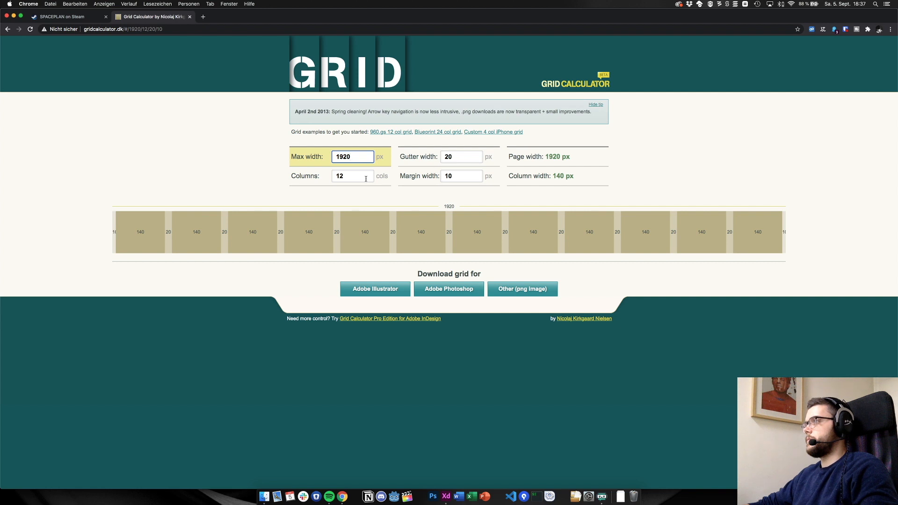
pyautogui.click(331, 175)
pyautogui.write('32')
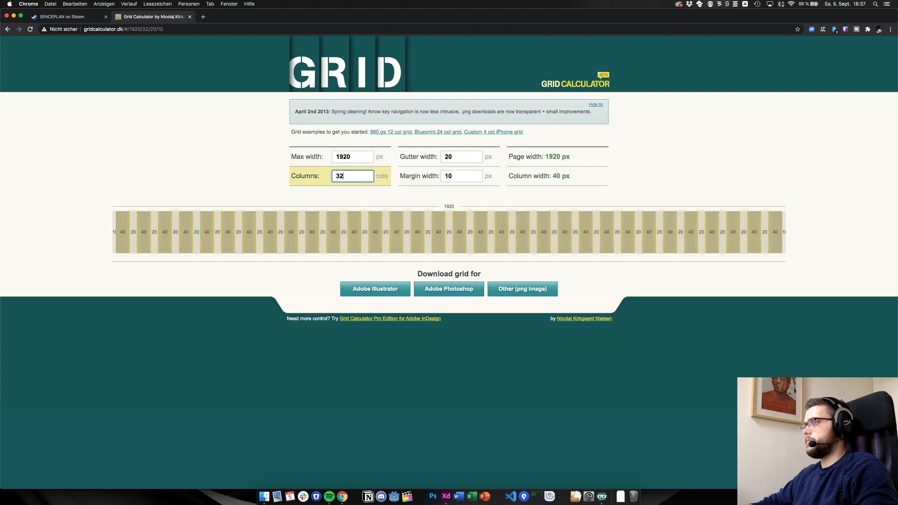
# Set the 32-column grid's margin width to 8 px and its gutter width to 24 px
pyautogui.click(442, 158)
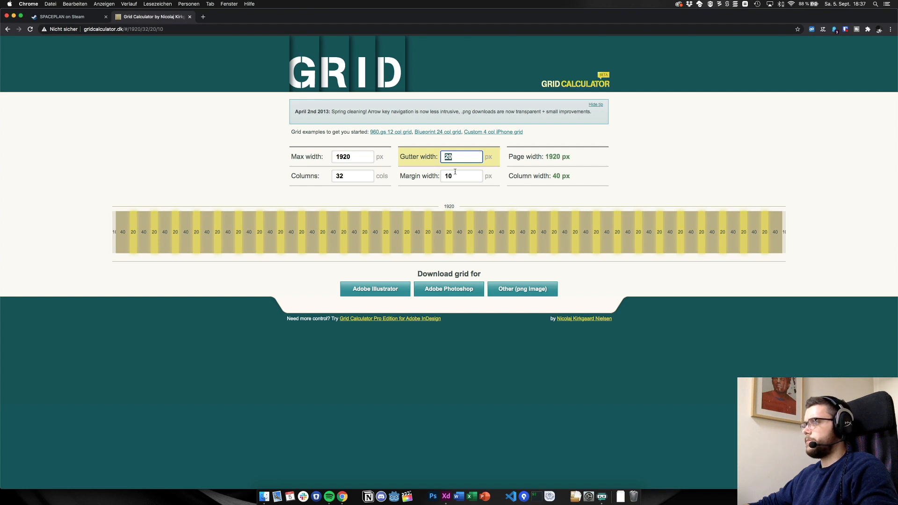
pyautogui.click(440, 176)
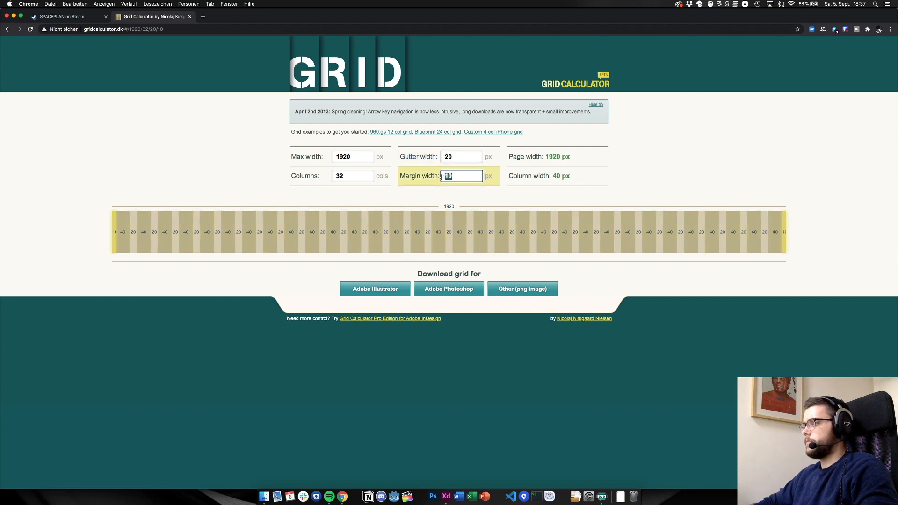
pyautogui.write('8')
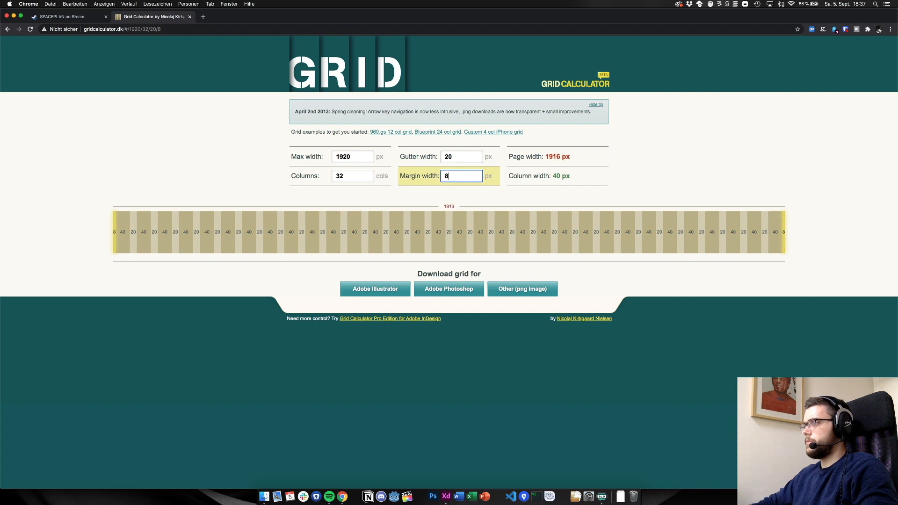
pyautogui.click(469, 157)
pyautogui.press('Up')
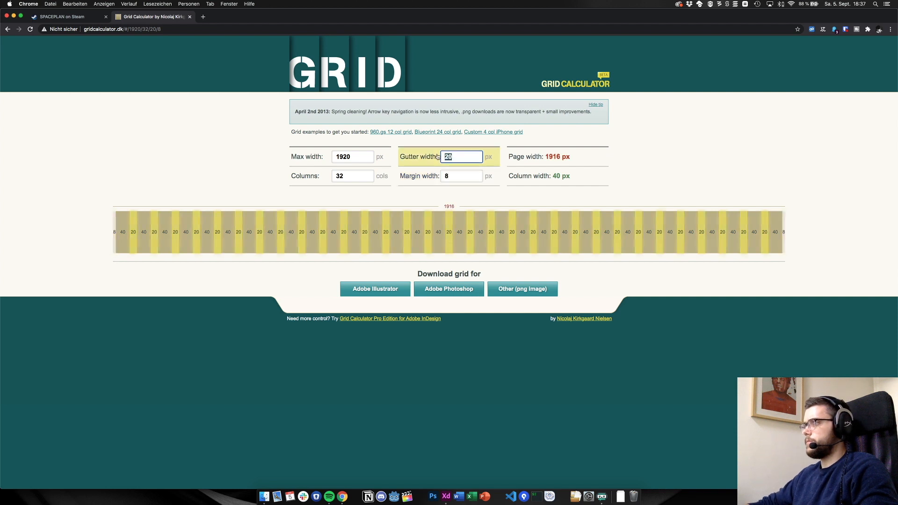
pyautogui.press('Up')
pyautogui.press('Up')
pyautogui.press('Up')
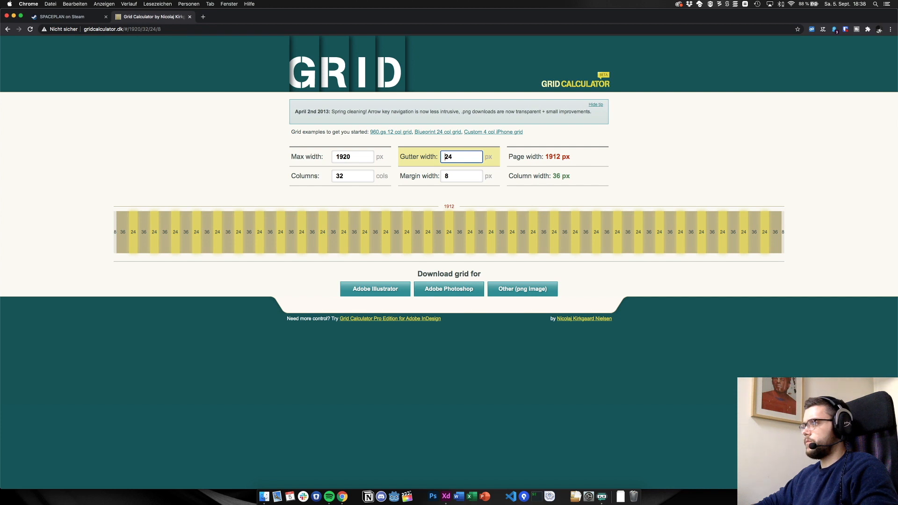
# Try a 12 px margin width for the 32-column grid, ending at 16 px
pyautogui.press('Tab')
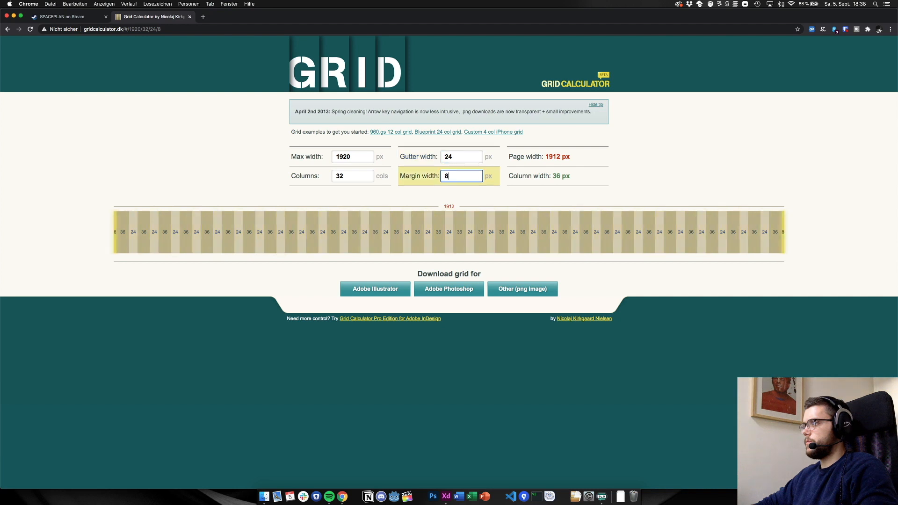
pyautogui.press('Up')
pyautogui.press('Up')
pyautogui.press('Up')
pyautogui.press('Up')
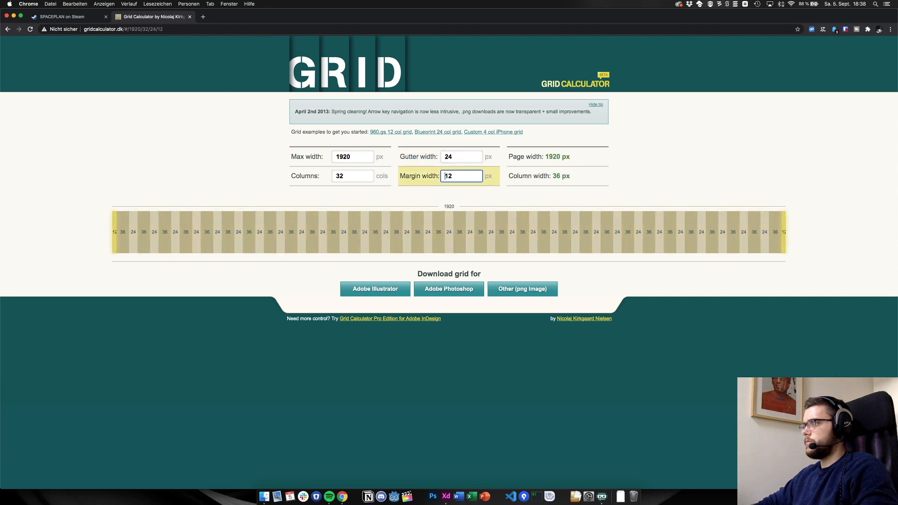
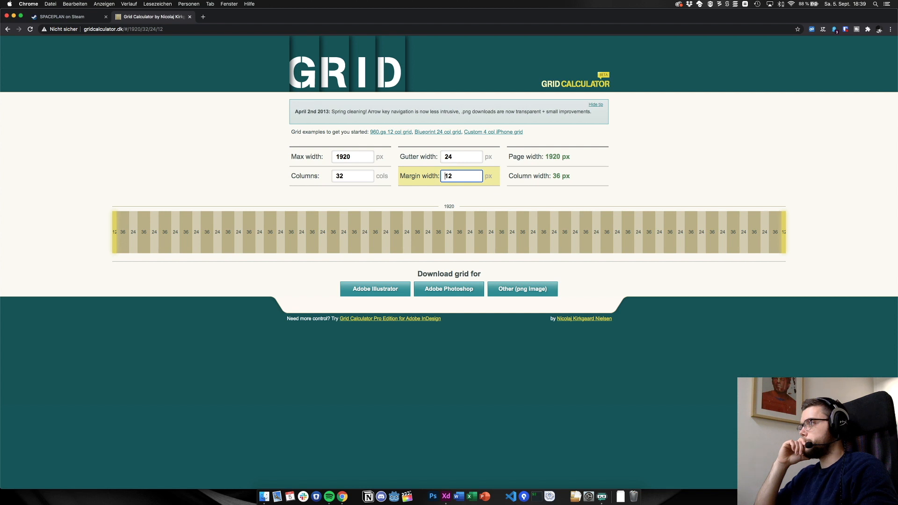
pyautogui.press('Up')
pyautogui.press('Up')
pyautogui.press('Up')
pyautogui.press('Up')
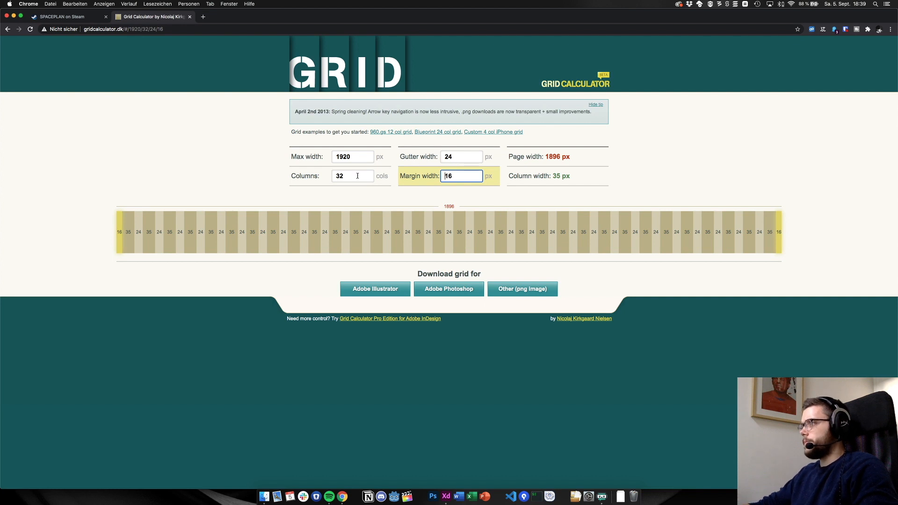
# Try decreasing column counts from 30 downward with 24 px gutters and 16 px margins, ending at 17 columns
pyautogui.moveTo(358, 176); pyautogui.dragTo(330, 180)
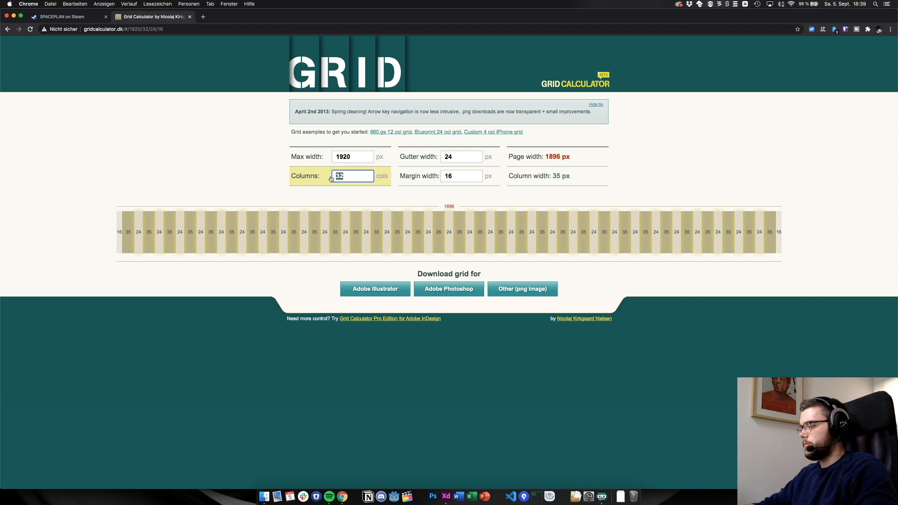
pyautogui.write('30')
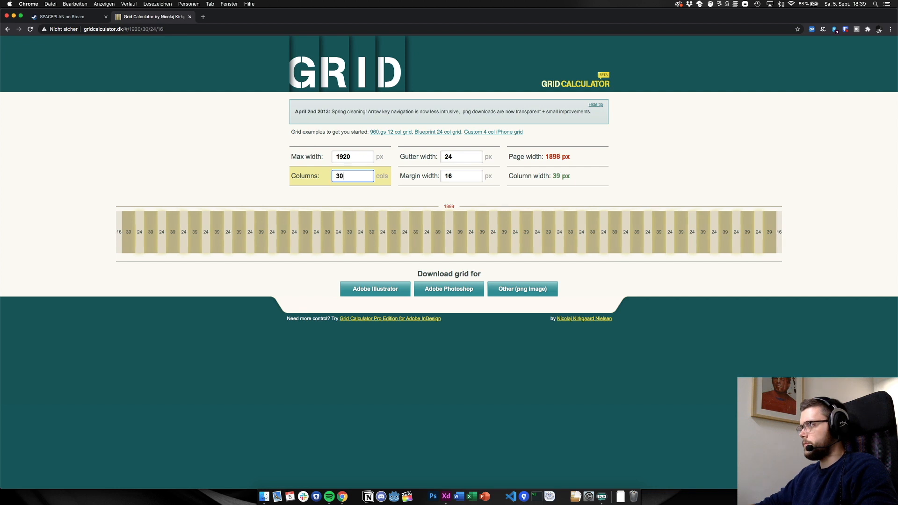
pyautogui.press('Down')
pyautogui.press('Down')
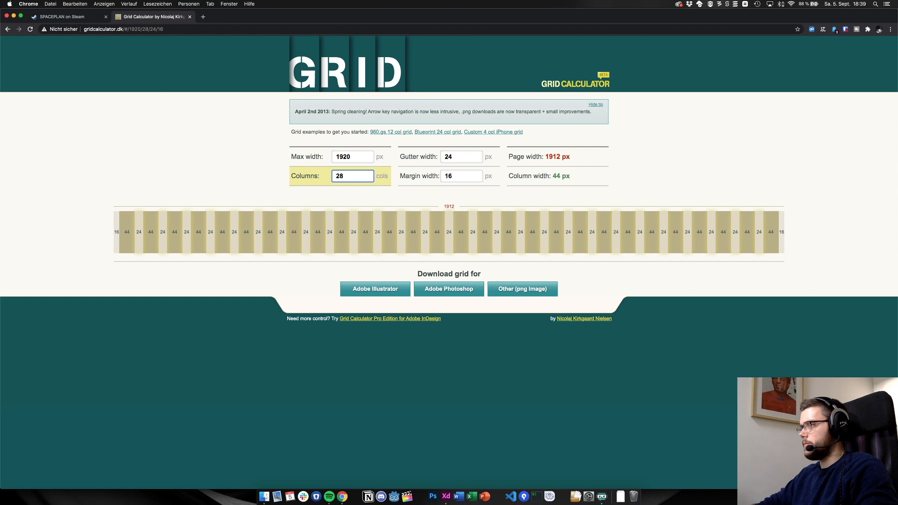
pyautogui.press('Down')
pyautogui.press('Down')
pyautogui.press('Down')
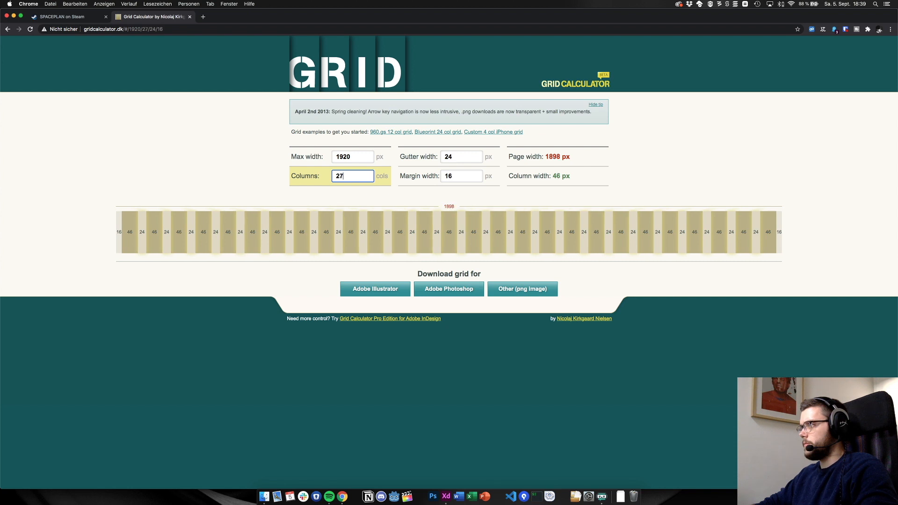
pyautogui.press('Down')
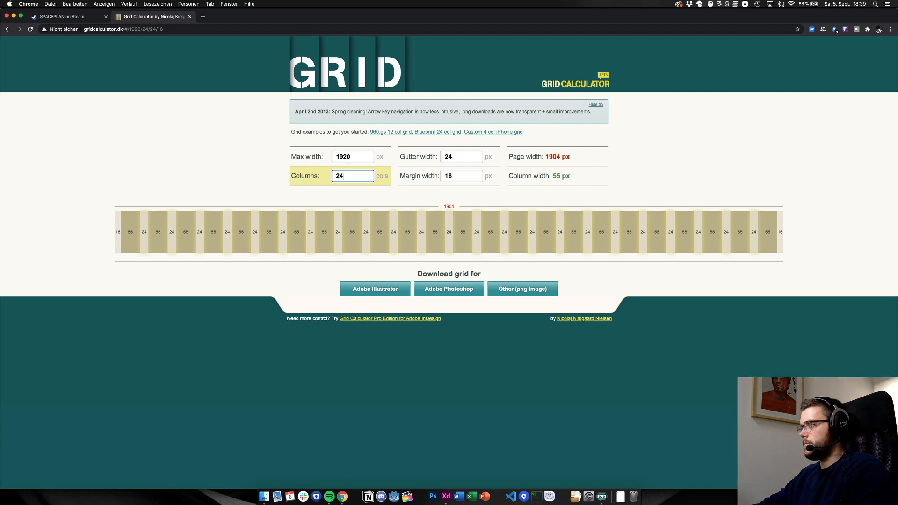
pyautogui.press('Down')
pyautogui.press('Down')
pyautogui.press('Down')
pyautogui.press('Down')
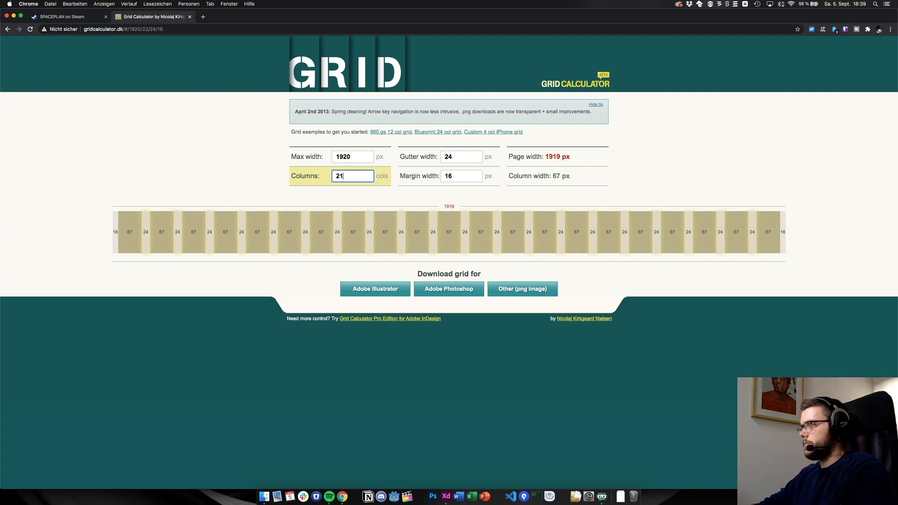
pyautogui.press('Down')
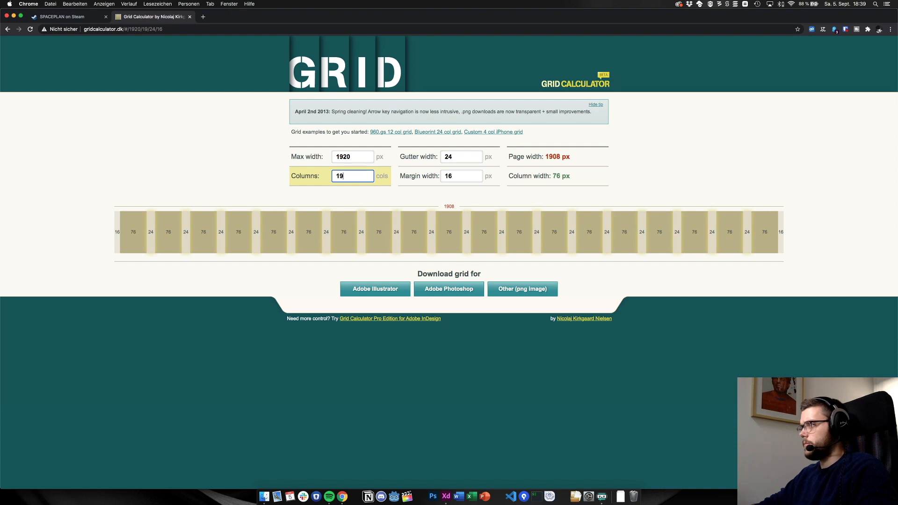
pyautogui.press('Down')
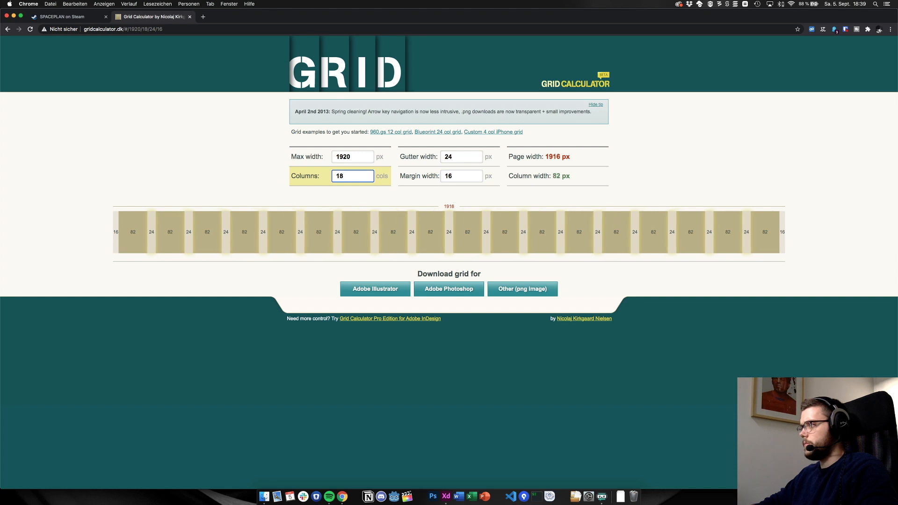
pyautogui.press('Down')
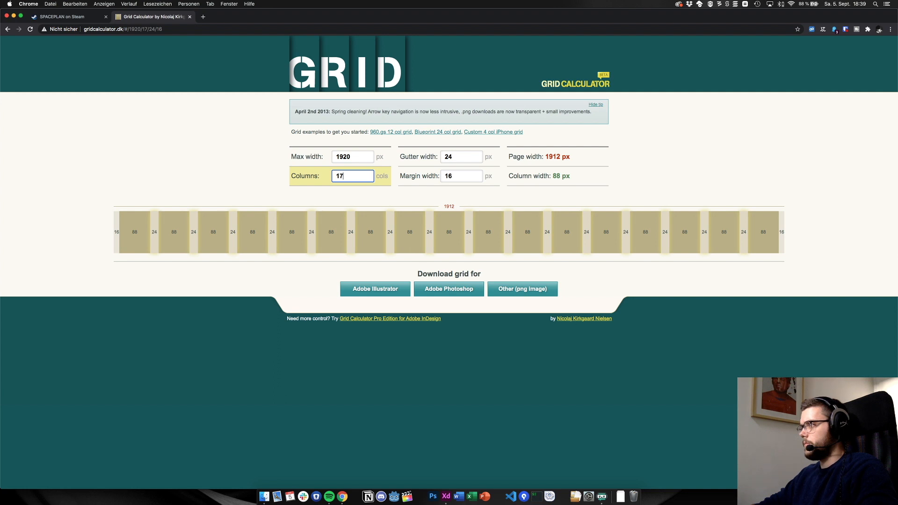
# Try 24 px and 22 px margin widths for the 17-column grid, ending at 20 px
pyautogui.press('Tab')
pyautogui.press('Tab')
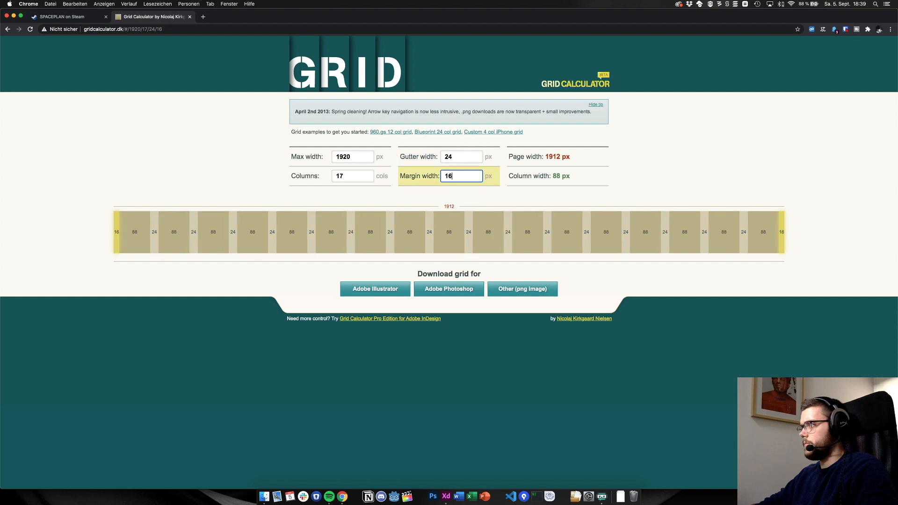
pyautogui.write('24')
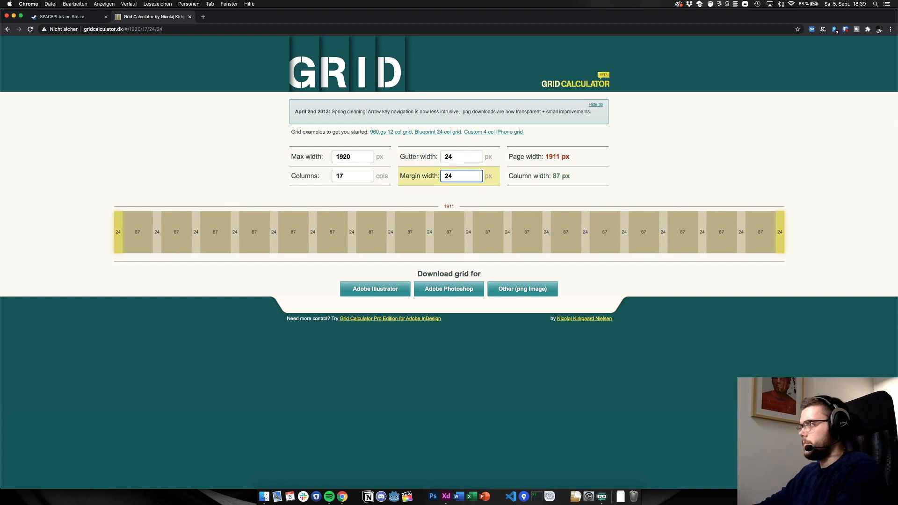
pyautogui.press('BackSpace')
pyautogui.write('2')
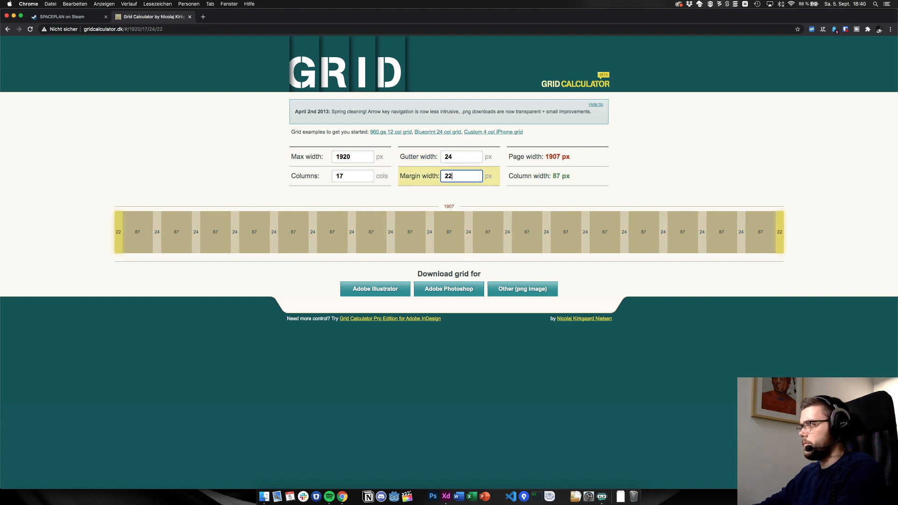
pyautogui.press('BackSpace')
pyautogui.write('1')
pyautogui.press('BackSpace')
pyautogui.write('0')
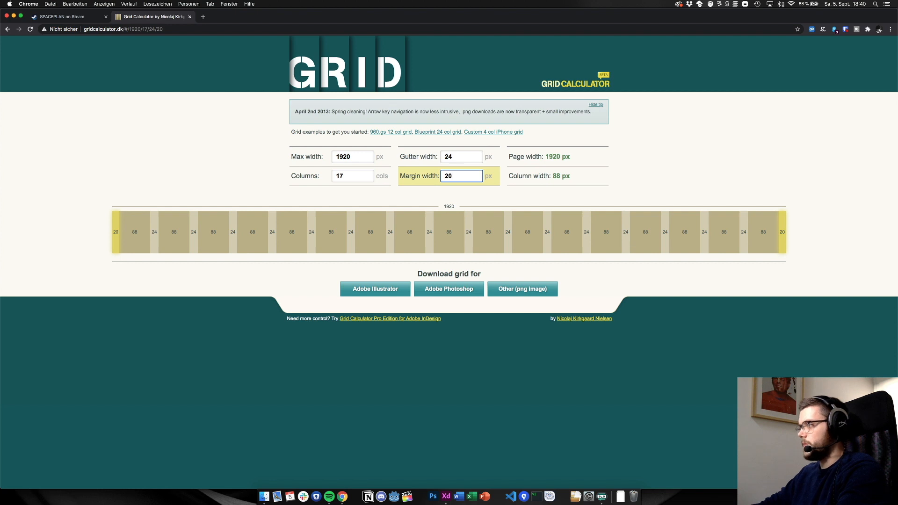
# Try decreasing column counts from 16 downward with 20 px margins, ending at 12 columns
pyautogui.click(327, 177)
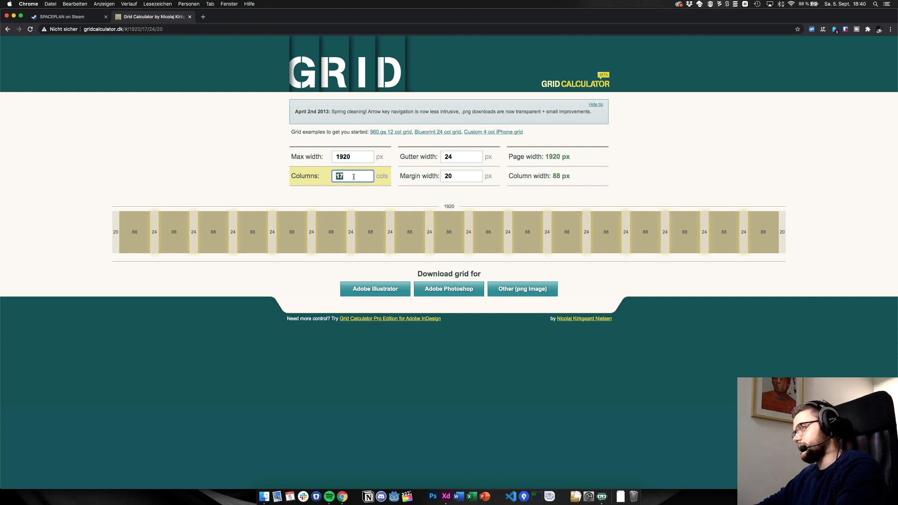
pyautogui.write('16')
pyautogui.press('Down')
pyautogui.press('Down')
pyautogui.press('Down')
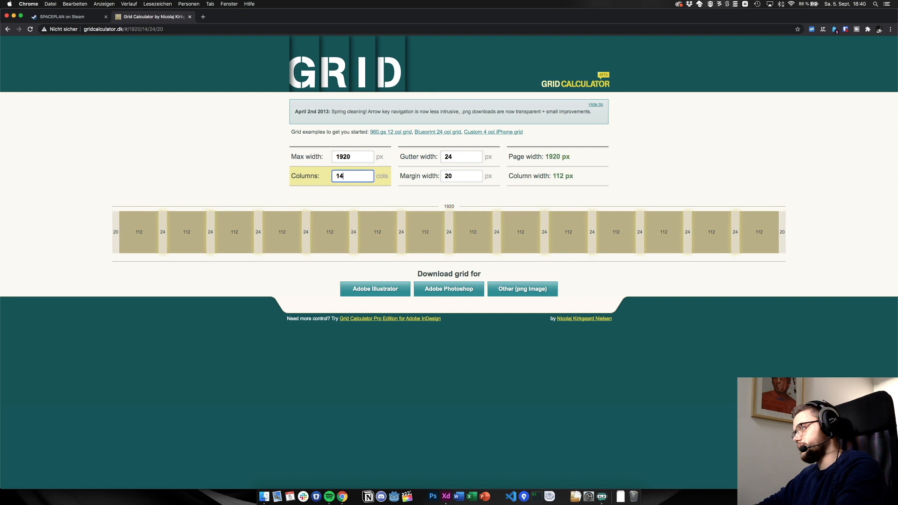
pyautogui.press('Down')
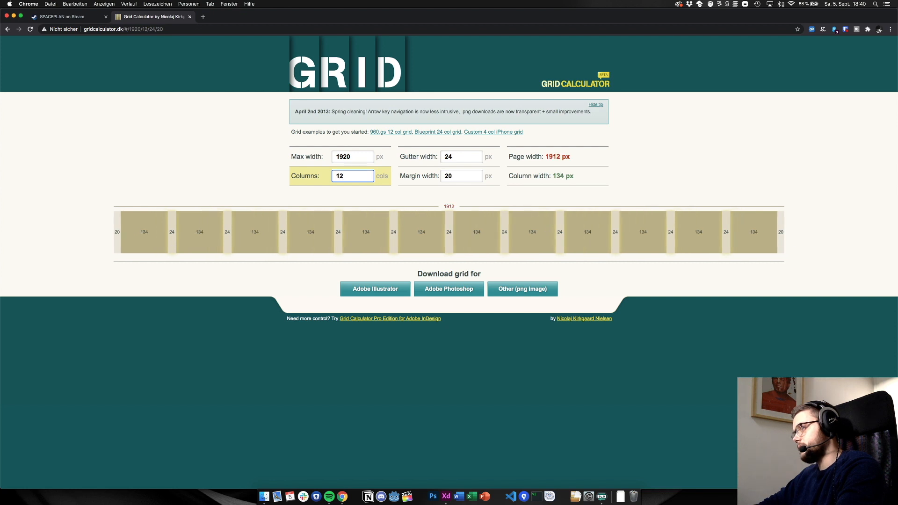
# Try increasing margin widths from 24 px upward for the 12-column grid, ending at 36 px
pyautogui.click(445, 175)
pyautogui.write('24')
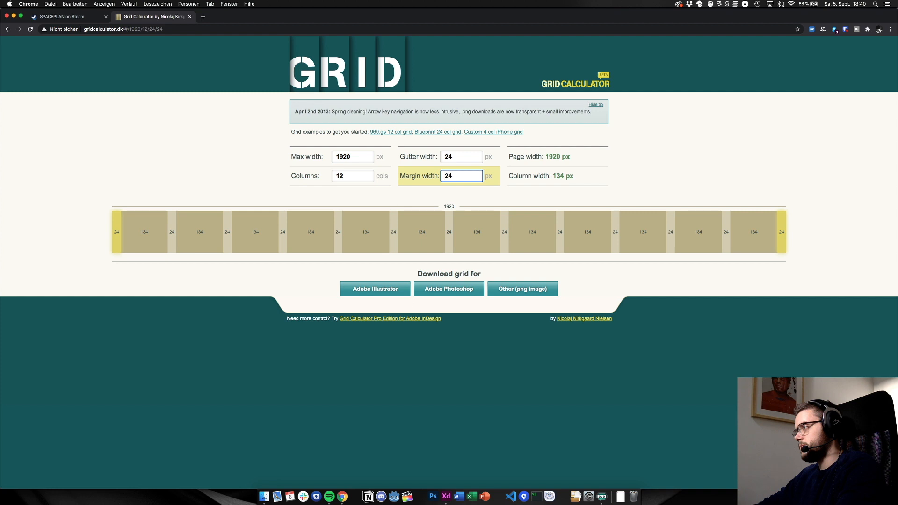
pyautogui.press('Up')
pyautogui.press('Up')
pyautogui.press('Up')
pyautogui.press('Up')
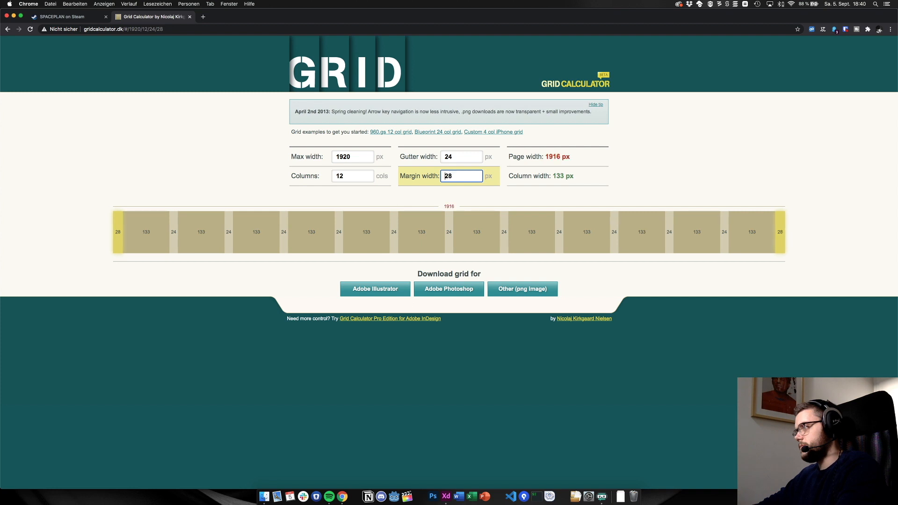
pyautogui.press('Up')
pyautogui.press('Up')
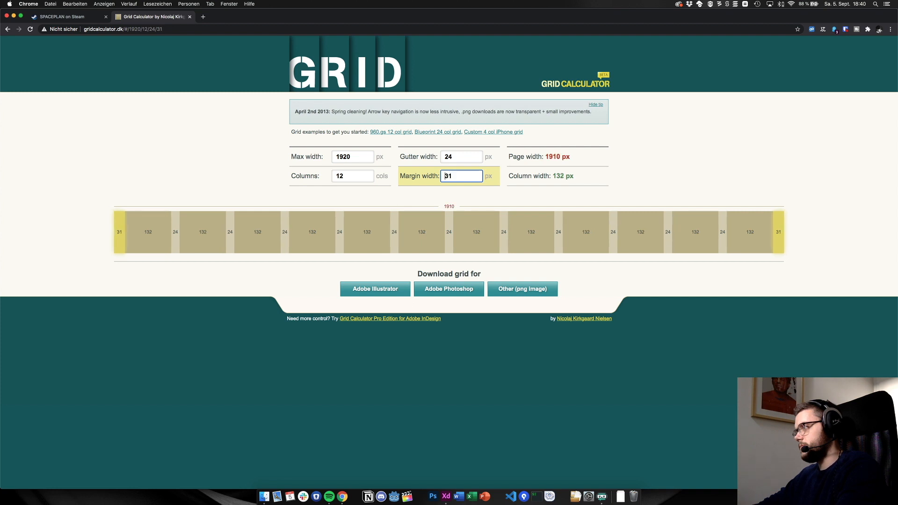
pyautogui.press('Up')
pyautogui.press('Up')
pyautogui.press('Up')
pyautogui.press('Up')
pyautogui.press('Up')
pyautogui.press('Up')
pyautogui.press('Down')
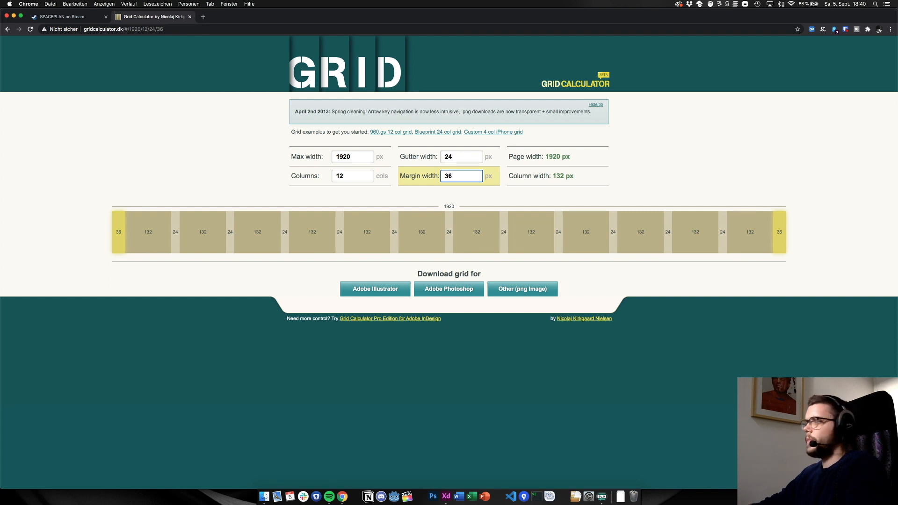
pyautogui.click(287, 189)
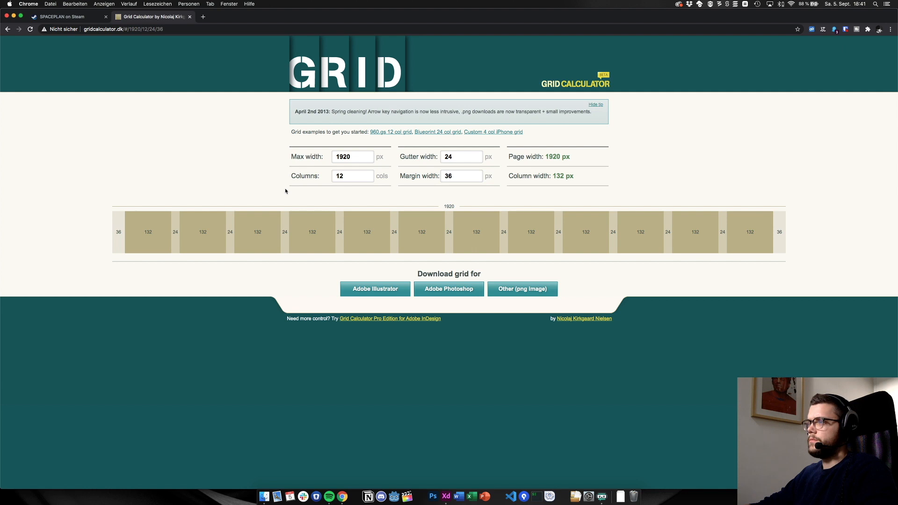
# Calculate 132/4 in Spotlight to check the column width's divisibility, and close the search
pyautogui.press('Tab')
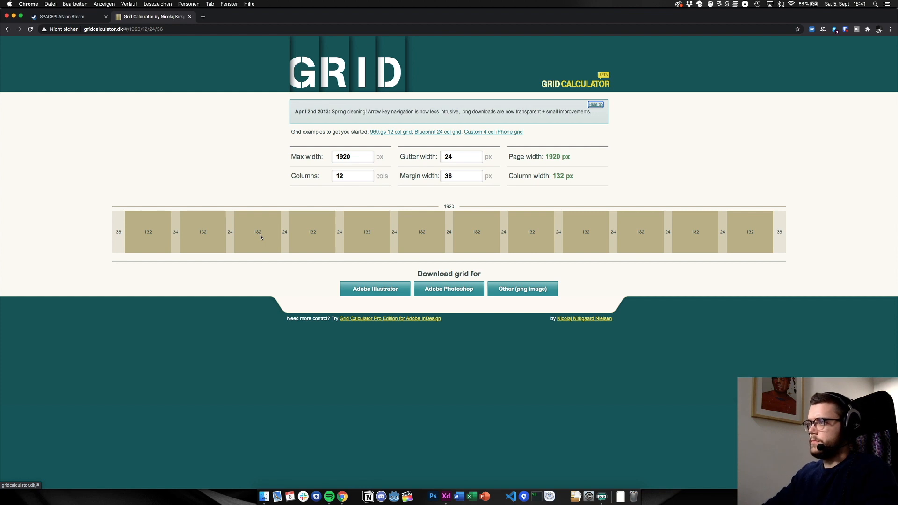
pyautogui.press('super+shift+slash')
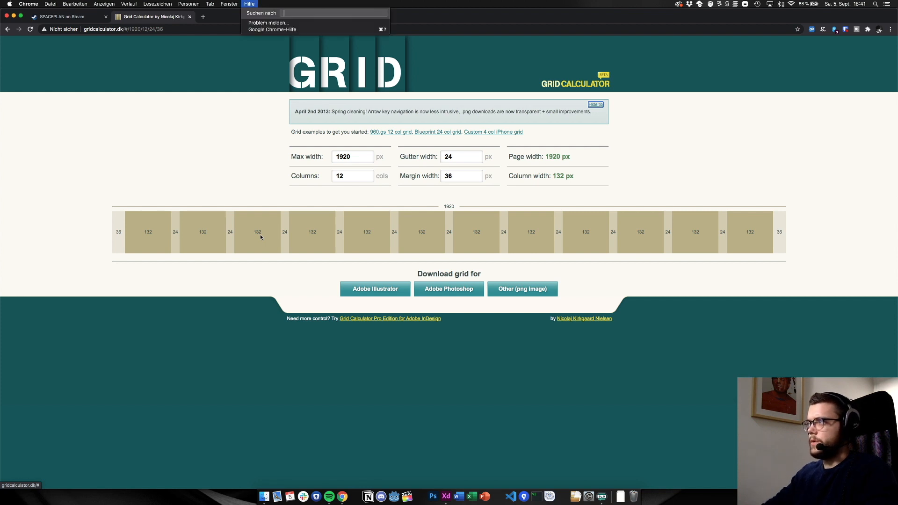
pyautogui.press('super+space')
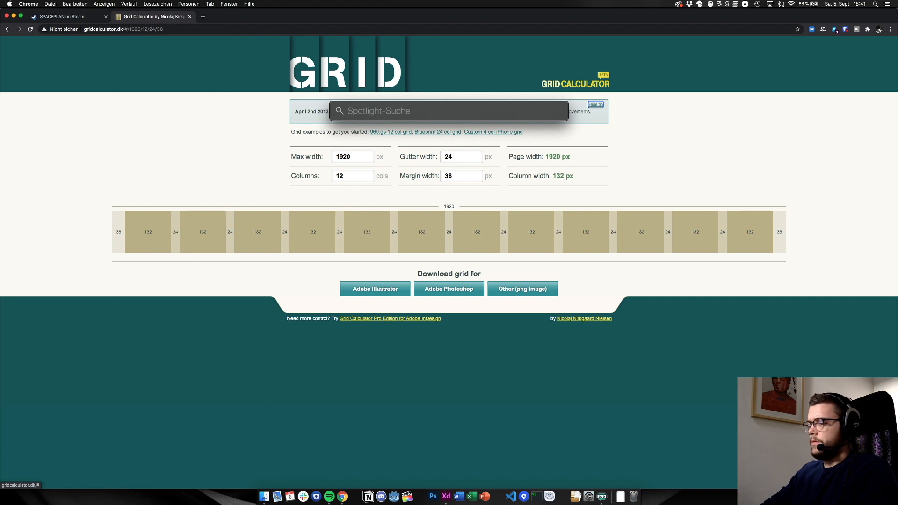
pyautogui.write('132/4')
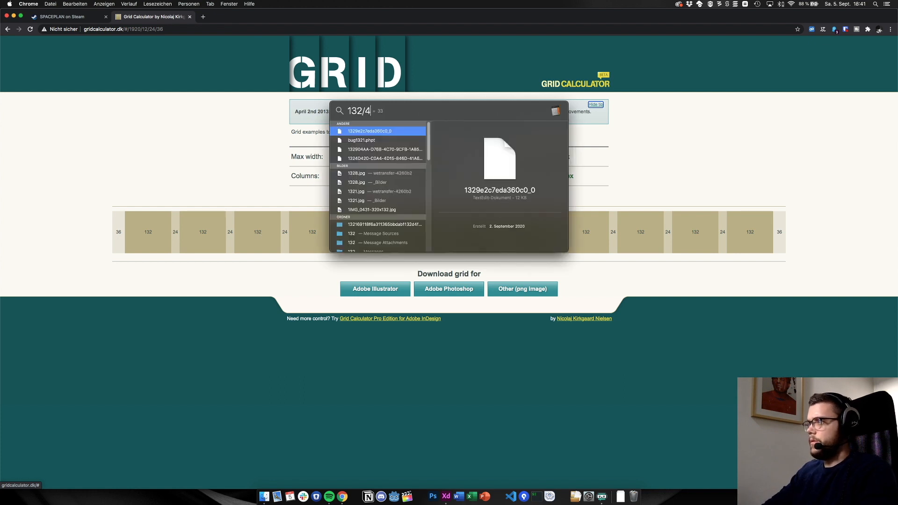
pyautogui.press('BackSpace')
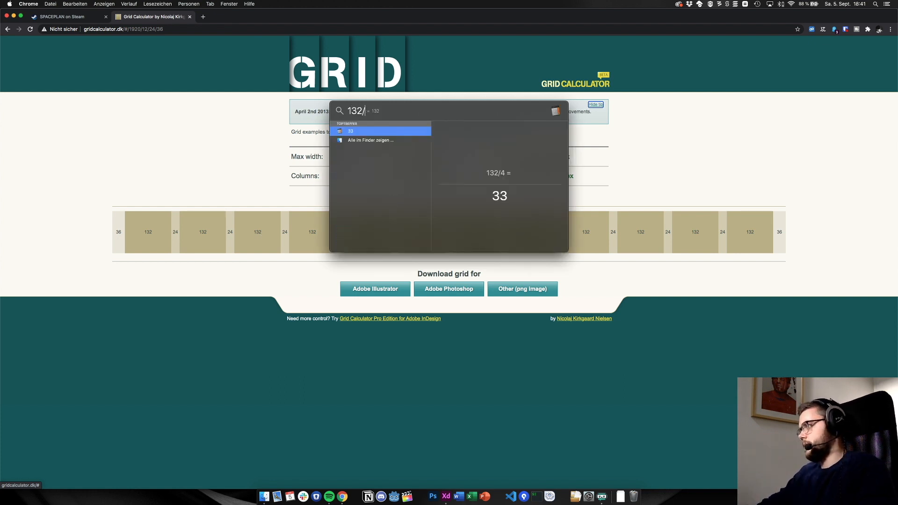
pyautogui.press('BackSpace')
pyautogui.press('BackSpace')
pyautogui.press('BackSpace')
pyautogui.press('BackSpace')
pyautogui.press('Escape')
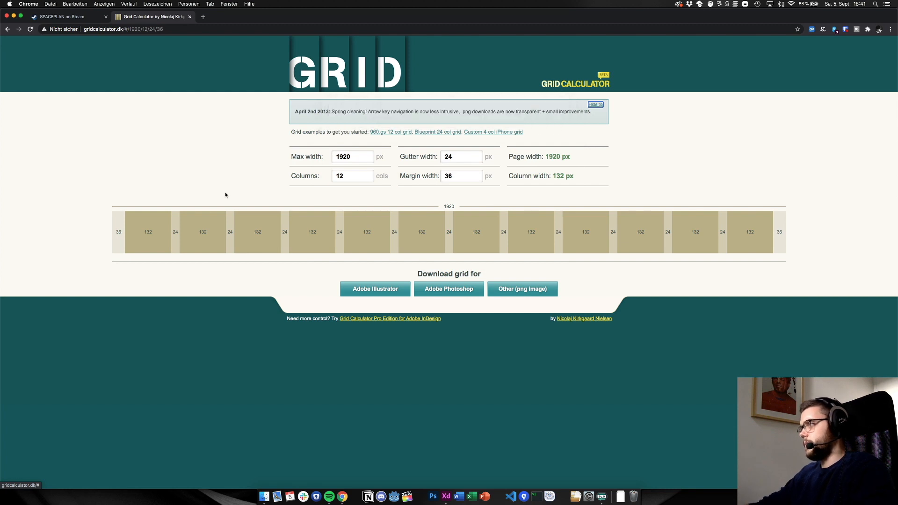
# Switch to Adobe XD and change the dark dashboard artboard to a square grid with a square size of 4
pyautogui.press('super+Tab')
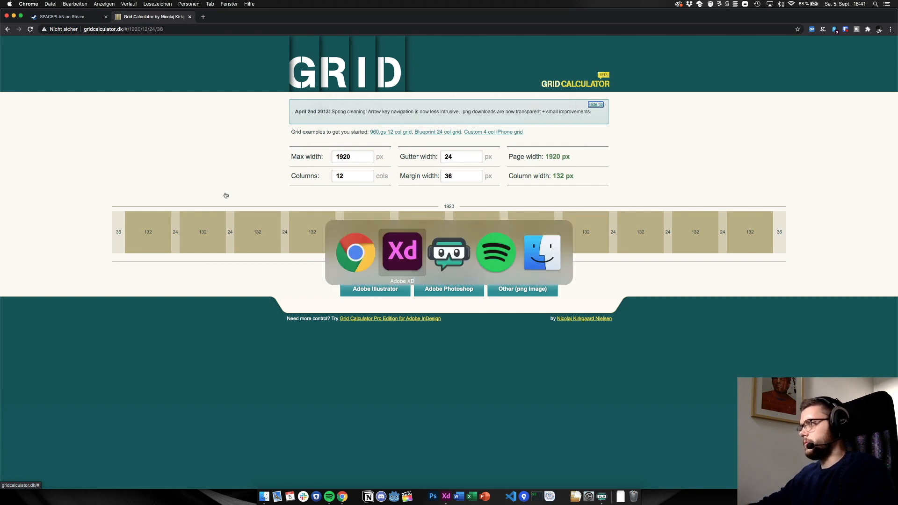
pyautogui.click(168, 71)
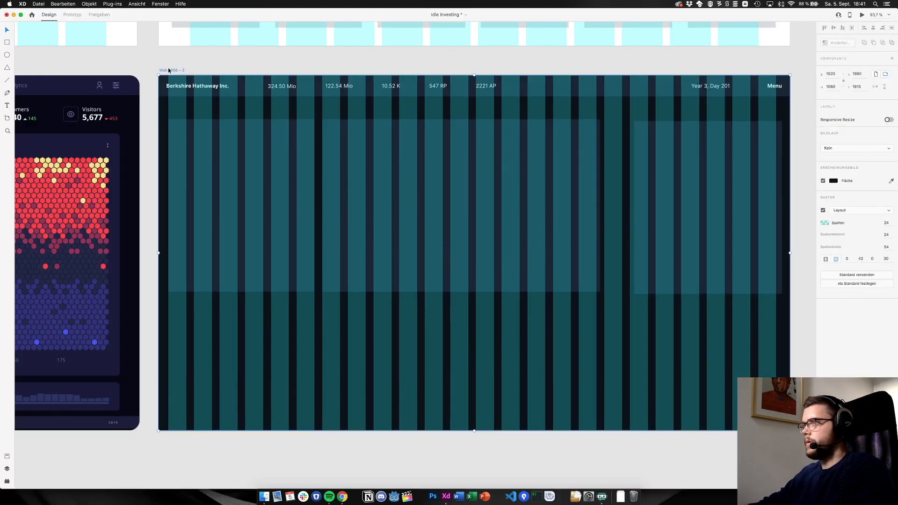
pyautogui.click(884, 211)
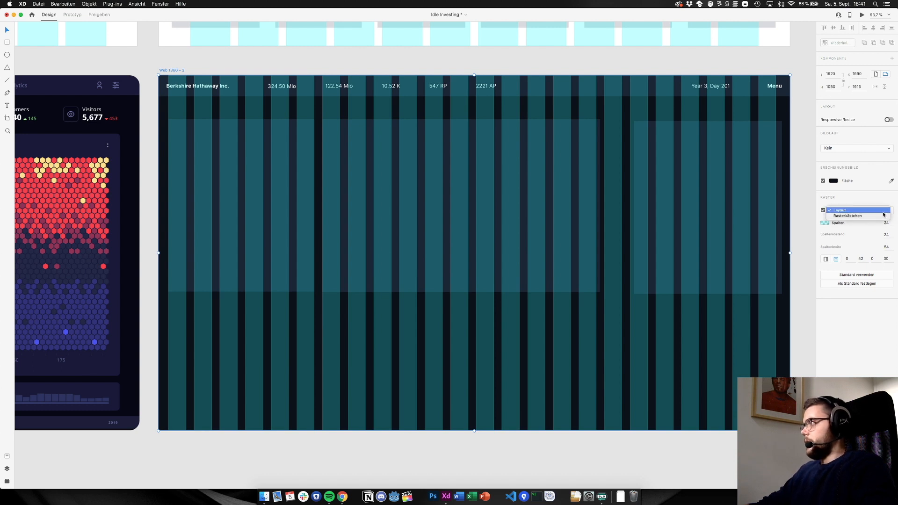
pyautogui.click(884, 211)
pyautogui.click(883, 211)
pyautogui.click(885, 222)
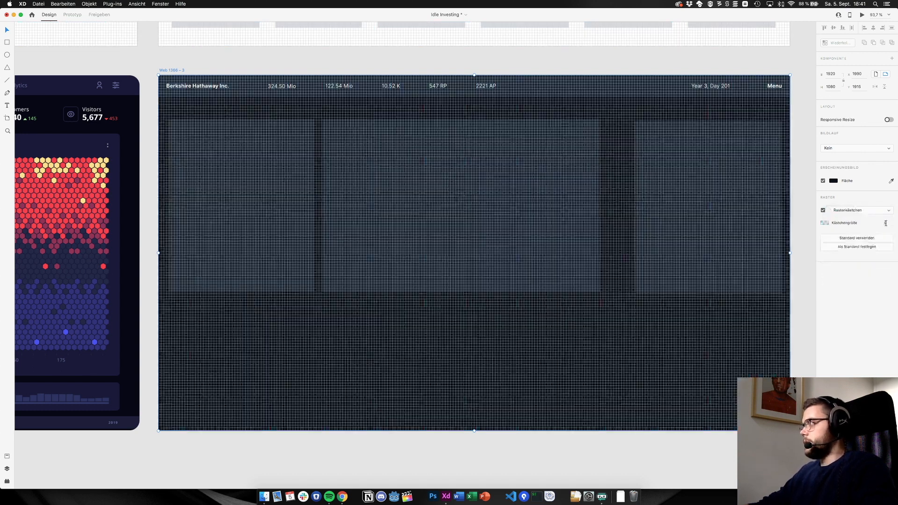
pyautogui.write('4')
pyautogui.press('Return')
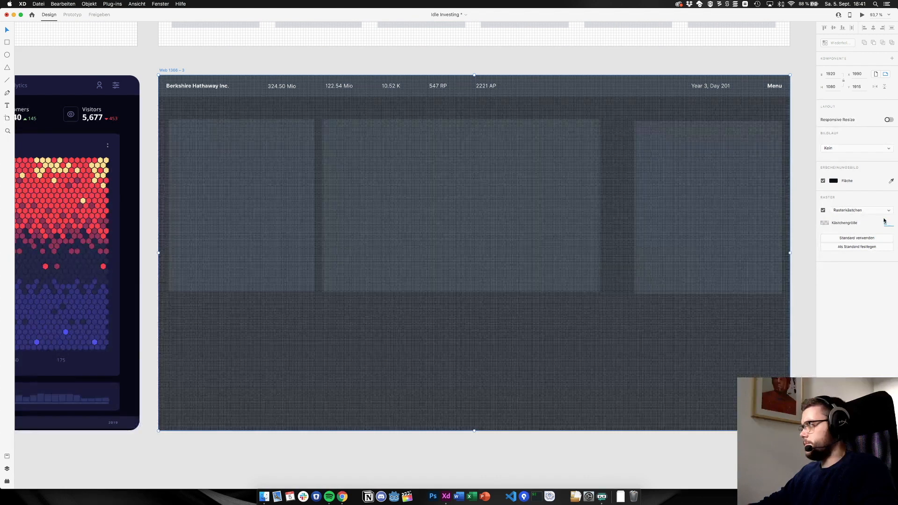
# Switch the dashboard artboard's grid type back to the column layout
pyautogui.click(881, 210)
pyautogui.click(881, 205)
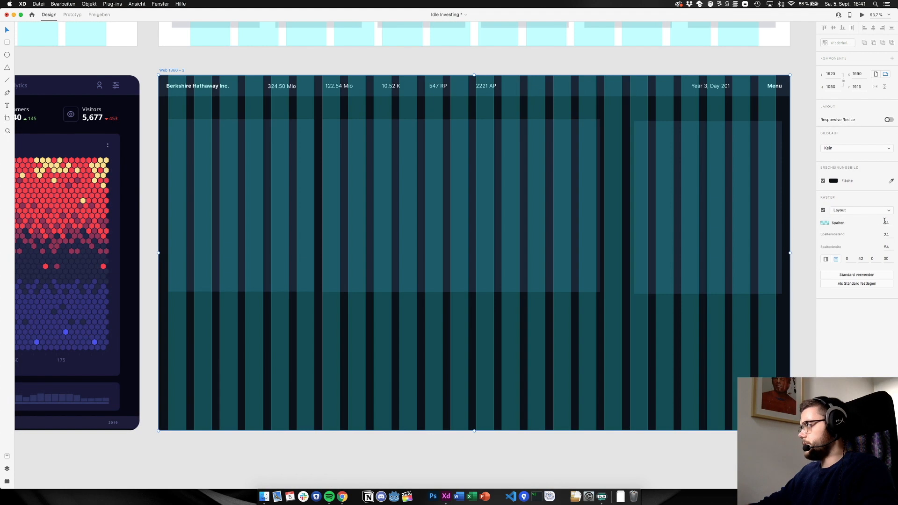
pyautogui.click(889, 225)
# Switch back to the grid calculator in Chrome and set the column count to 24
pyautogui.press('super+Tab')
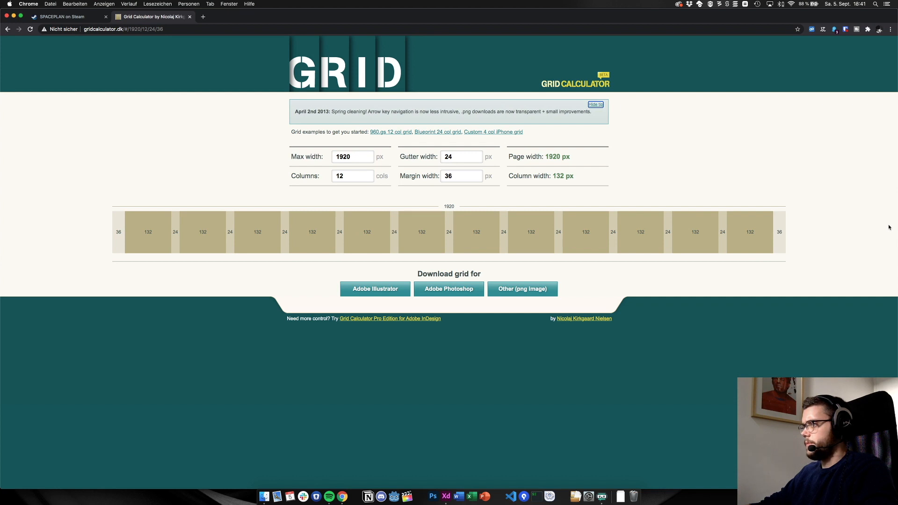
pyautogui.doubleClick(345, 176)
pyautogui.write('24')
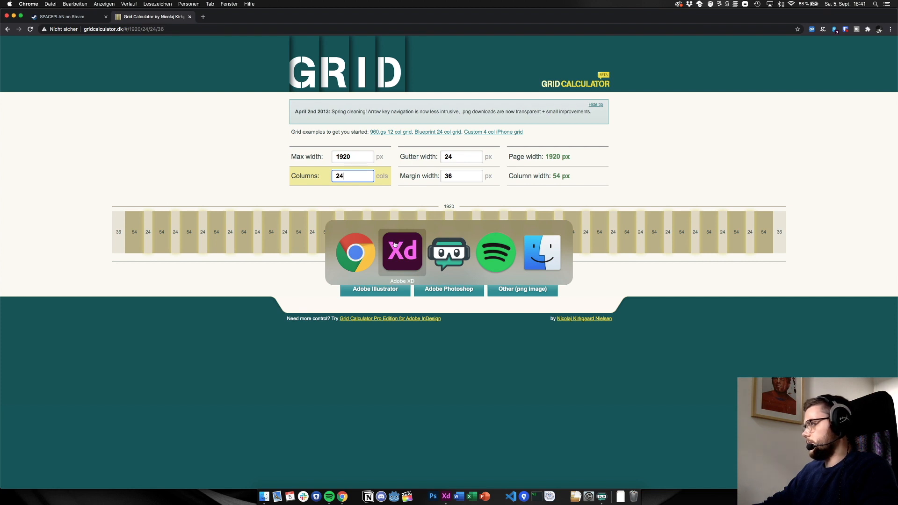
pyautogui.press('super+Tab')
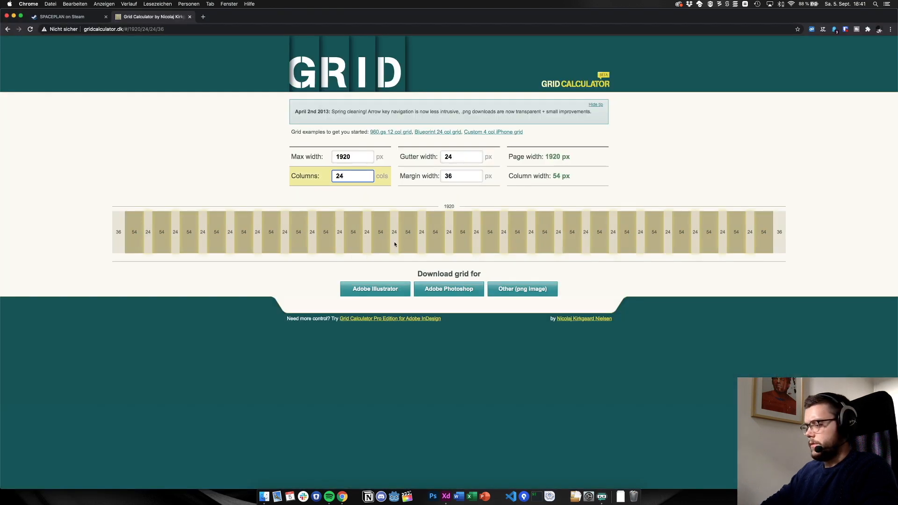
# Calculate 54/4 in Spotlight to check the 24-column grid's column width, and close the search
pyautogui.press('super+space')
pyautogui.write('54/')
pyautogui.write('8')
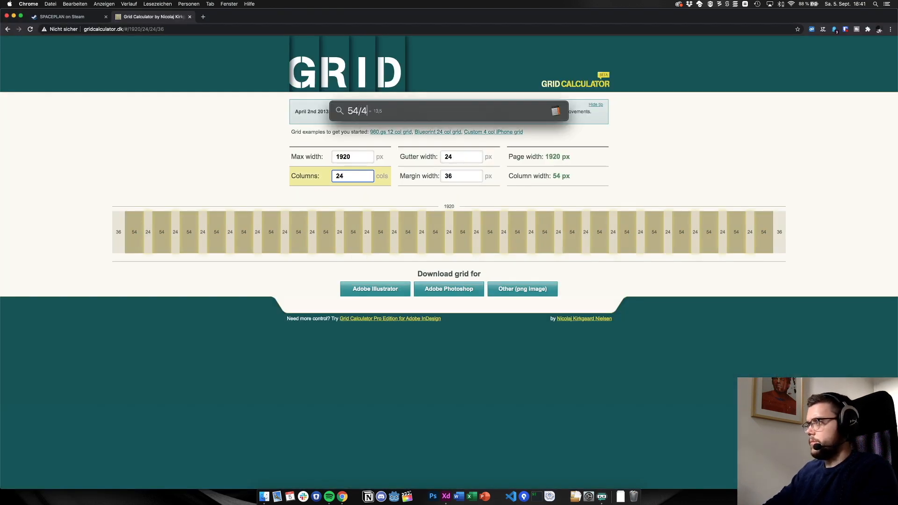
pyautogui.press('BackSpace')
pyautogui.press('BackSpace')
pyautogui.press('BackSpace')
pyautogui.press('BackSpace')
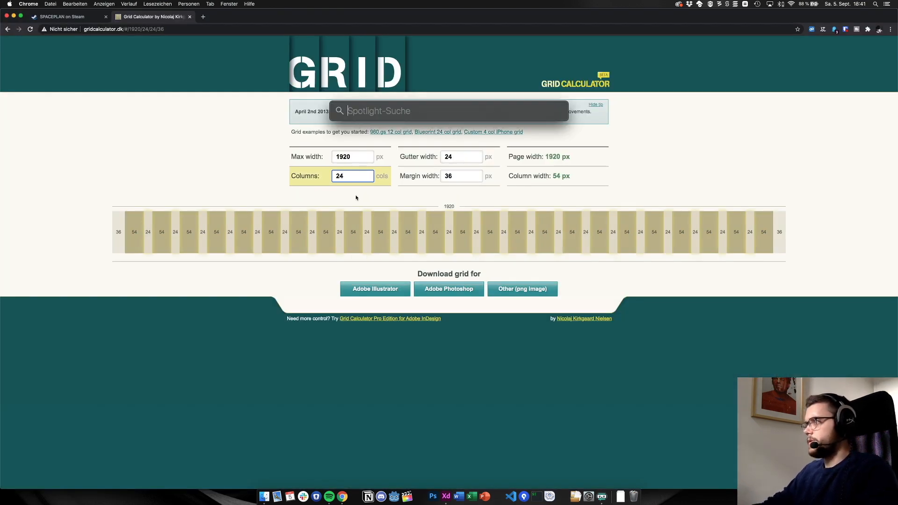
pyautogui.press('Escape')
# Try decreasing column counts from 16 downward with 36 px margins, ending at 13 columns
pyautogui.doubleClick(331, 176)
pyautogui.write('16')
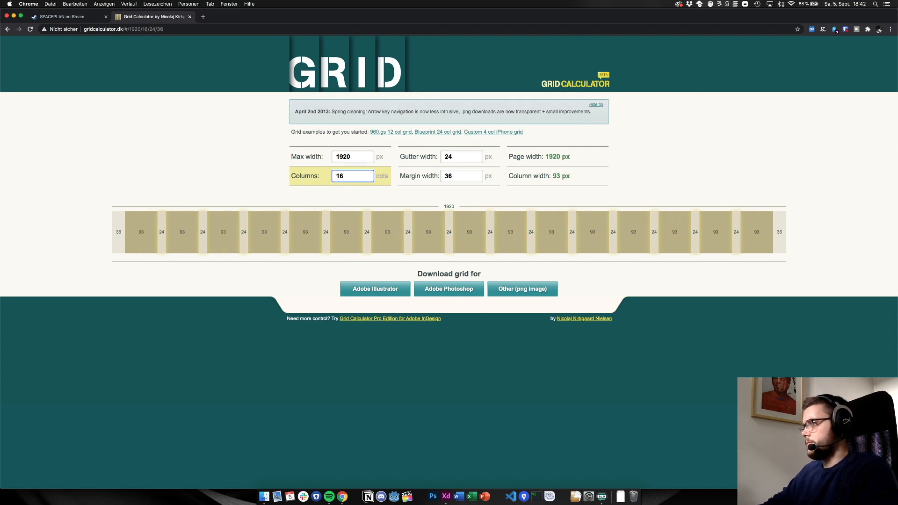
pyautogui.press('Down')
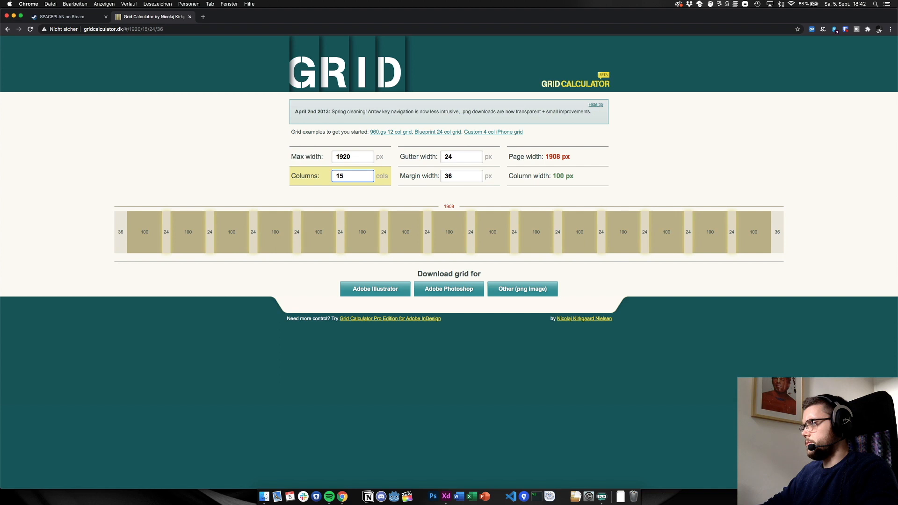
pyautogui.press('Down')
pyautogui.press('Down')
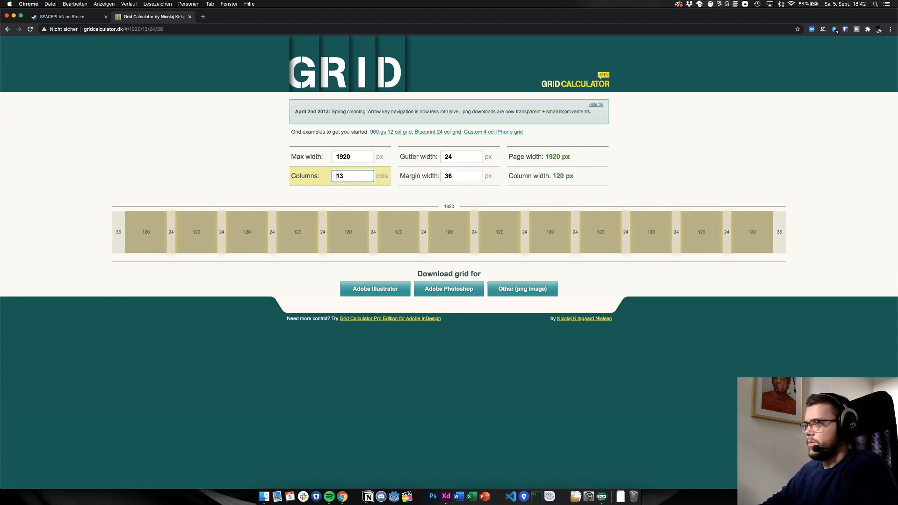
# Try increasing column counts from 14 up to 26 with 24 px gutters and 36 px margins
pyautogui.press('Up')
pyautogui.press('Up')
pyautogui.press('Up')
pyautogui.press('Up')
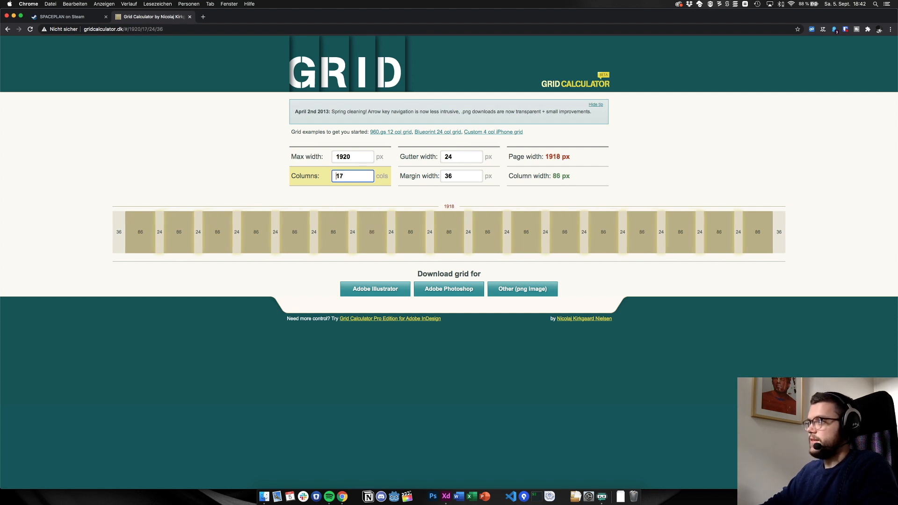
pyautogui.press('Up')
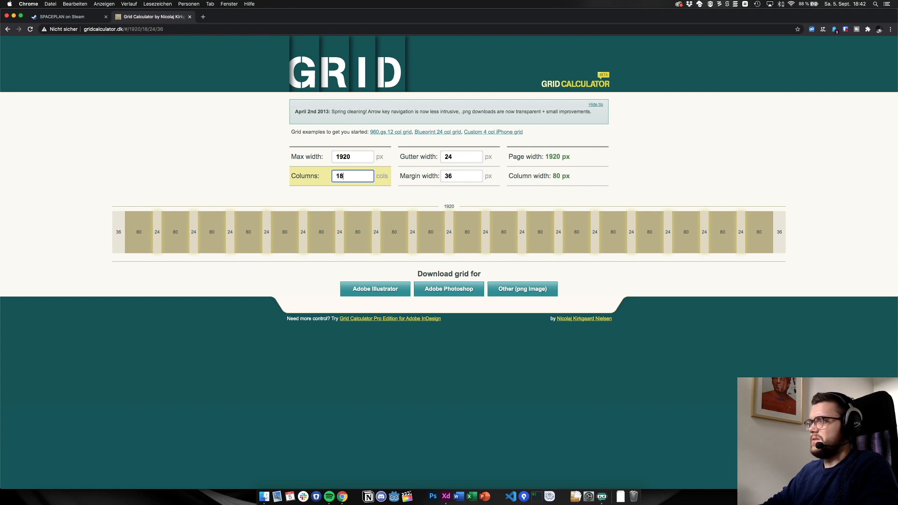
pyautogui.press('Up')
pyautogui.press('Up')
pyautogui.press('Up')
pyautogui.press('Down')
pyautogui.press('Up')
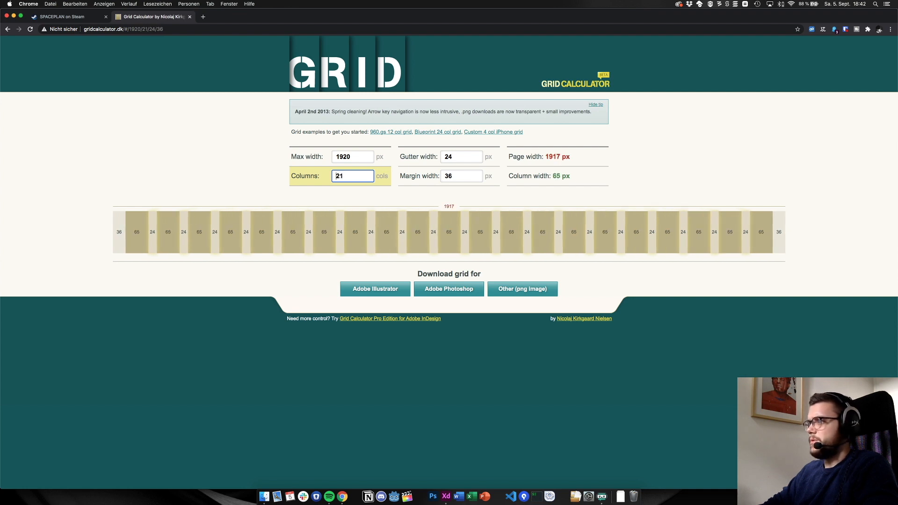
pyautogui.press('Up')
pyautogui.press('Up')
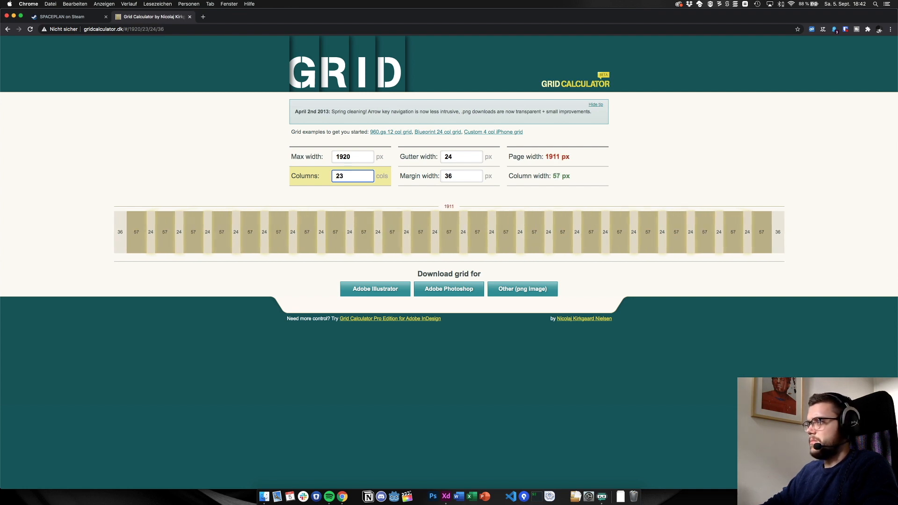
pyautogui.press('Up')
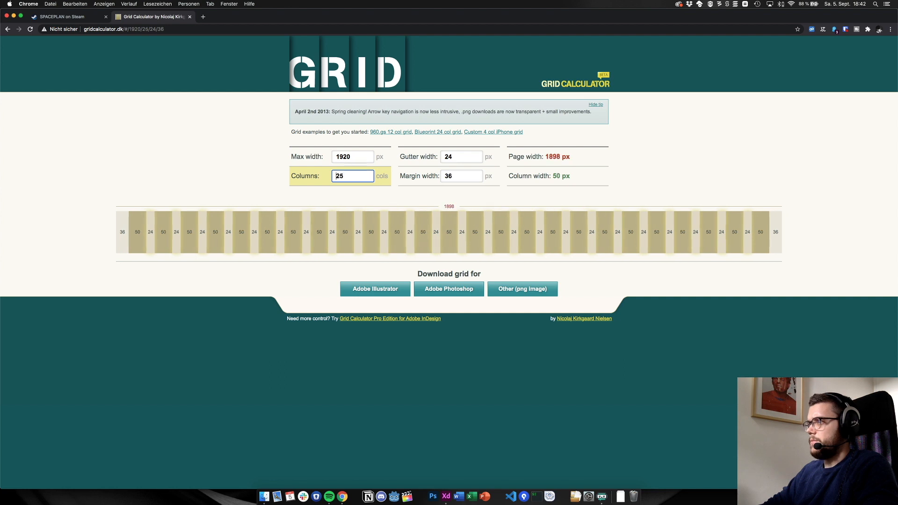
pyautogui.press('Up')
pyautogui.press('Up')
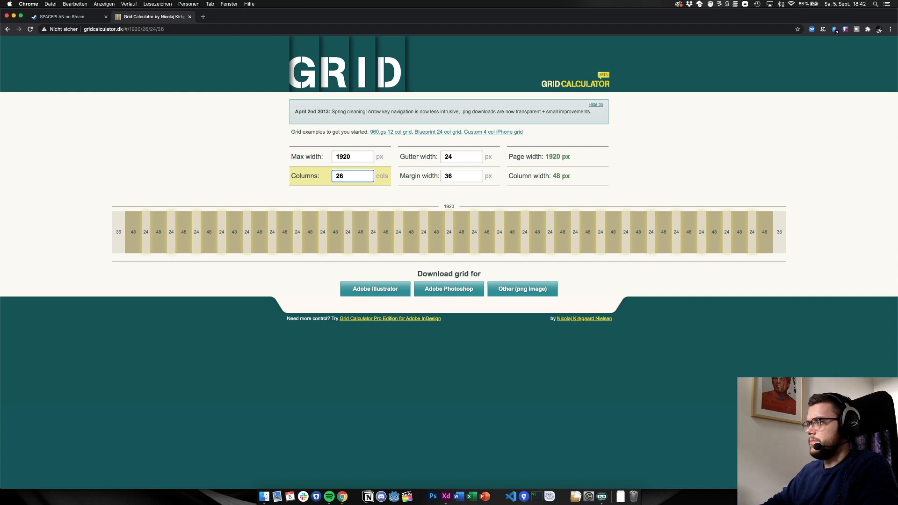
# Set the grid calculator's gutter width to 20 px and the column count to 12
pyautogui.click(464, 156)
pyautogui.press('BackSpace')
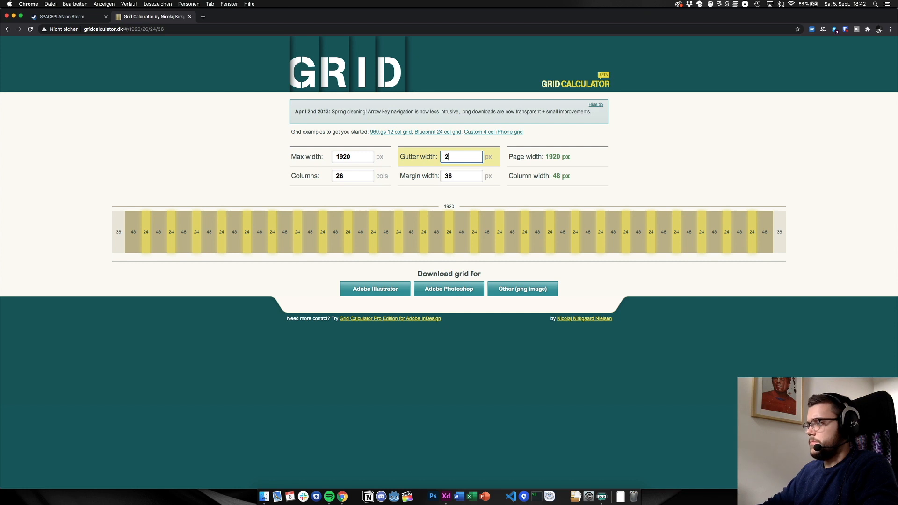
pyautogui.write('0')
pyautogui.click(323, 176)
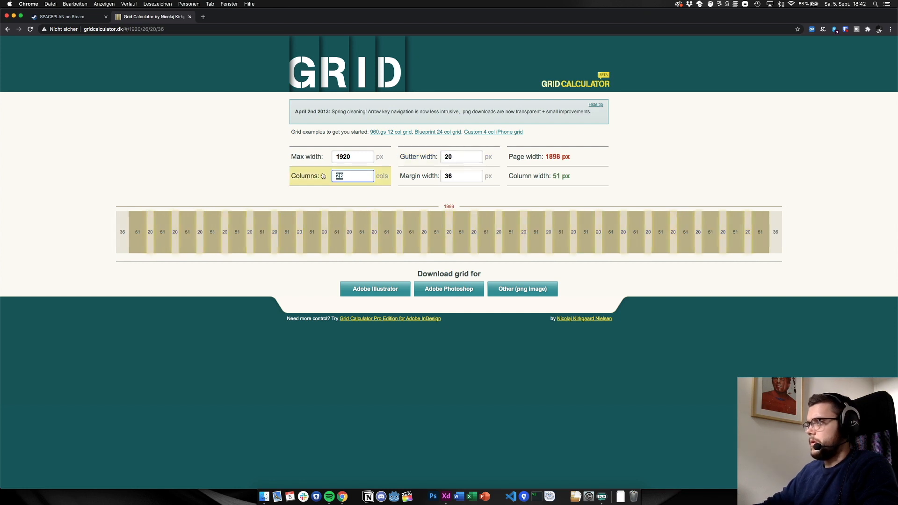
pyautogui.write('12')
# Set the calculator's gutter width to 24 px, keeping the 36 px margin width
pyautogui.click(447, 156)
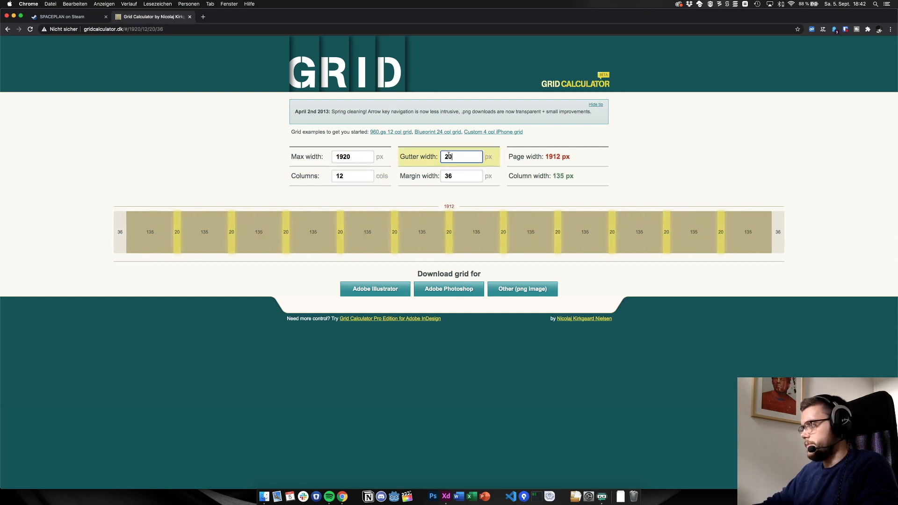
pyautogui.press('BackSpace')
pyautogui.write('4')
pyautogui.click(451, 176)
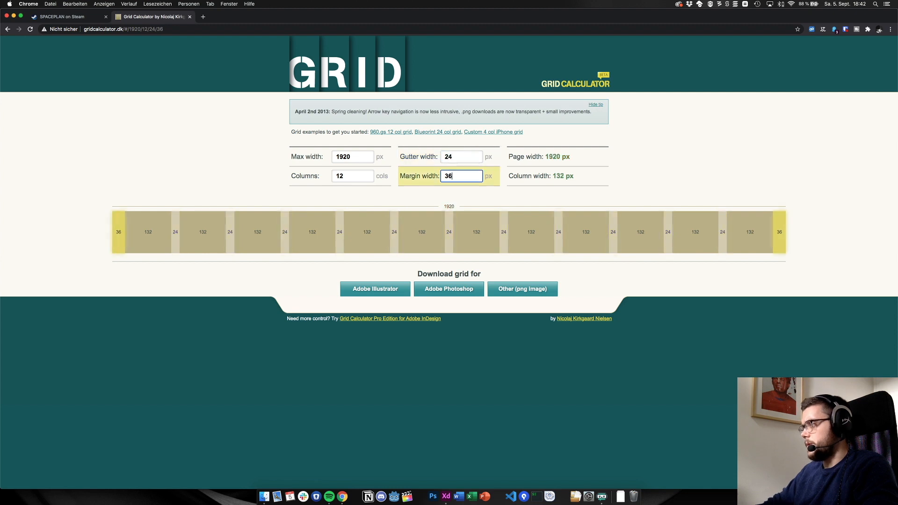
pyautogui.click(164, 177)
# Switch to XD and set the dashboard artboard's layout grid to 12 columns with linked 36 px side margins
pyautogui.press('super+Tab')
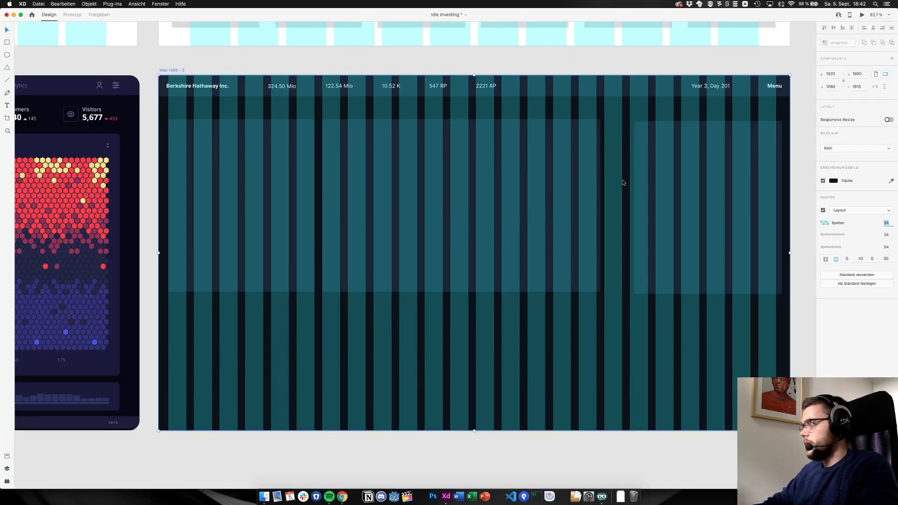
pyautogui.write('12')
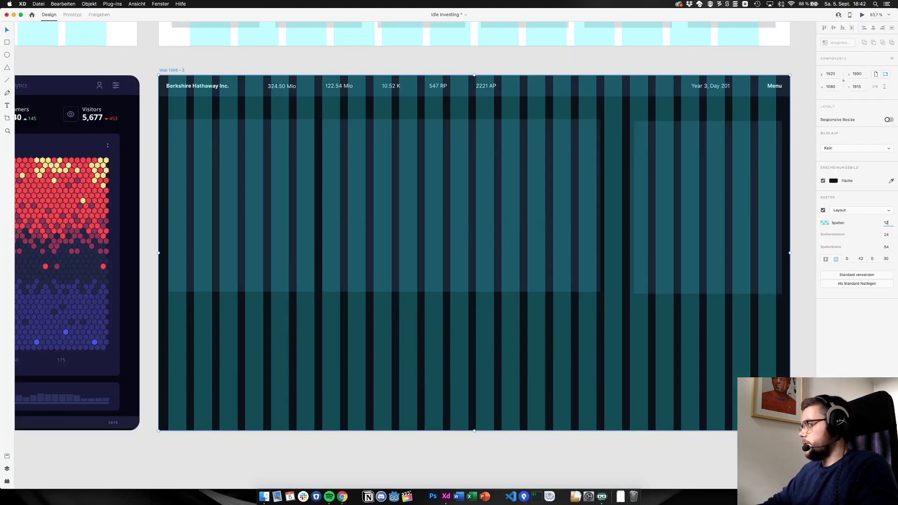
pyautogui.press('Tab')
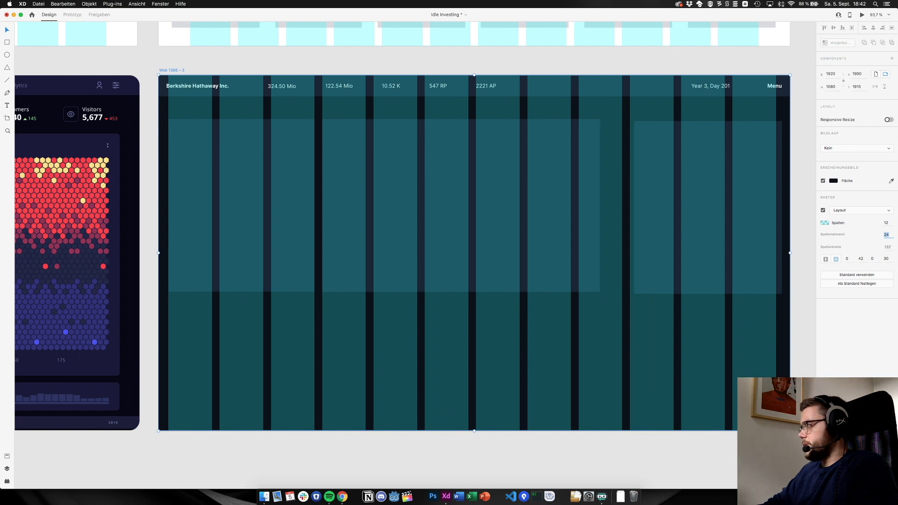
pyautogui.press('Tab')
pyautogui.press('Tab')
pyautogui.click(825, 259)
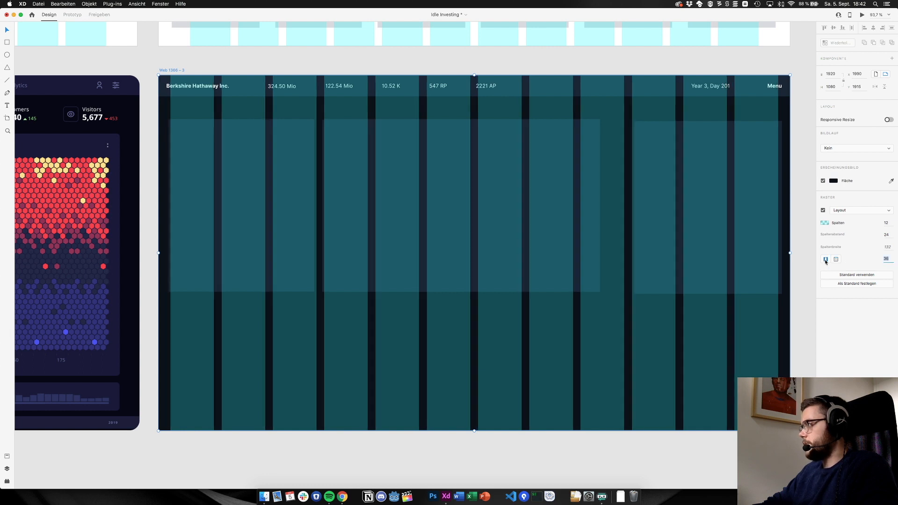
# Recheck the grid calculator in Chrome, return to XD, and use separate grid margins with a 36 px bottom margin
pyautogui.press('super+Tab')
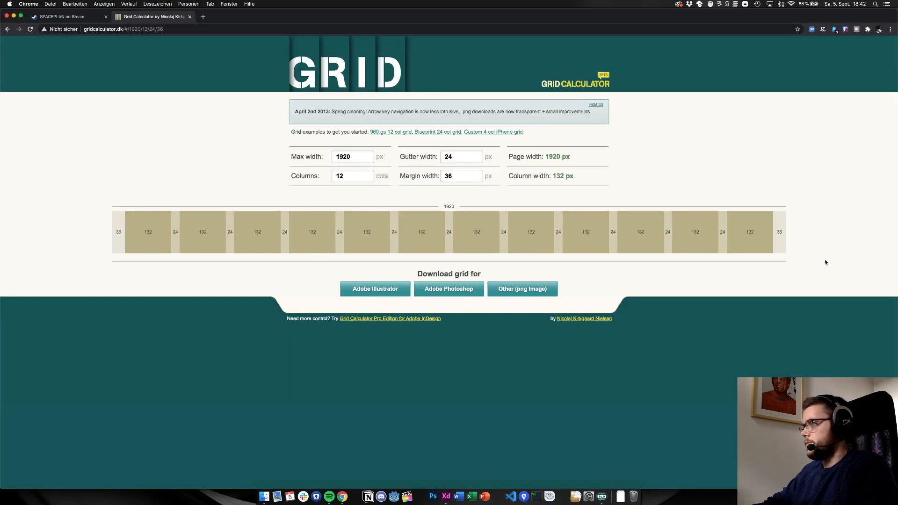
pyautogui.press('super+Tab')
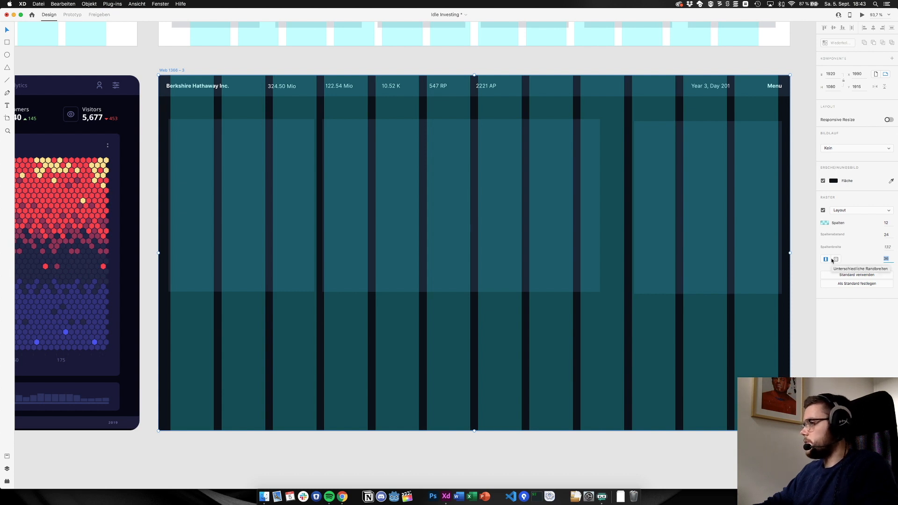
pyautogui.click(836, 260)
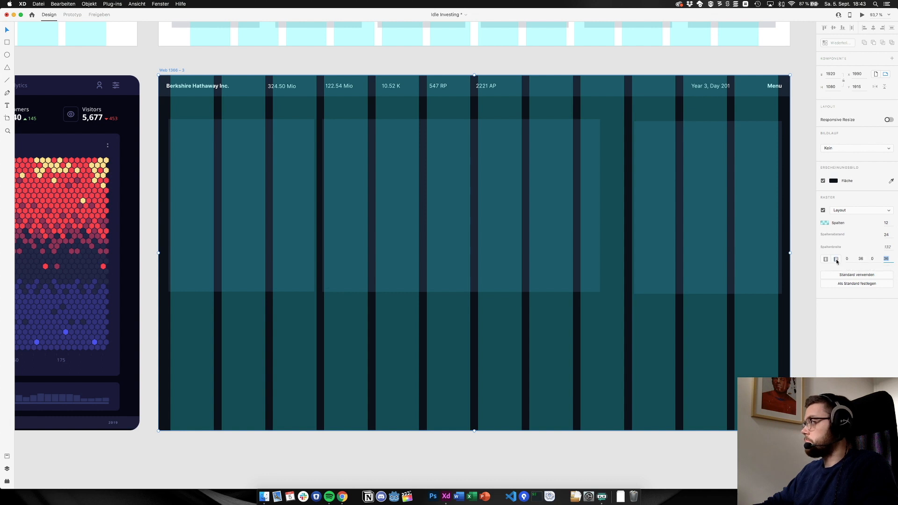
pyautogui.click(872, 258)
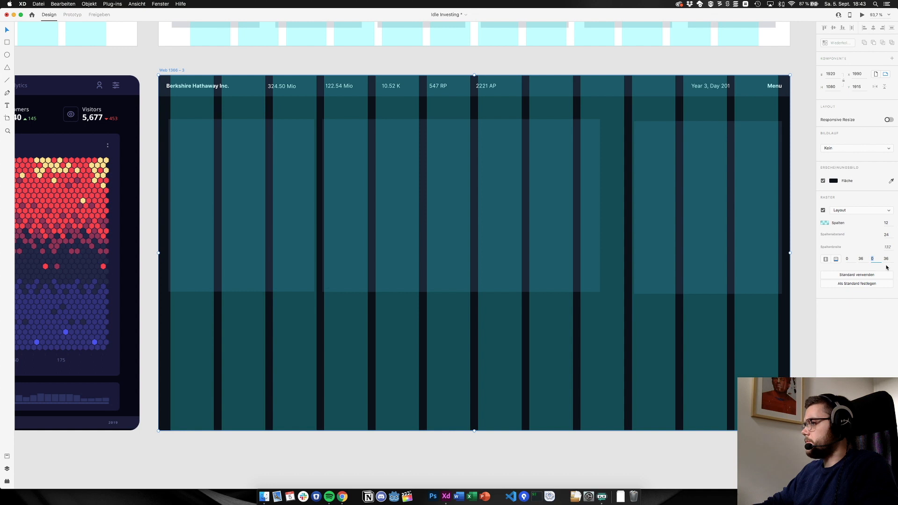
pyautogui.press('Tab')
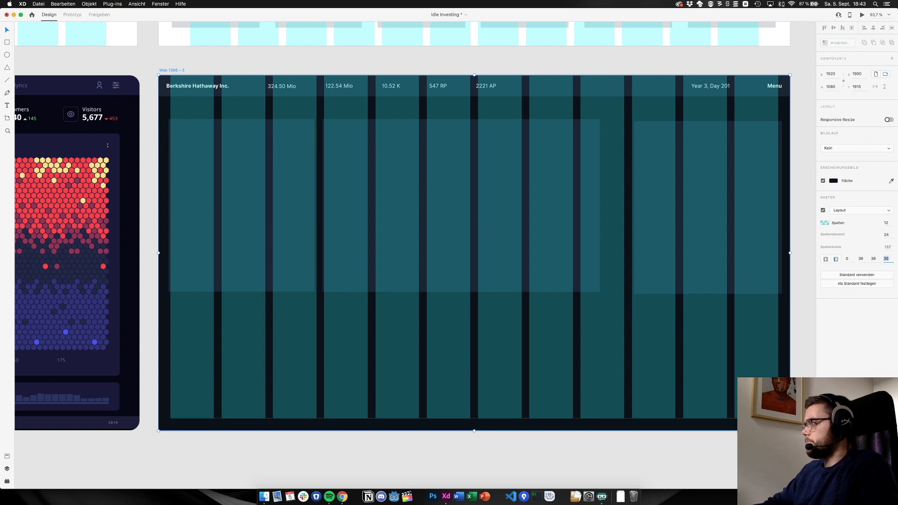
pyautogui.click(807, 312)
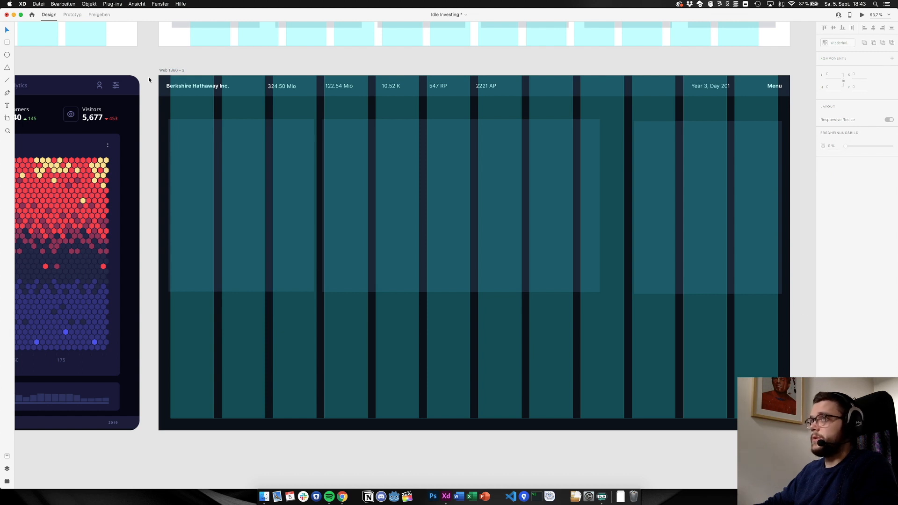
# Fit the left card to the first three grid columns at 444 px wide and the middle card to columns four through nine at 912 px
pyautogui.click(184, 87)
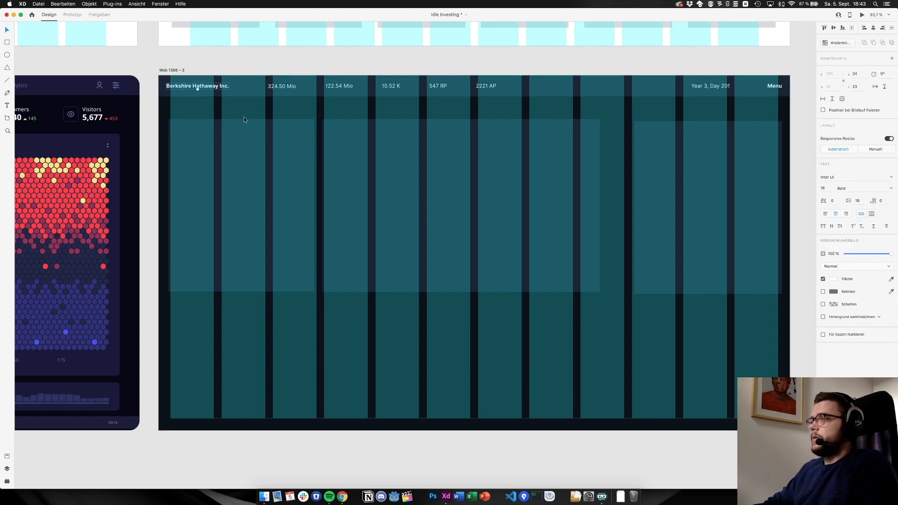
pyautogui.click(240, 204)
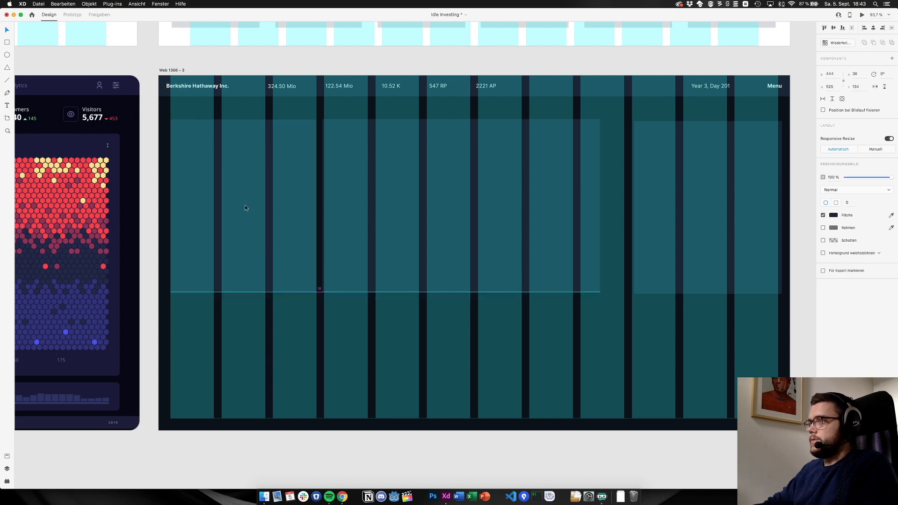
pyautogui.click(355, 210)
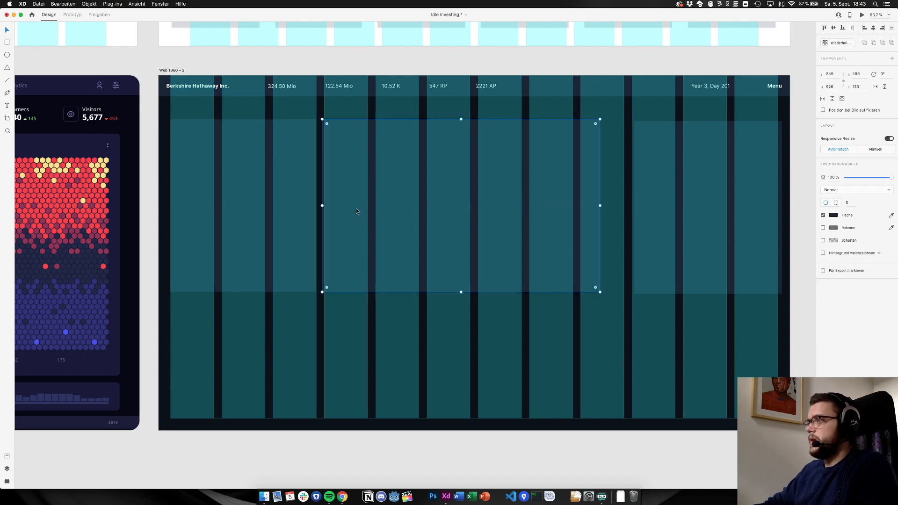
pyautogui.doubleClick(356, 211)
pyautogui.press('Escape')
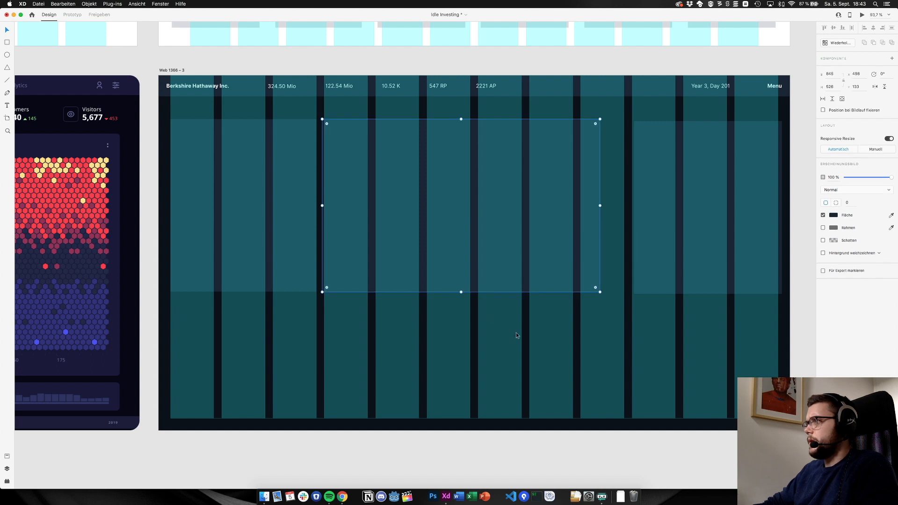
pyautogui.moveTo(466, 238)
pyautogui.mouseDown()
pyautogui.moveTo(456, 237)
pyautogui.moveTo(466, 235)
pyautogui.mouseUp()
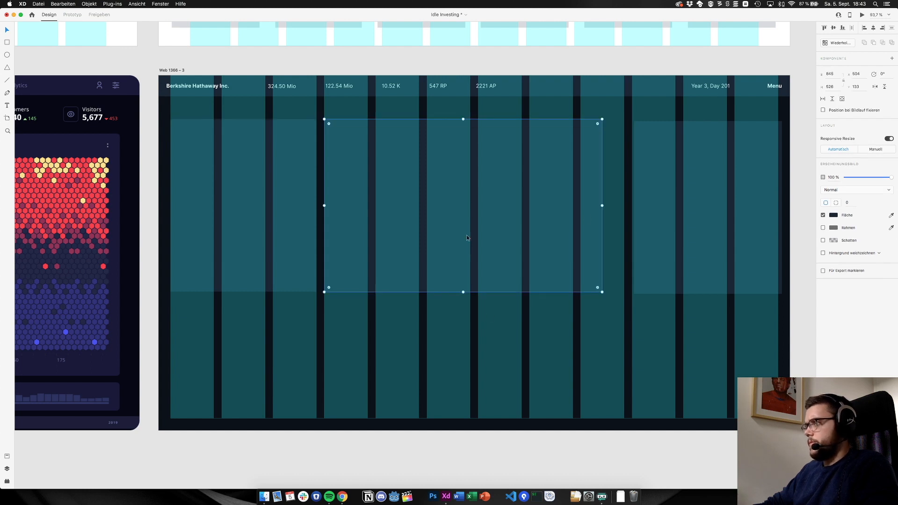
pyautogui.moveTo(601, 209); pyautogui.dragTo(662, 209)
# Align the right card with the top of the other cards and fit it to the last three grid columns
pyautogui.click(663, 210)
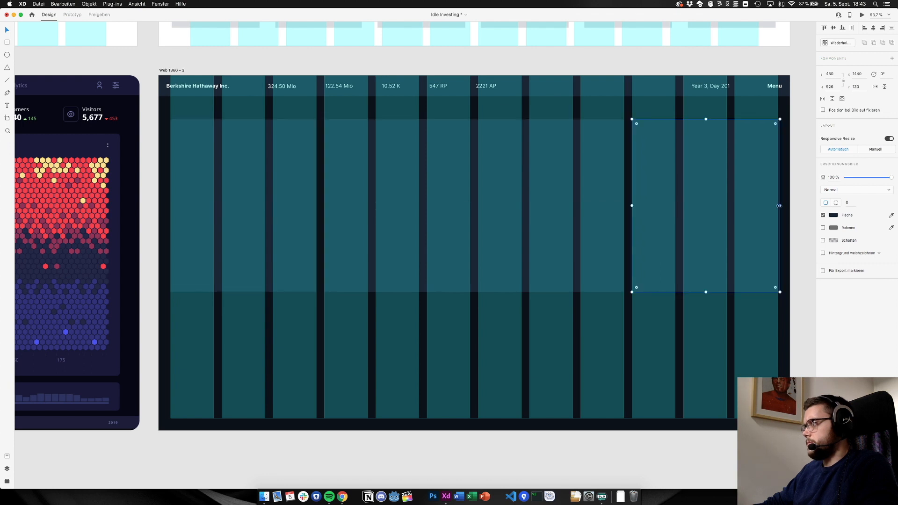
pyautogui.moveTo(778, 207); pyautogui.dragTo(775, 207)
pyautogui.click(798, 235)
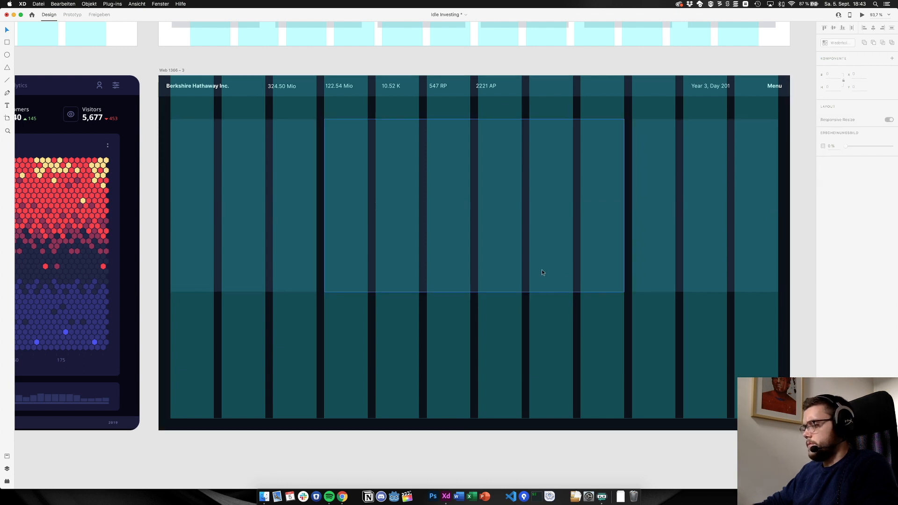
# Hide the layout grids and compare the card arrangement with the Orion reference dashboard, then view the artboard at 100 %
pyautogui.press('super+shift+apostrophe')
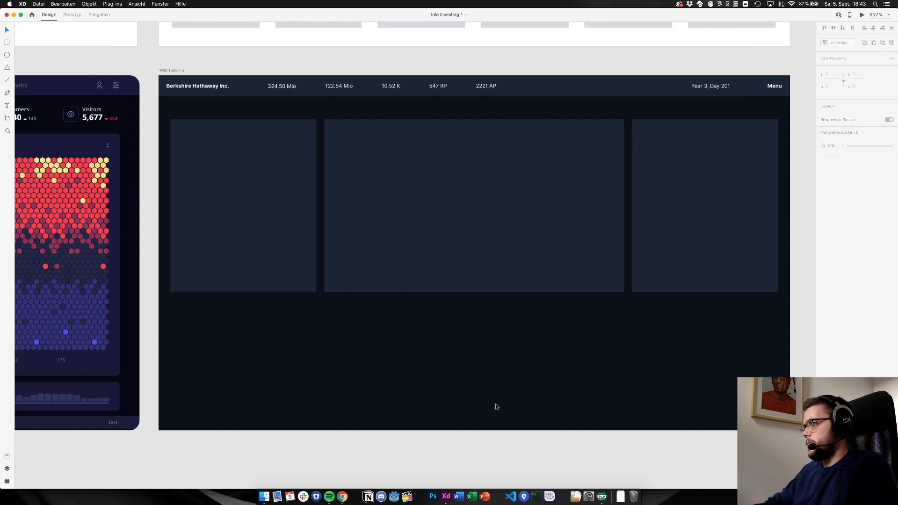
pyautogui.hscroll(-15, 445, 379)
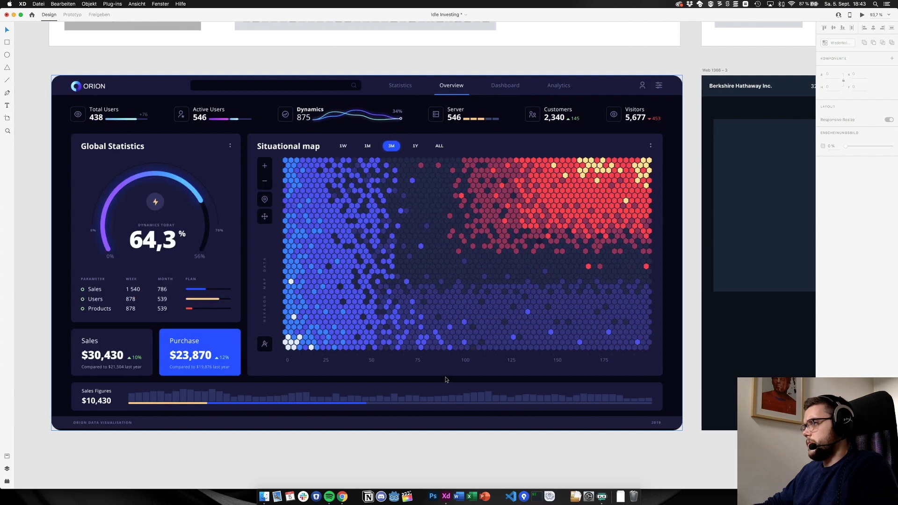
pyautogui.hscroll(4, 445, 379)
pyautogui.hscroll(14, 446, 380)
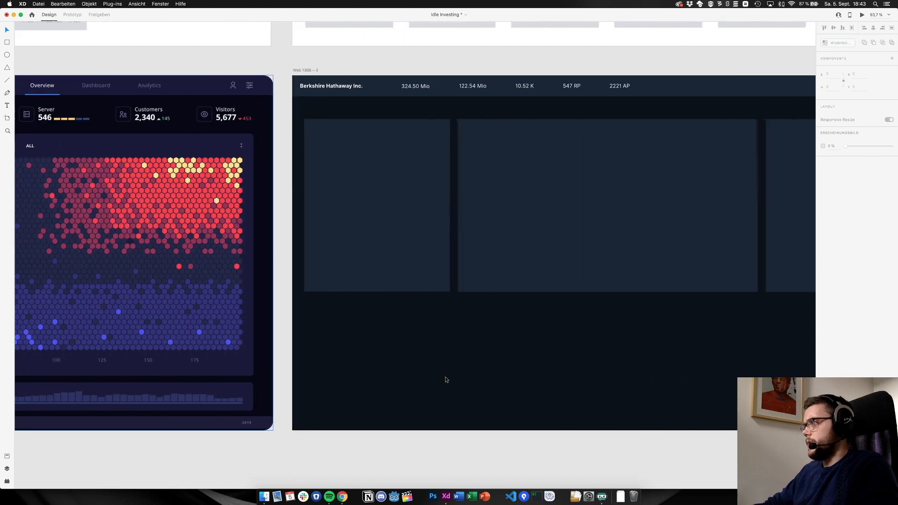
pyautogui.press('super+1')
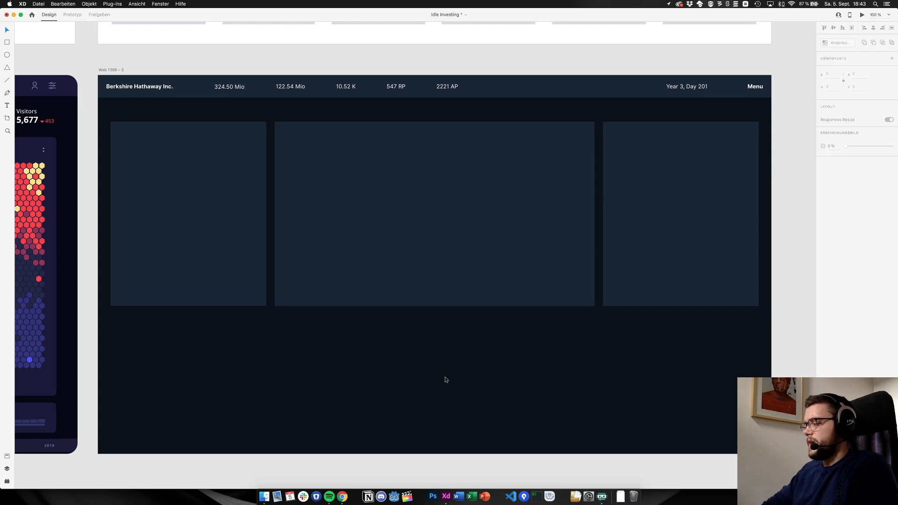
# Show the grid, try narrowing the middle card to five columns and widening the left card to four columns at 600 px, and hide the grid
pyautogui.press('super+shift+apostrophe')
pyautogui.click(450, 214)
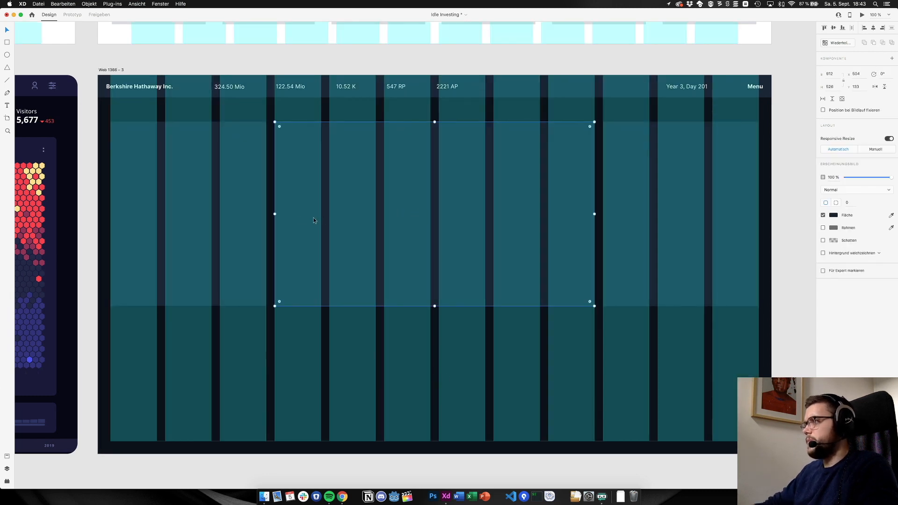
pyautogui.moveTo(276, 214); pyautogui.dragTo(331, 217)
pyautogui.click(243, 218)
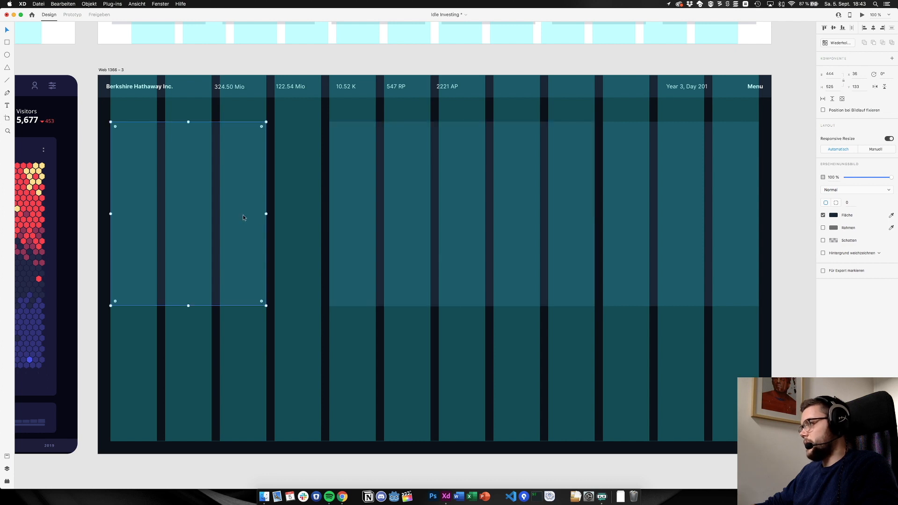
pyautogui.moveTo(266, 214); pyautogui.dragTo(321, 213)
pyautogui.press('super+shift+apostrophe')
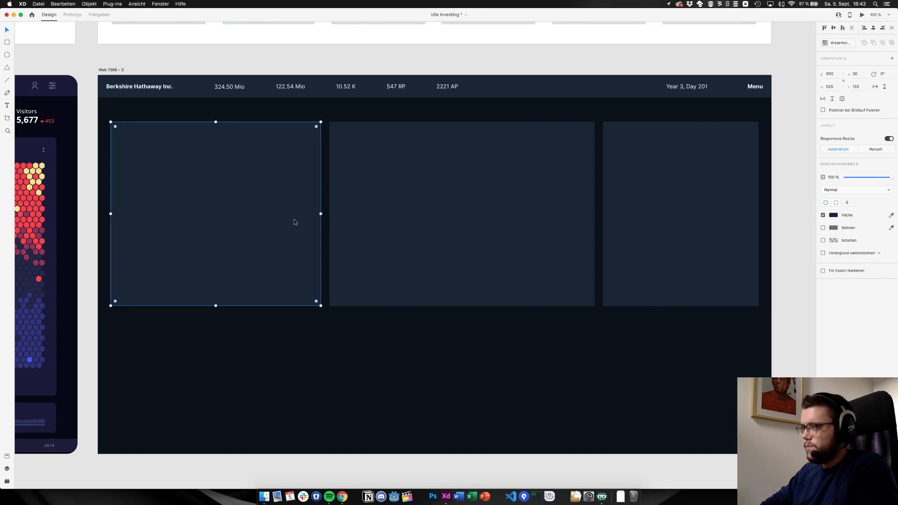
pyautogui.click(402, 402)
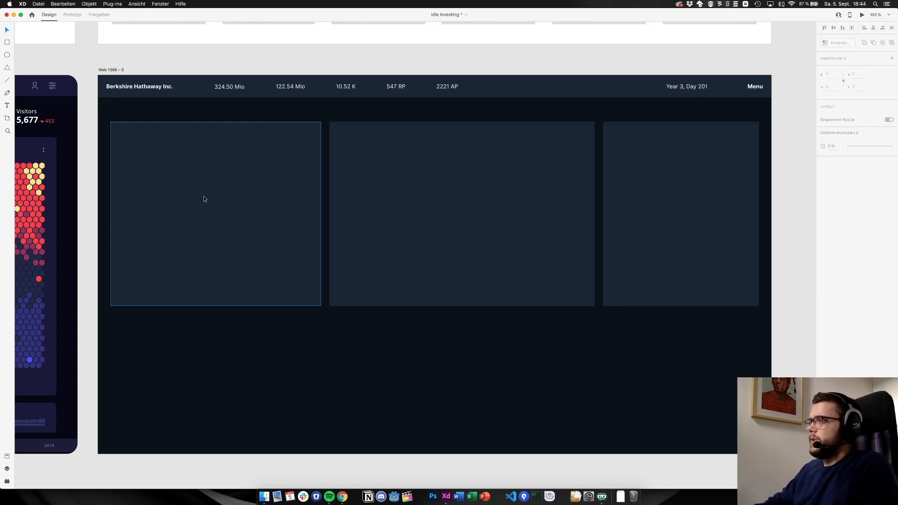
# Undo the last resizing of the left and middle cards and clear the selection
pyautogui.click(225, 261)
pyautogui.press('super+z')
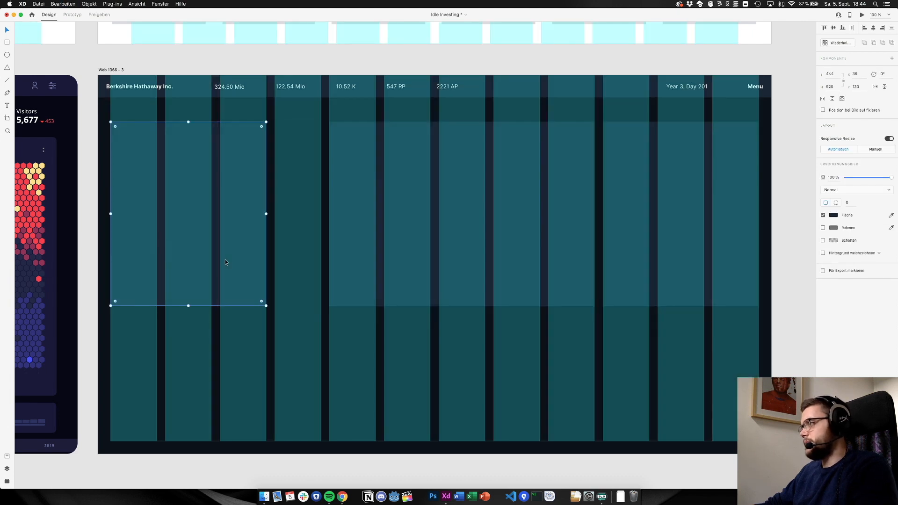
pyautogui.press('super+z')
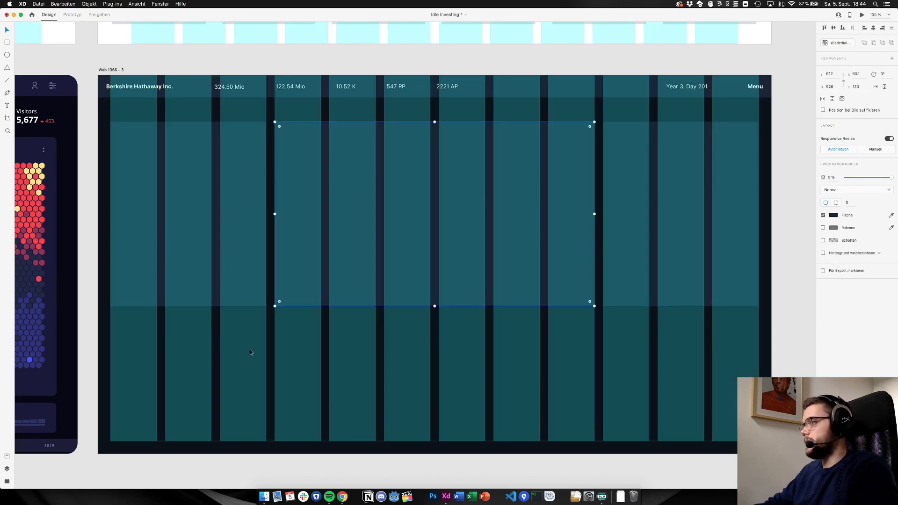
pyautogui.click(250, 349)
pyautogui.scroll(2, 251, 352)
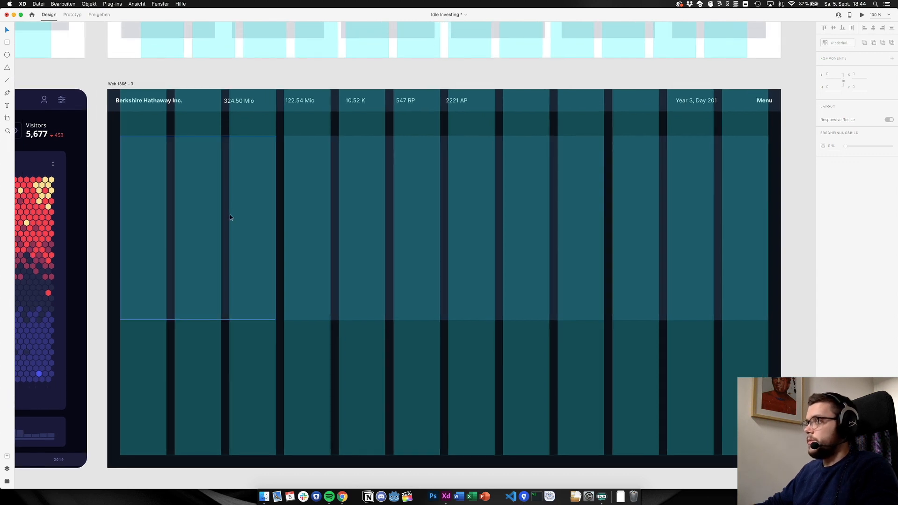